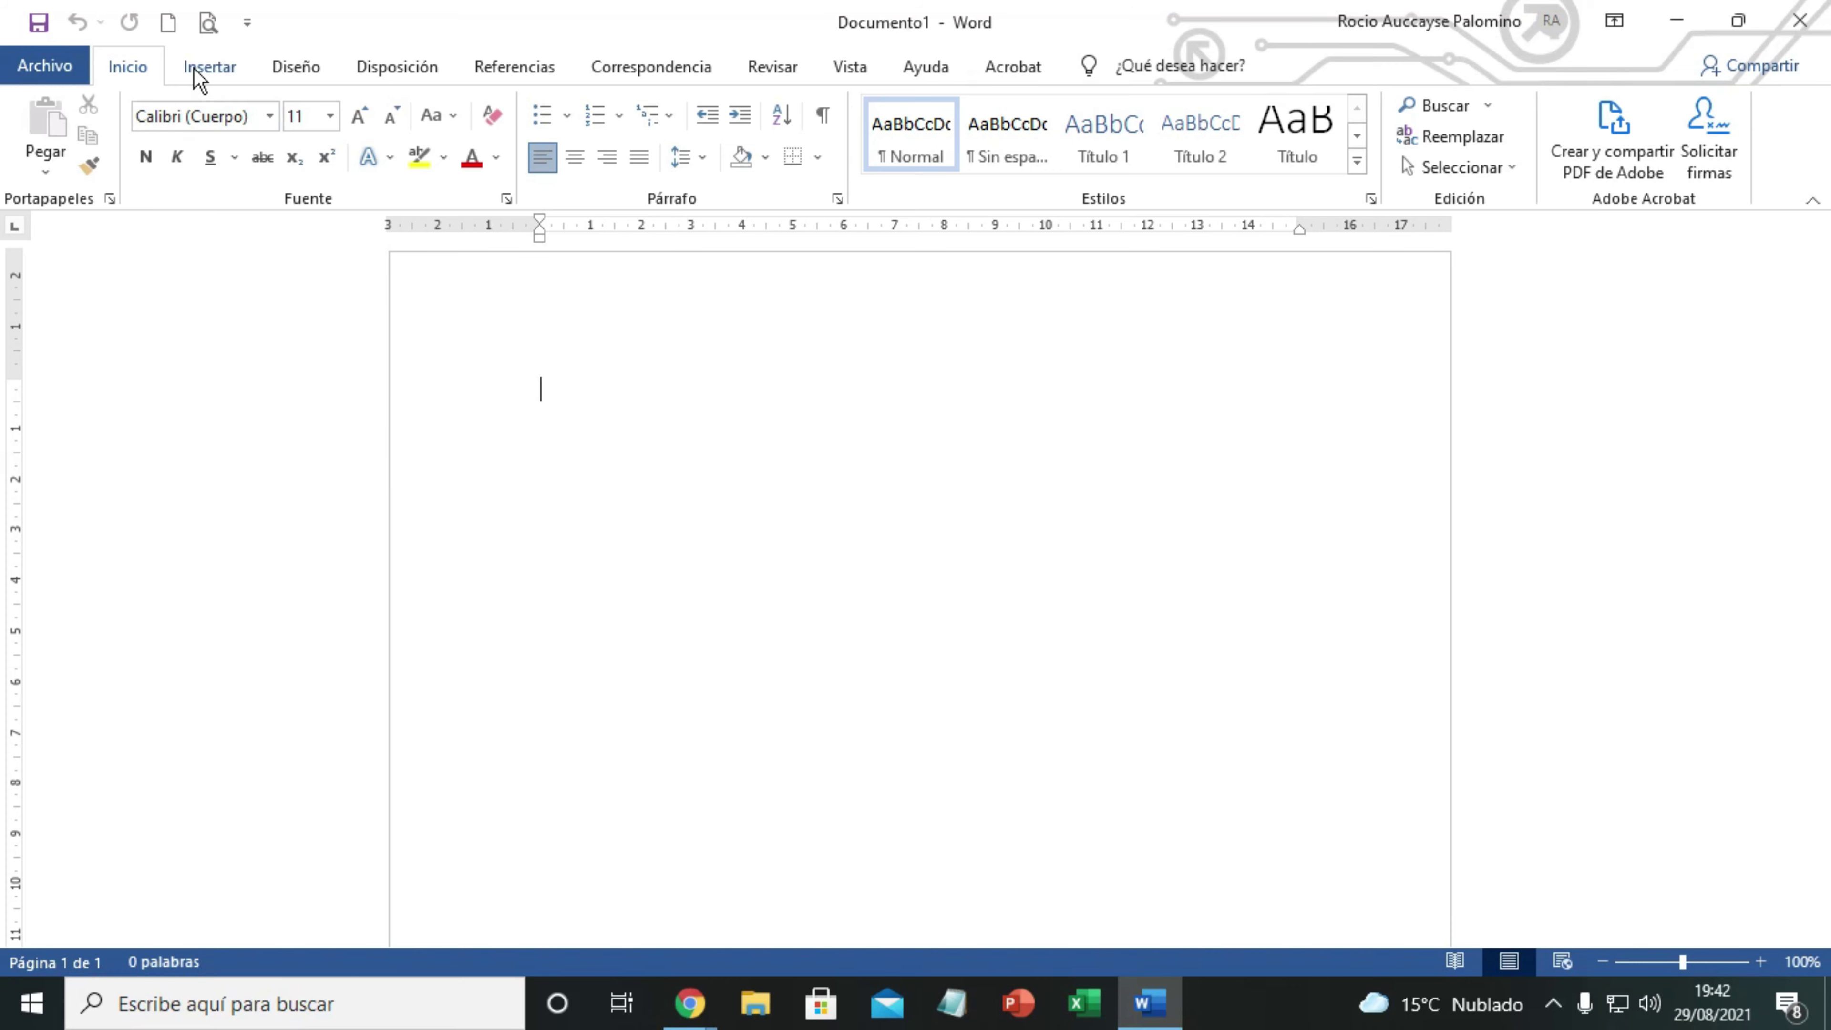
Insert a Línea shape and draw a slightly downward-slanting line about 7.09 cm wide.
click(205, 69)
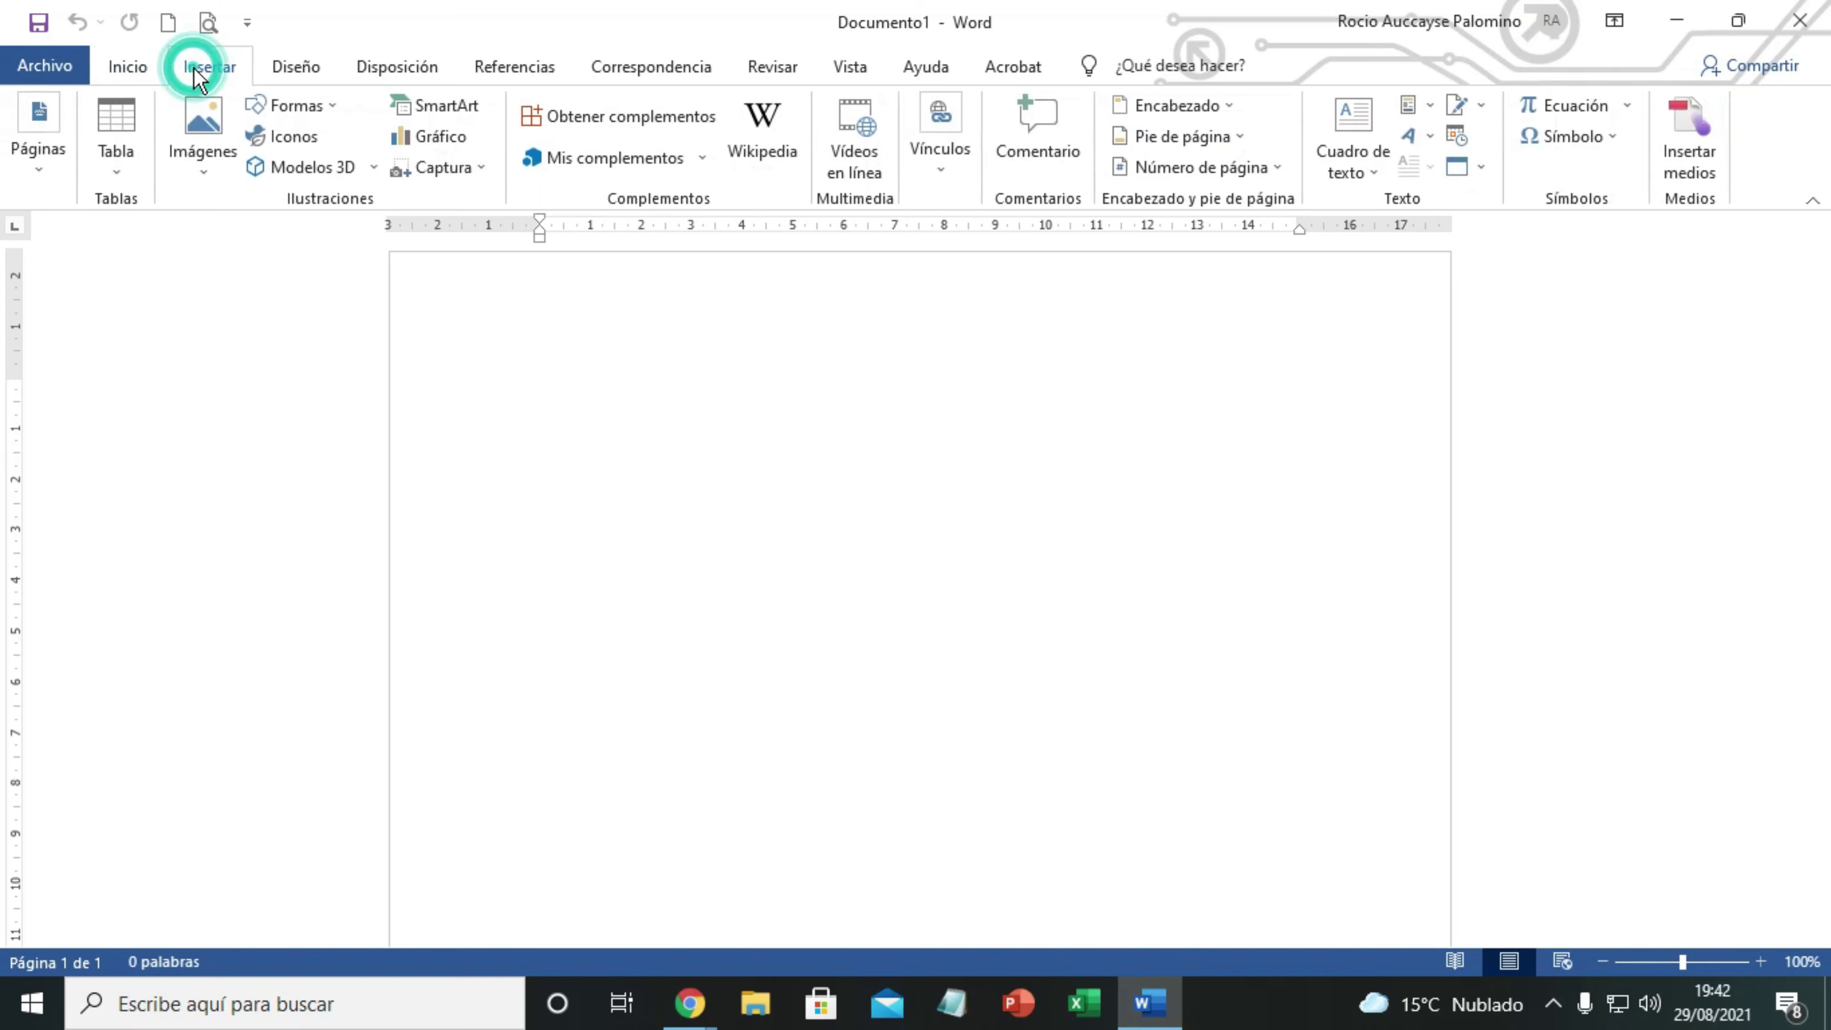
click(325, 108)
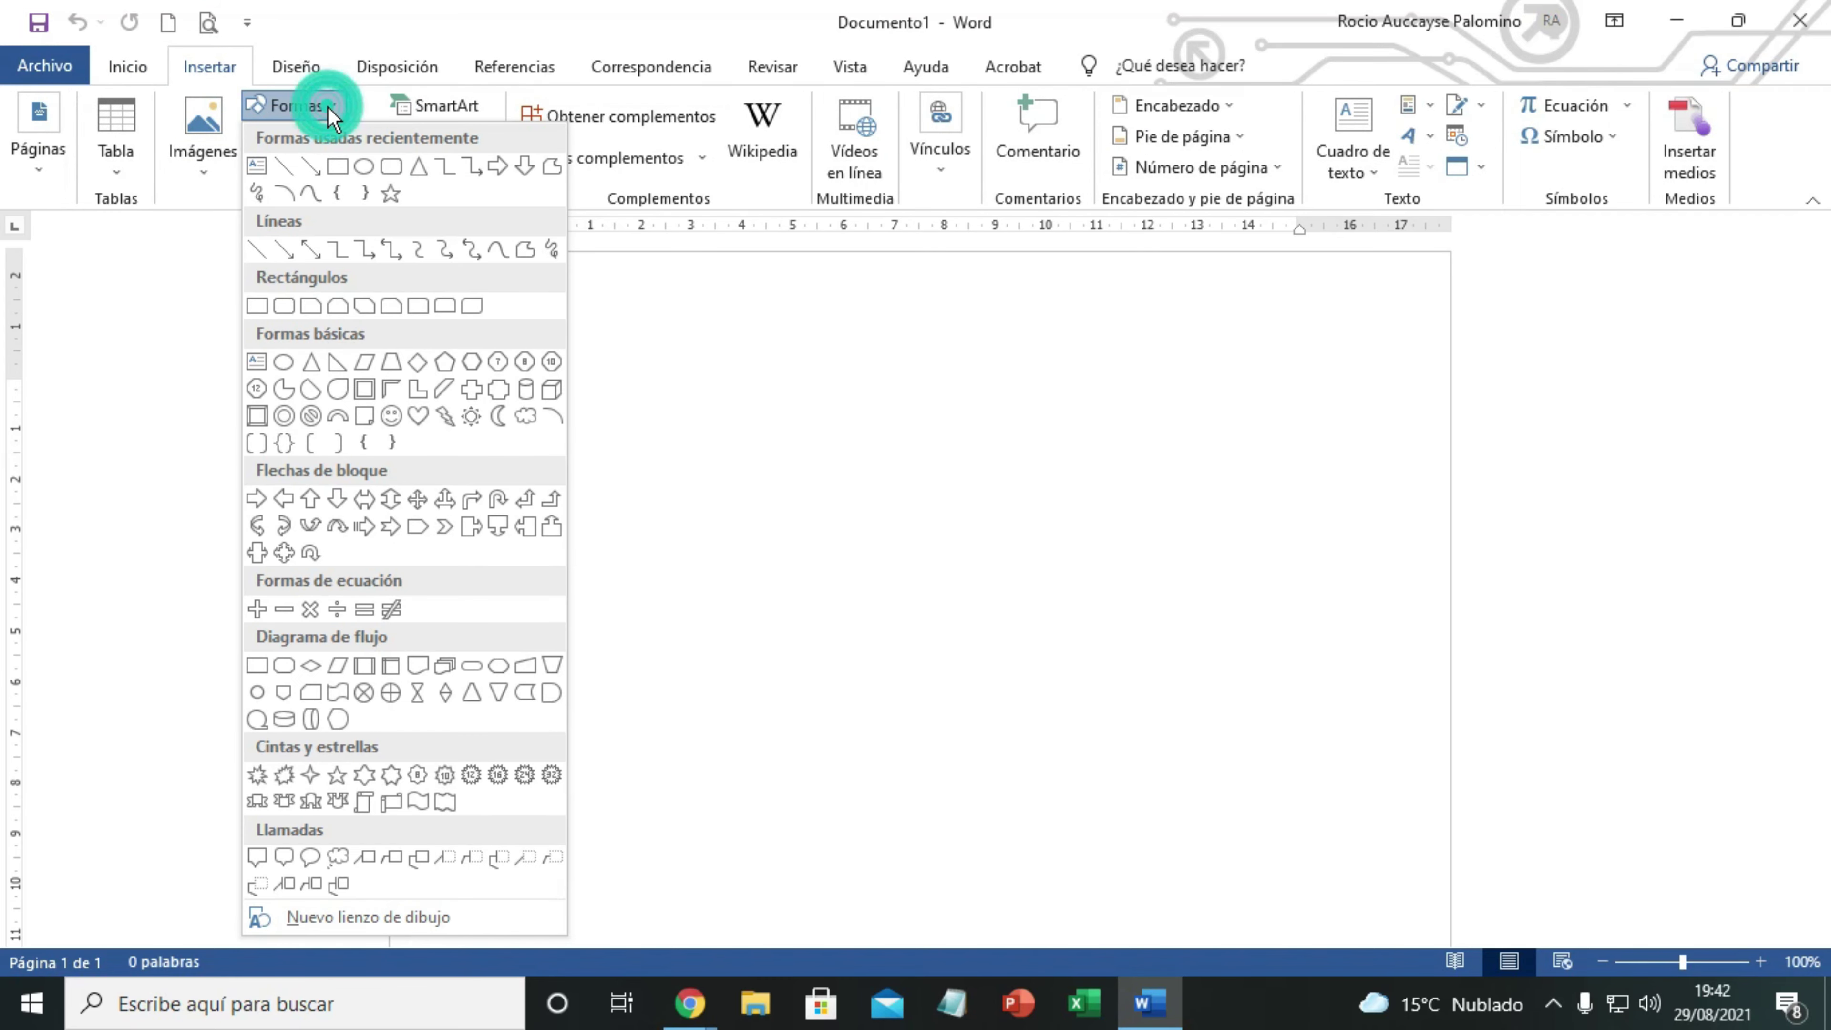
click(286, 172)
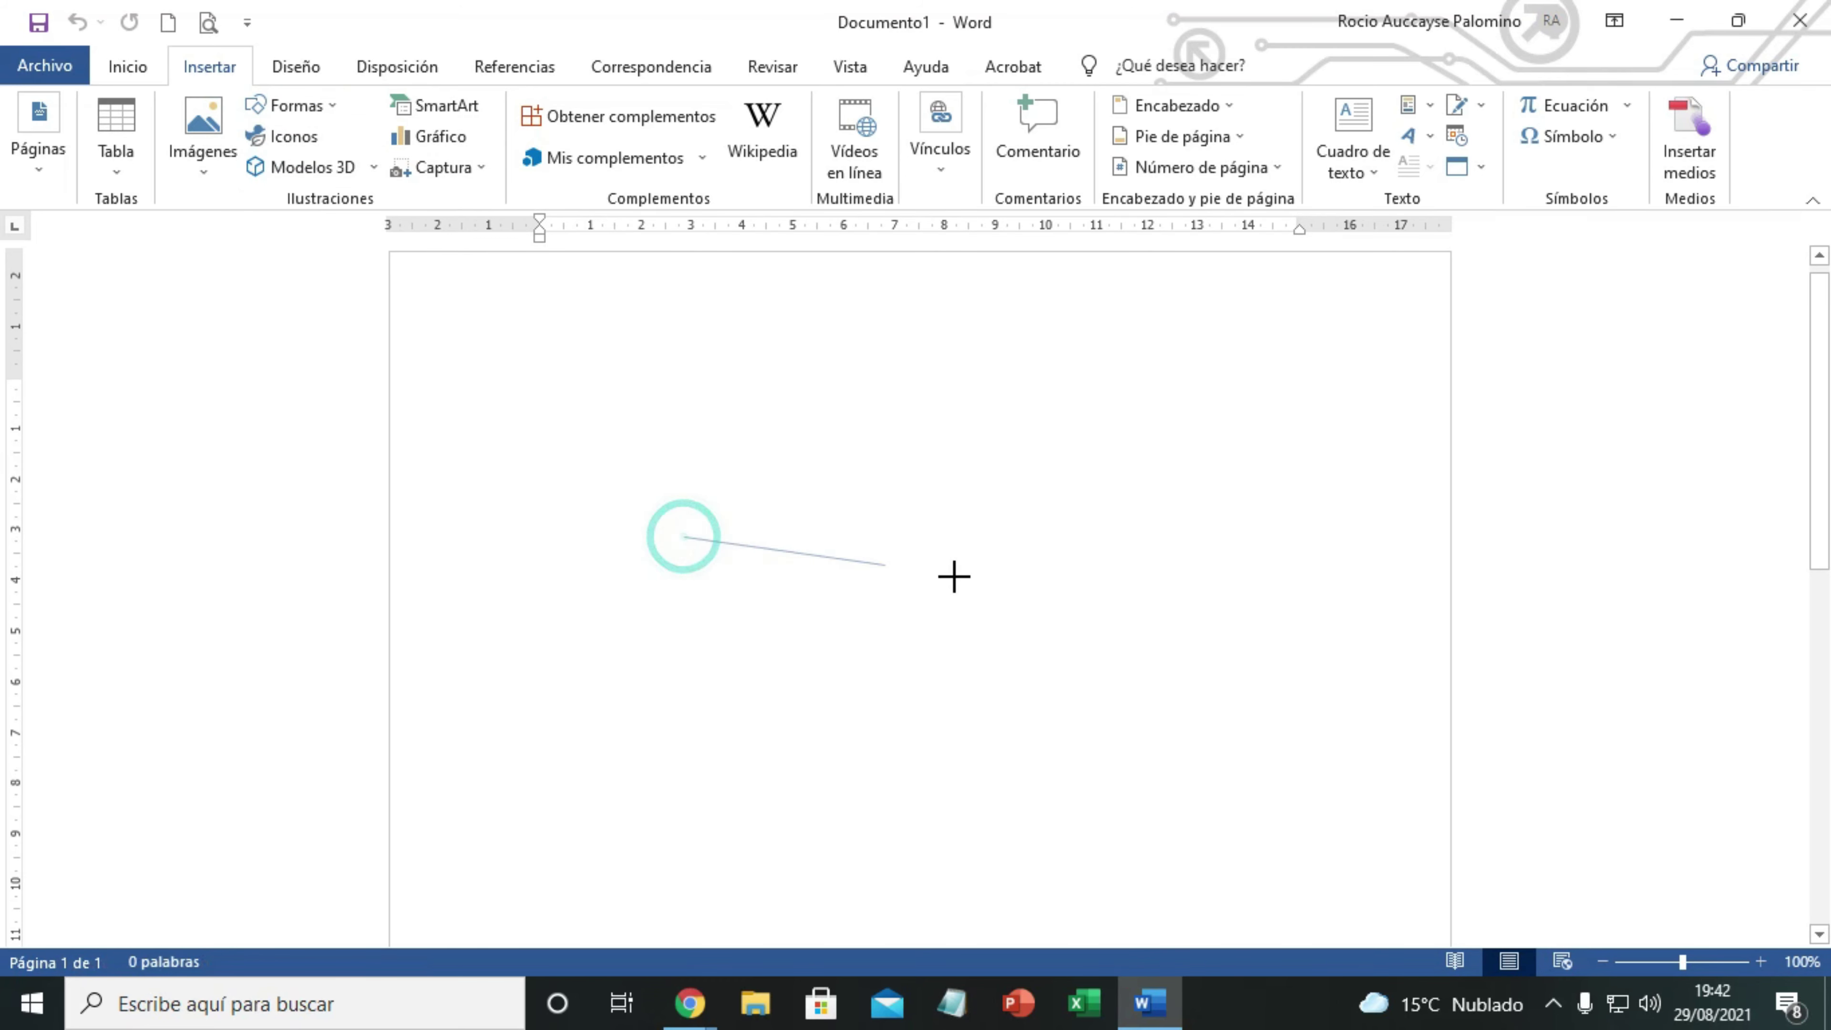
drag(684, 537, 1044, 595)
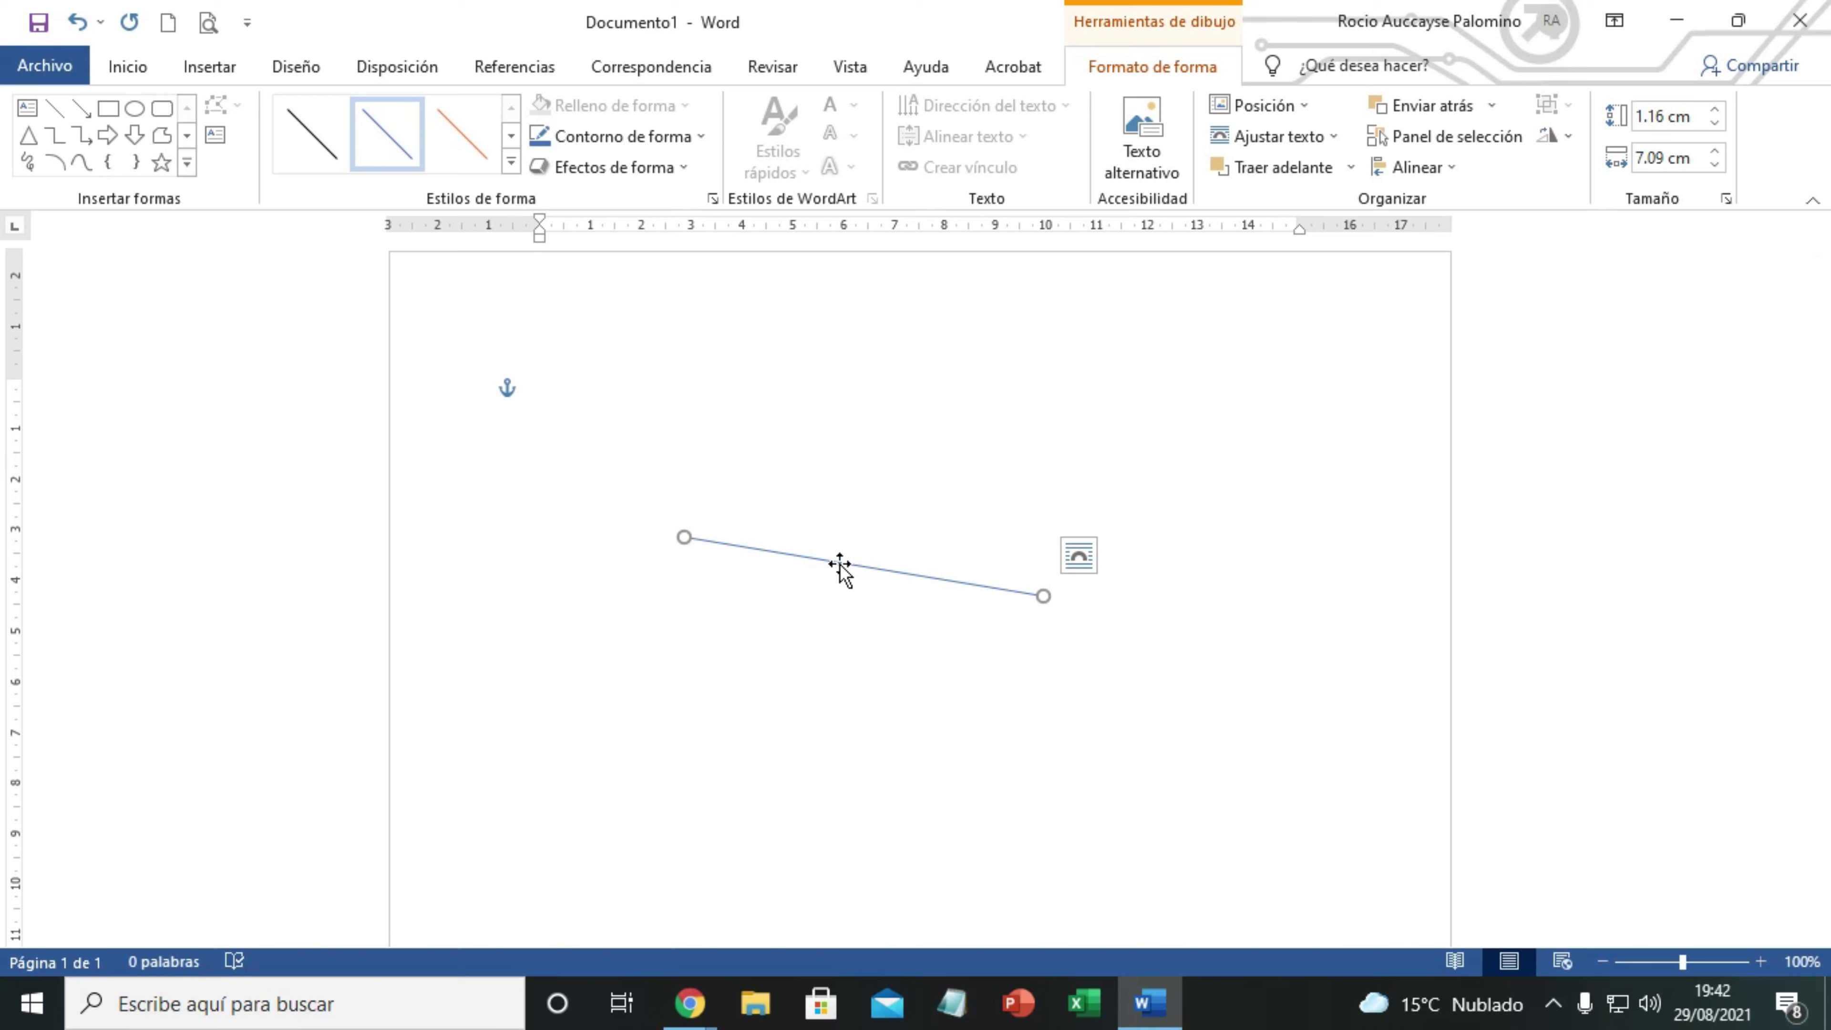
Stretch the line into a long, nearly horizontal top edge.
drag(839, 563, 765, 474)
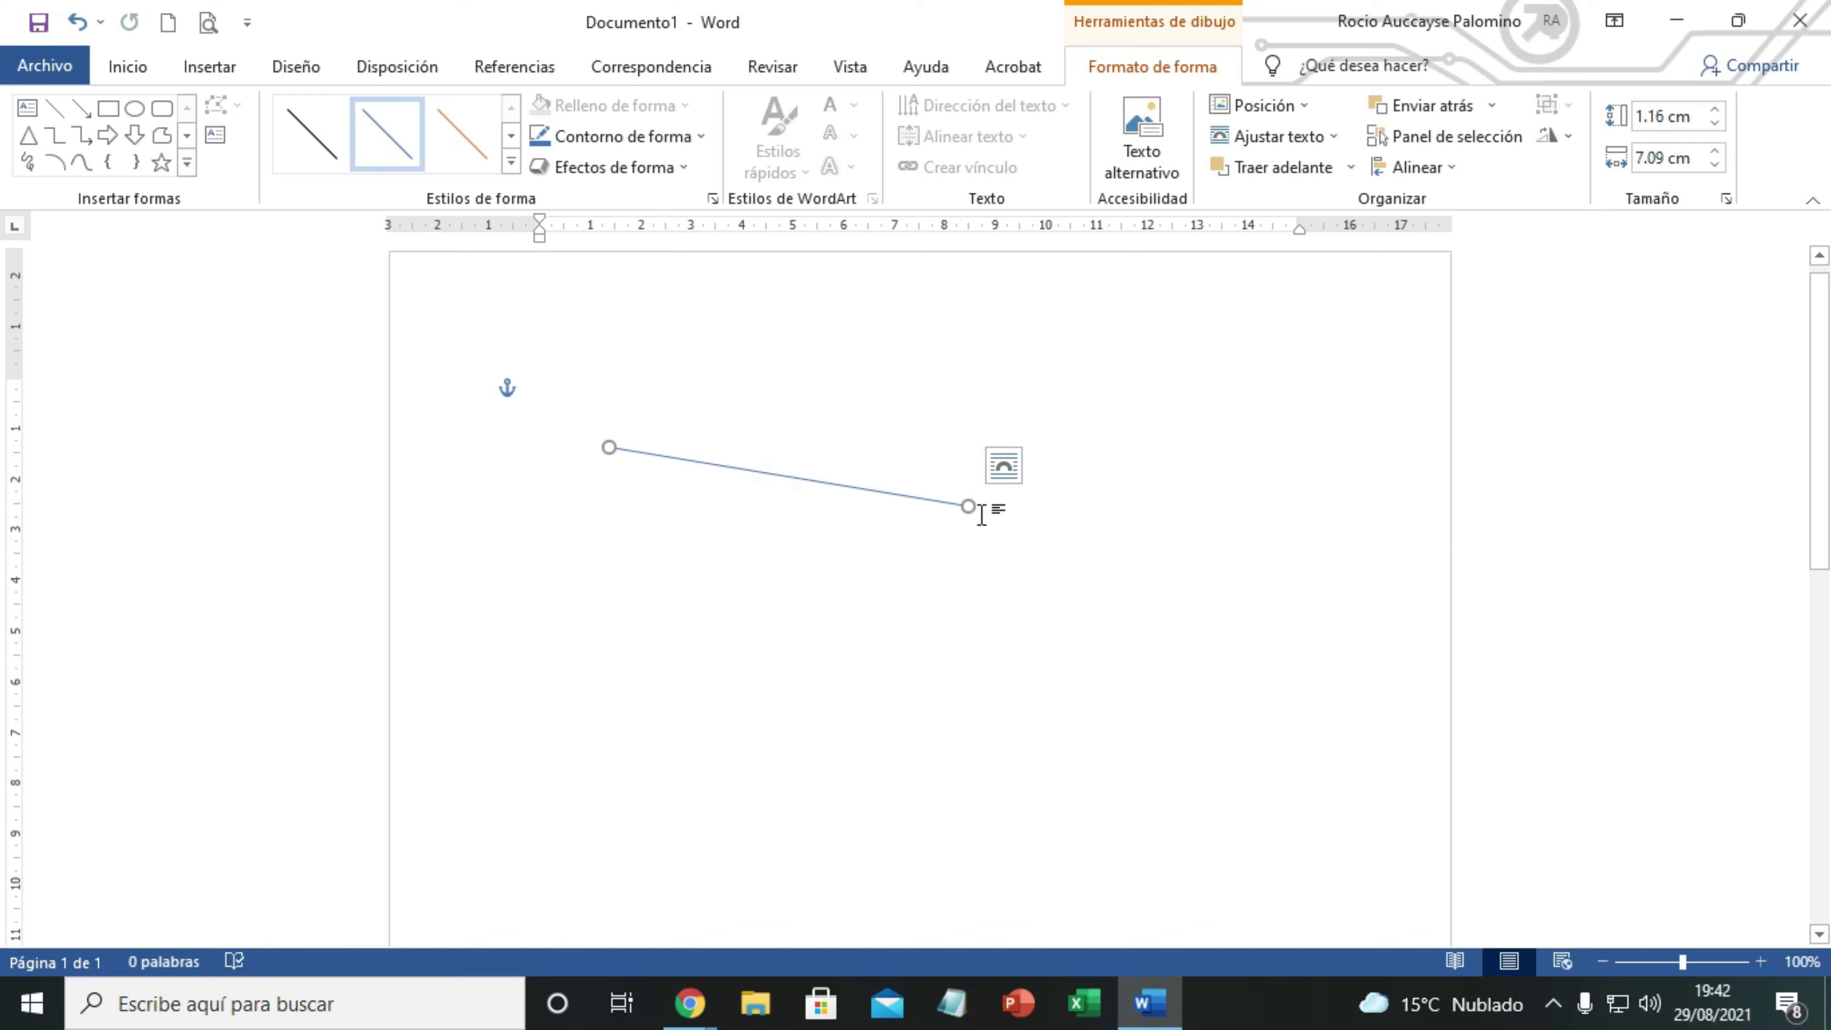
drag(968, 507, 1275, 444)
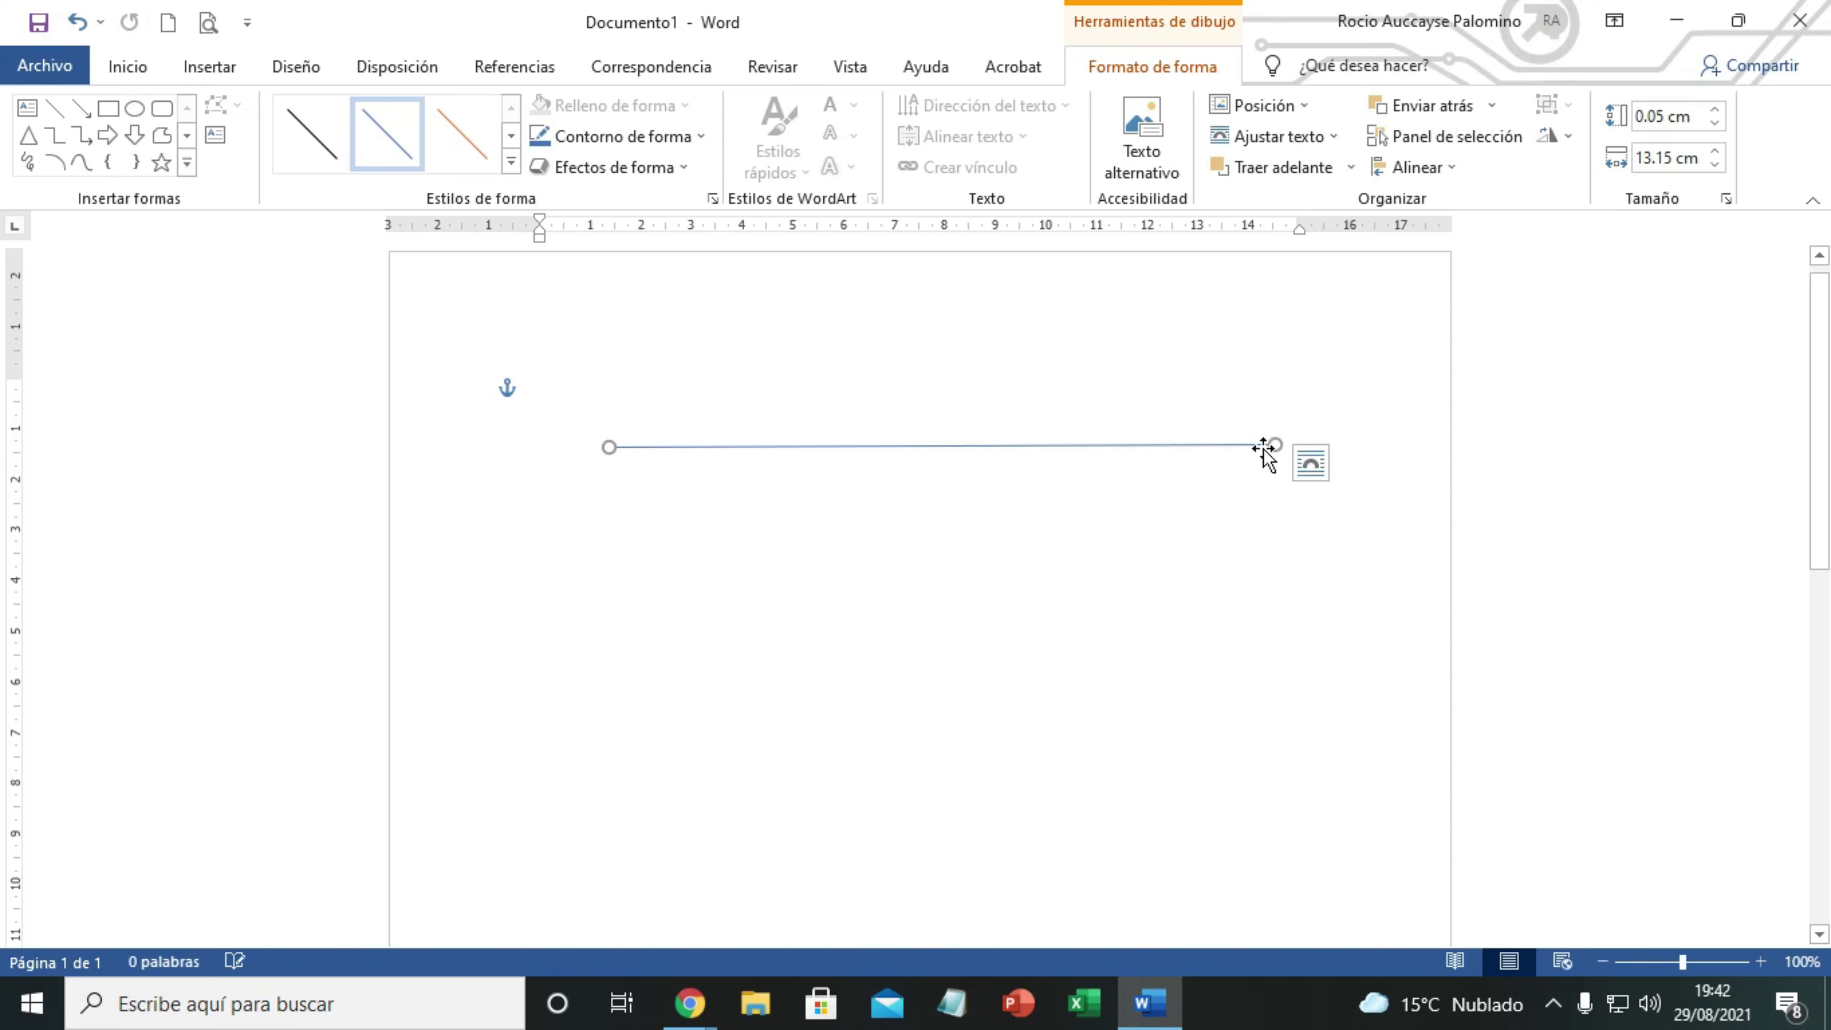
click(868, 448)
Copy the top line twice and reshape the copies into two diagonals crossing beneath it.
drag(1022, 454, 1042, 474)
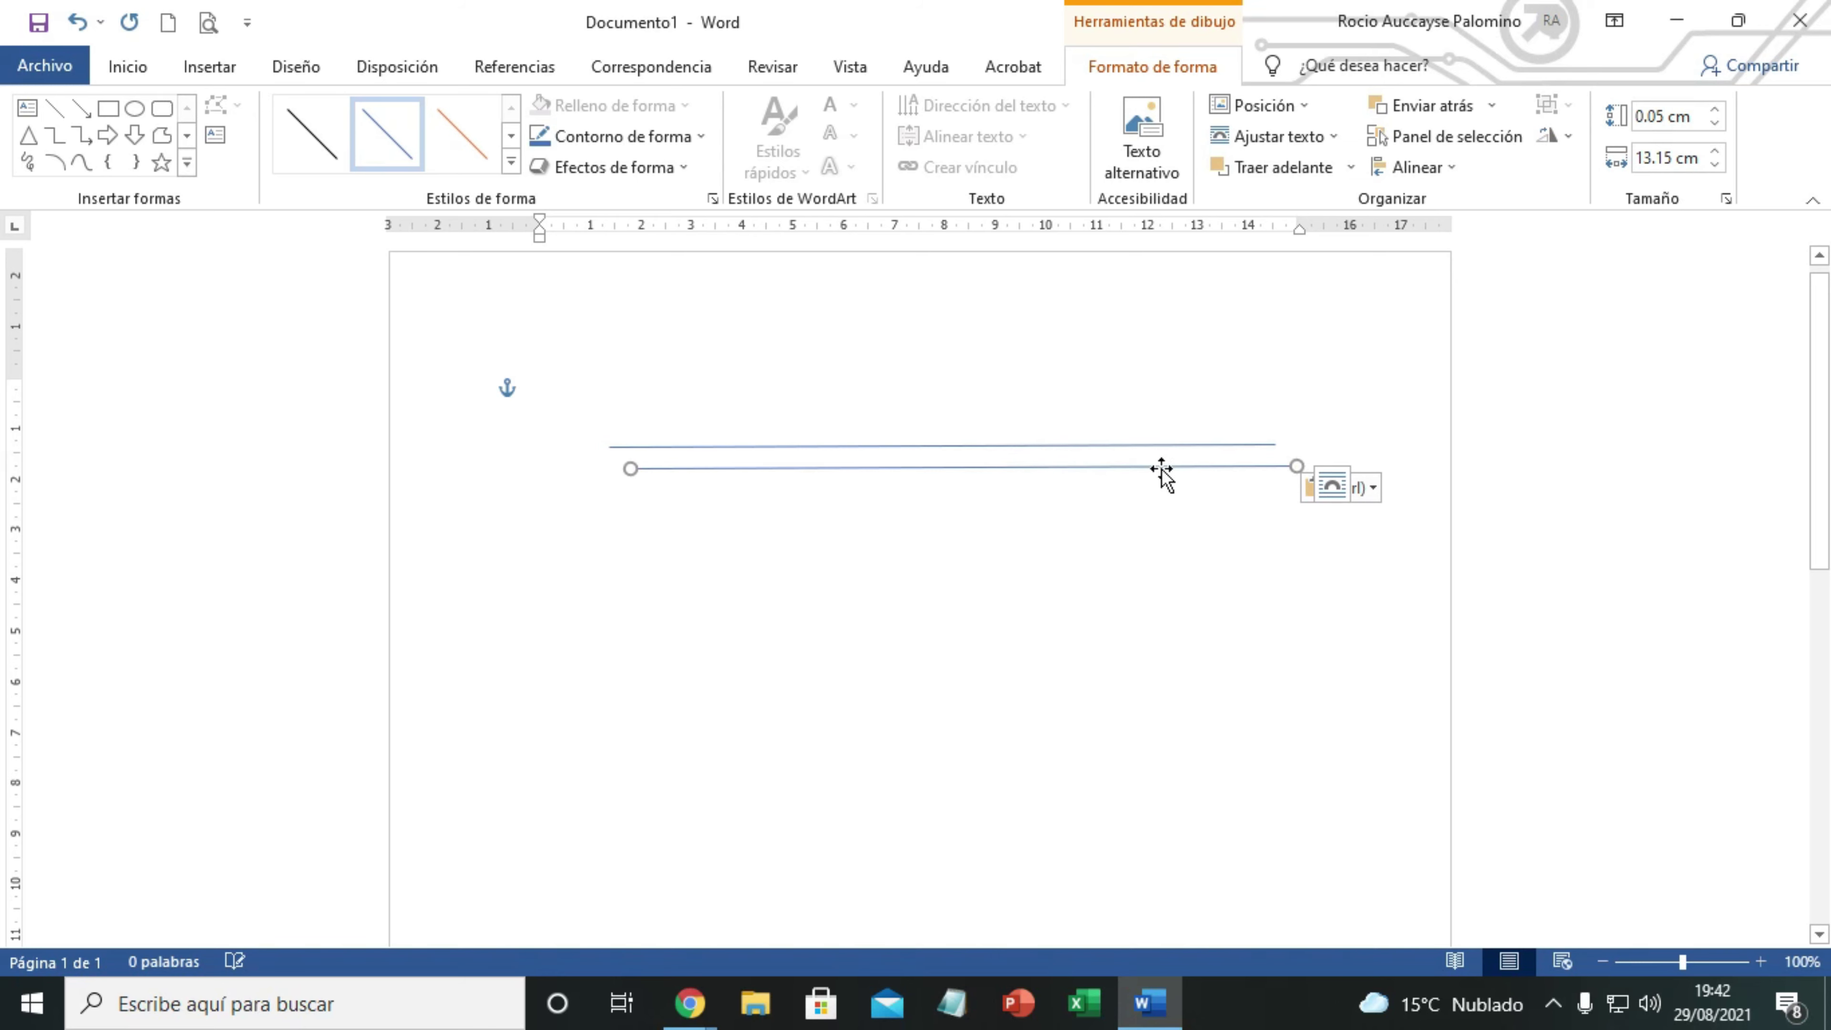
drag(630, 466, 609, 446)
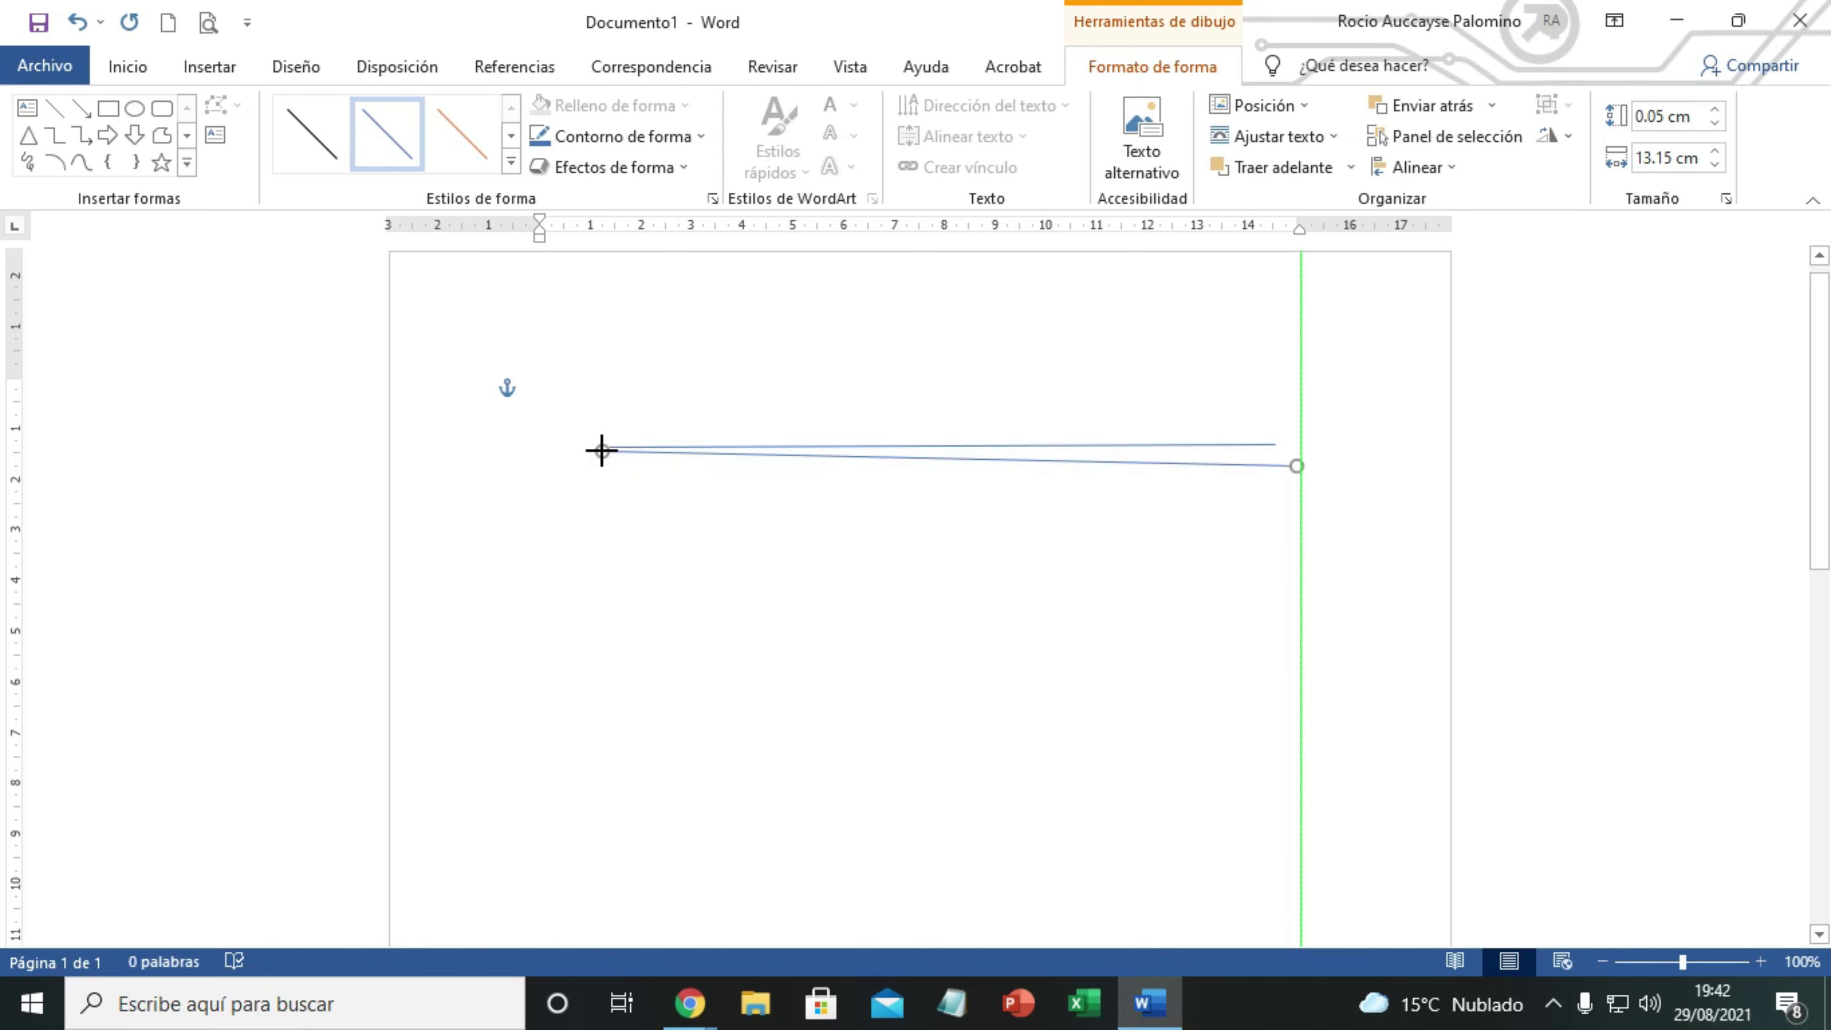
drag(607, 447, 612, 447)
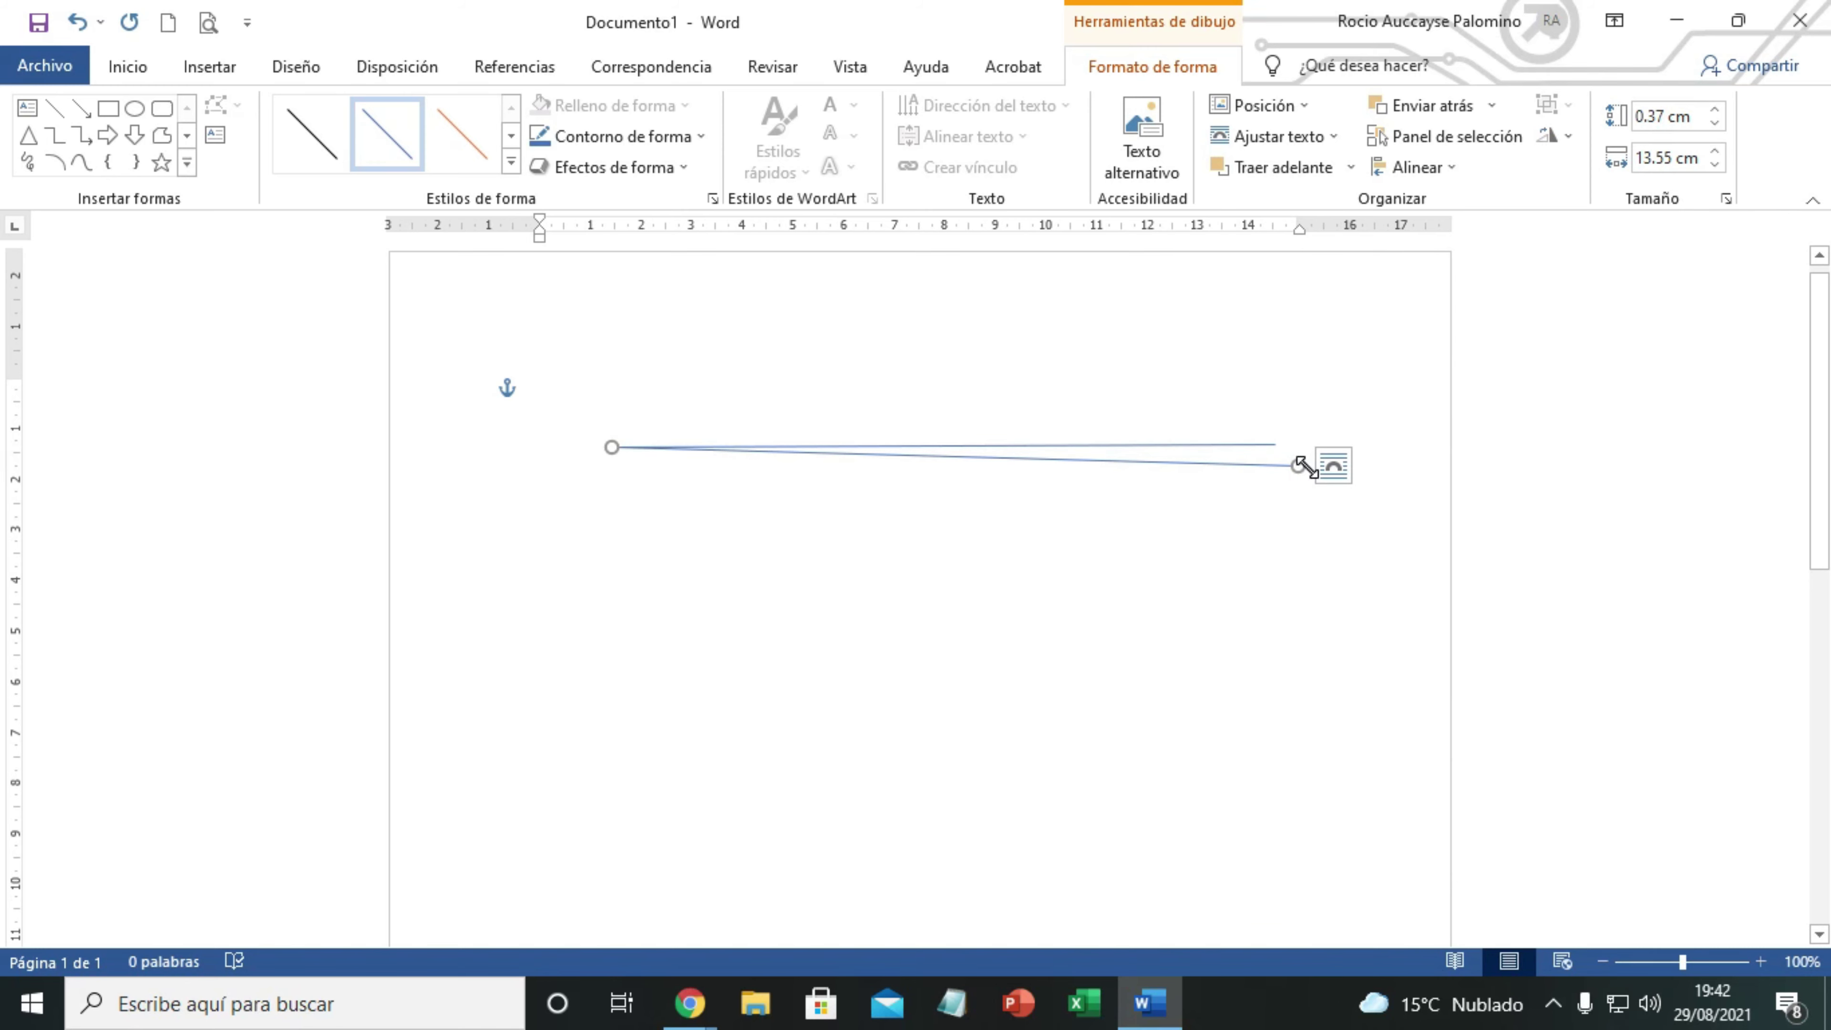
mouse_move(1298, 466)
mouse_down()
mouse_move(1204, 526)
mouse_move(1180, 593)
mouse_up()
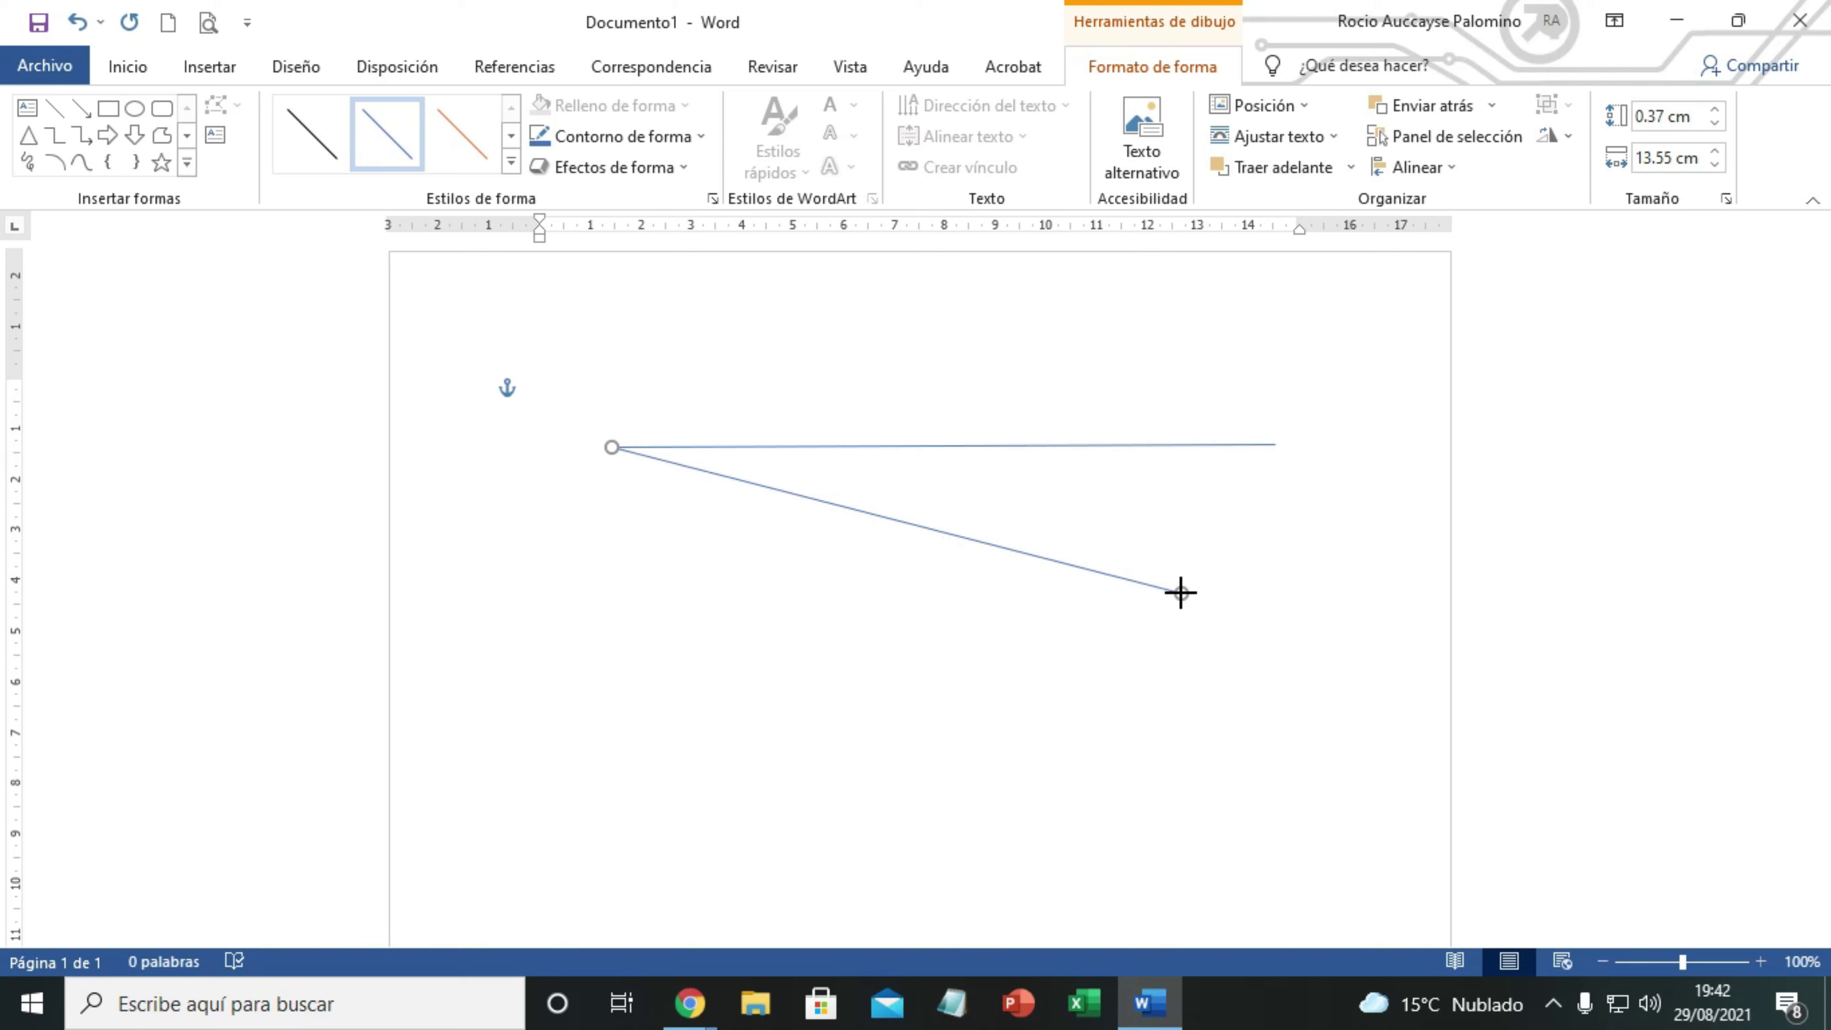
drag(1181, 592, 1203, 602)
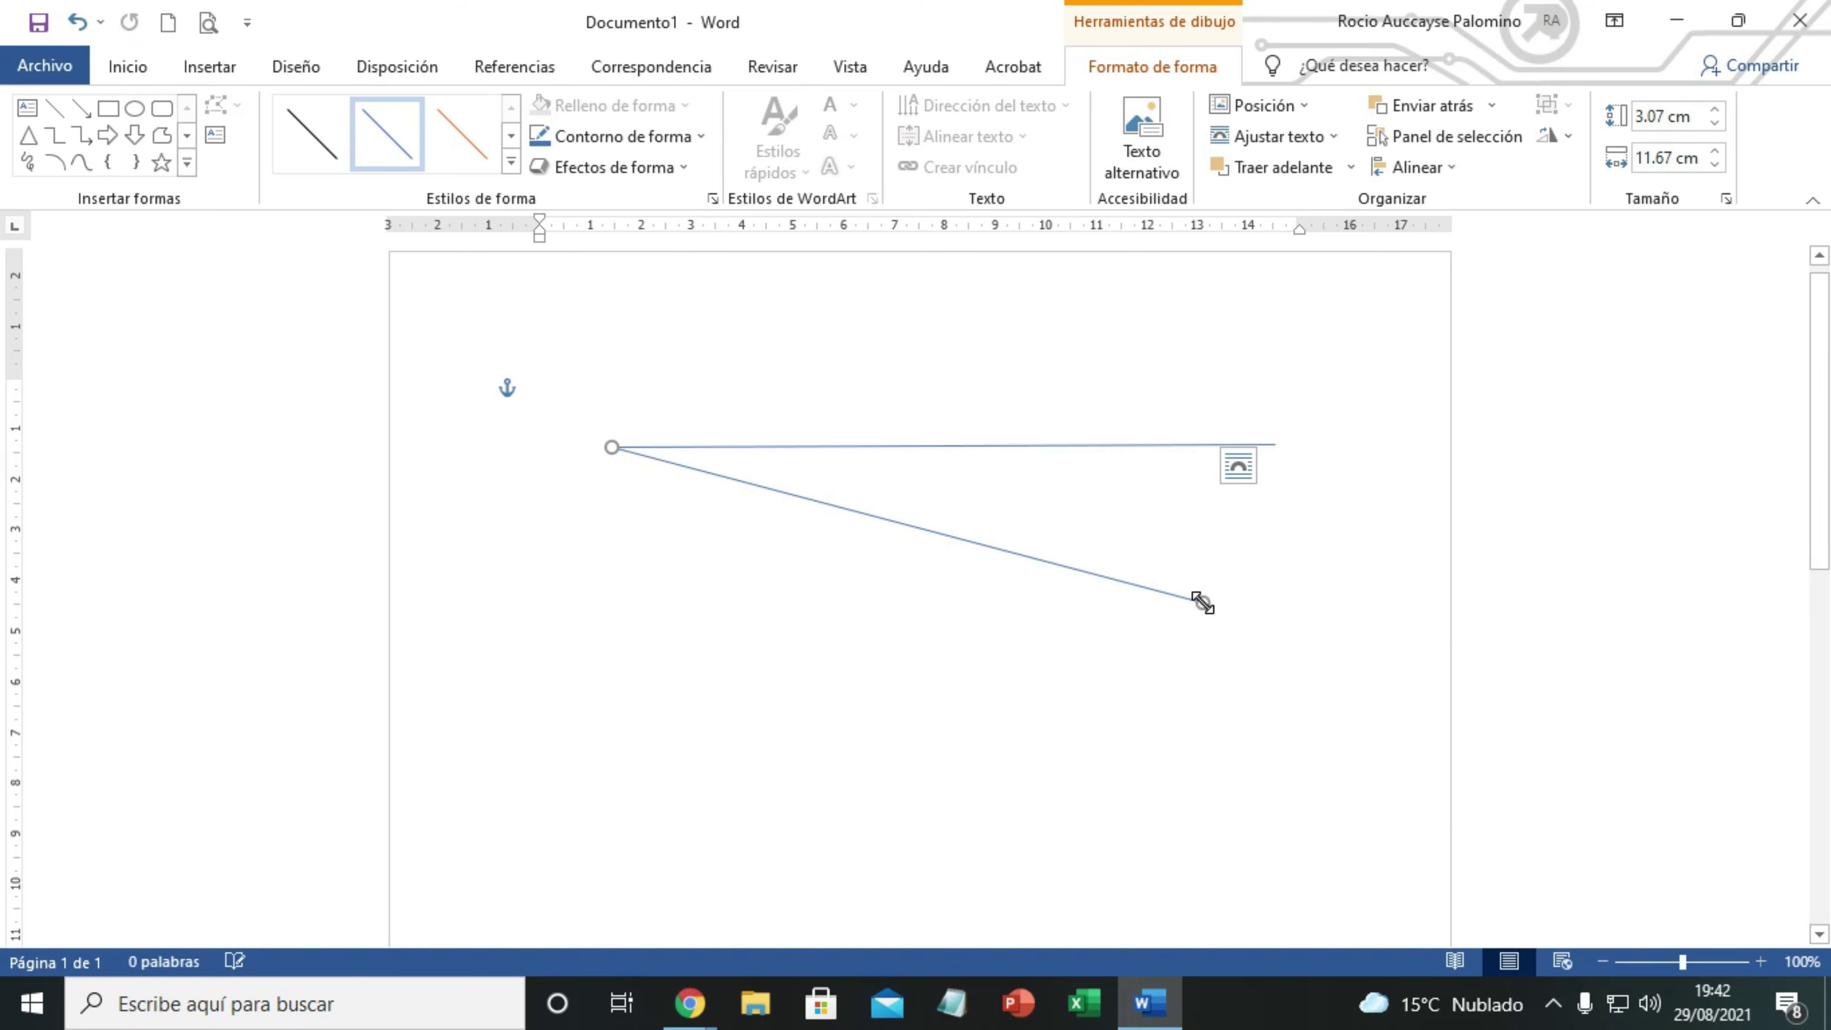
key(ctrl+v)
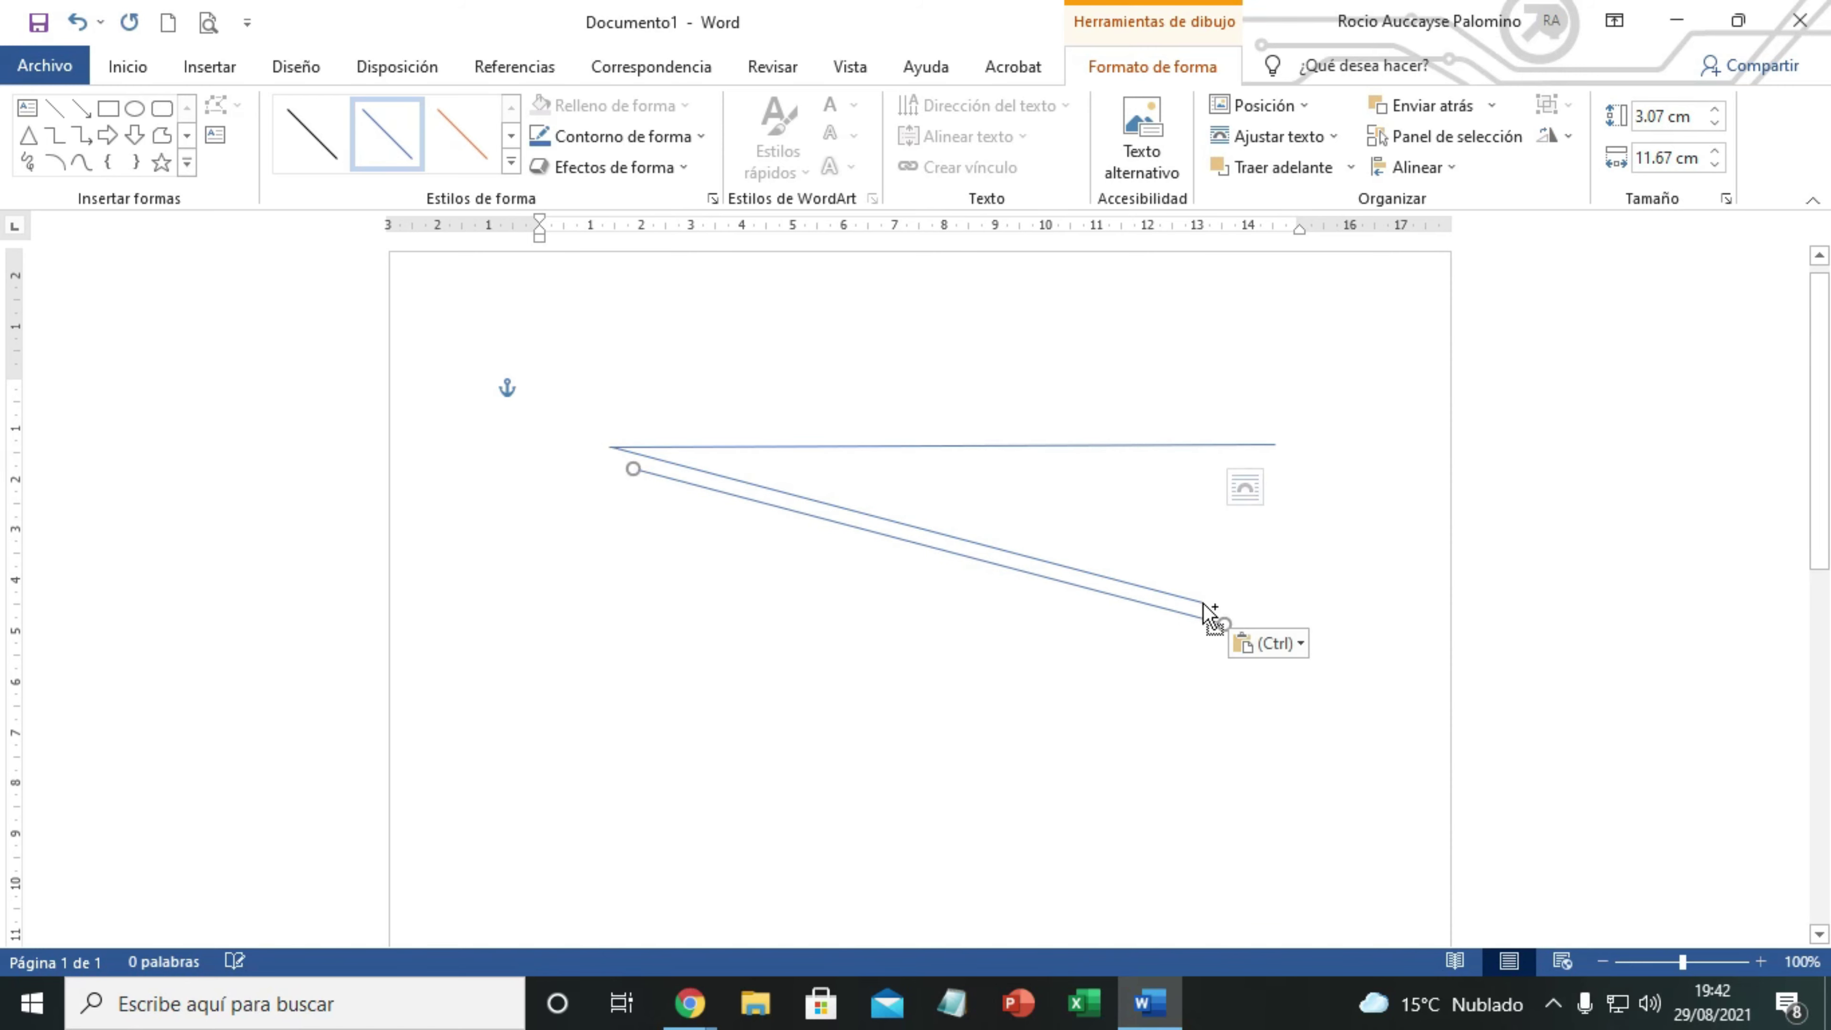
drag(1123, 610, 1172, 422)
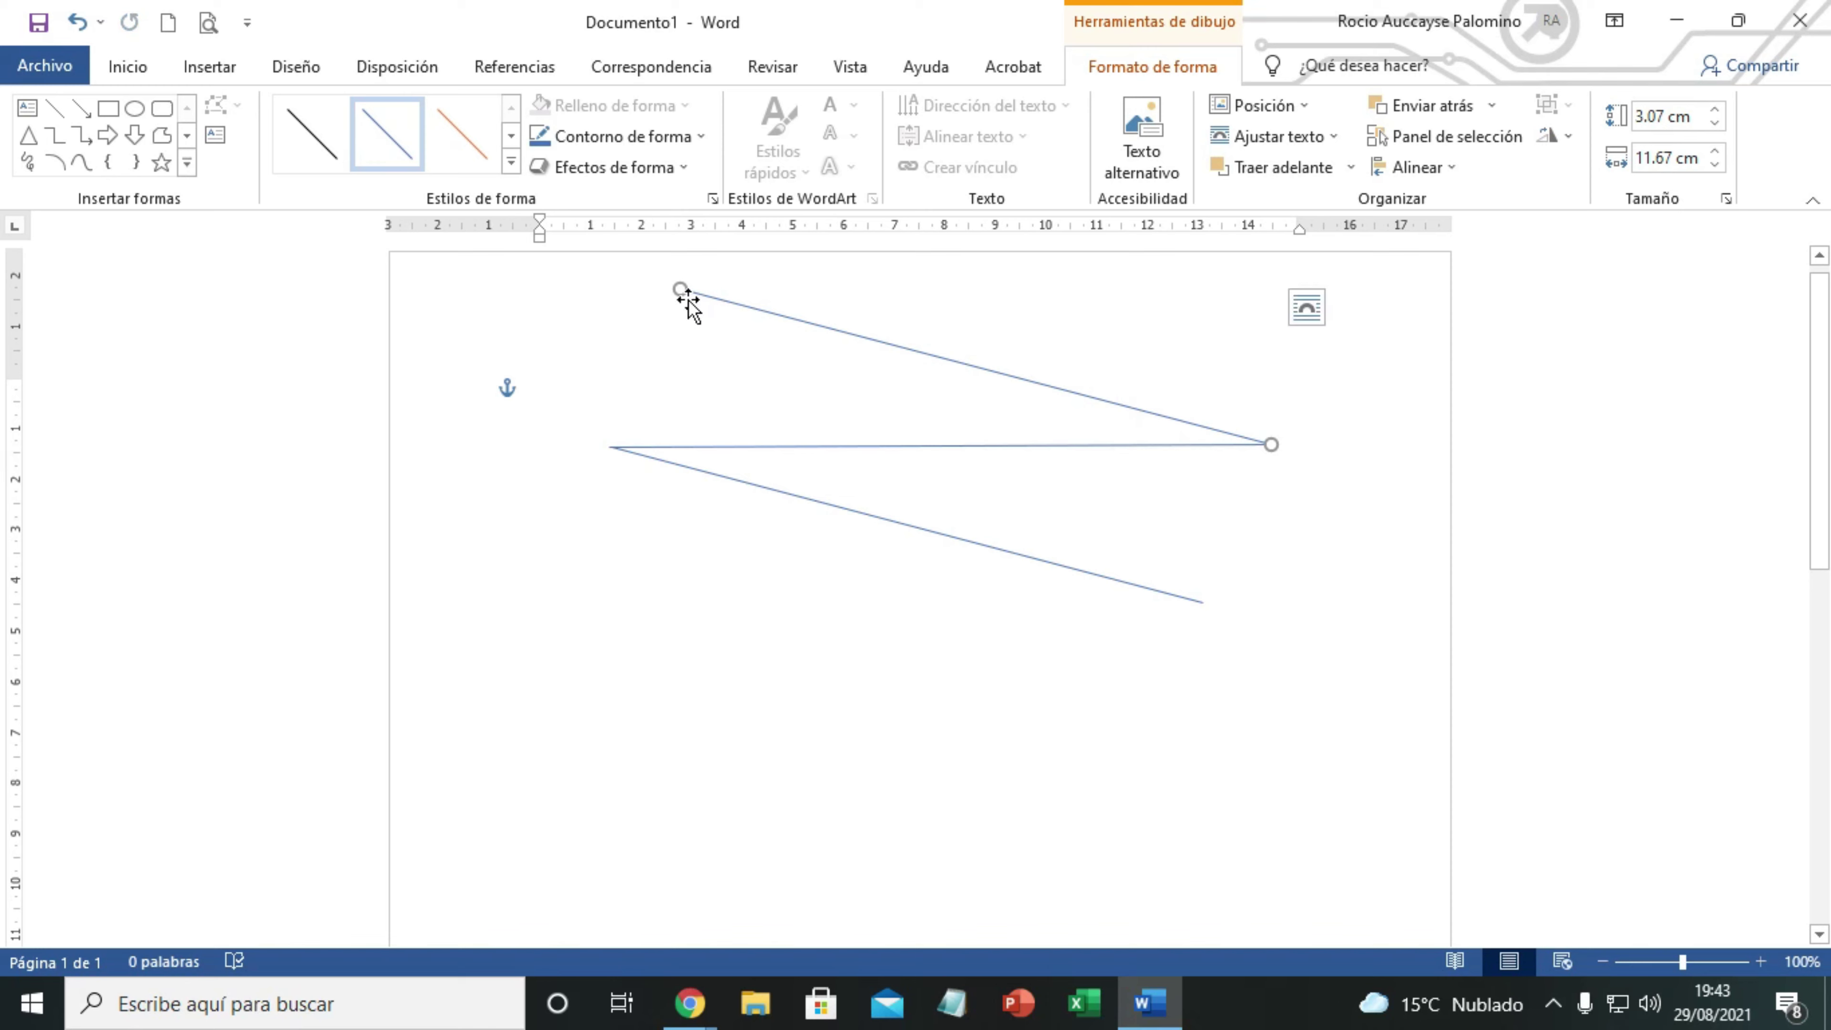
mouse_move(680, 289)
mouse_down()
mouse_move(644, 618)
mouse_move(672, 614)
mouse_up()
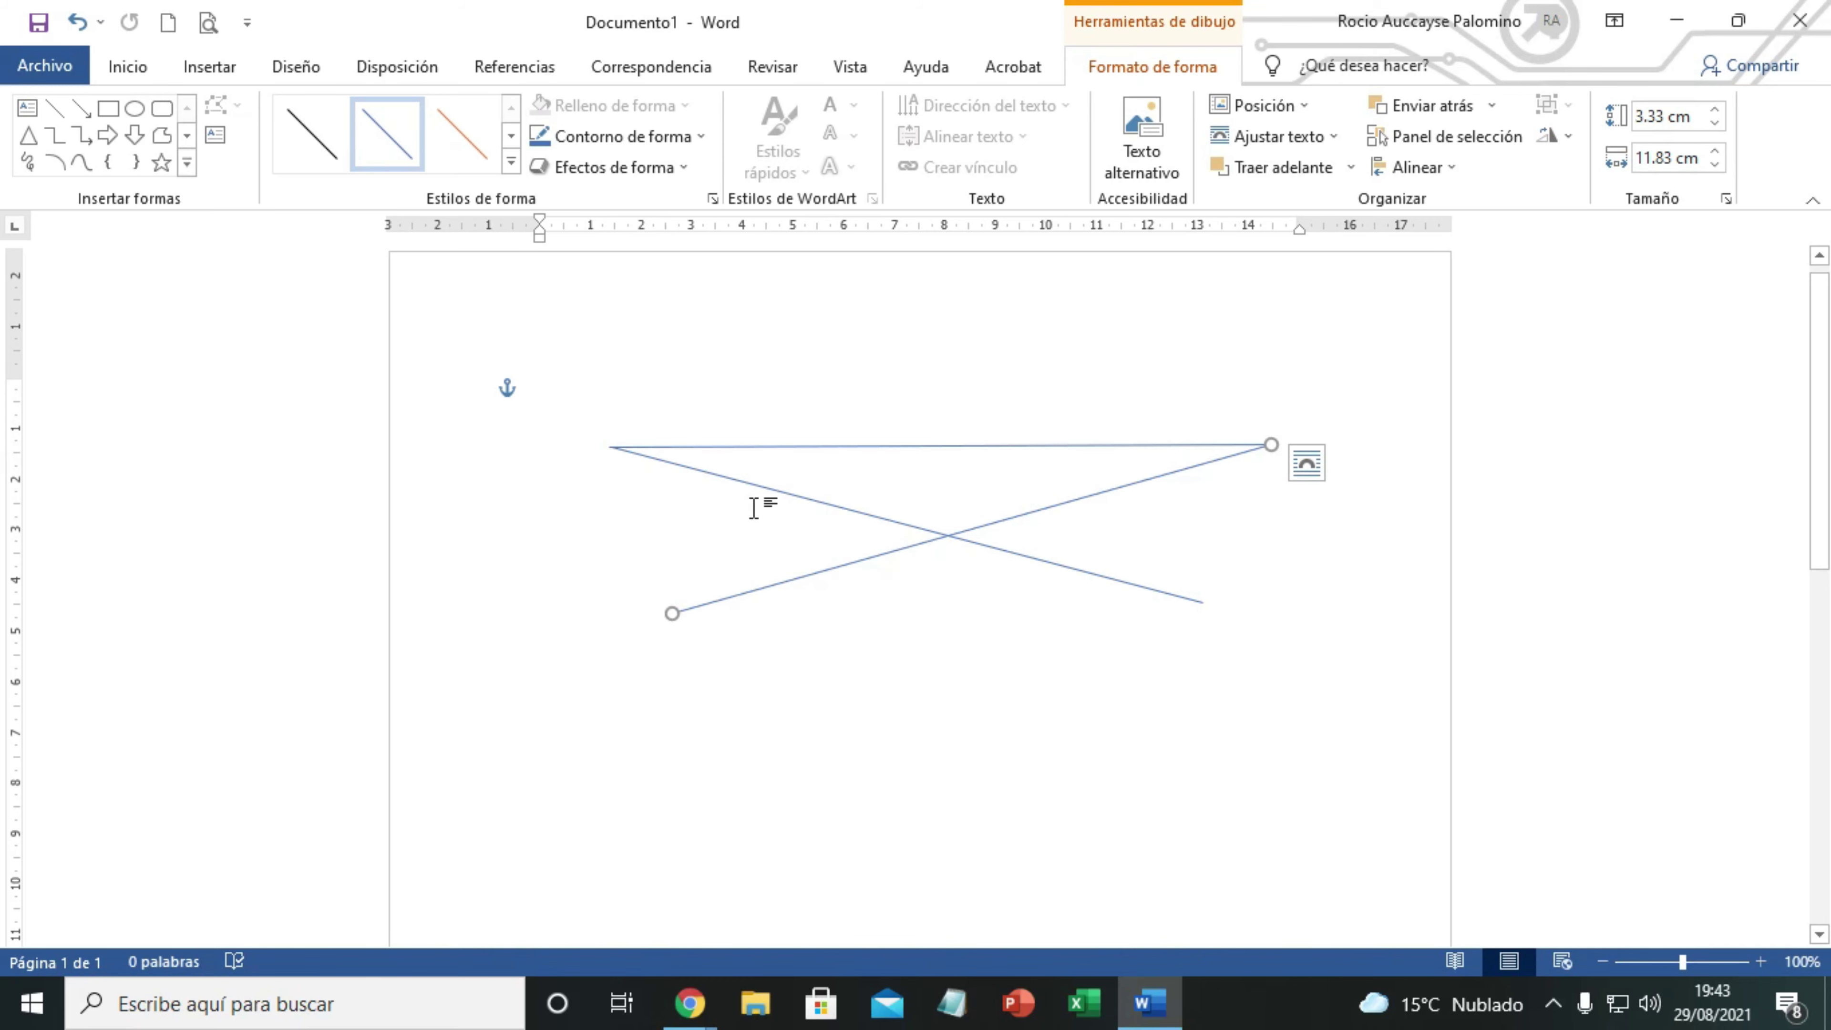
Magnify the figure to inspect where the diagonals meet the top line.
click(1165, 697)
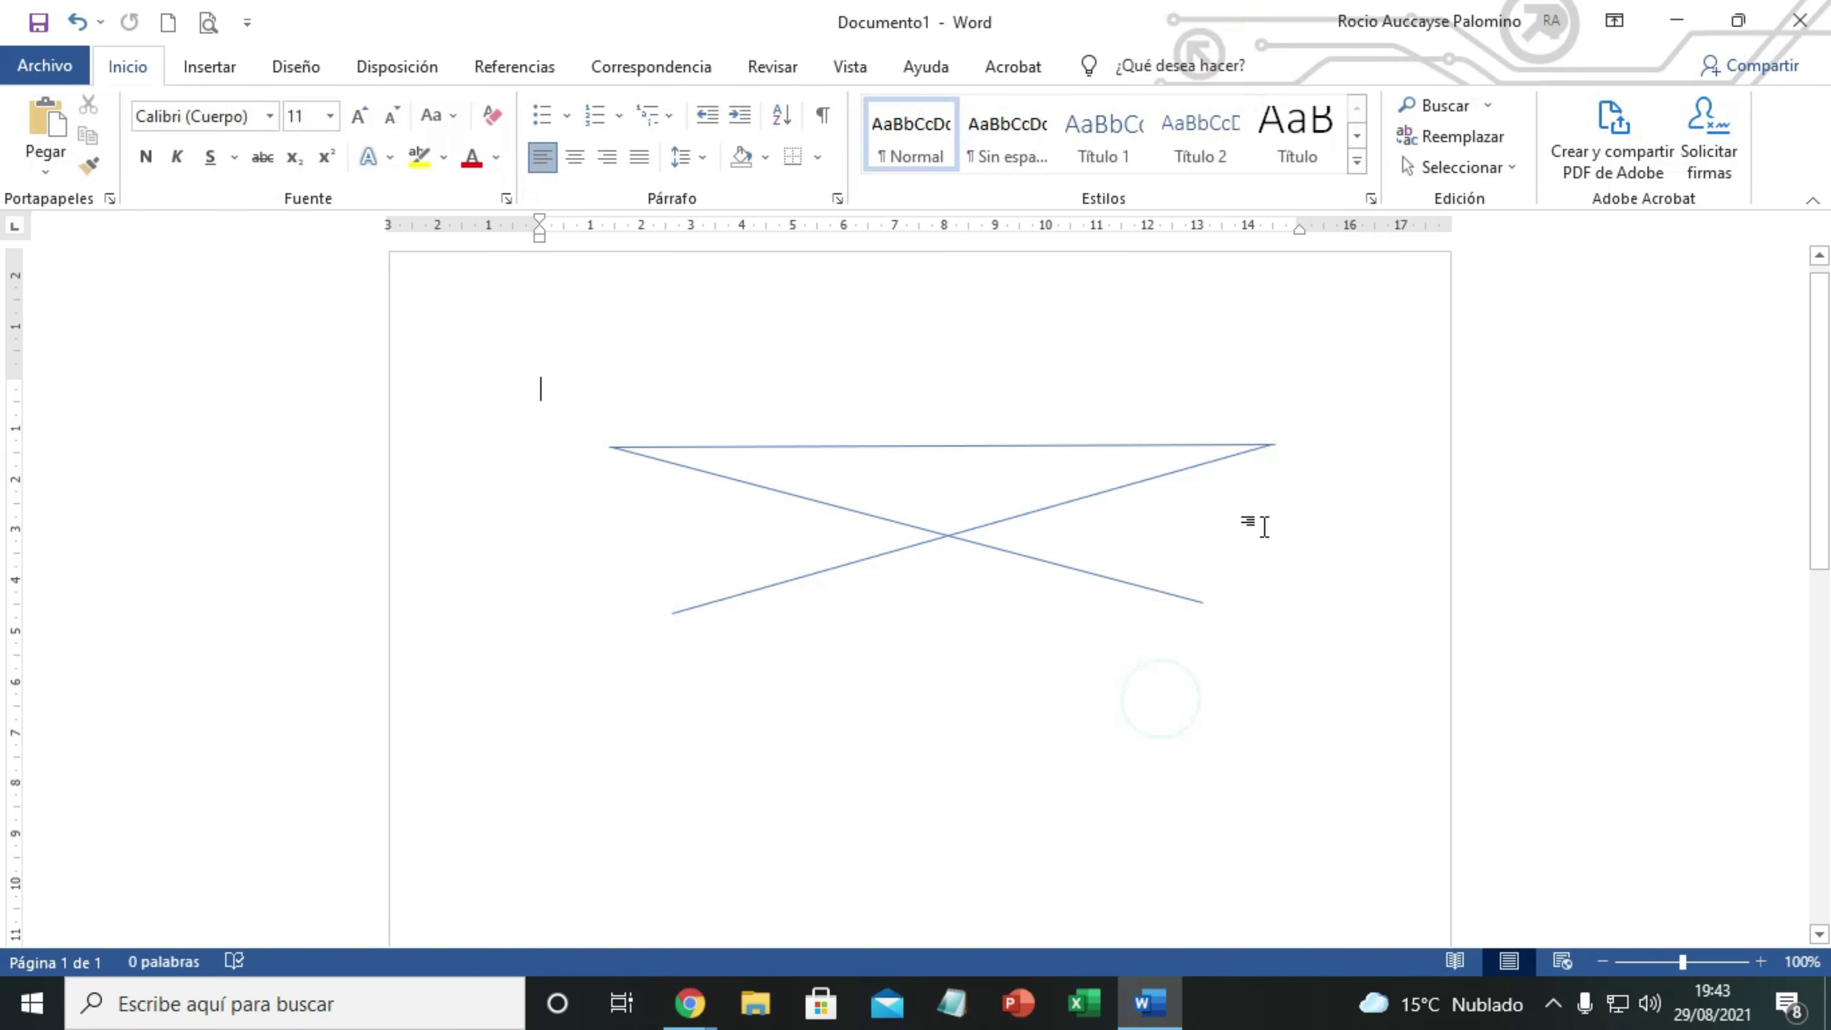
click(1246, 454)
click(1761, 961)
click(1761, 961)
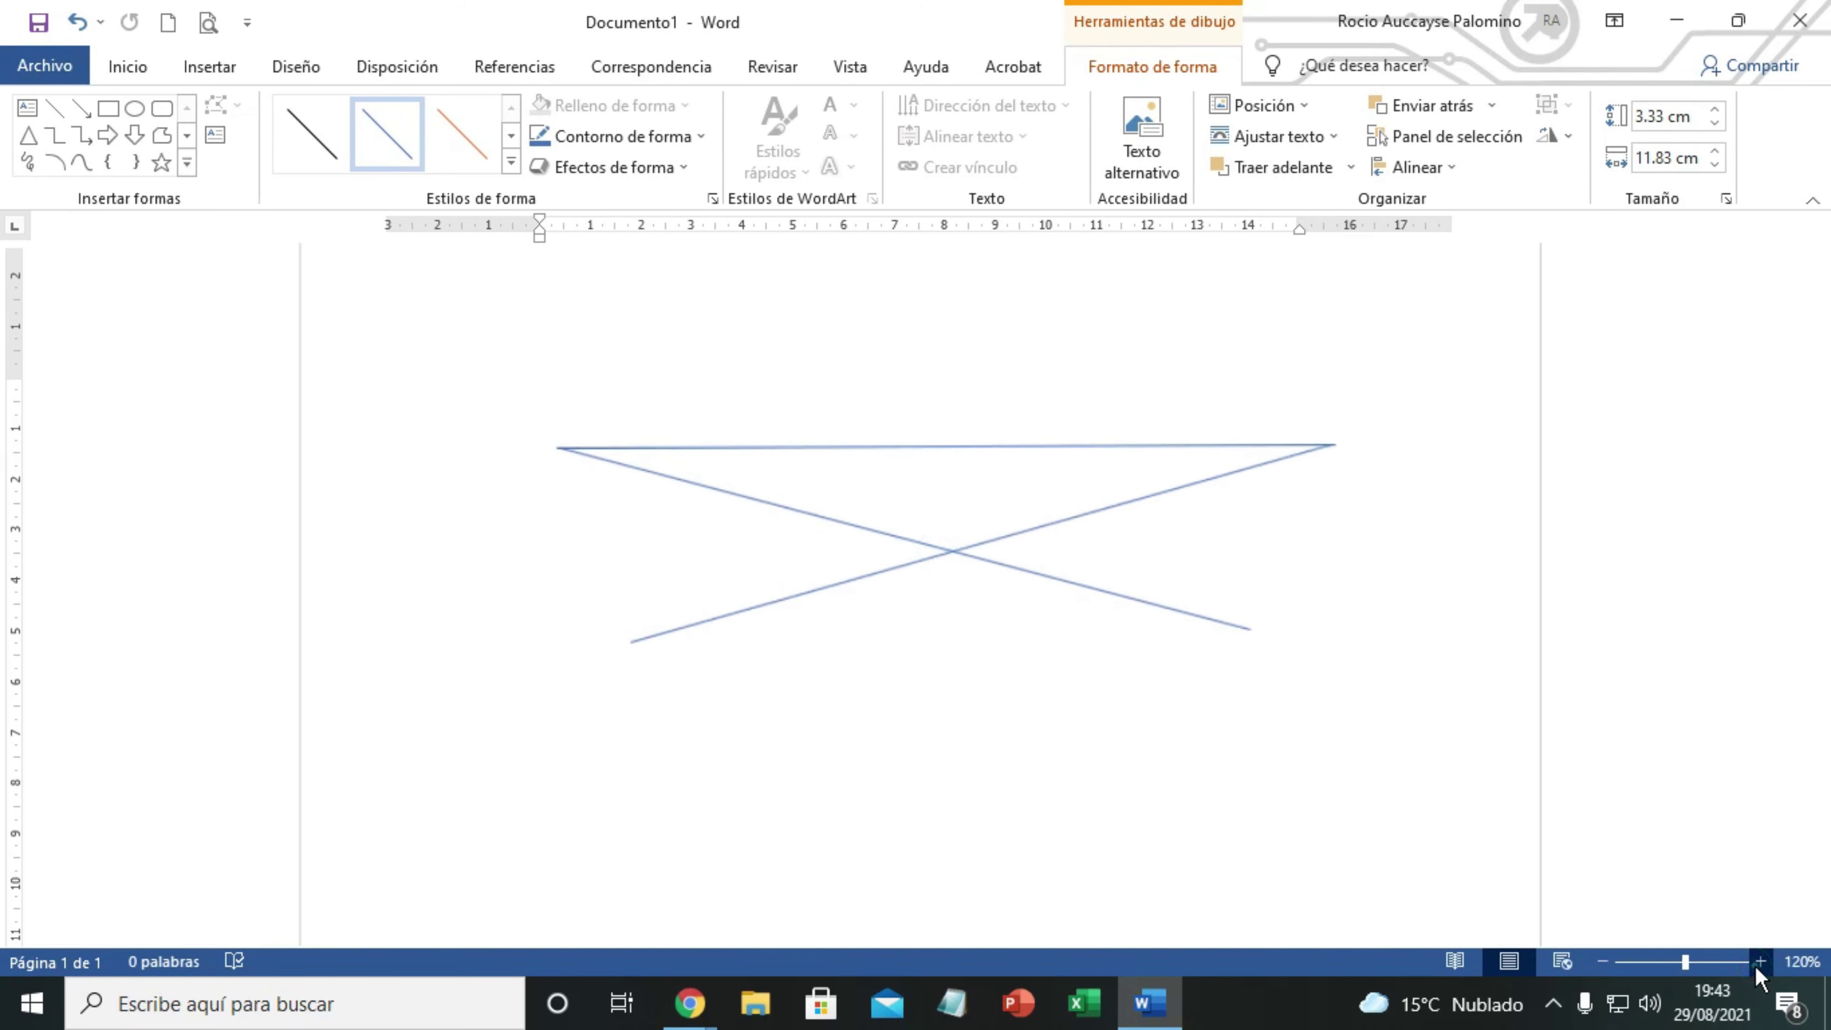
click(1761, 961)
click(1761, 962)
click(1761, 962)
click(1761, 962)
click(1762, 961)
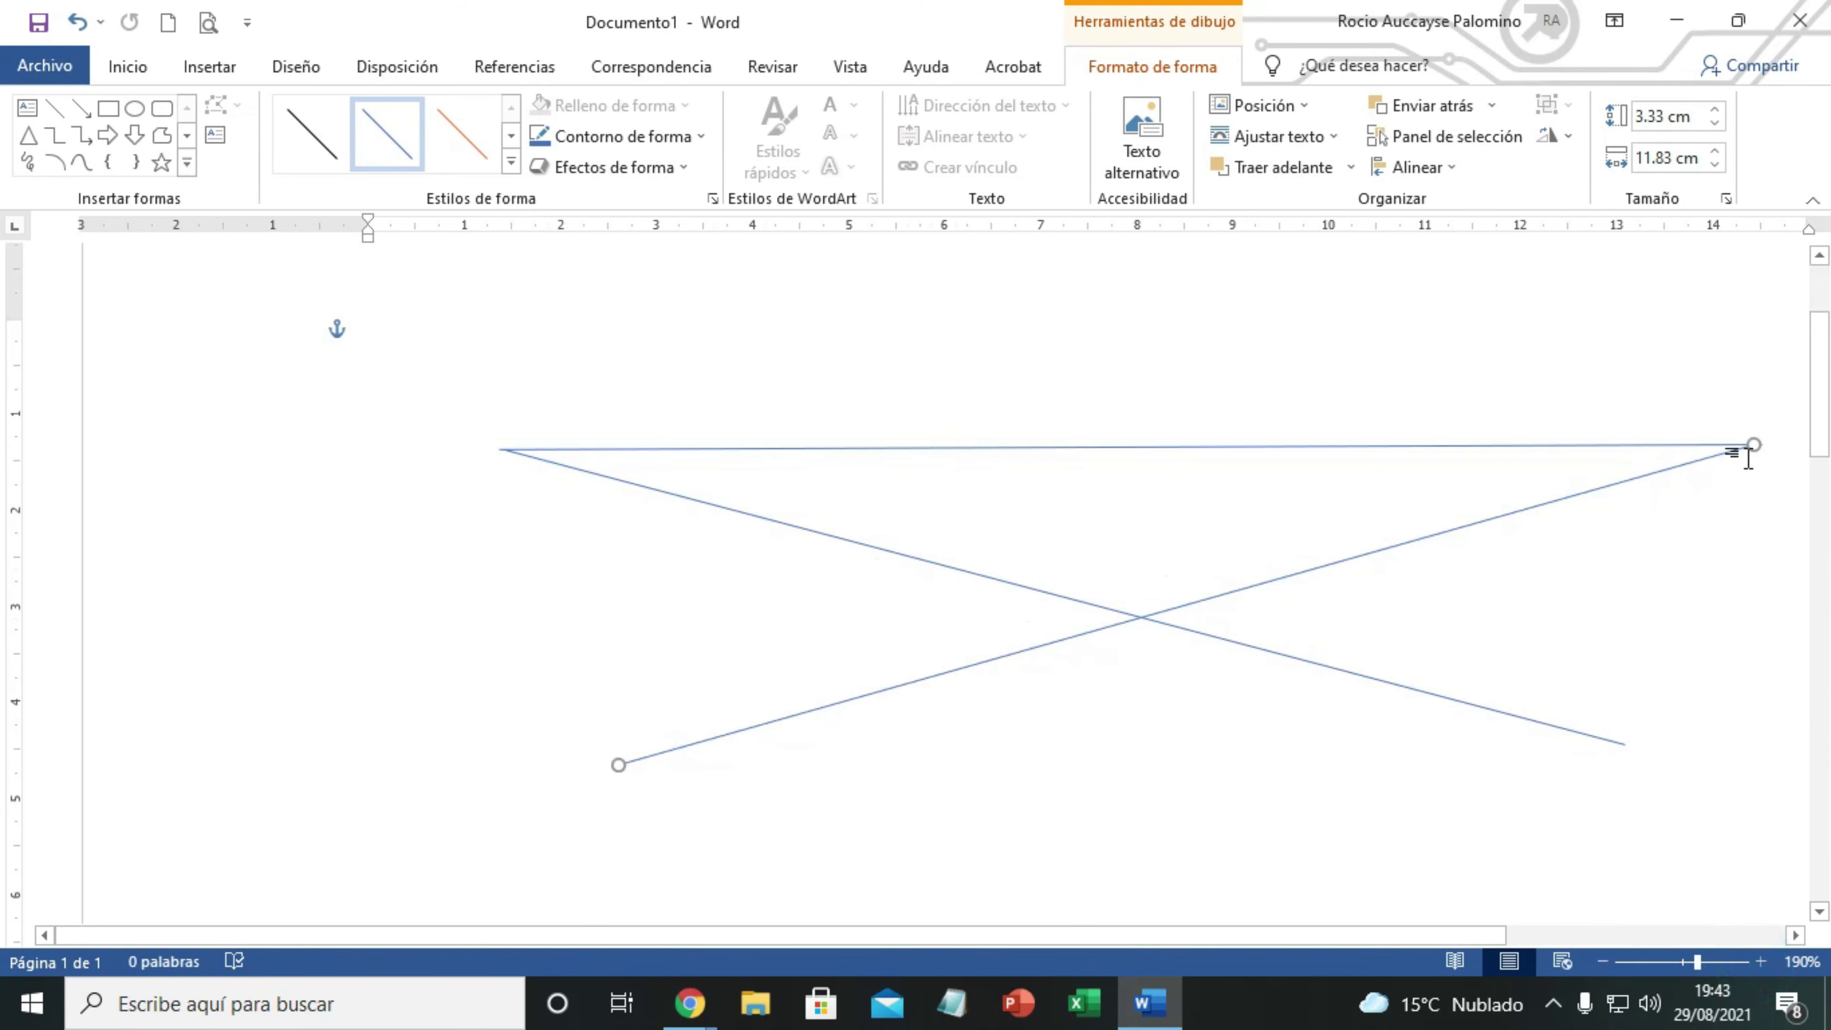
click(936, 563)
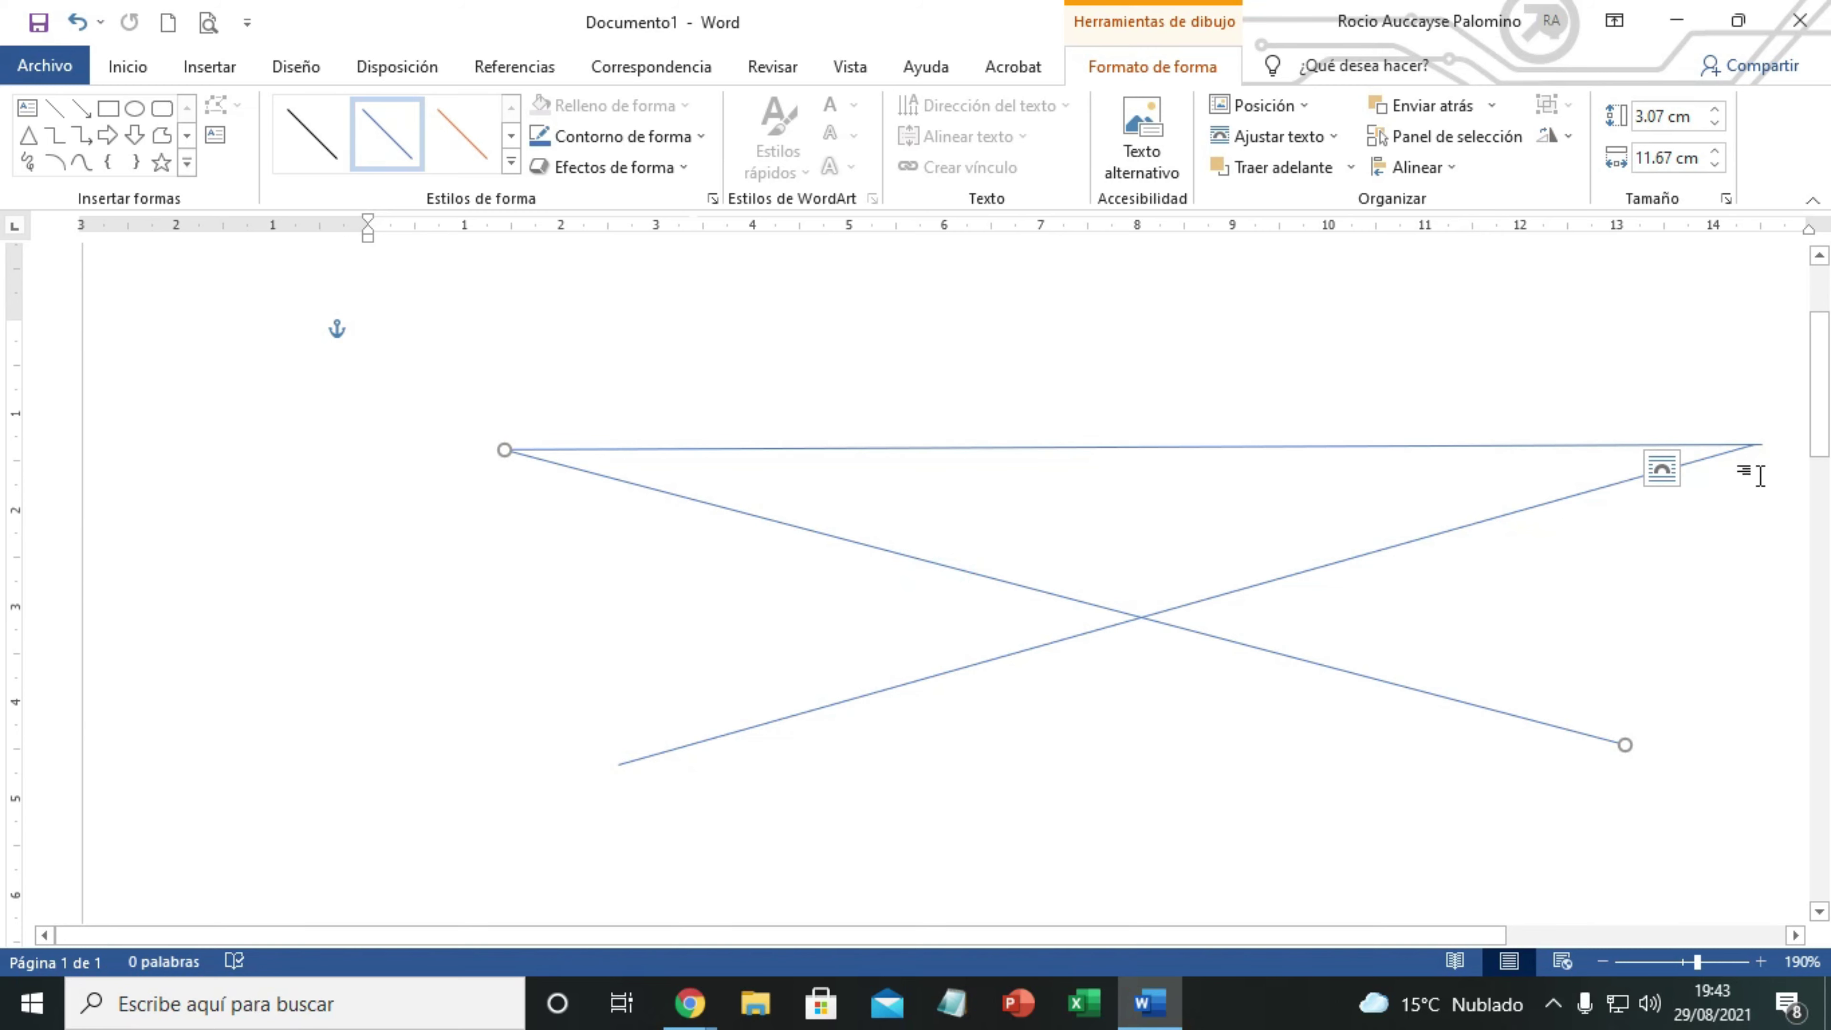
click(1739, 449)
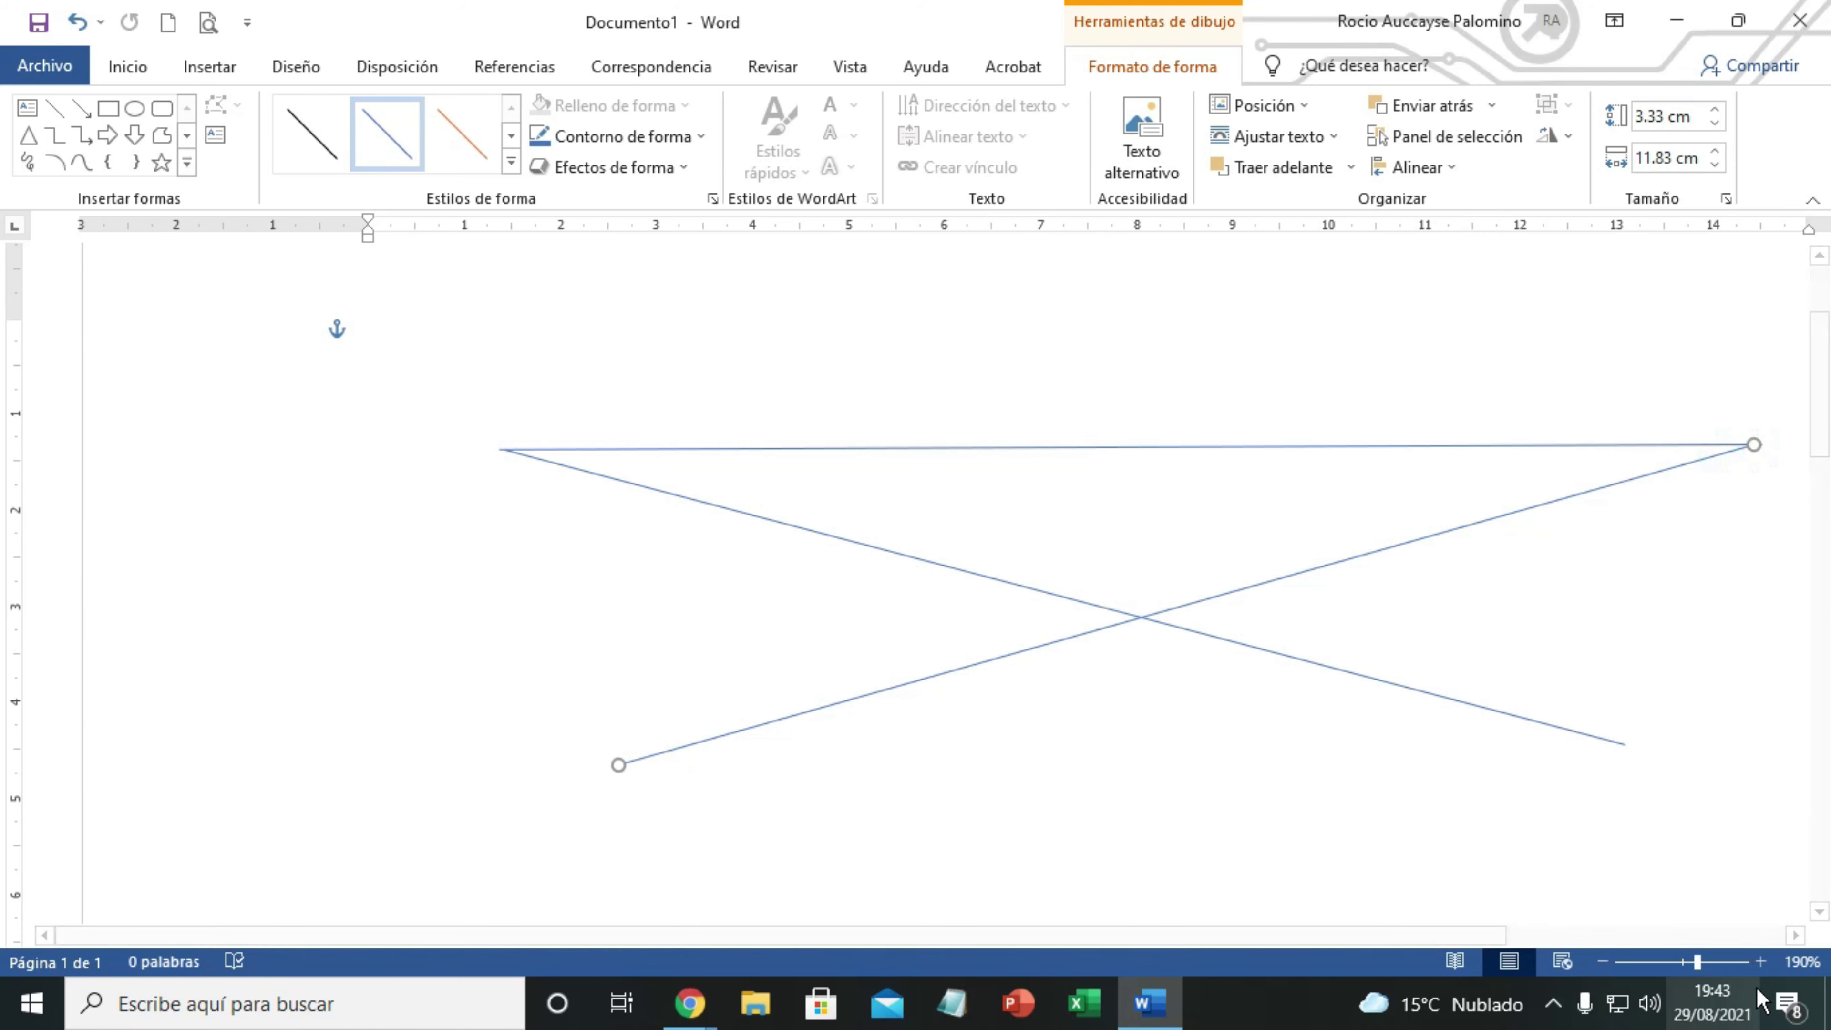
click(1767, 963)
click(1767, 963)
click(1767, 963)
click(1767, 963)
click(1767, 963)
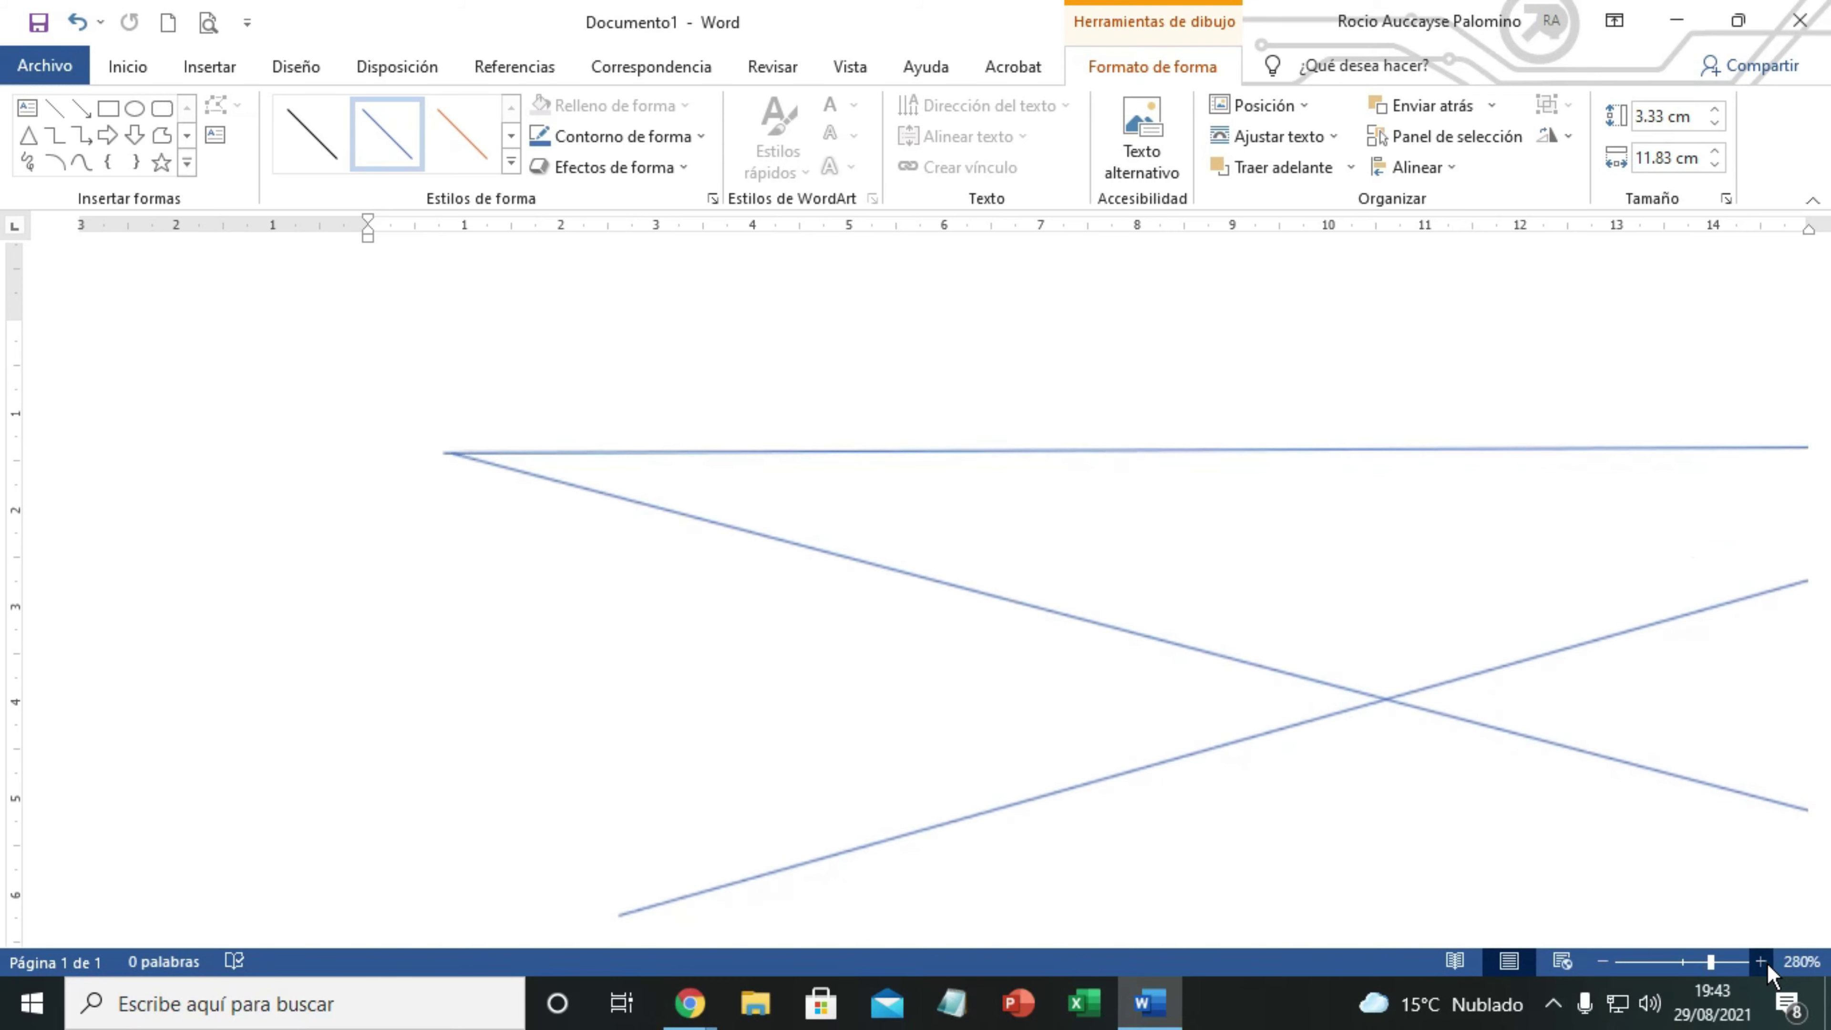
click(1767, 963)
click(1767, 962)
click(1767, 963)
click(1767, 963)
click(1767, 962)
click(1767, 962)
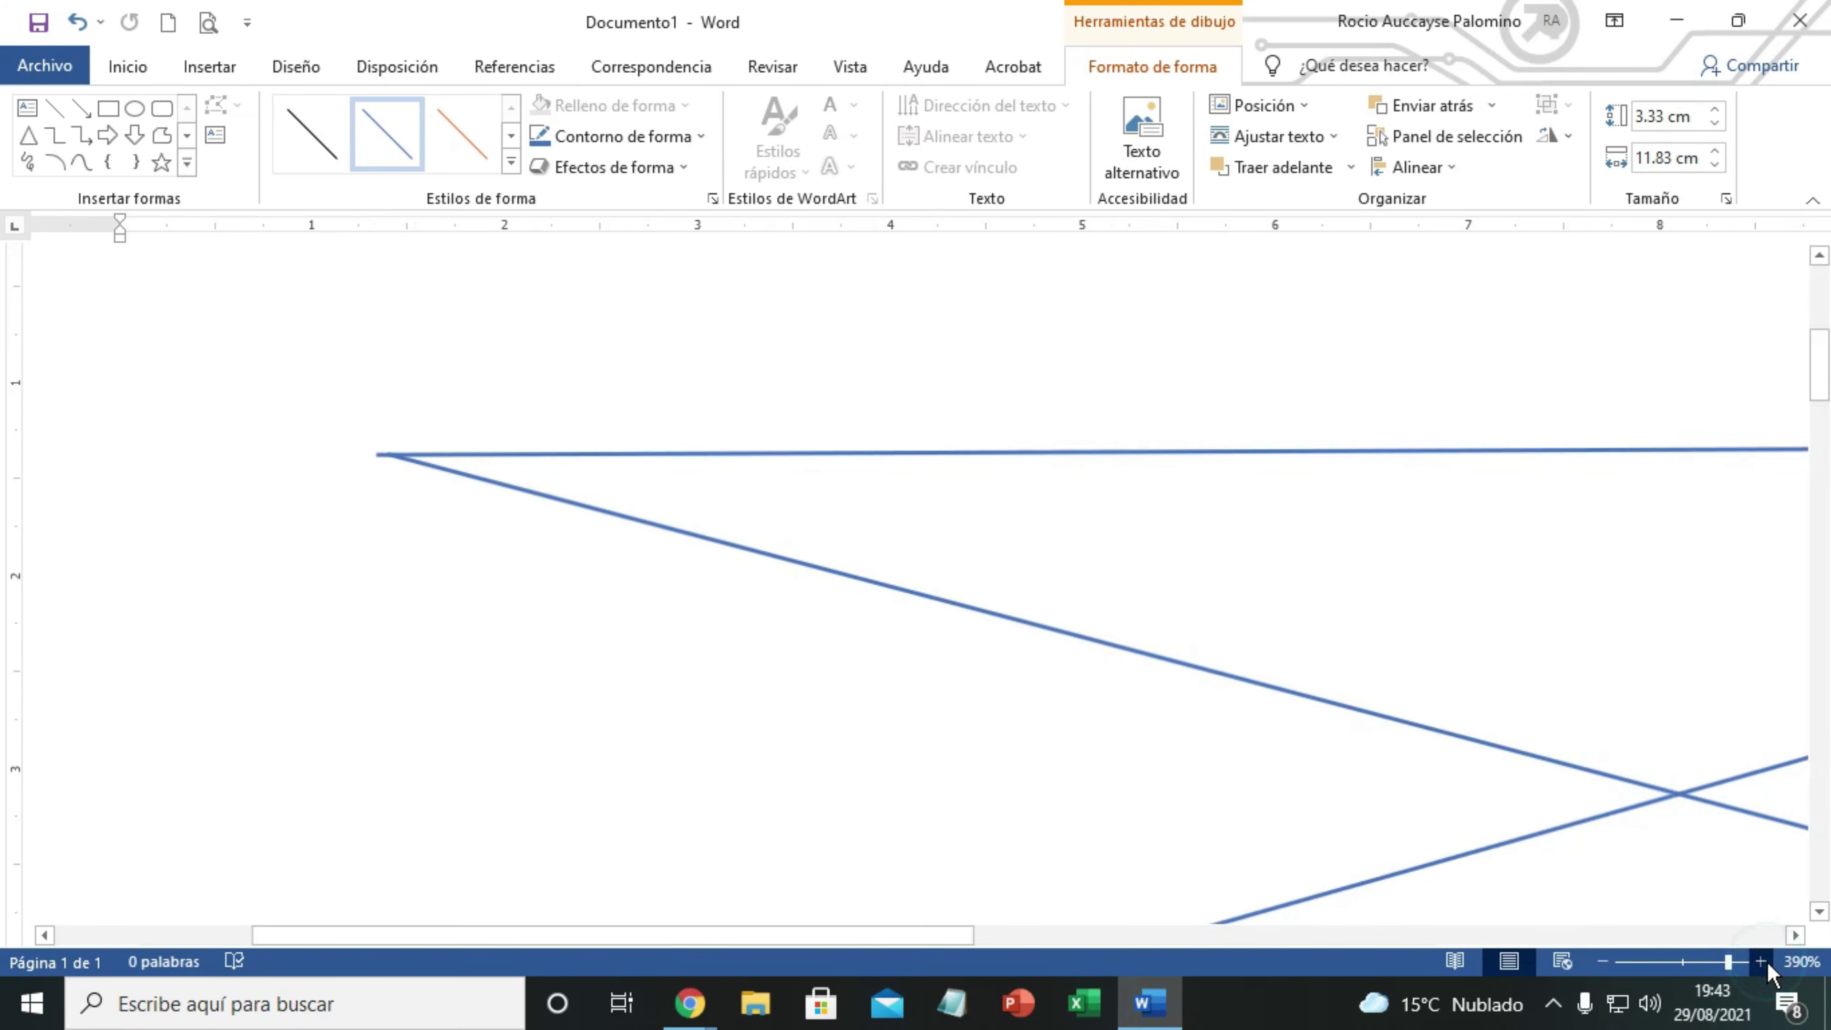
click(1767, 962)
click(1767, 963)
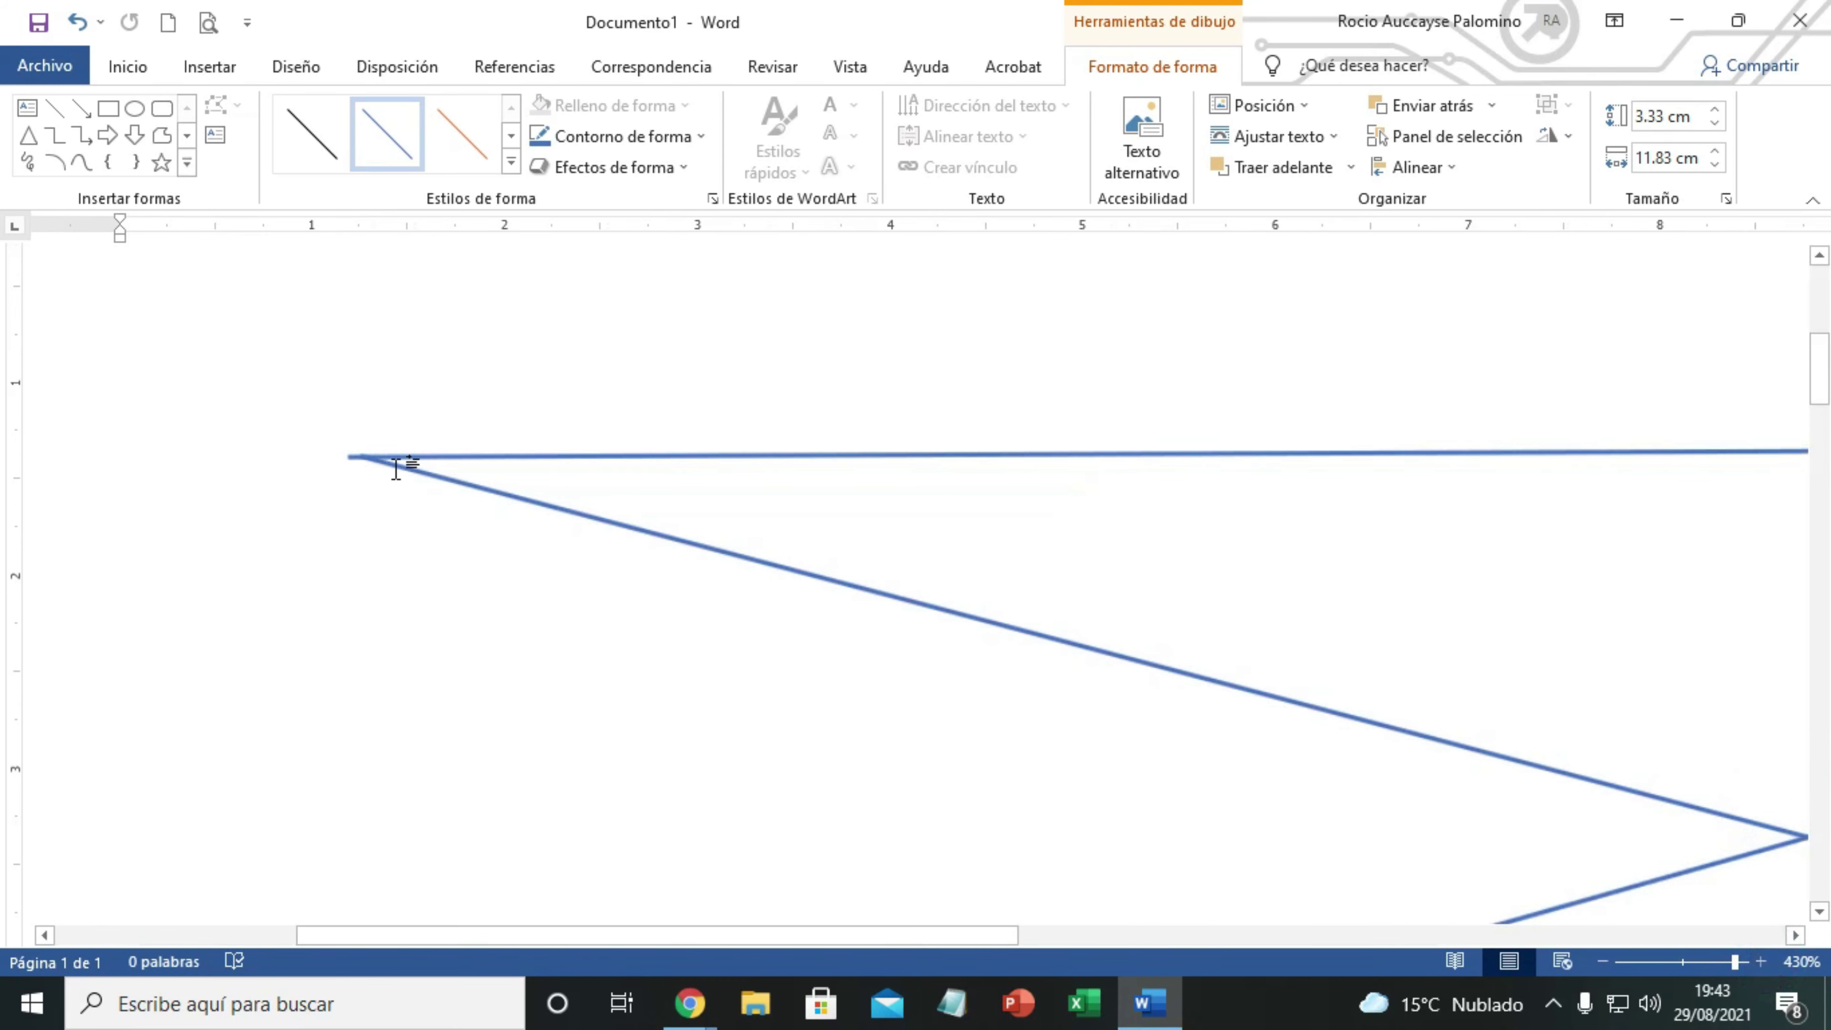
Align the left diagonal's end exactly with the top line's left end.
click(444, 488)
drag(444, 488, 441, 484)
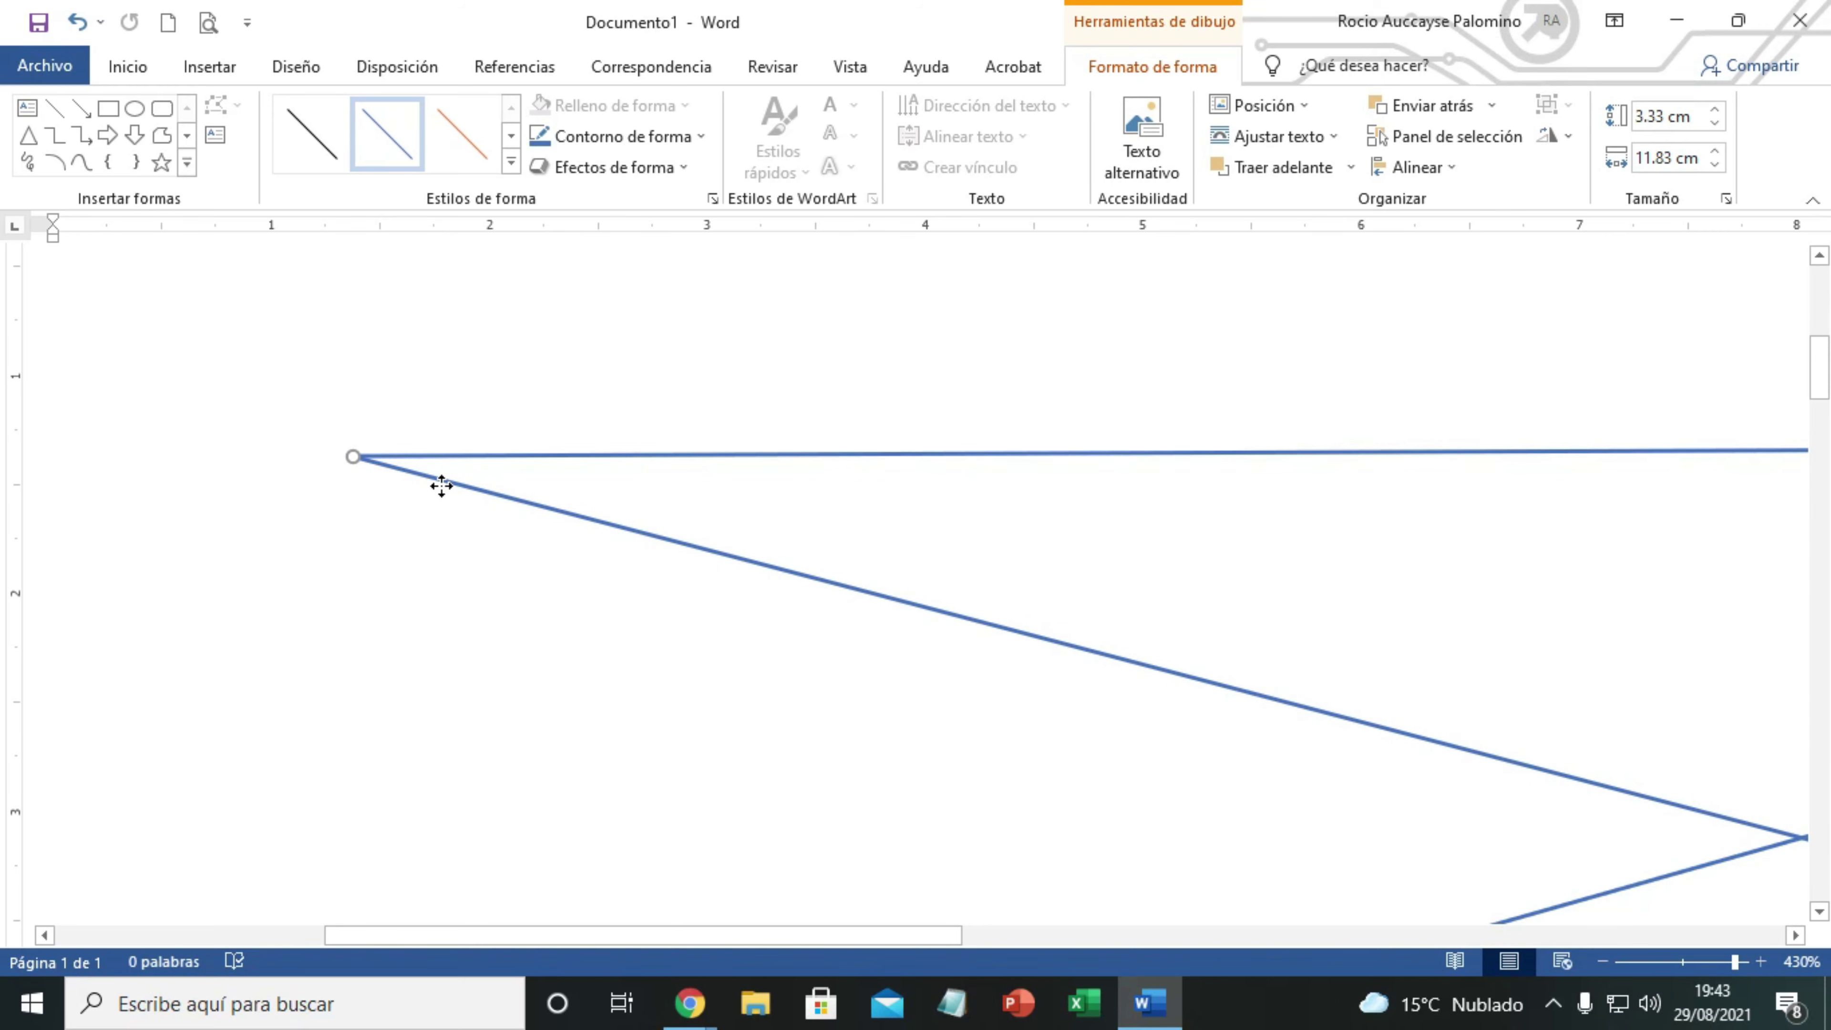
scroll(462, 505, down, 3)
click(494, 495)
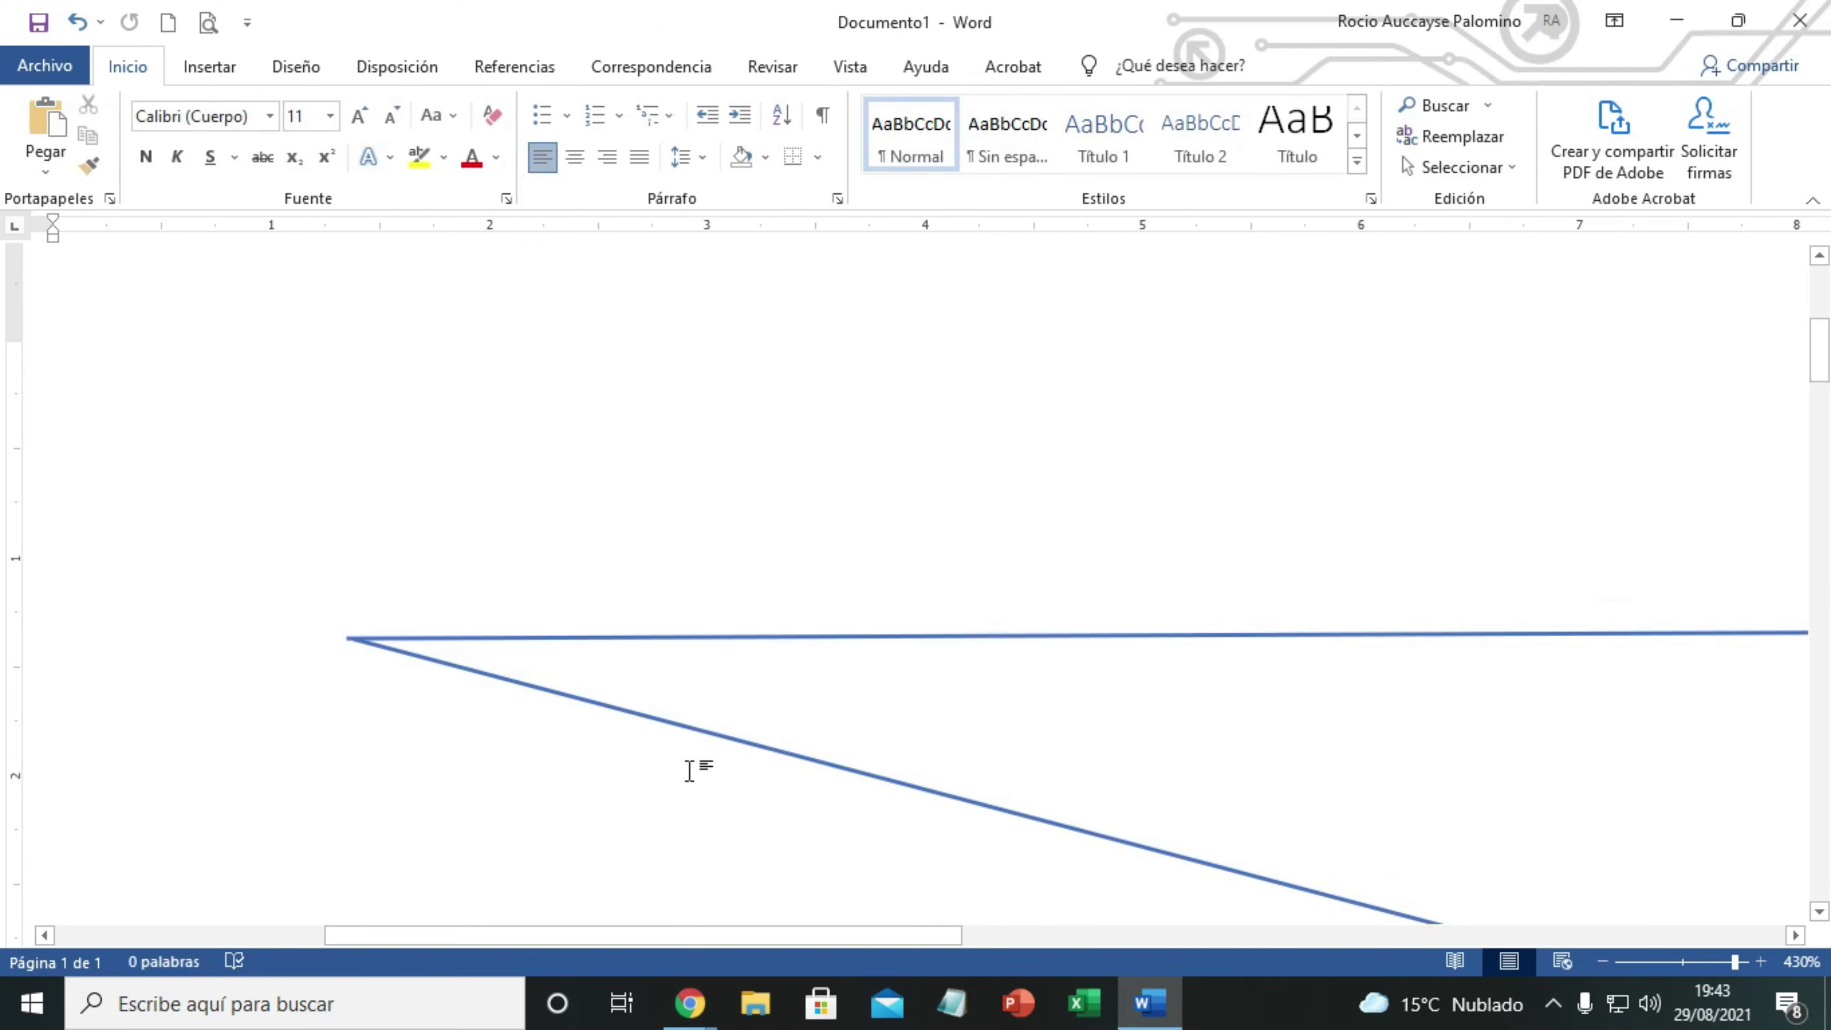
scroll(699, 768, down, 3)
scroll(934, 770, up, 1)
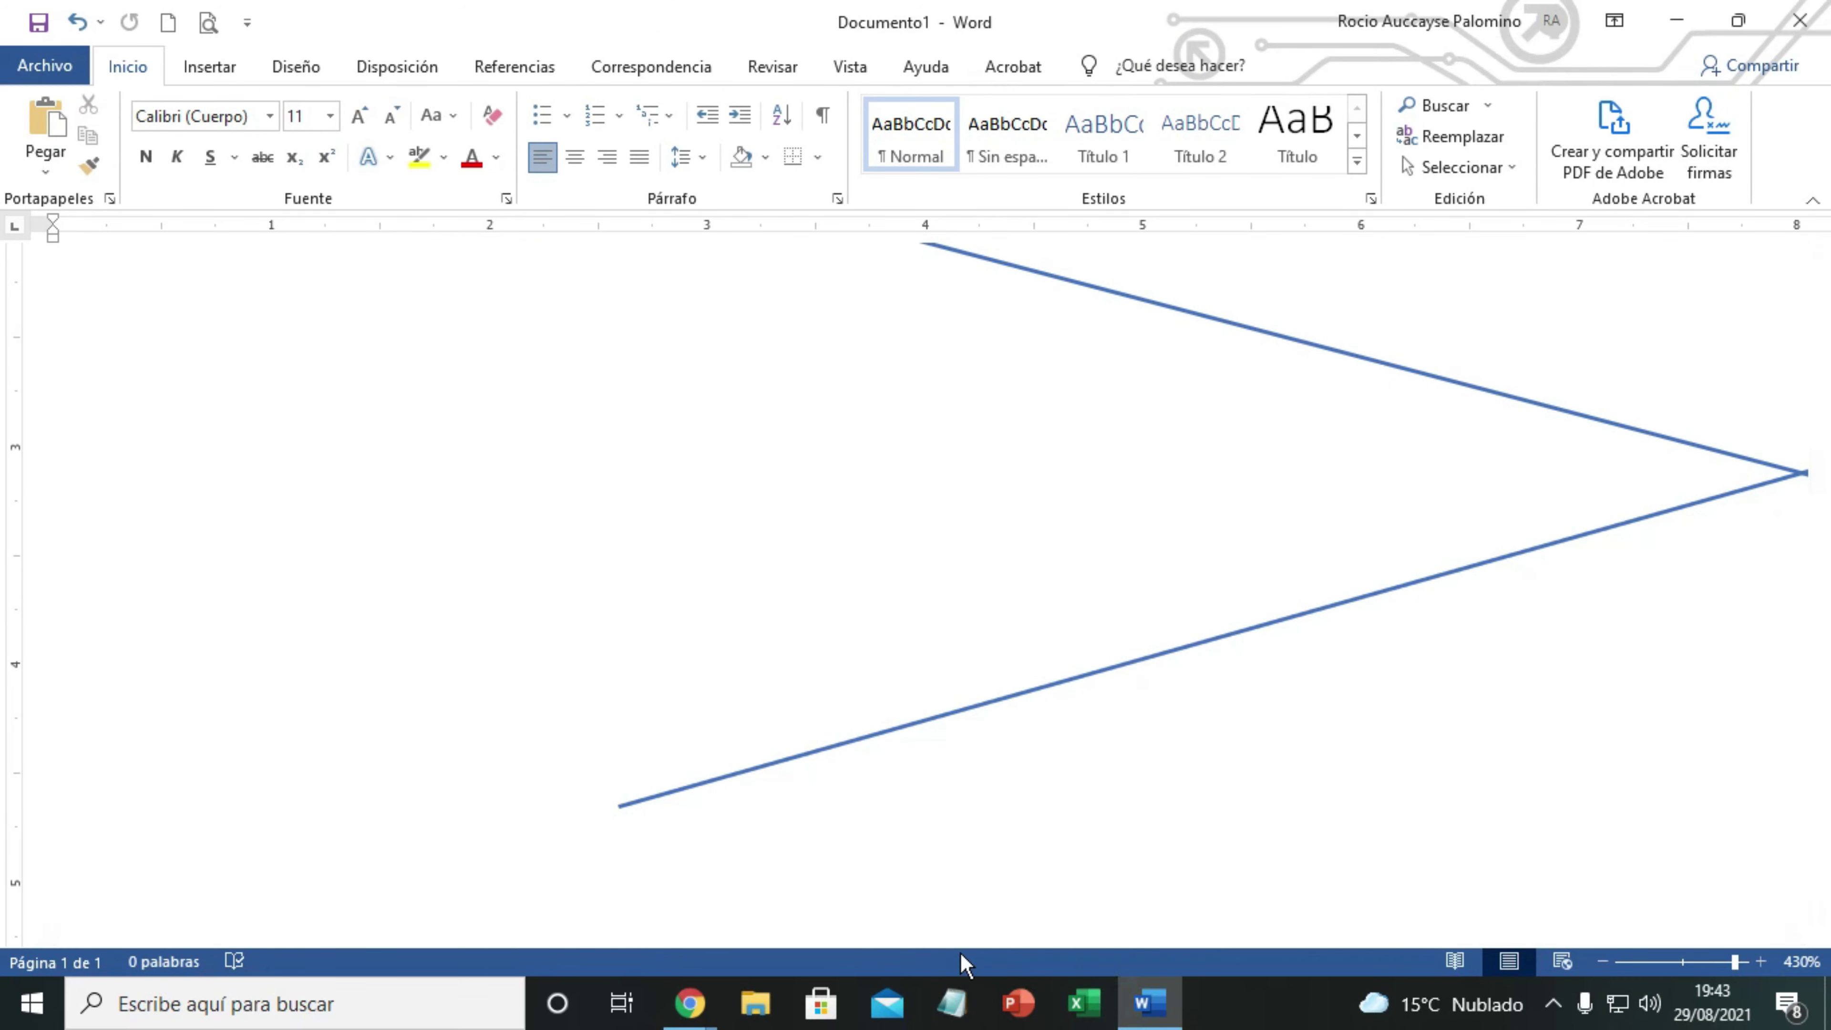
drag(932, 935, 1439, 935)
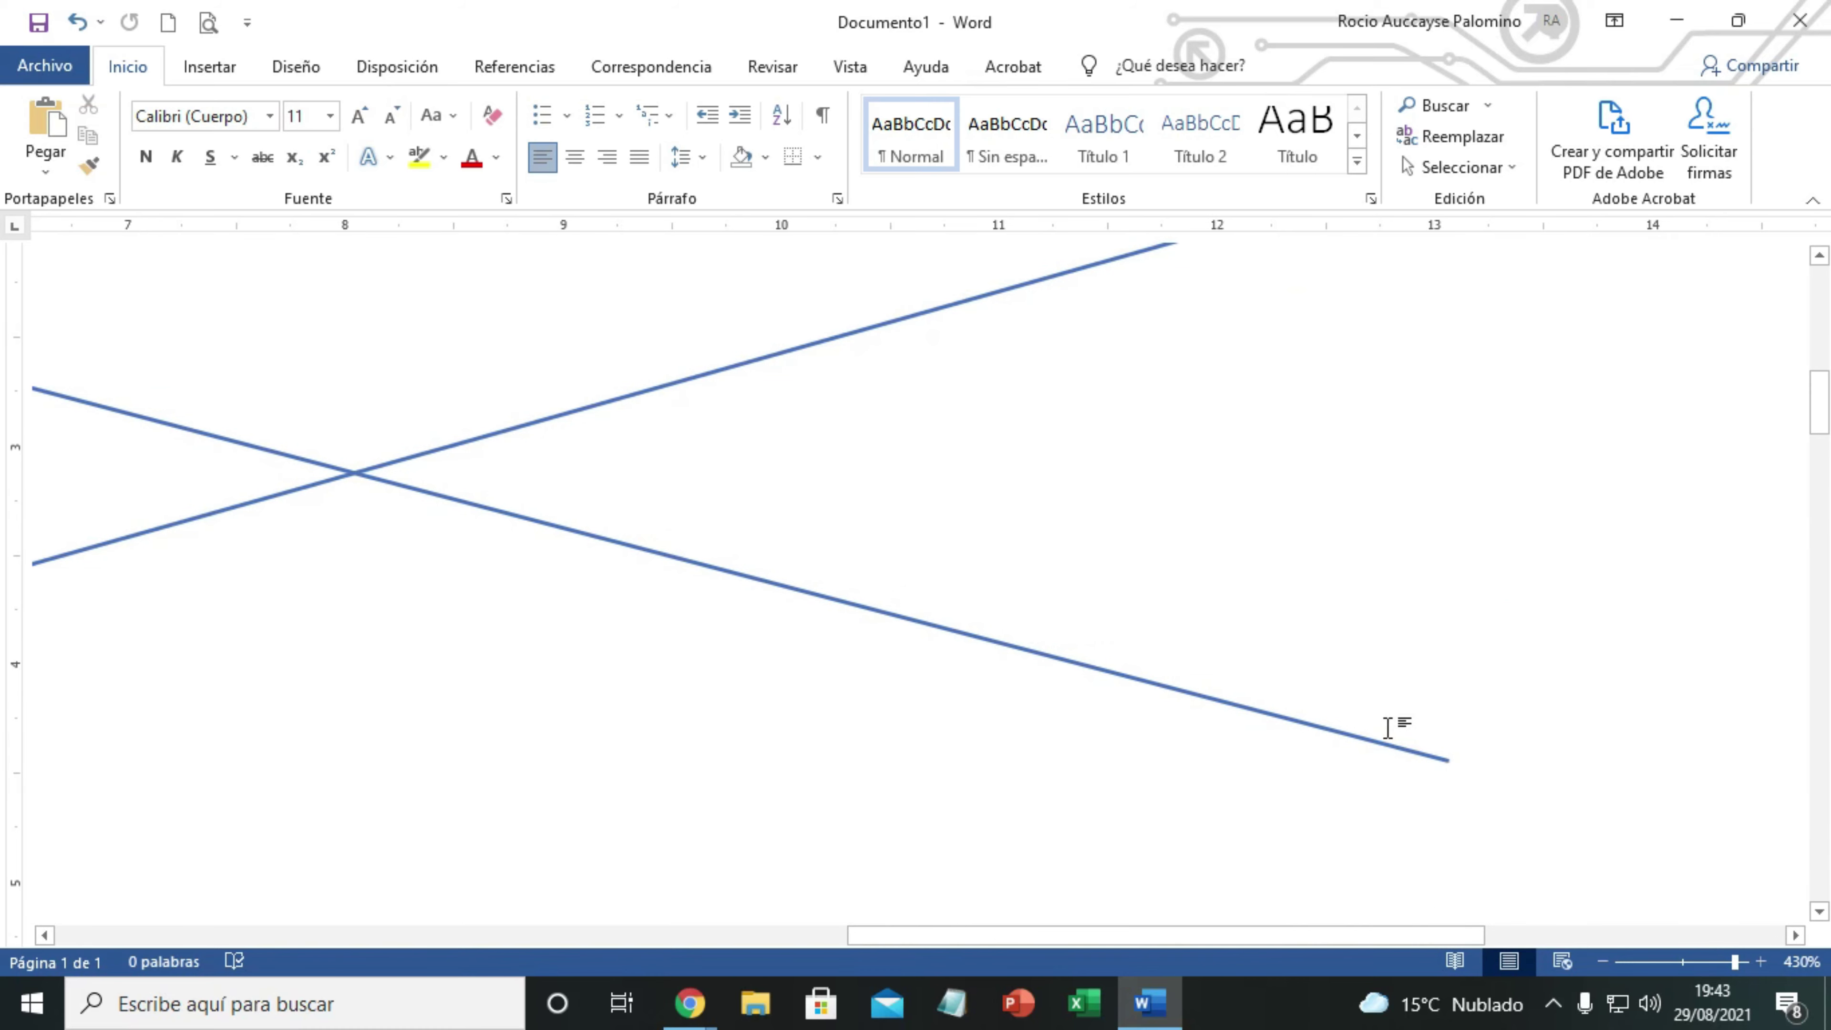
scroll(1388, 727, up, 3)
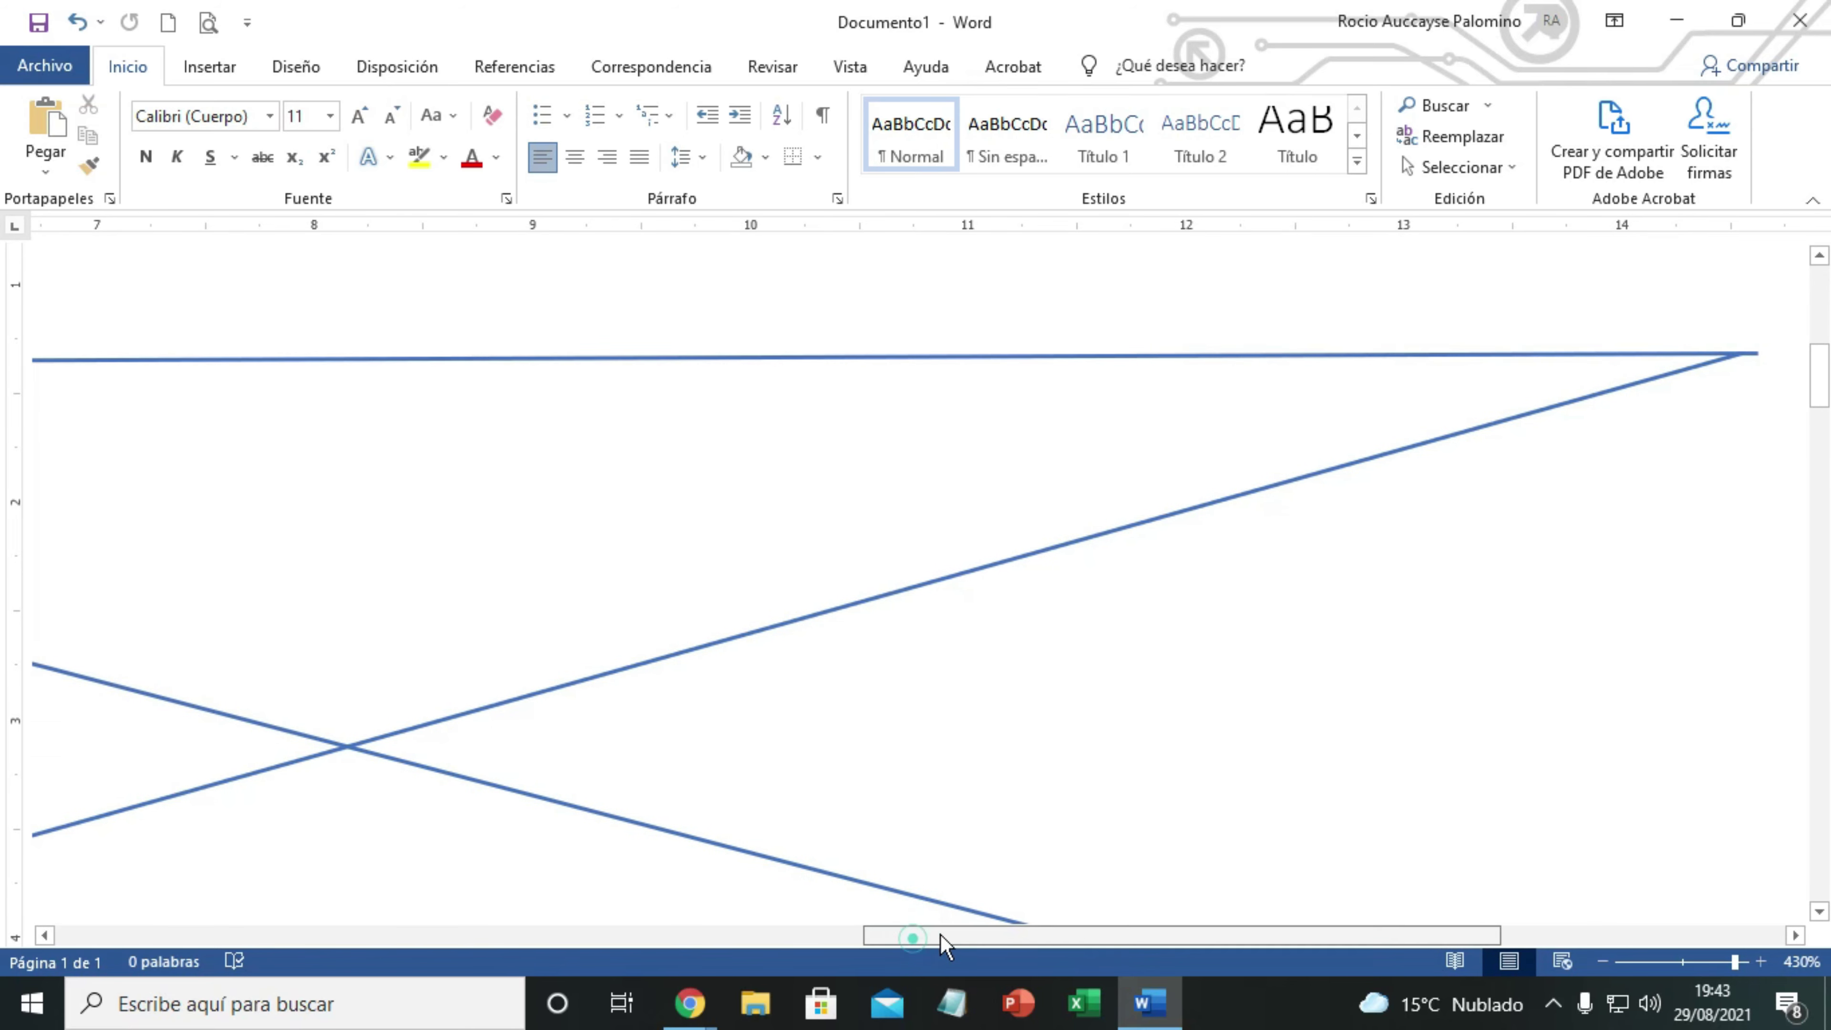
drag(932, 936, 1094, 936)
Nudge the other diagonal down and right so it meets the top line's right corner.
click(1213, 378)
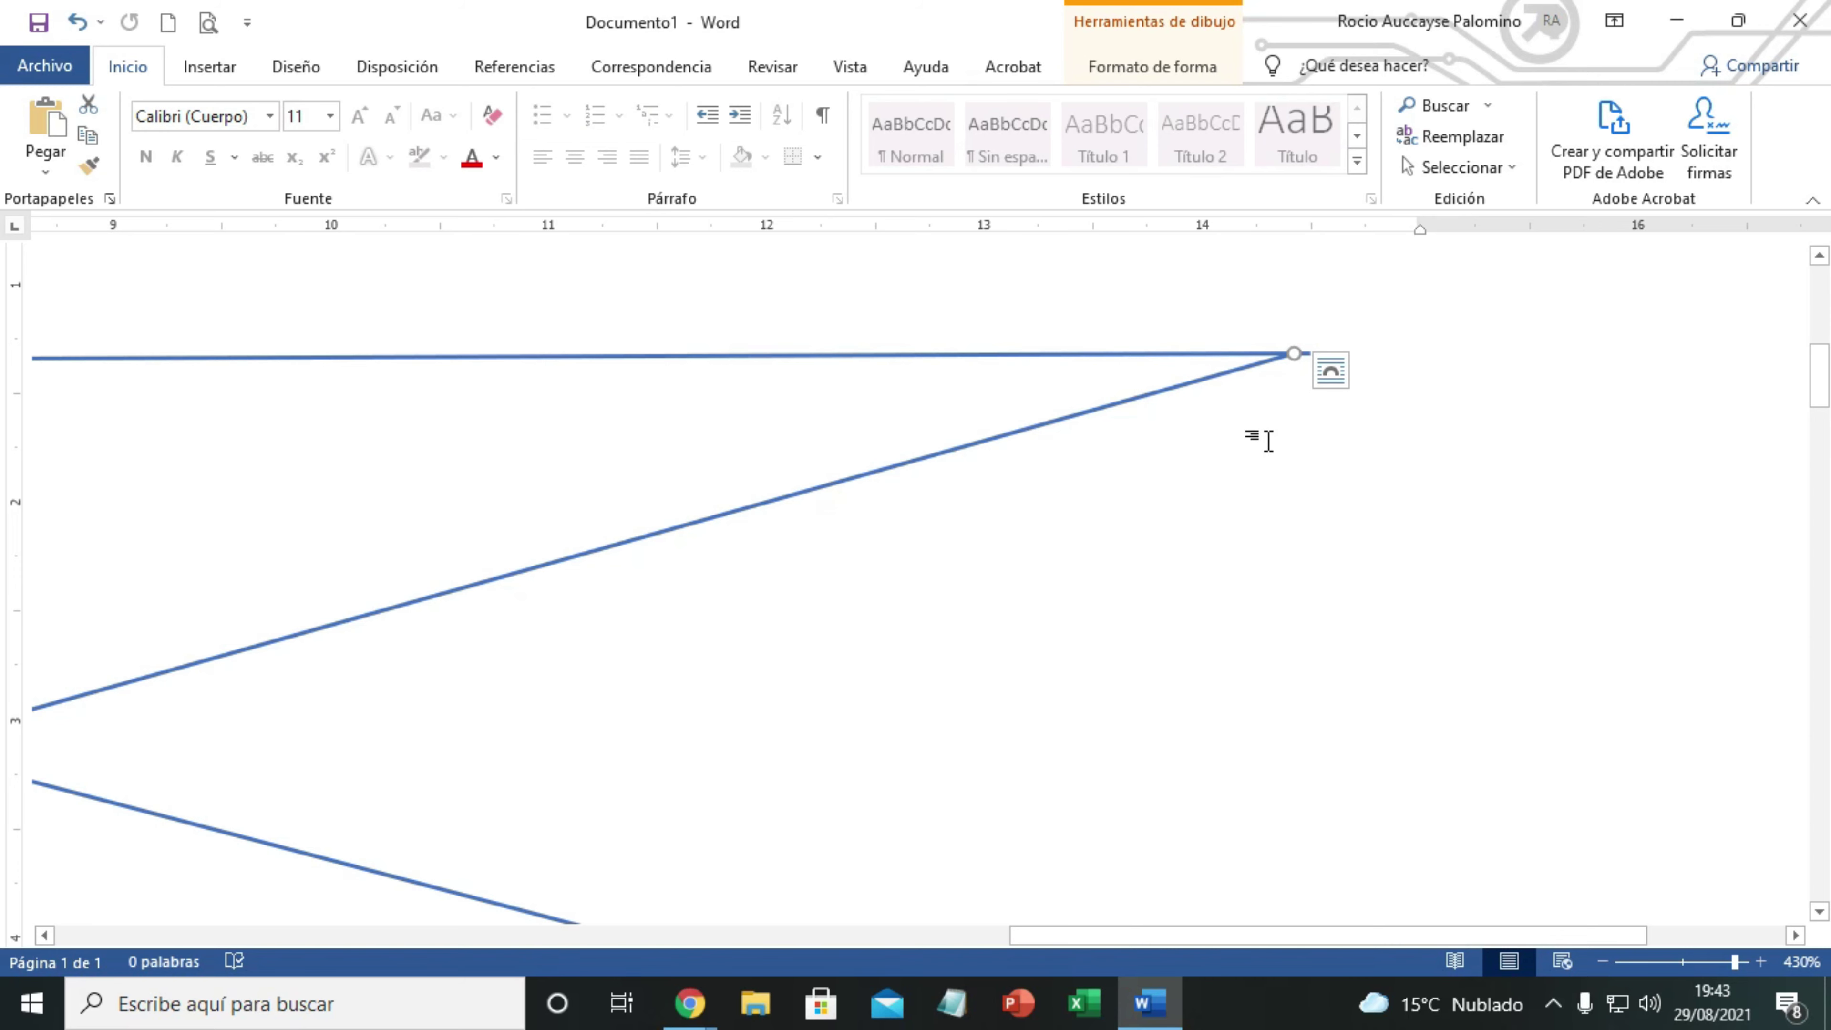
key(Down)
key(Down)
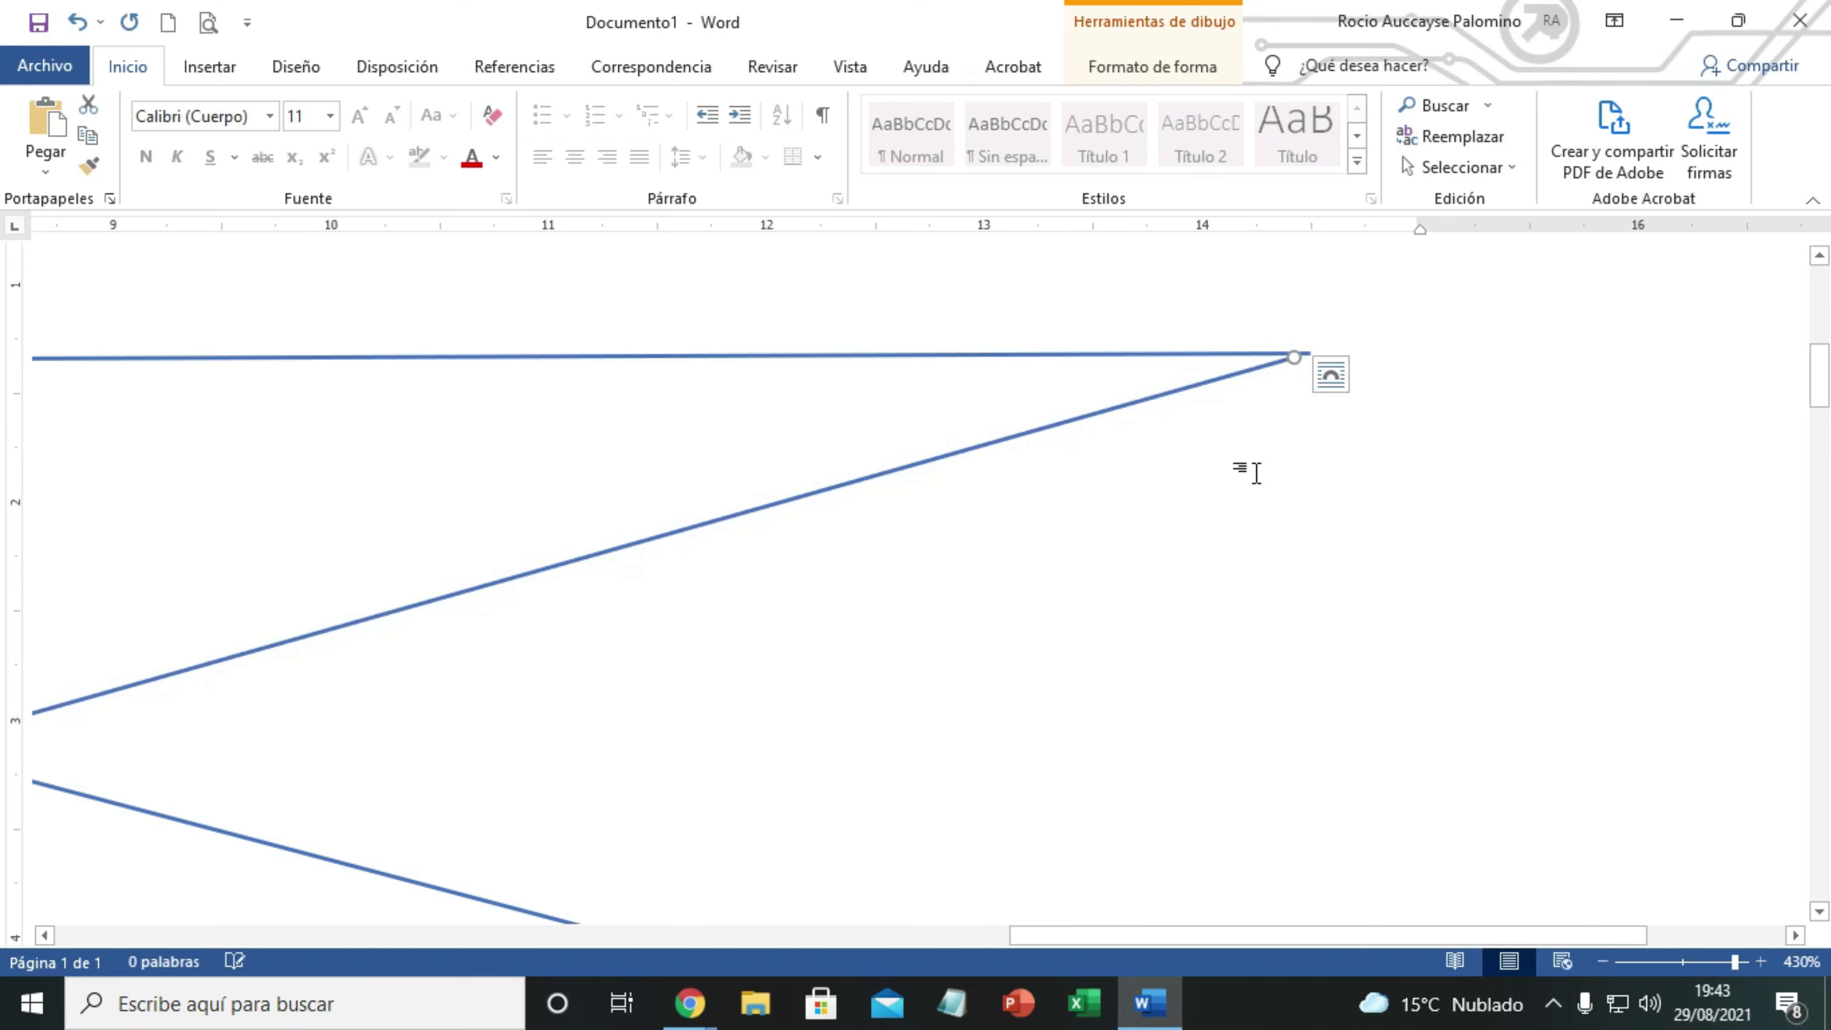
key(ctrl+Right)
key(ctrl+Right)
key(ctrl+Right)
key(ctrl+Right)
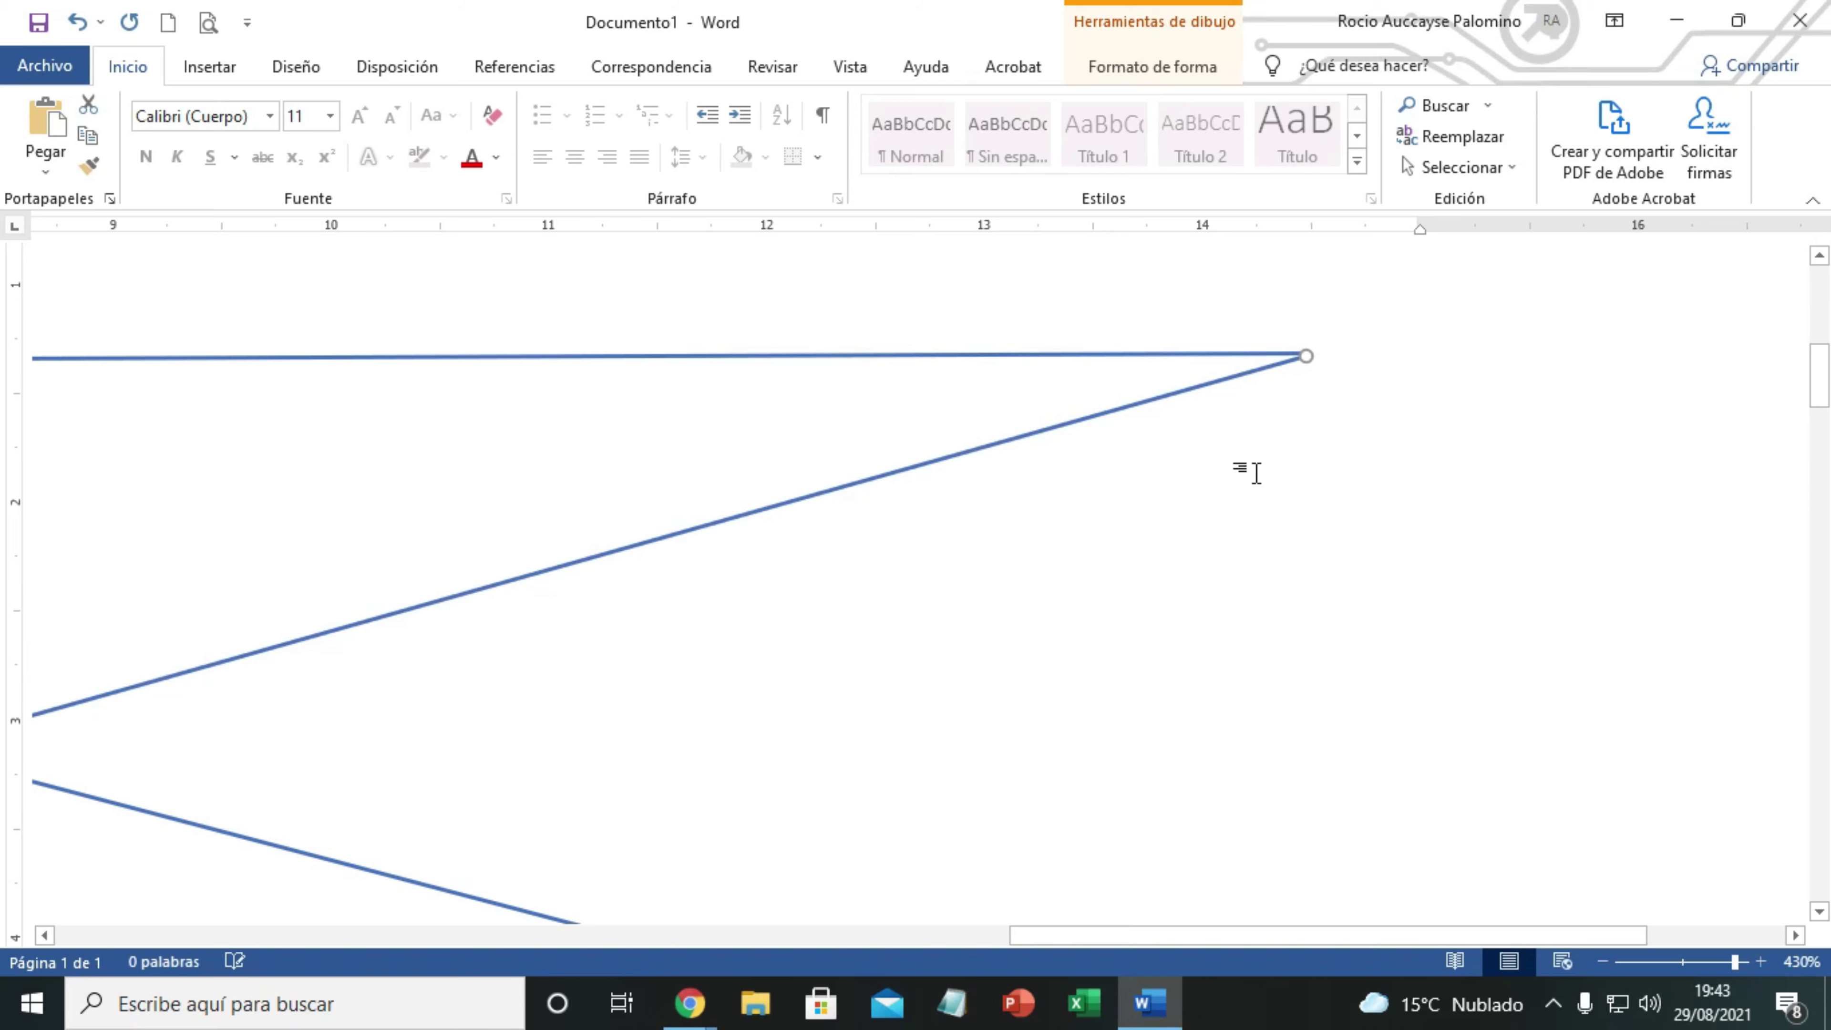
click(1292, 491)
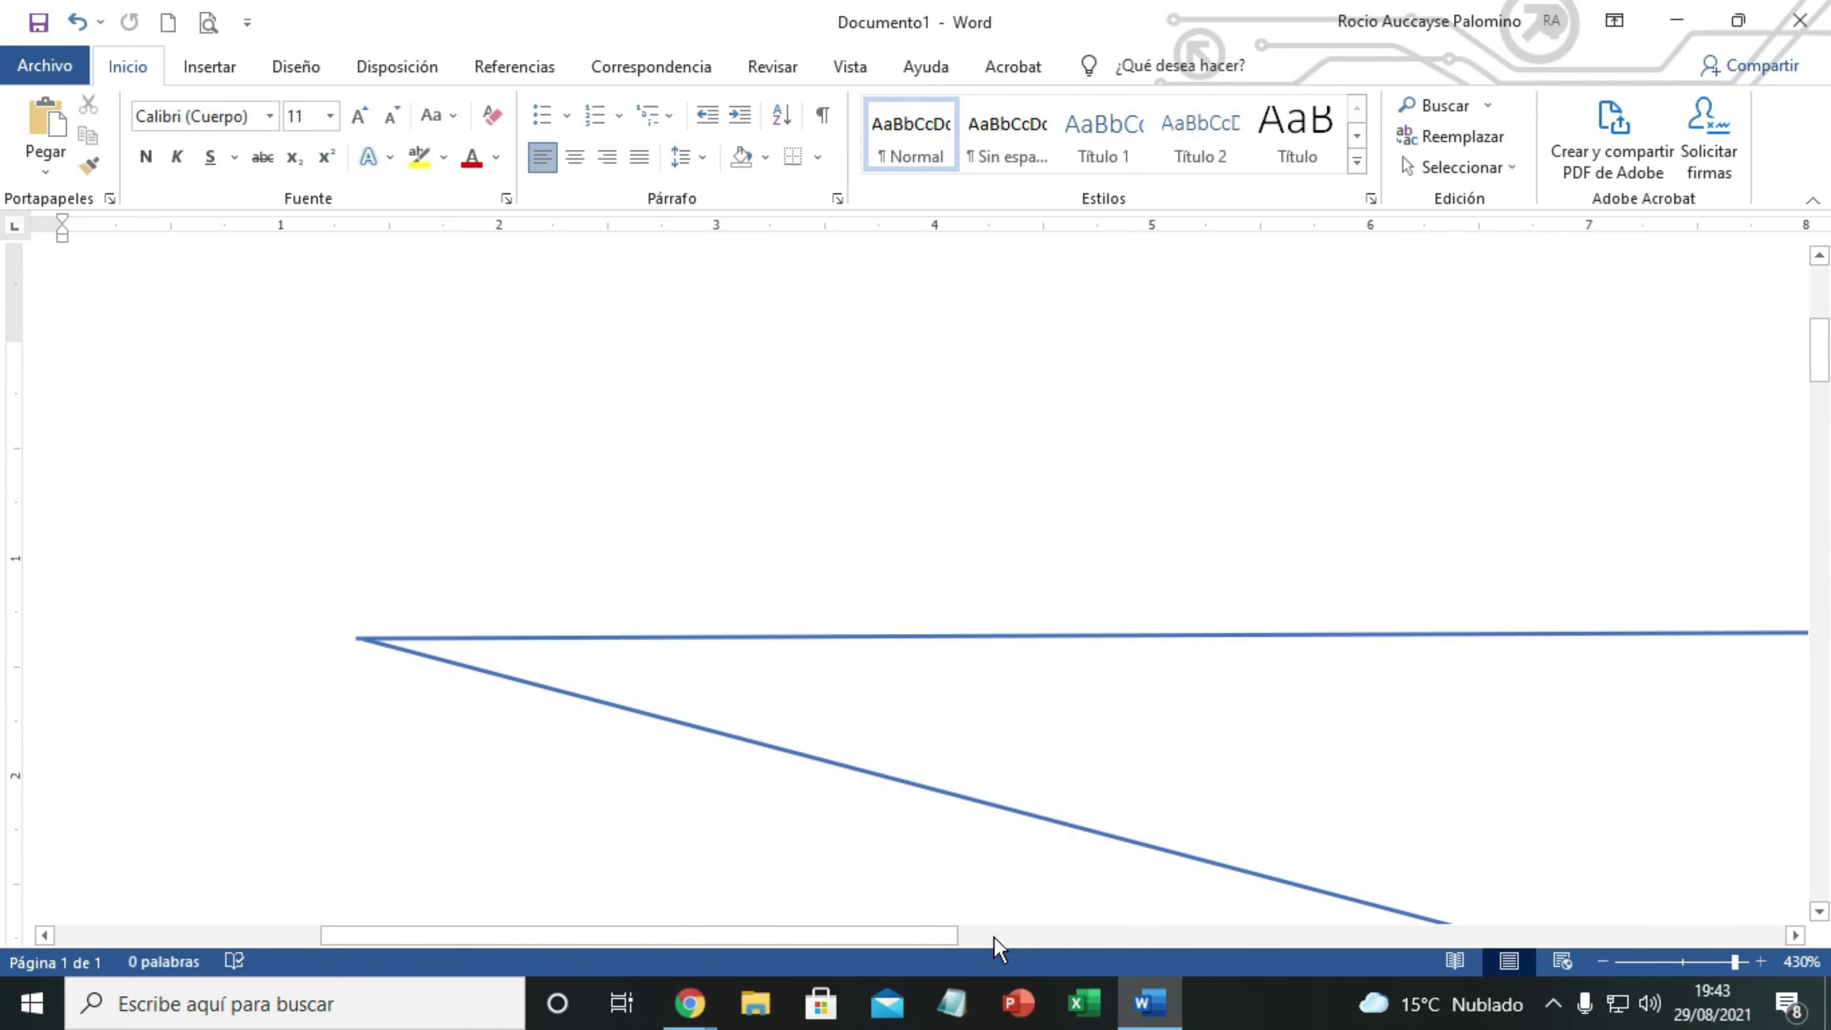
drag(936, 937, 1581, 927)
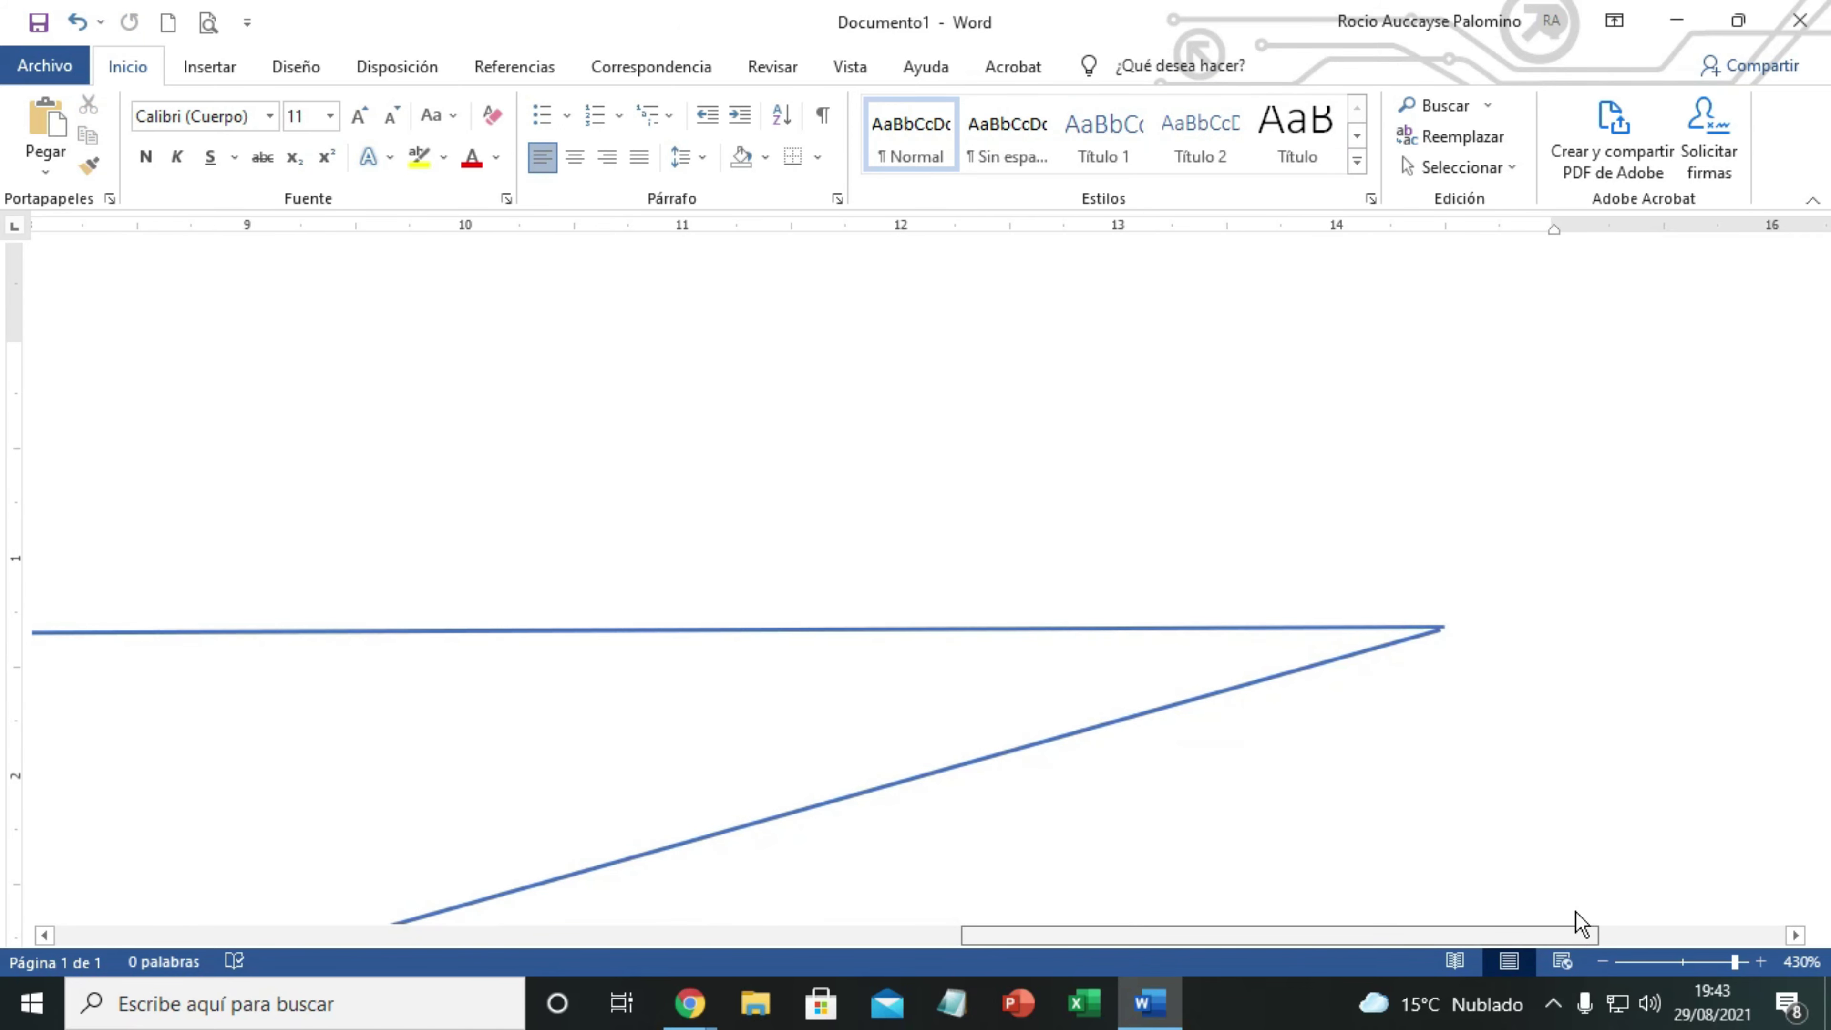
click(1388, 648)
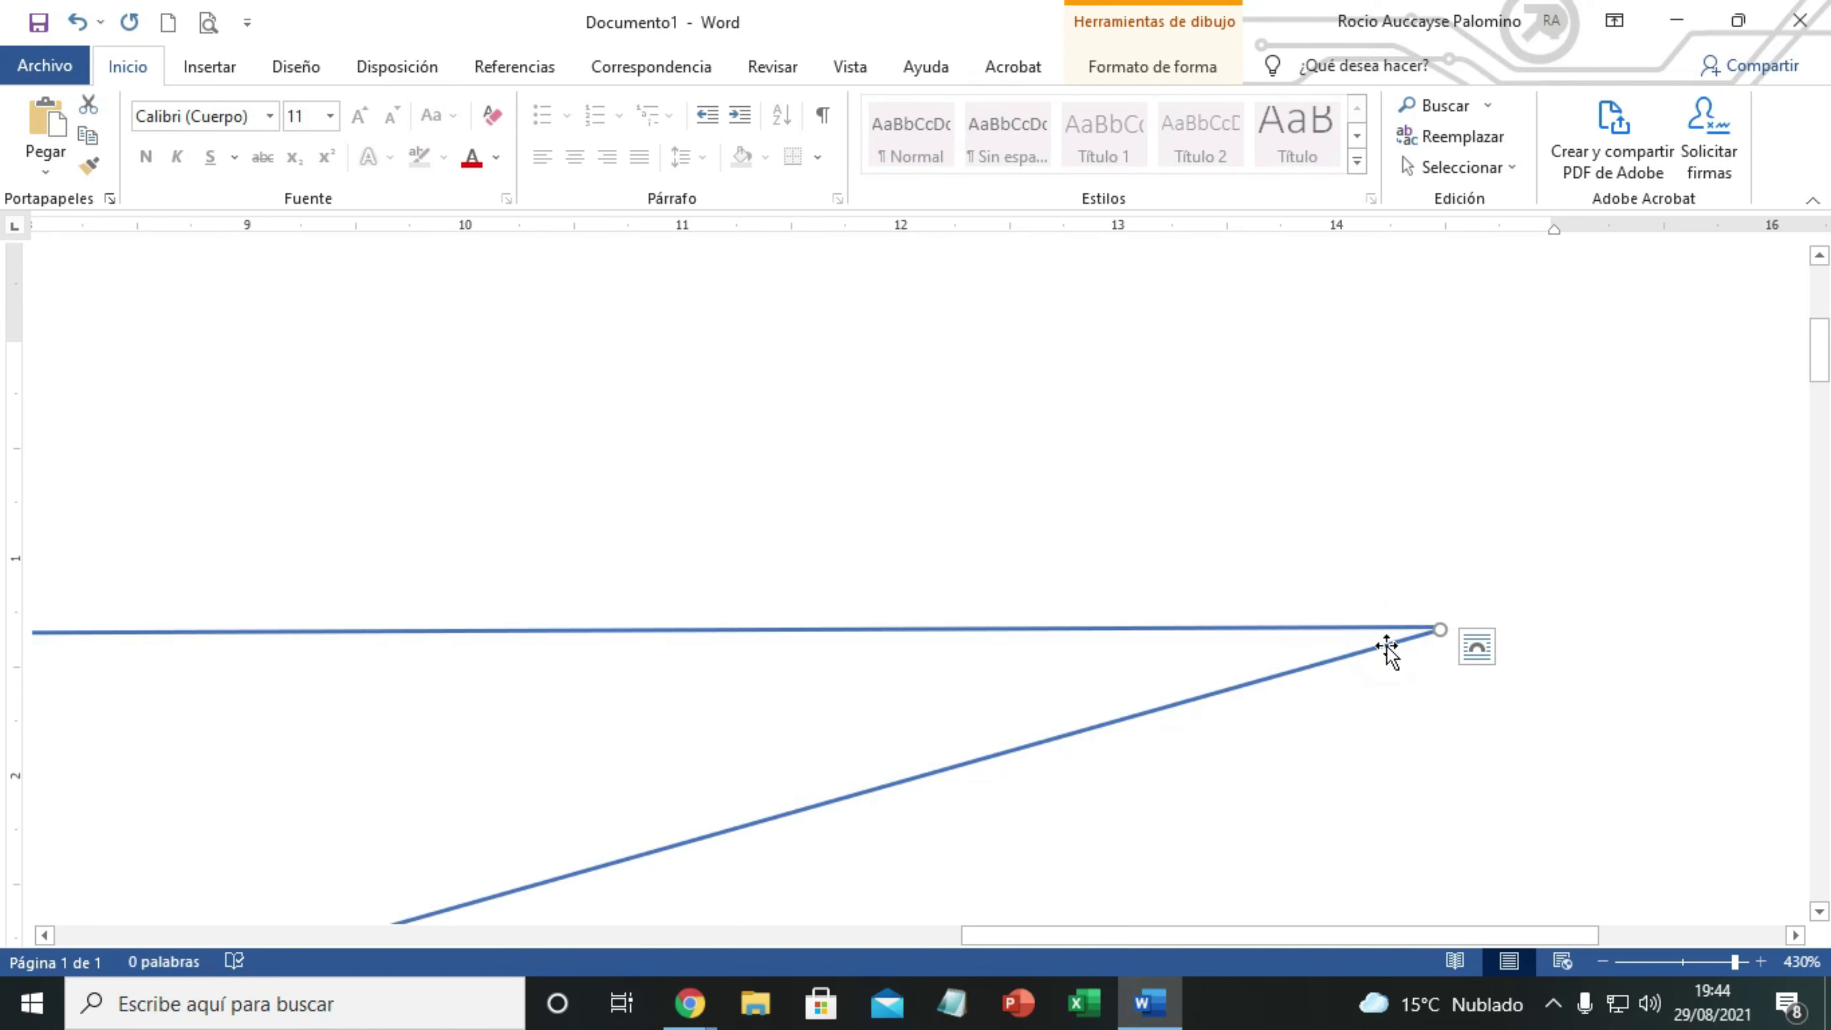
click(1455, 718)
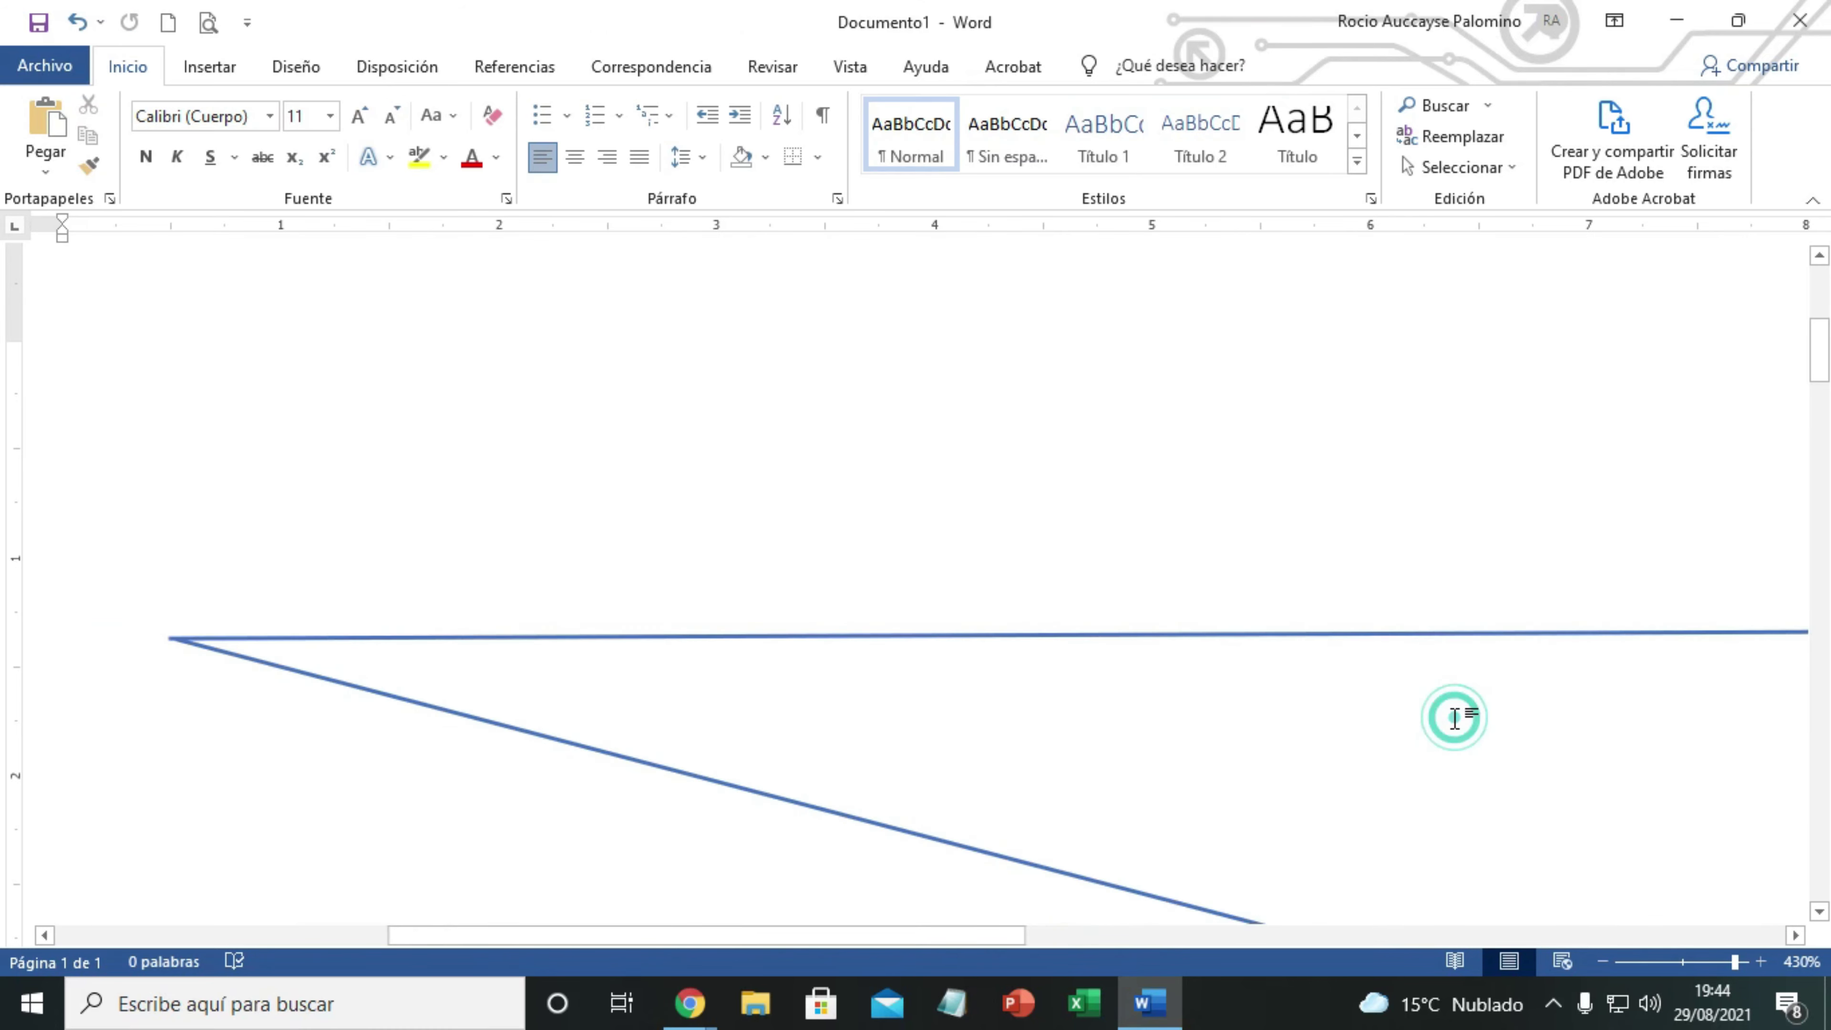
mouse_move(940, 937)
mouse_down()
mouse_move(1522, 930)
mouse_move(1237, 935)
mouse_up()
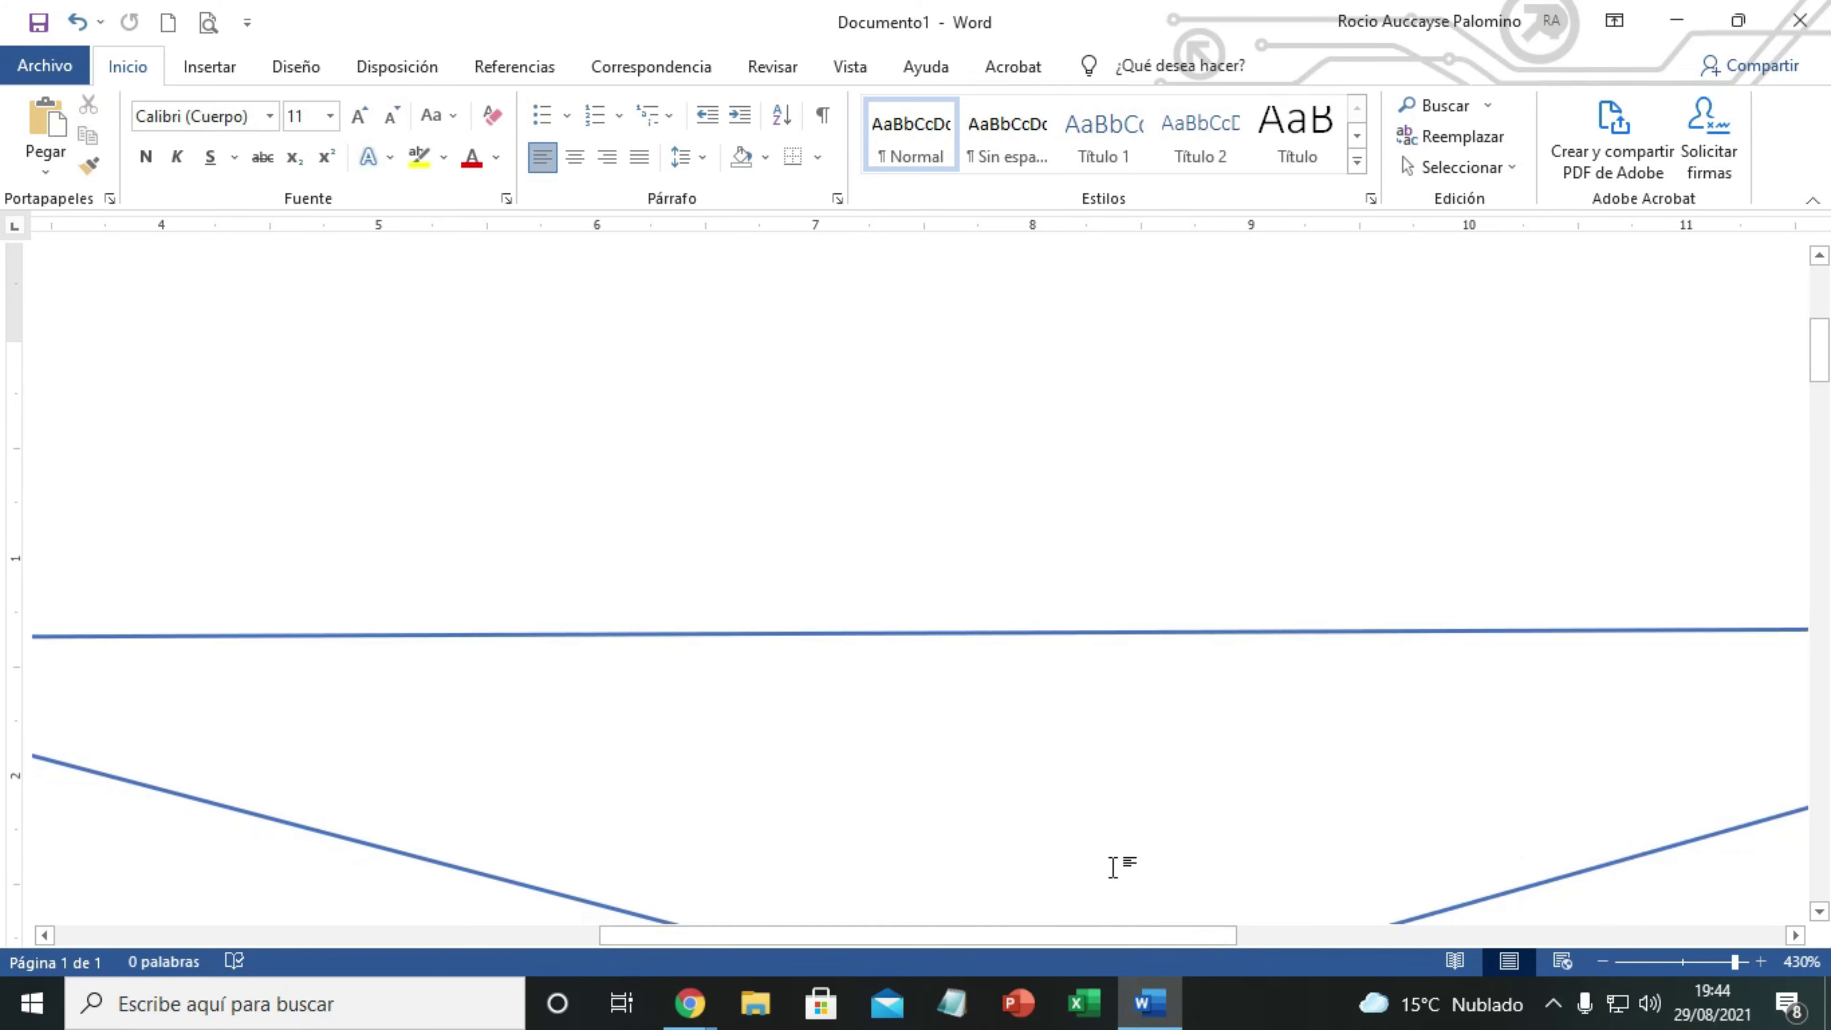
Zoom back out to 160% so the whole crossed figure fits.
scroll(1114, 867, down, 5)
click(1600, 961)
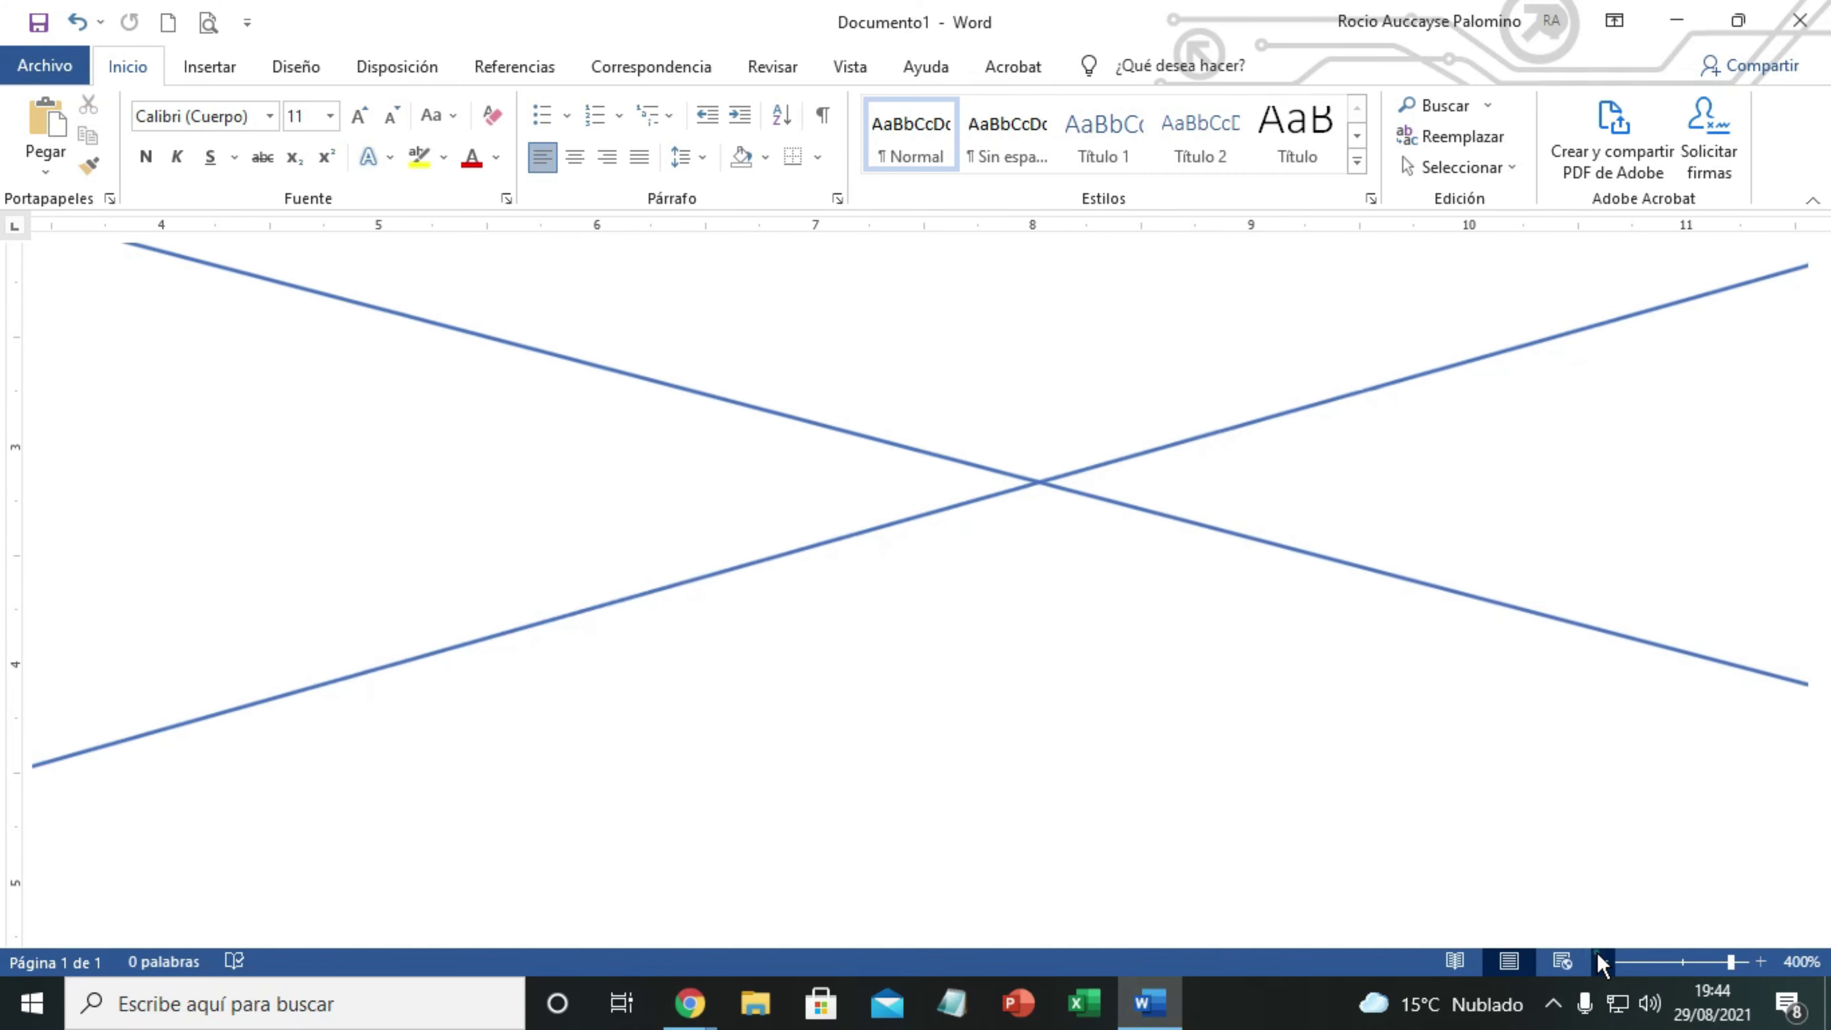
click(1599, 962)
click(1599, 962)
click(1600, 963)
click(1603, 965)
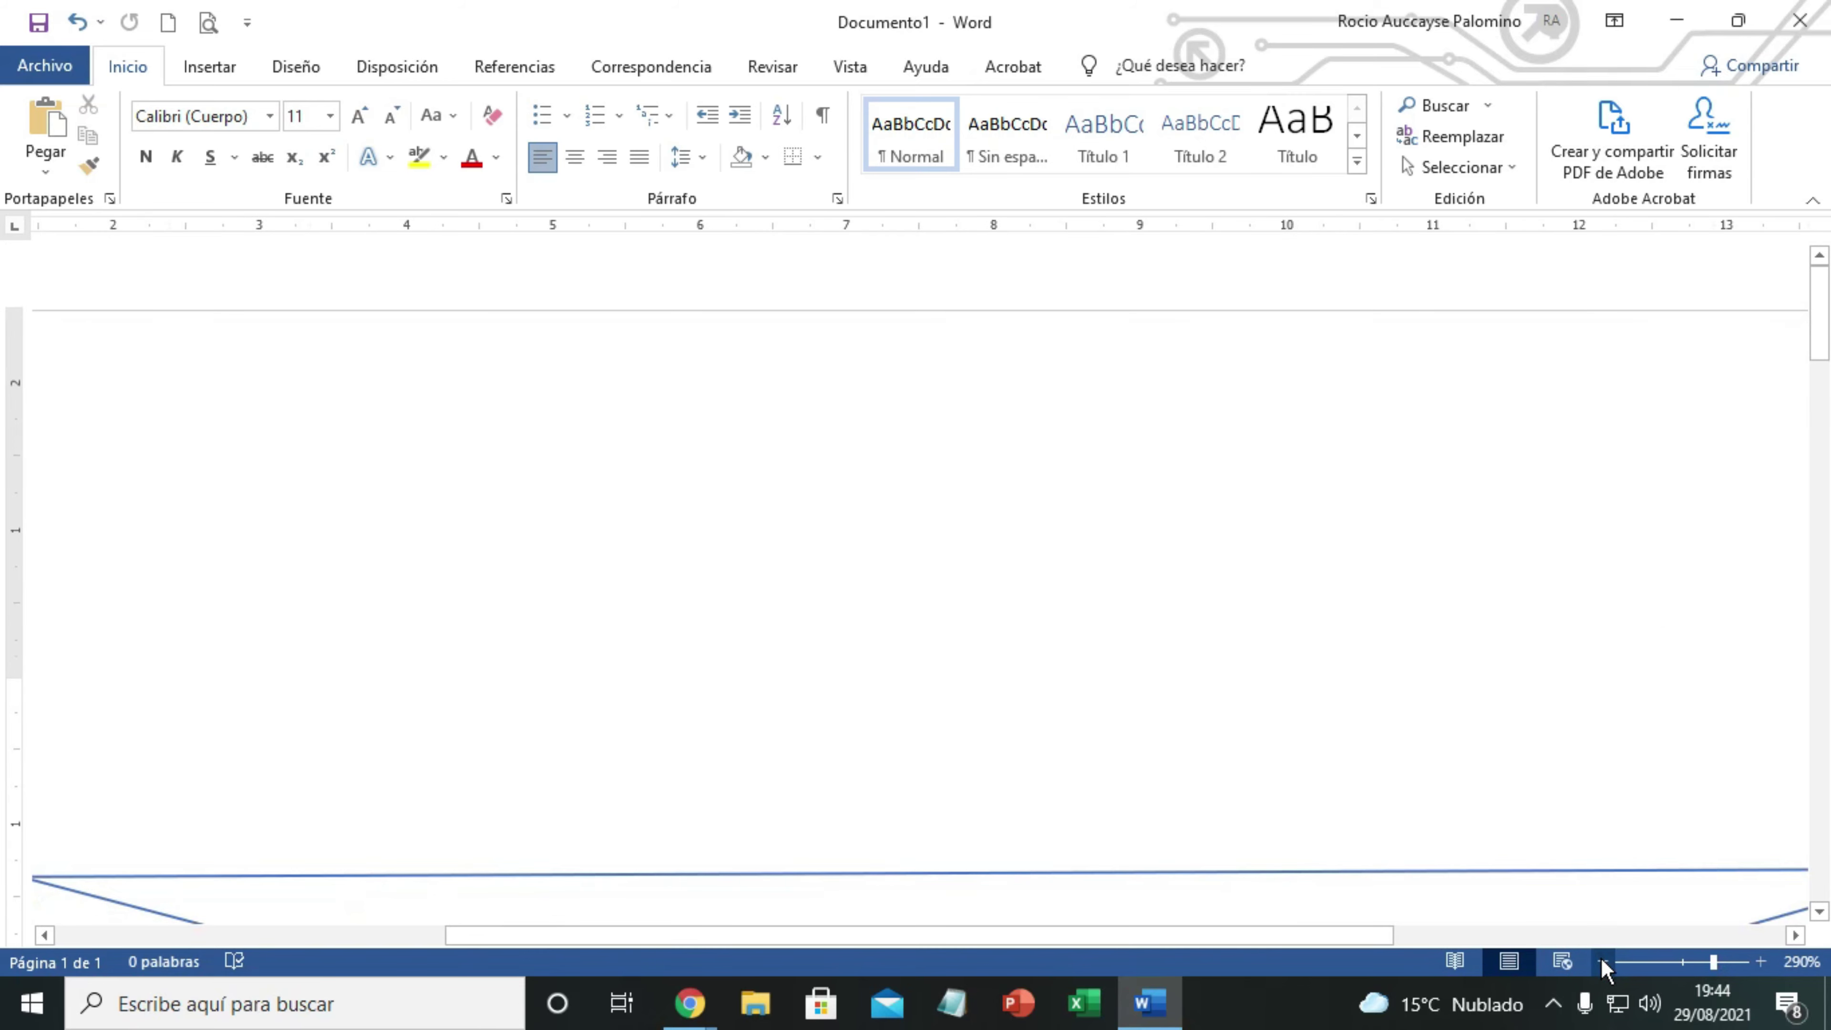
click(1602, 962)
click(1602, 963)
click(1602, 962)
click(1602, 963)
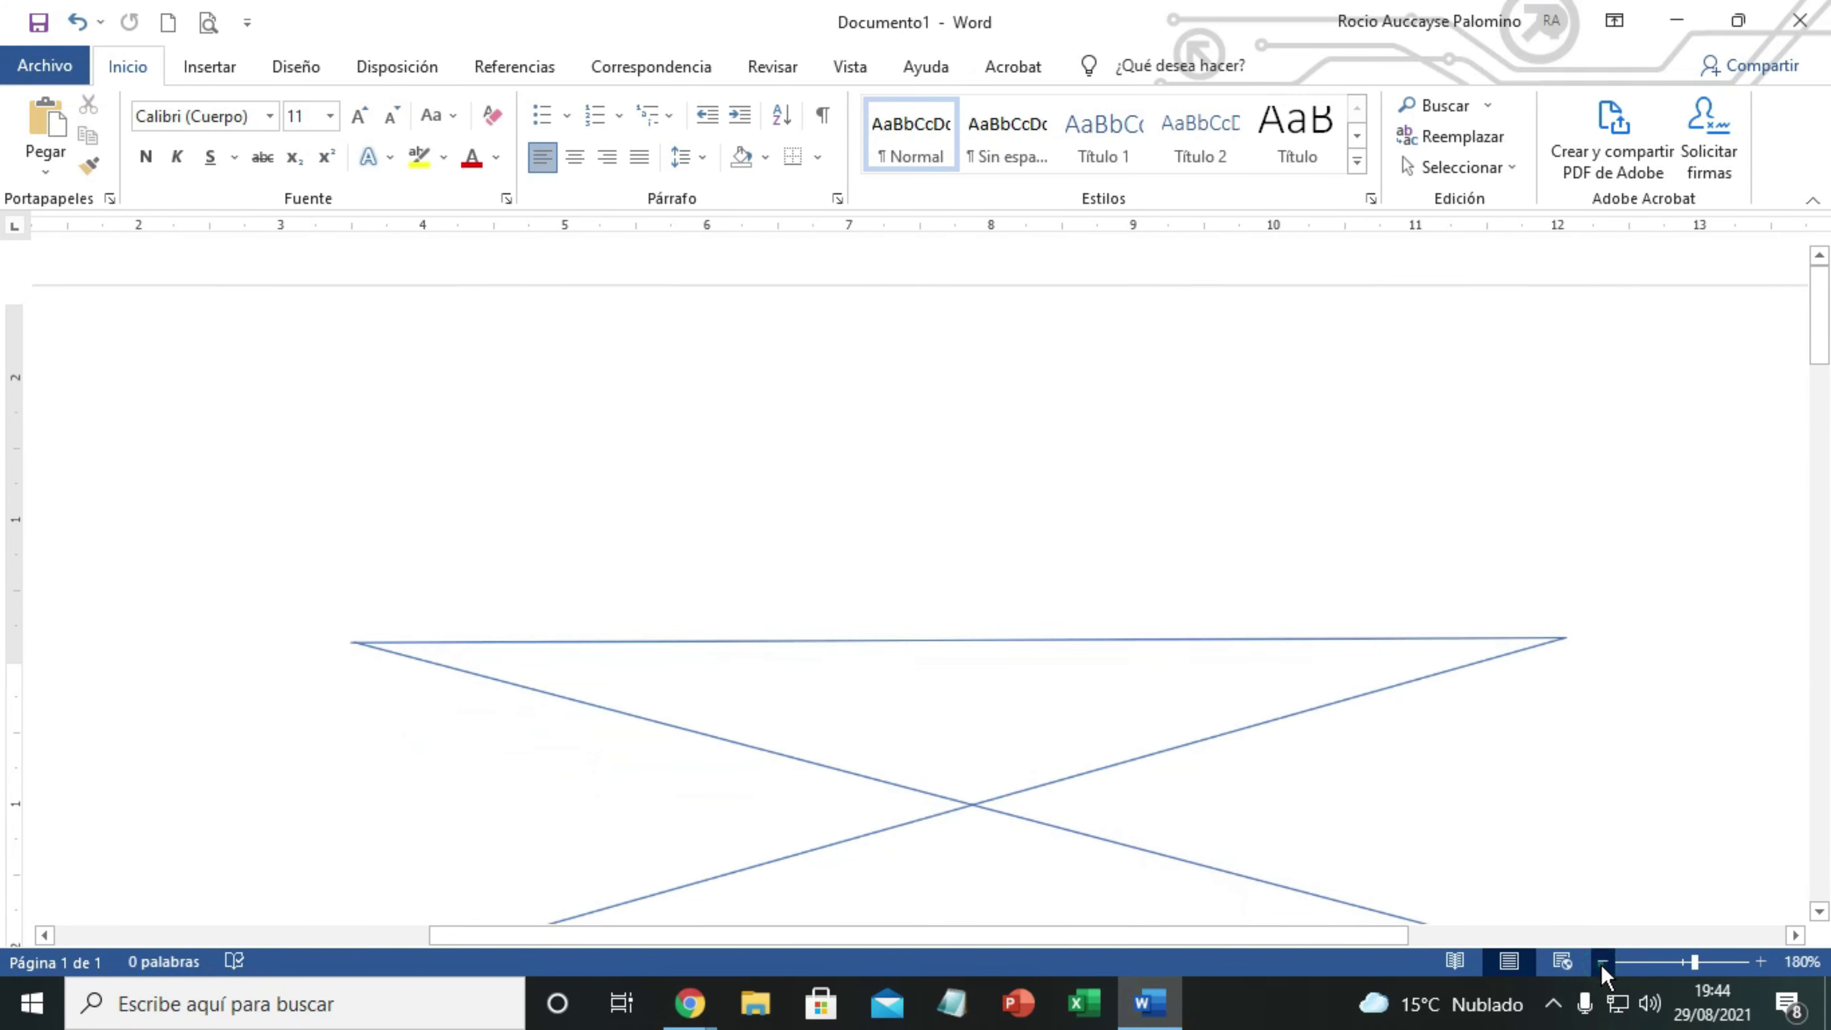
click(1602, 963)
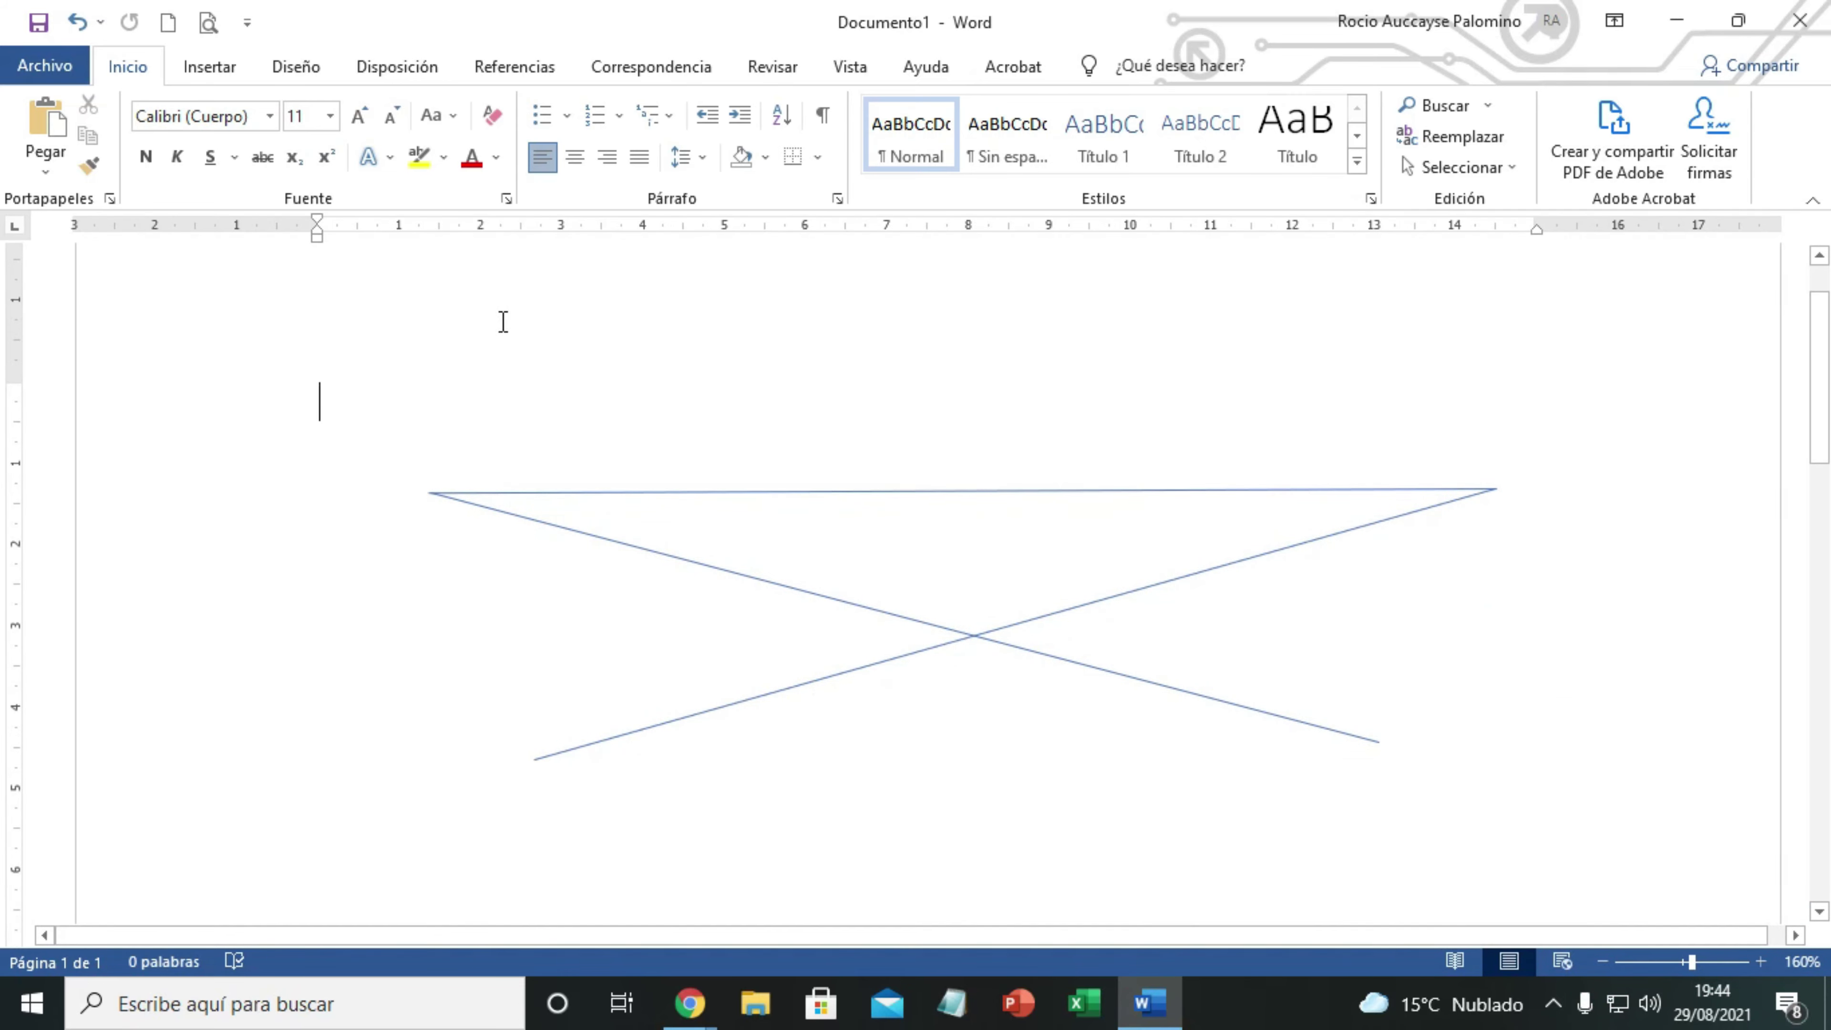
Draw the left side from the top-left corner down to the rising diagonal's lower end.
click(234, 67)
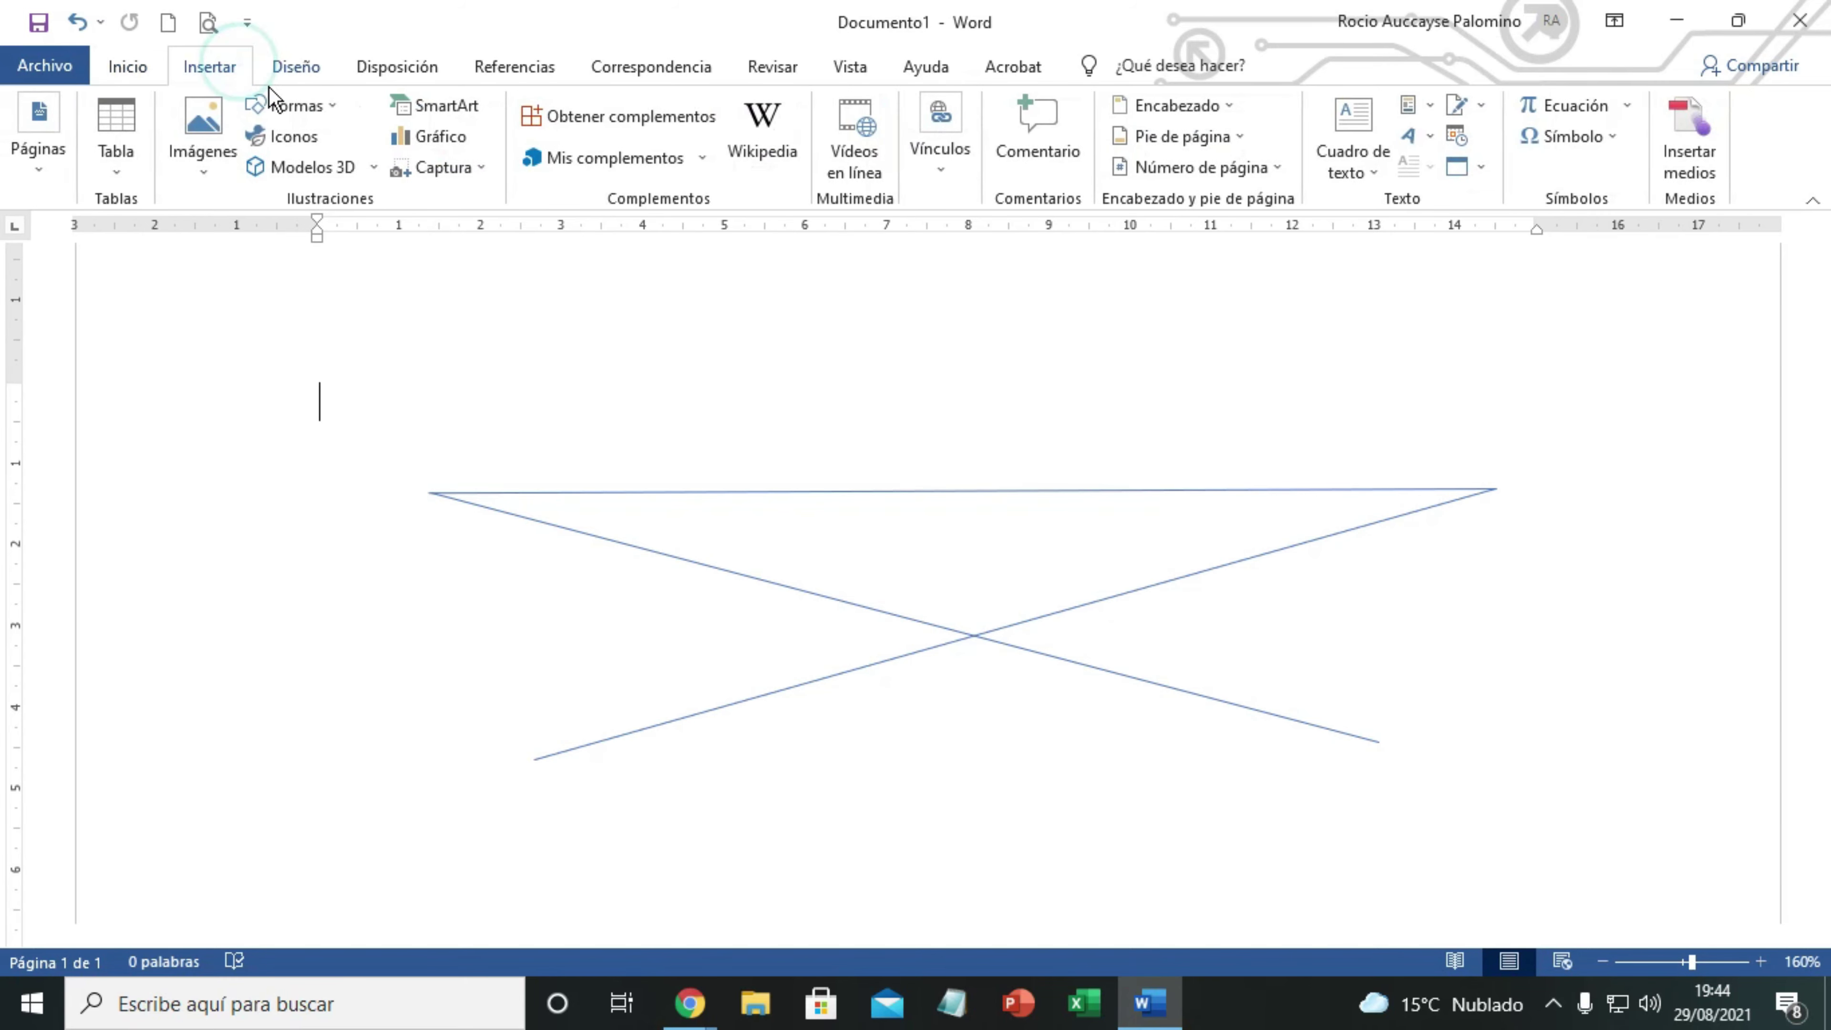
click(296, 106)
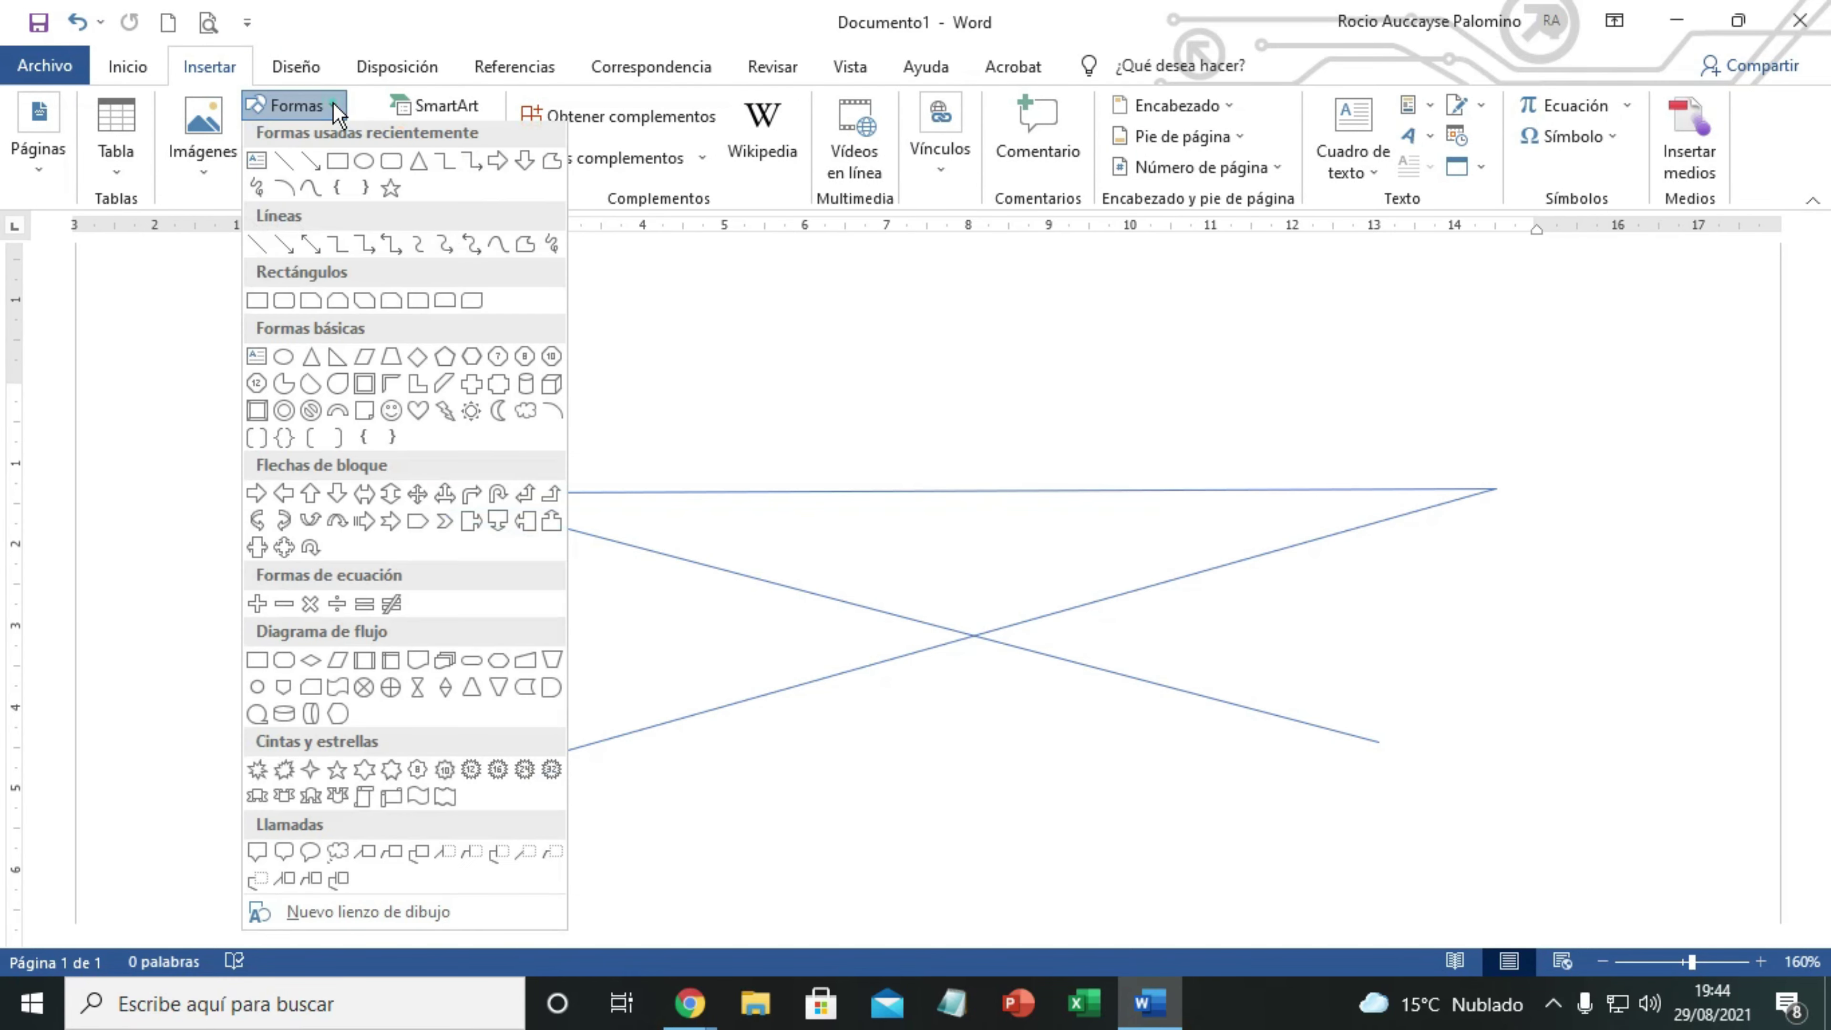
click(287, 174)
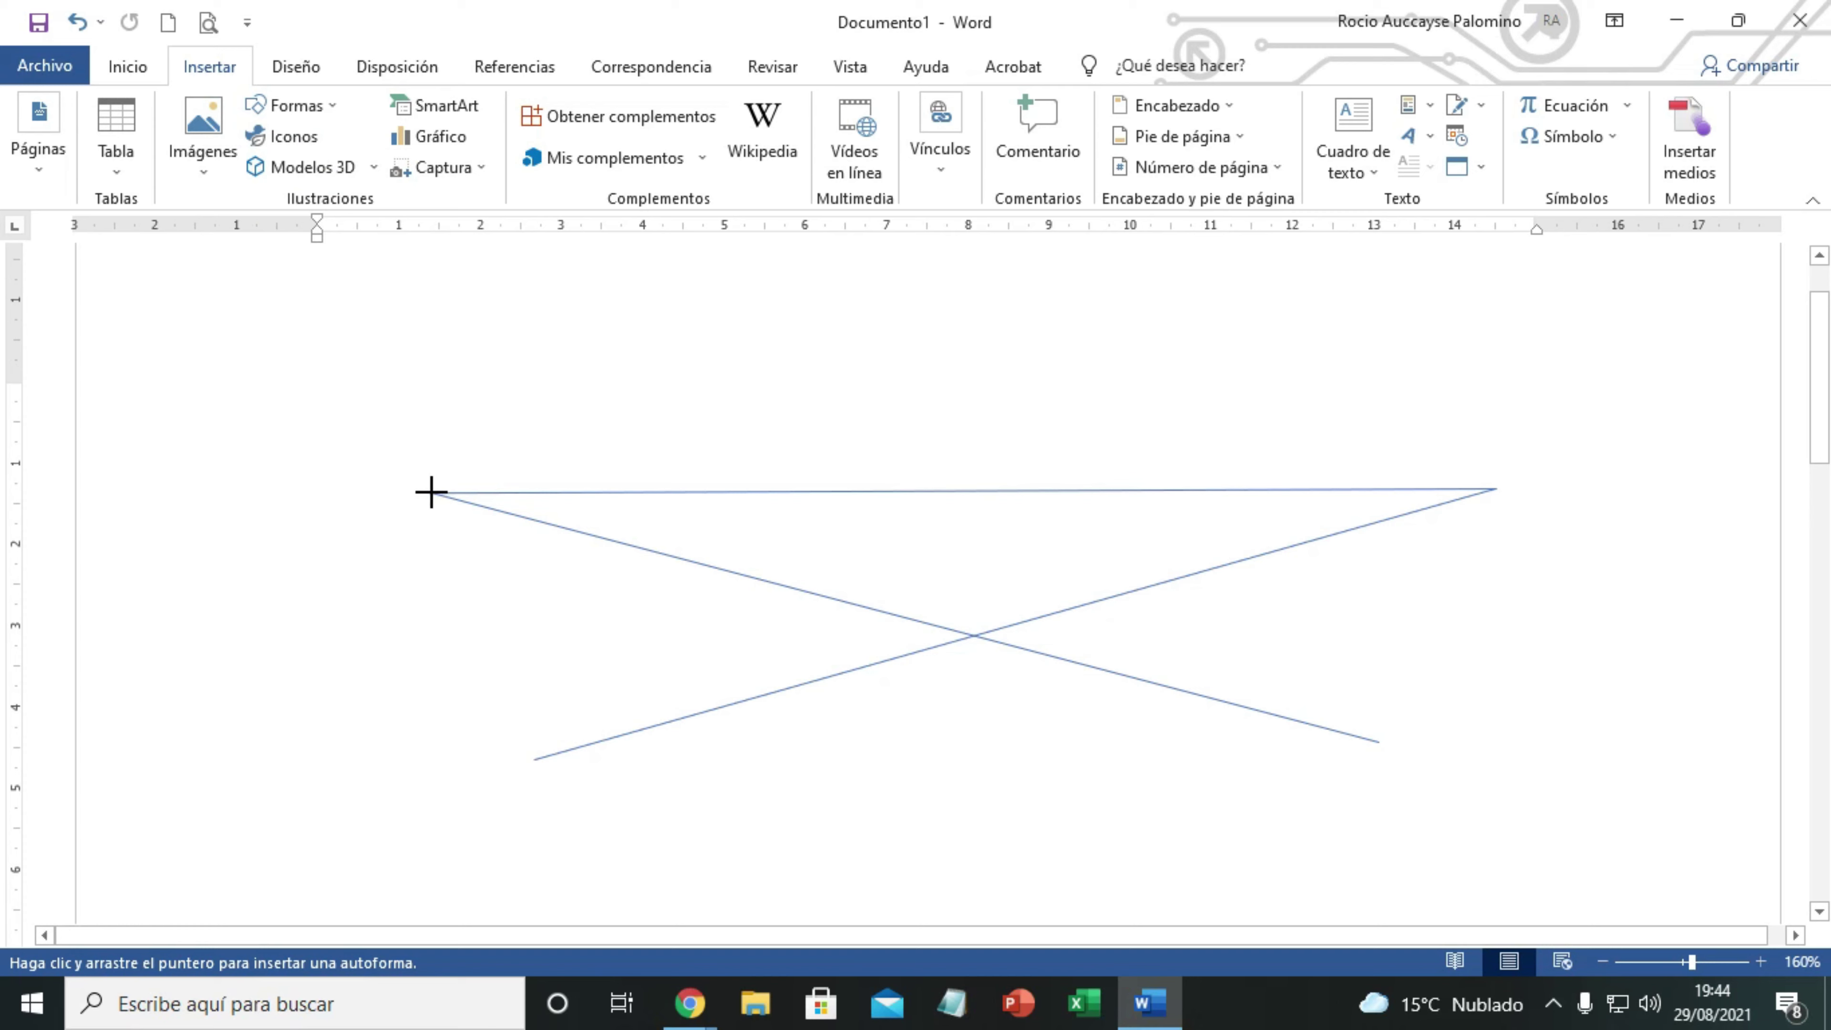
drag(428, 494, 471, 627)
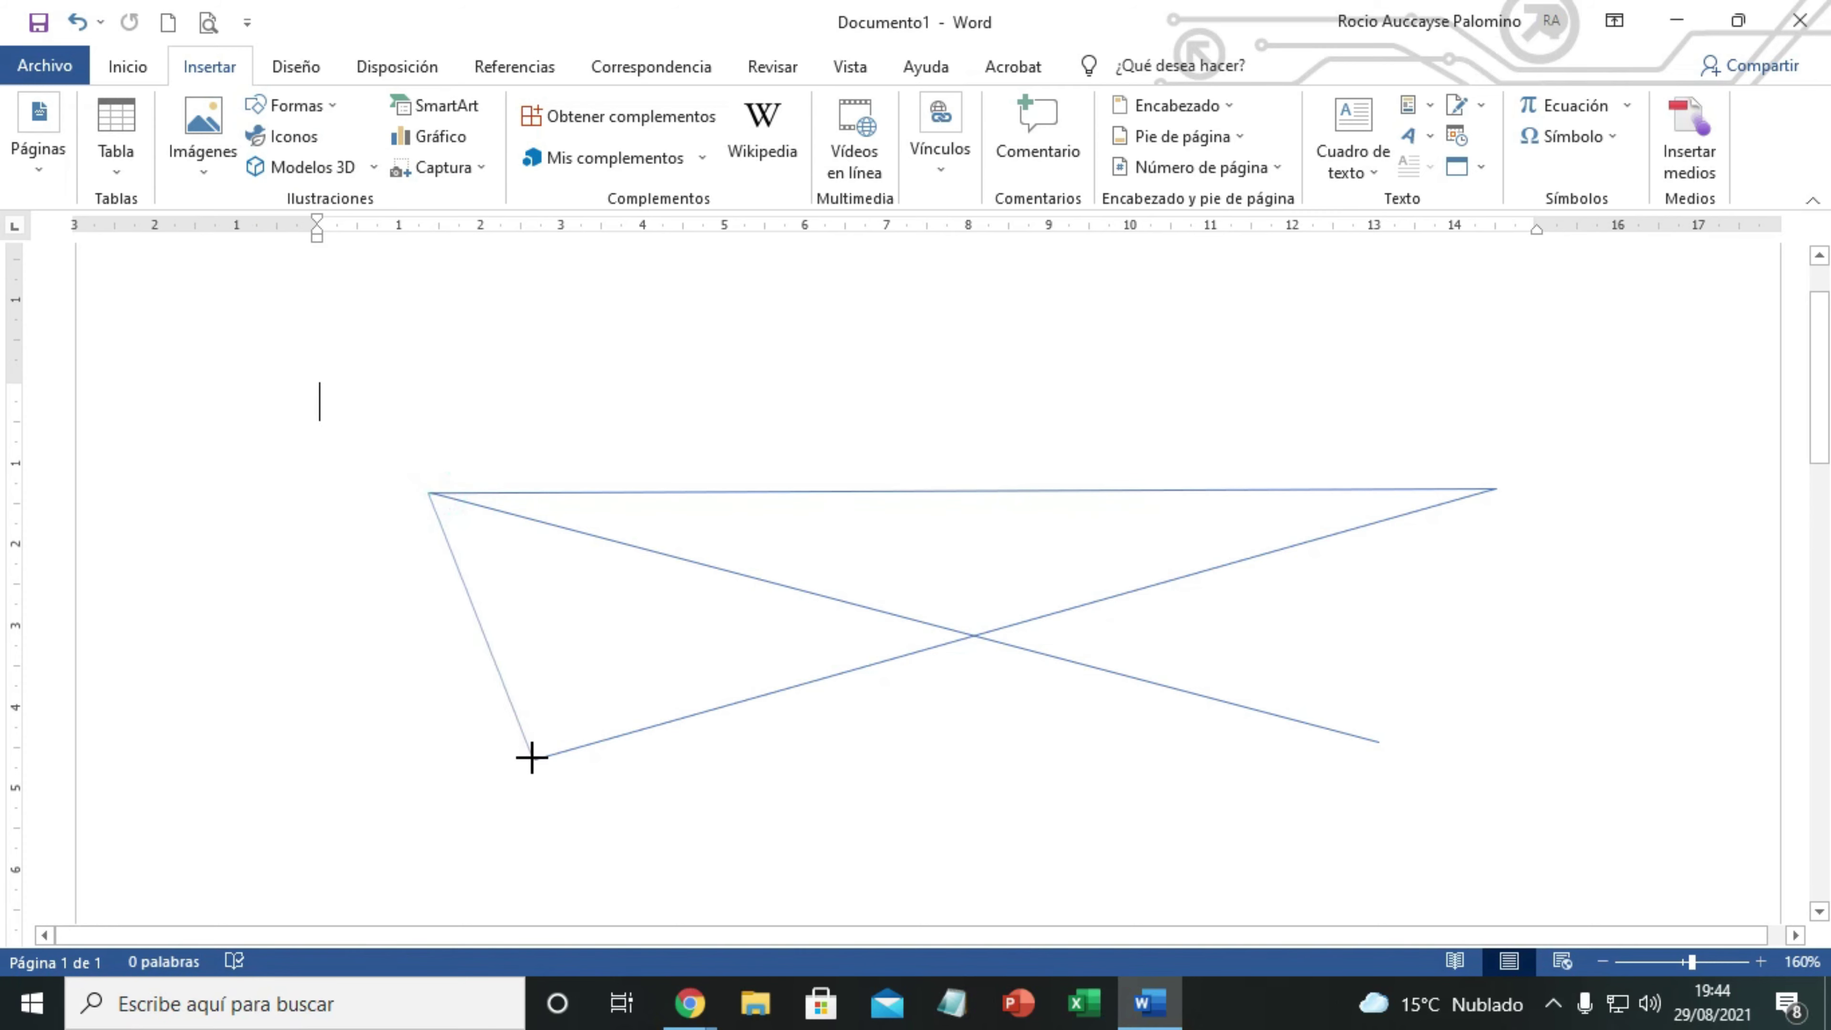
double_click(533, 757)
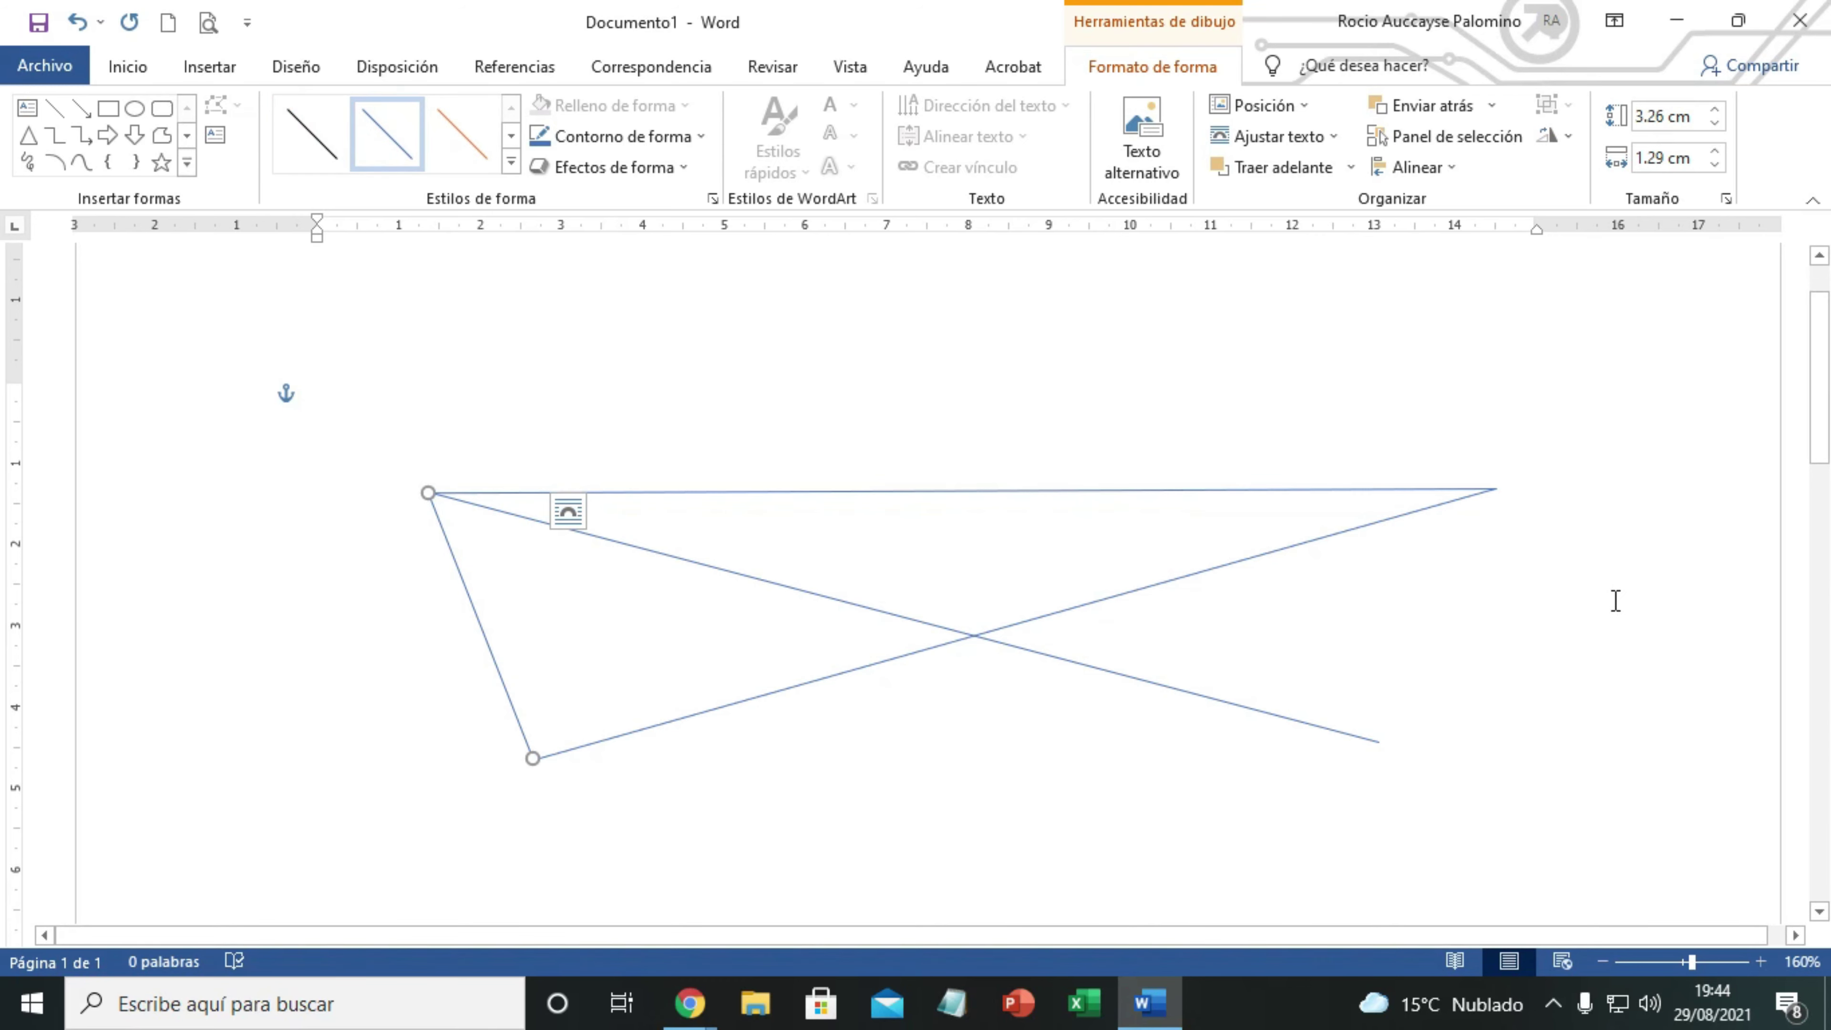
click(1570, 515)
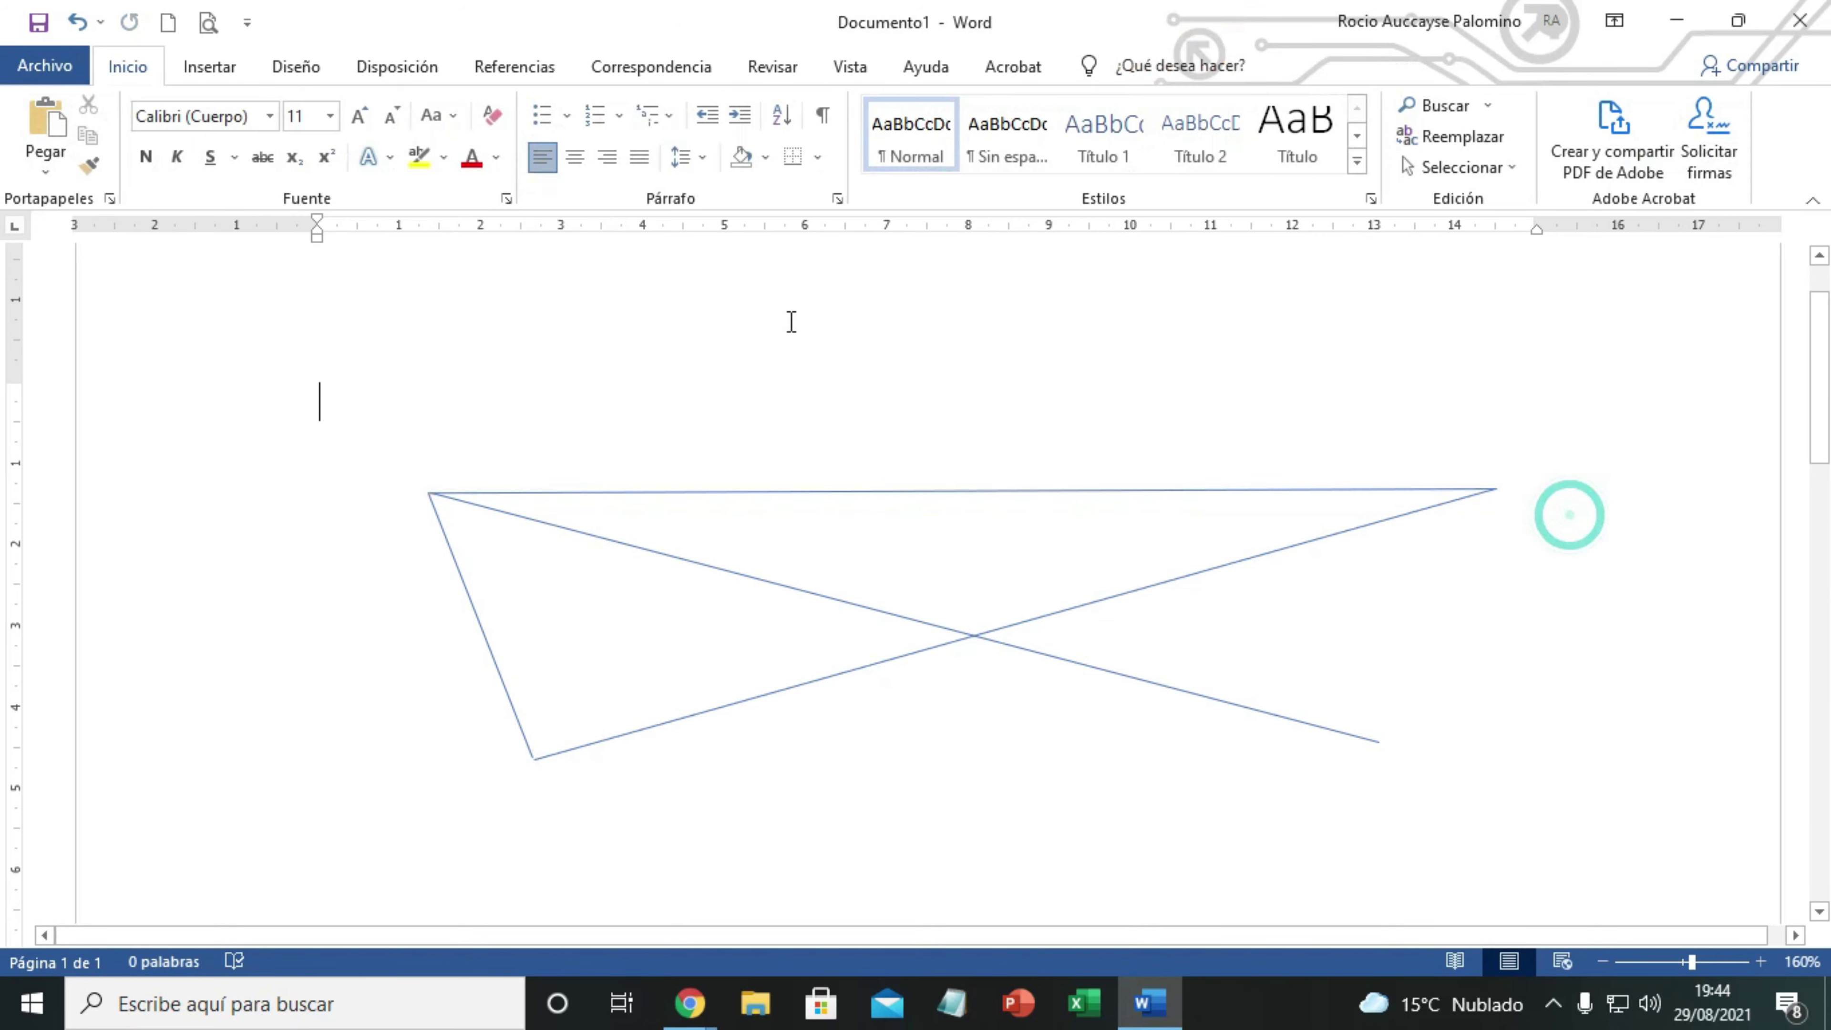
click(209, 66)
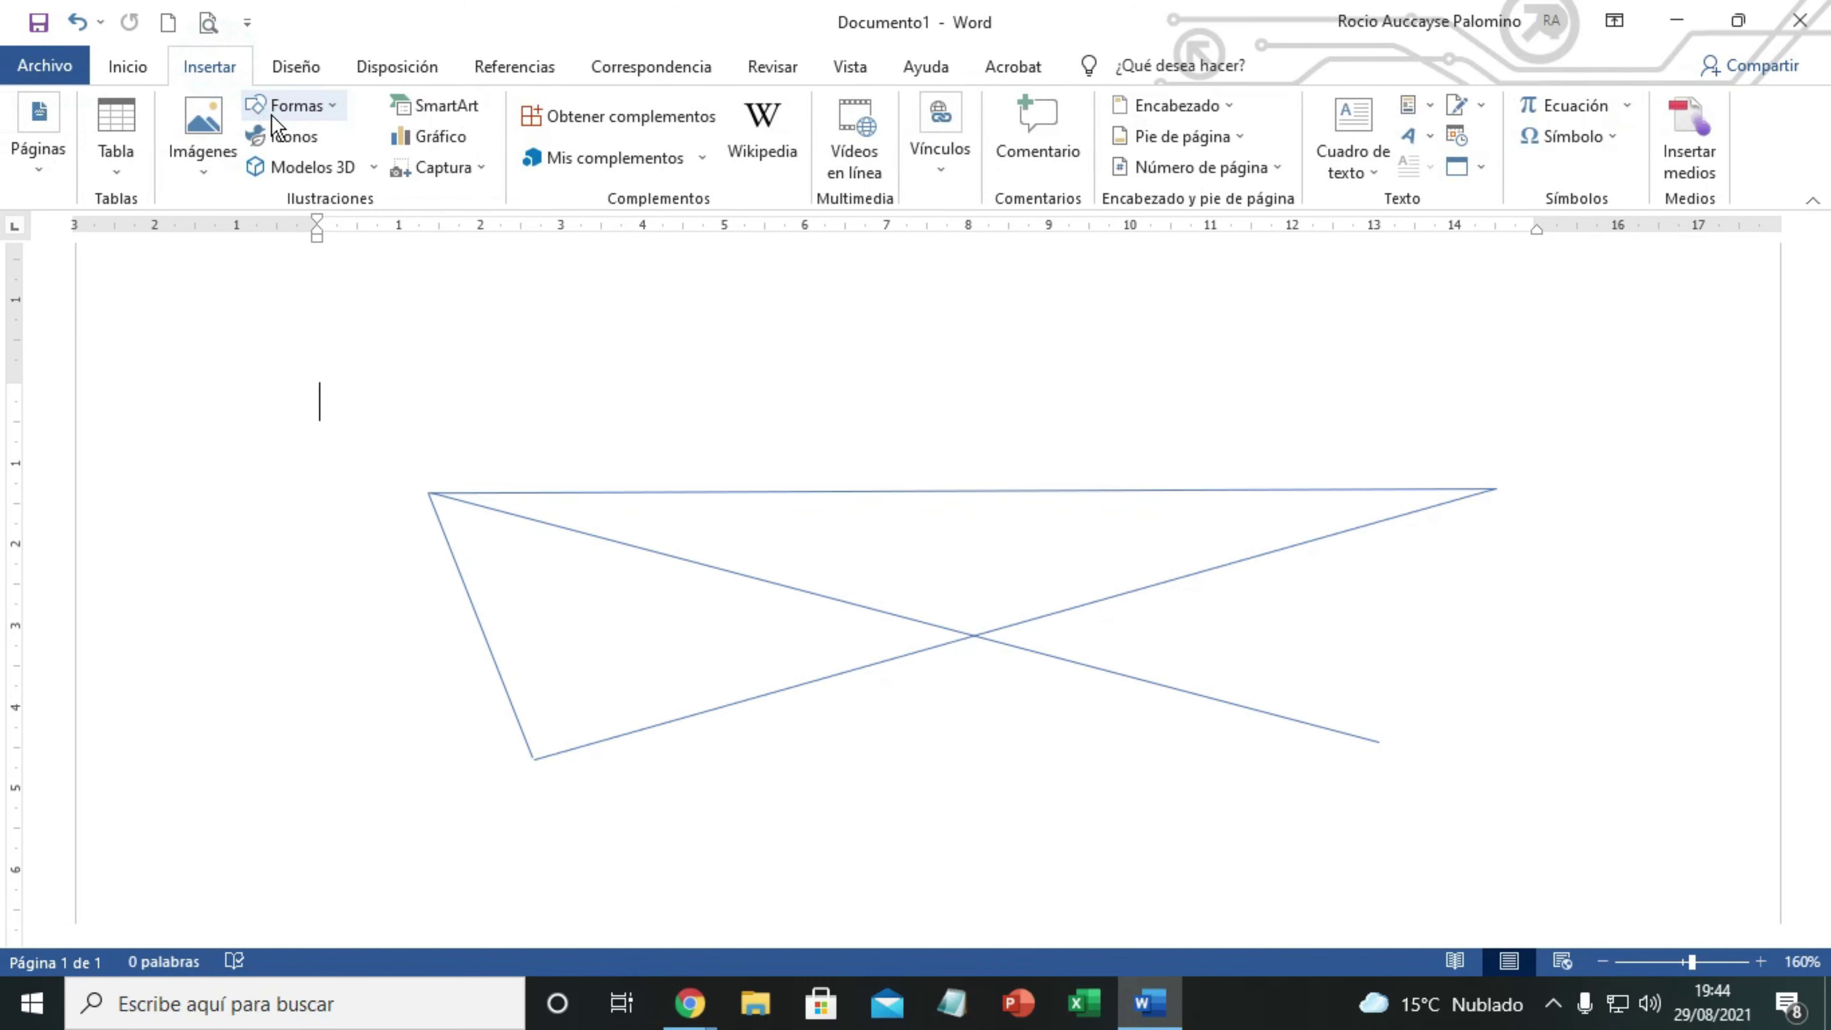
click(288, 106)
Draw the right side from the top-right corner down to the falling diagonal's lower end.
click(289, 170)
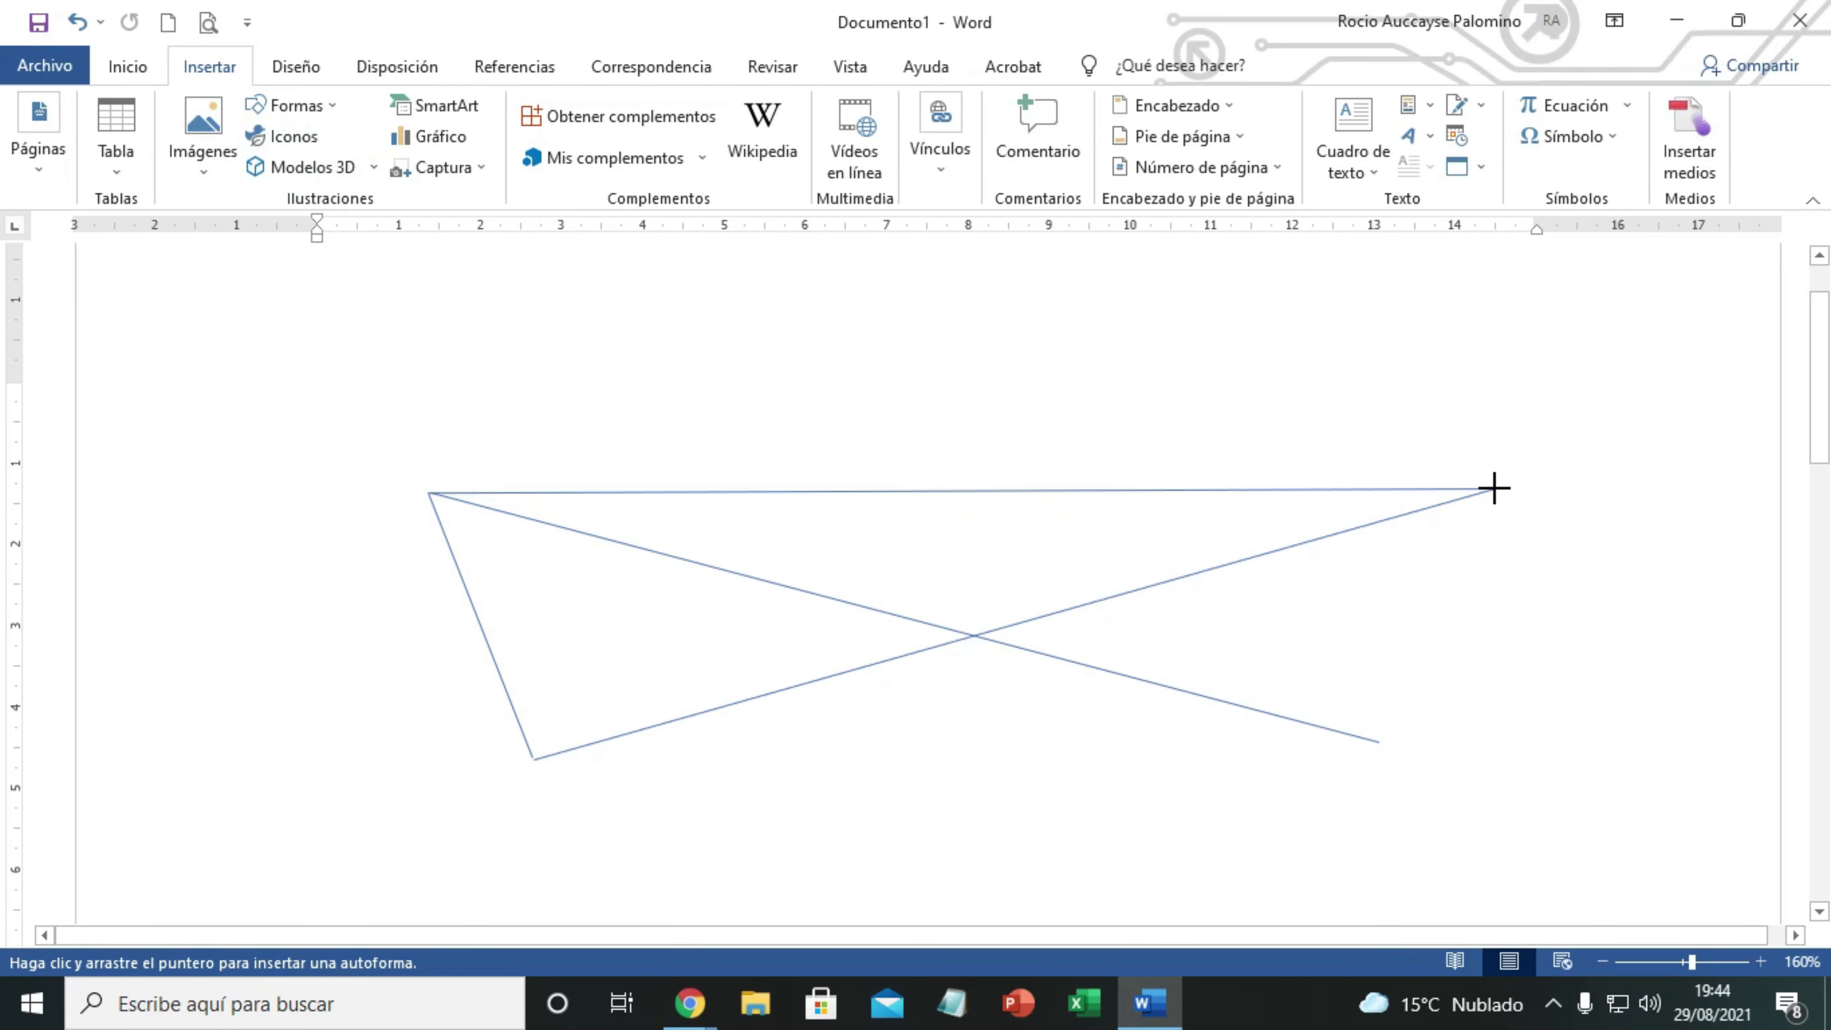
drag(1493, 489, 1379, 740)
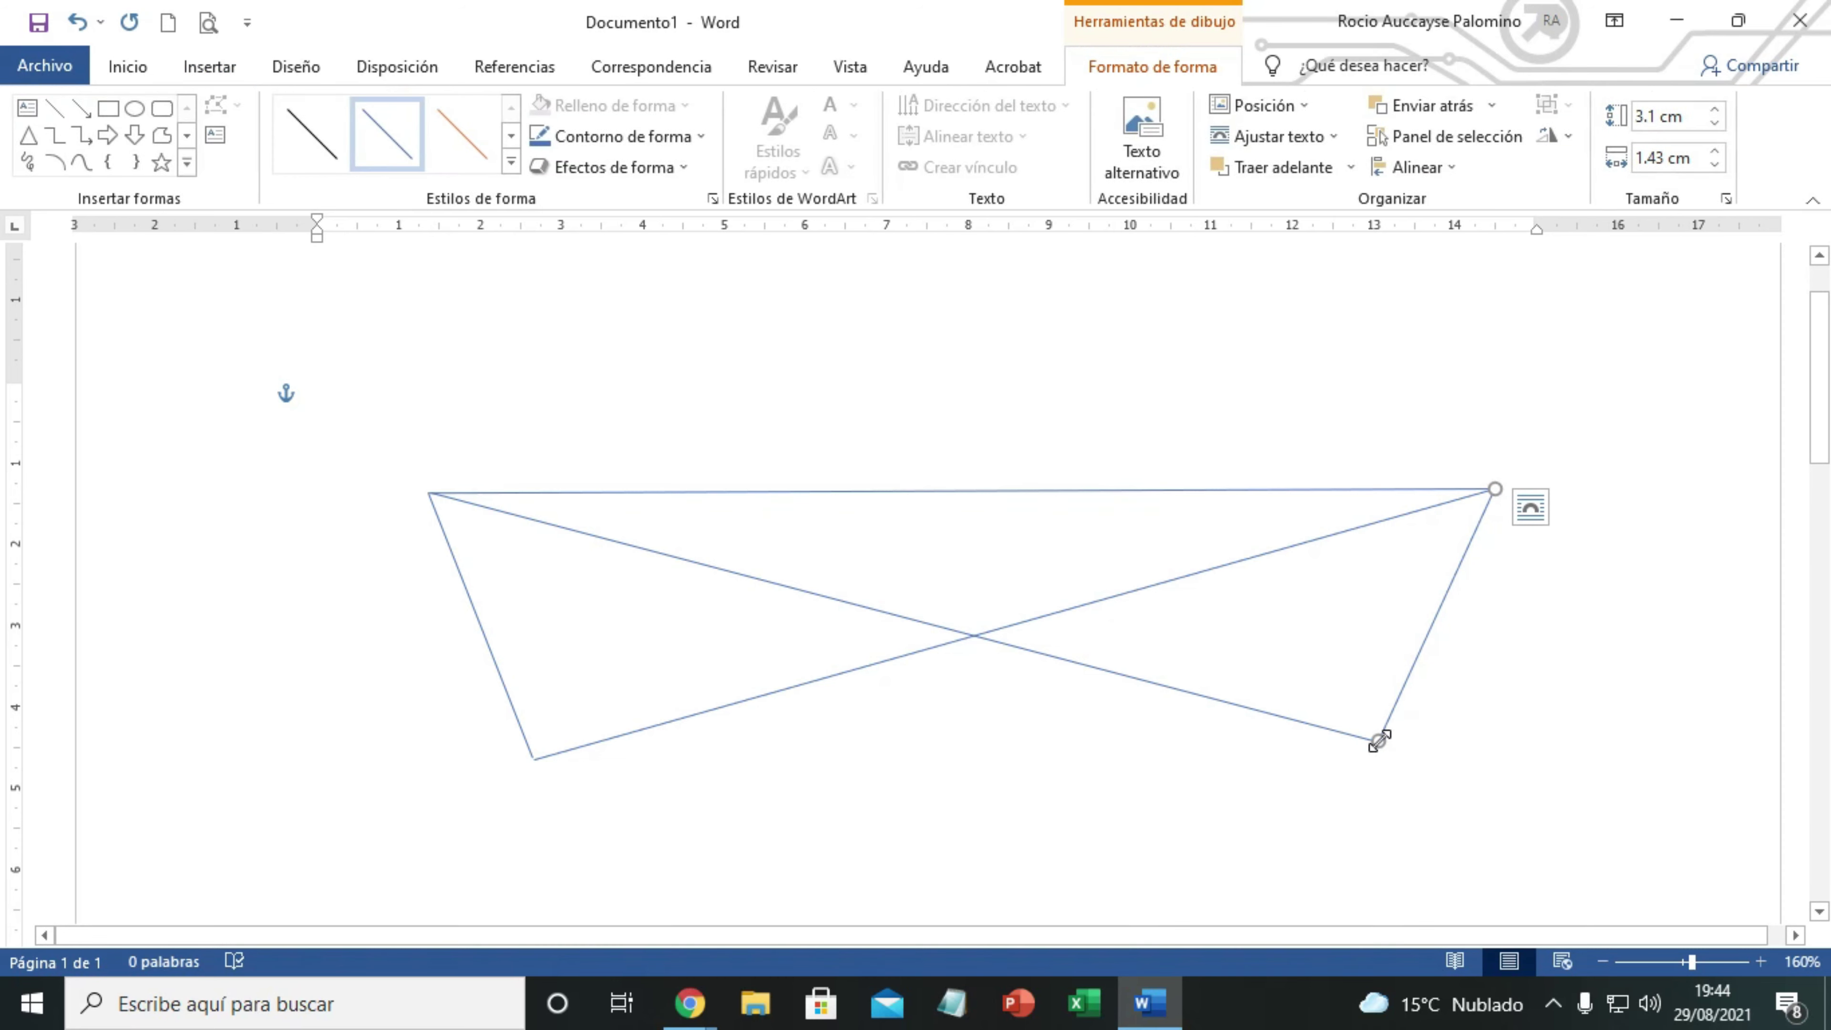
click(1529, 713)
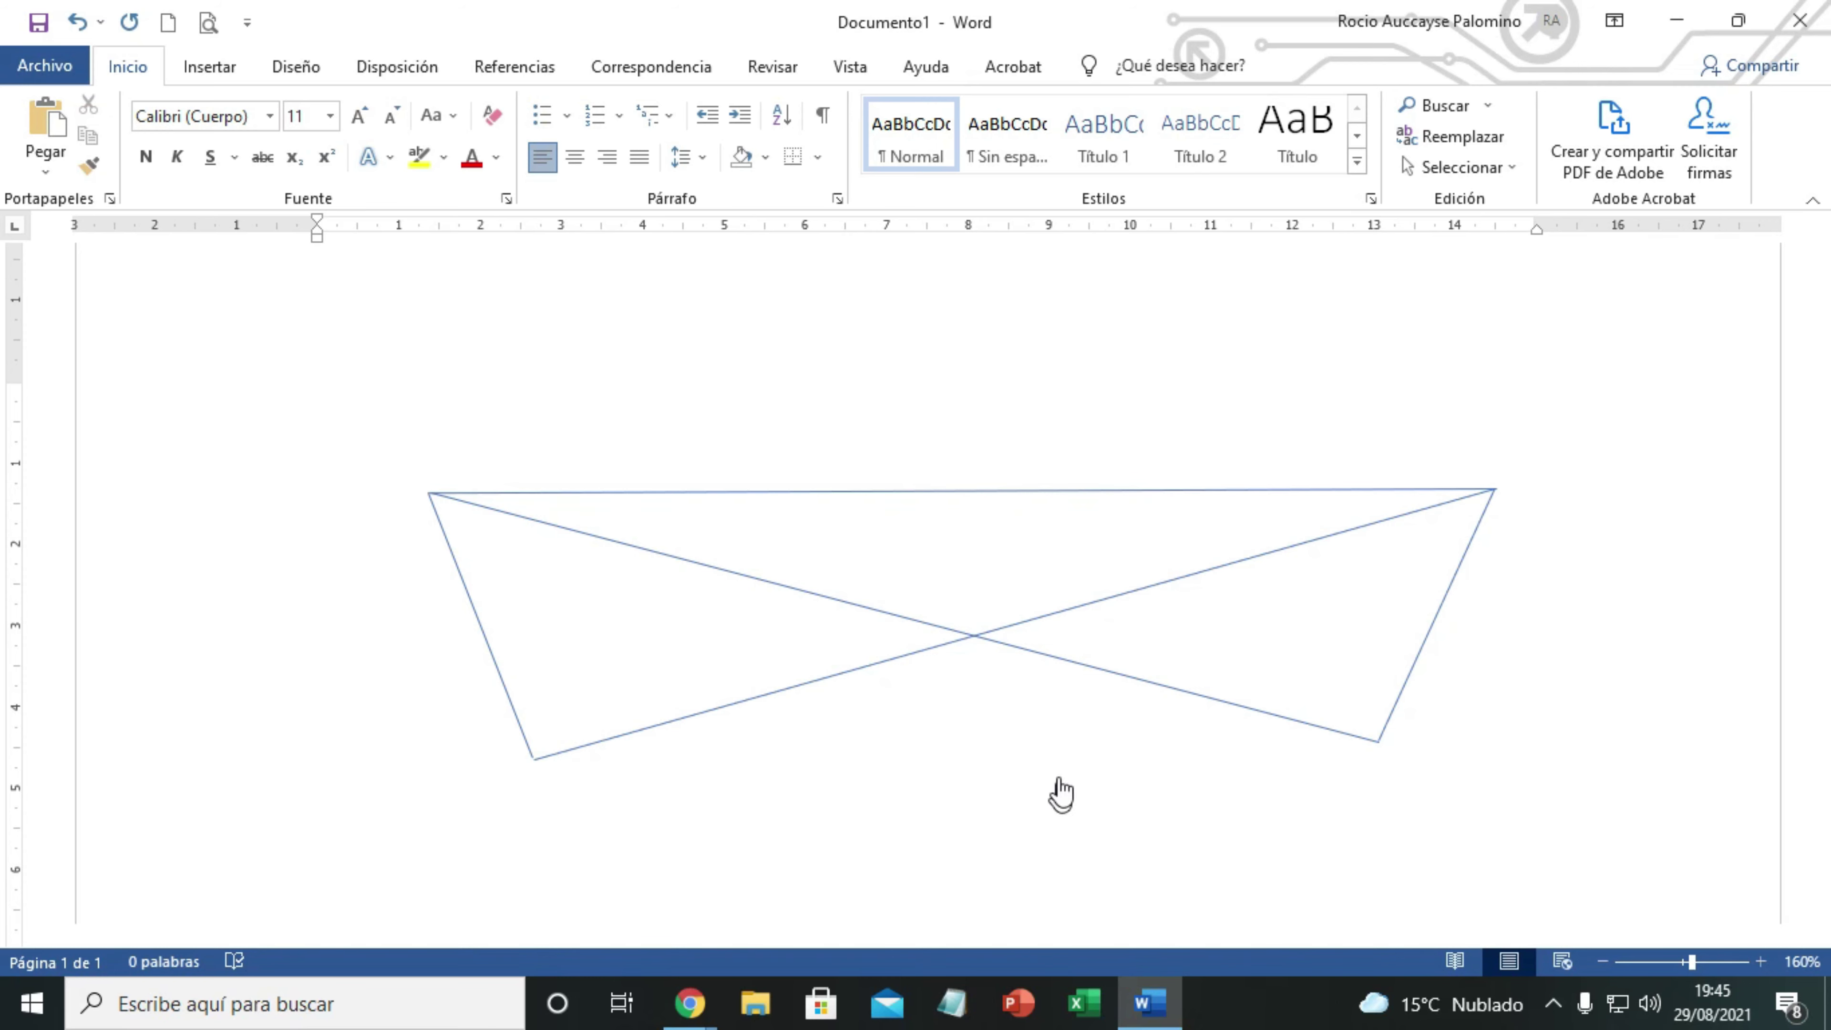
click(775, 584)
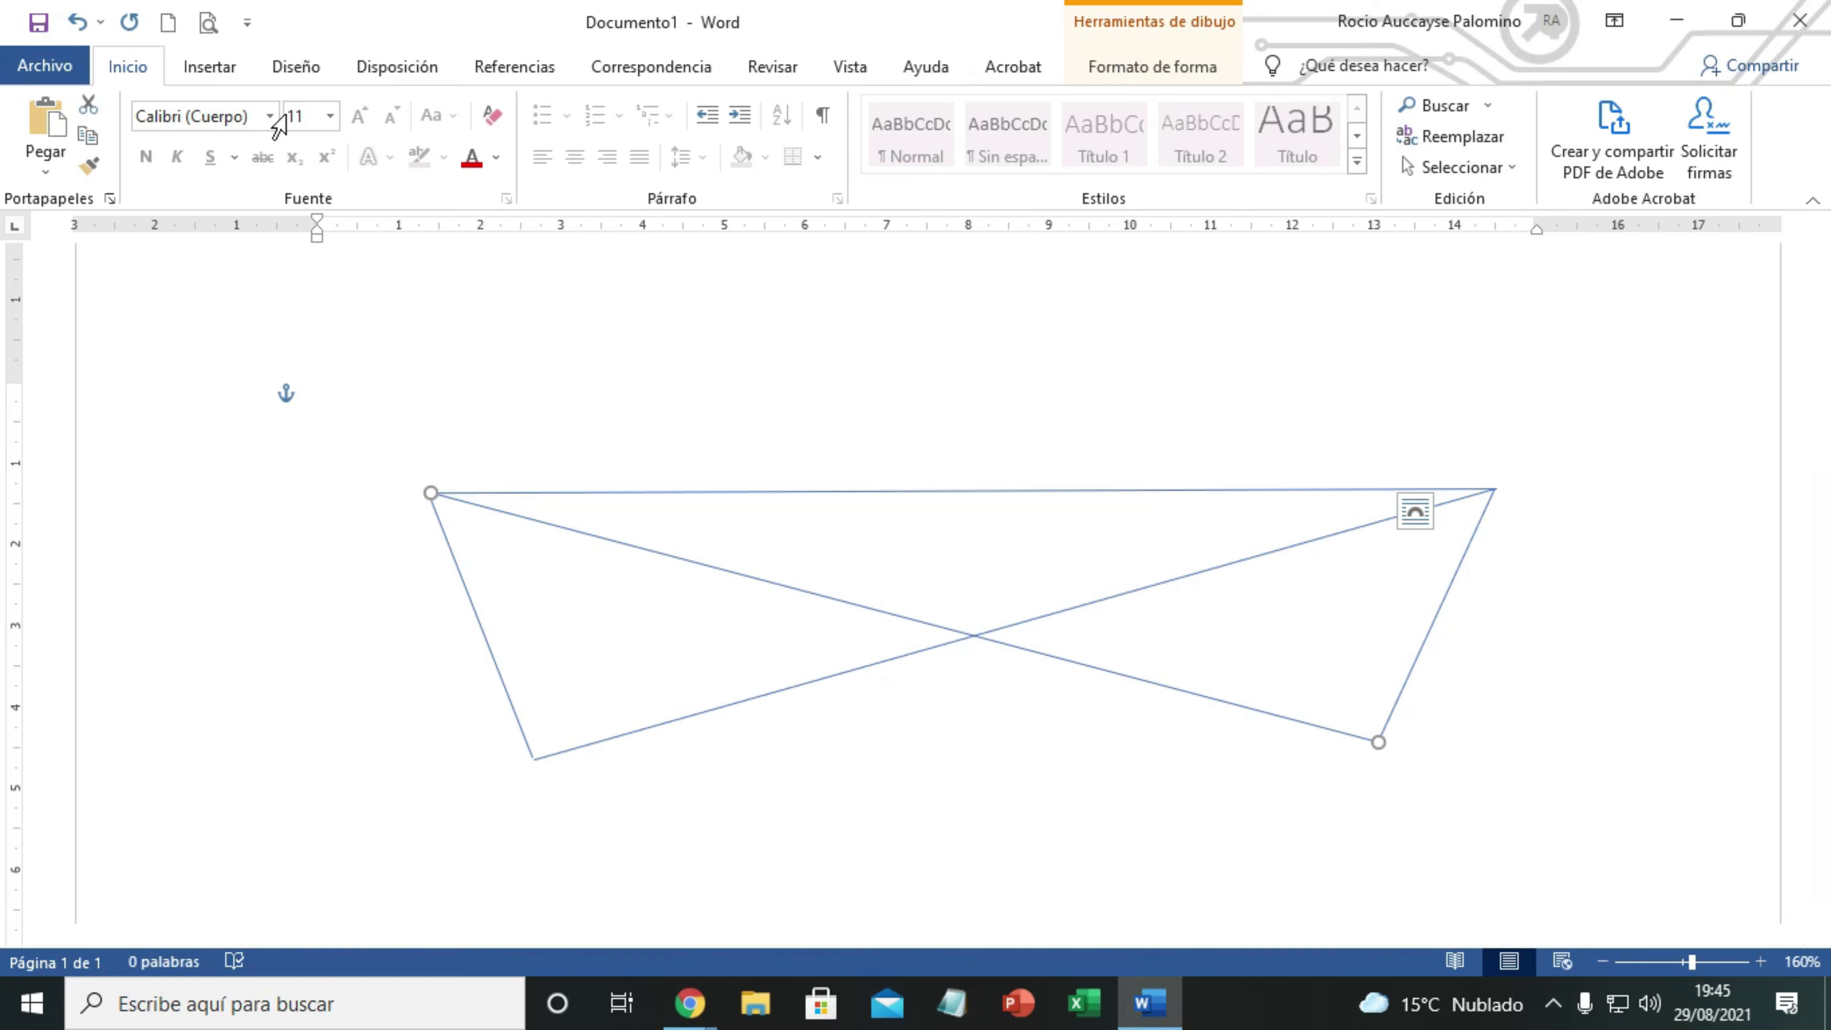
Set the falling diagonal's outline dashes to Guión, punto and zoom to 200%.
click(1114, 69)
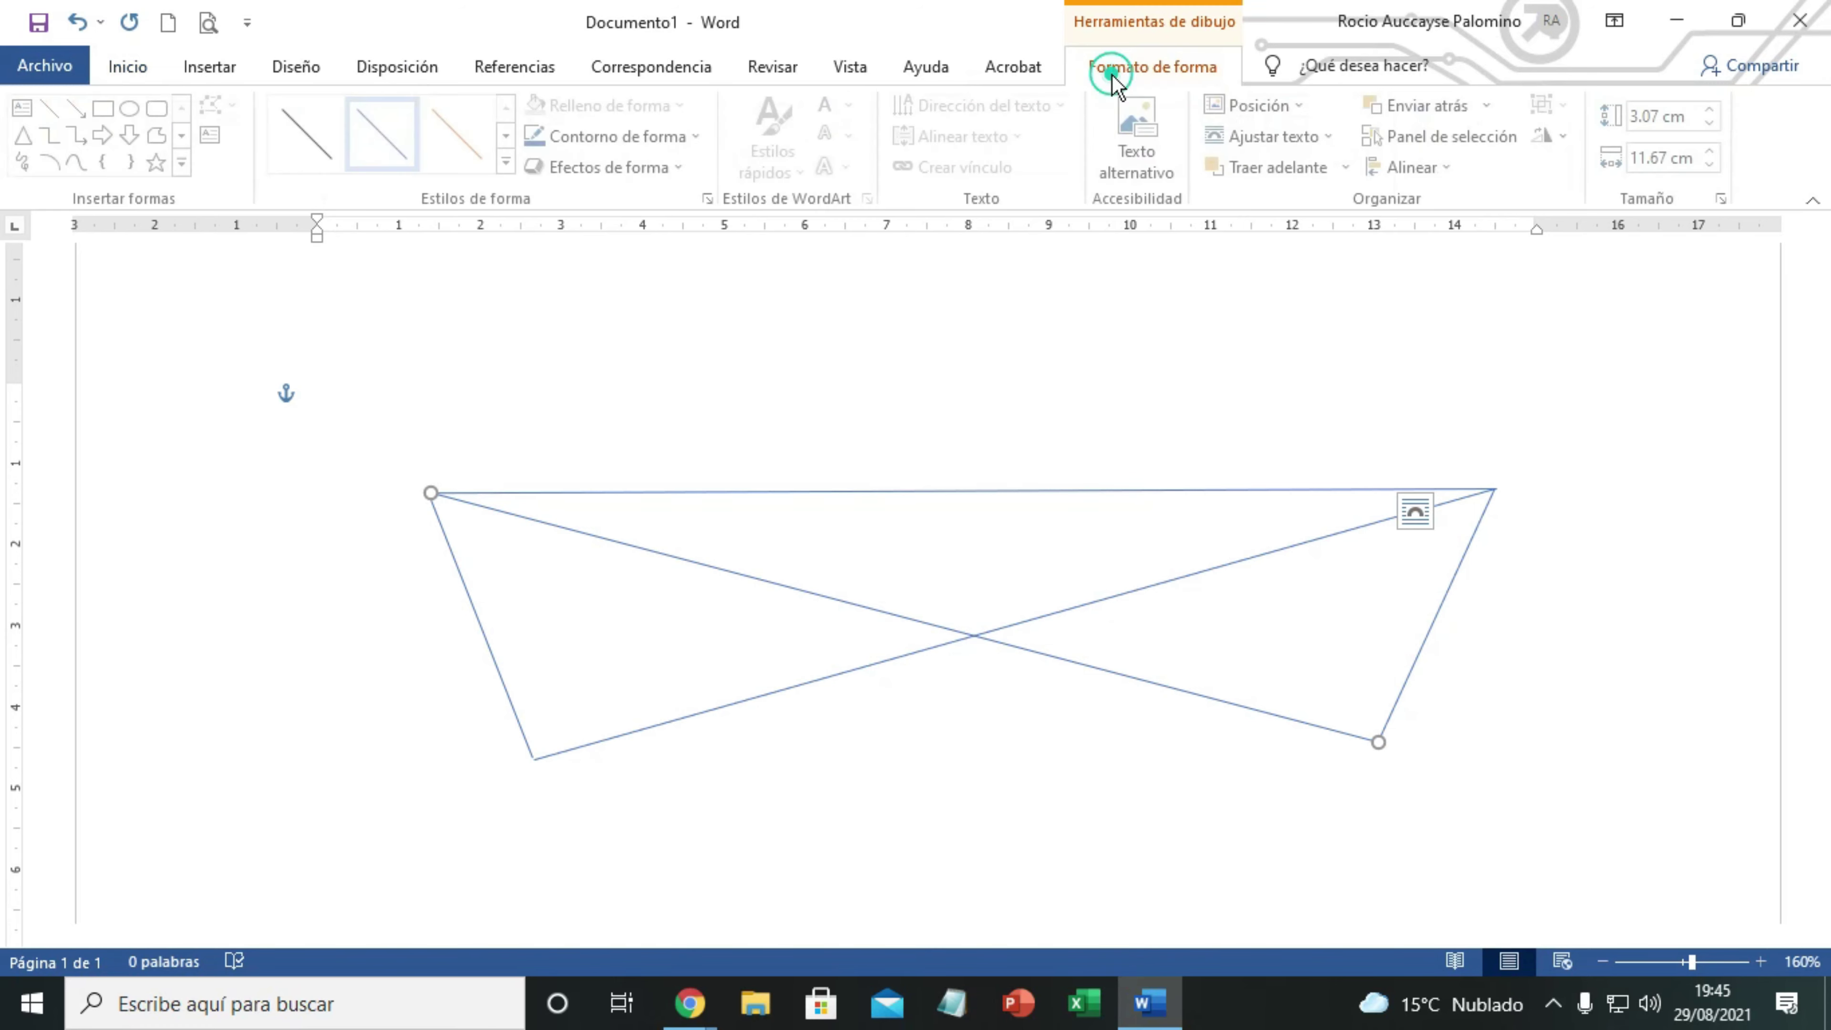
click(209, 66)
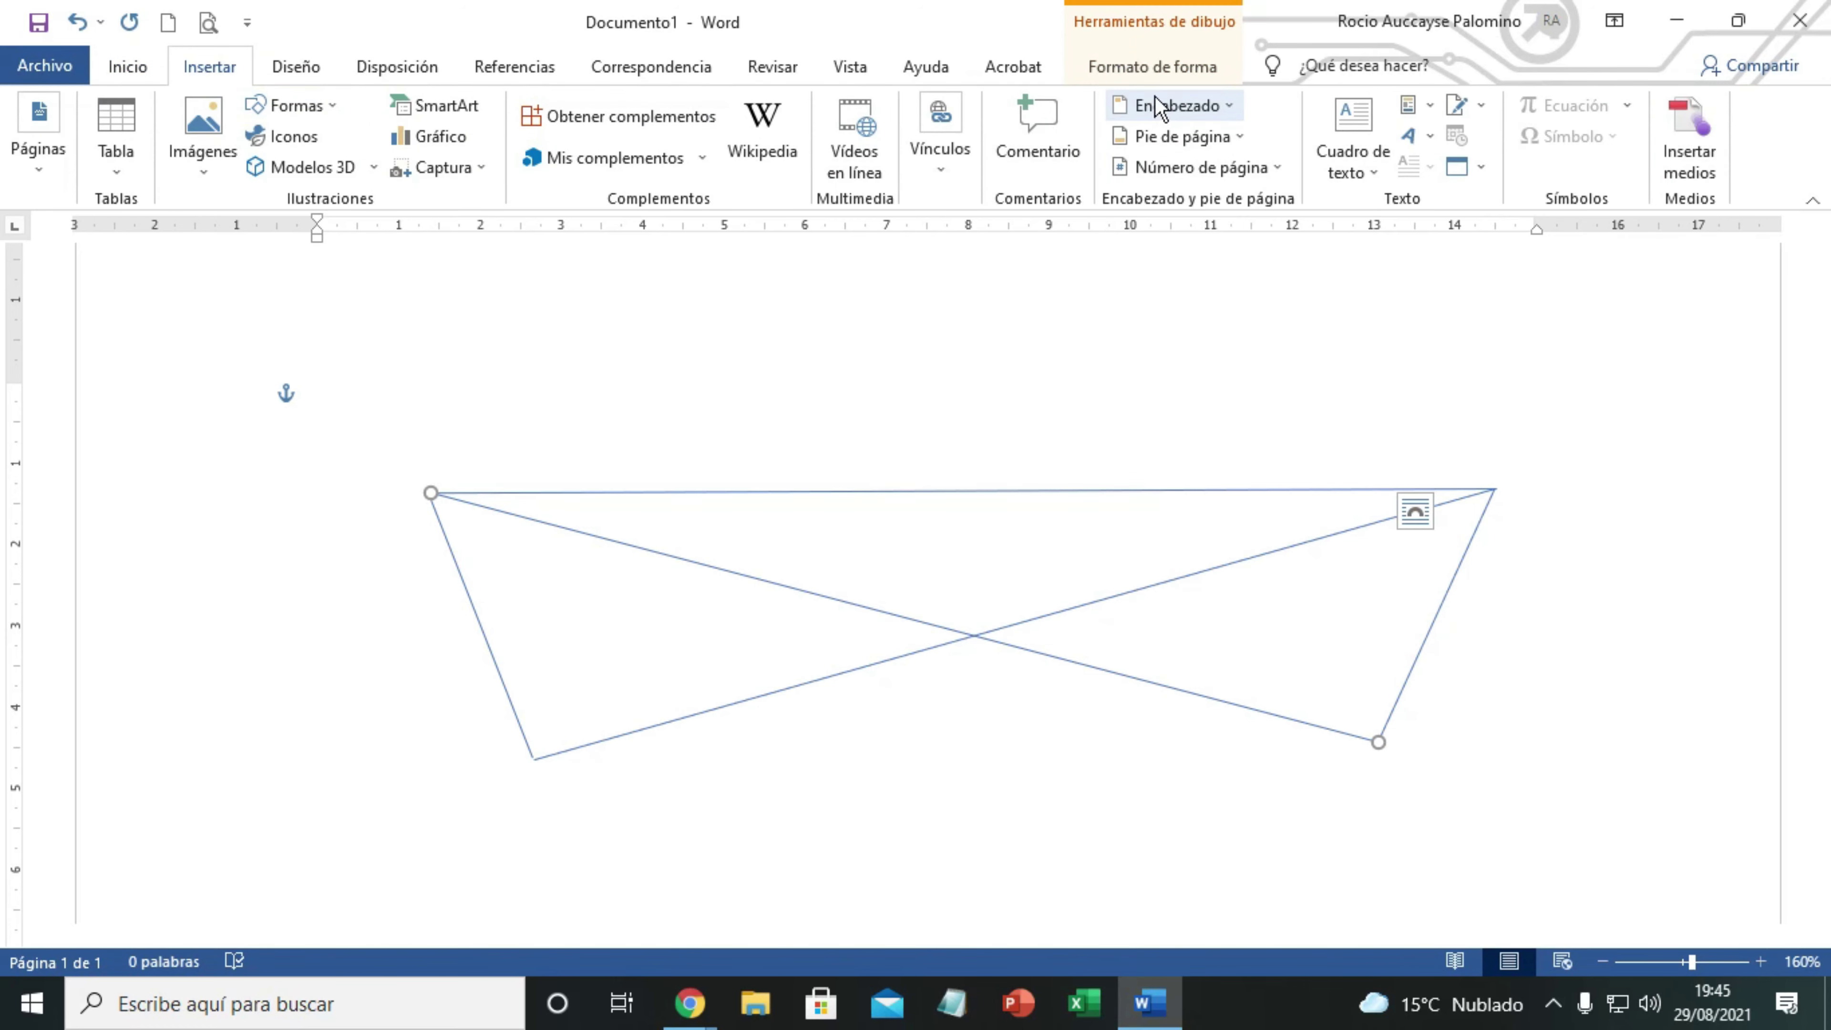
click(1147, 74)
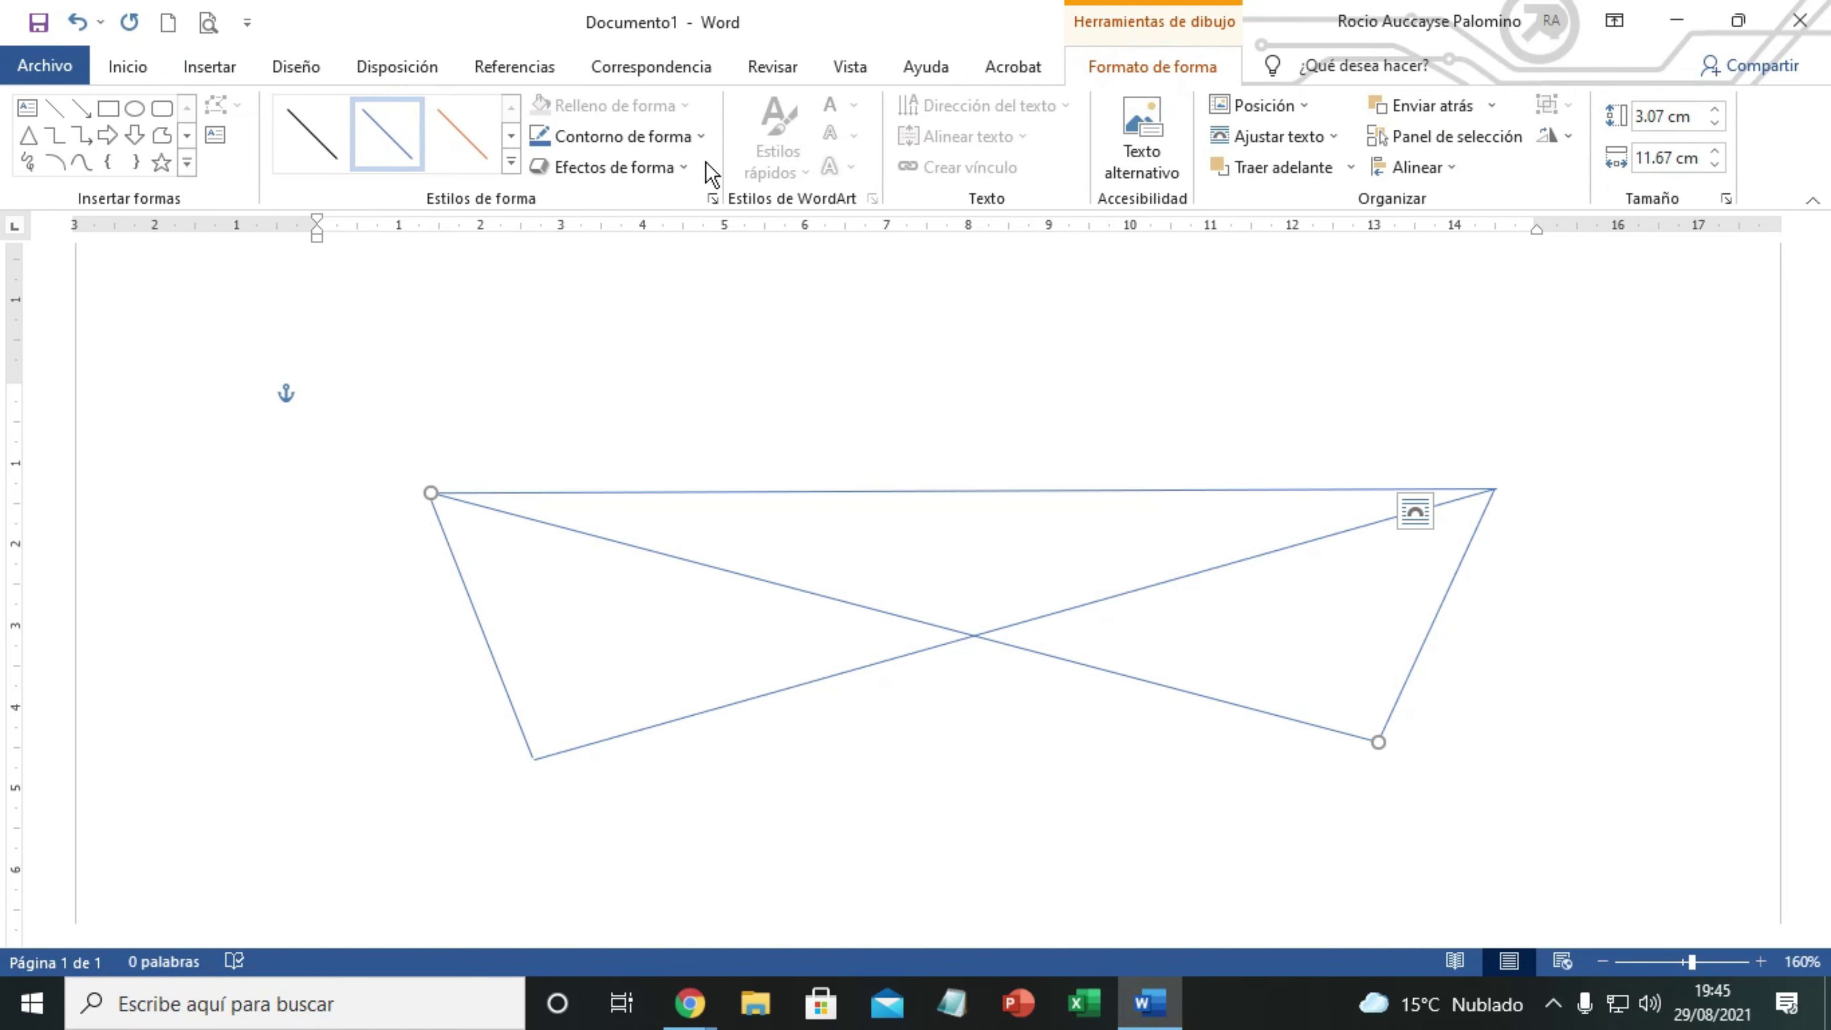
click(696, 138)
mouse_move(593, 439)
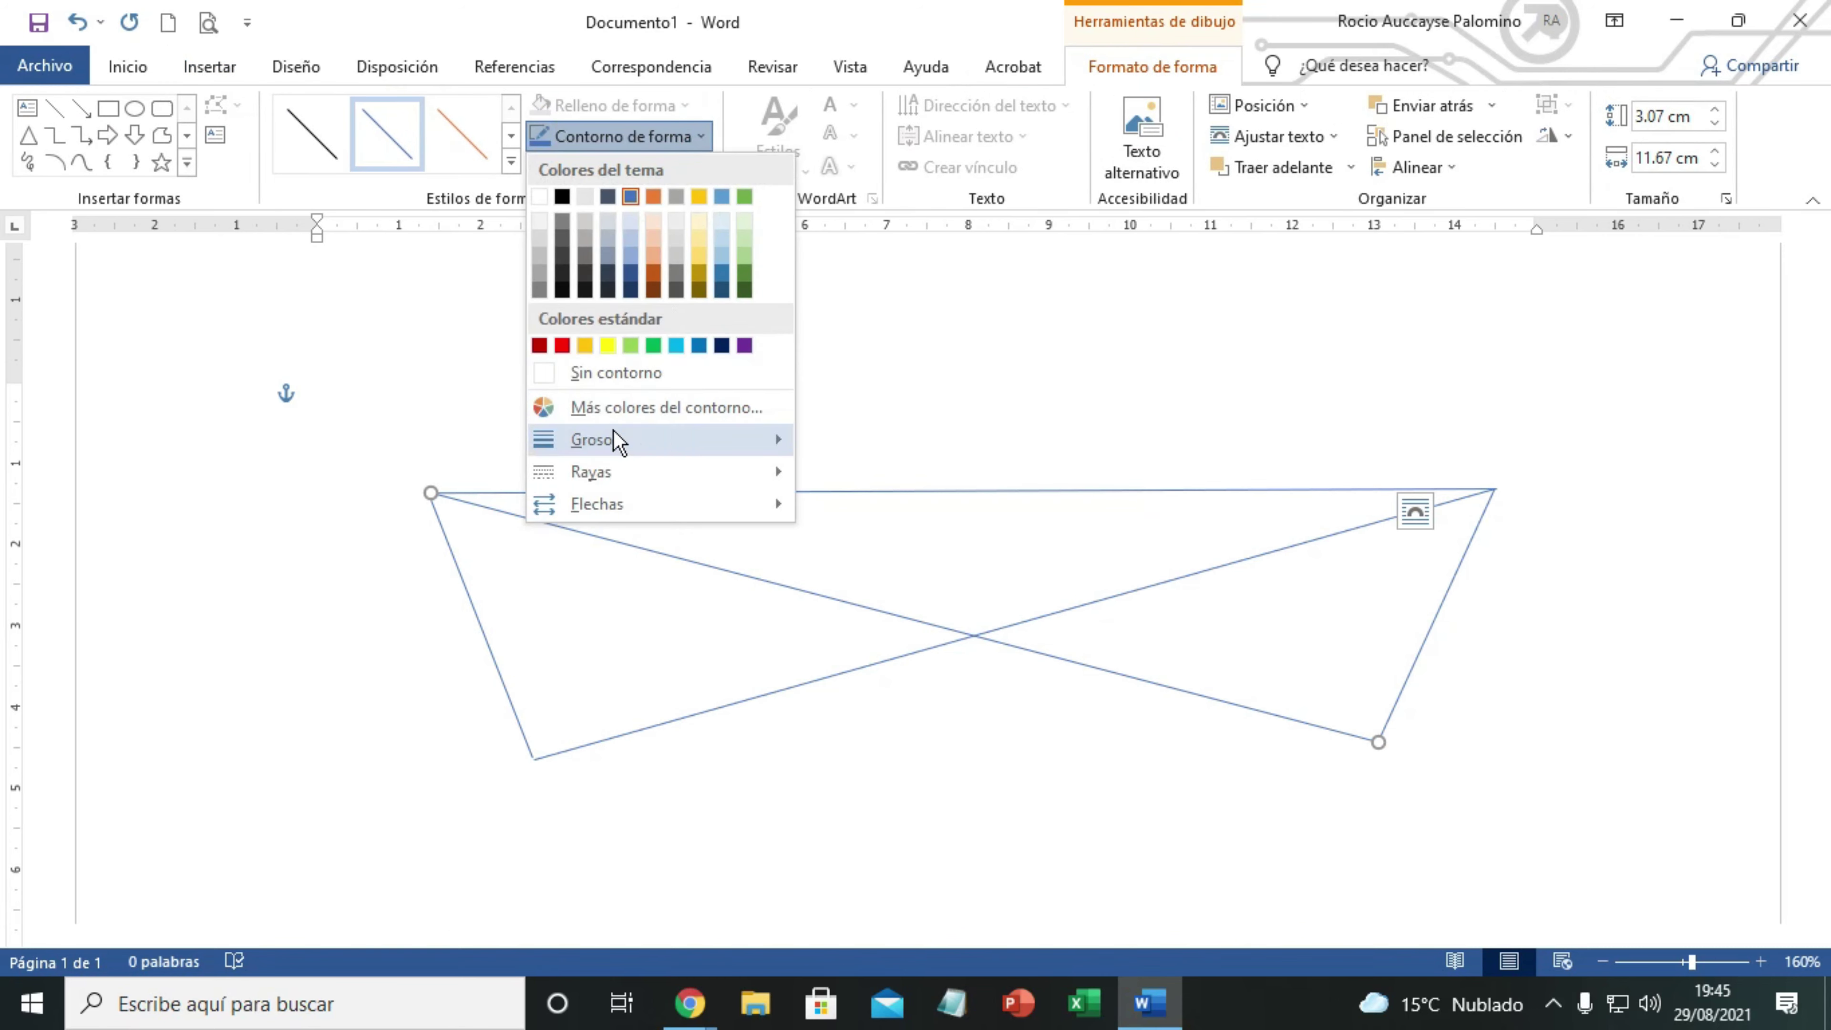
mouse_move(591, 472)
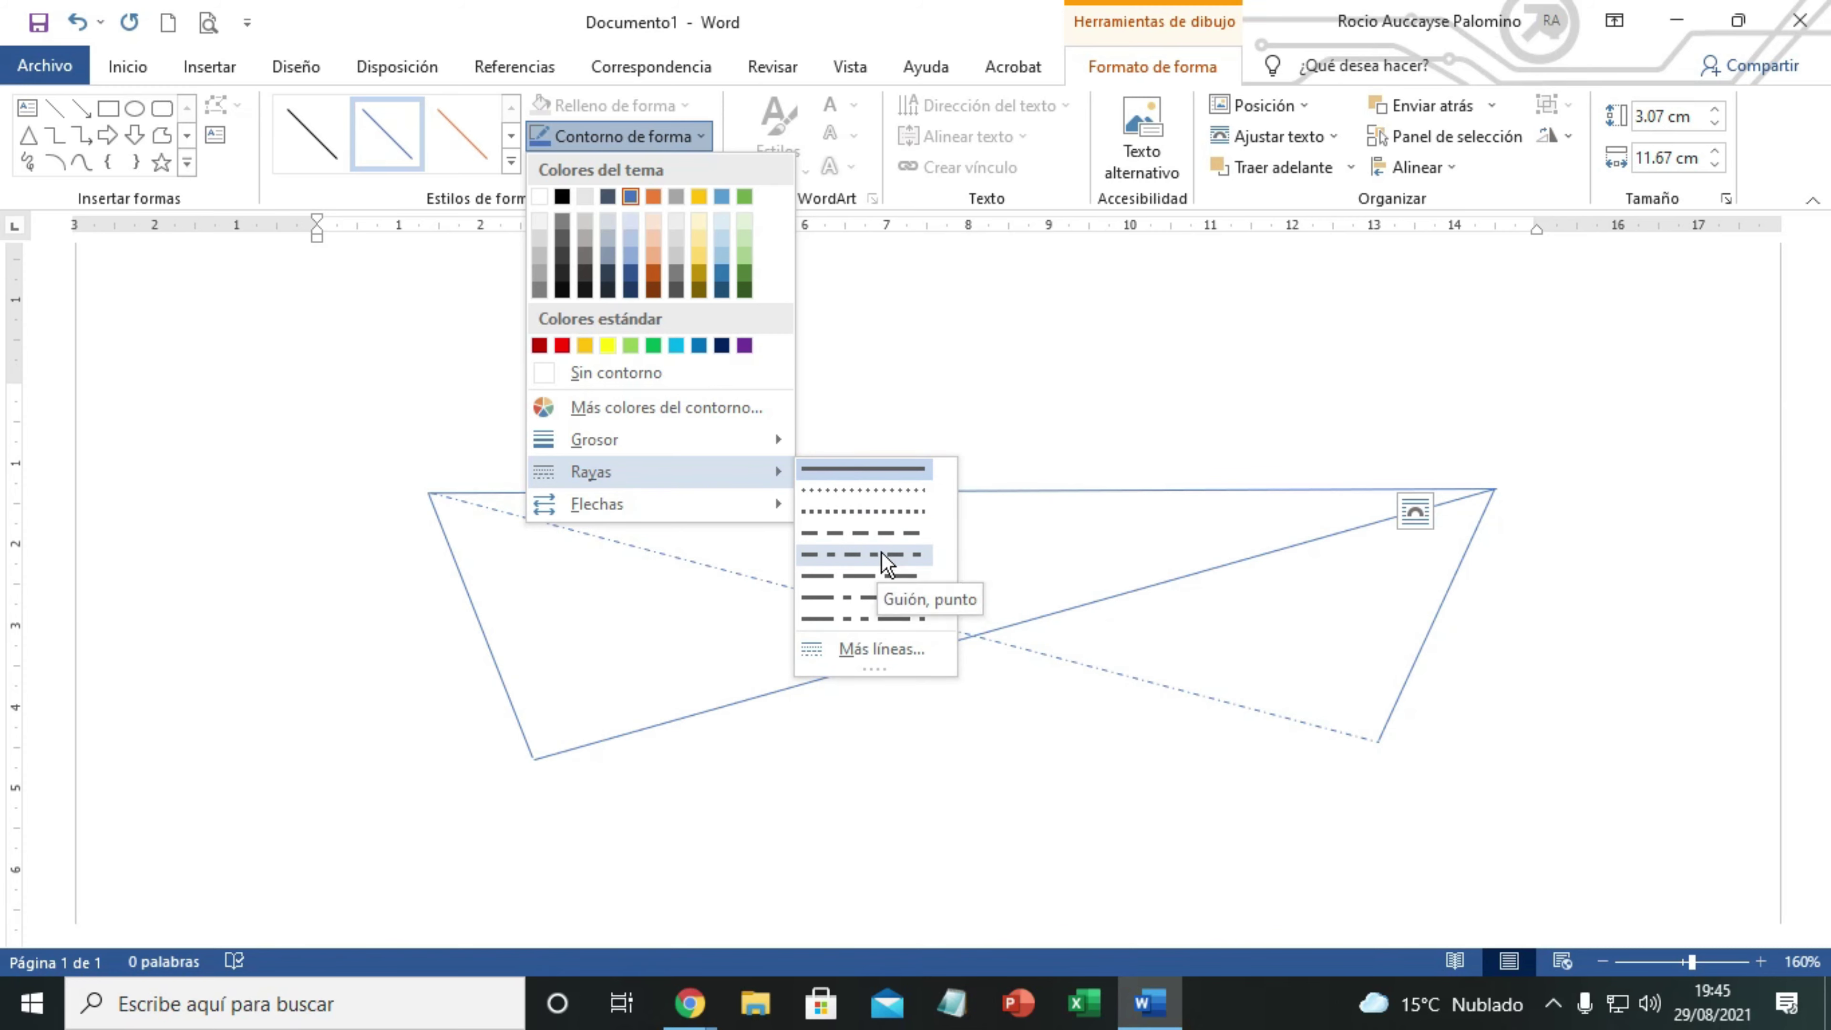
click(857, 555)
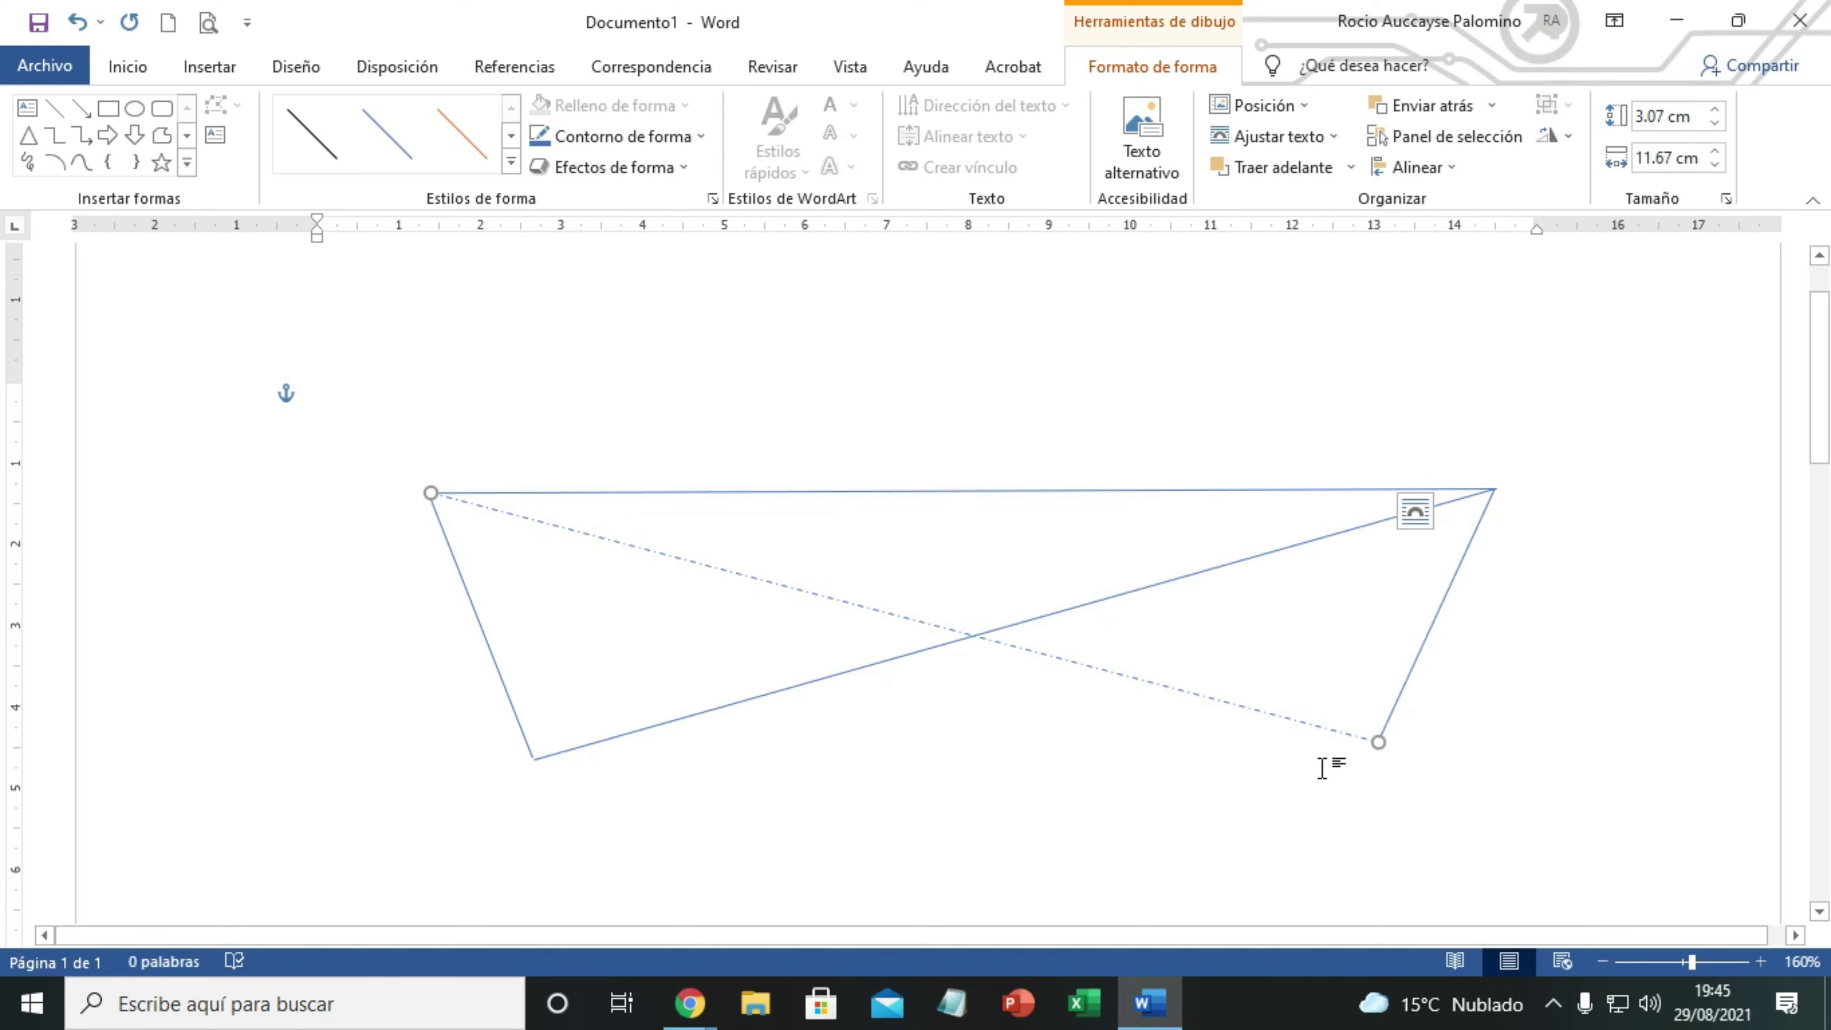
click(1762, 962)
click(1762, 961)
click(1761, 962)
click(1762, 961)
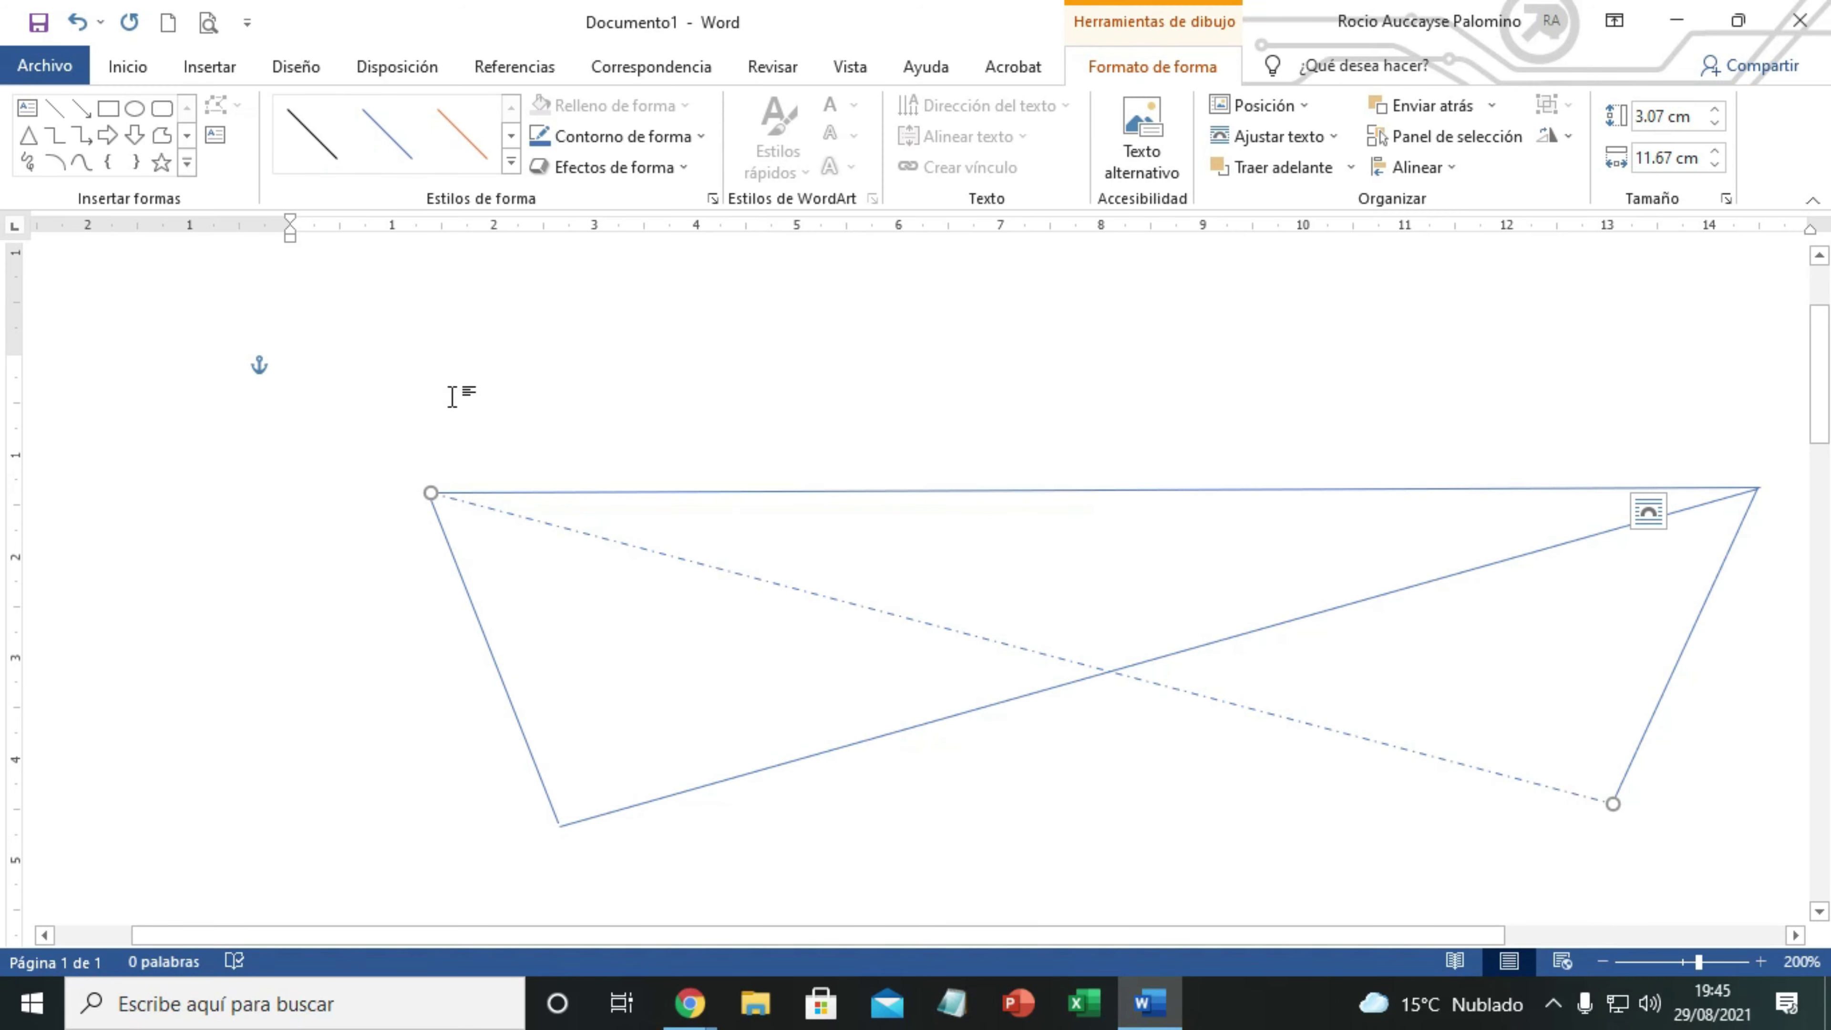
Draw a solid line from the top-left corner down to a point on the rising diagonal.
click(383, 137)
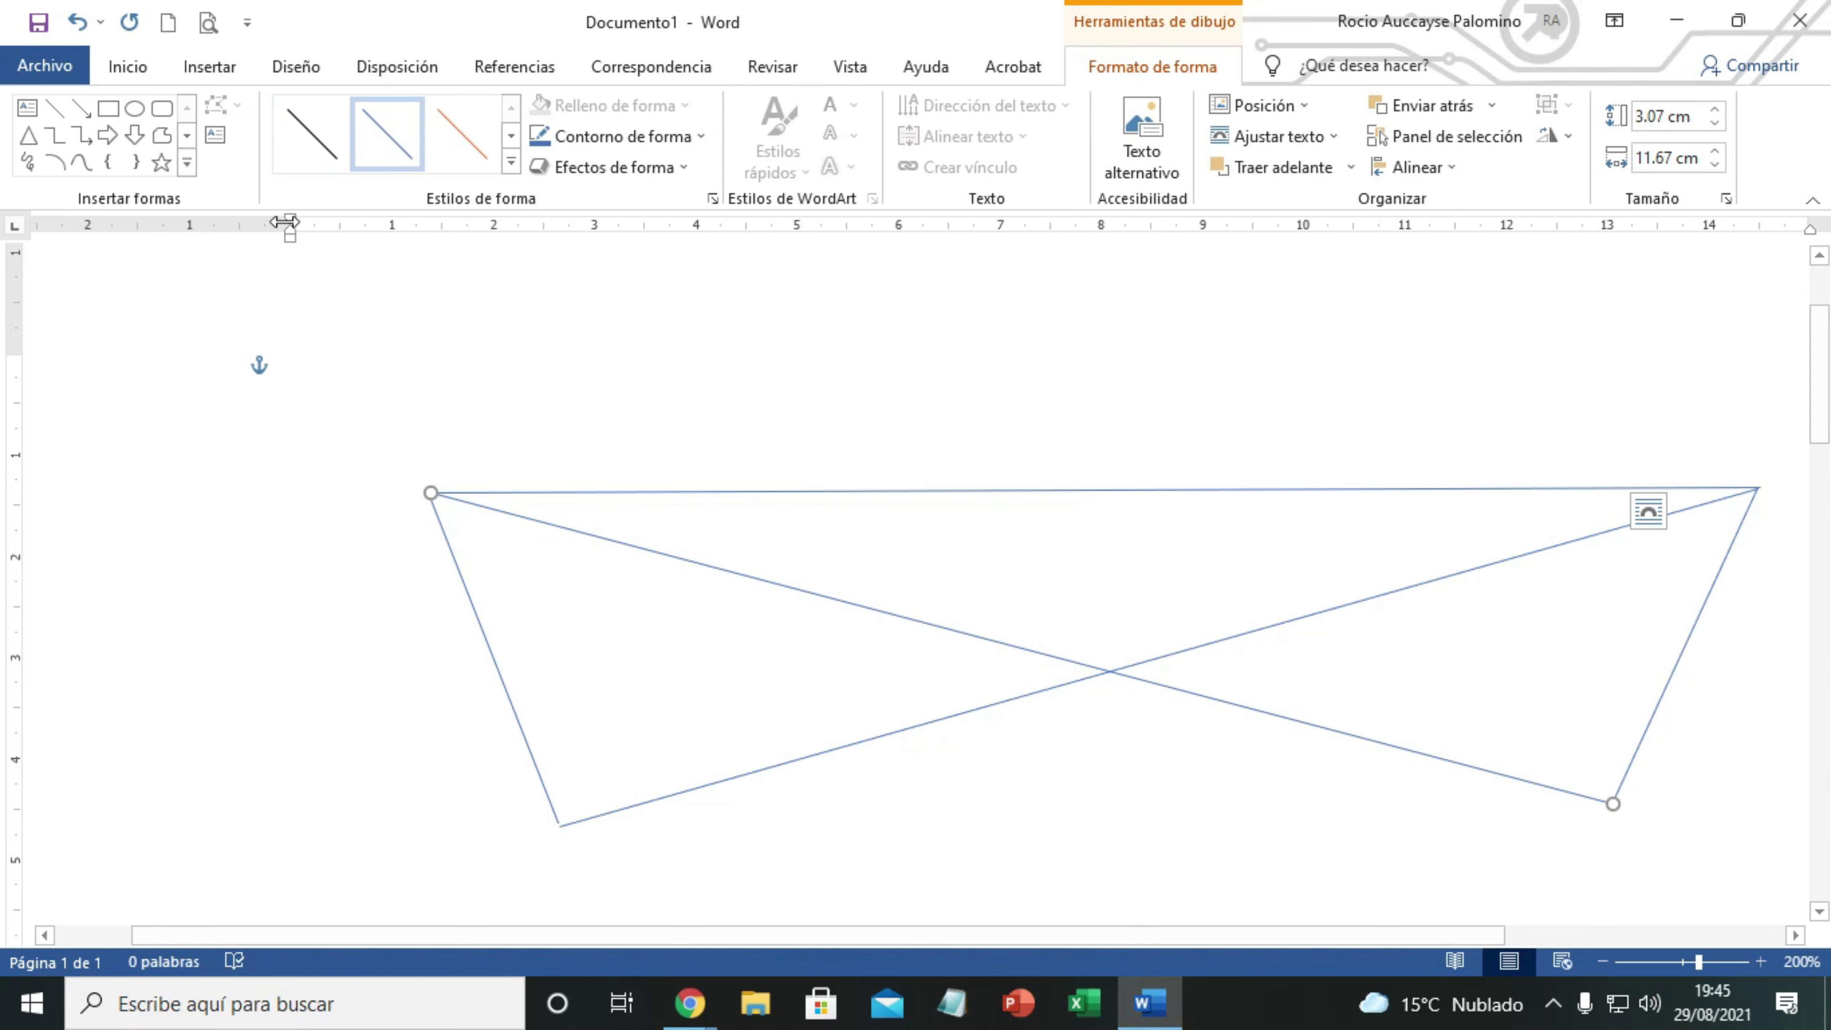
click(77, 22)
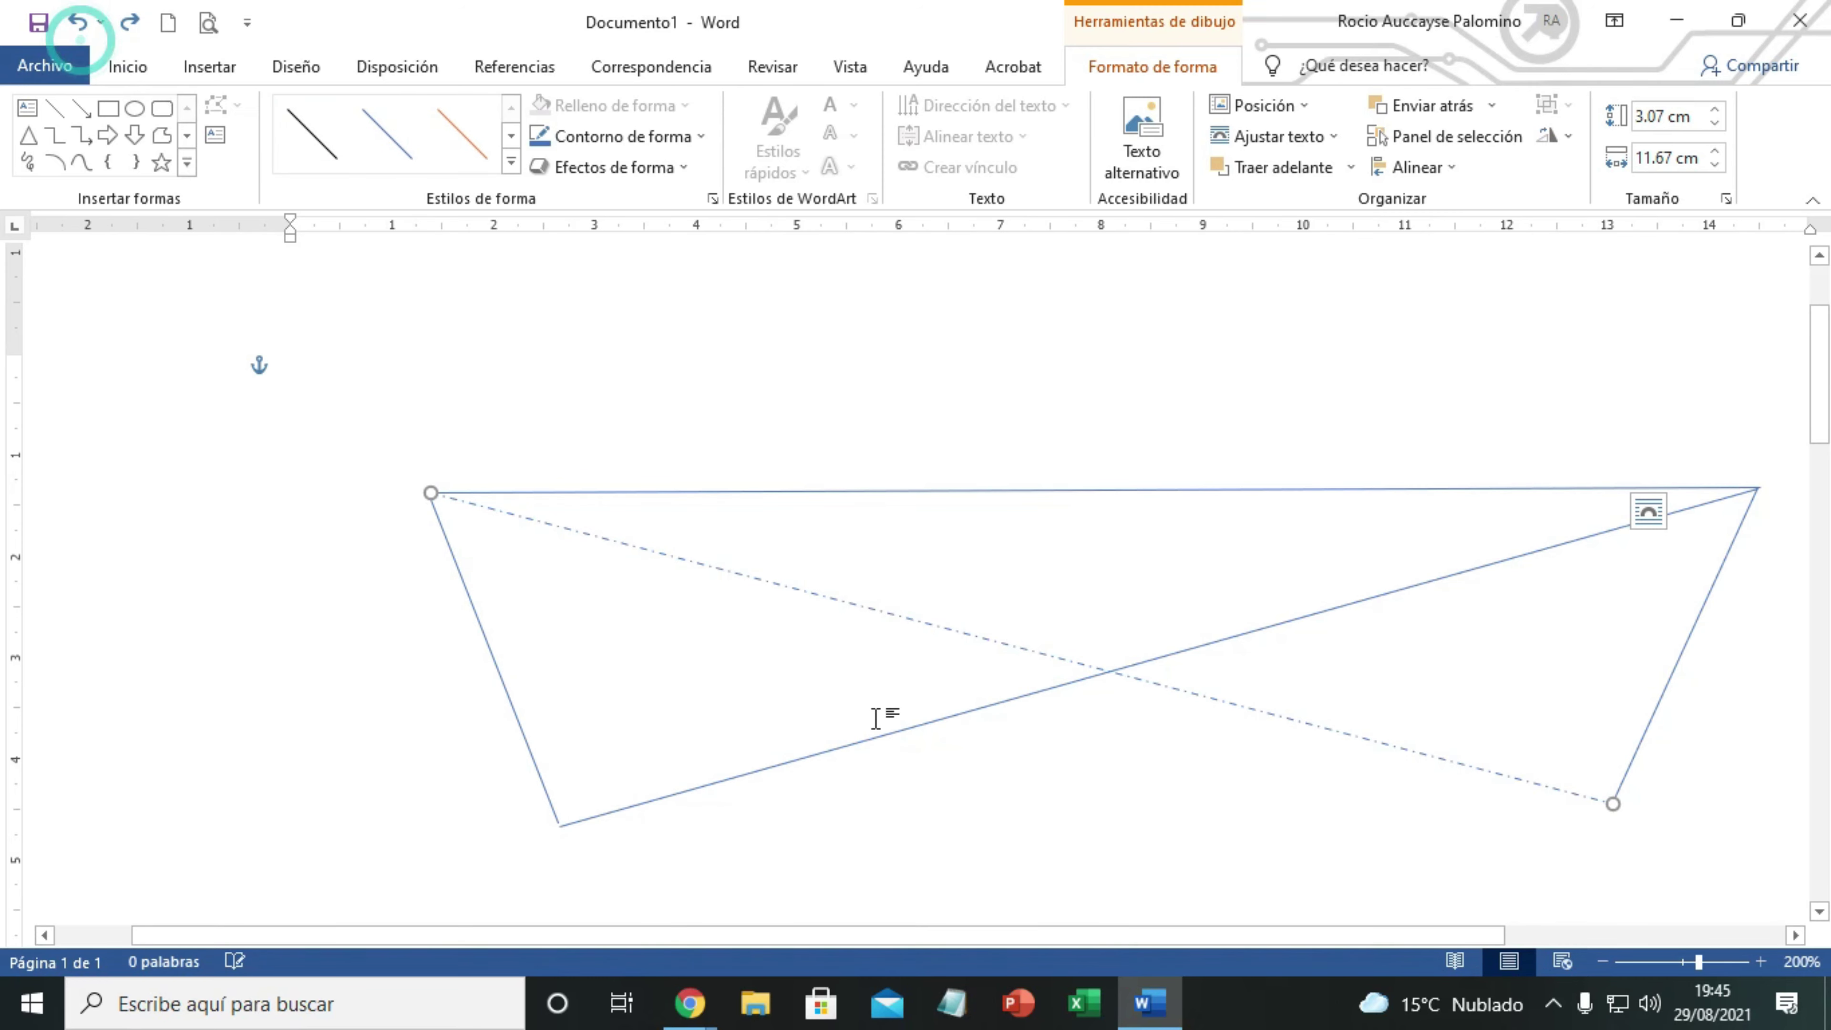
click(58, 108)
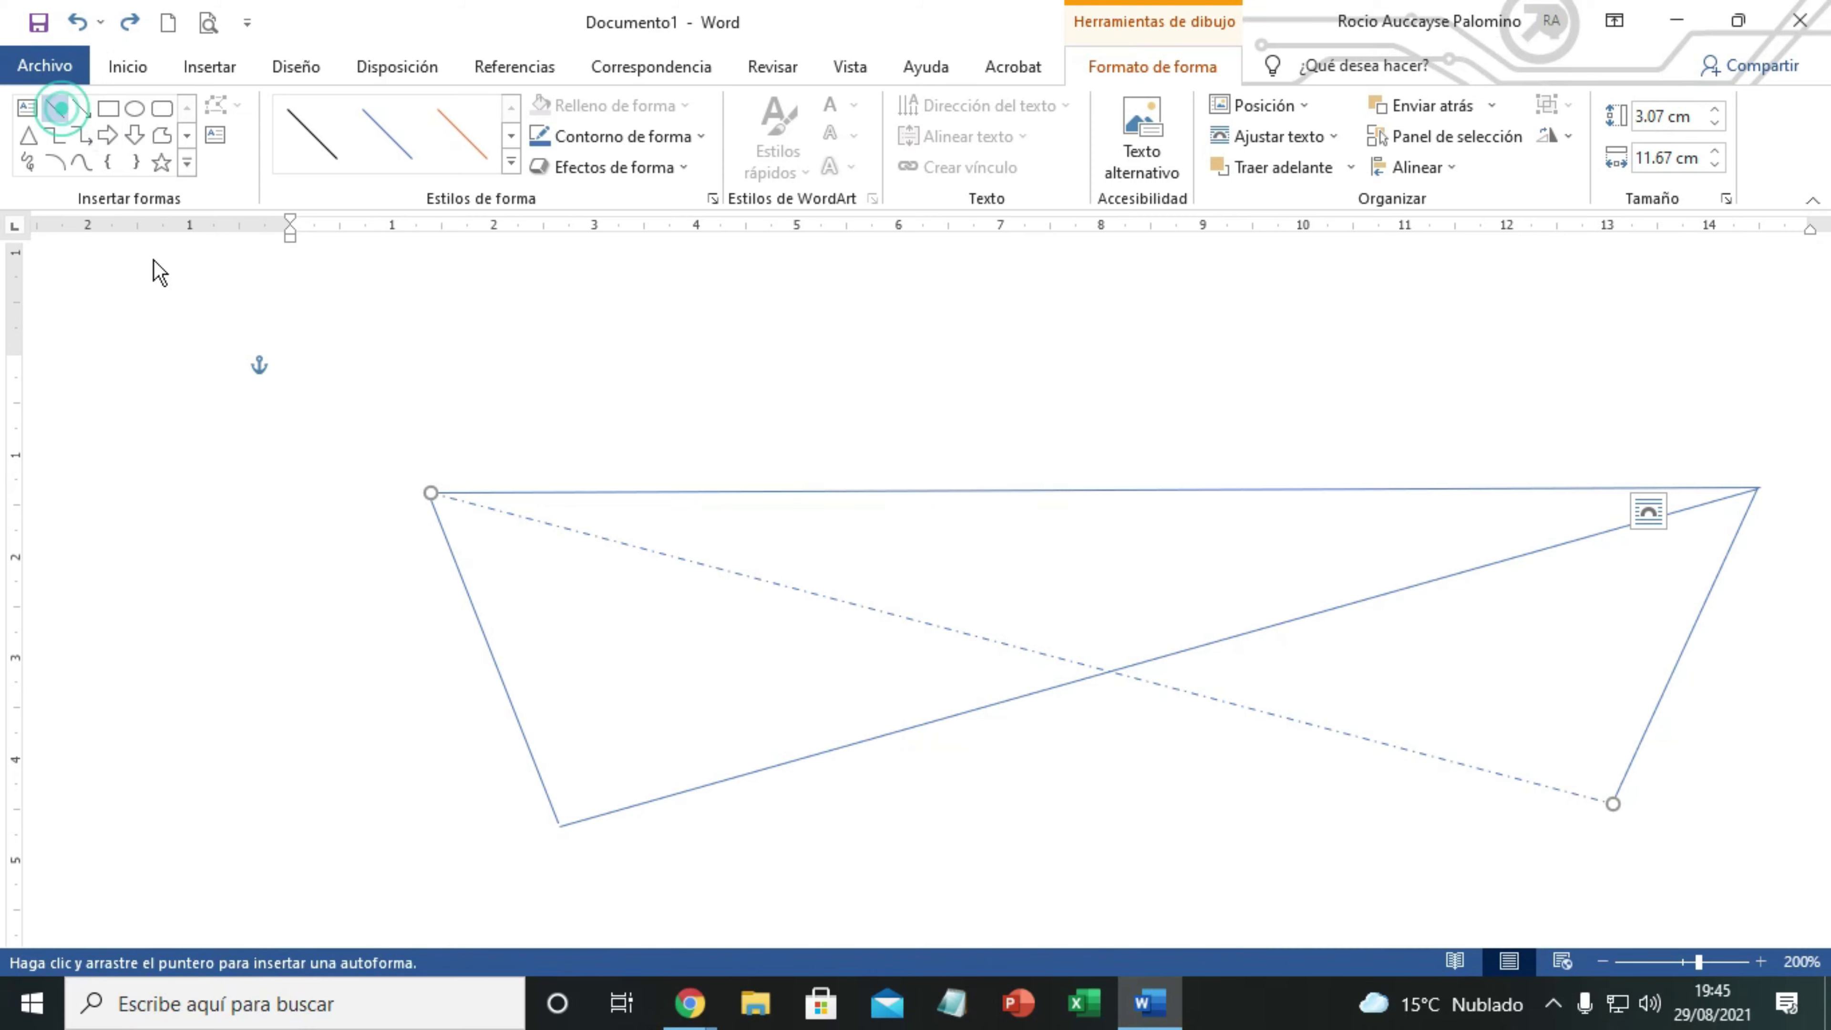
drag(431, 497, 859, 741)
click(917, 777)
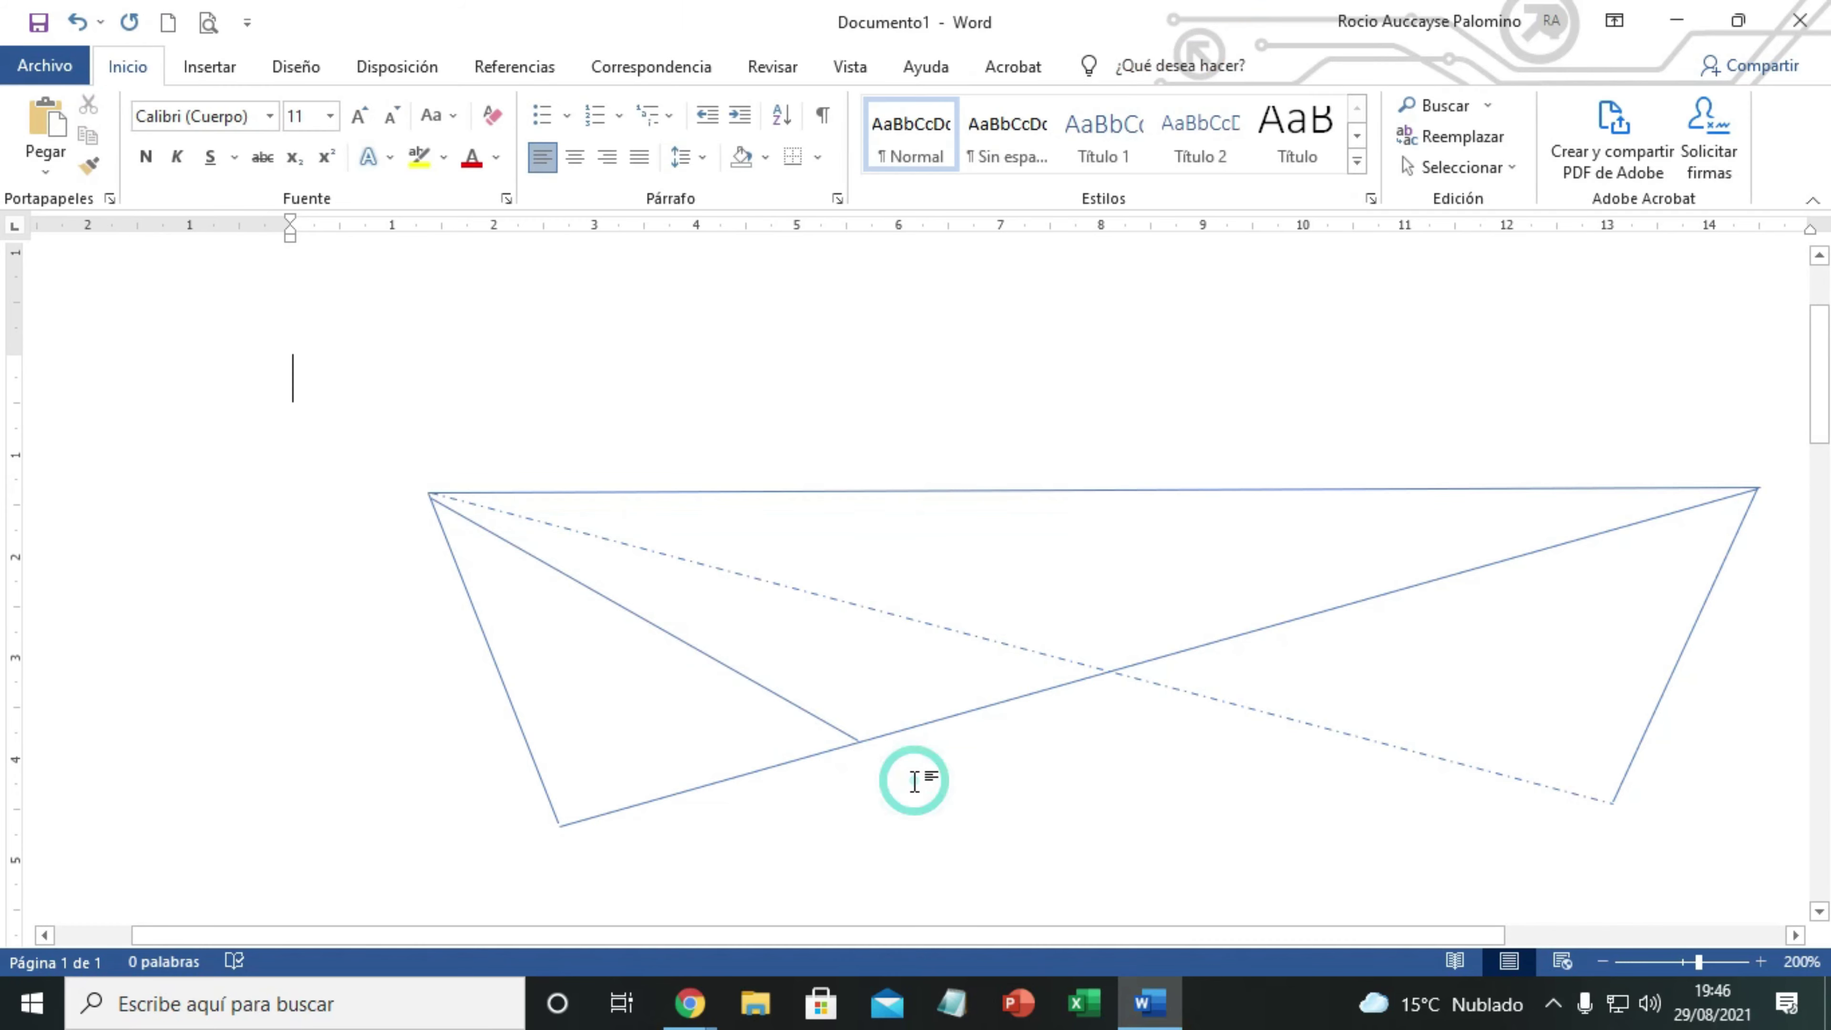
Zoom in and drag the inner line's lower end onto the bottom edge.
click(1762, 961)
click(1762, 962)
click(1762, 962)
click(1761, 962)
click(1761, 961)
click(1762, 962)
click(1761, 961)
click(1762, 961)
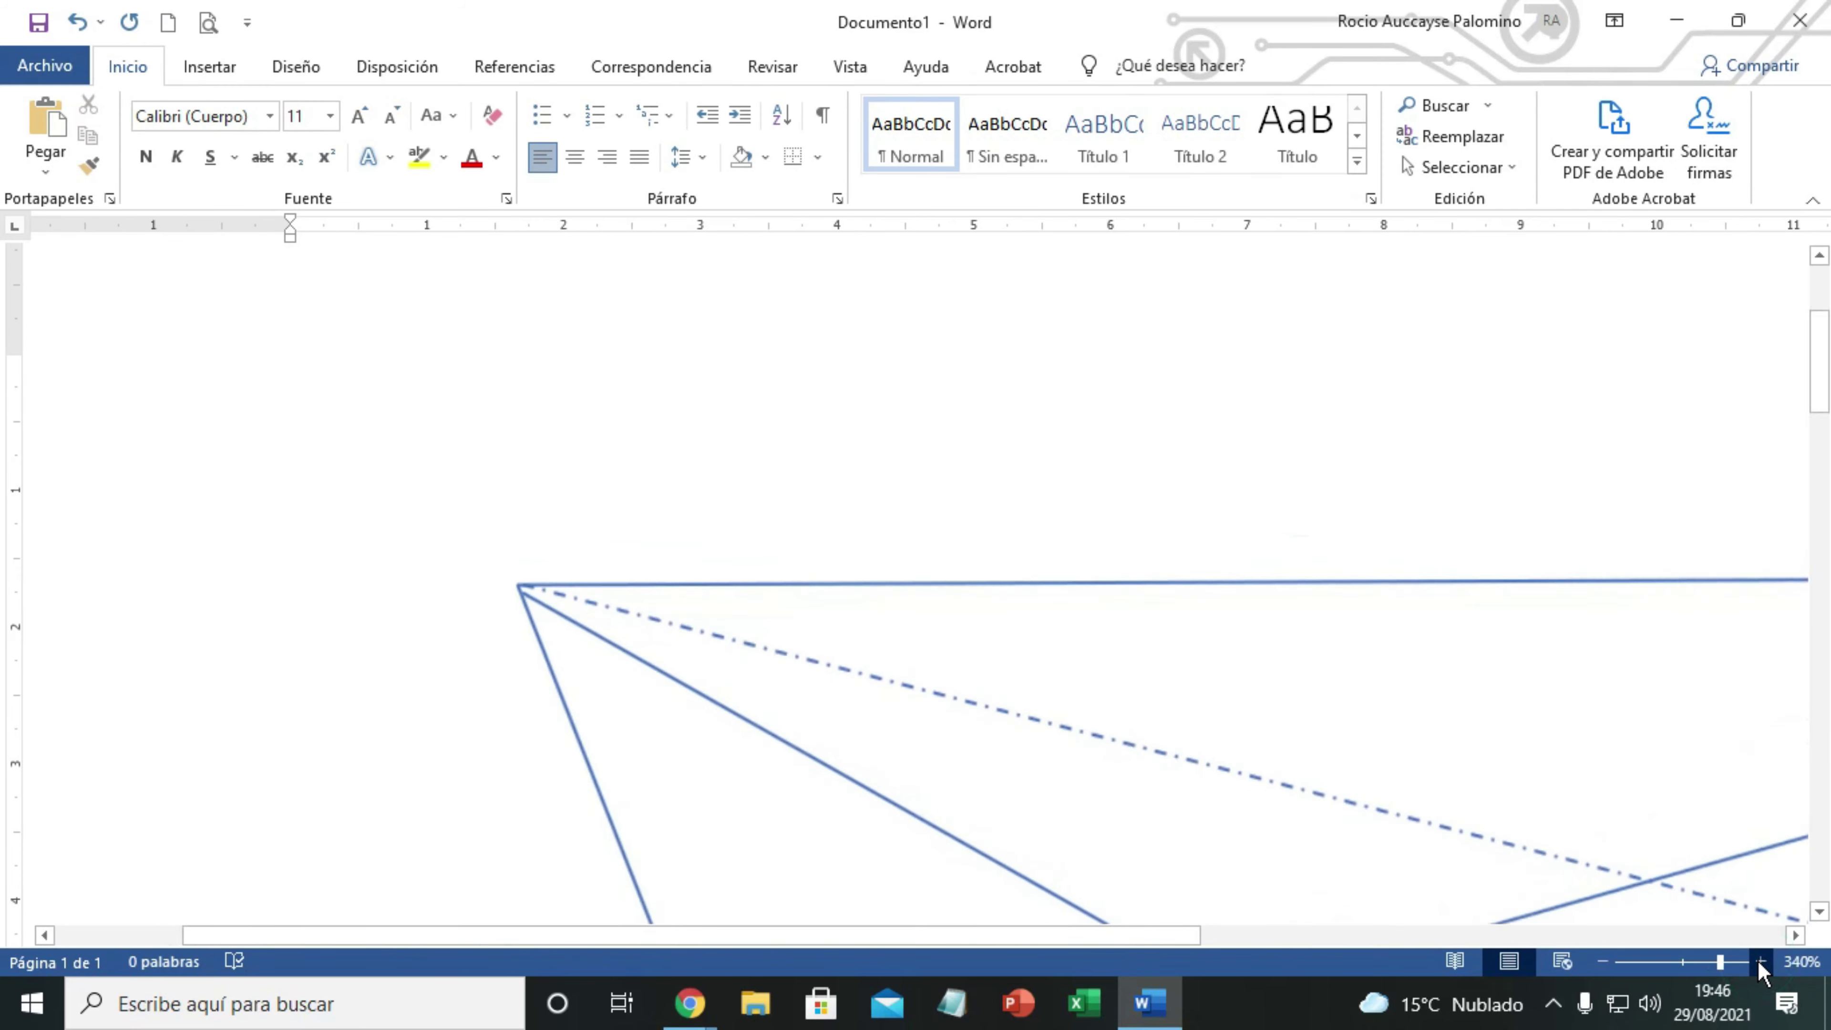
click(1762, 961)
click(1761, 961)
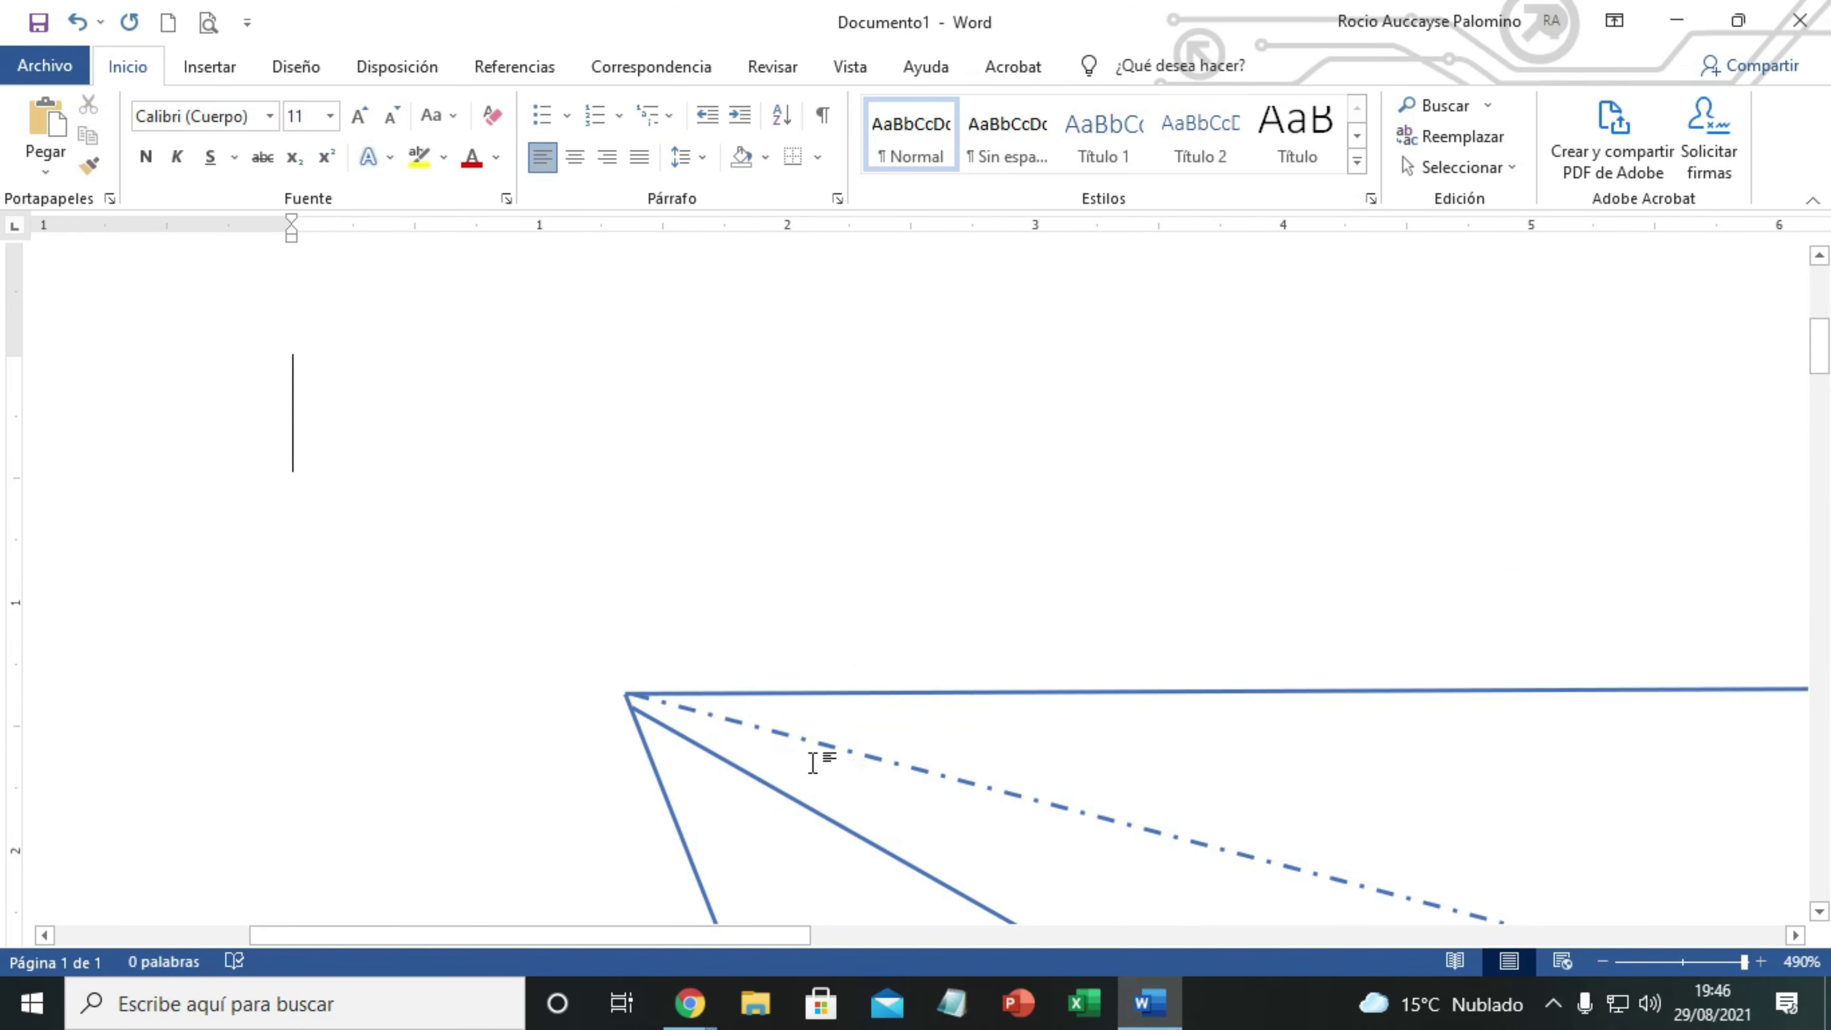
click(736, 759)
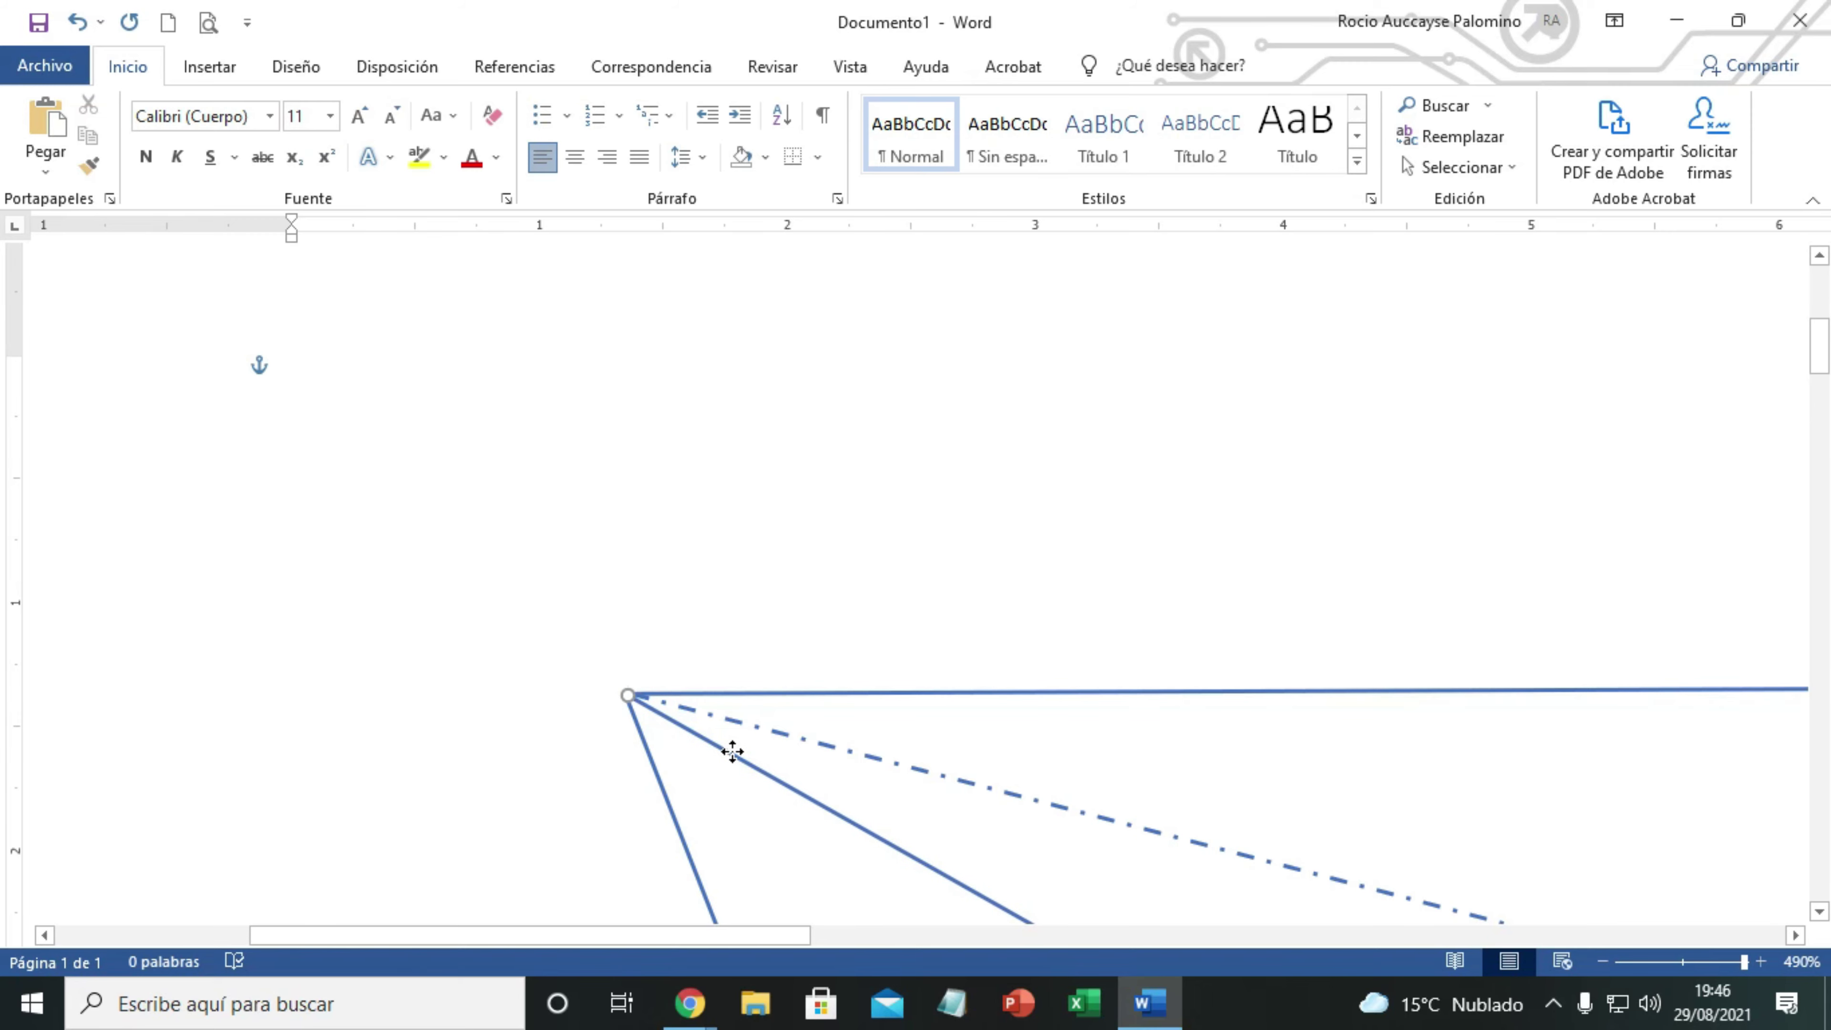
click(598, 593)
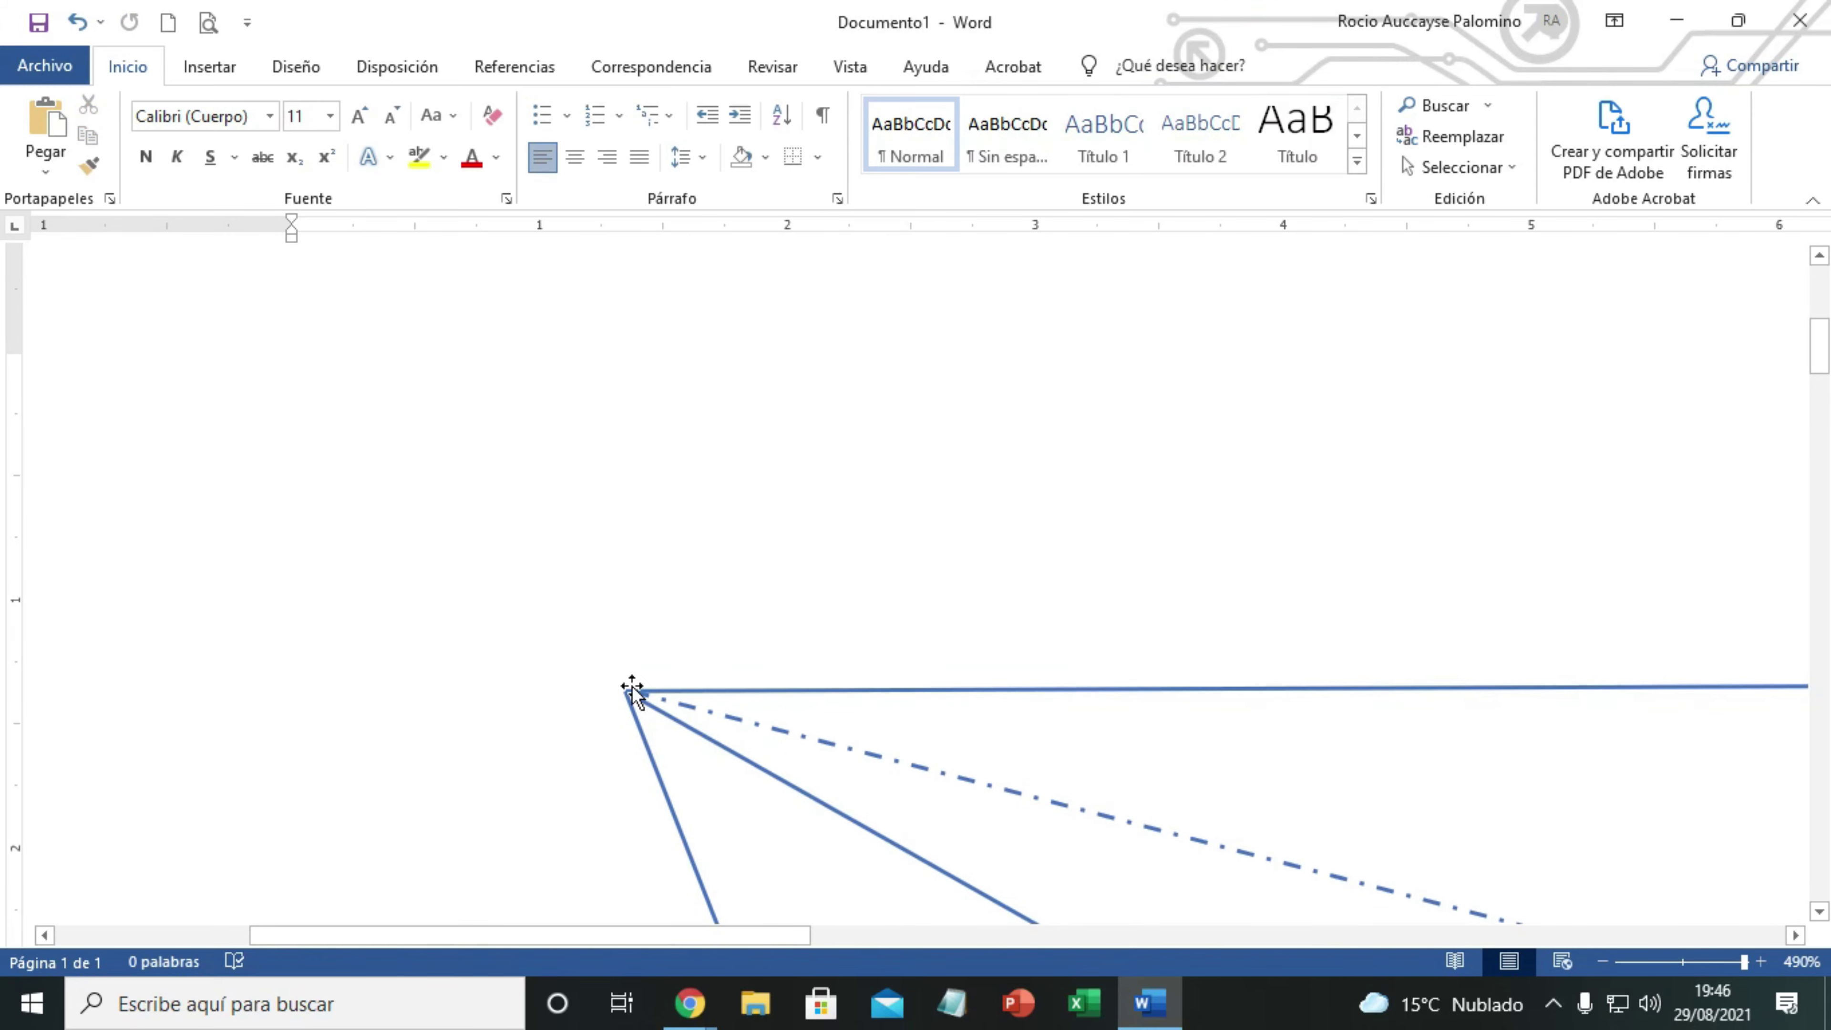
scroll(903, 851, down, 2)
scroll(1218, 904, down, 2)
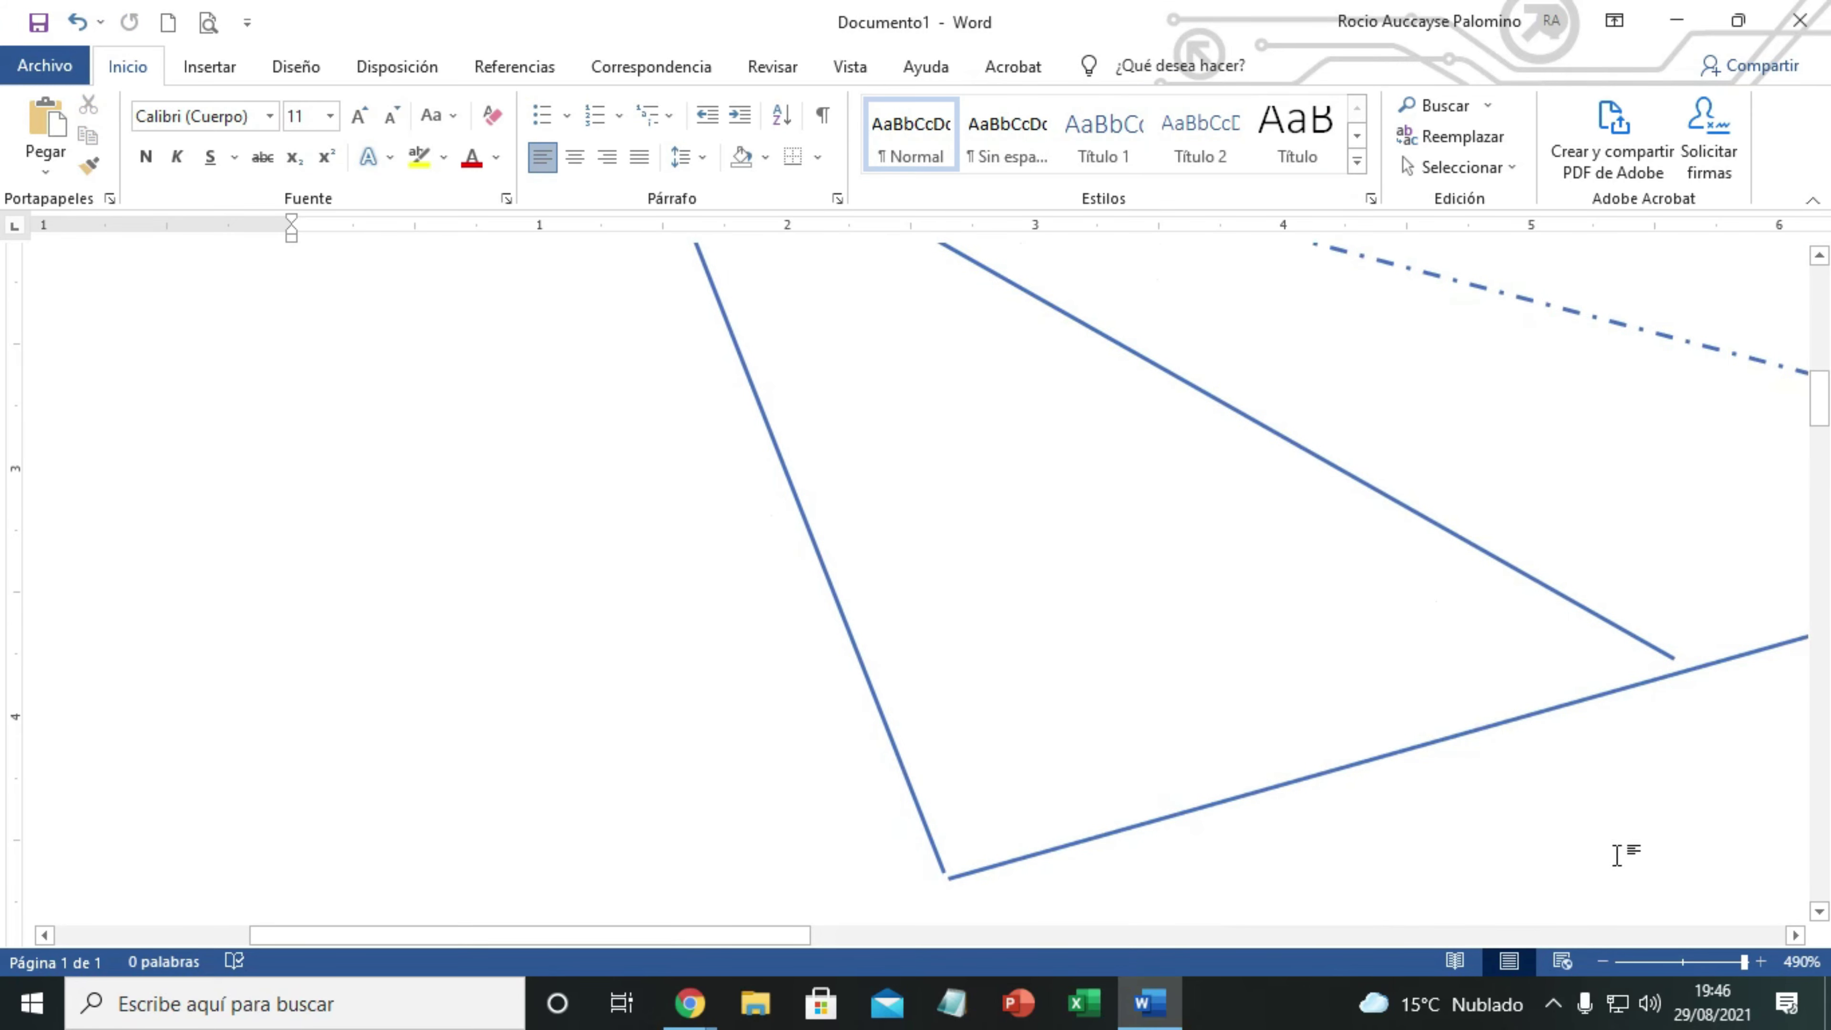
click(1641, 653)
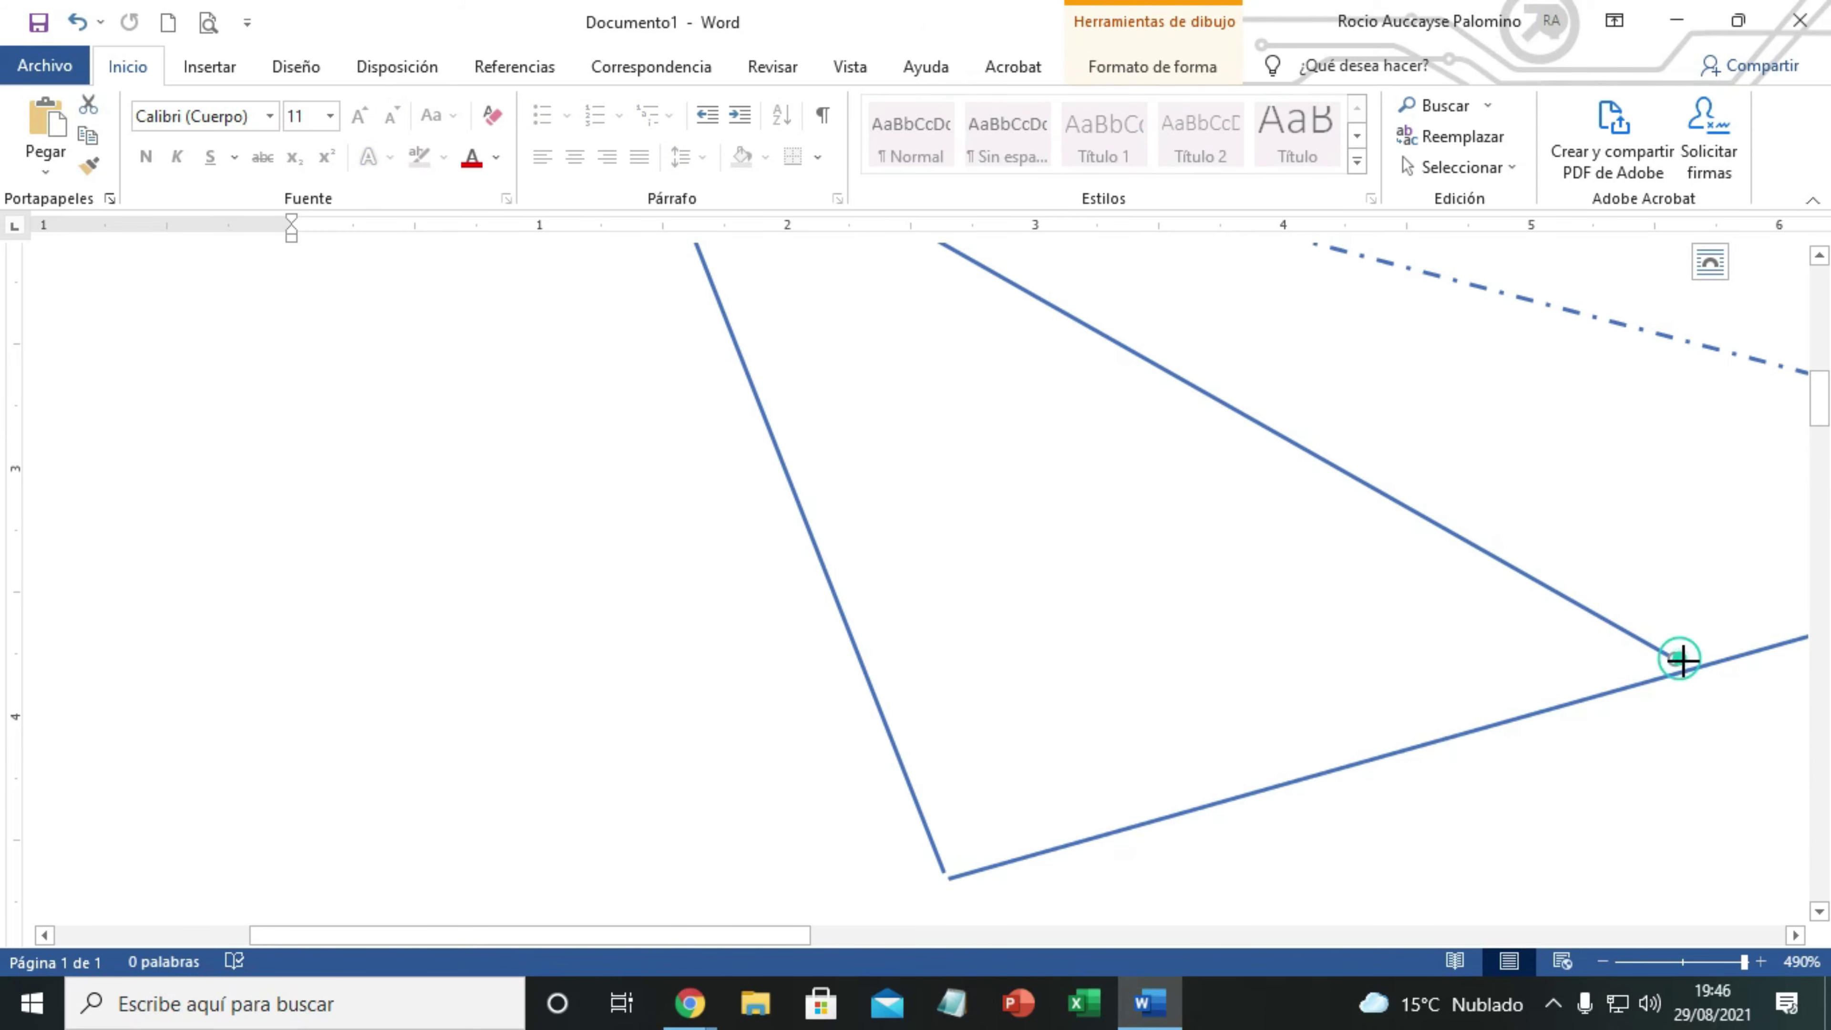
drag(1676, 655, 1686, 664)
scroll(1694, 692, up, 1)
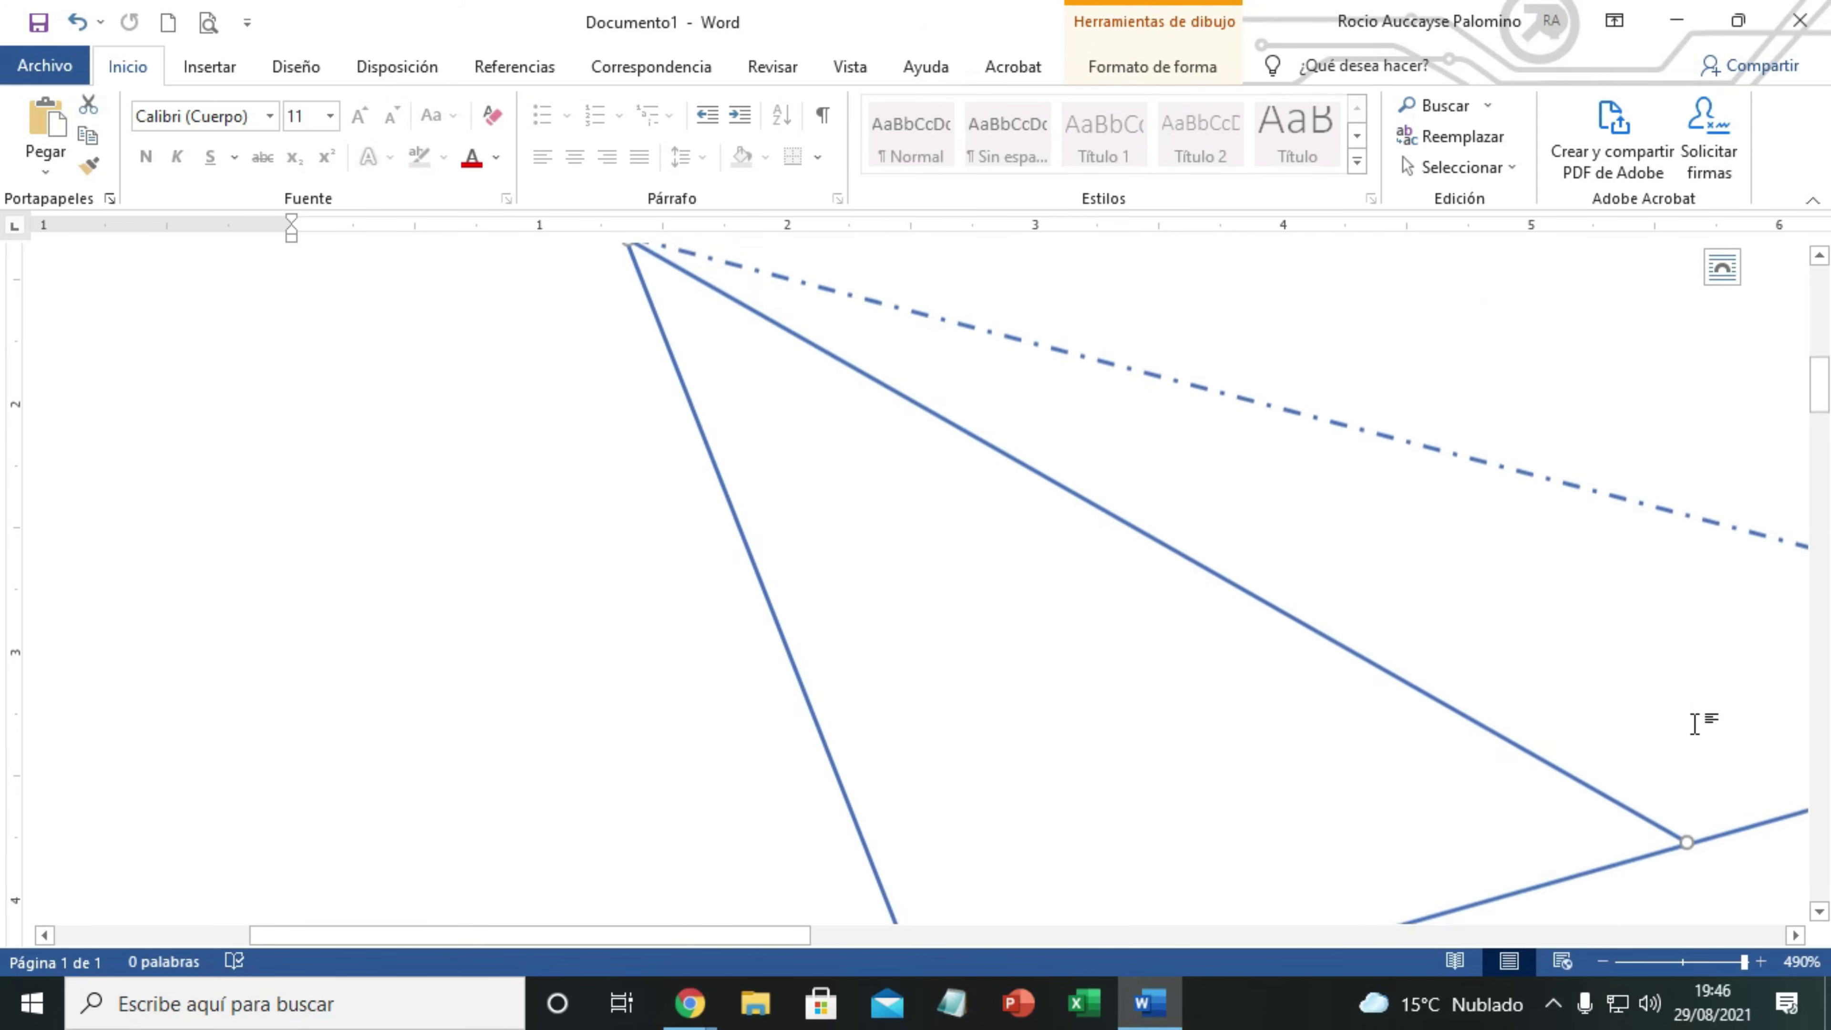
click(1723, 877)
Zoom back out to 148% to view the whole drawing.
scroll(1724, 877, up, 3)
scroll(1607, 908, down, 4)
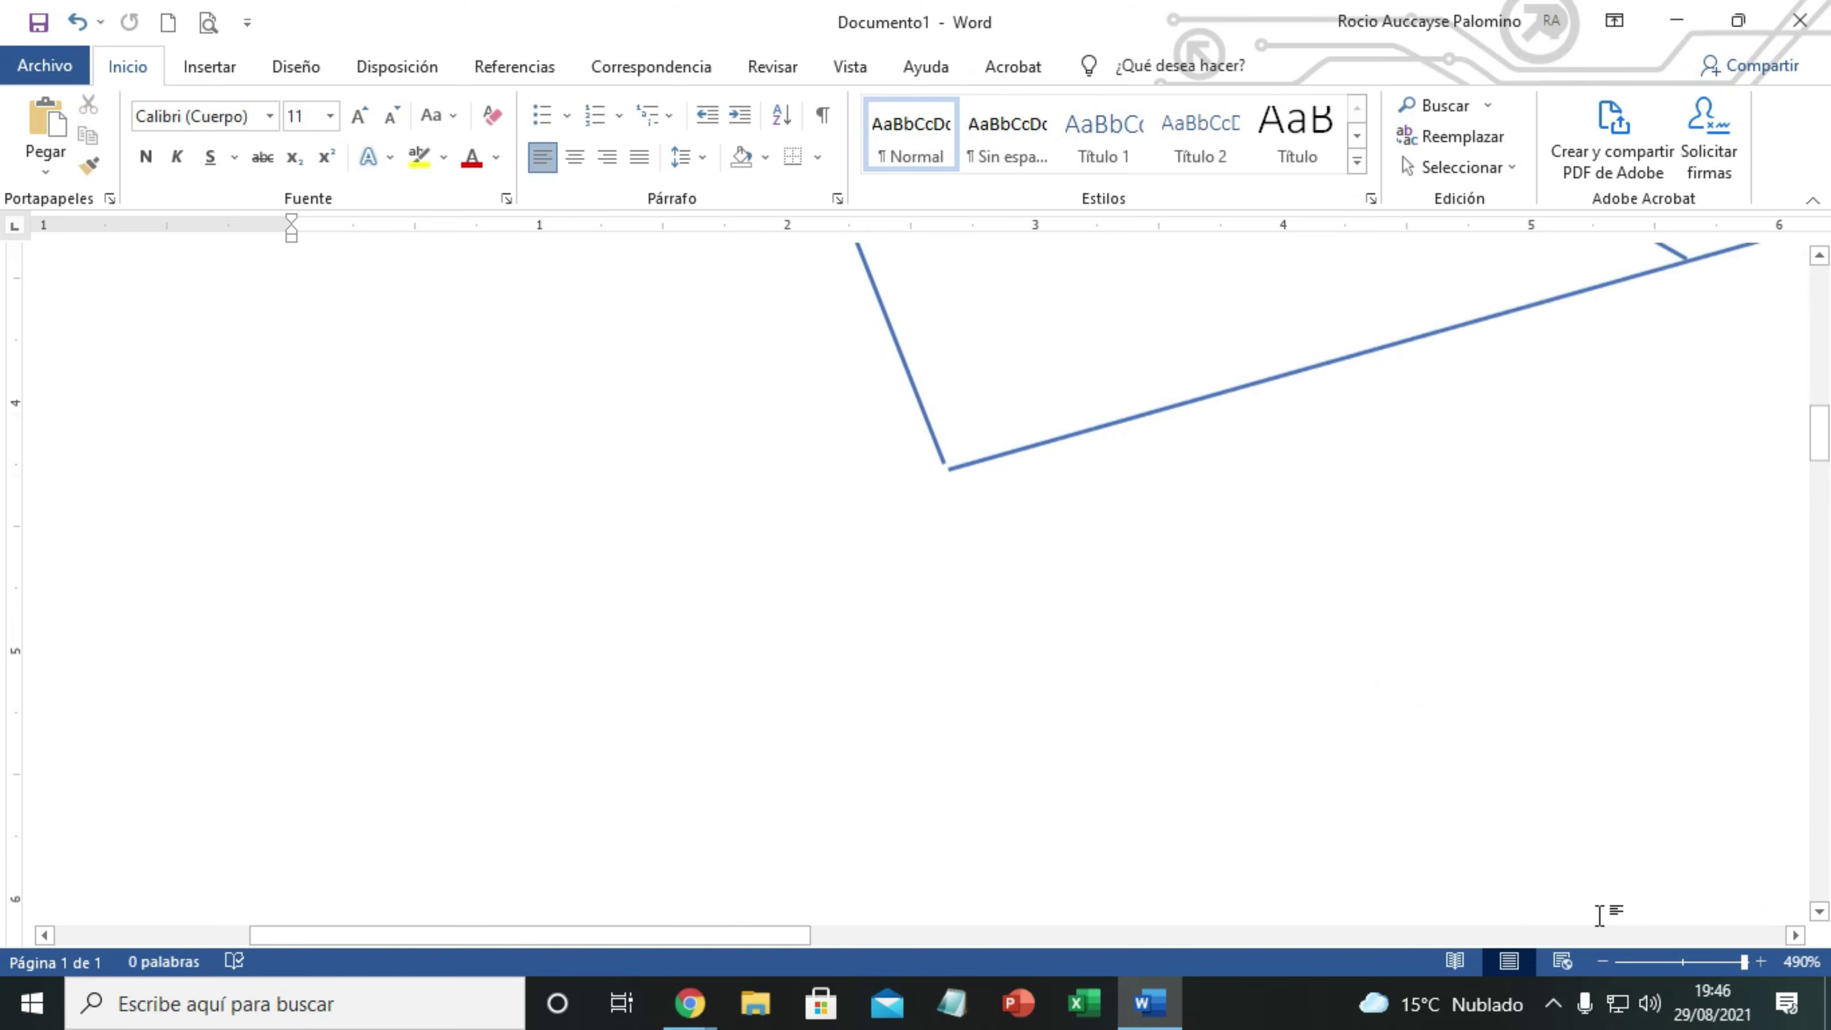
scroll(1599, 915, up, 2)
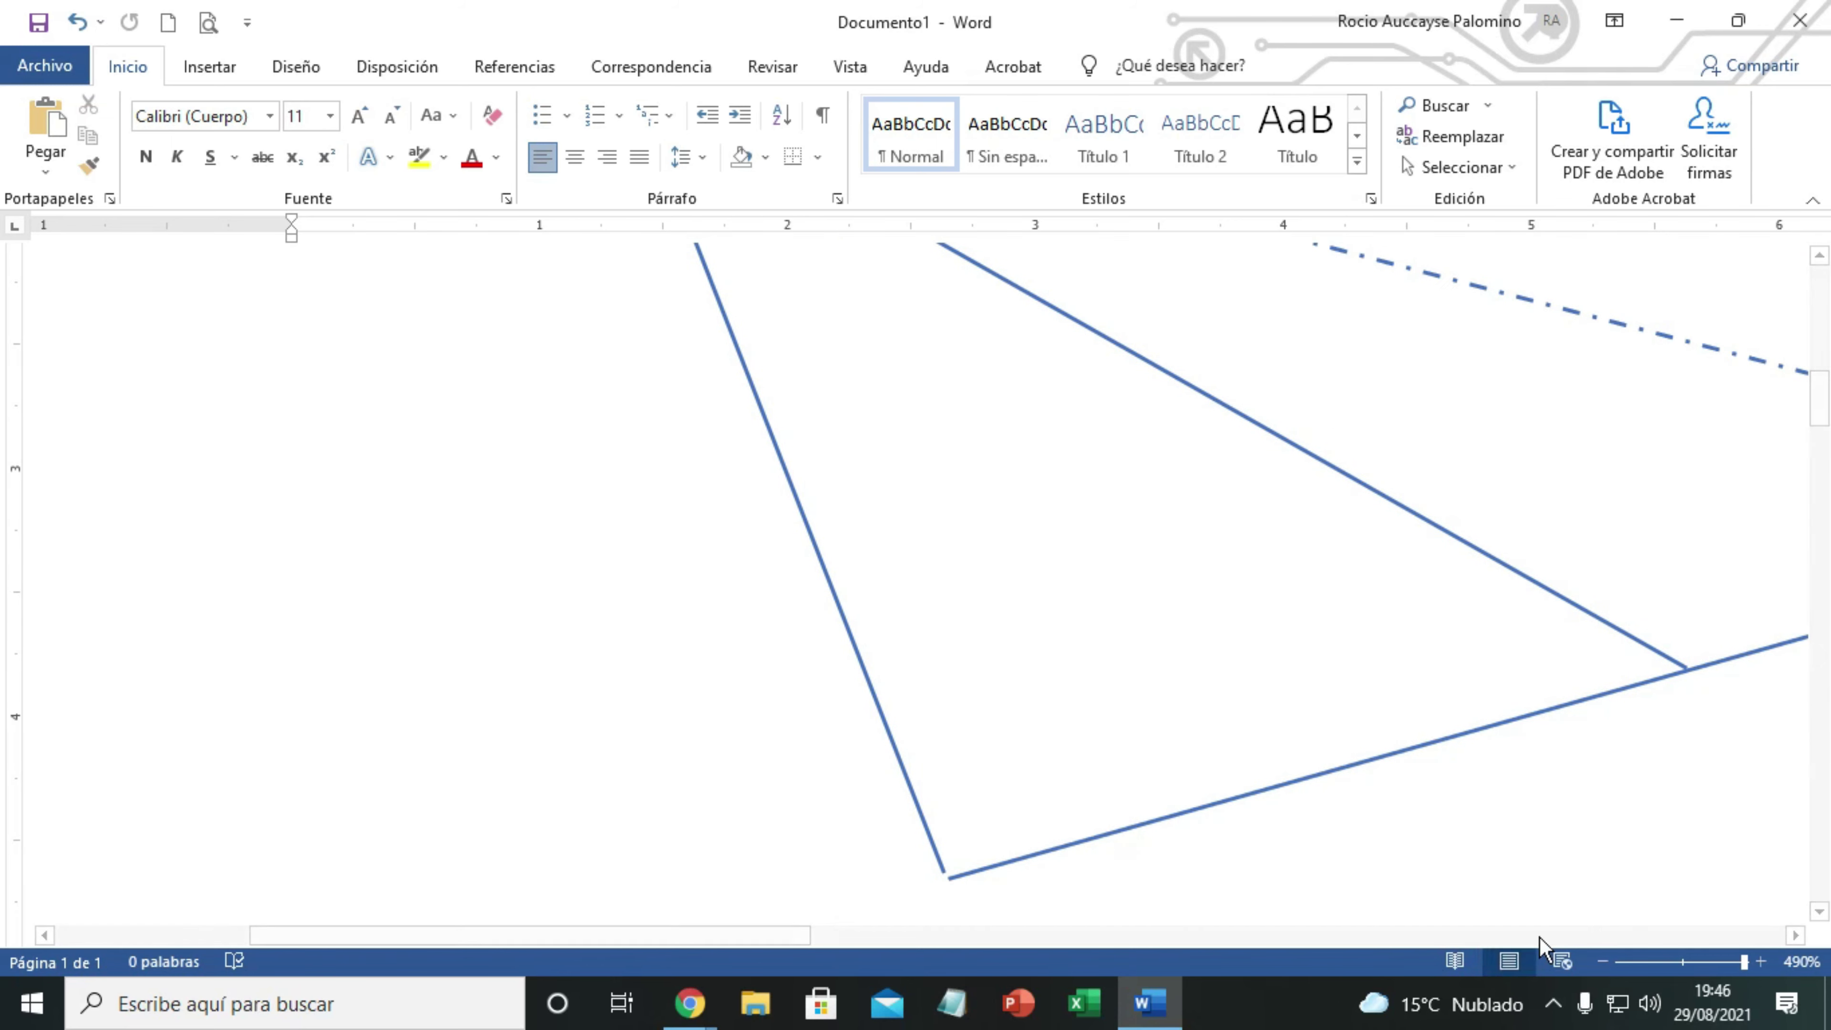
click(1602, 961)
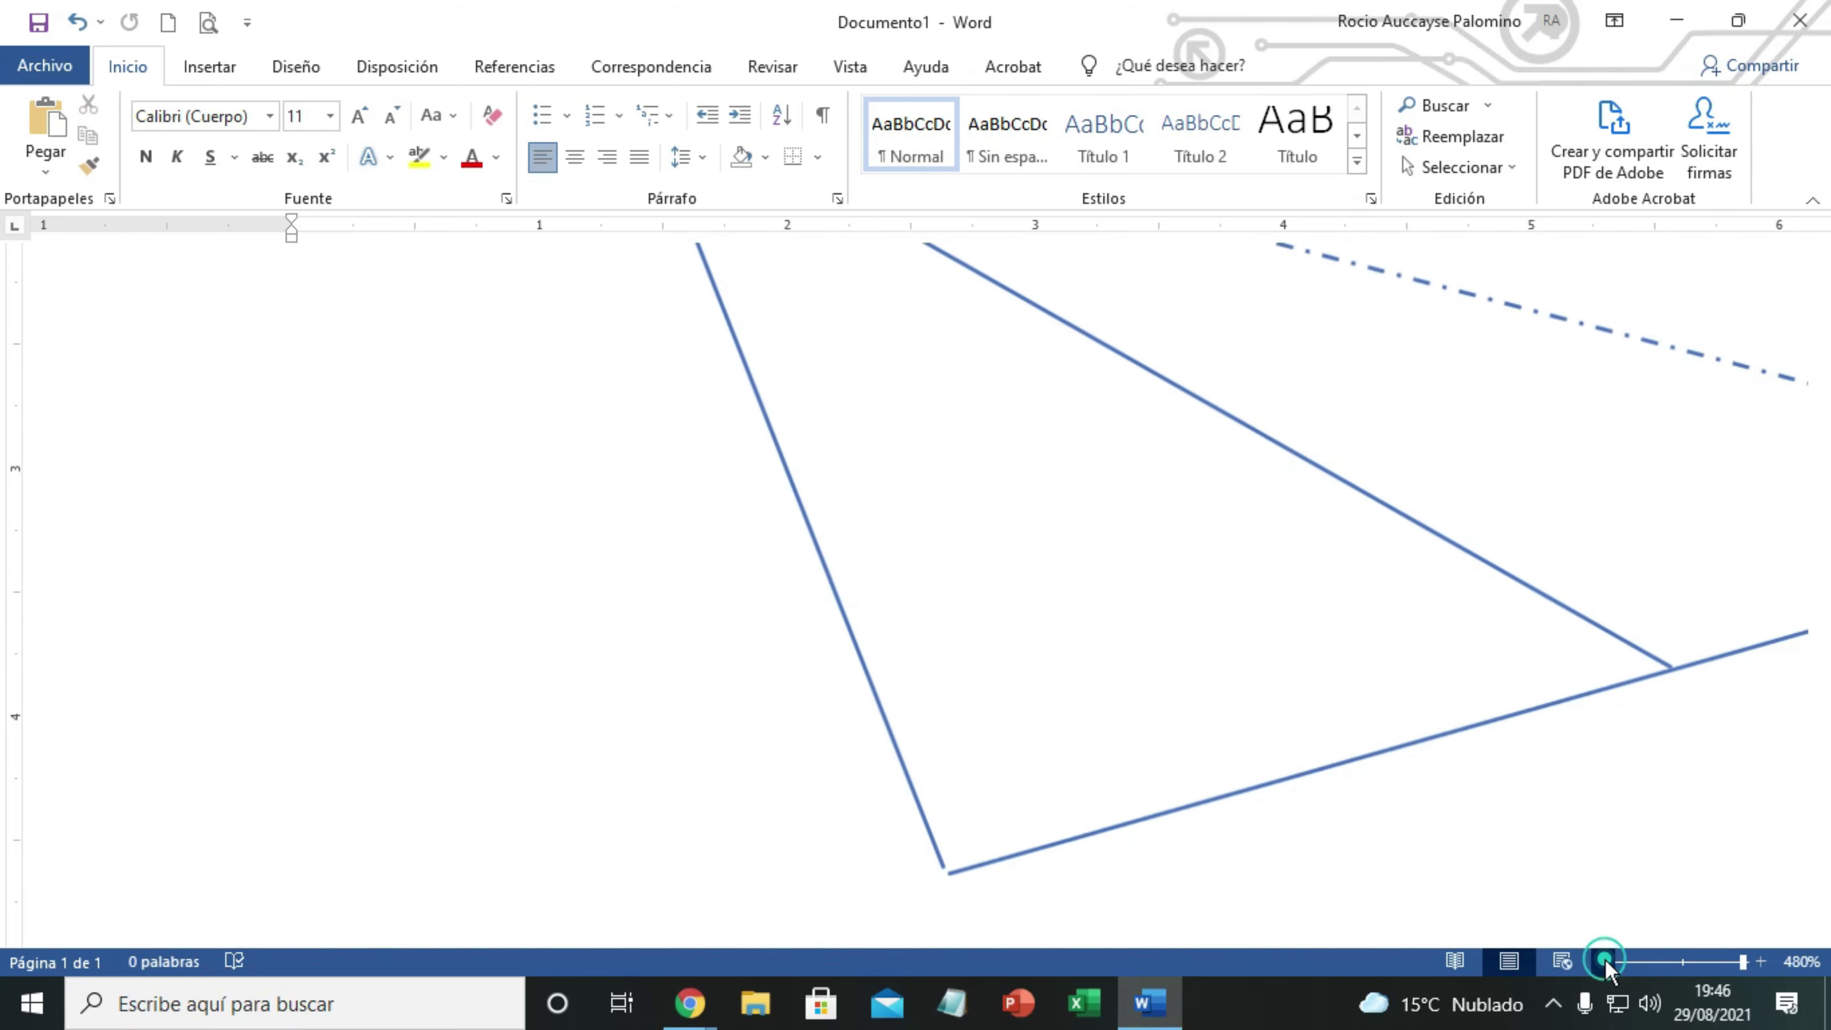
click(1602, 961)
click(1602, 961)
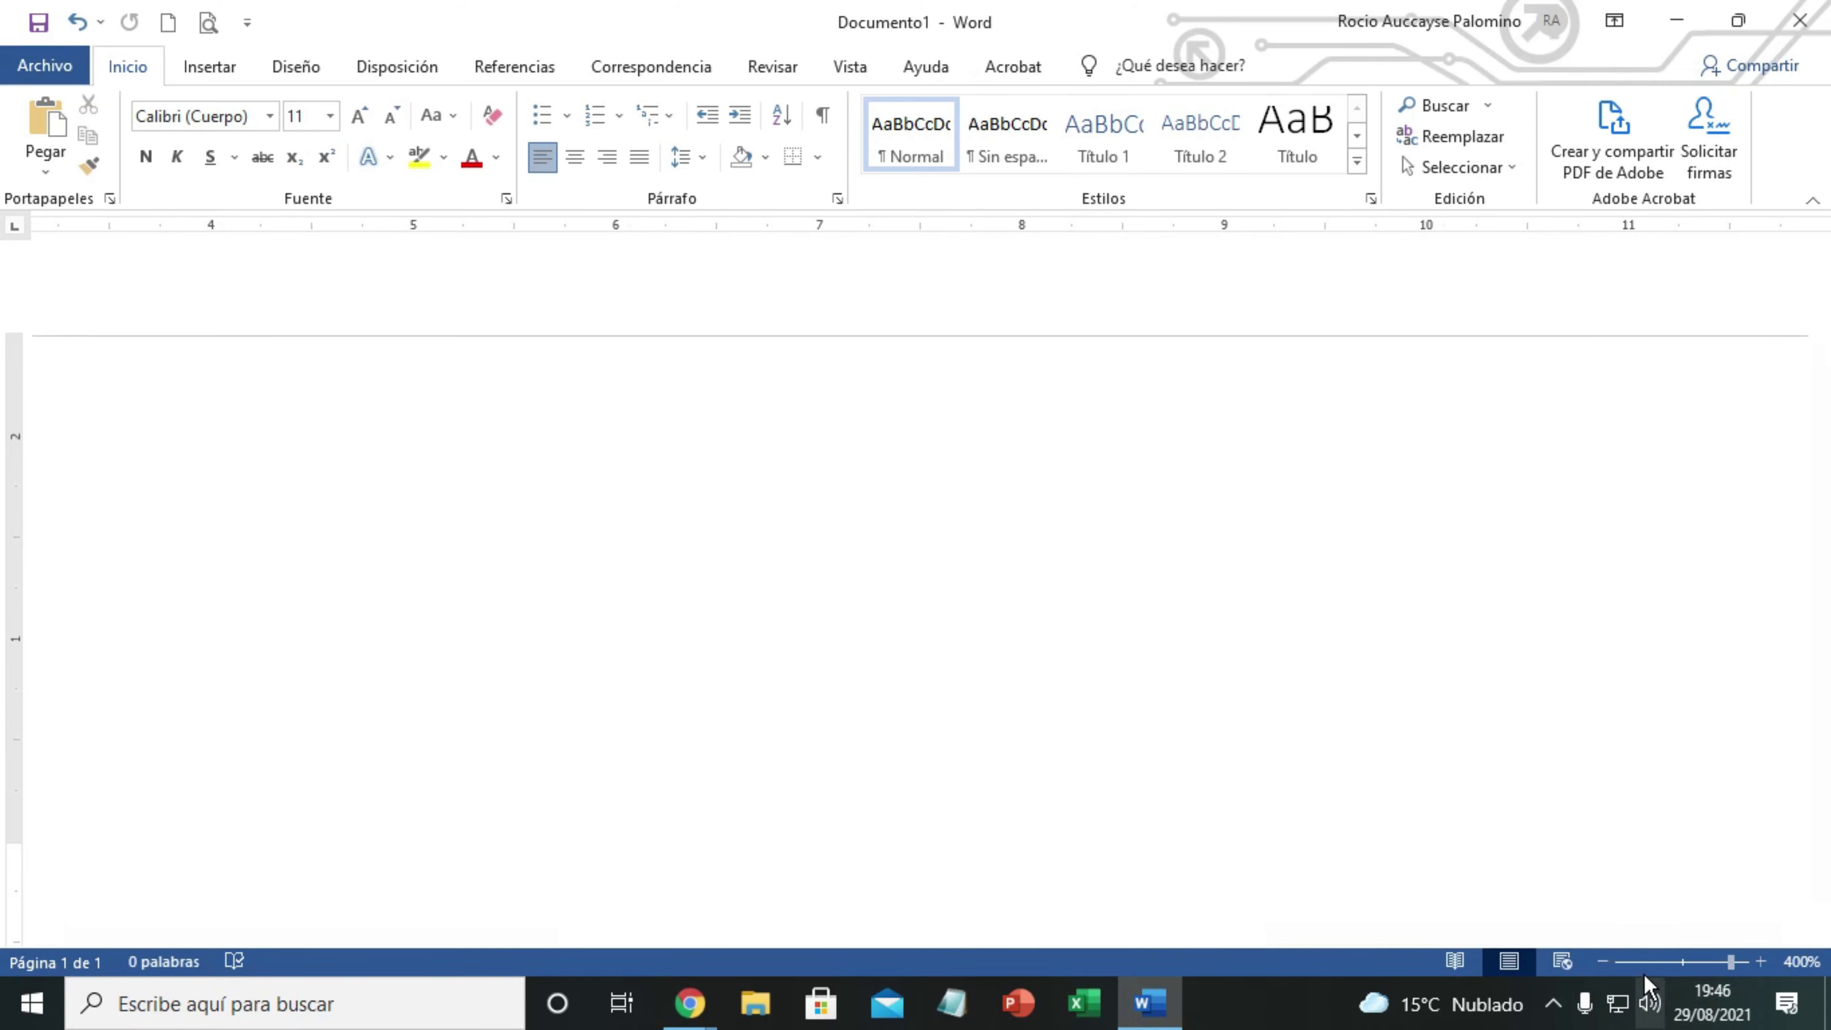
click(1691, 961)
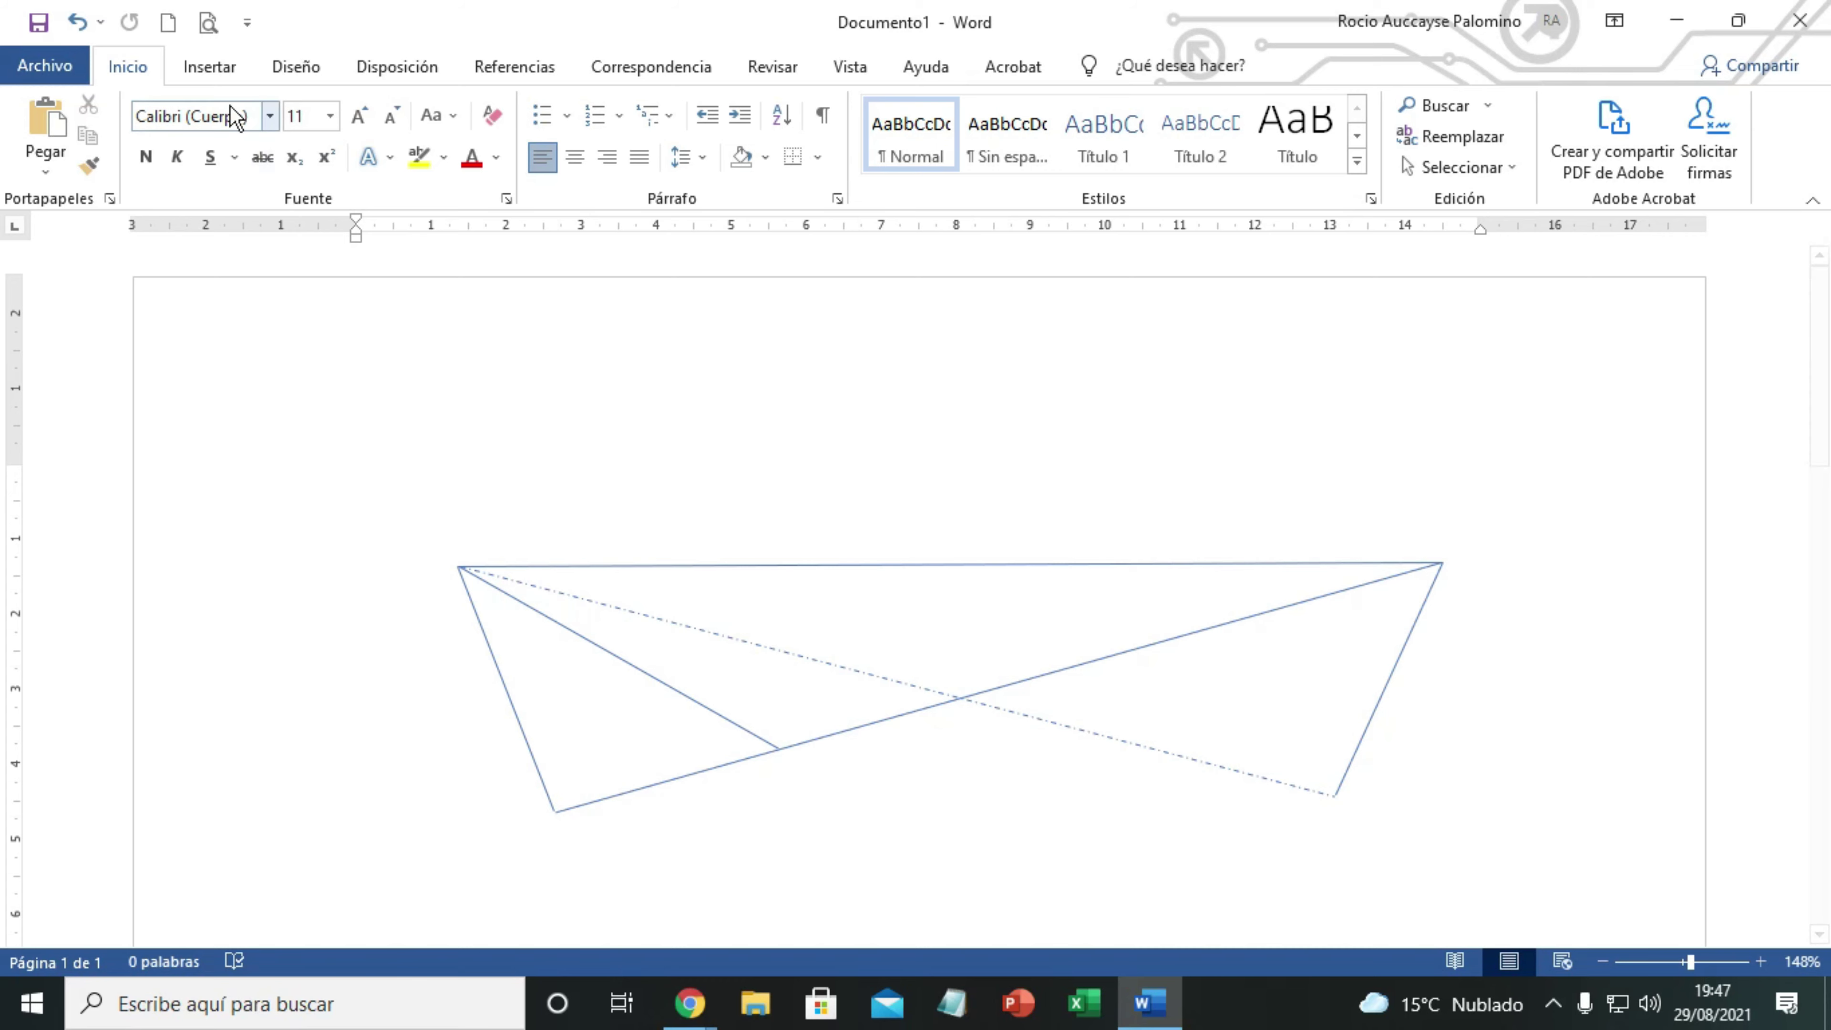
Draw a small 0.37 × 0.36 cm square and set its outline to Sin contorno.
click(213, 72)
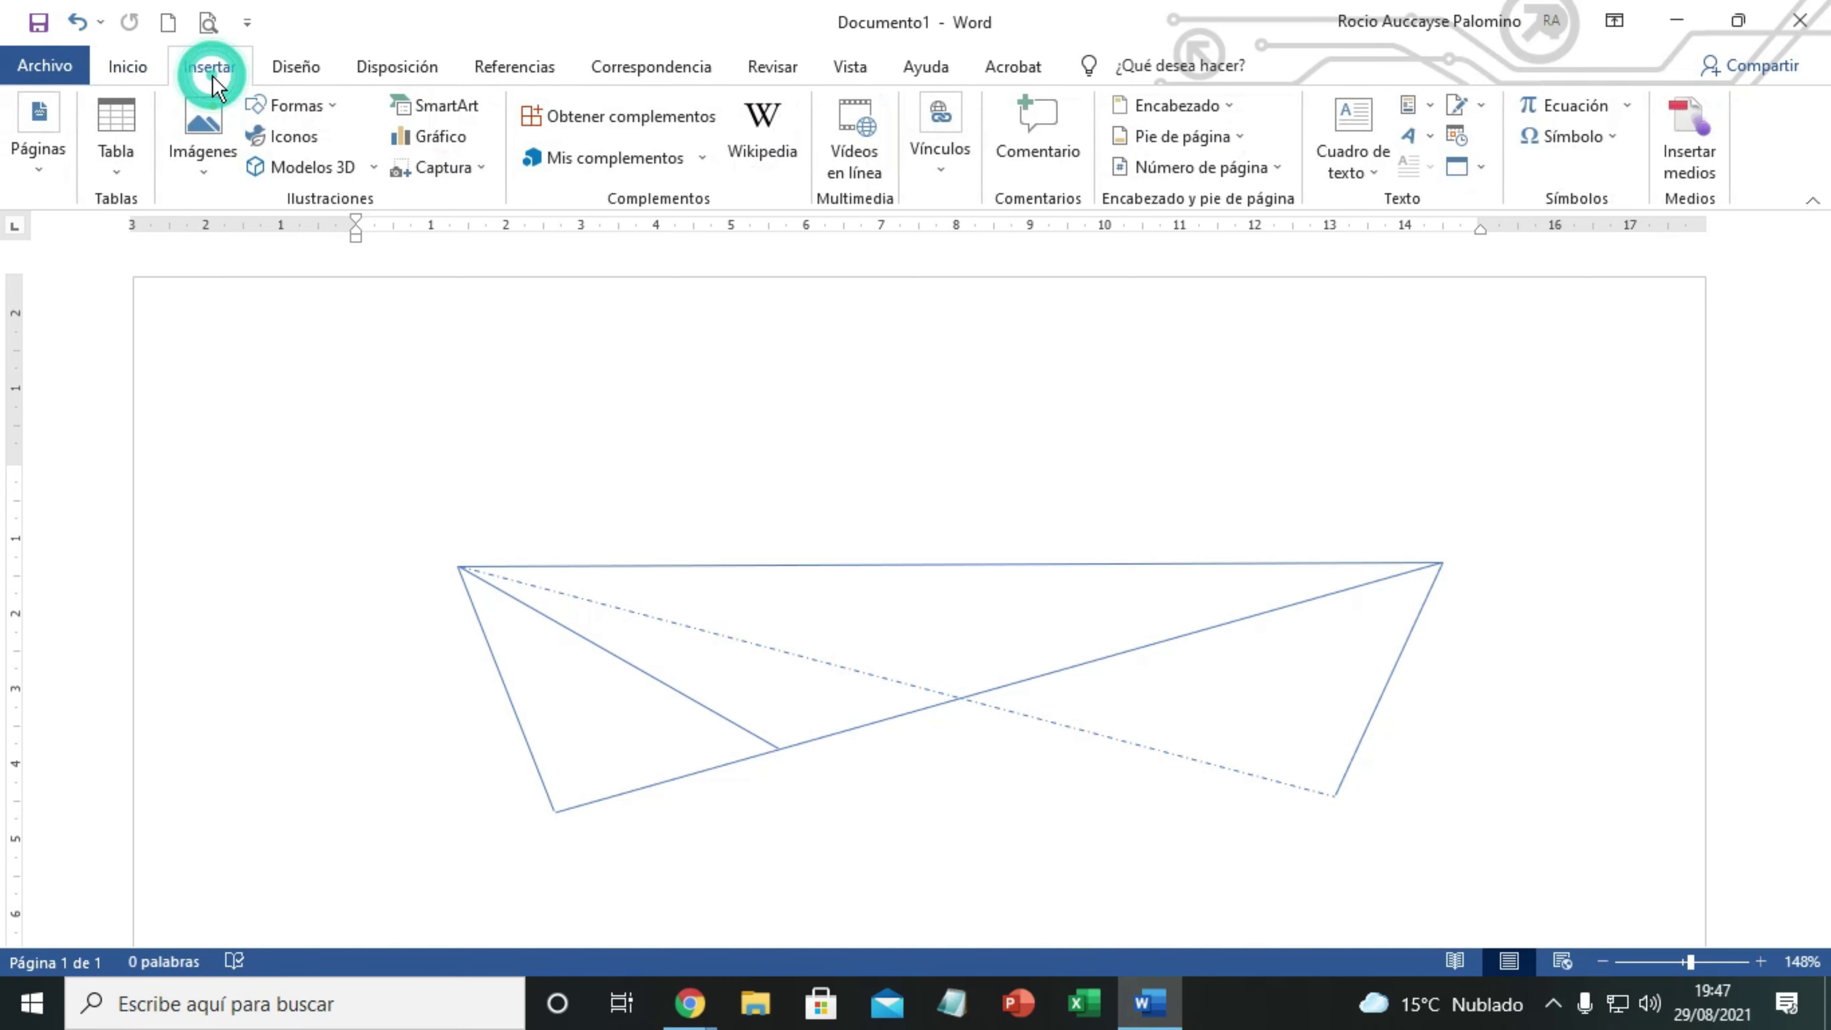
click(331, 108)
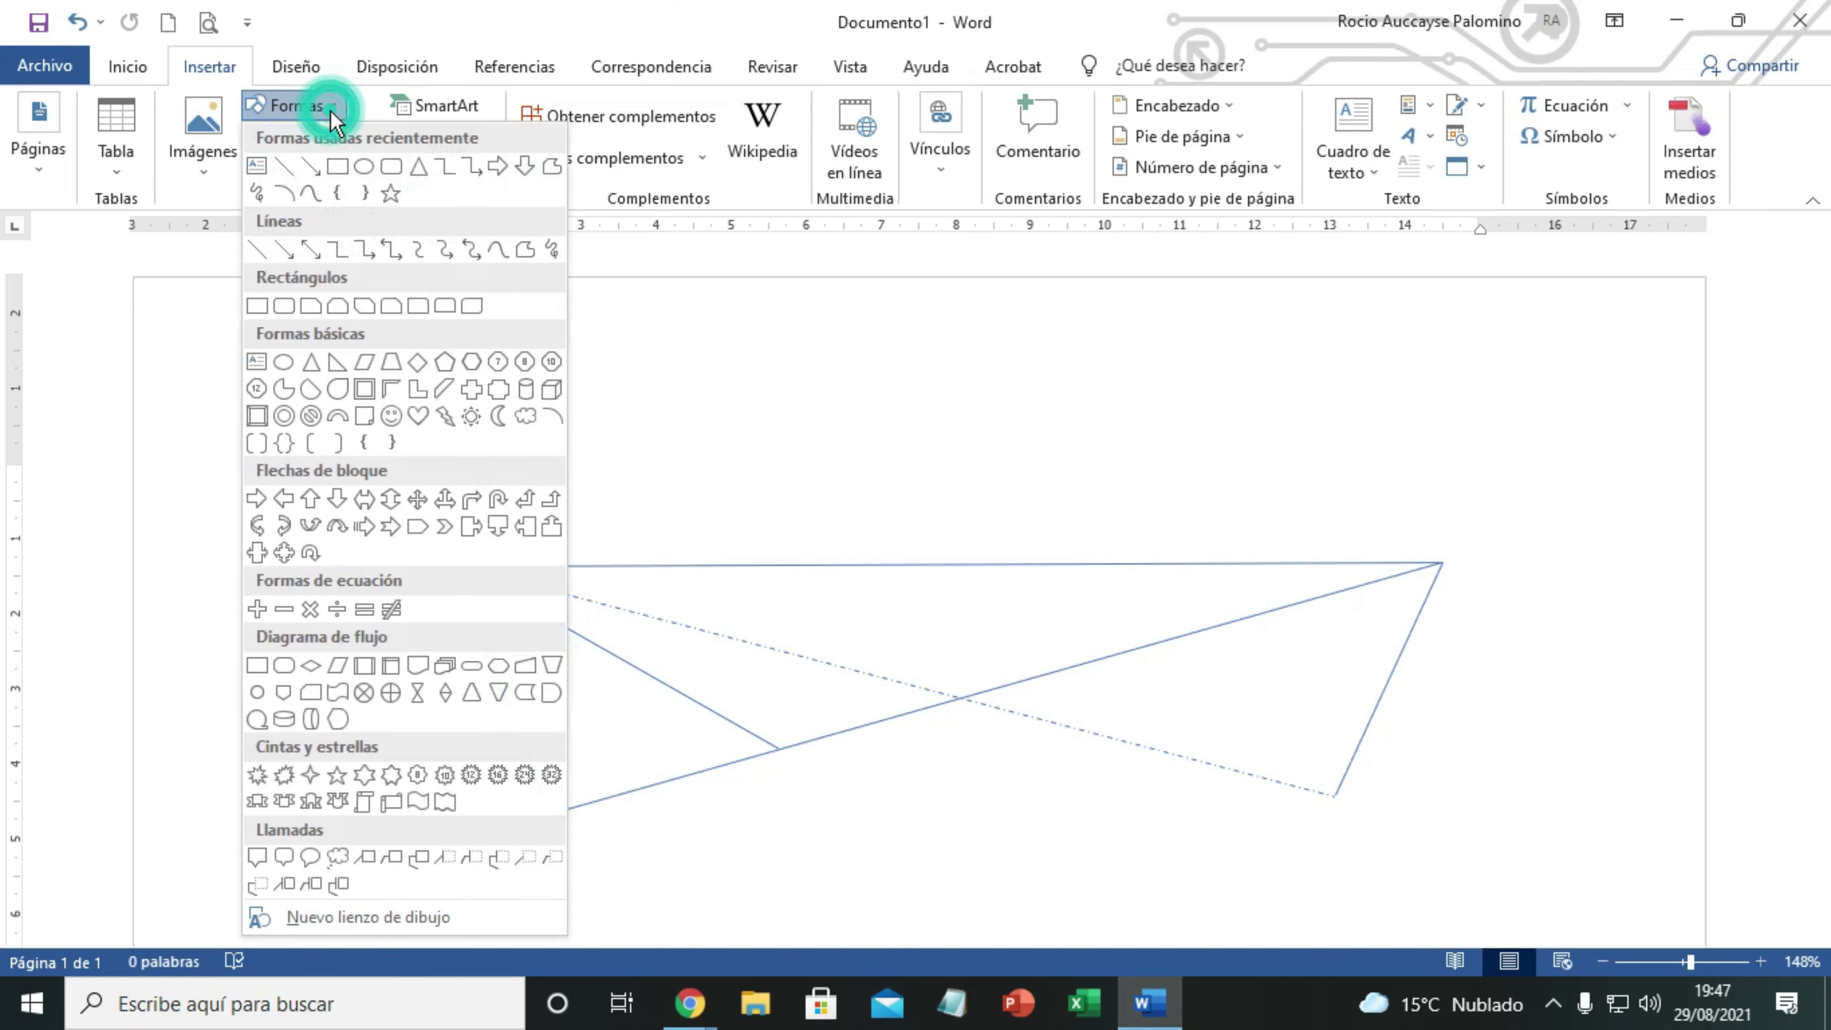
click(337, 170)
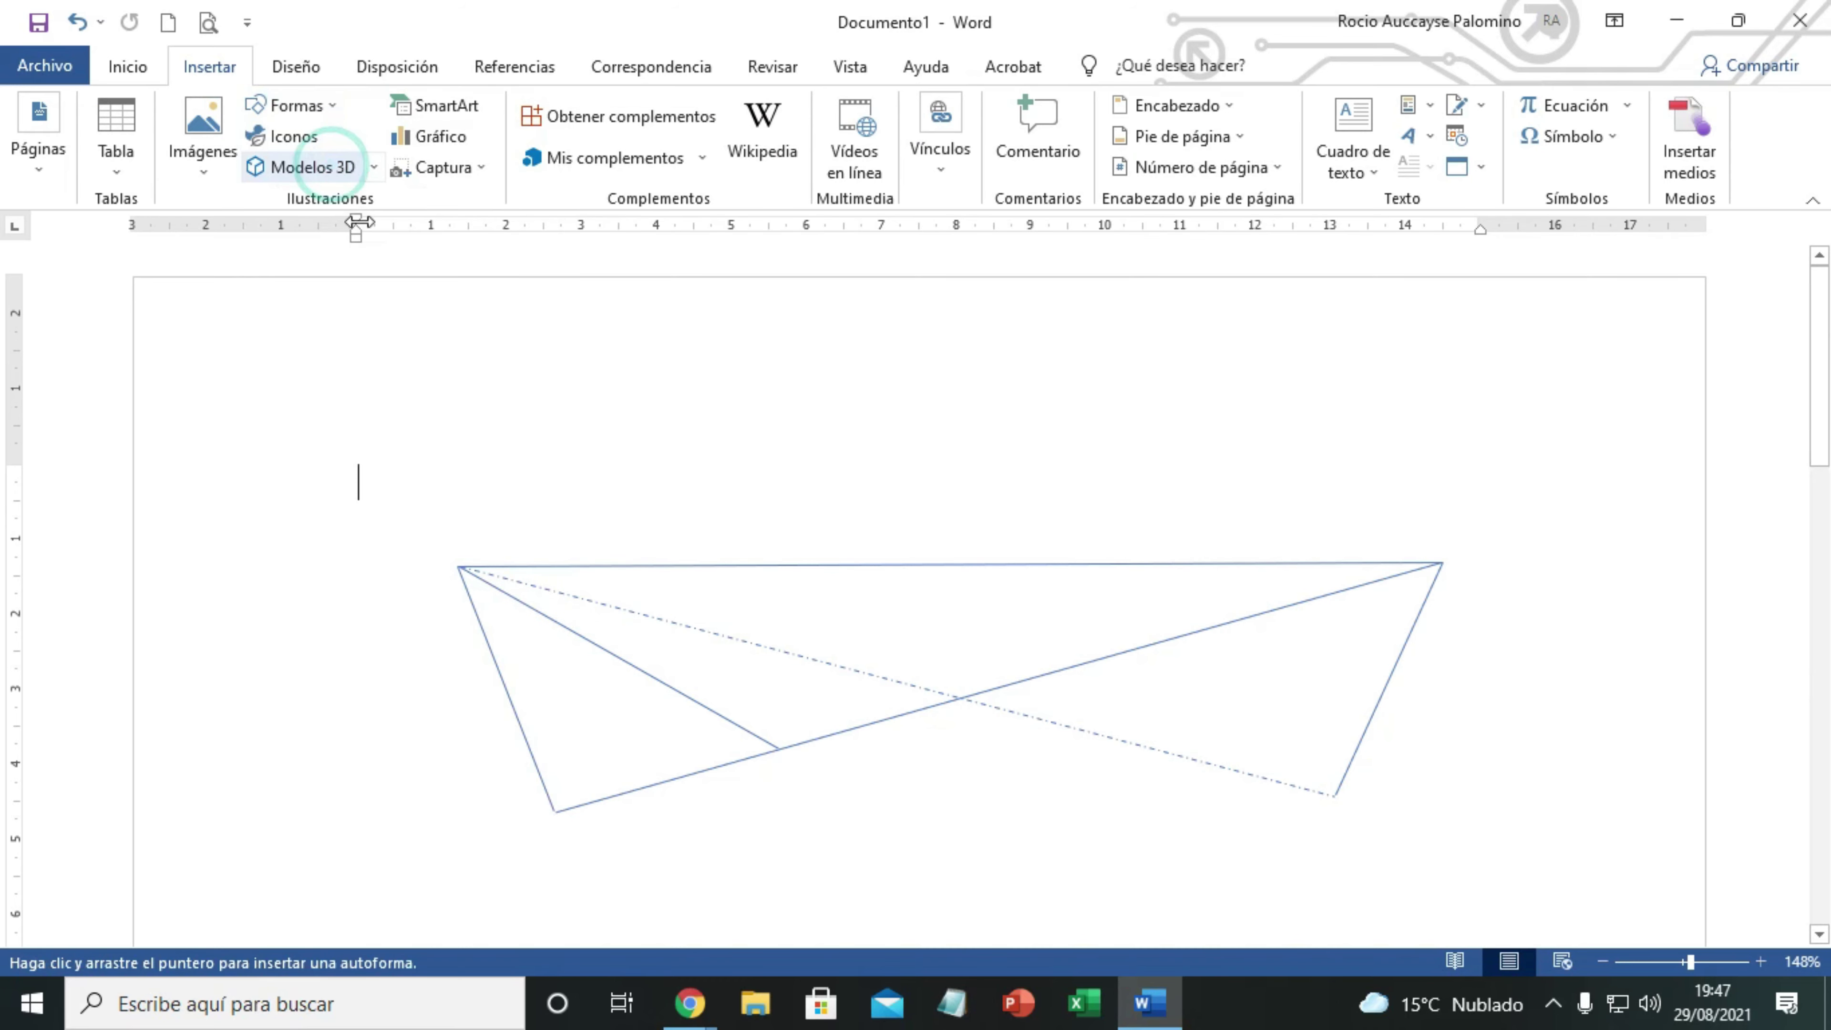
drag(373, 700, 401, 728)
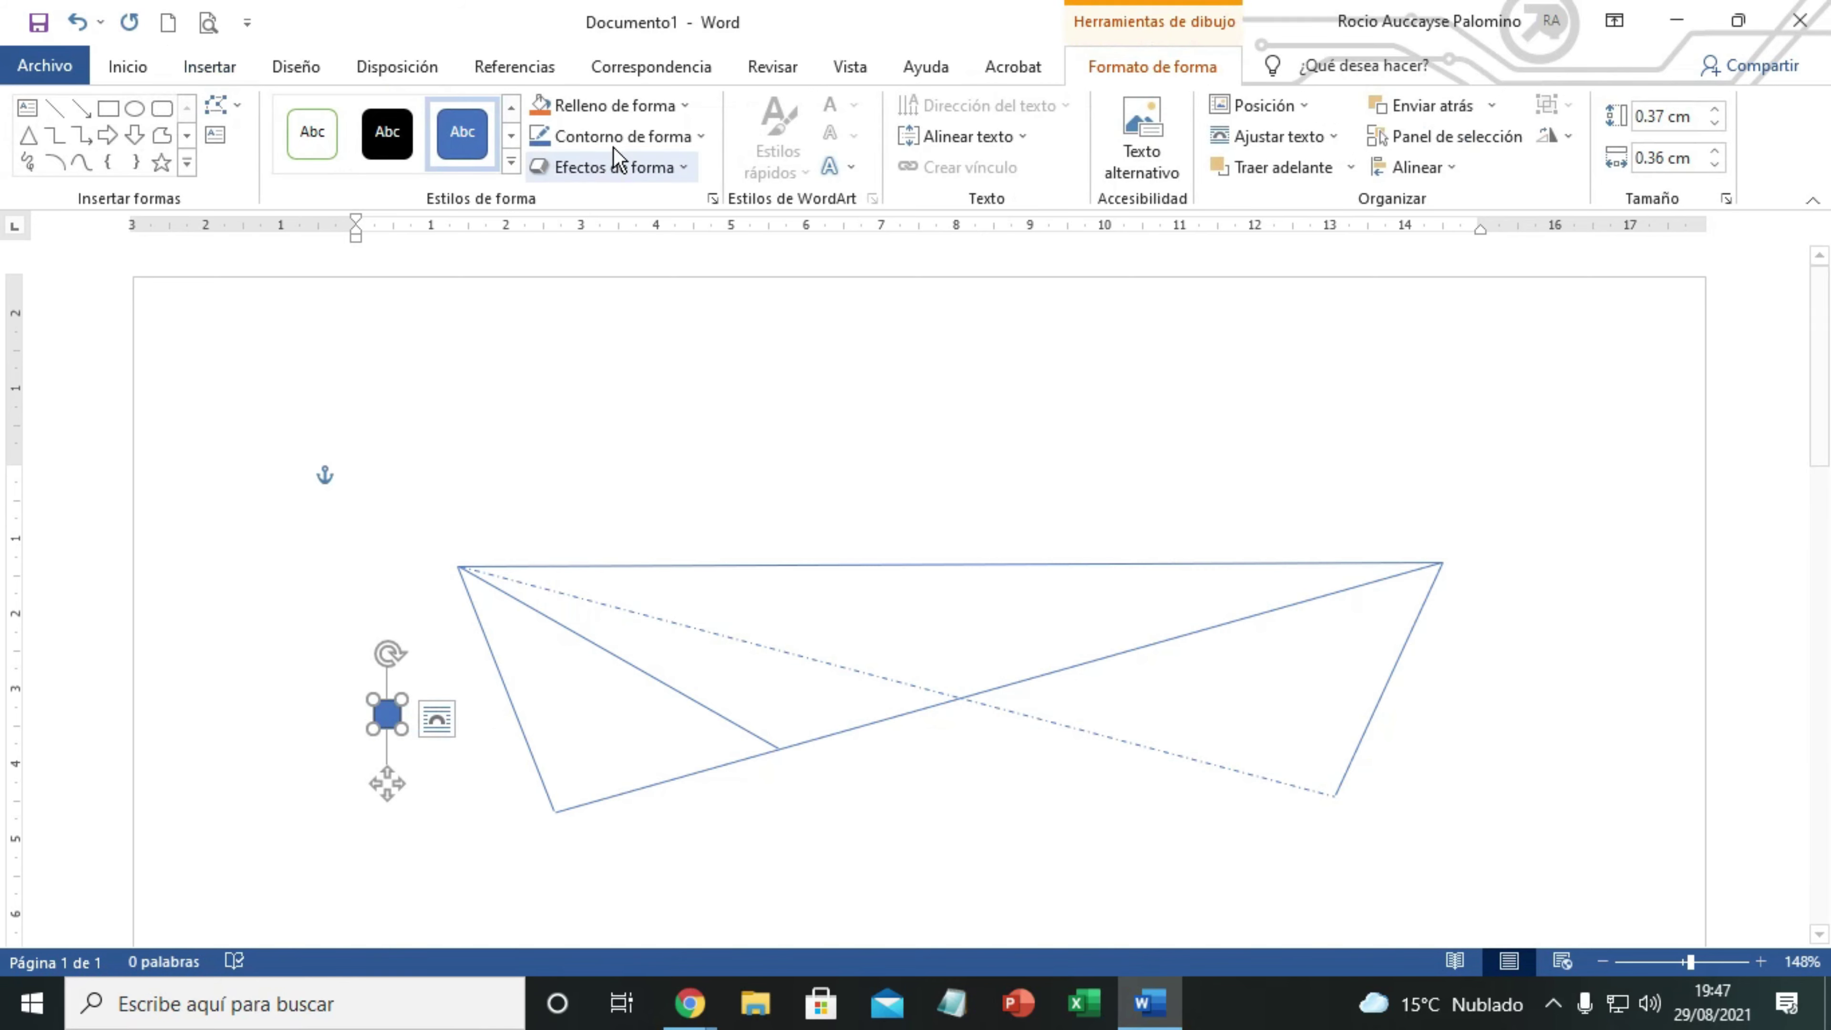
click(609, 137)
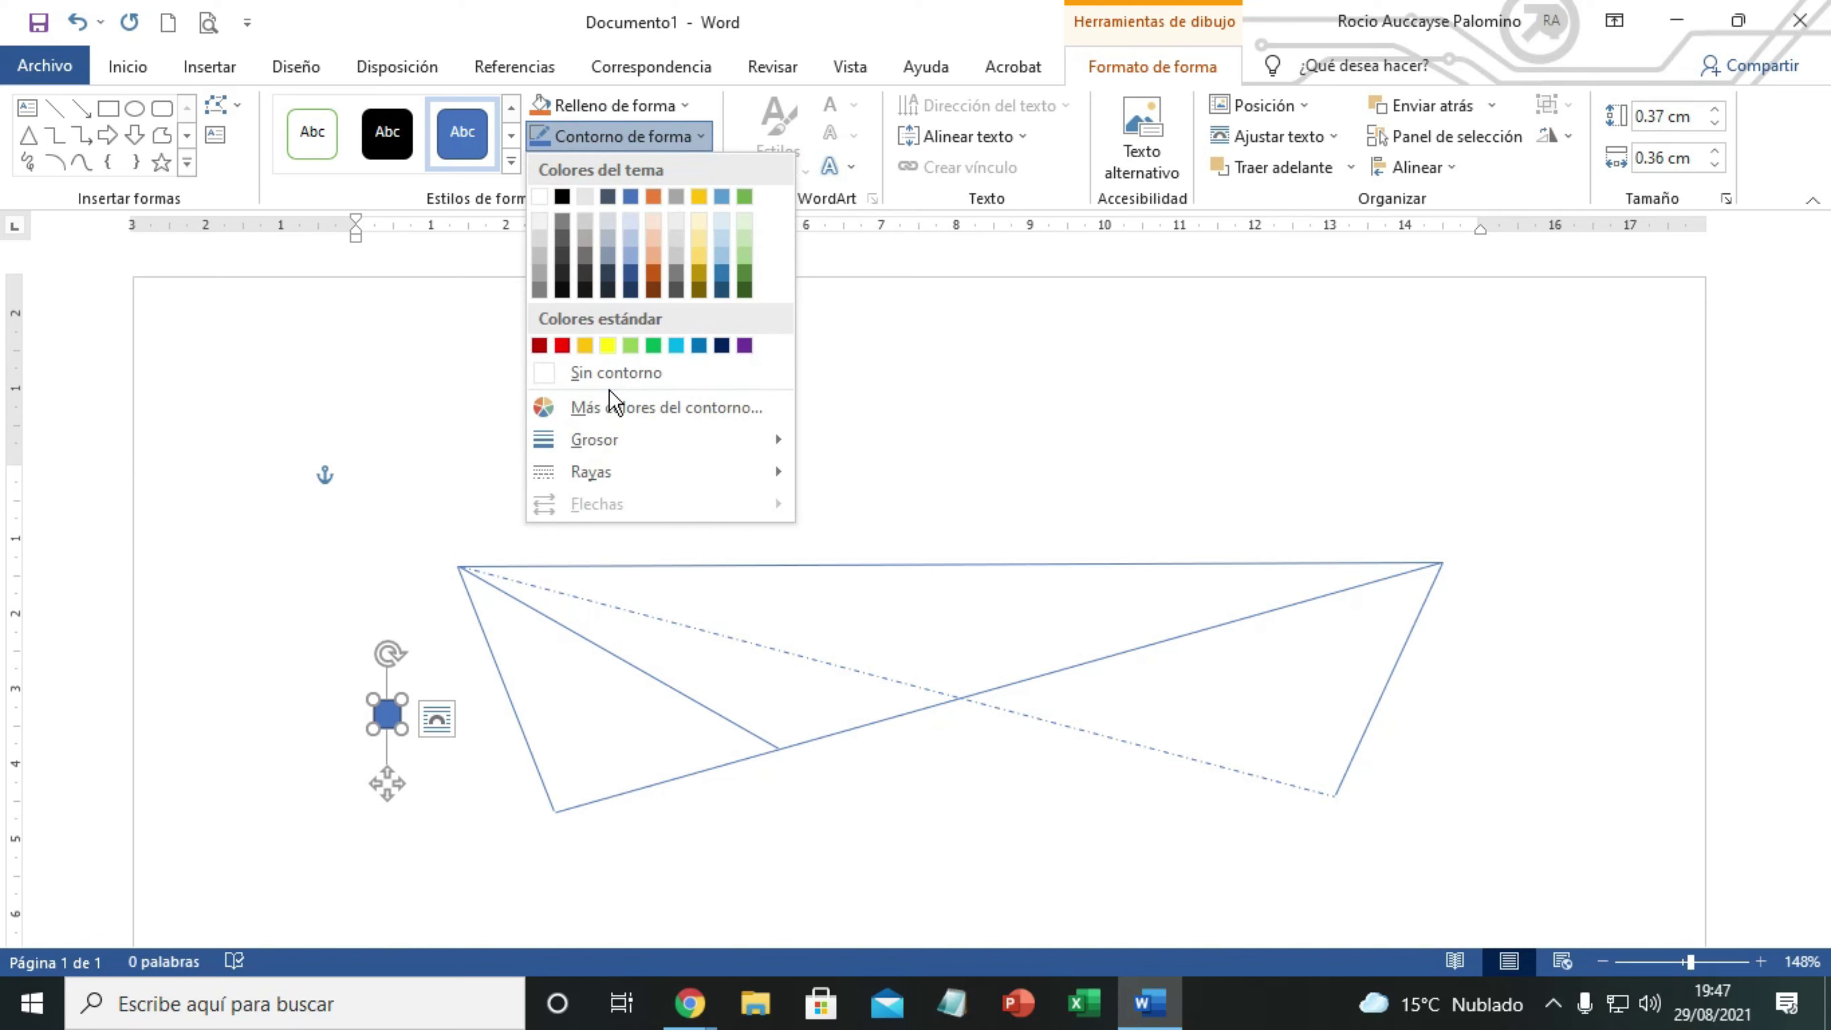
click(602, 374)
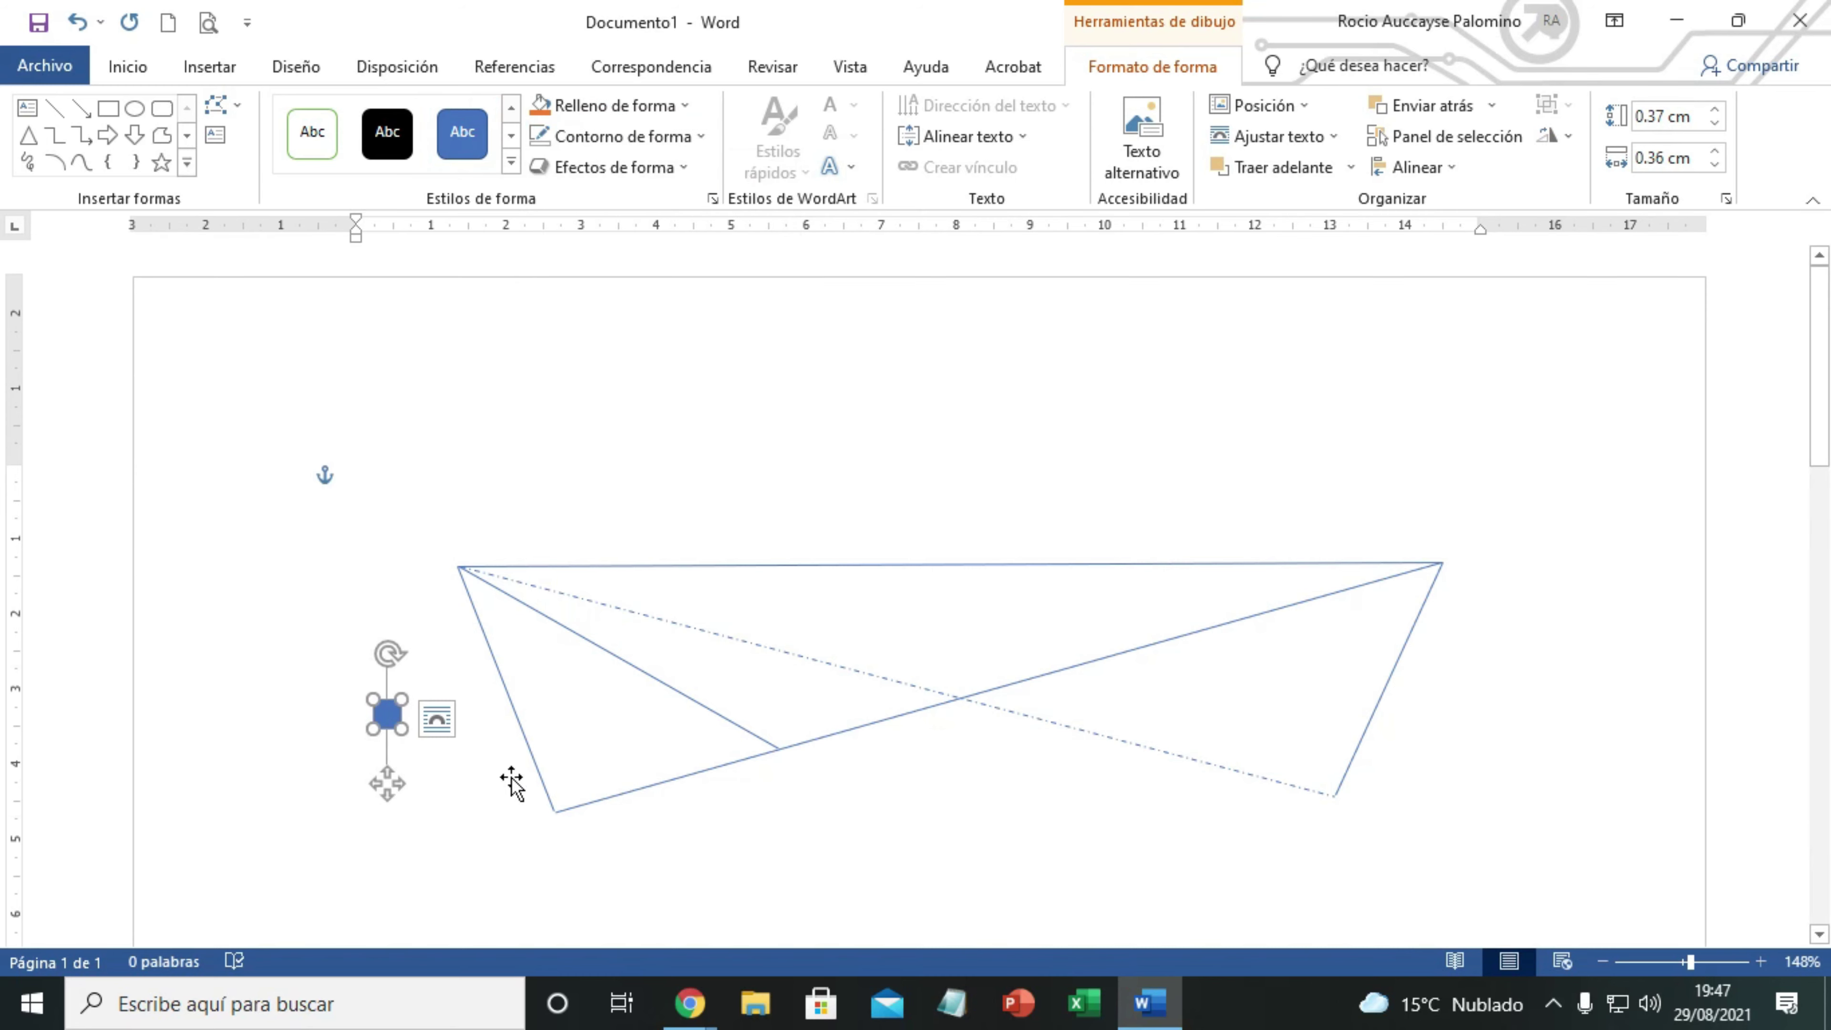
click(636, 860)
Tilt the square about 30° and move it into the bottom-left corner.
click(389, 718)
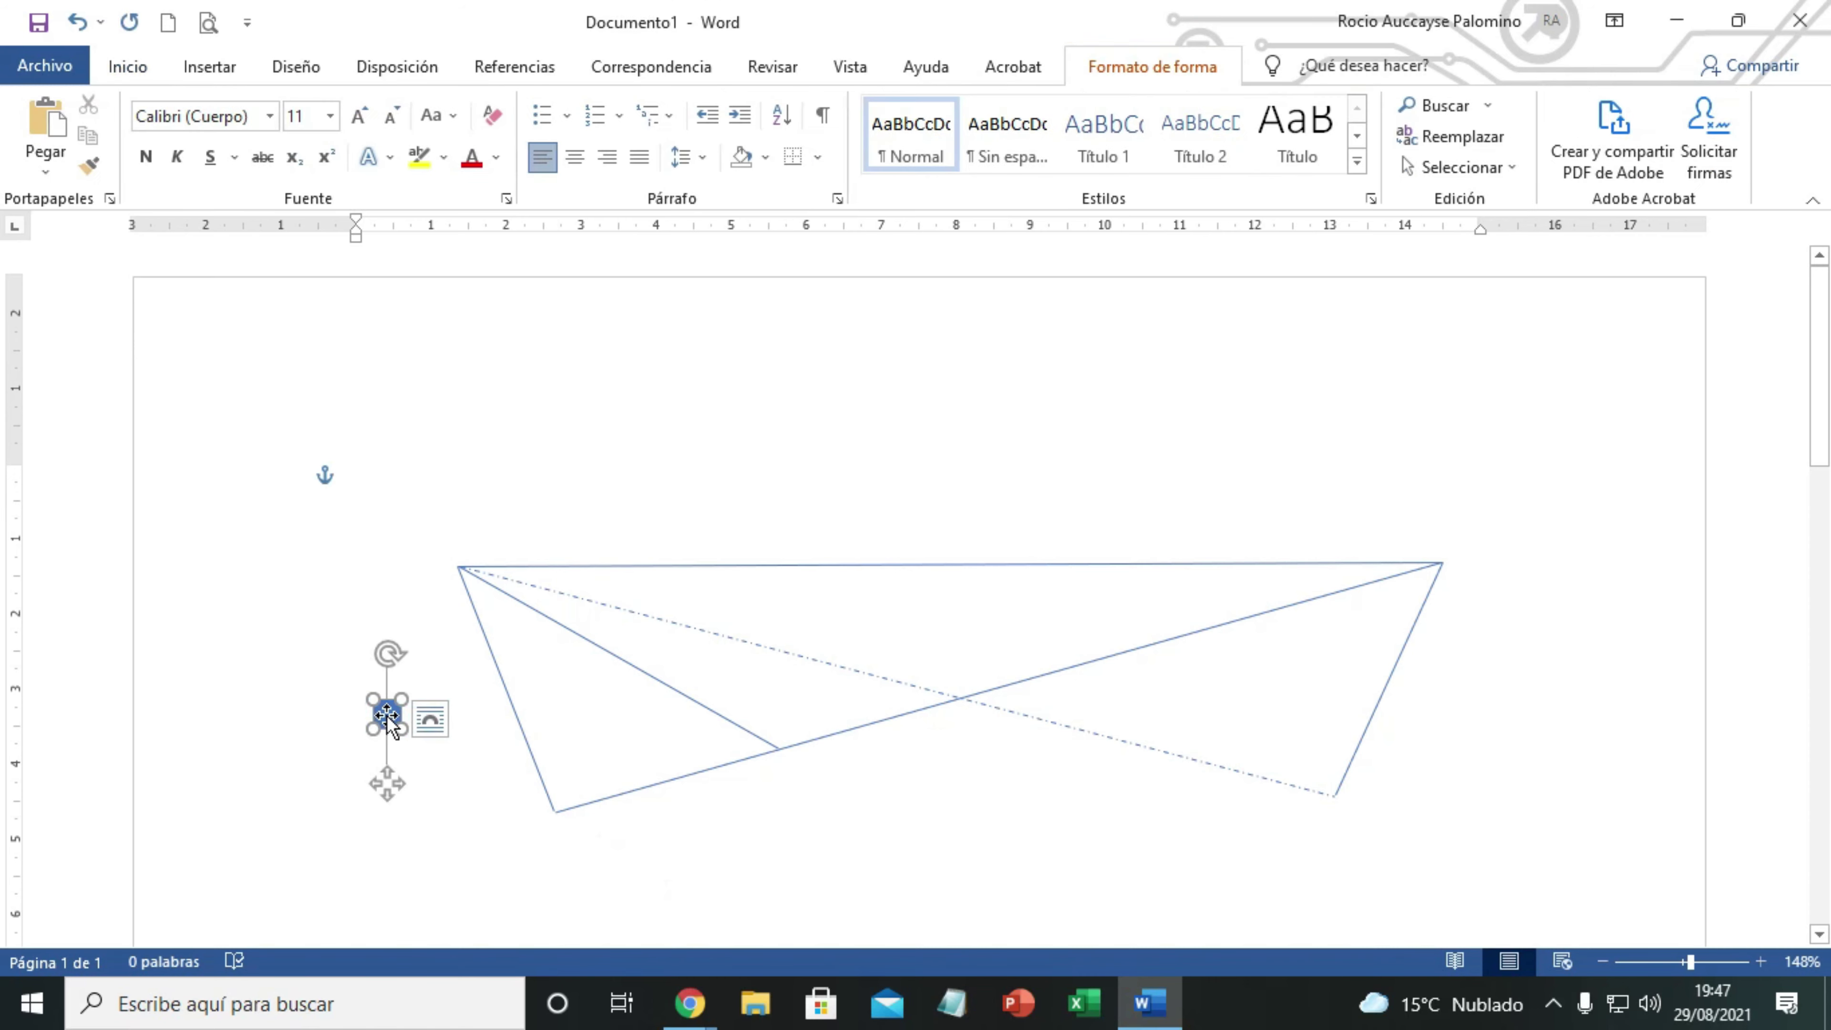
mouse_move(389, 654)
mouse_down()
mouse_move(363, 660)
mouse_move(495, 741)
mouse_up()
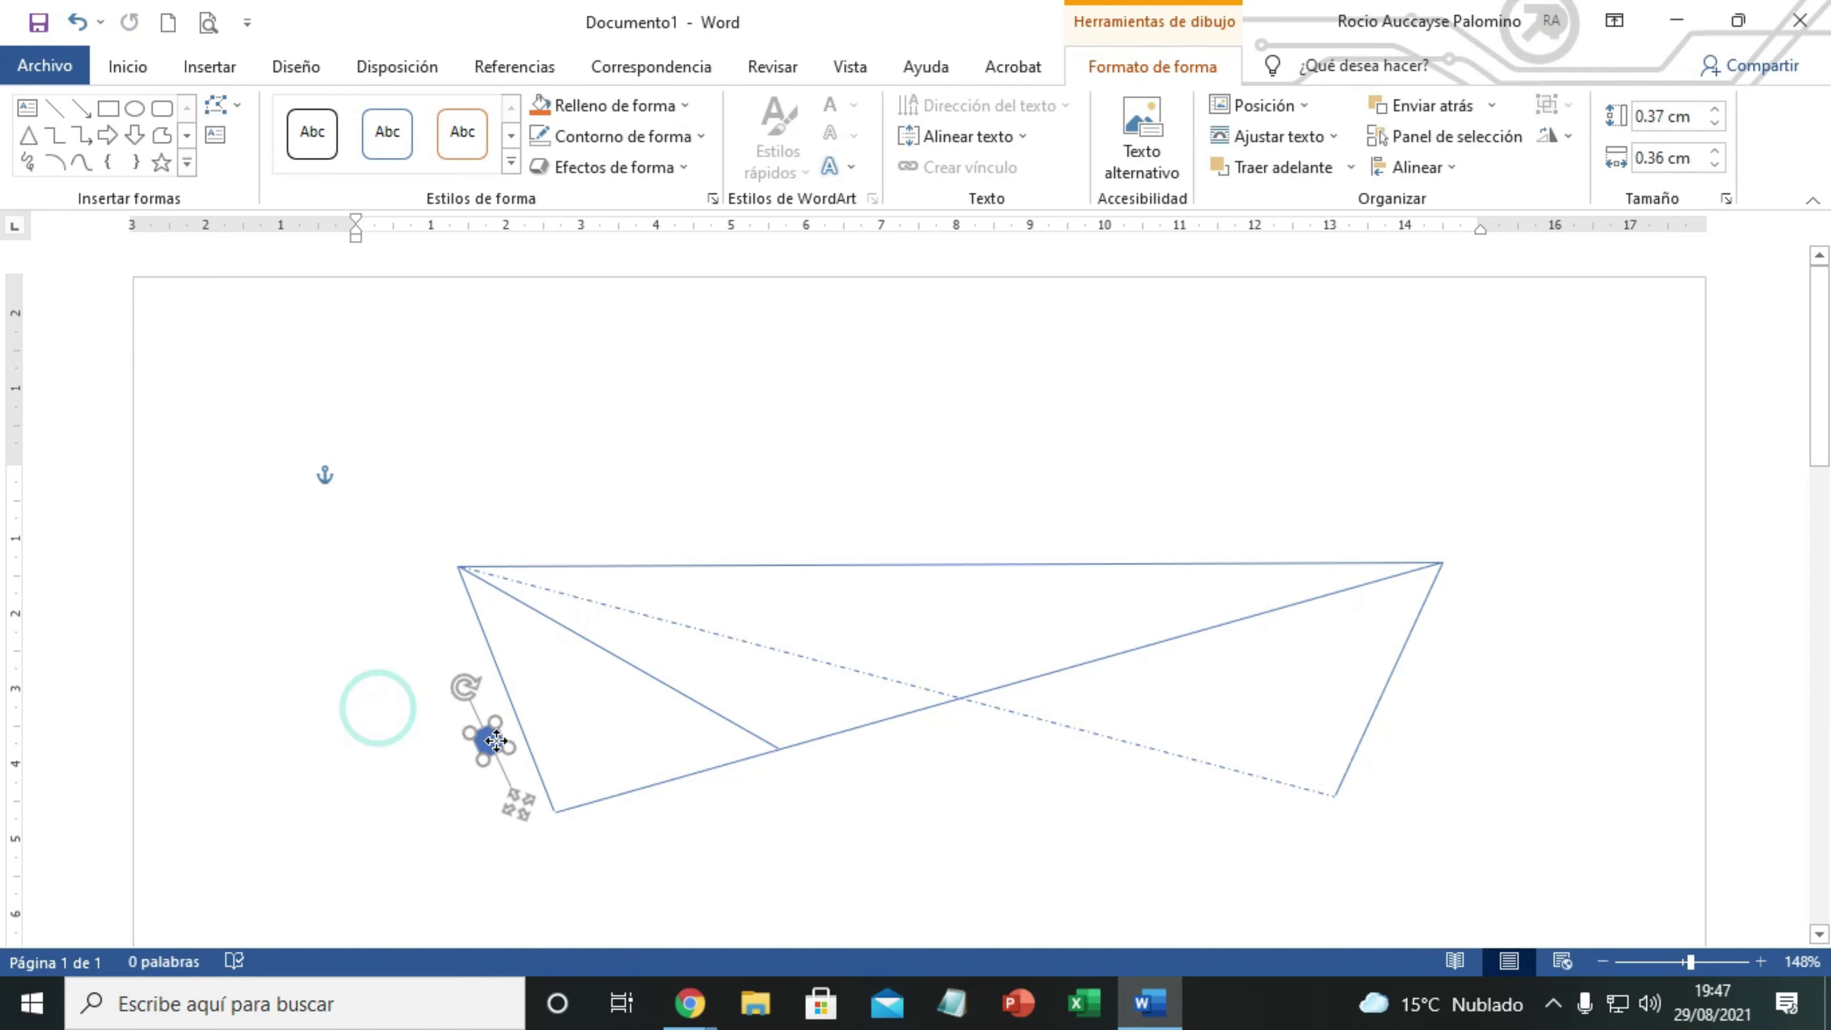
drag(495, 741, 565, 770)
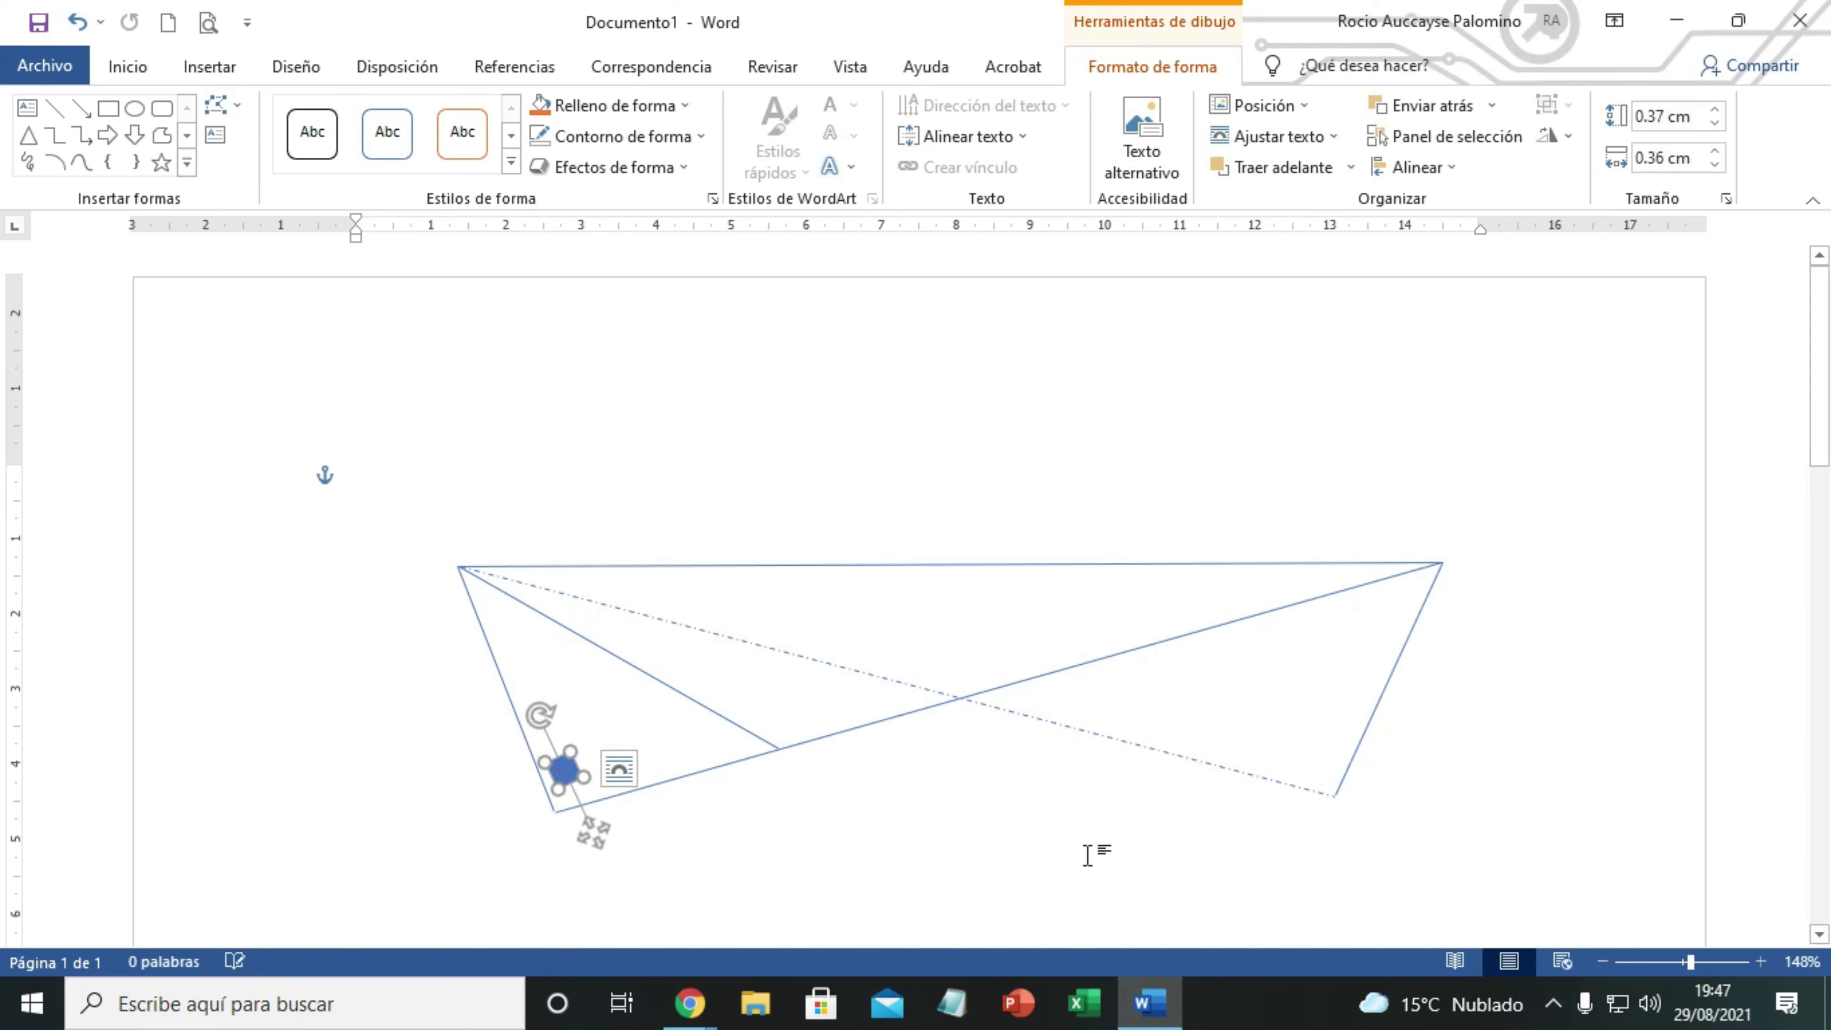
click(1761, 961)
Rotate the square to match the corner's edges and seat it flush in the lower-left vertex.
click(1762, 962)
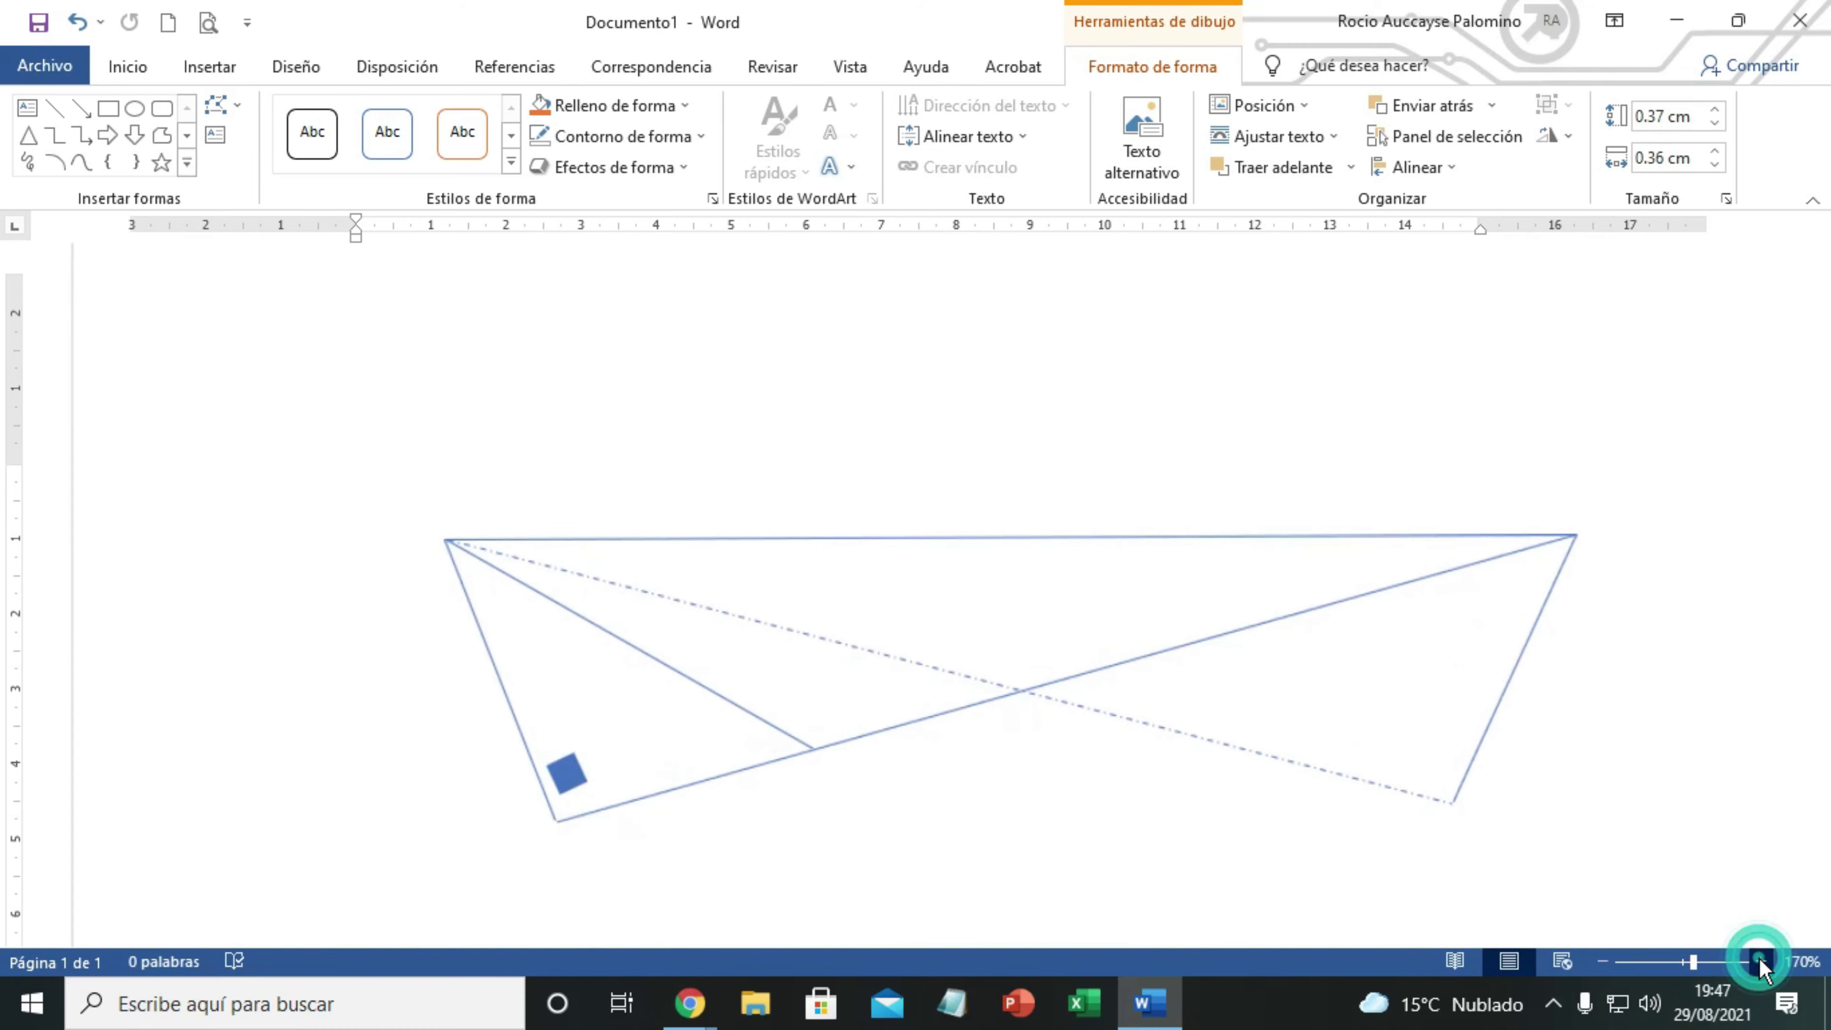
click(1762, 961)
click(1761, 962)
click(1761, 961)
click(1762, 962)
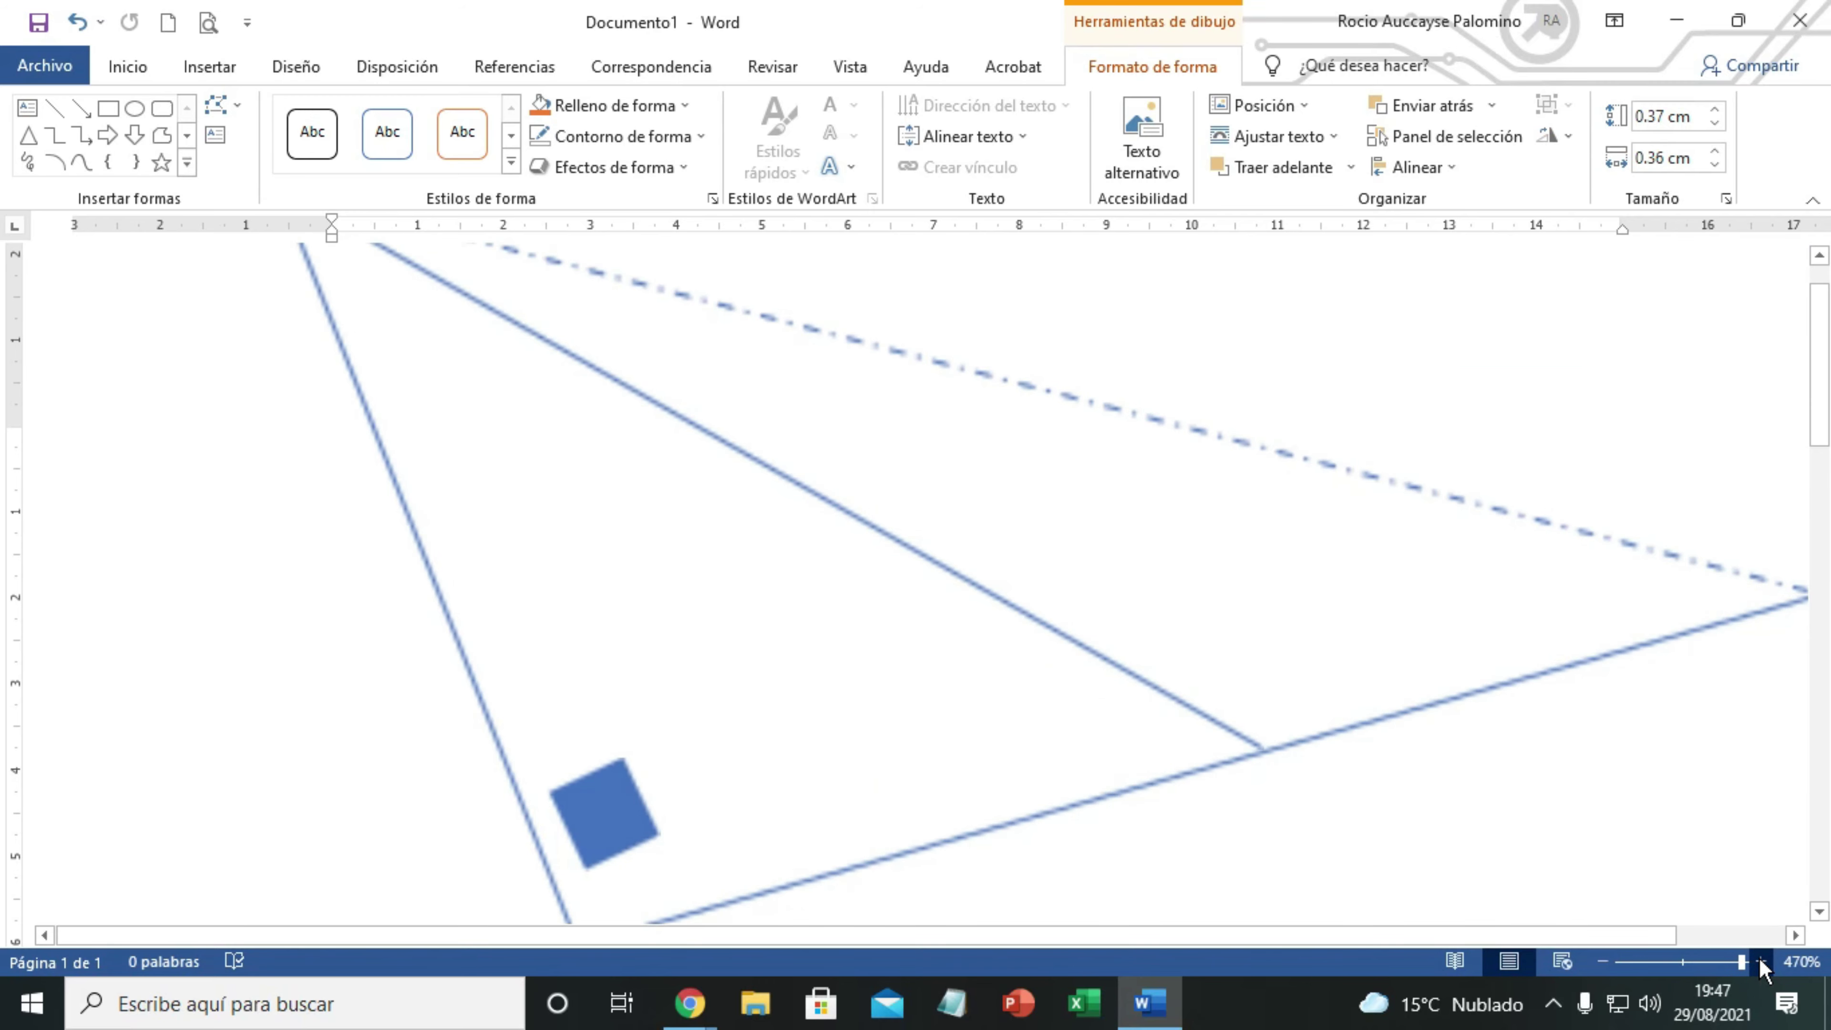
click(1761, 962)
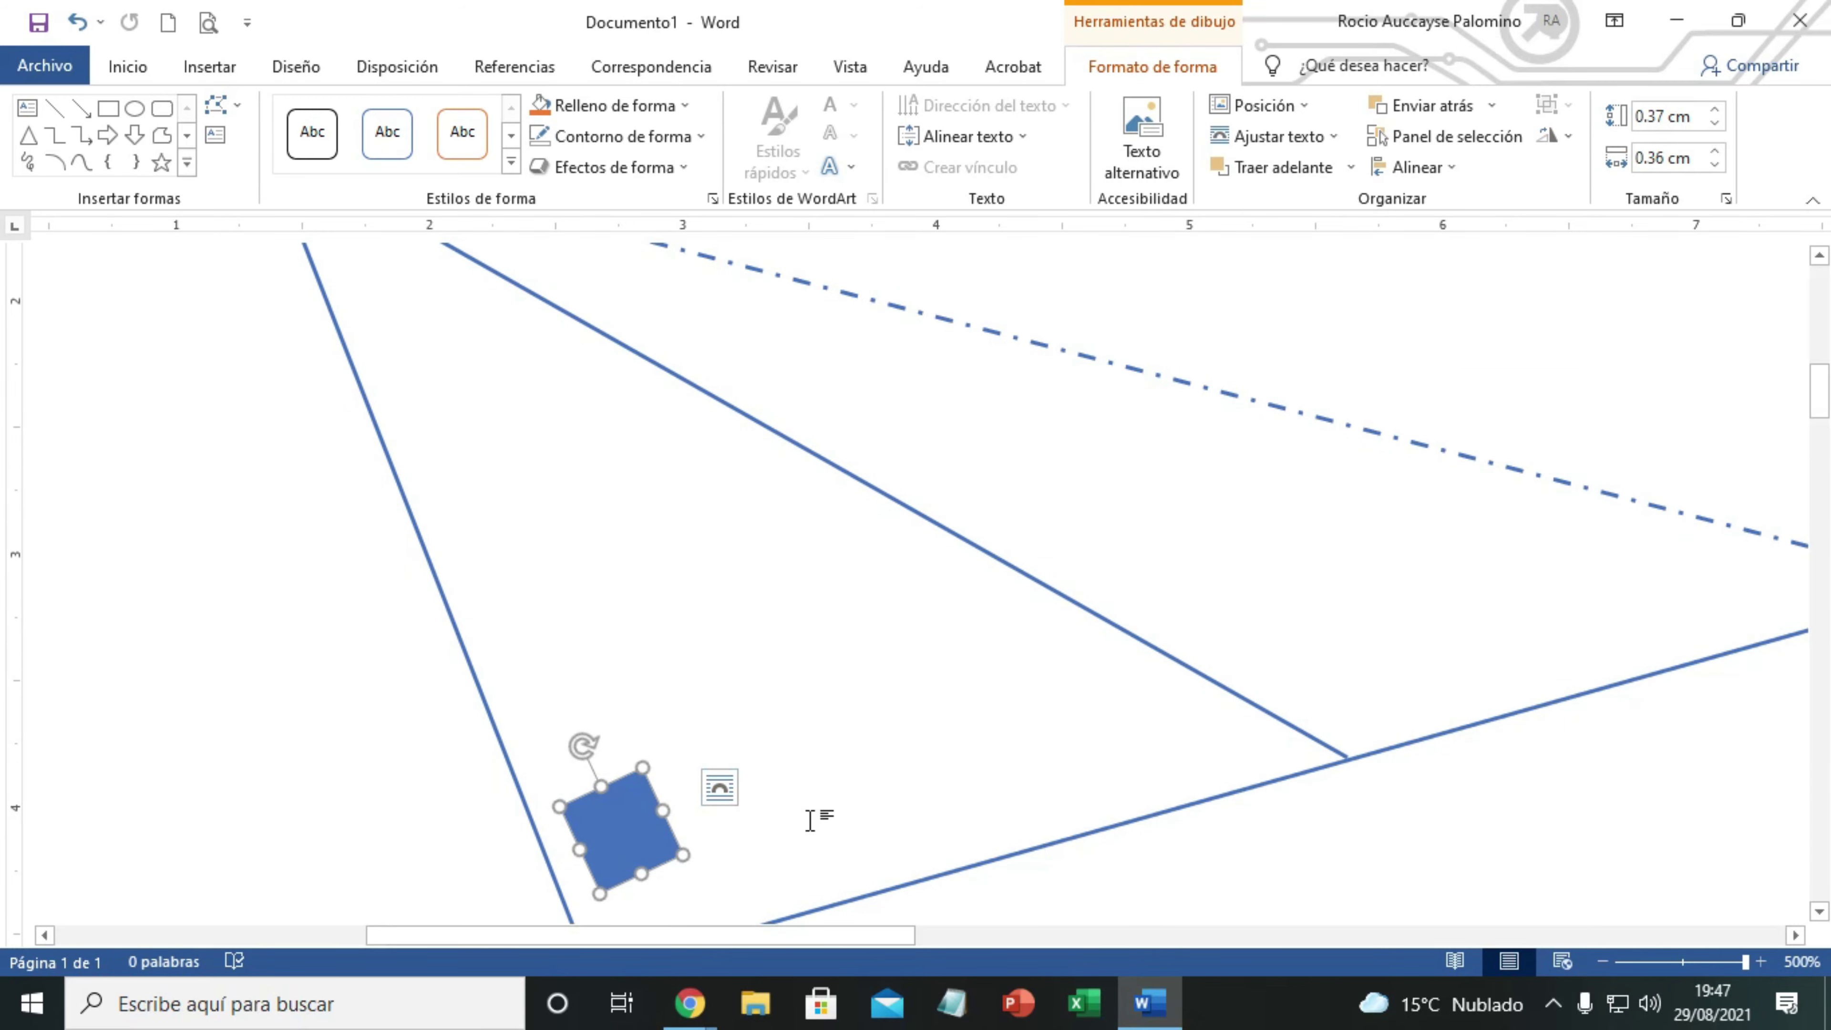
scroll(813, 815, down, 4)
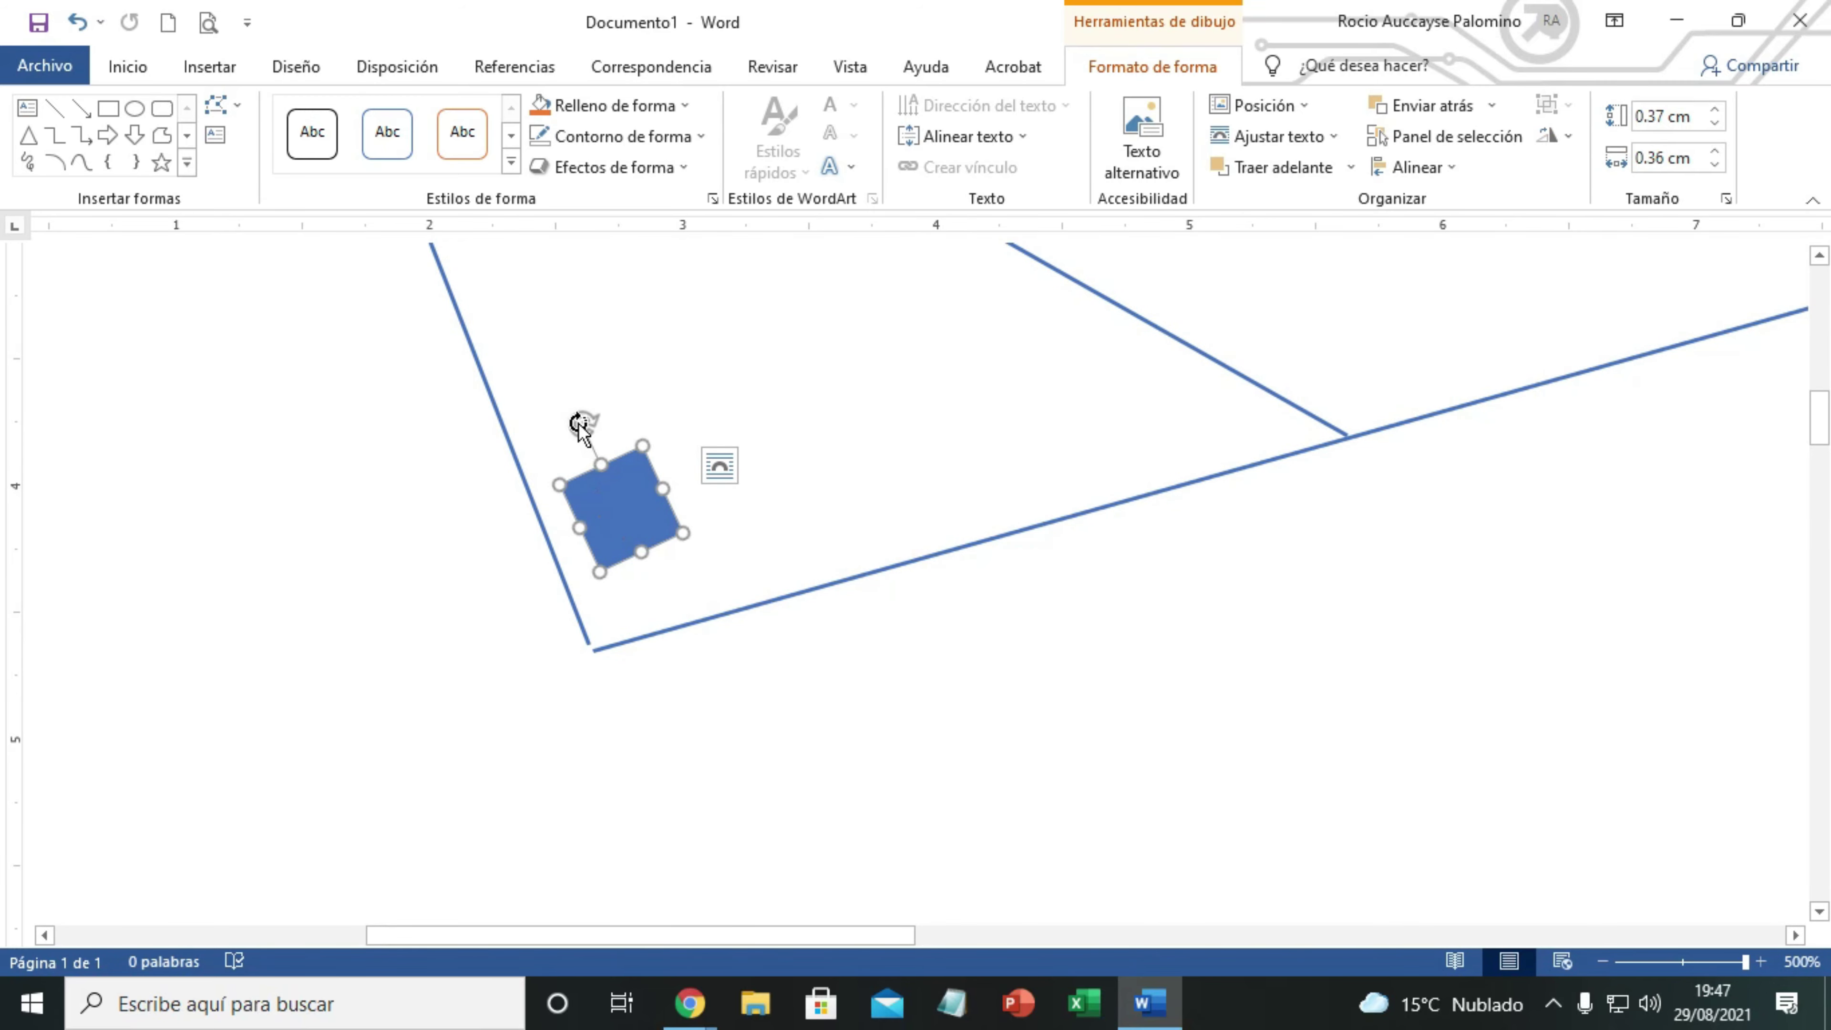
drag(580, 424, 592, 419)
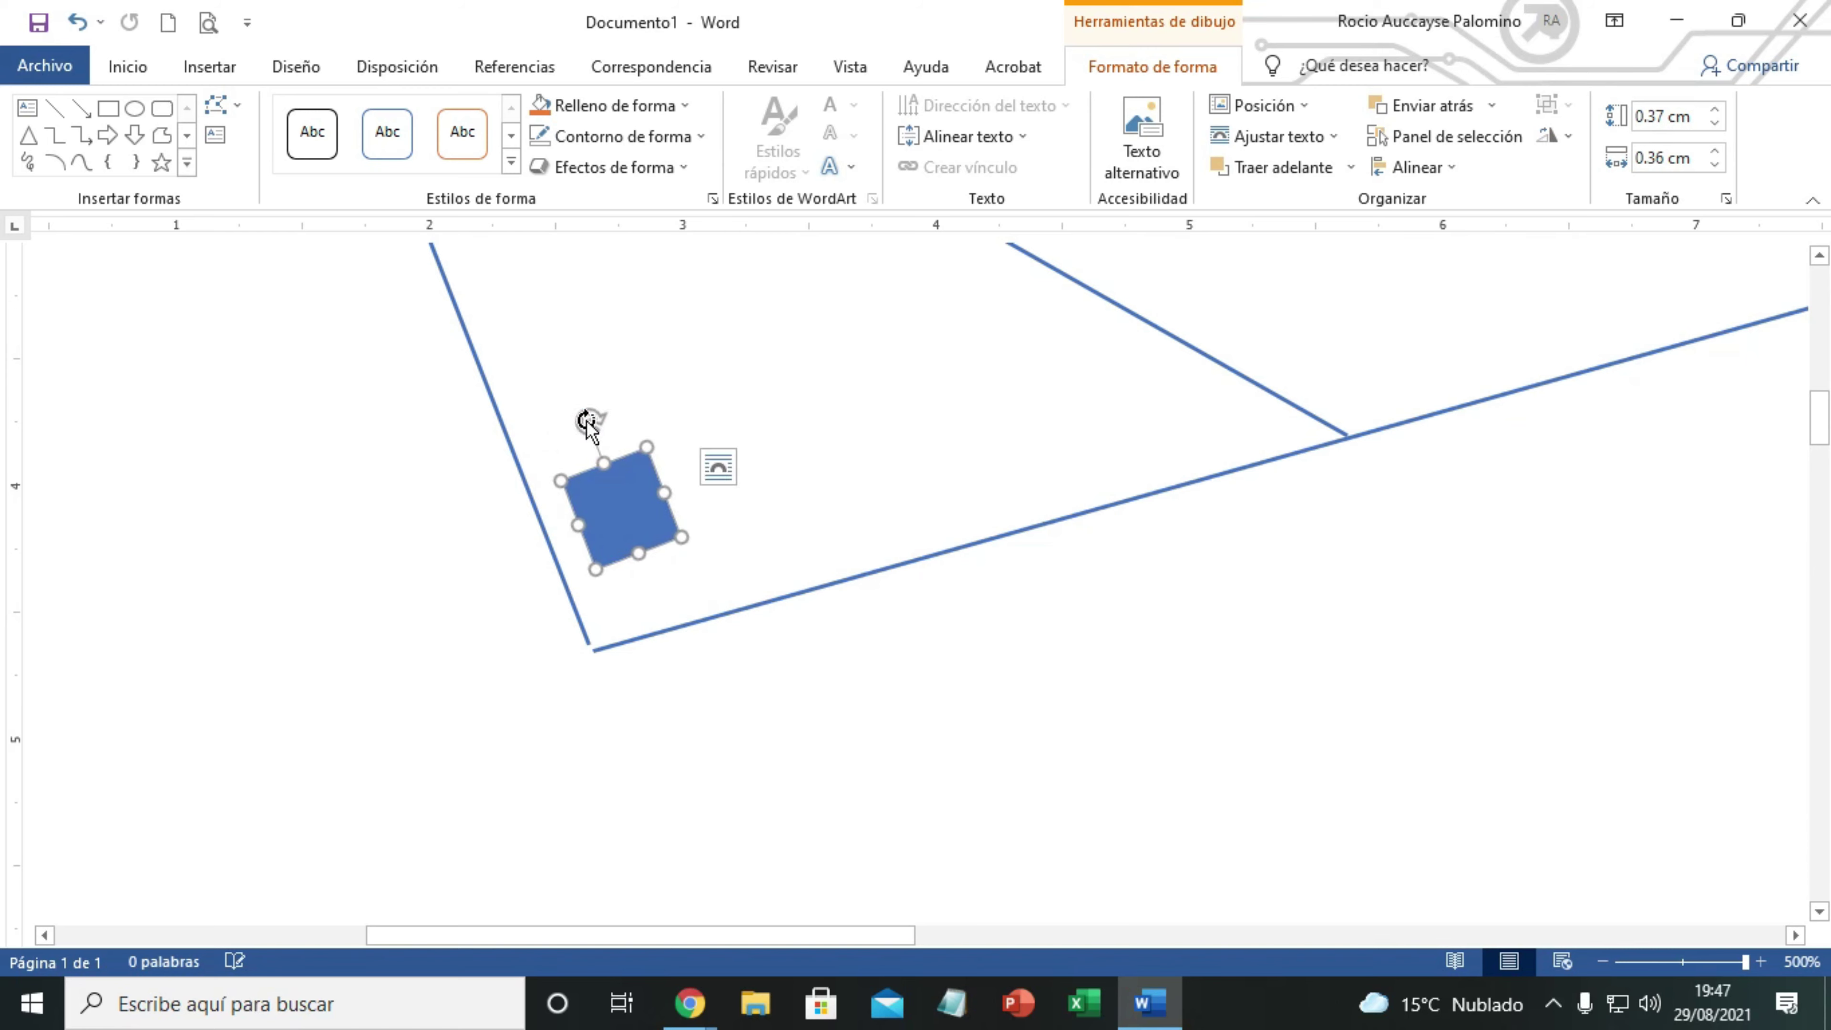
drag(599, 518, 595, 596)
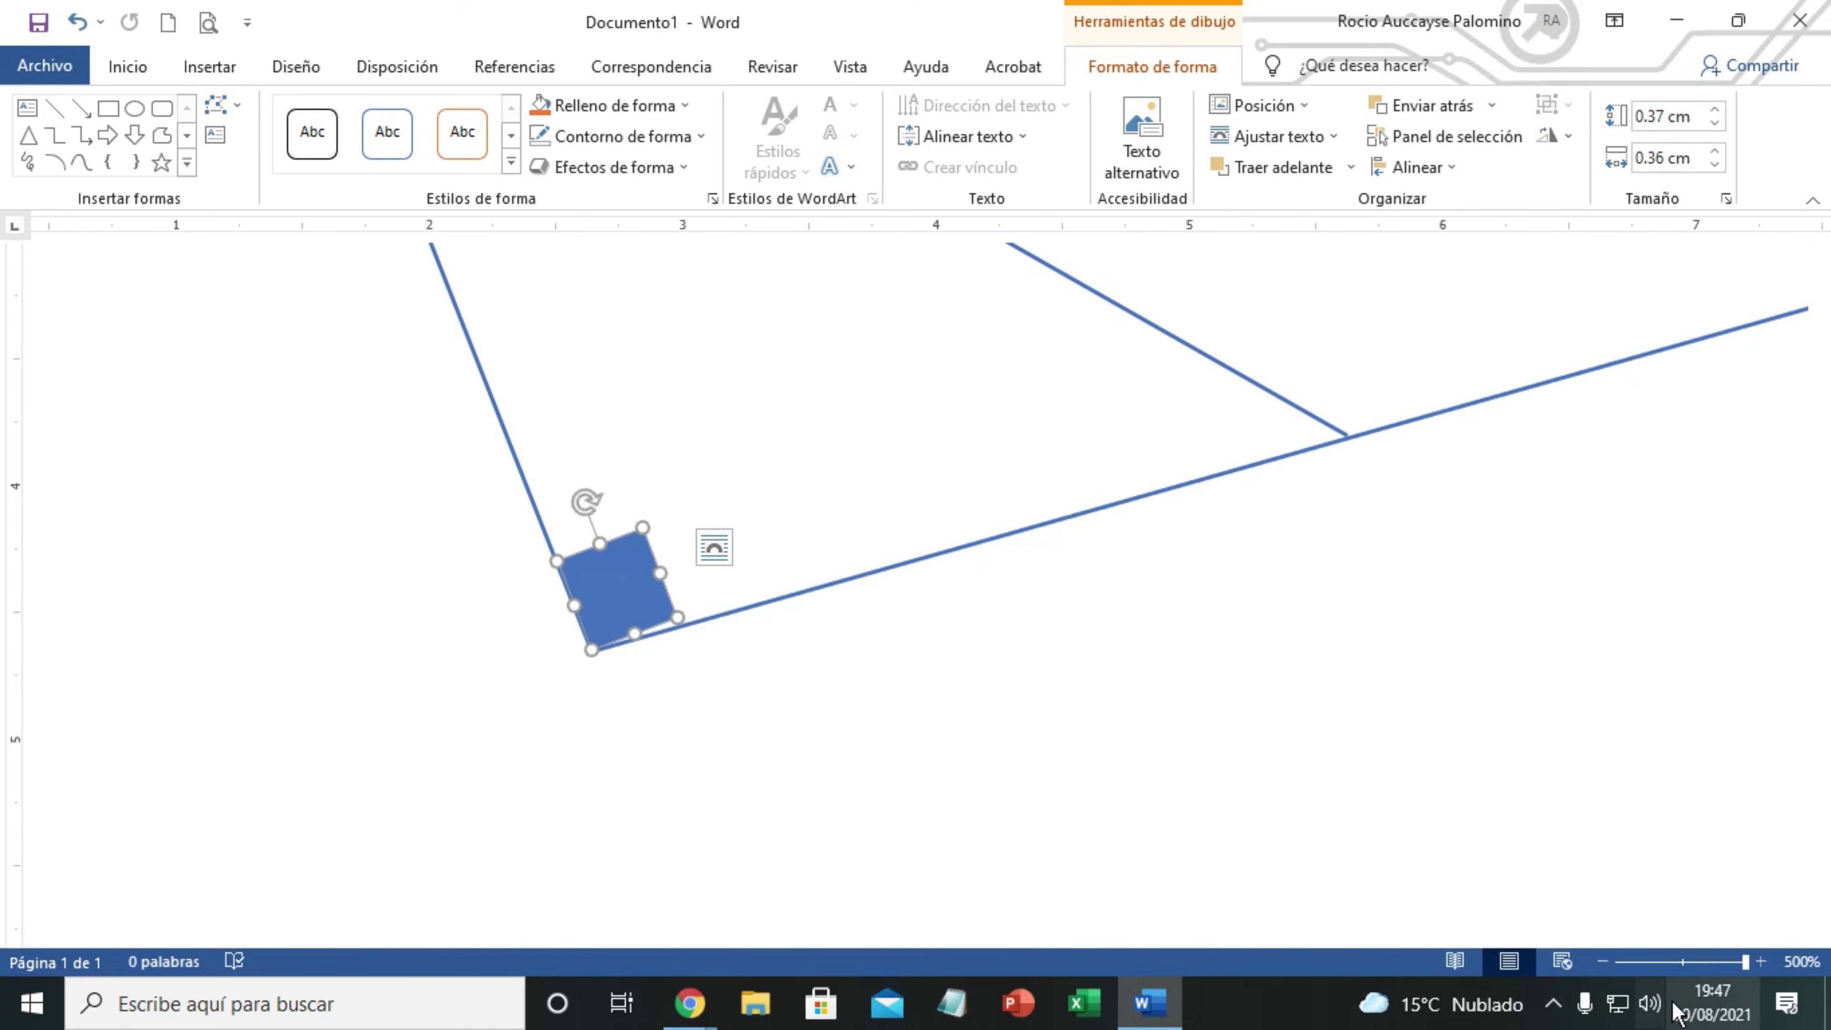
Zoom back out to 200% to view the whole figure.
click(1600, 963)
click(1599, 962)
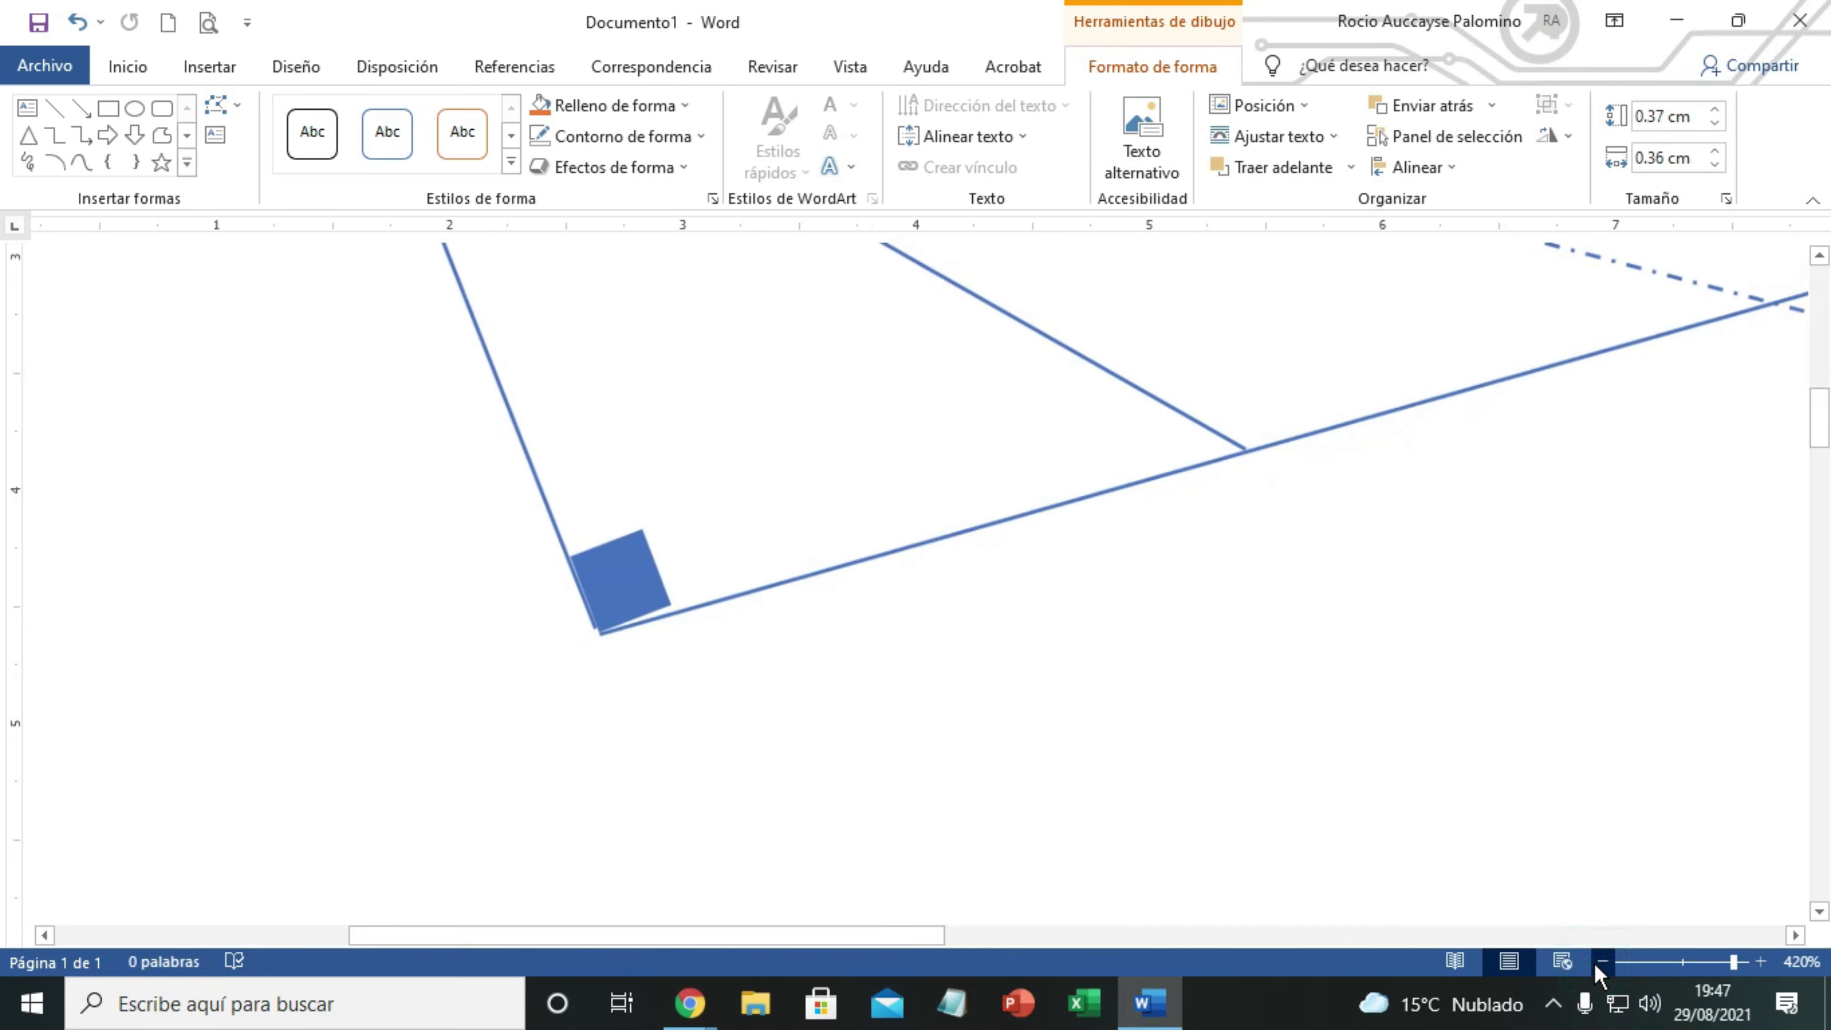
click(1600, 963)
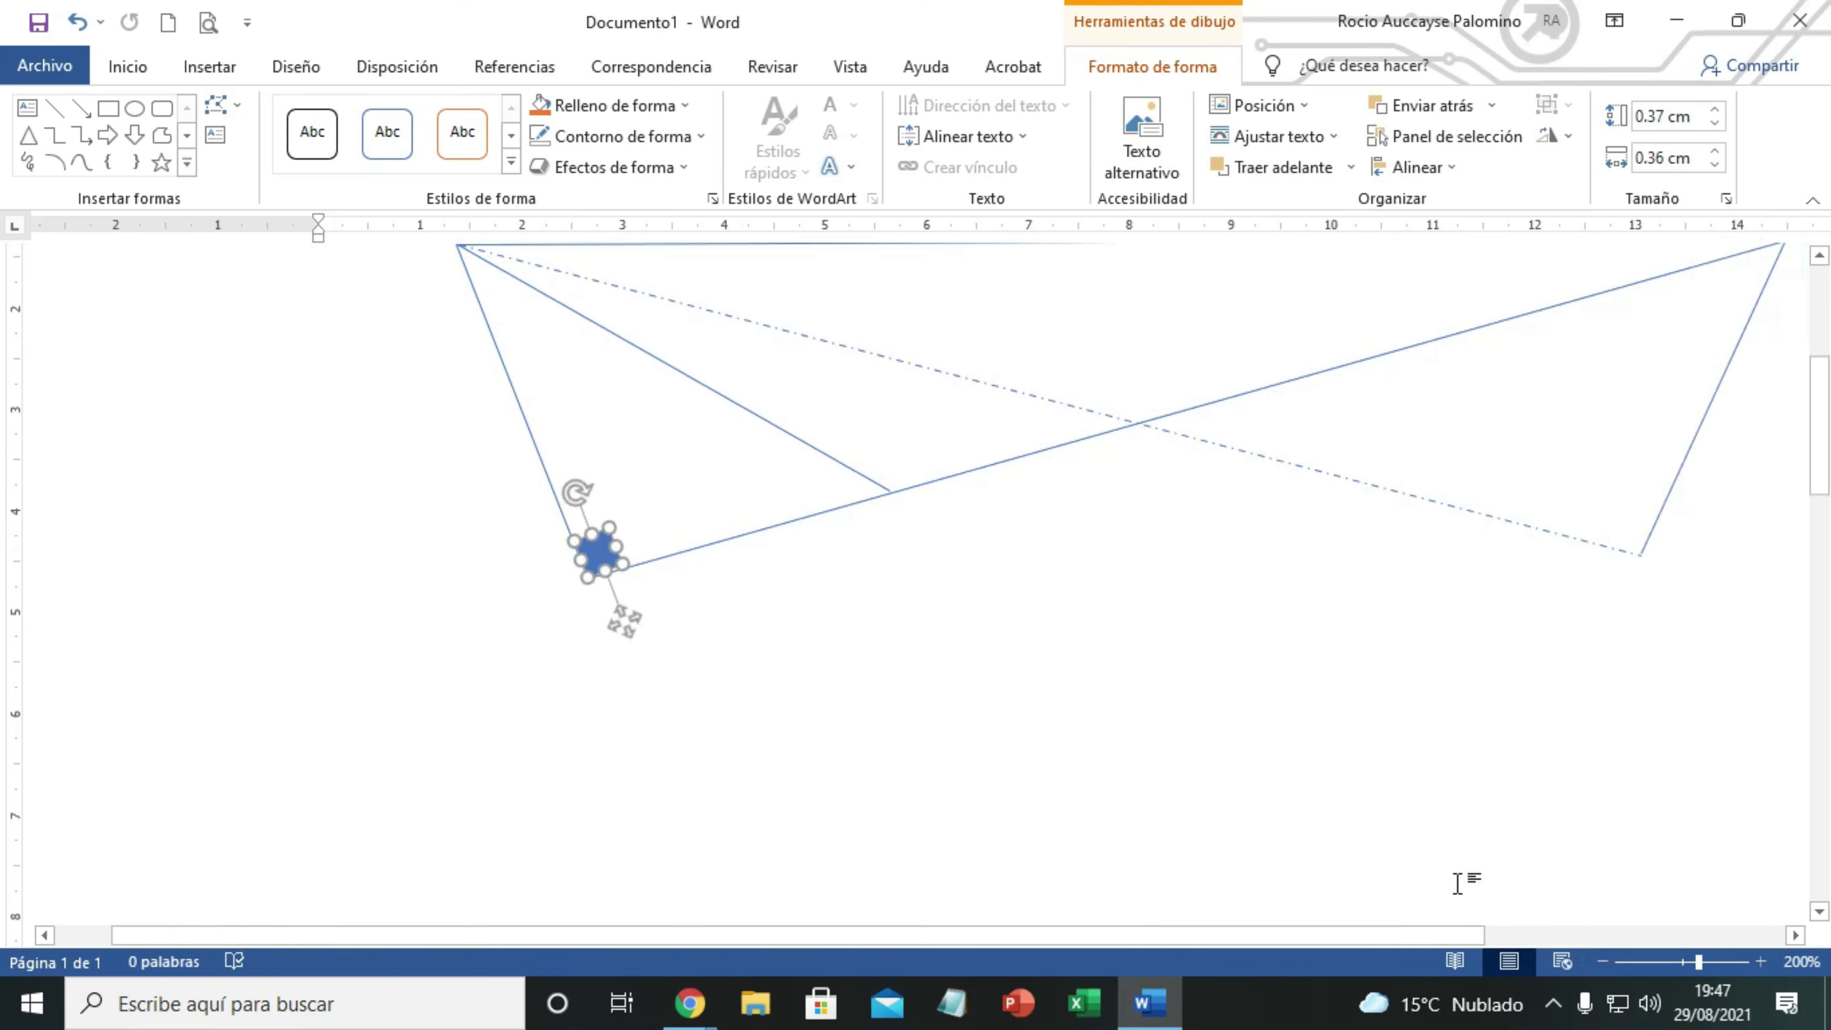
Drag the long line's lower-left end onto the corner beneath the blue square, making it 3.48 × 11.73 cm.
click(735, 547)
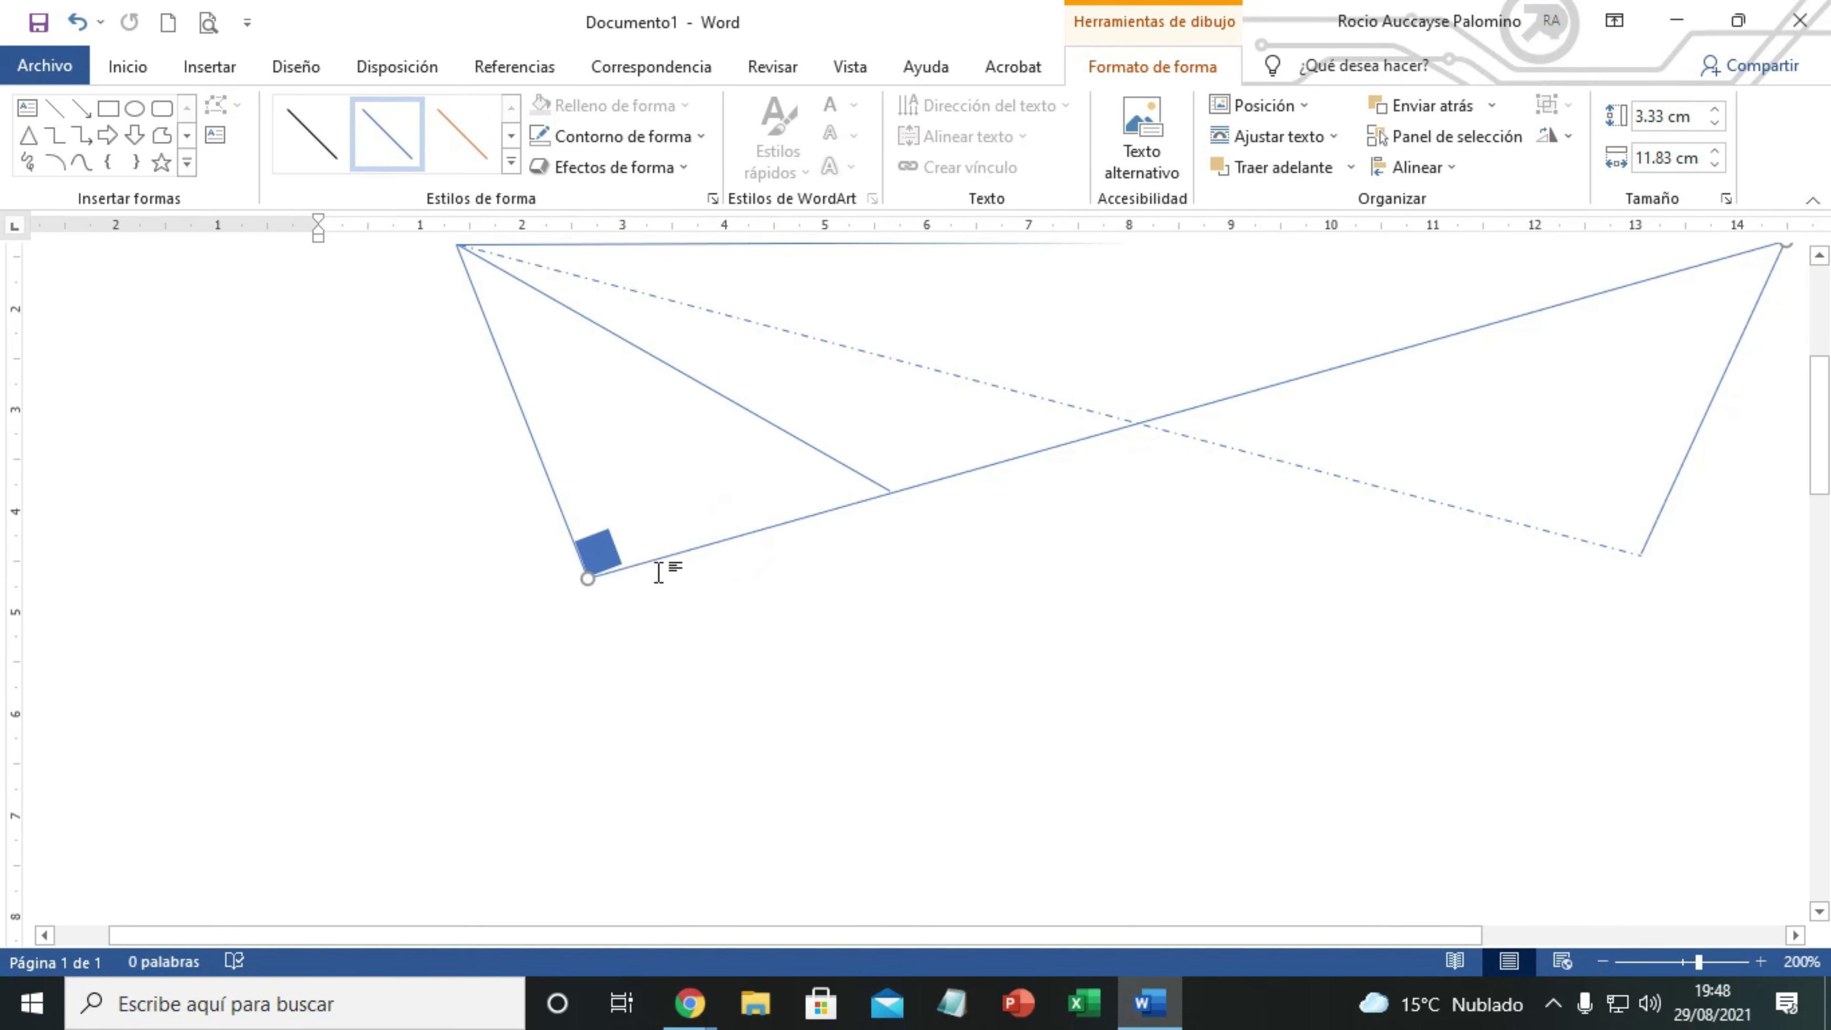
drag(590, 577, 590, 583)
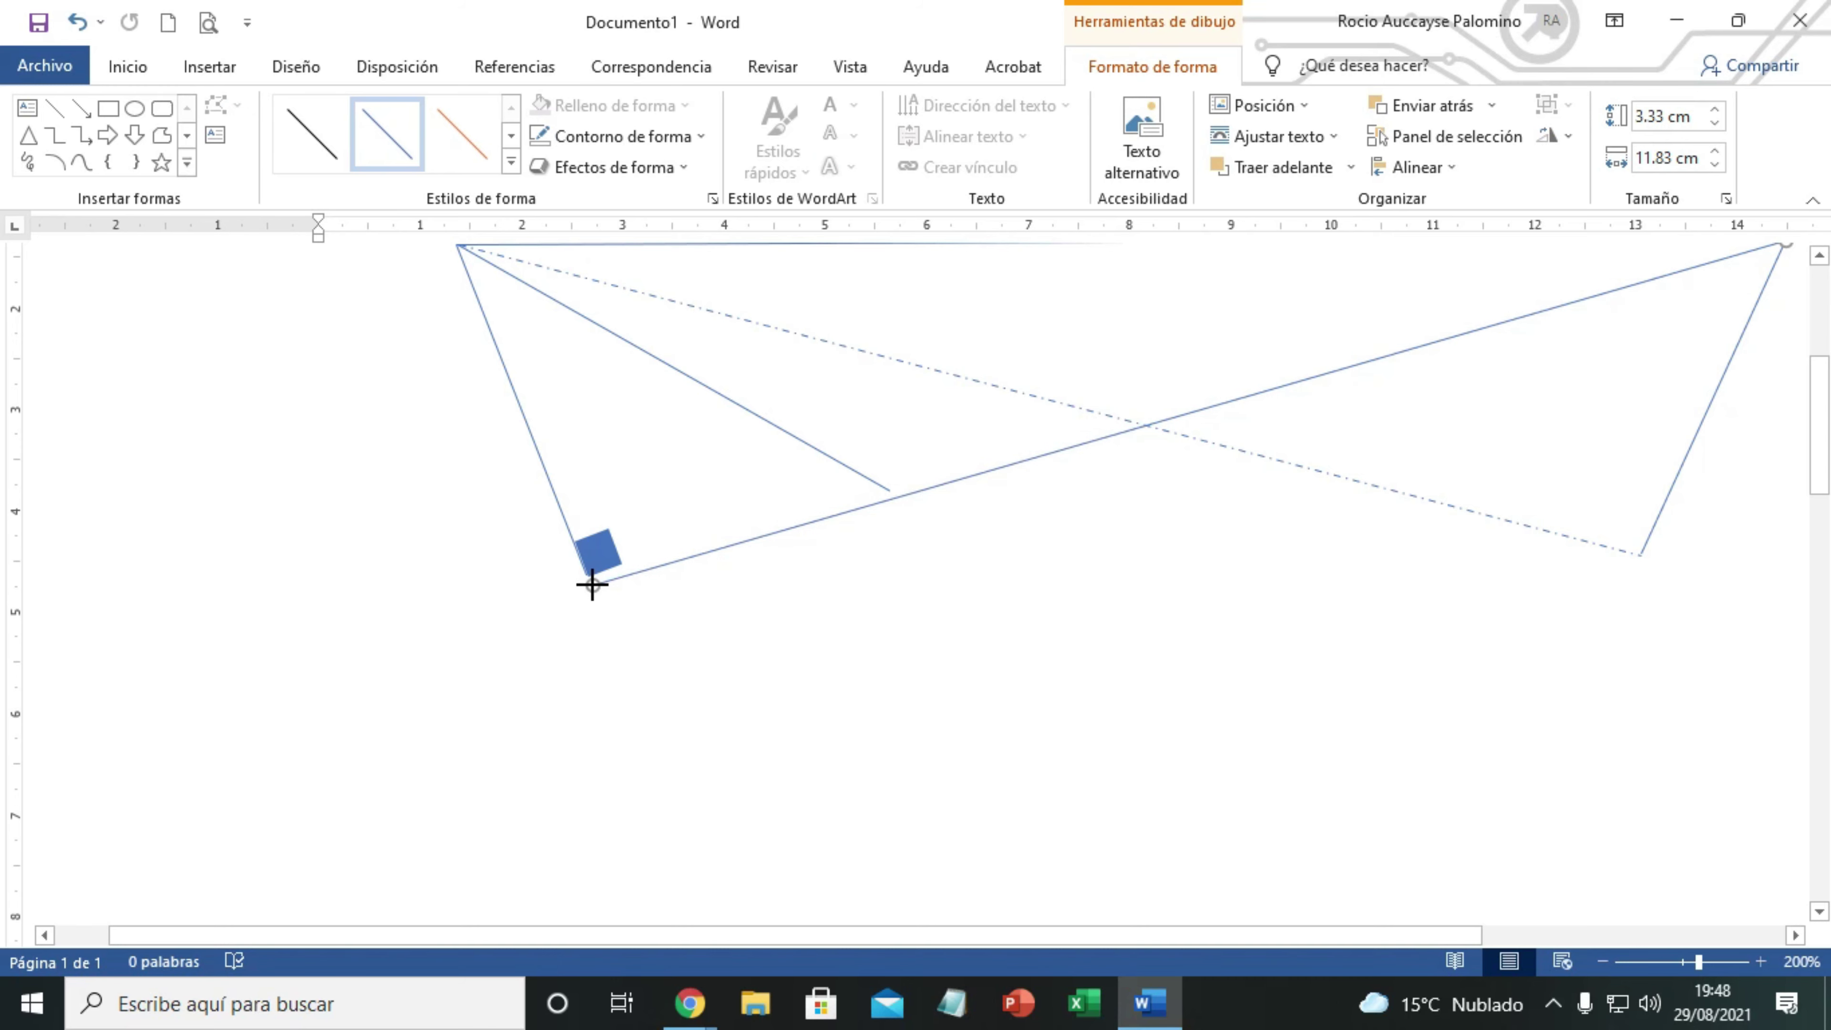
drag(590, 583, 595, 592)
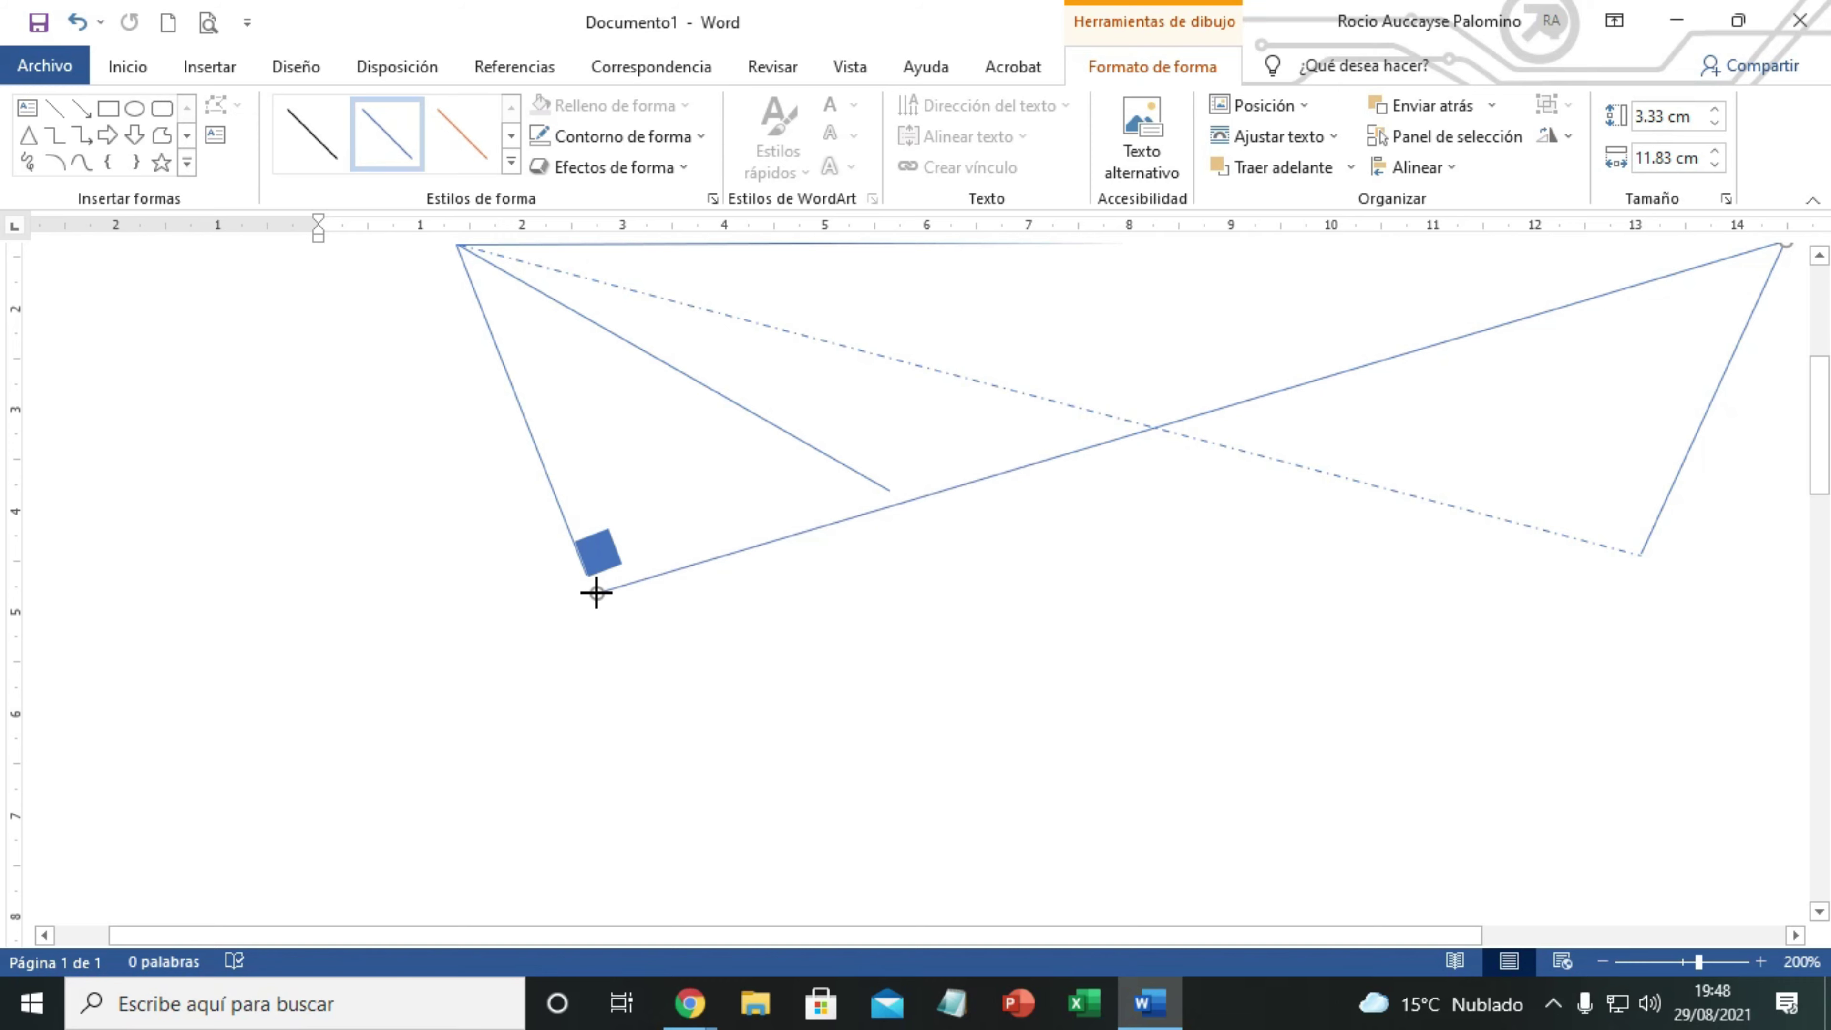
click(1770, 963)
click(1770, 963)
click(1770, 963)
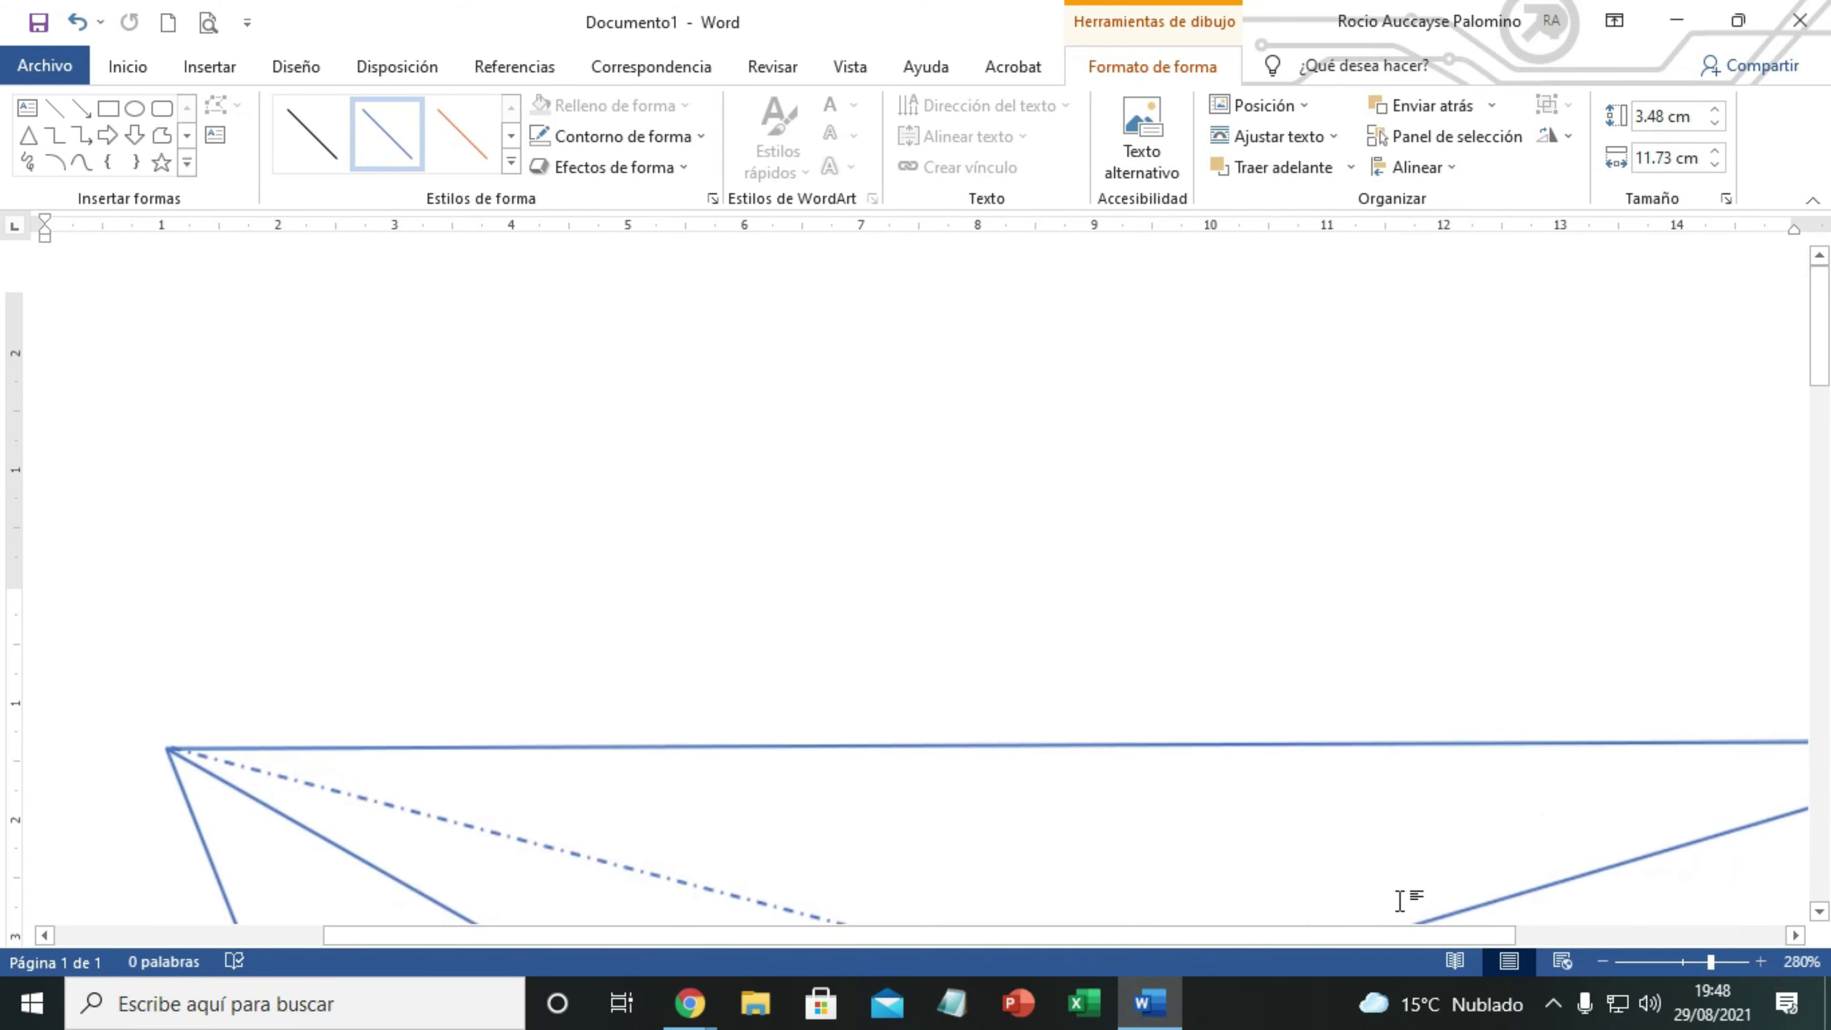
click(1770, 963)
scroll(527, 822, down, 1)
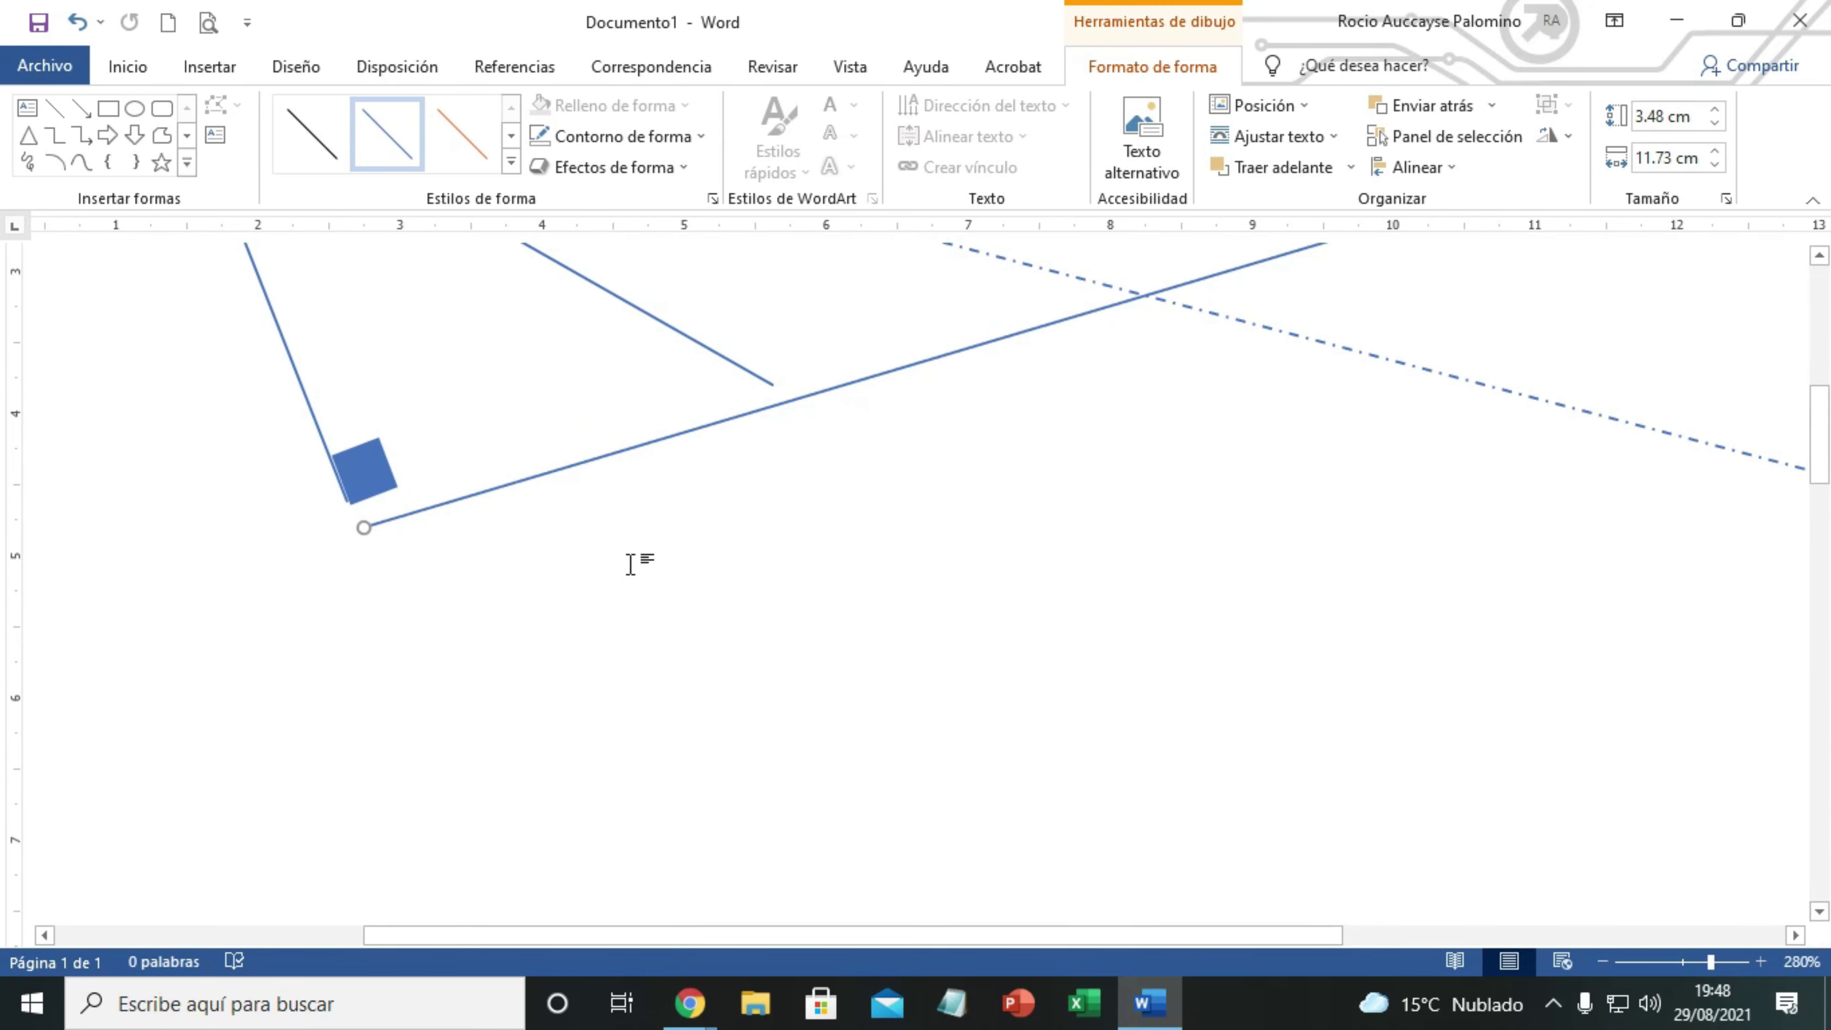
Move the small blue square into the corner at the long line's end, then zoom to 430%.
click(372, 469)
drag(372, 466, 381, 490)
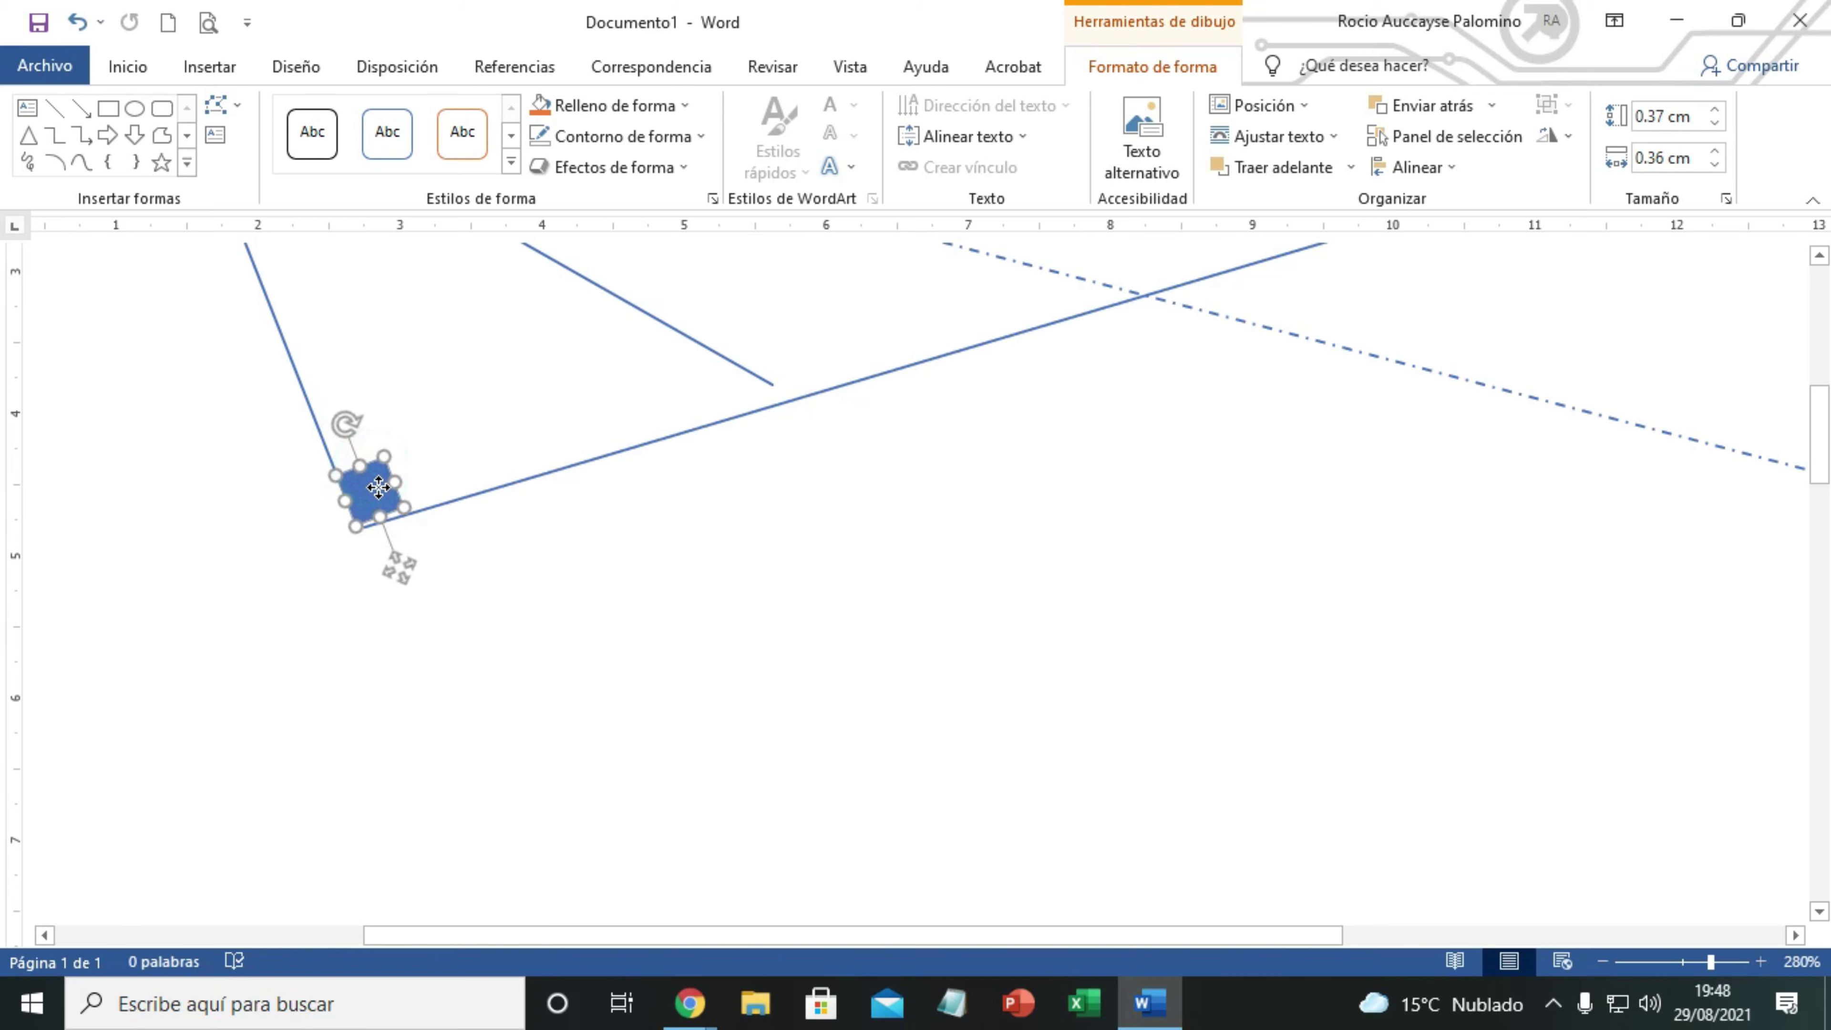
click(540, 615)
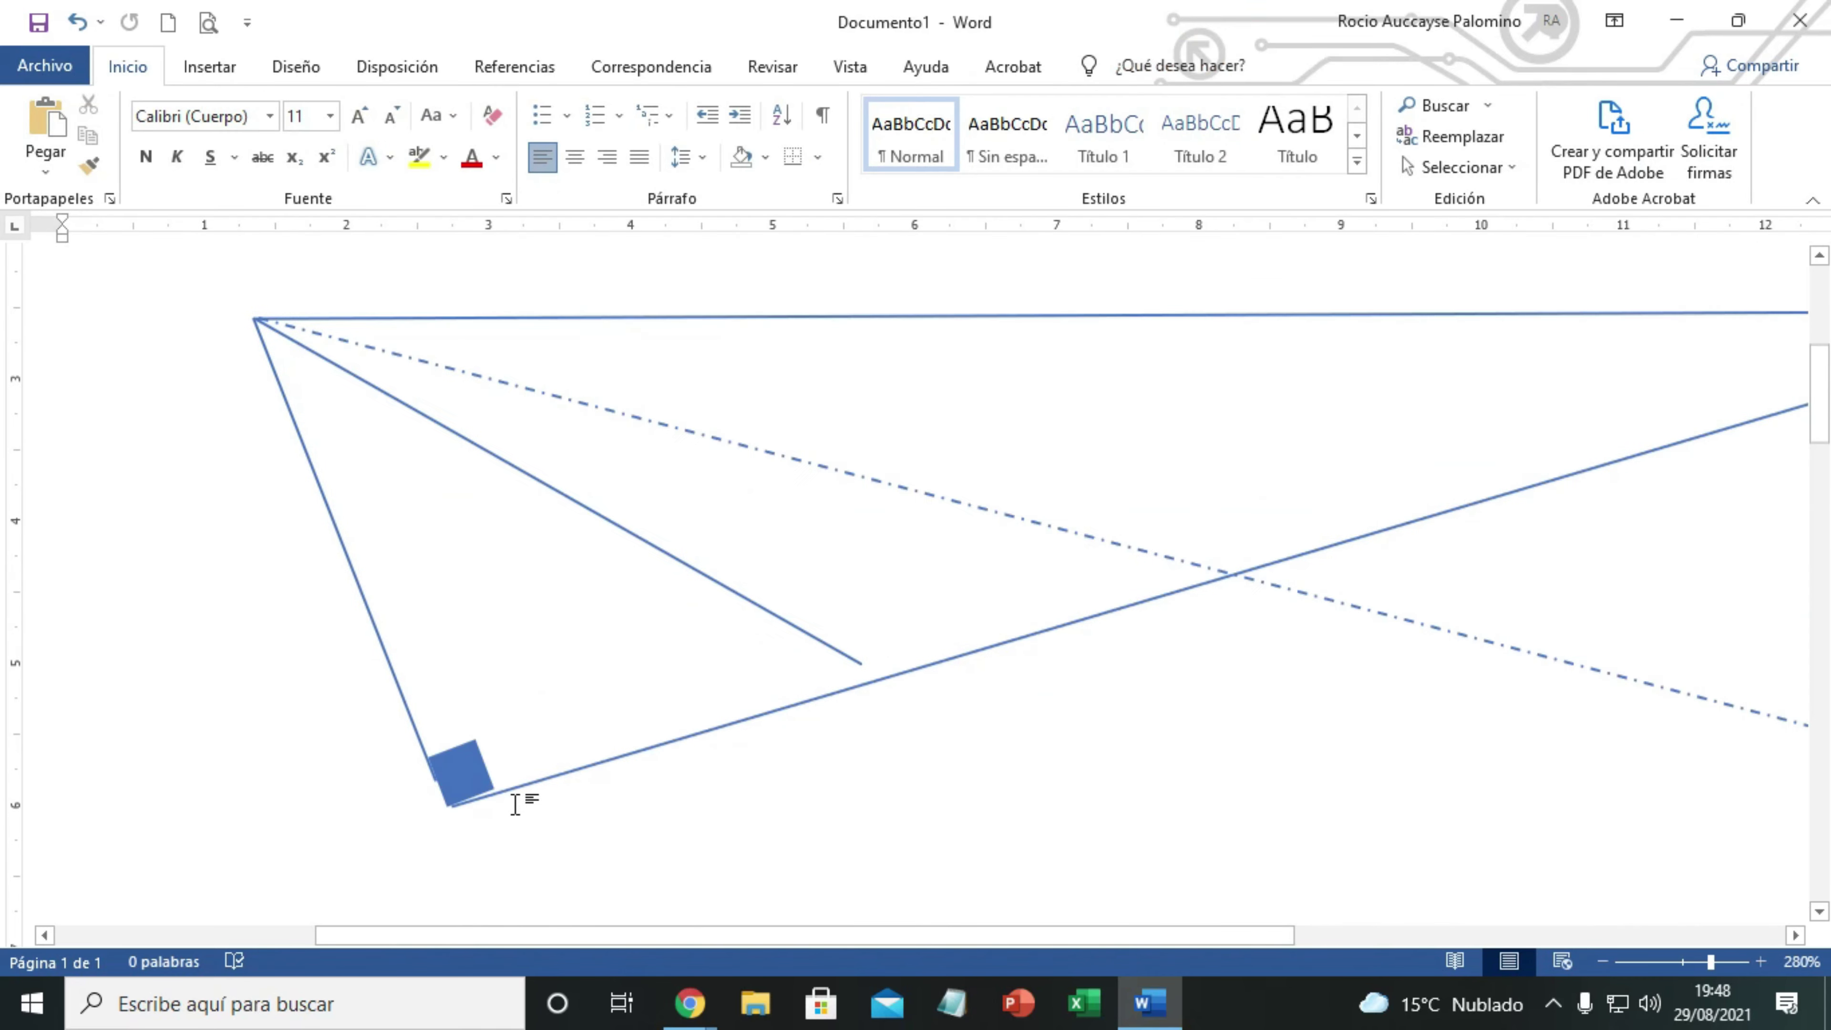
click(1761, 962)
click(1761, 962)
click(1762, 961)
click(1761, 962)
click(1761, 961)
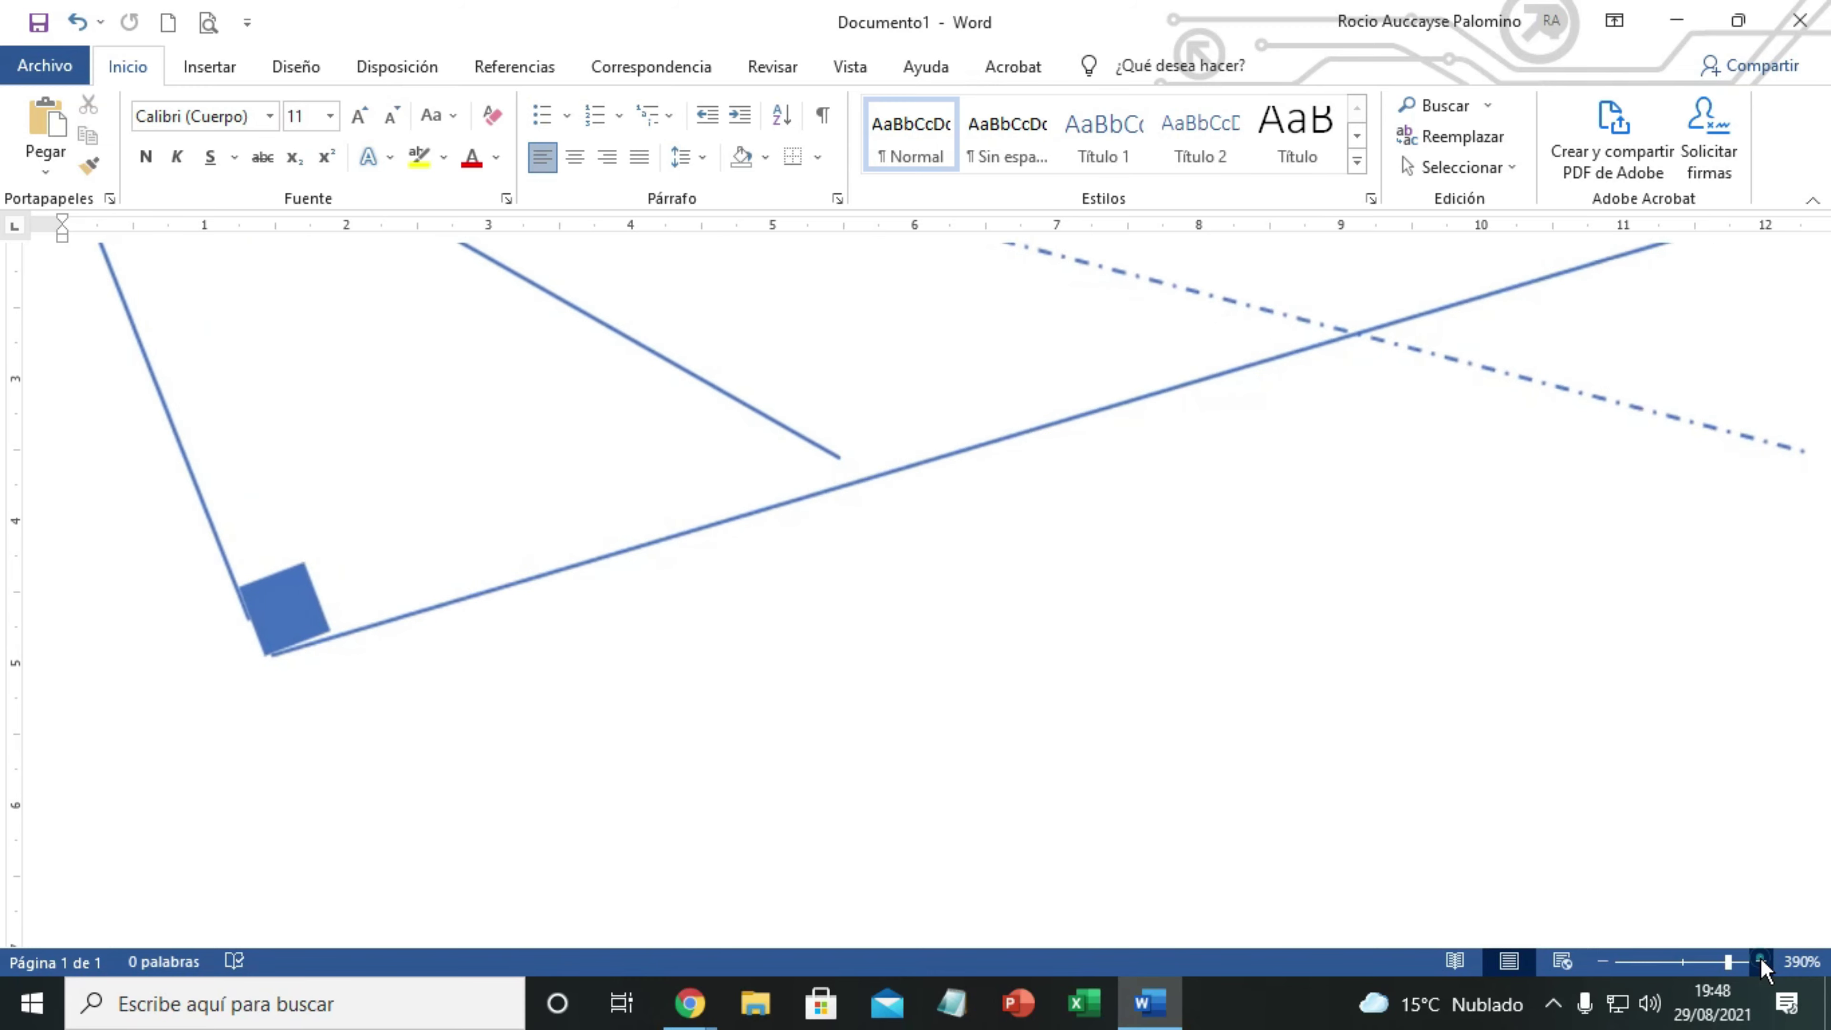
click(1762, 961)
click(1762, 962)
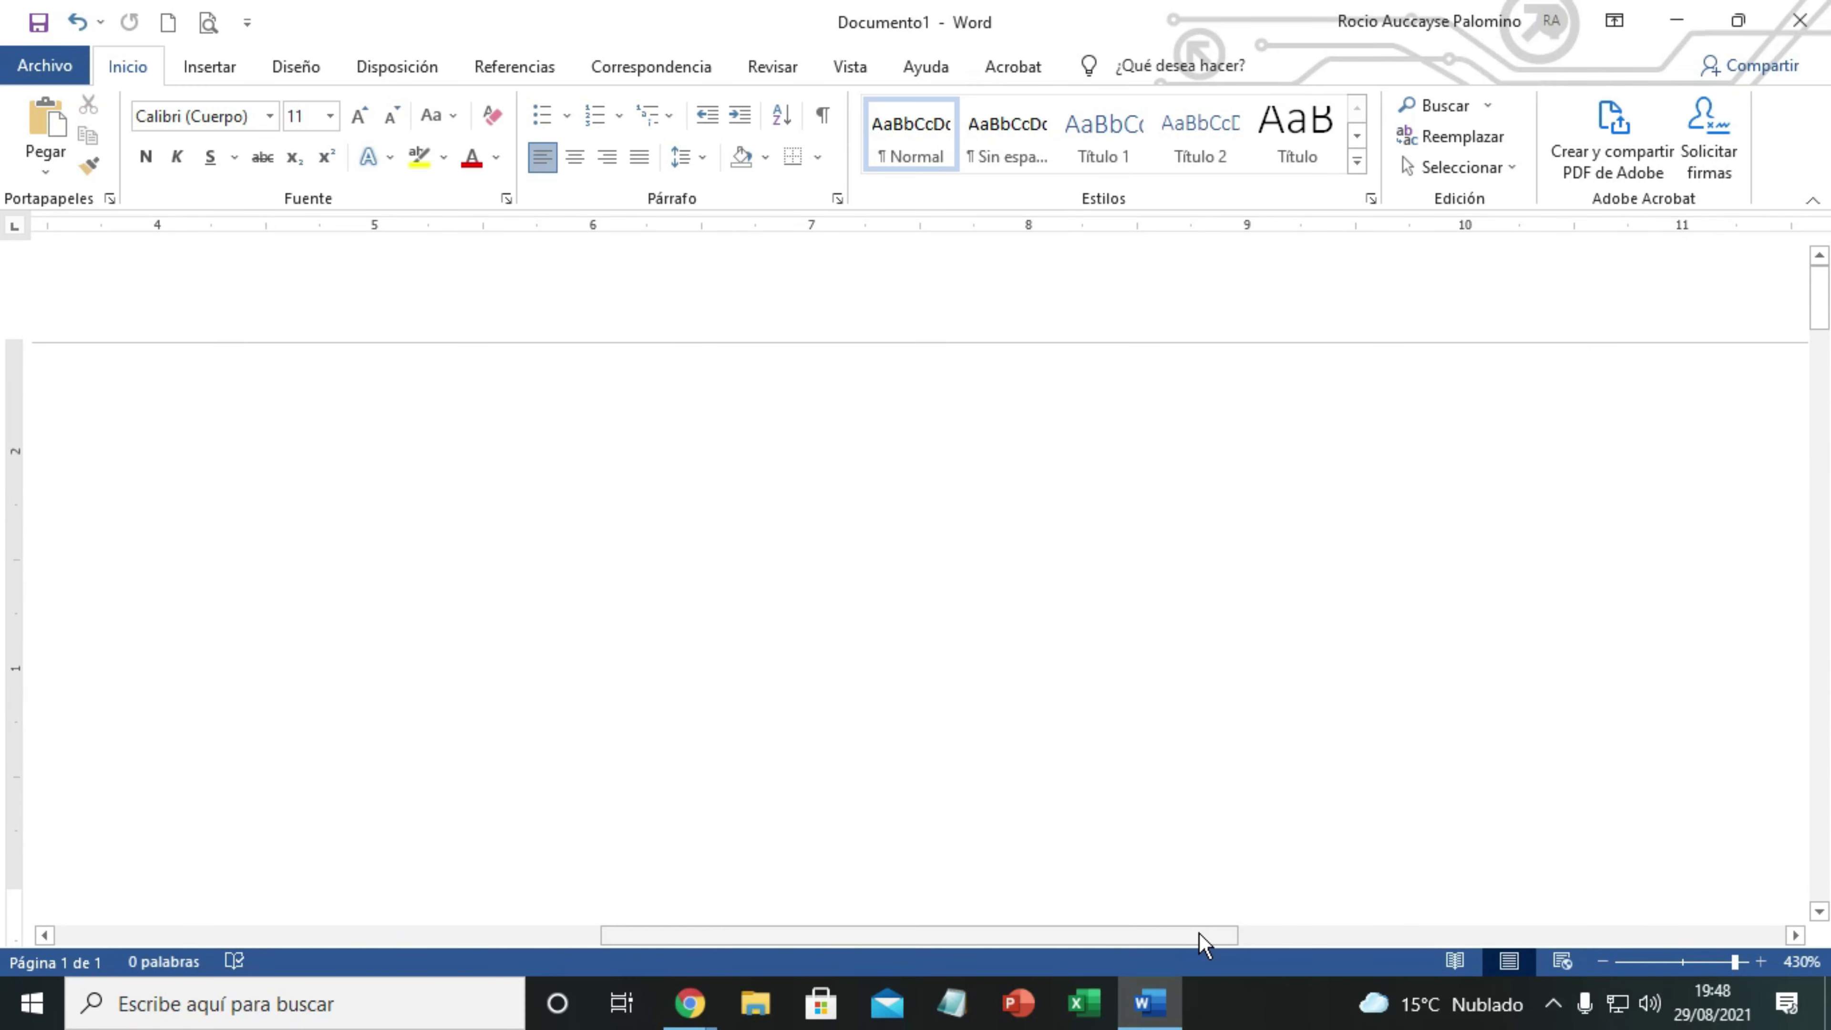
Pan to the bottom-left corner and reselect the square to check its fit.
drag(1192, 933, 992, 934)
drag(890, 933, 735, 933)
scroll(634, 753, down, 5)
scroll(790, 790, down, 2)
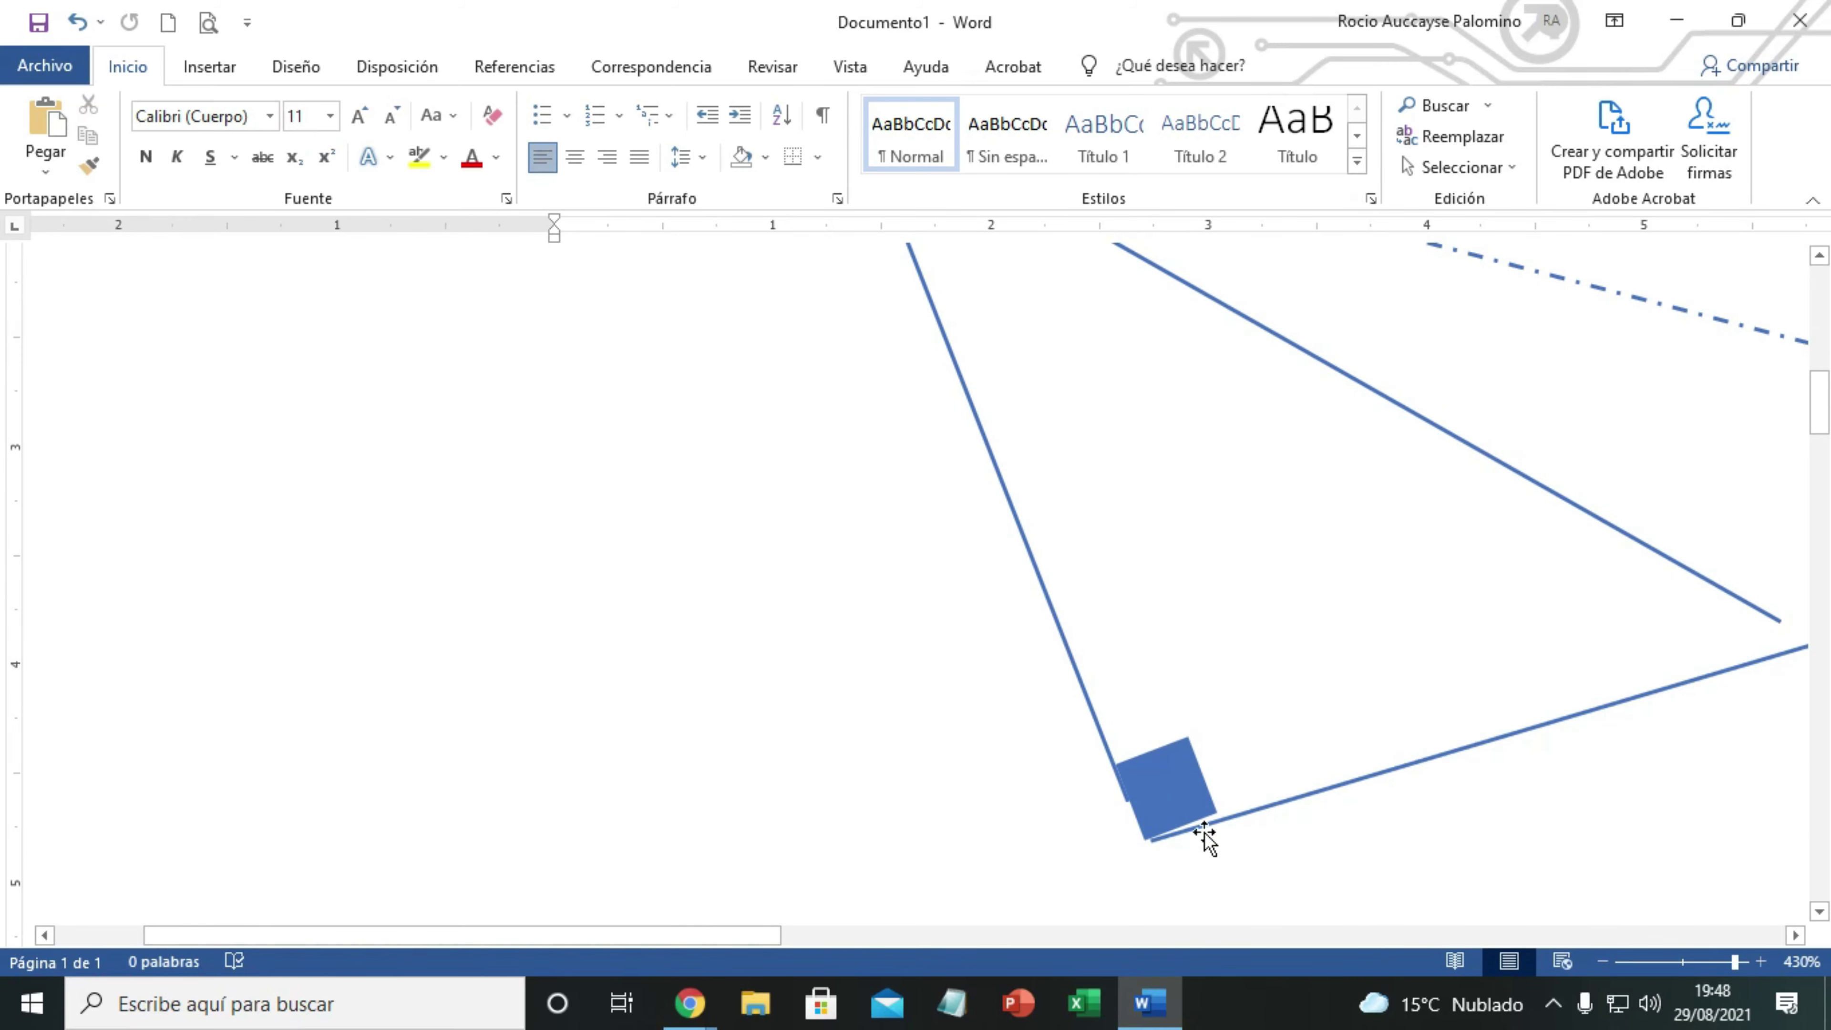
click(1174, 800)
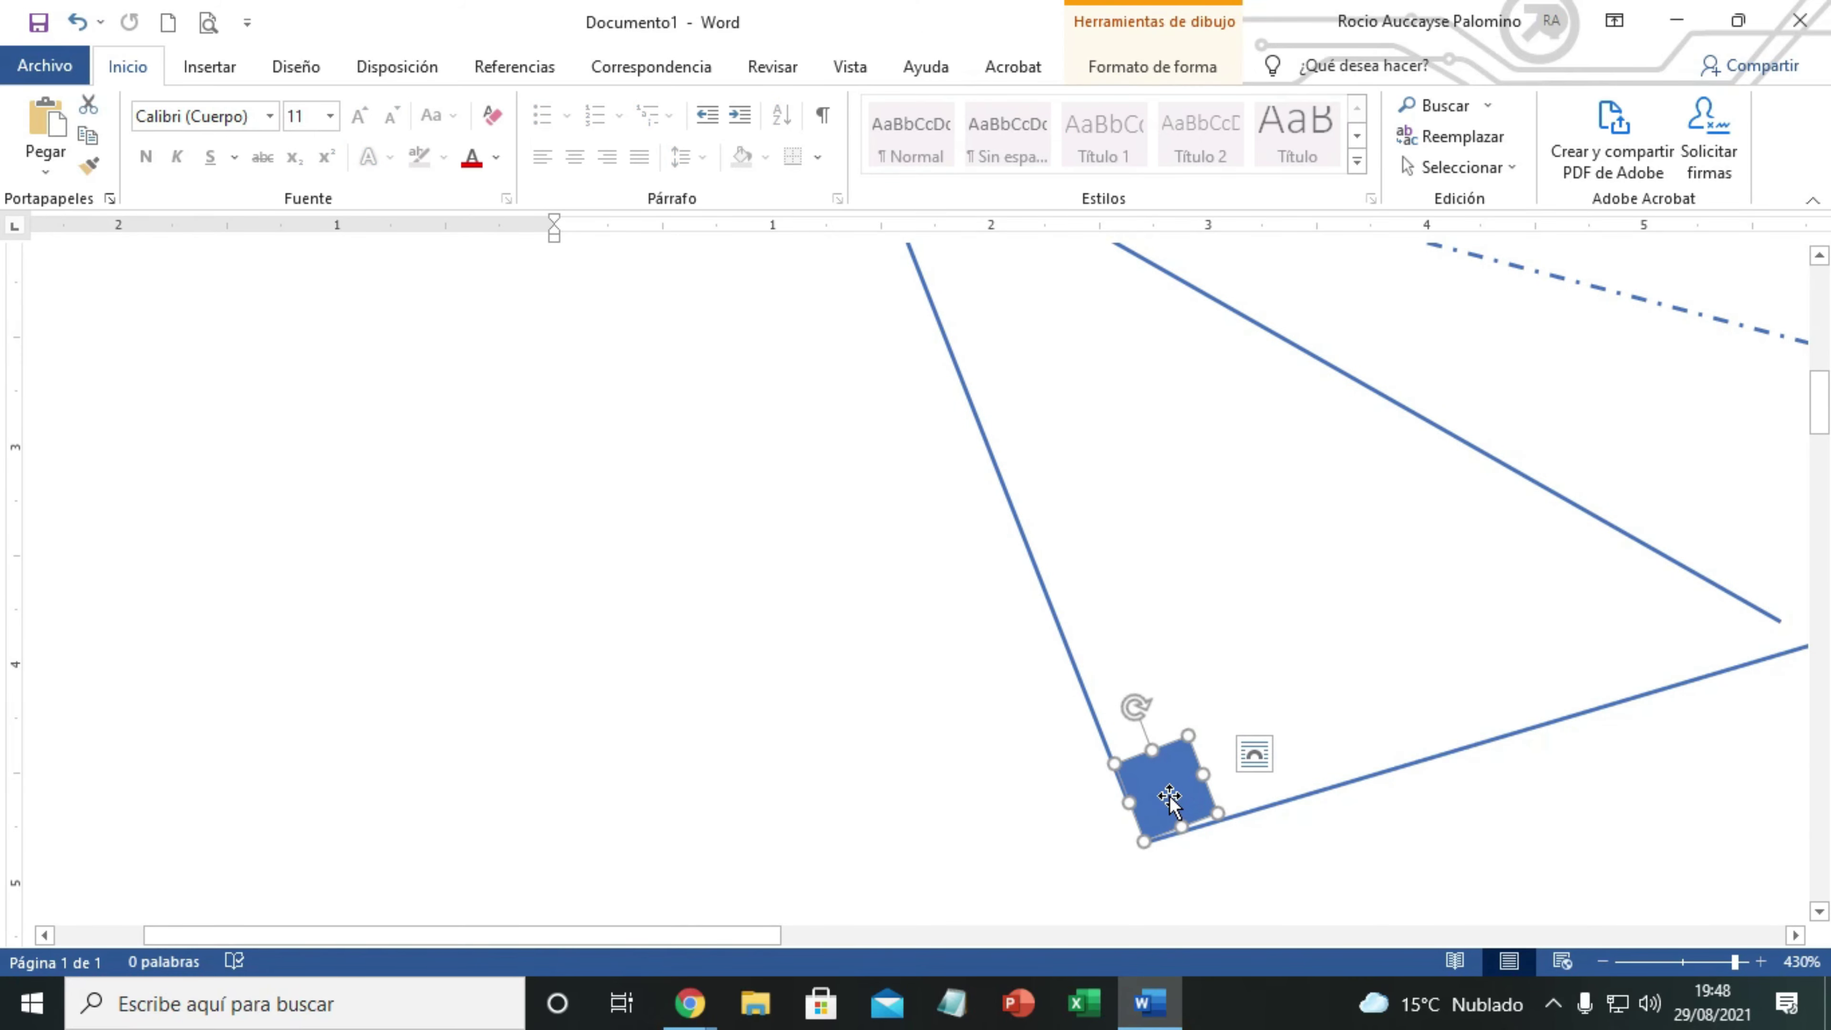
click(1329, 871)
scroll(1329, 871, up, 10)
scroll(1202, 879, down, 15)
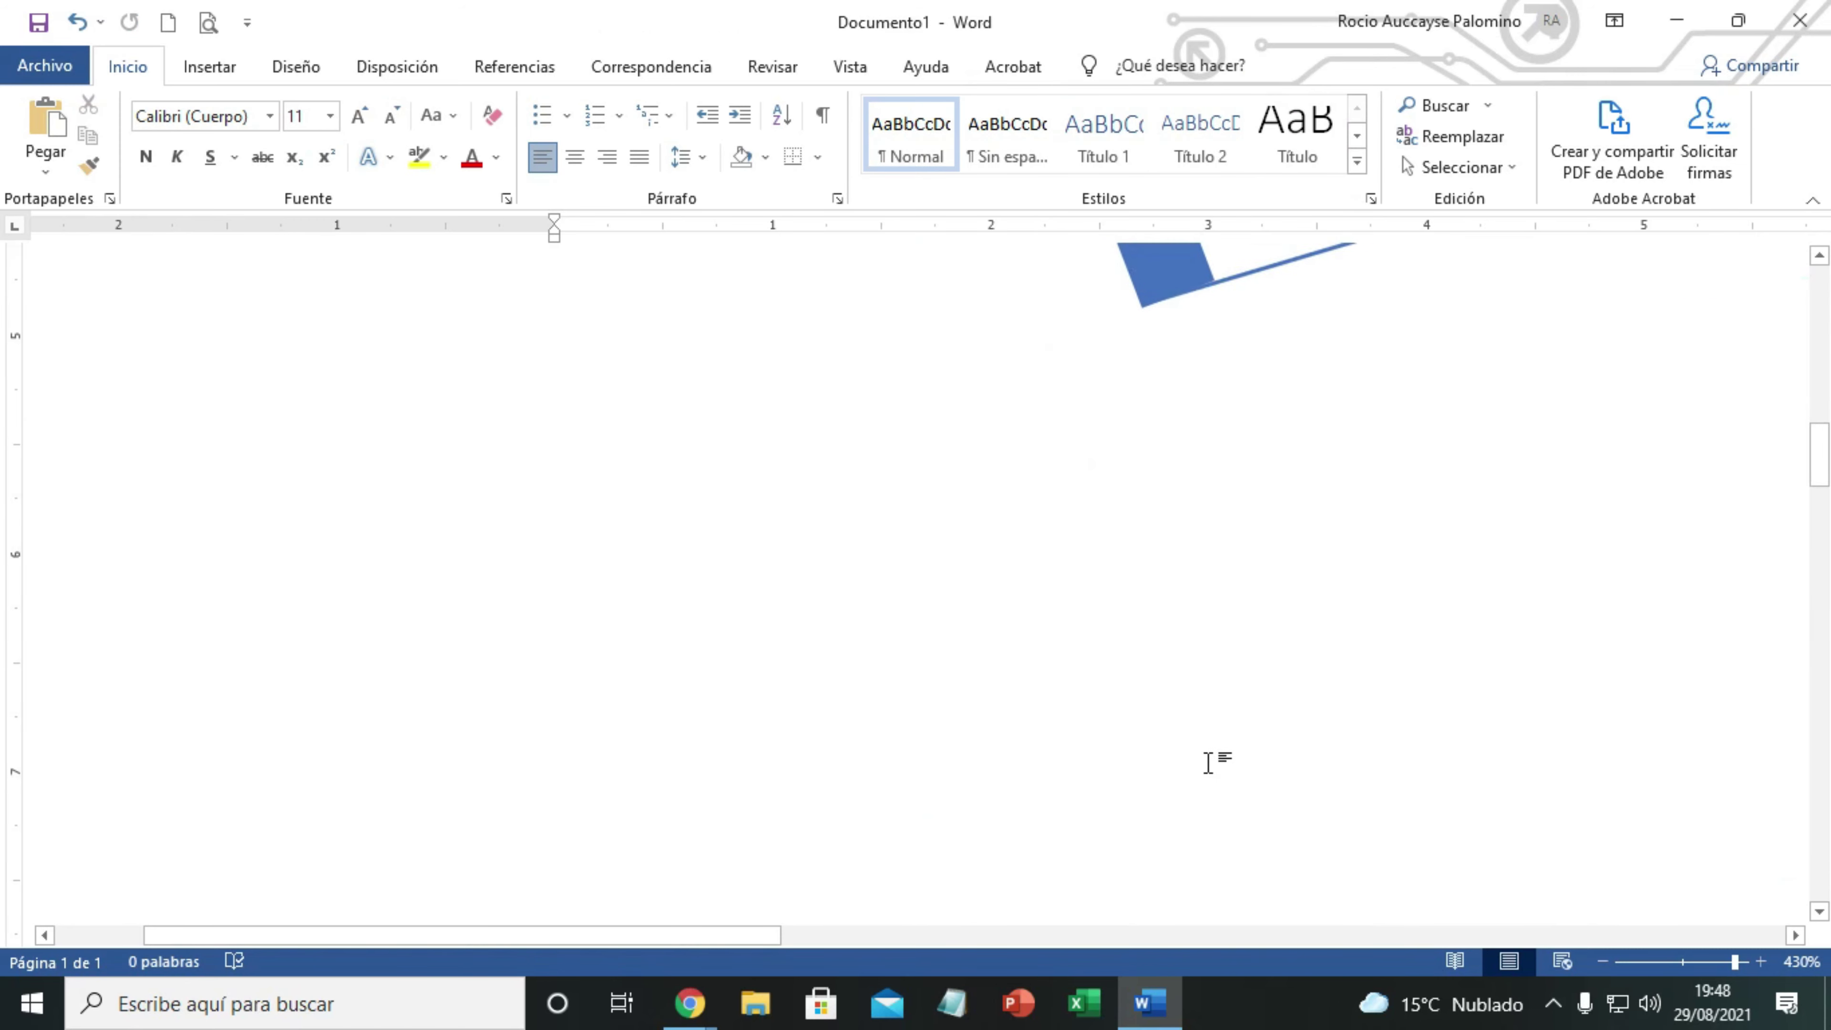
scroll(1212, 757, up, 2)
scroll(1215, 794, up, 3)
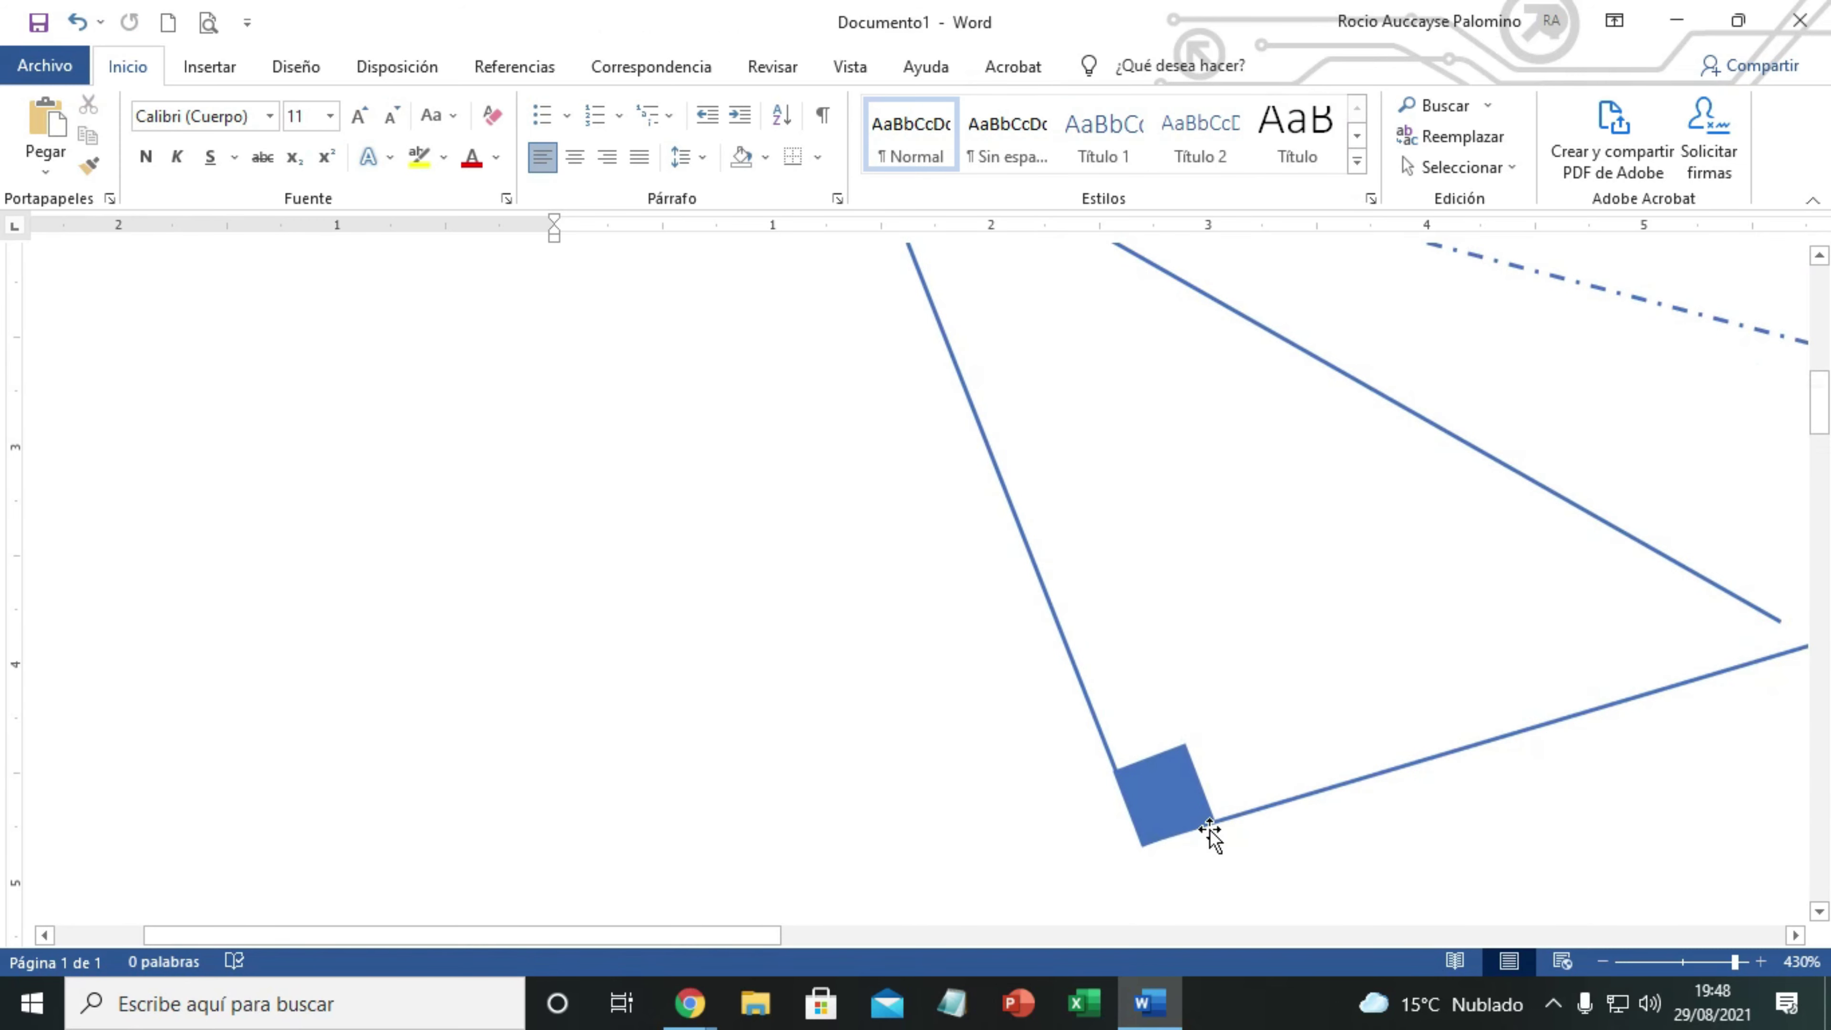
click(1173, 799)
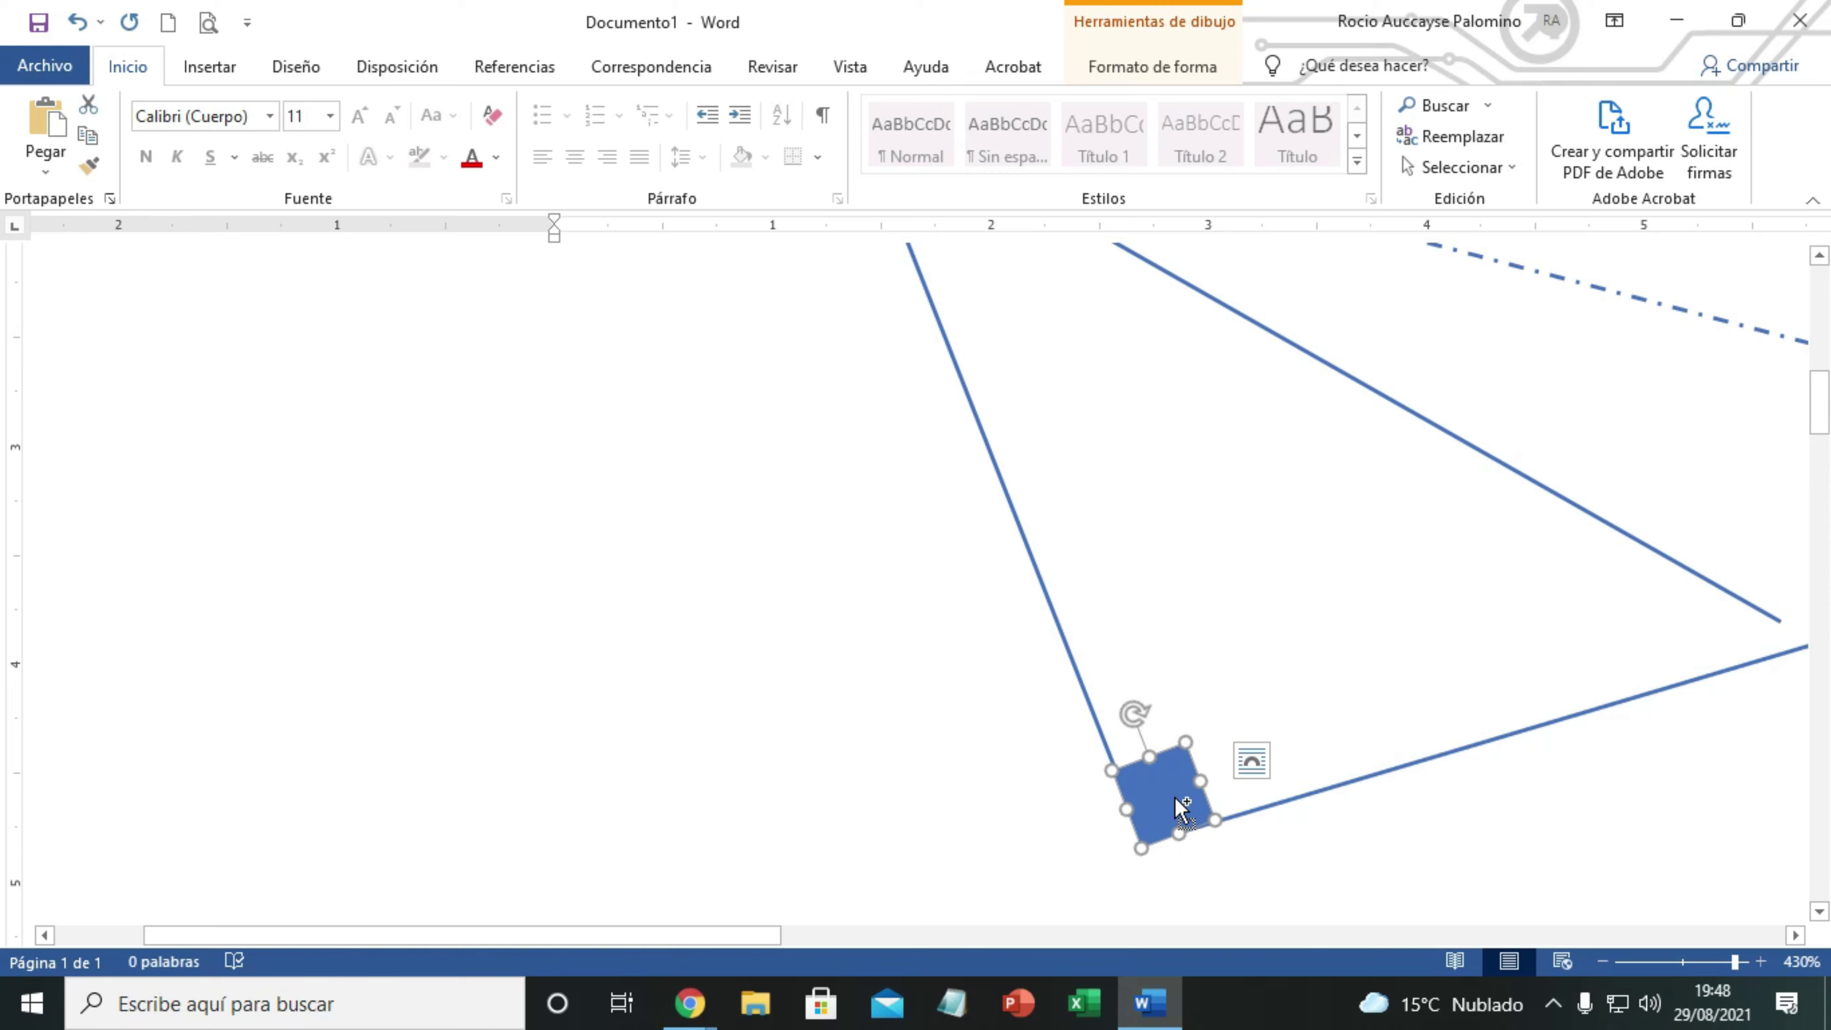
Ctrl-drag the blue square marker to duplicate it, moving the copy up and right.
mouse_move(1182, 806)
mouse_down()
mouse_move(1275, 901)
mouse_move(1658, 547)
mouse_up()
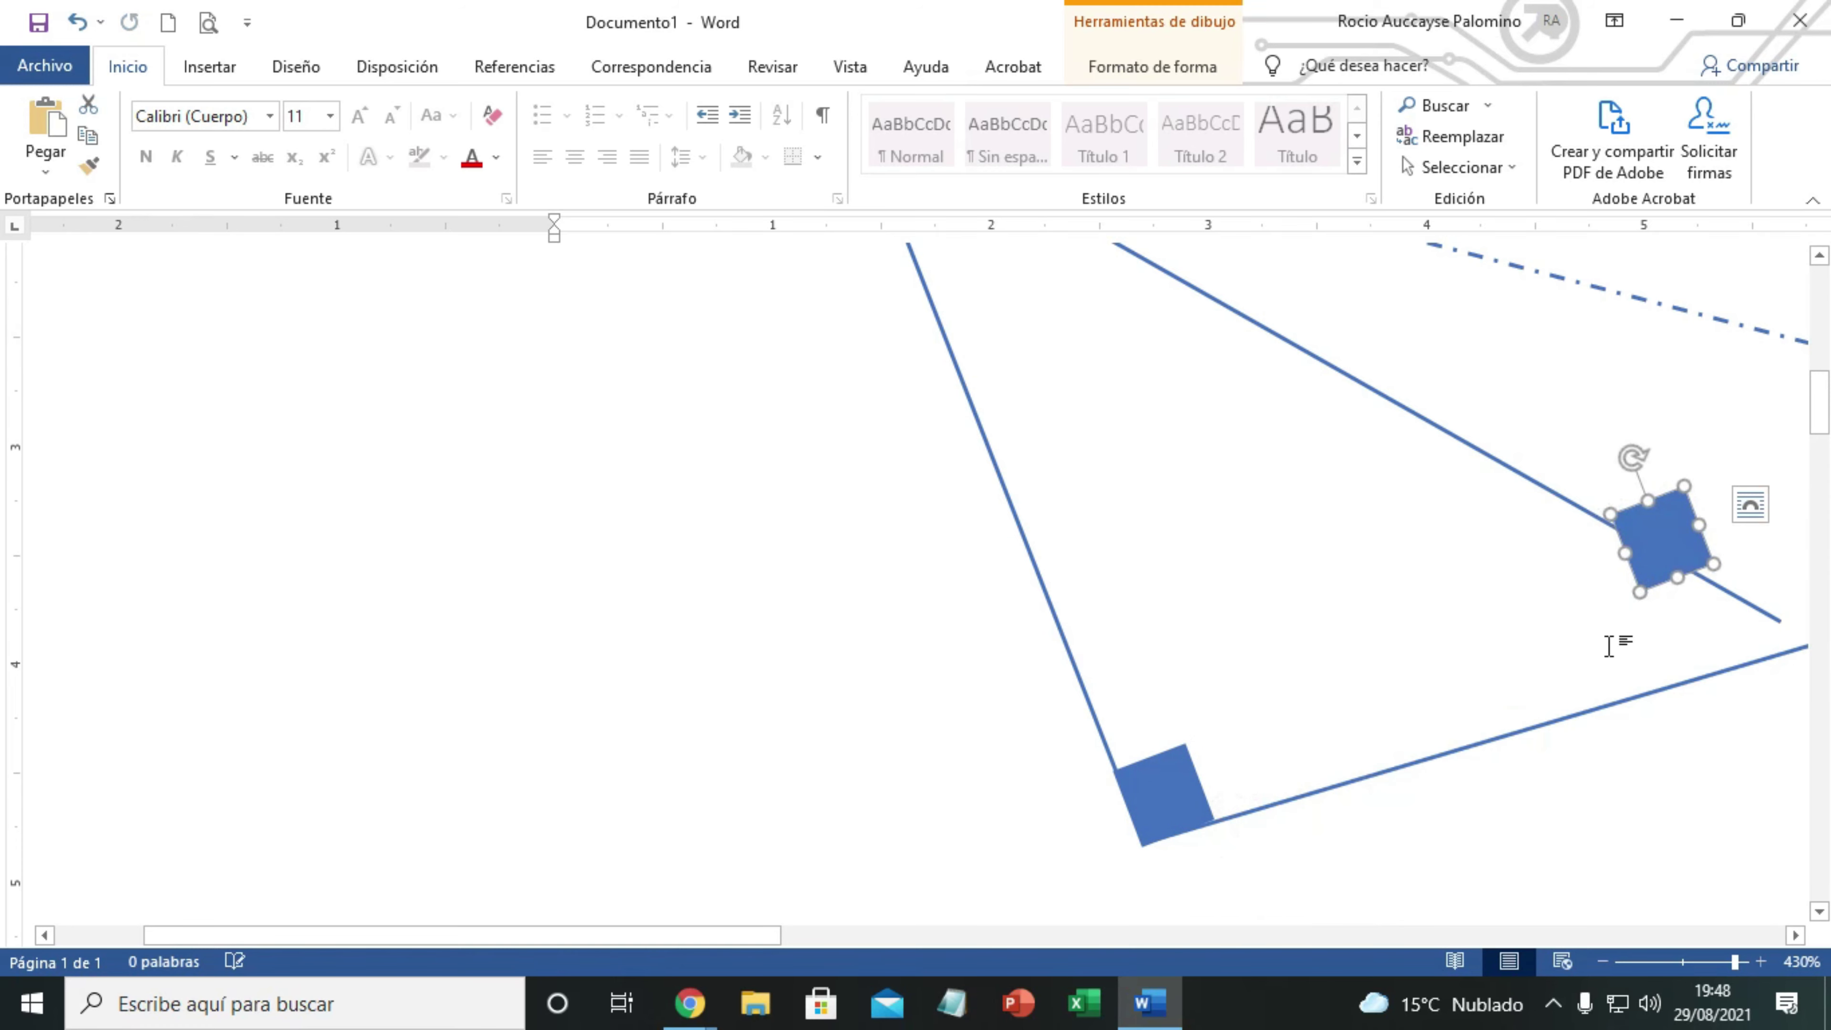
drag(742, 932, 1150, 938)
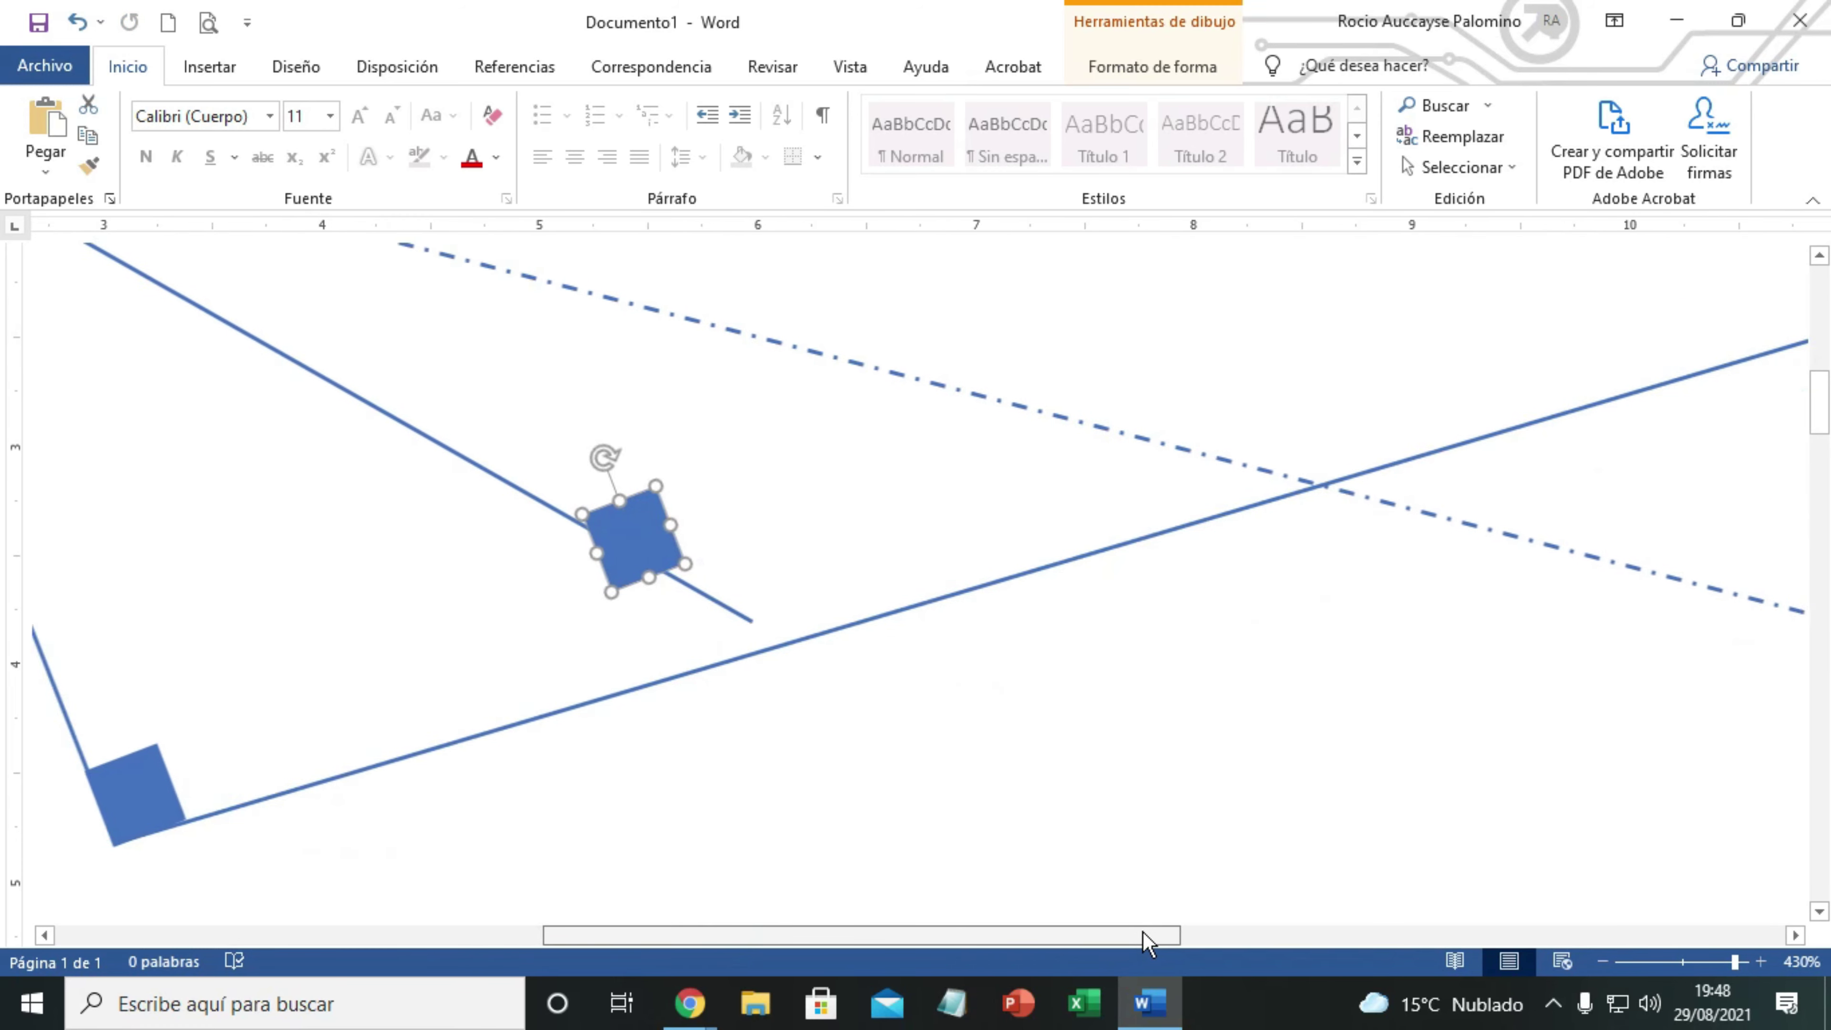
drag(549, 538, 1227, 389)
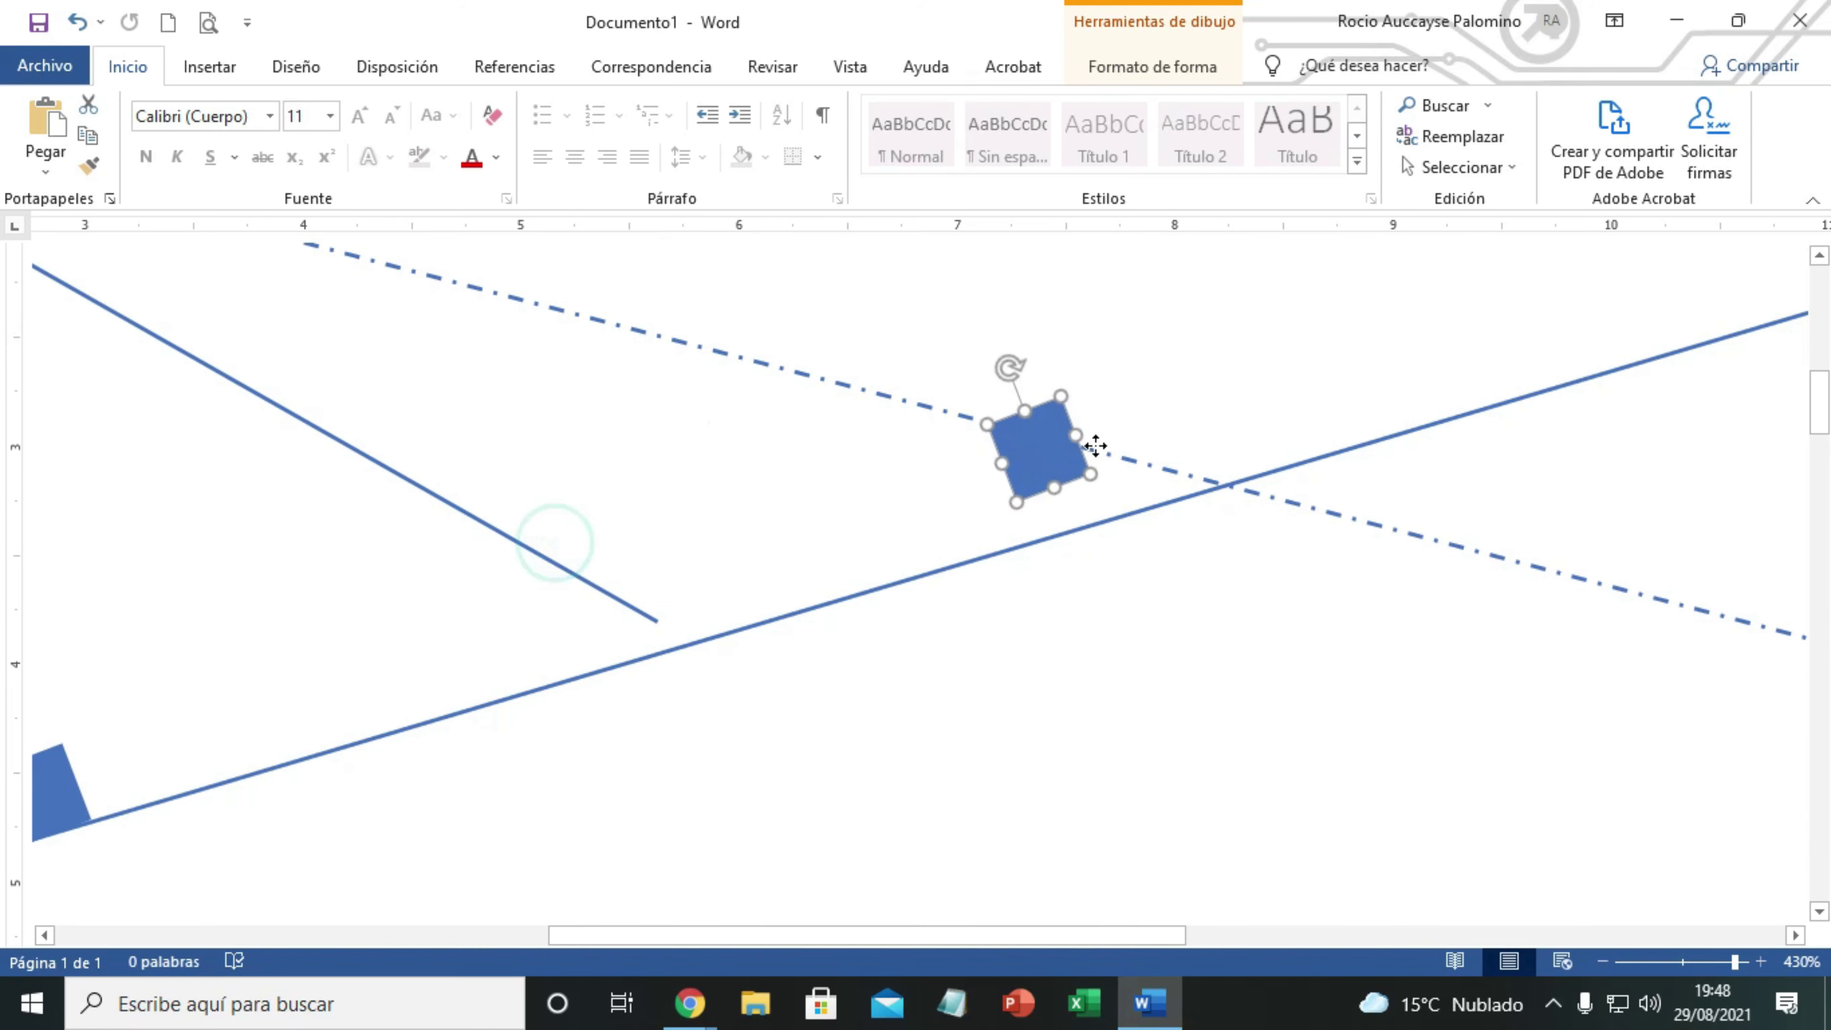
Extend the inner diagonal line's end so it meets the long line.
click(649, 615)
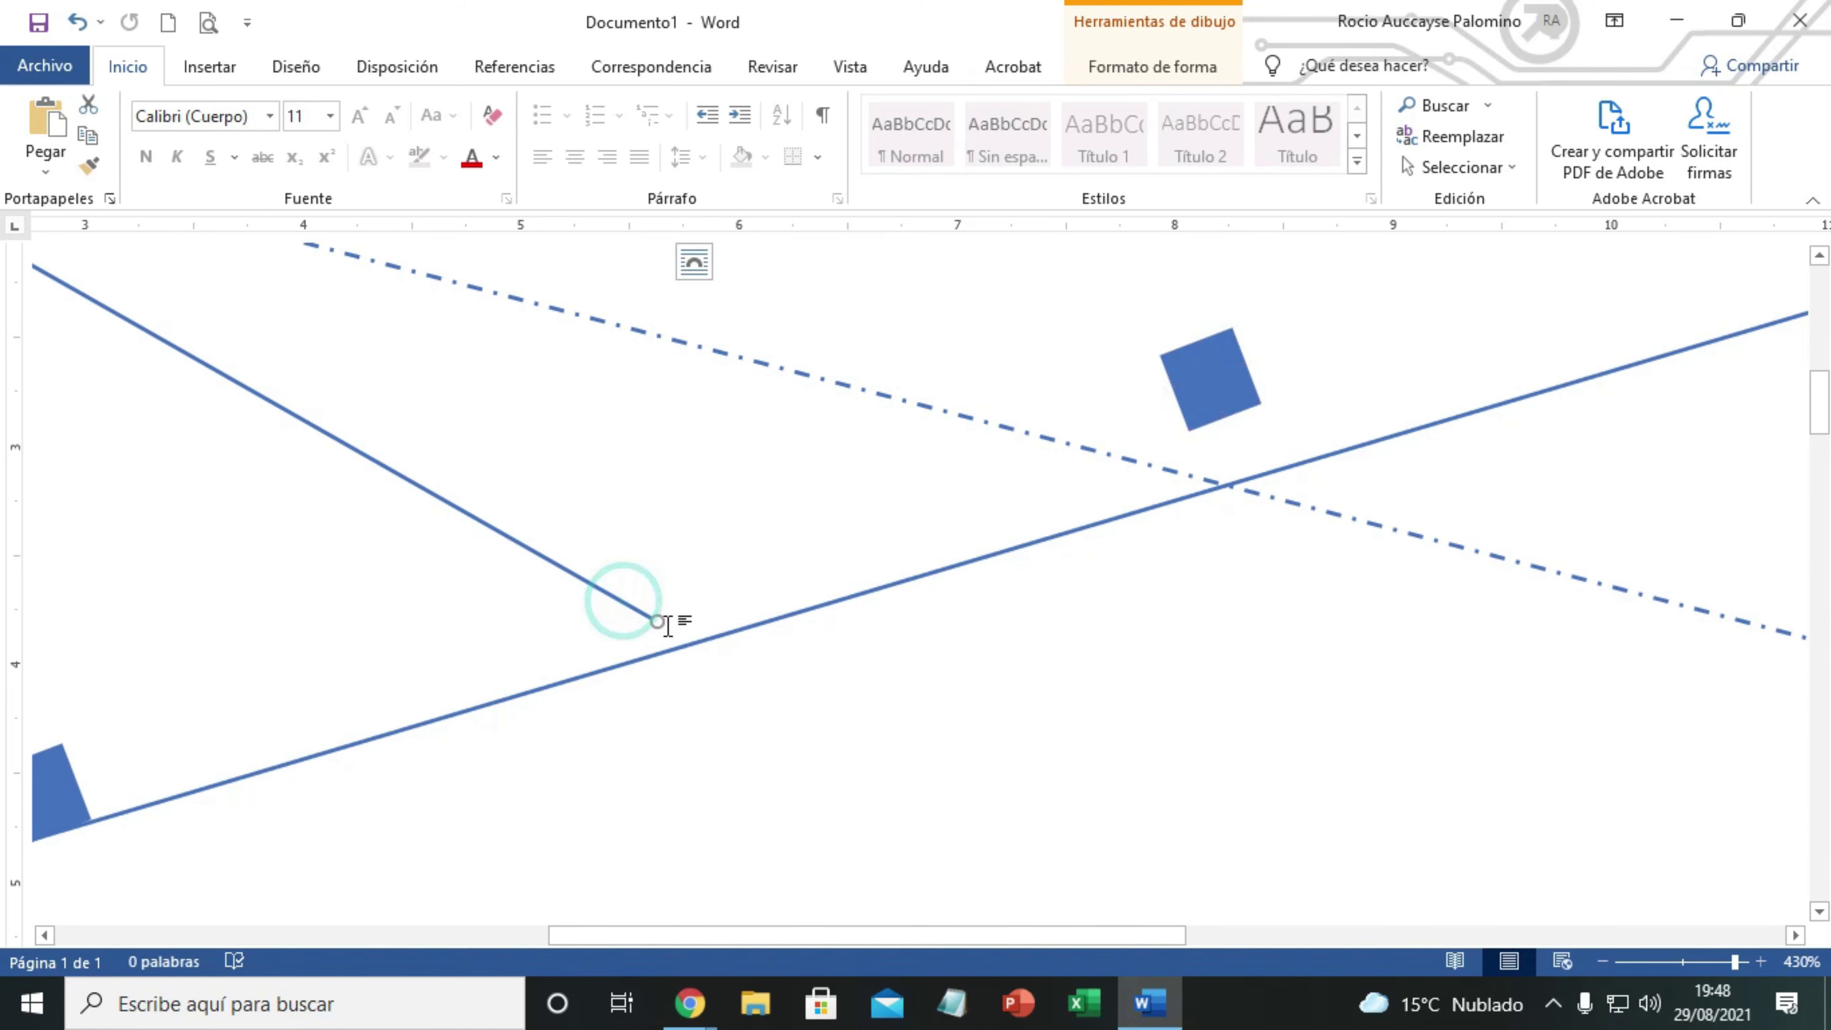
drag(657, 621, 693, 638)
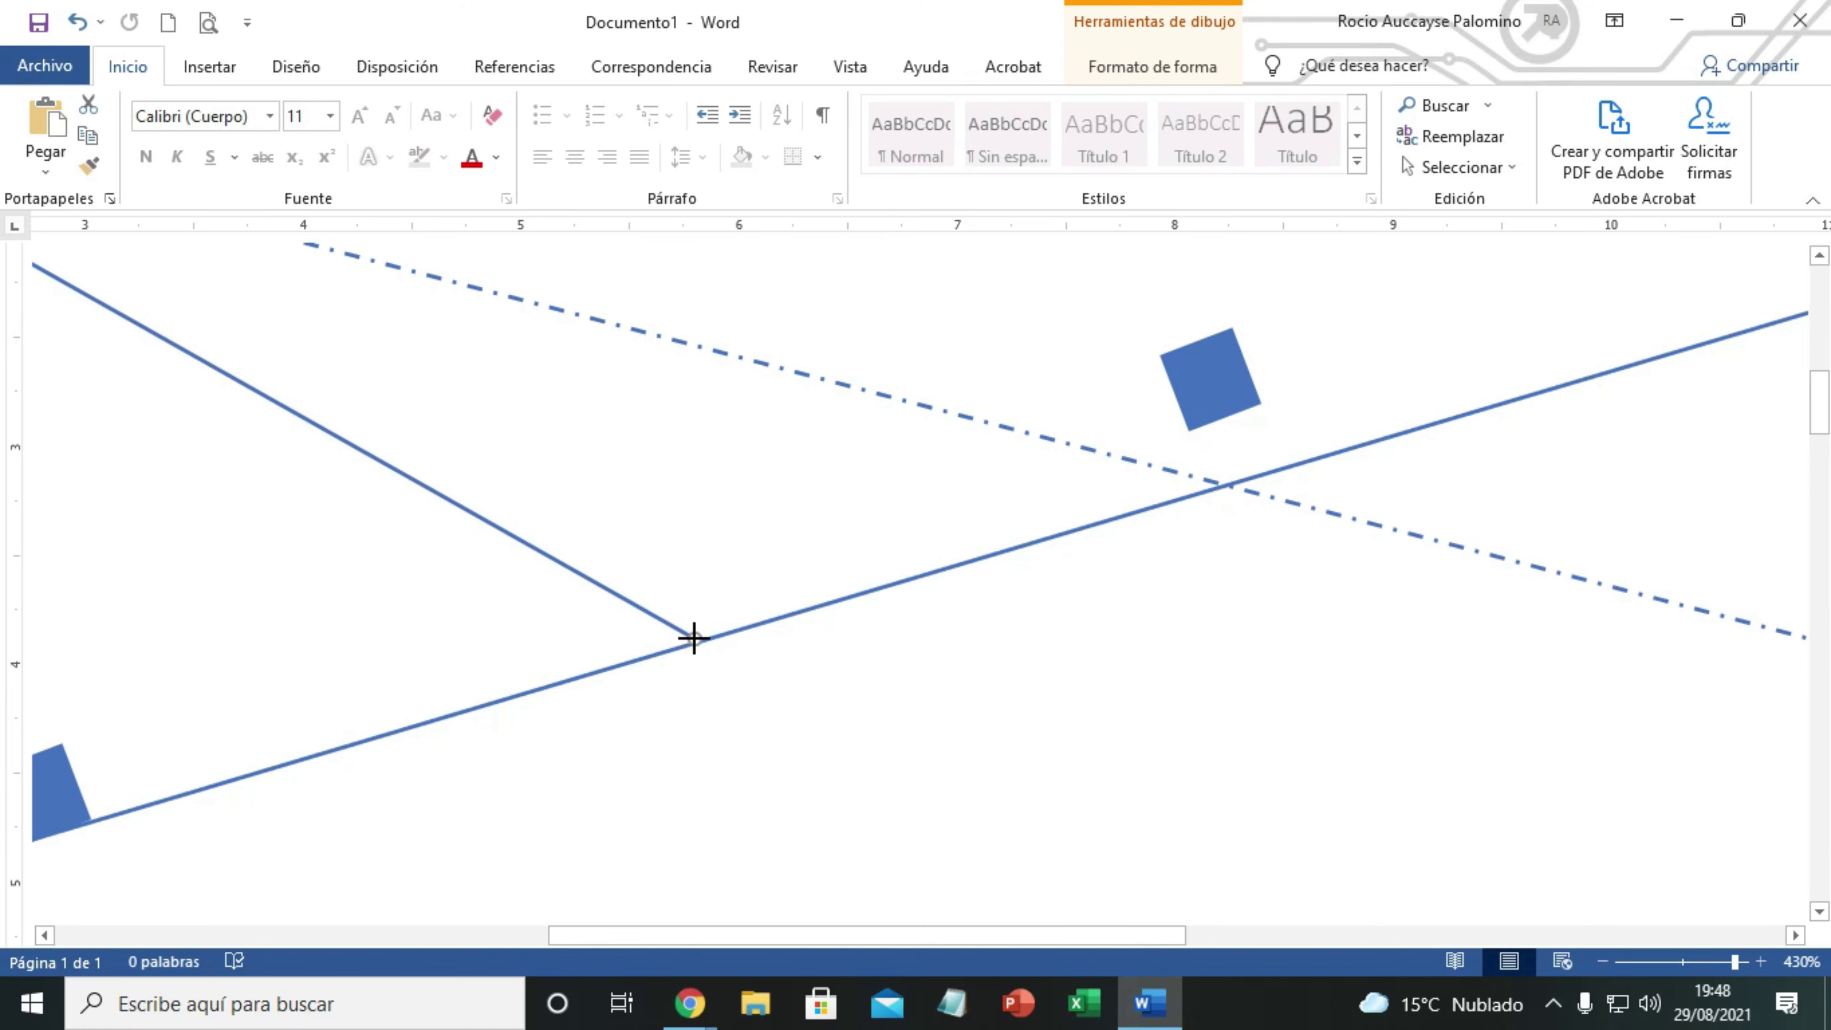
scroll(800, 772, up, 3)
click(809, 804)
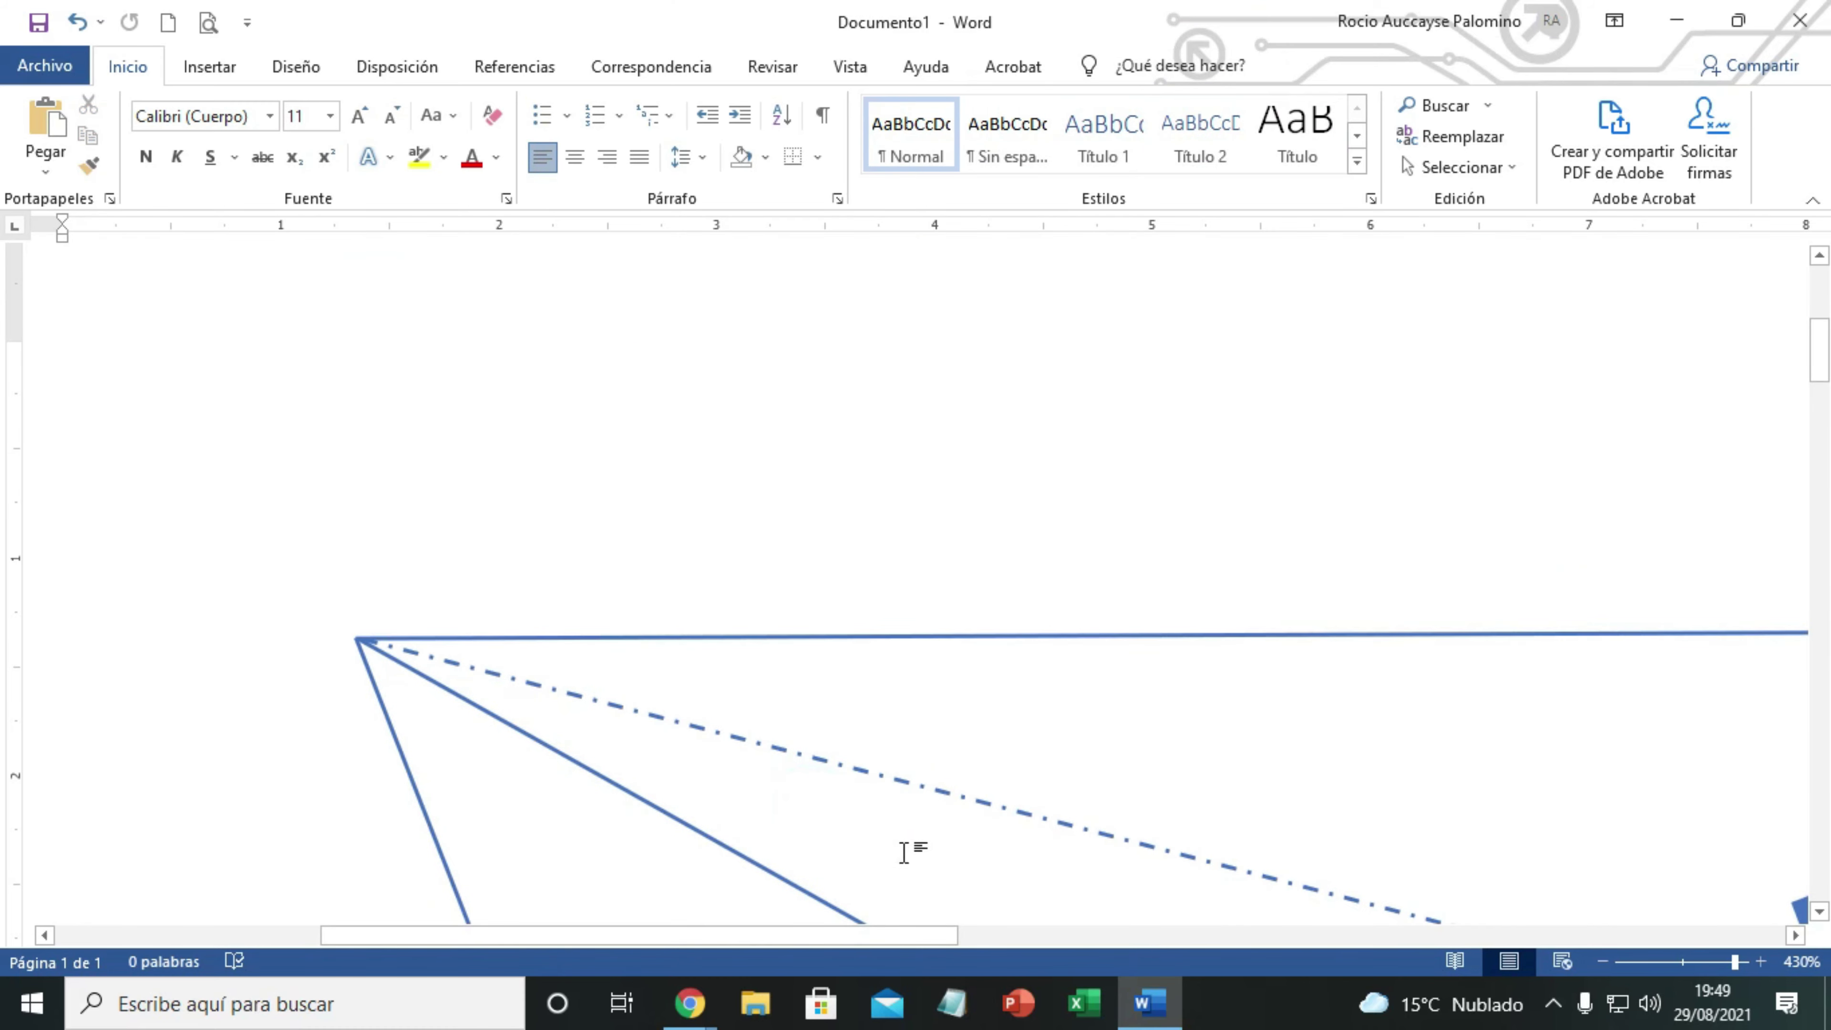
Move the copied square toward the figure's bottom-right corner.
drag(871, 935, 1406, 937)
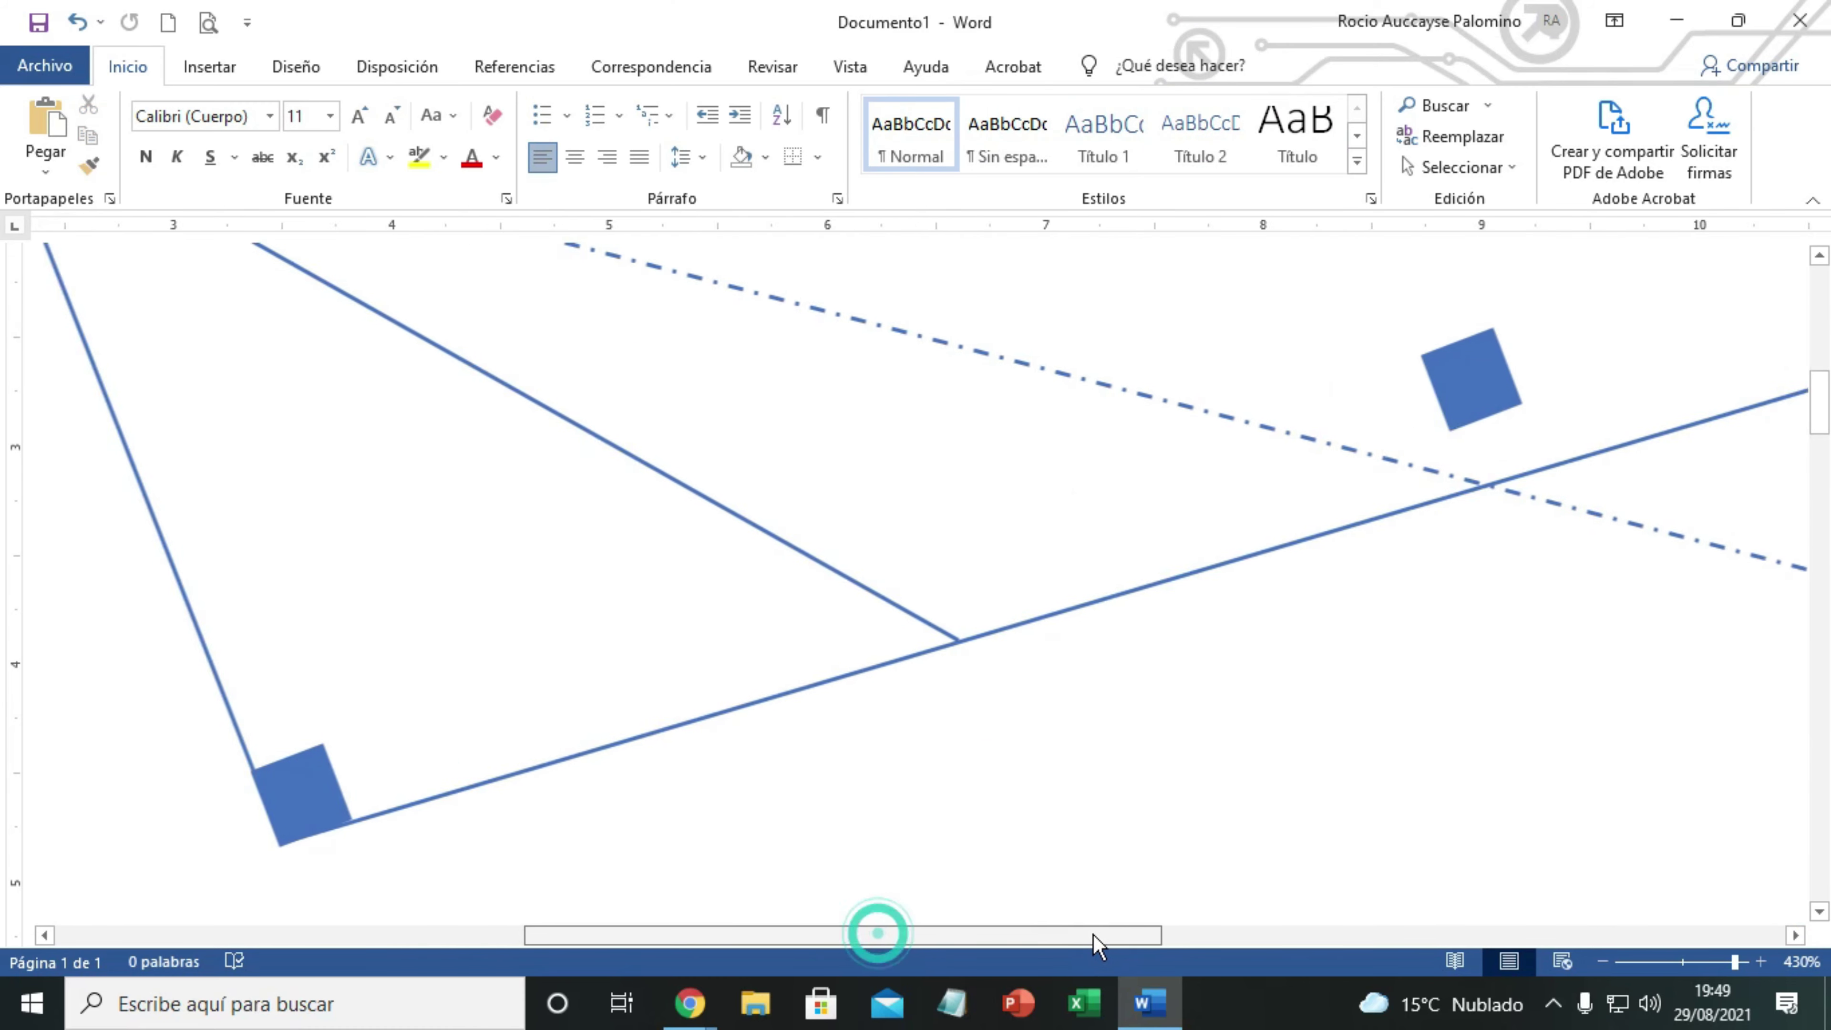
scroll(1143, 826, up, 4)
scroll(1084, 806, up, 5)
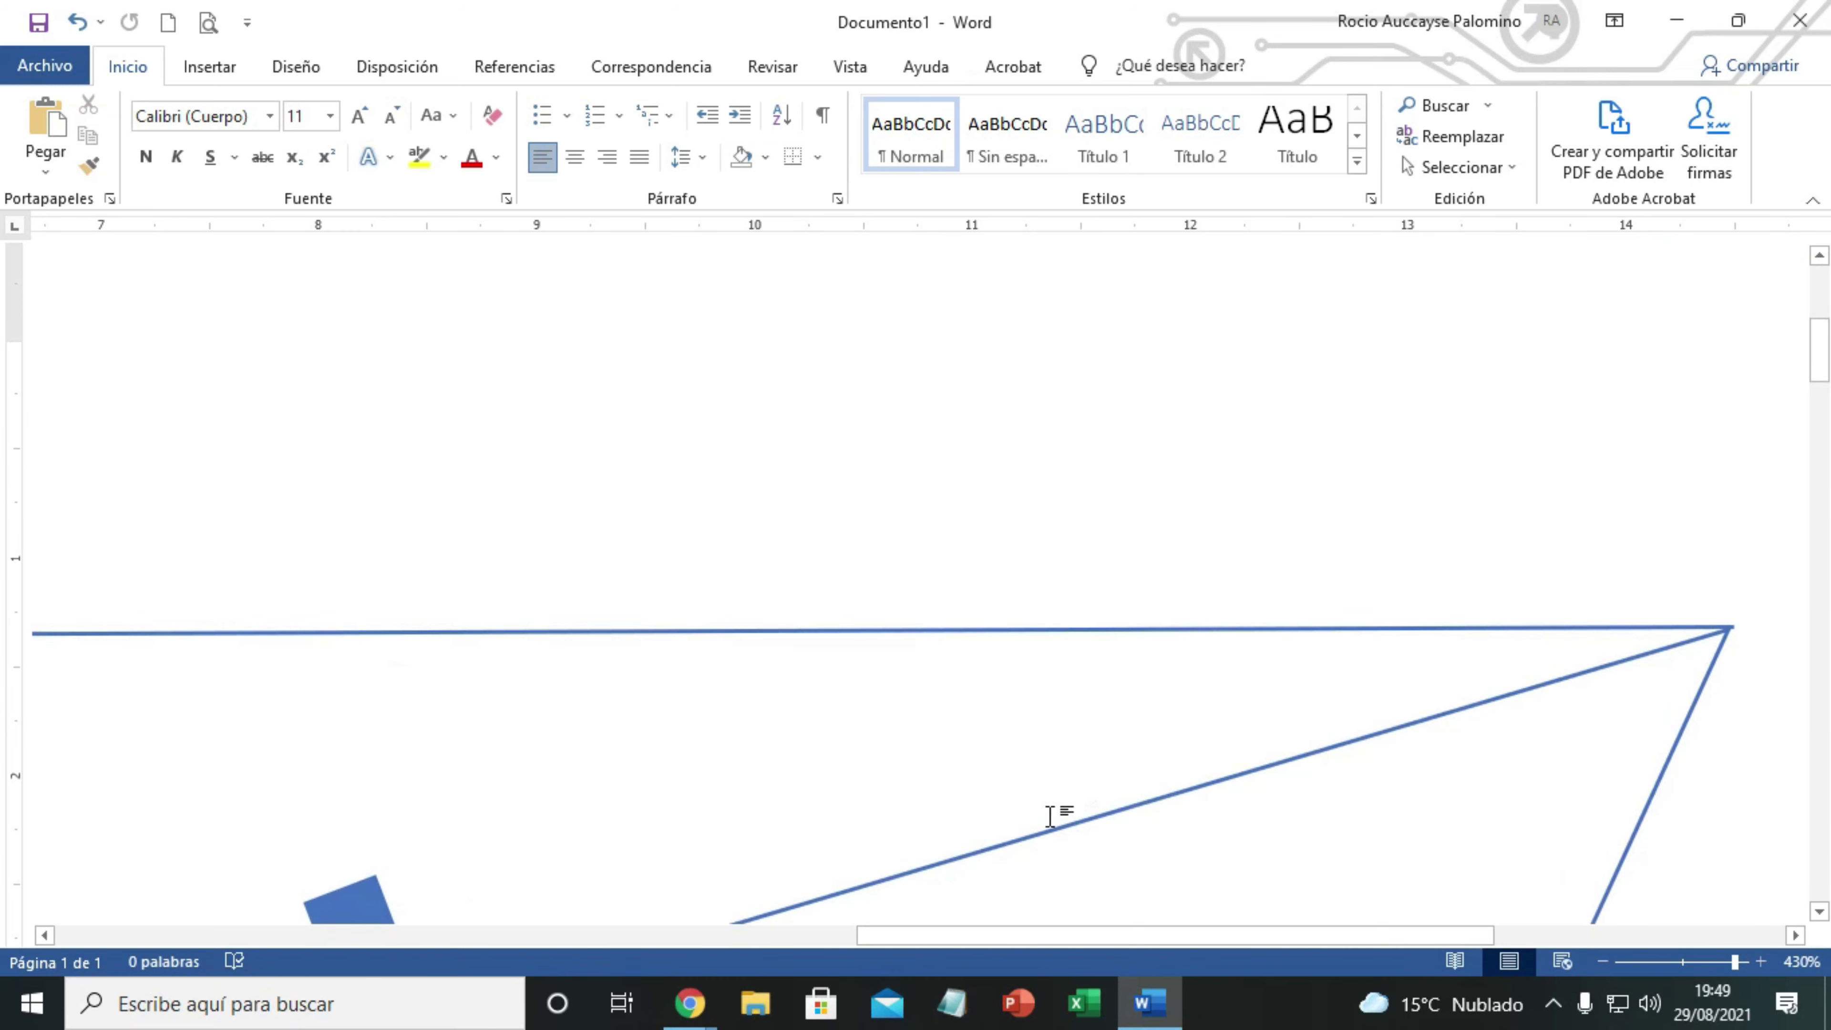
scroll(562, 828, down, 5)
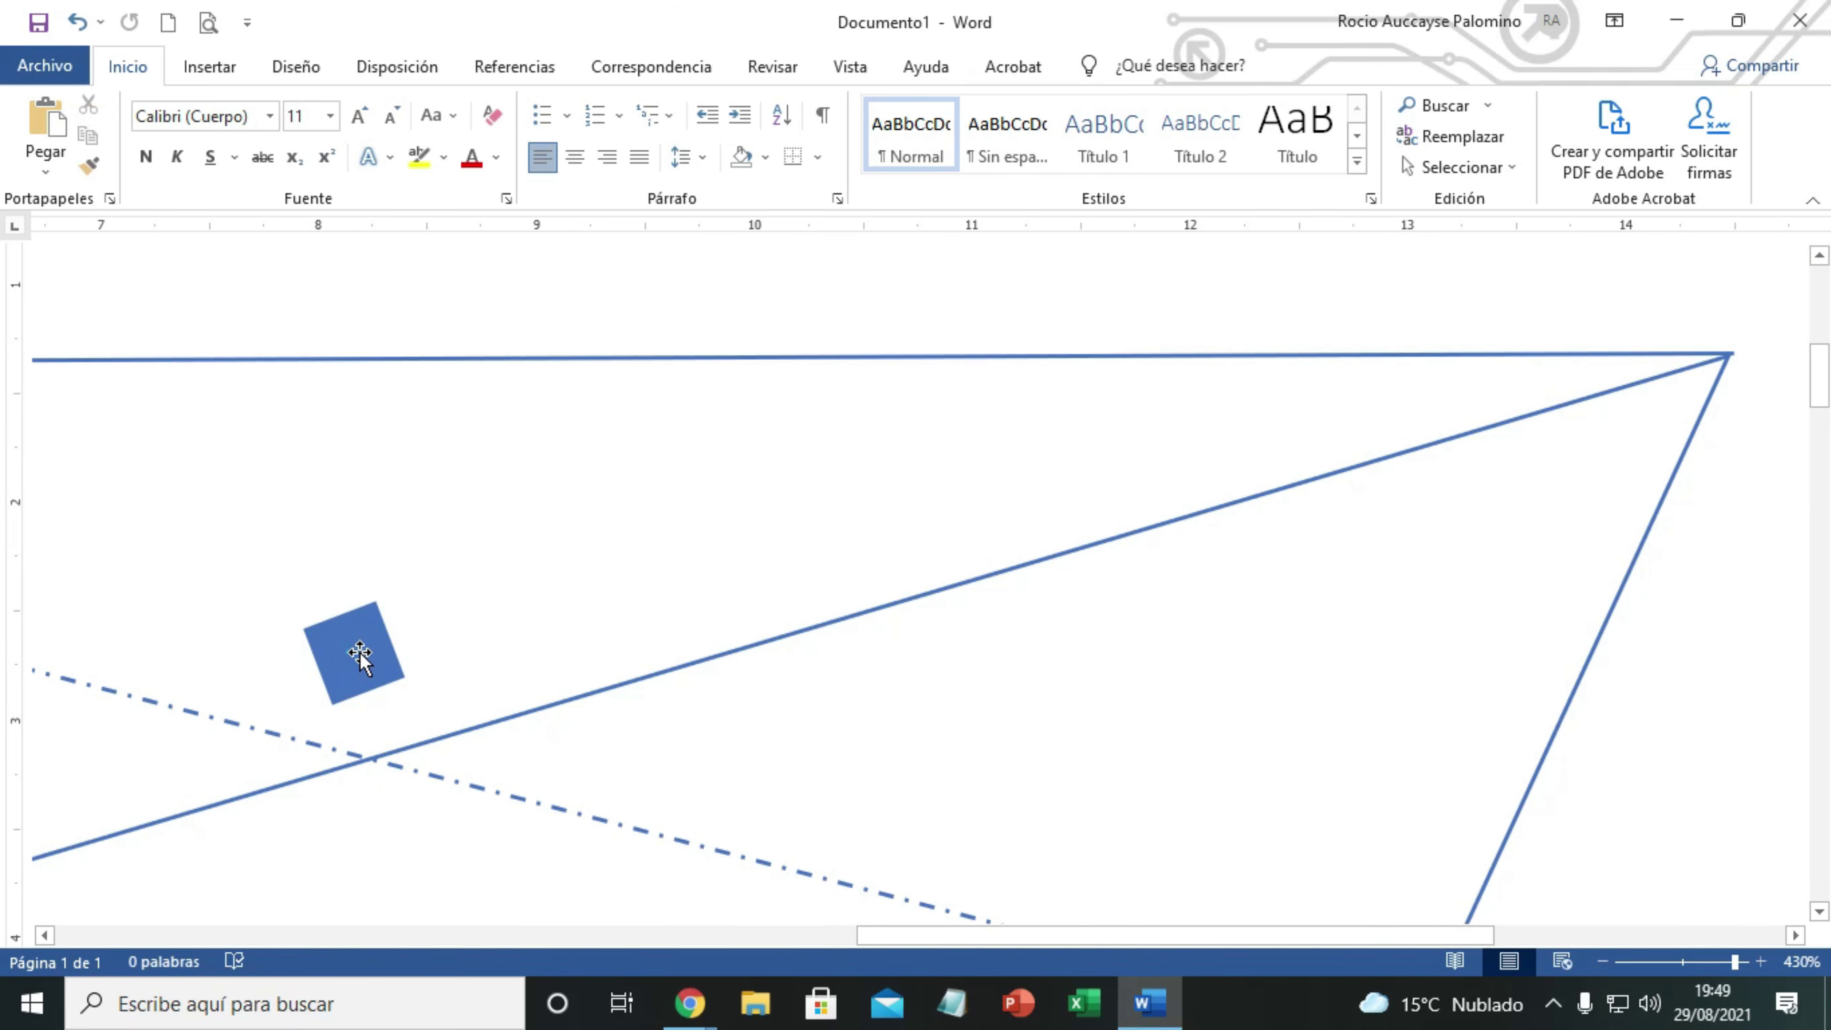
drag(359, 653, 1172, 705)
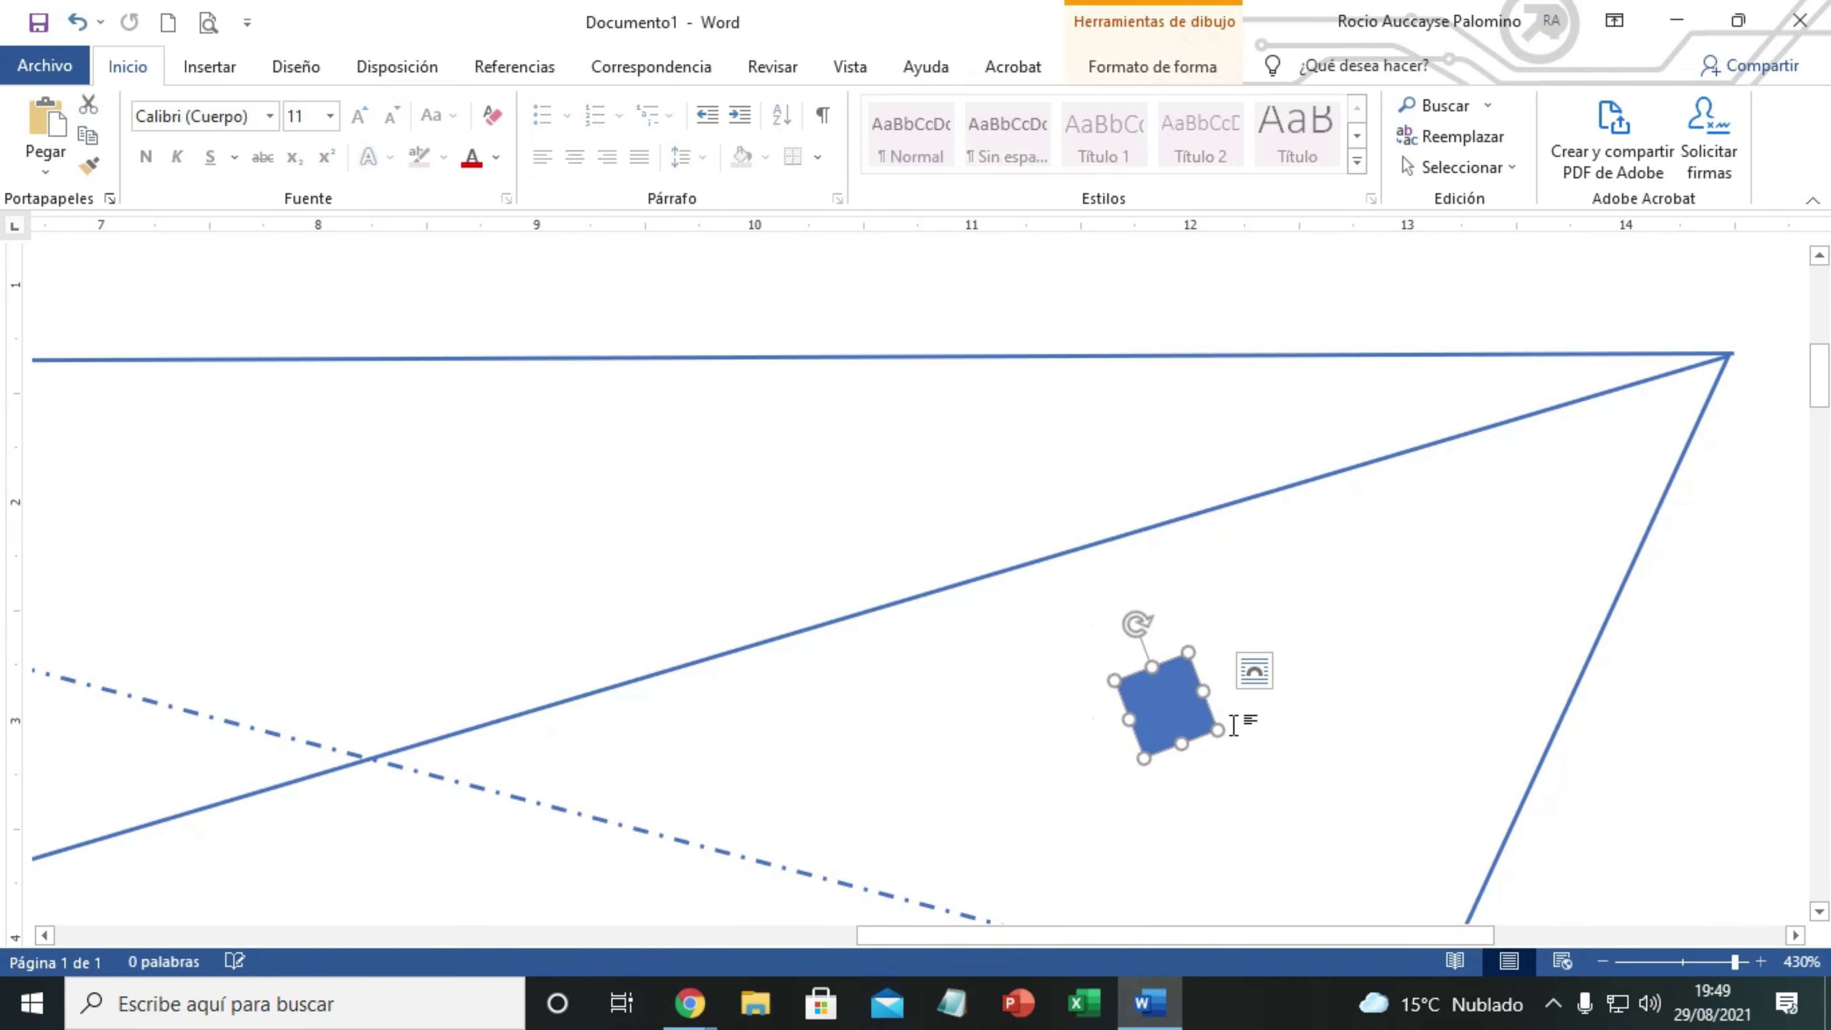
scroll(1441, 812, down, 4)
scroll(1493, 858, down, 5)
scroll(1382, 716, up, 5)
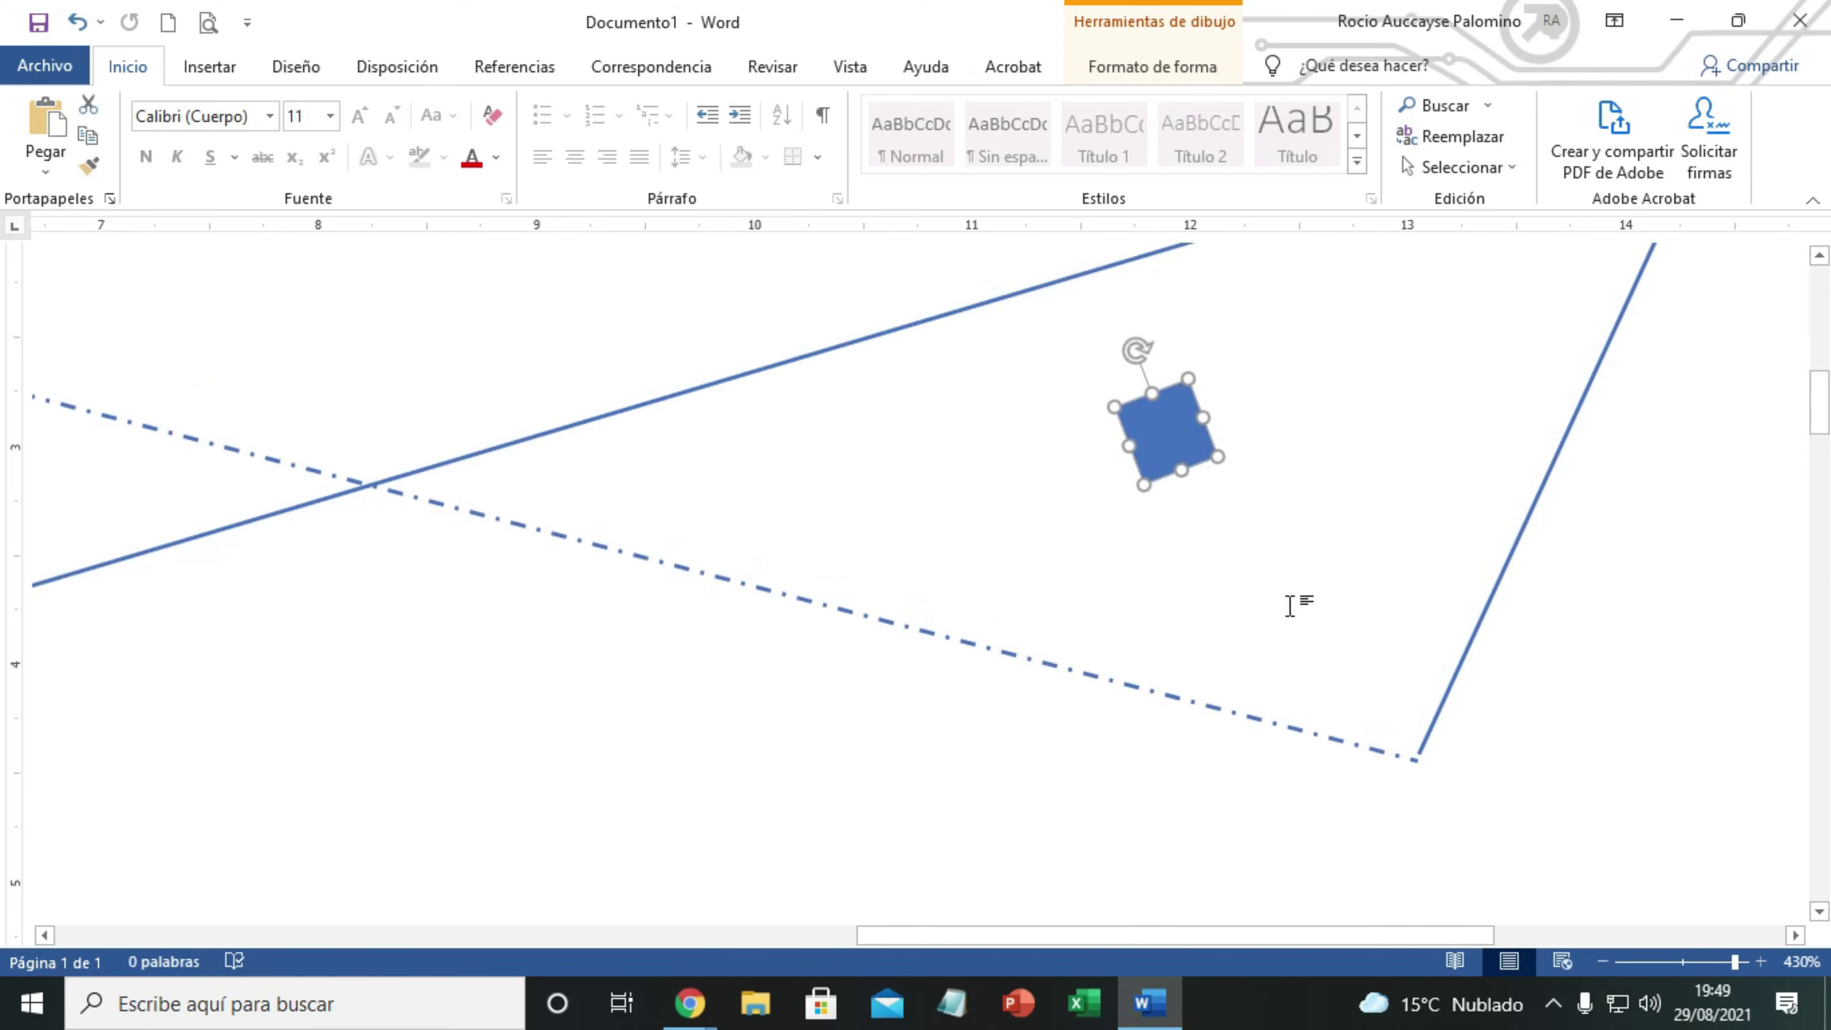
drag(1161, 433, 1296, 649)
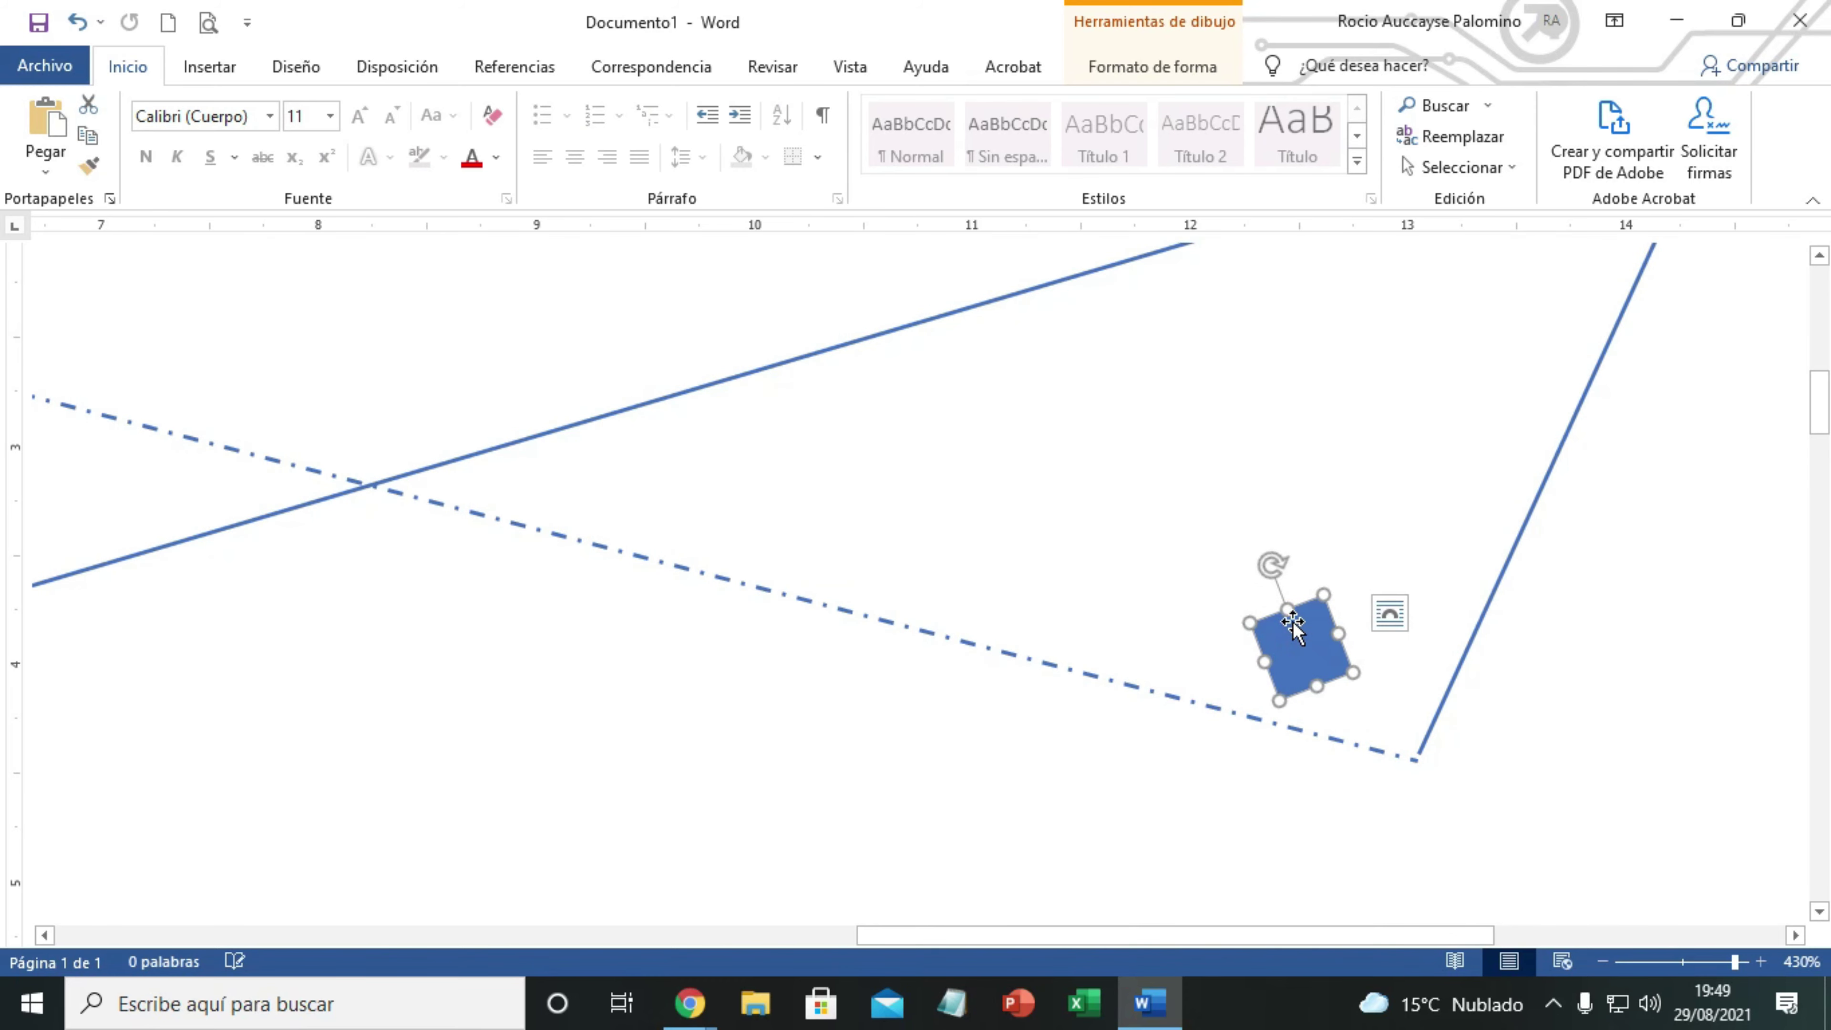
Rotate and nudge the copied square to fit the corner of the dash-dot line and right side.
drag(1267, 564, 1327, 569)
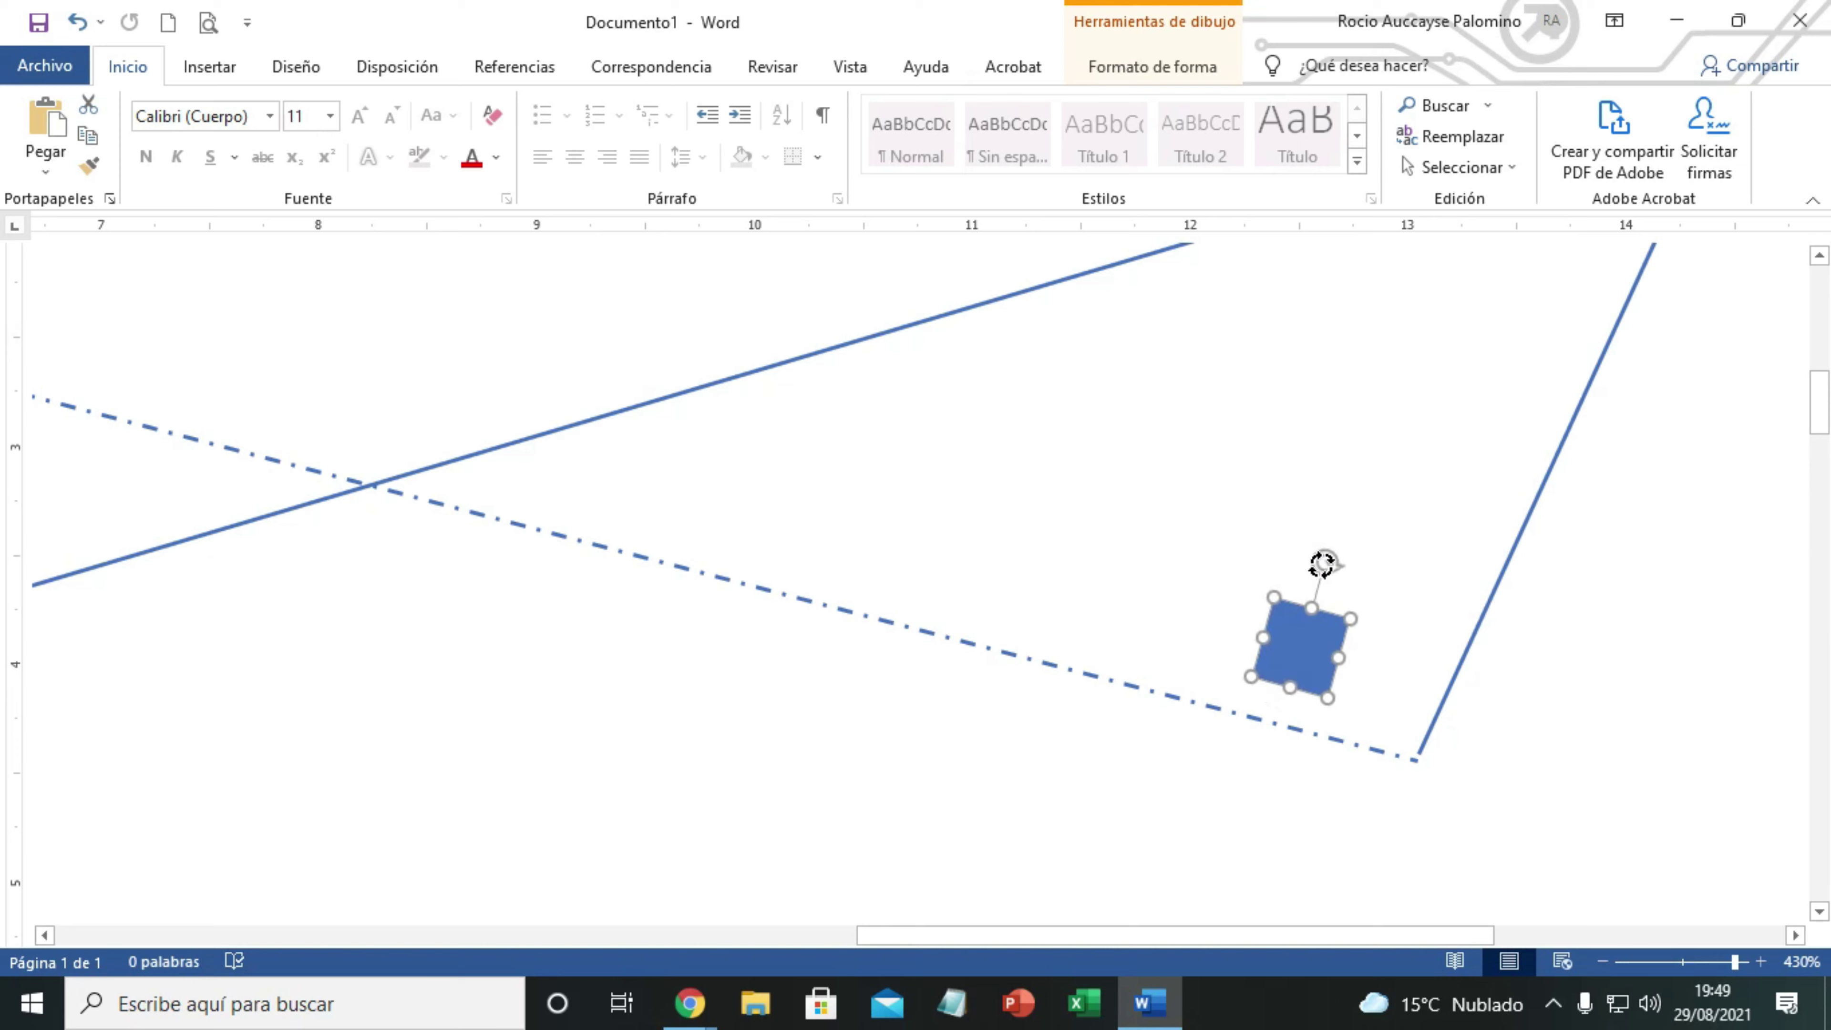
drag(1311, 640, 1401, 694)
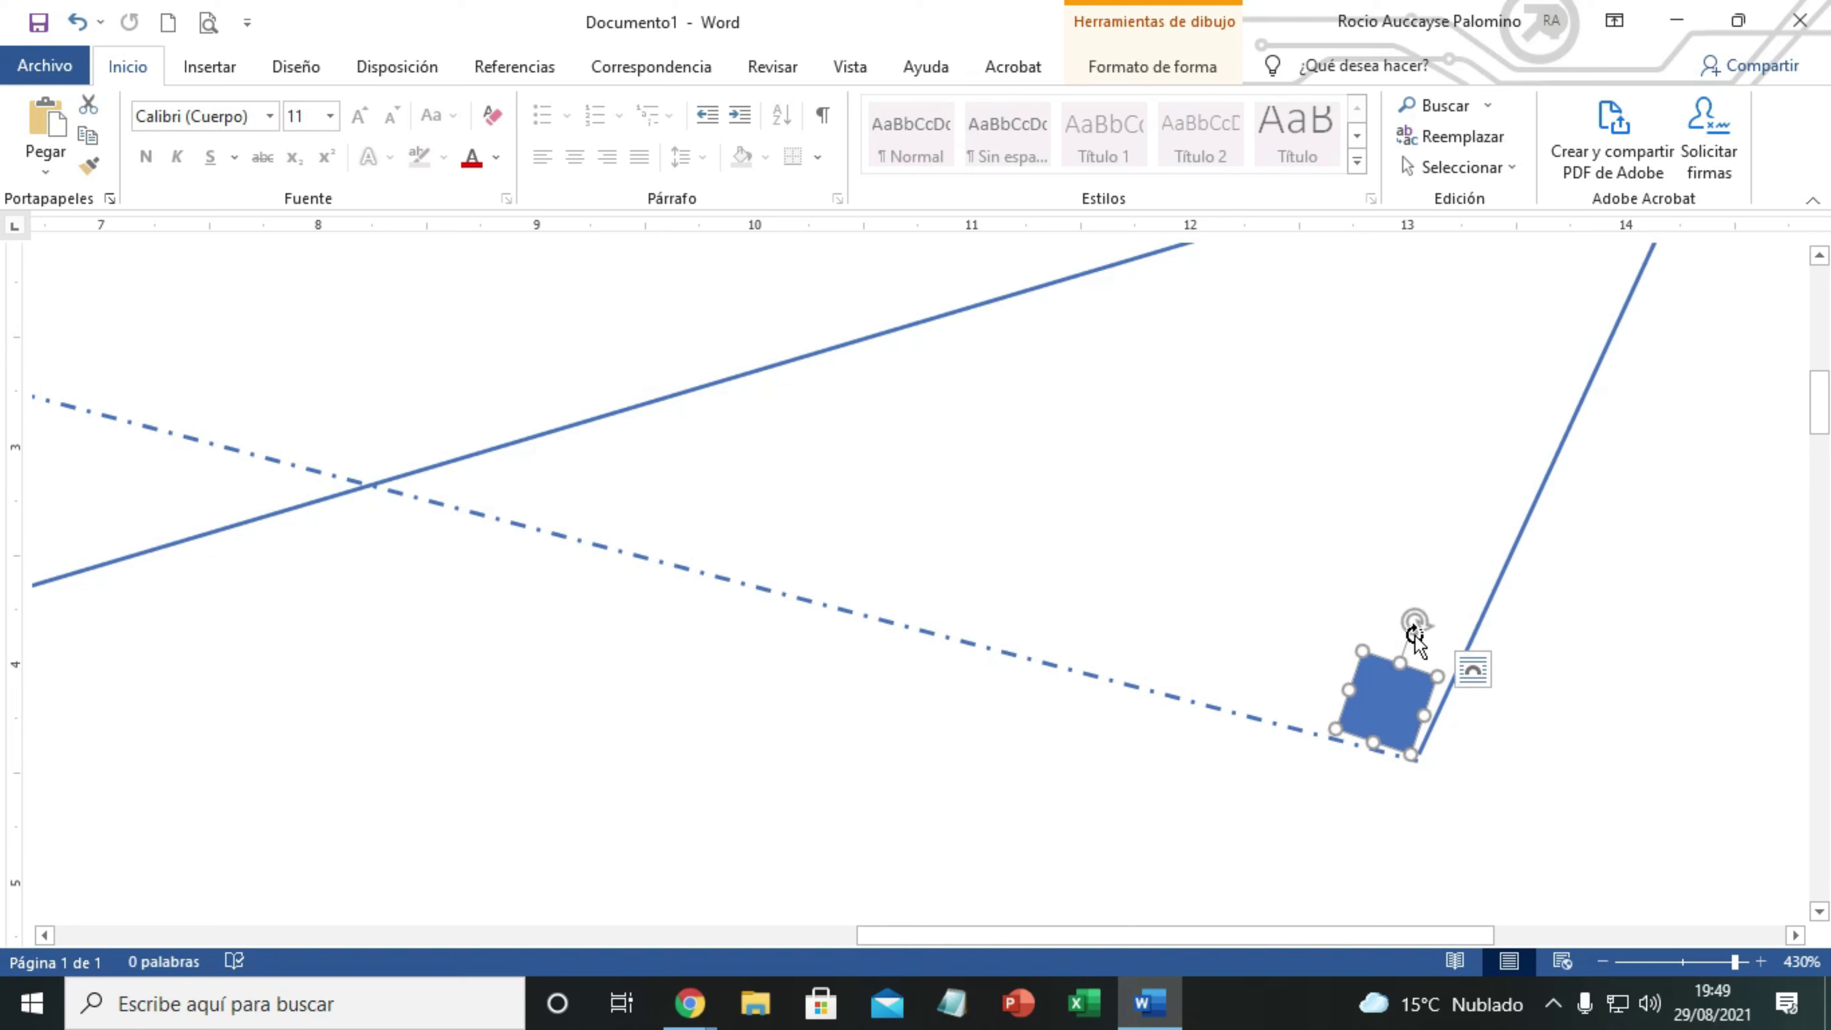
drag(1415, 622, 1424, 622)
drag(1405, 692, 1416, 691)
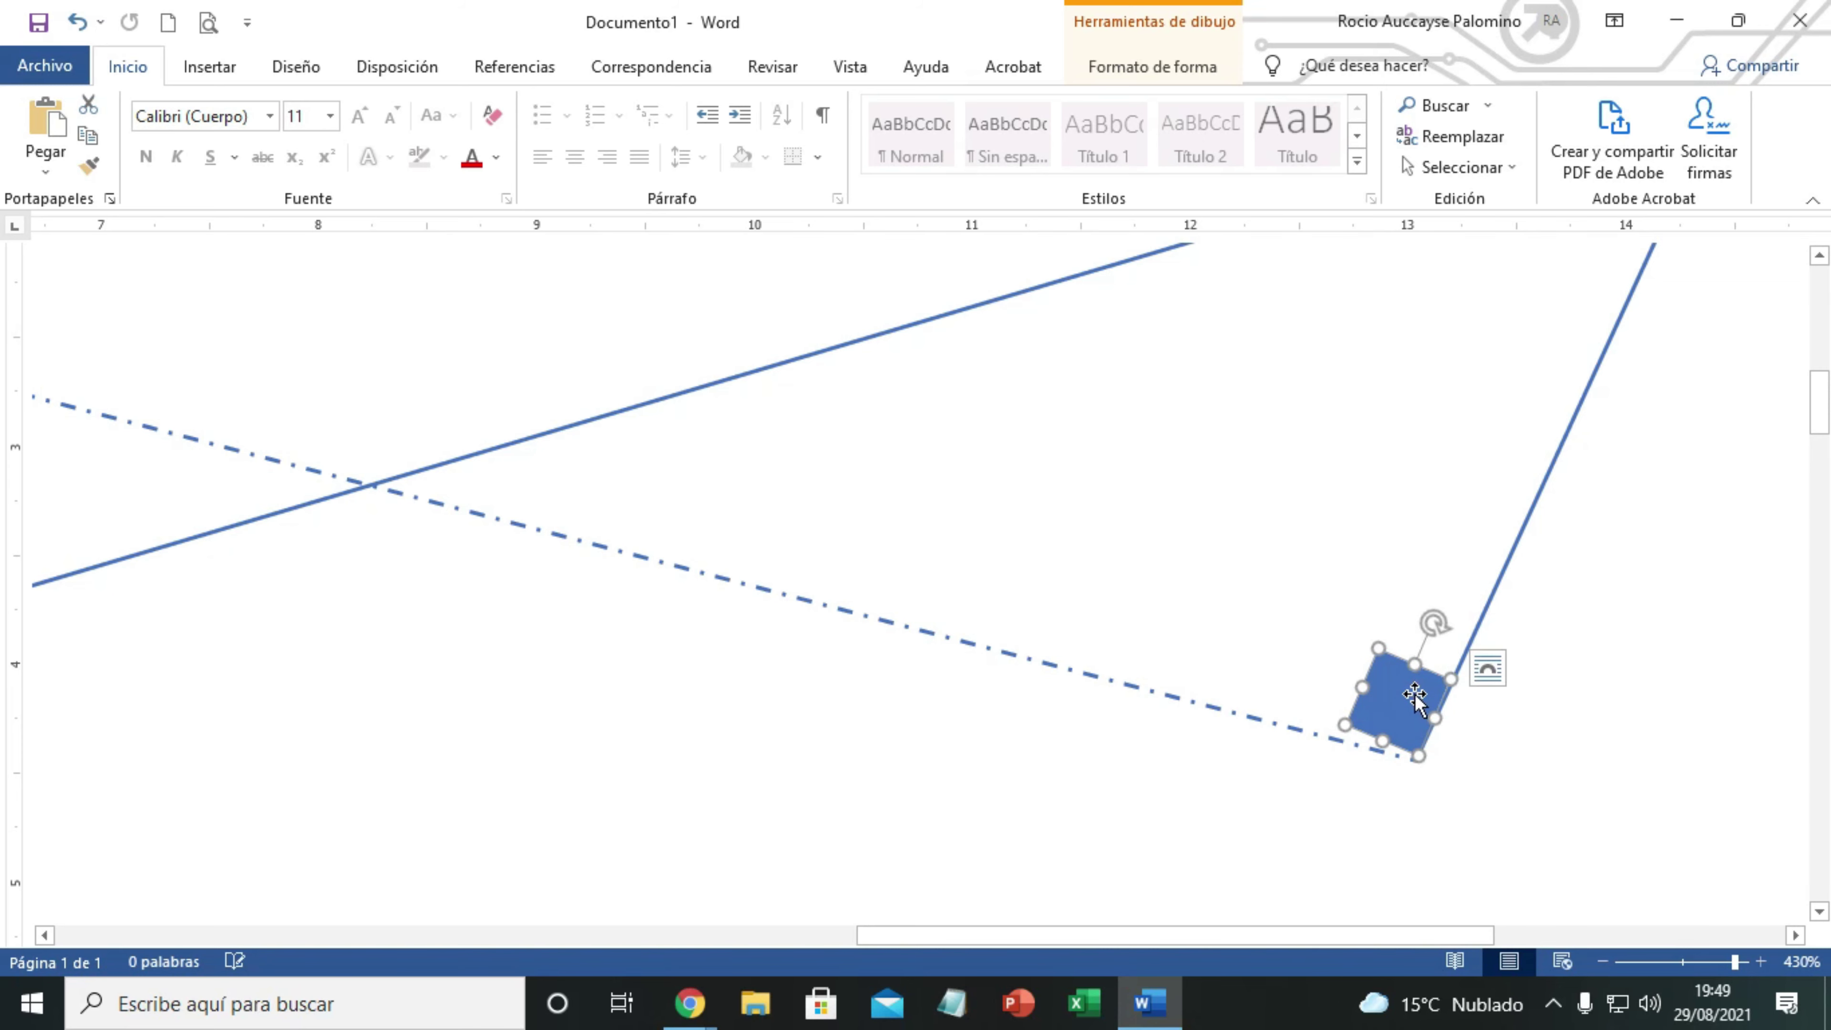
click(1491, 786)
scroll(1491, 786, left, 10)
scroll(1488, 785, right, 5)
scroll(1447, 867, down, 3)
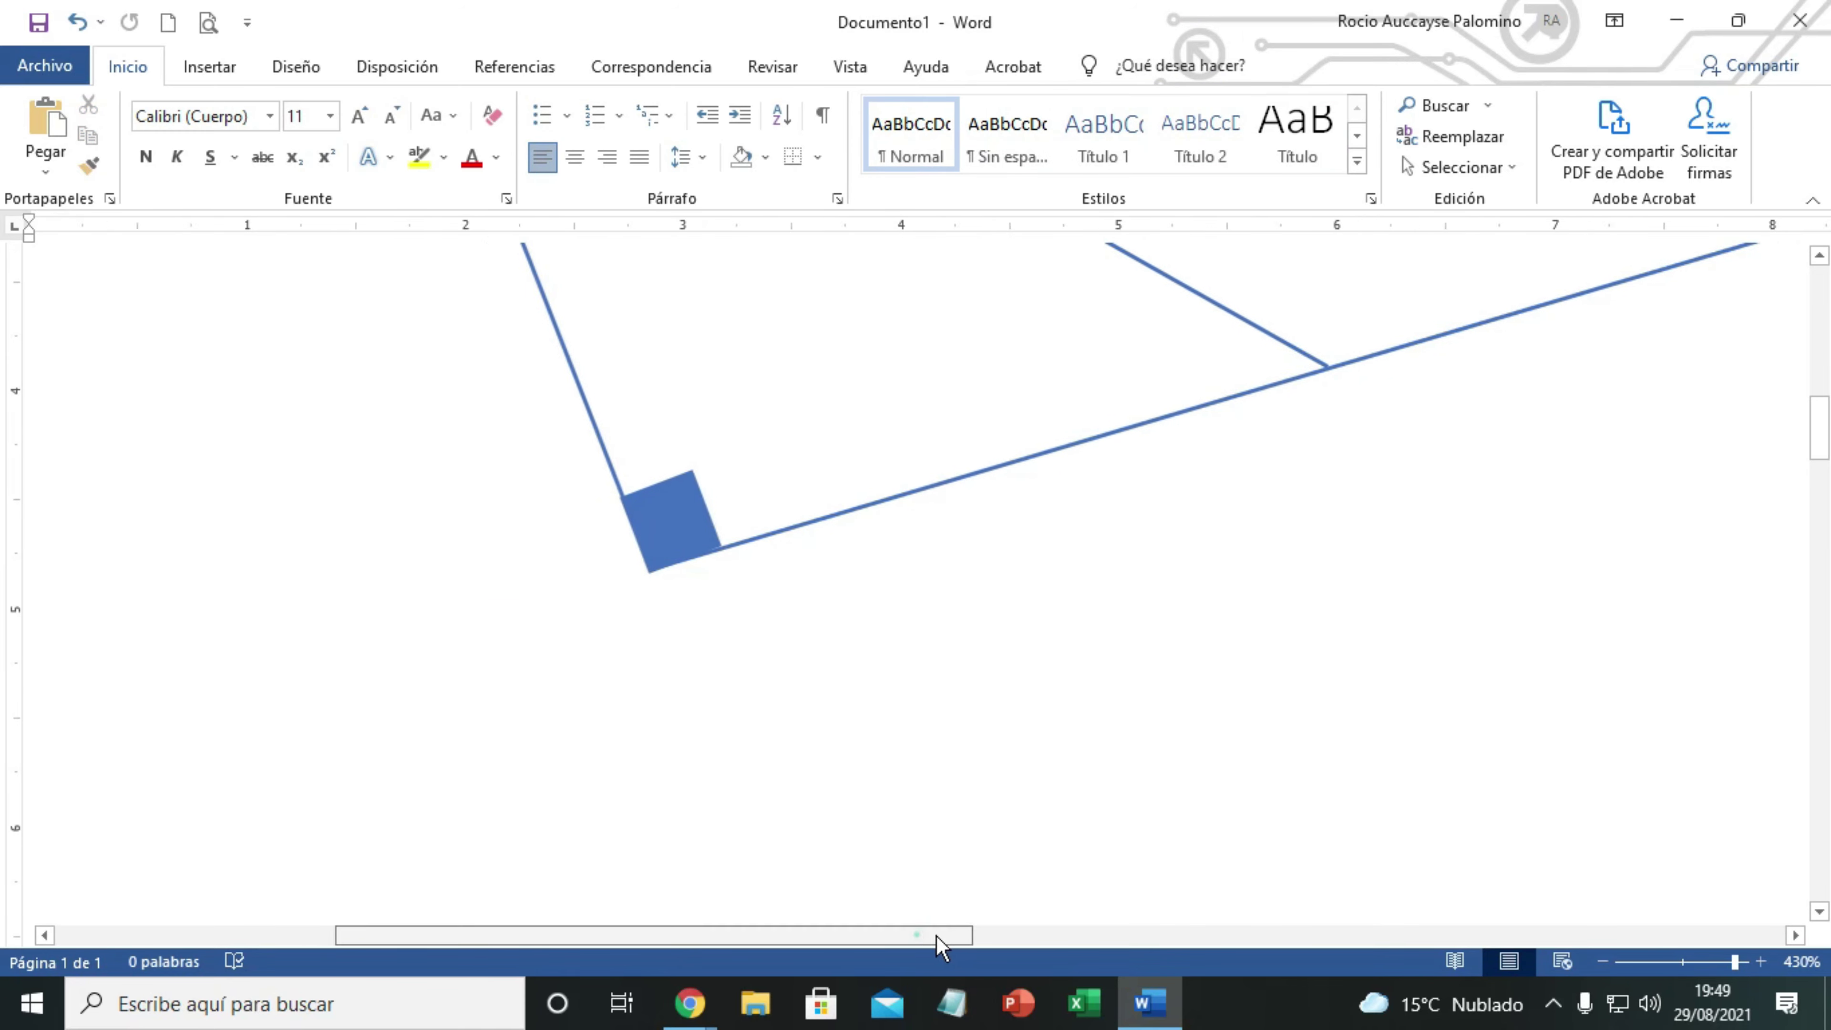
Lengthen the solid right side's lower end downward past the square.
drag(940, 947, 1535, 935)
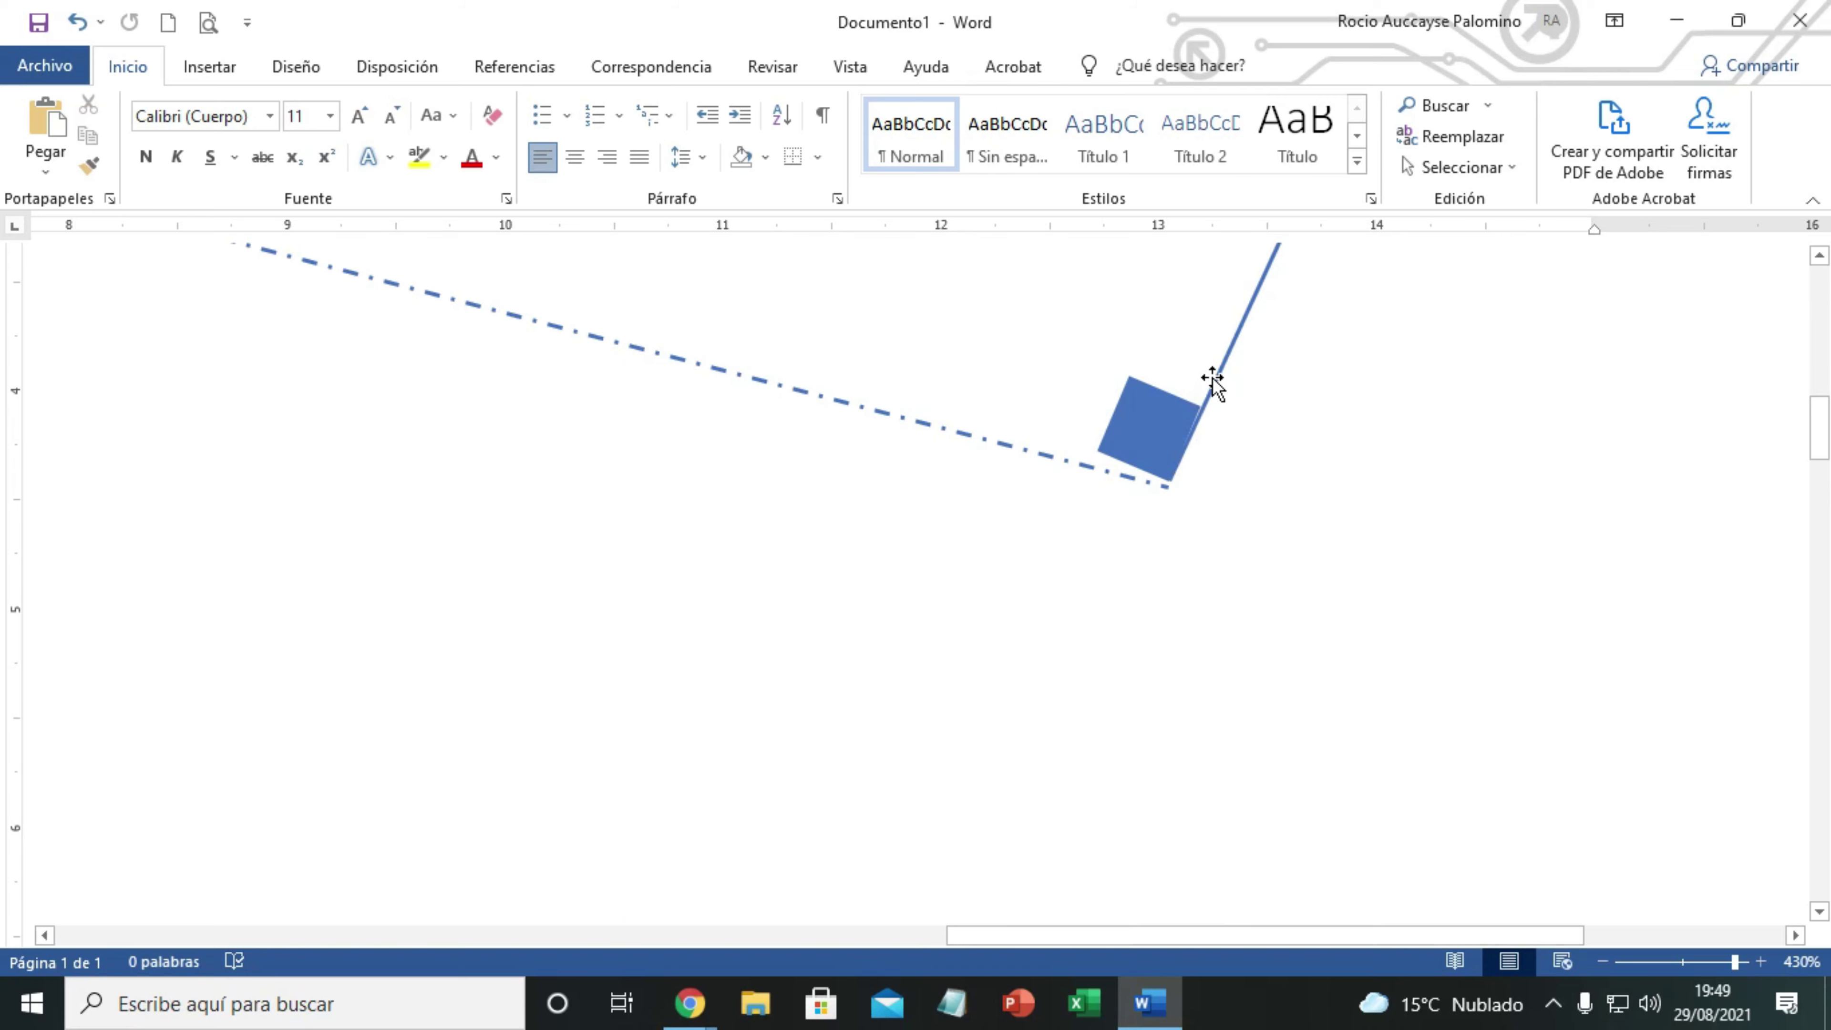
click(1216, 380)
drag(1170, 483, 1115, 598)
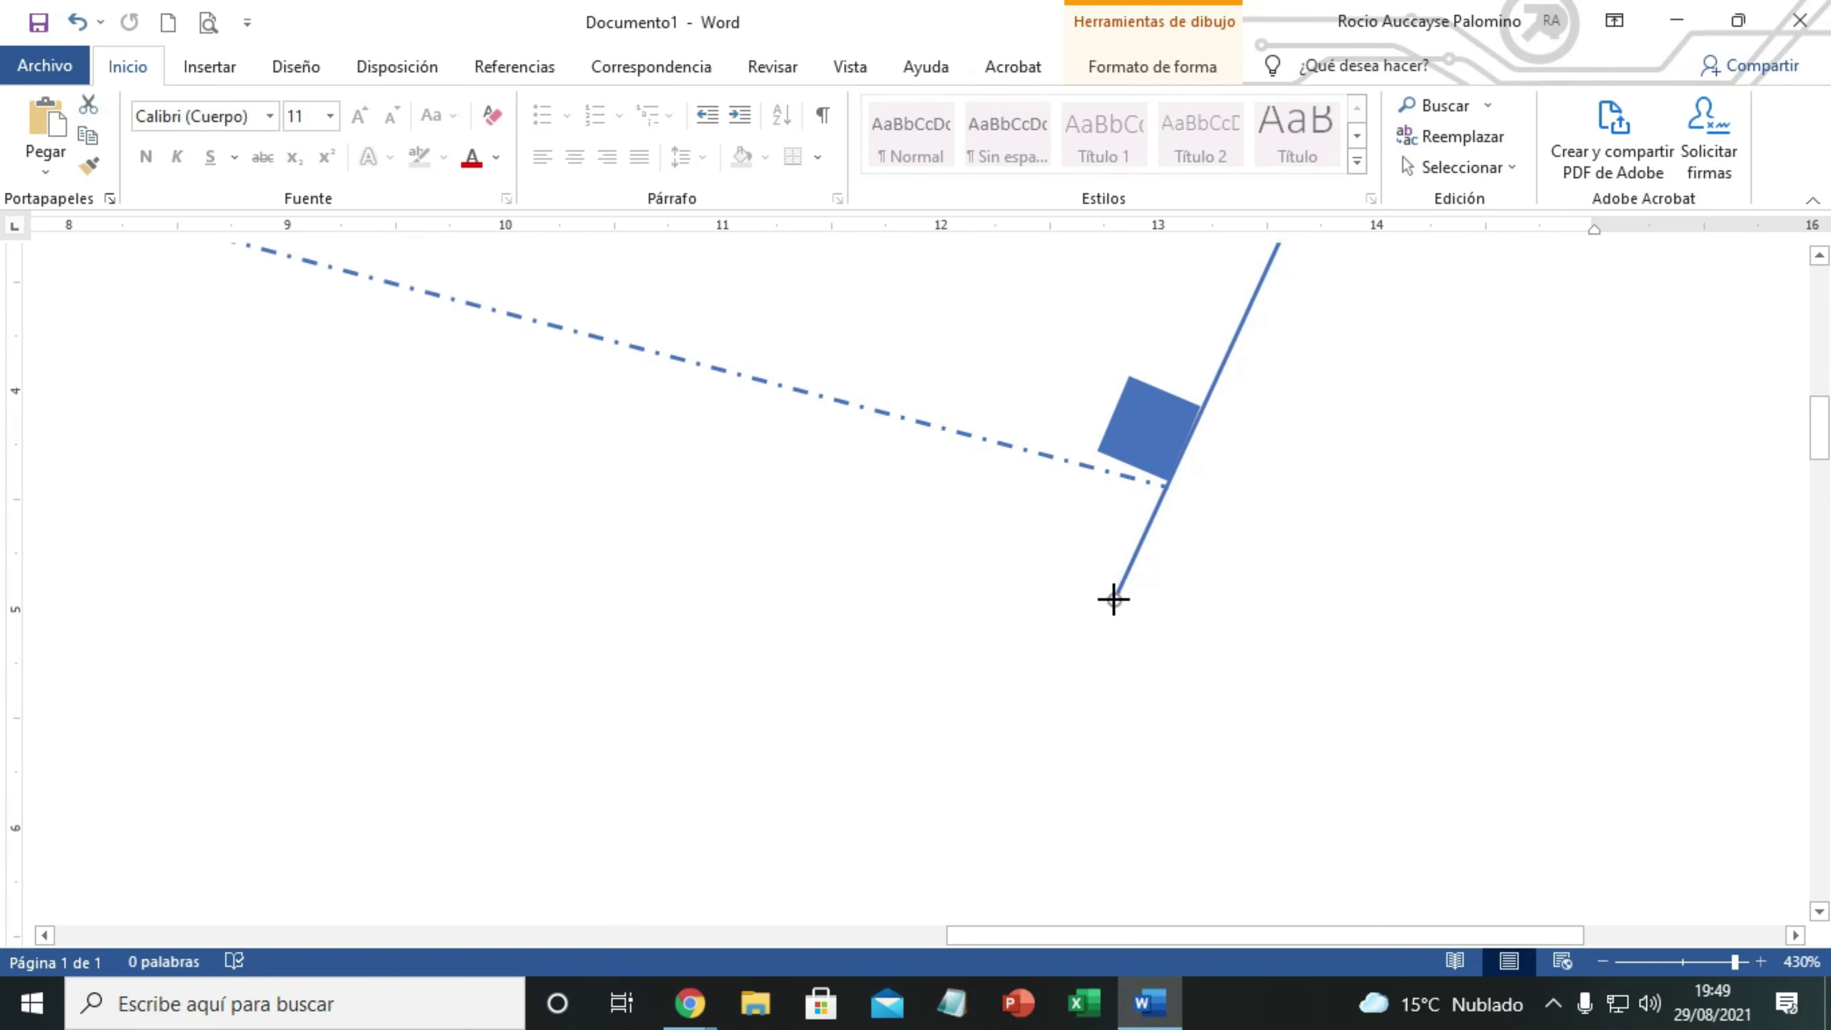
drag(1115, 599, 1112, 603)
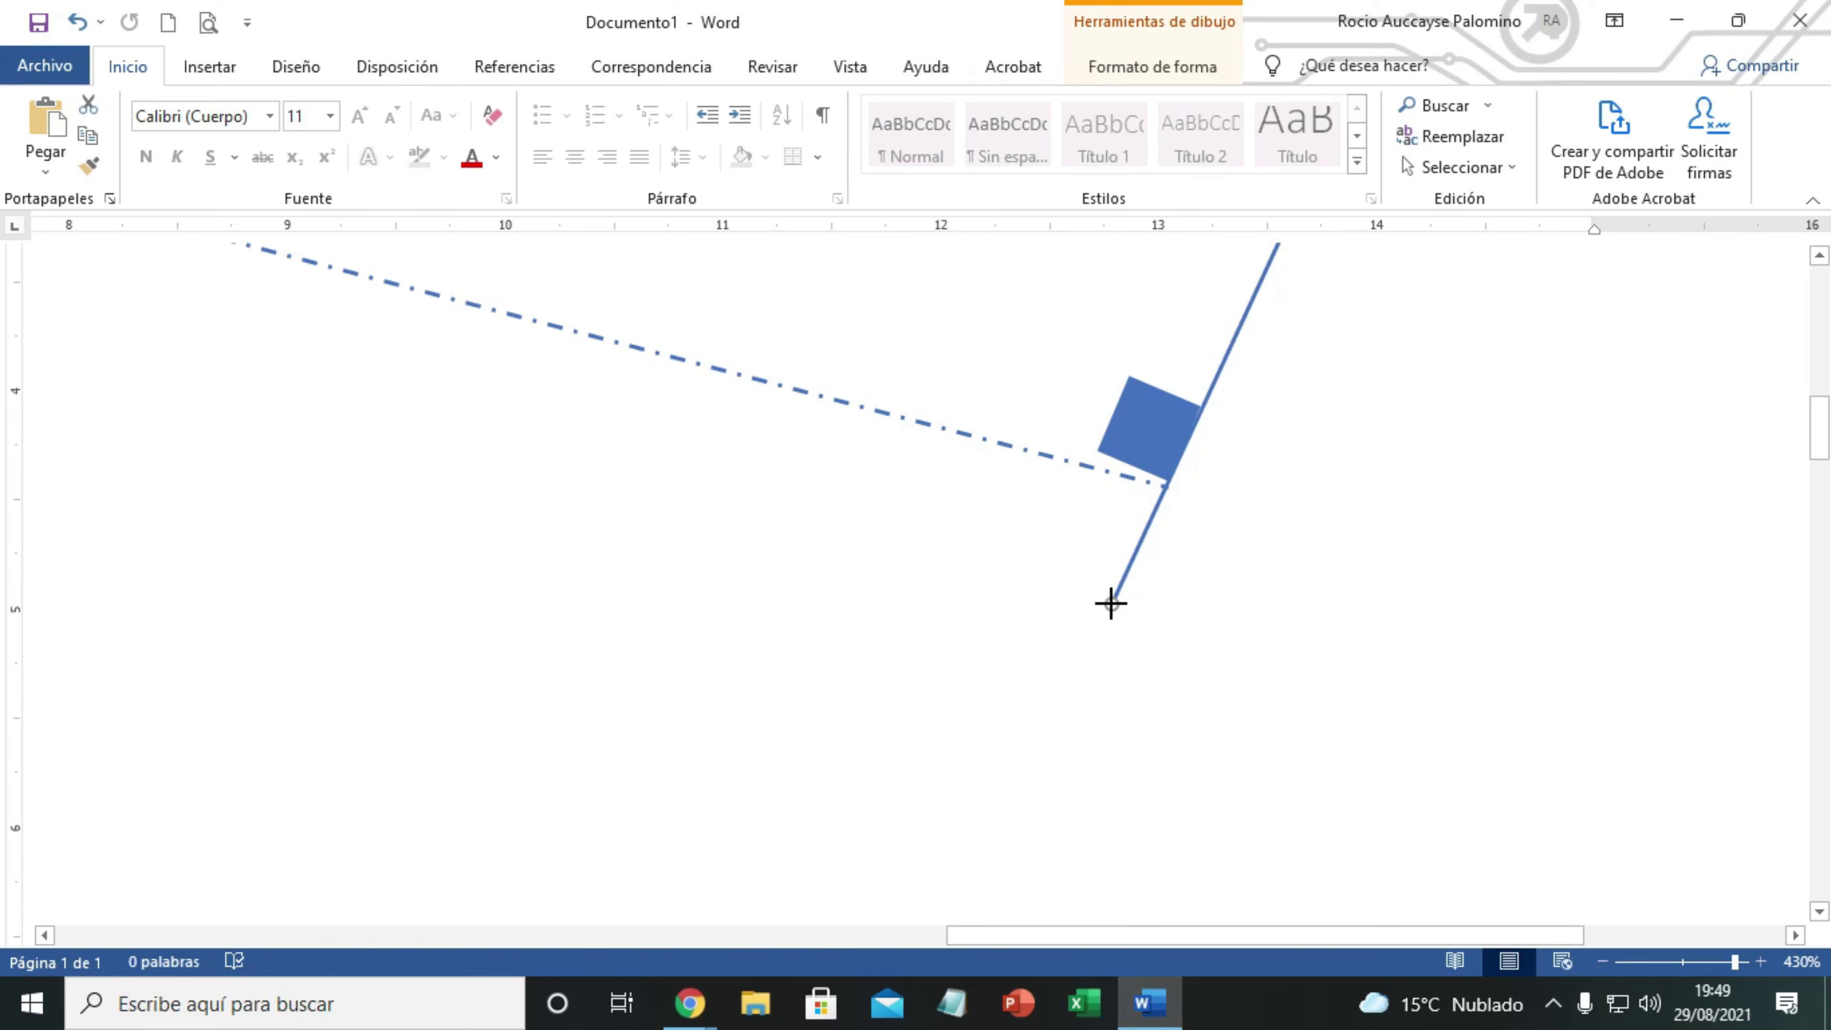
scroll(1112, 603, up, 2)
scroll(1150, 704, down, 3)
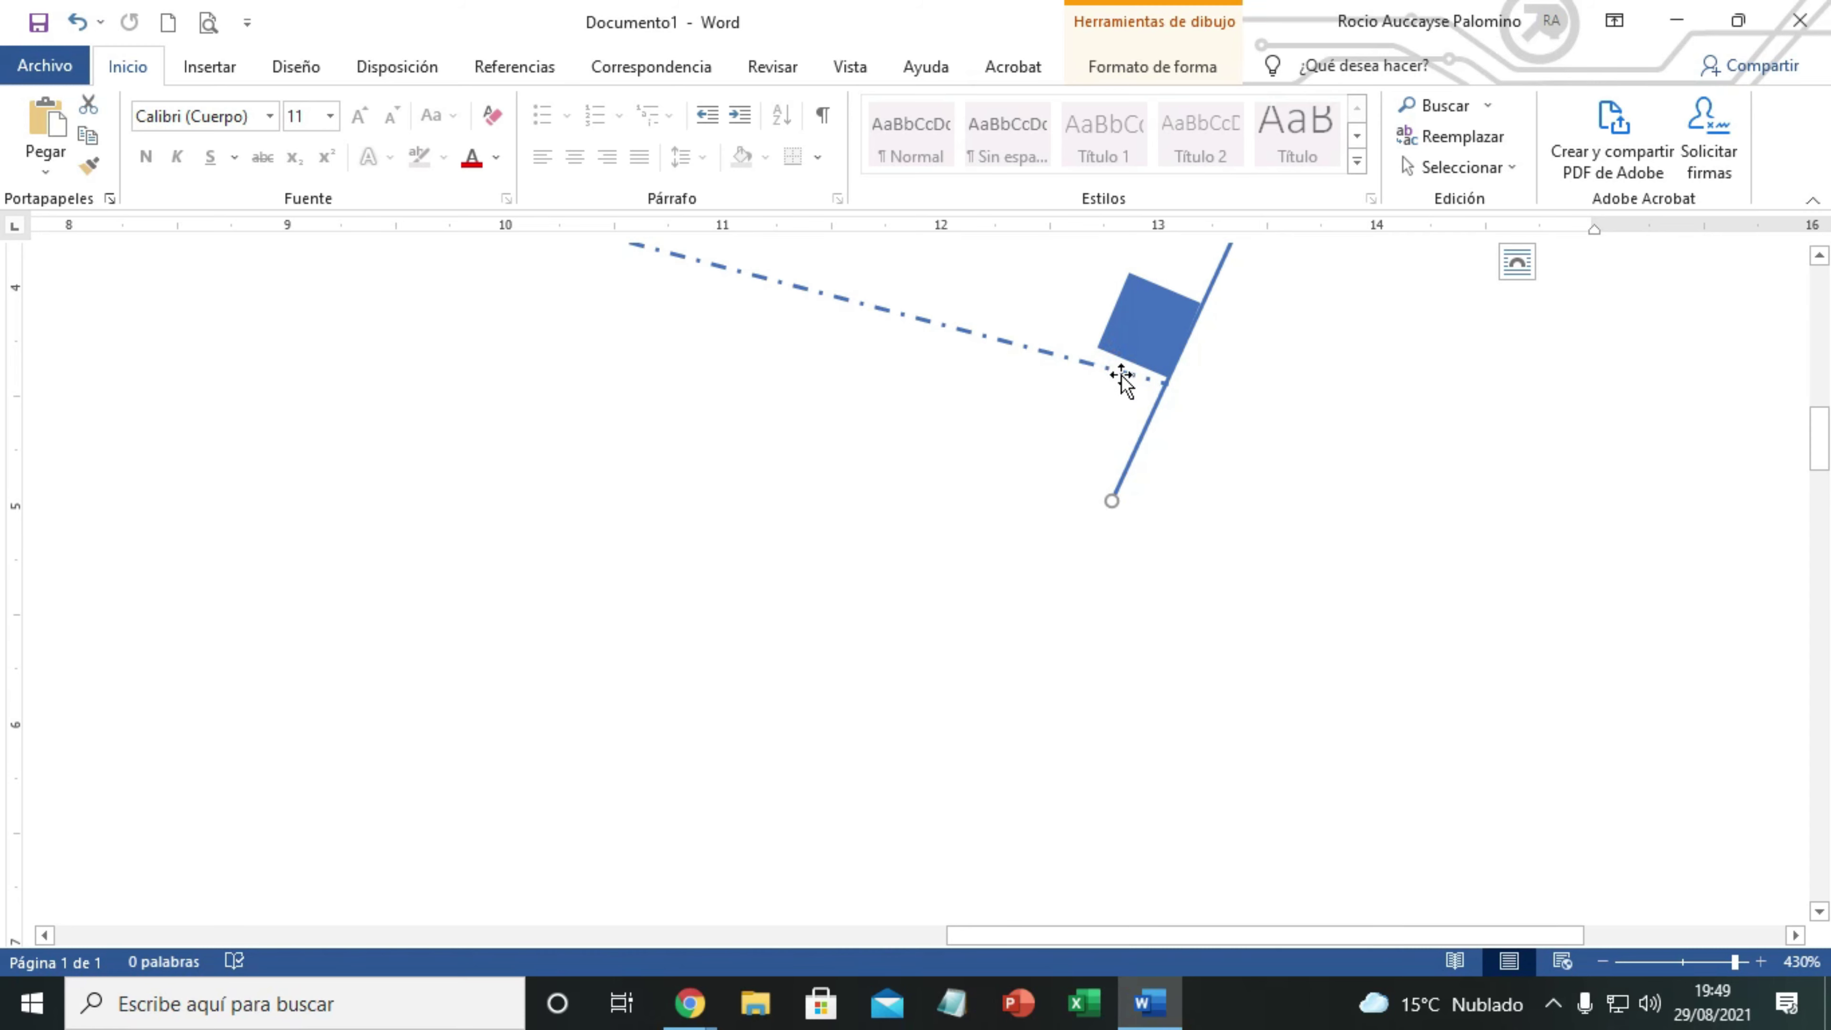
Bring the dash-dot line's end down onto the solid side.
click(1108, 369)
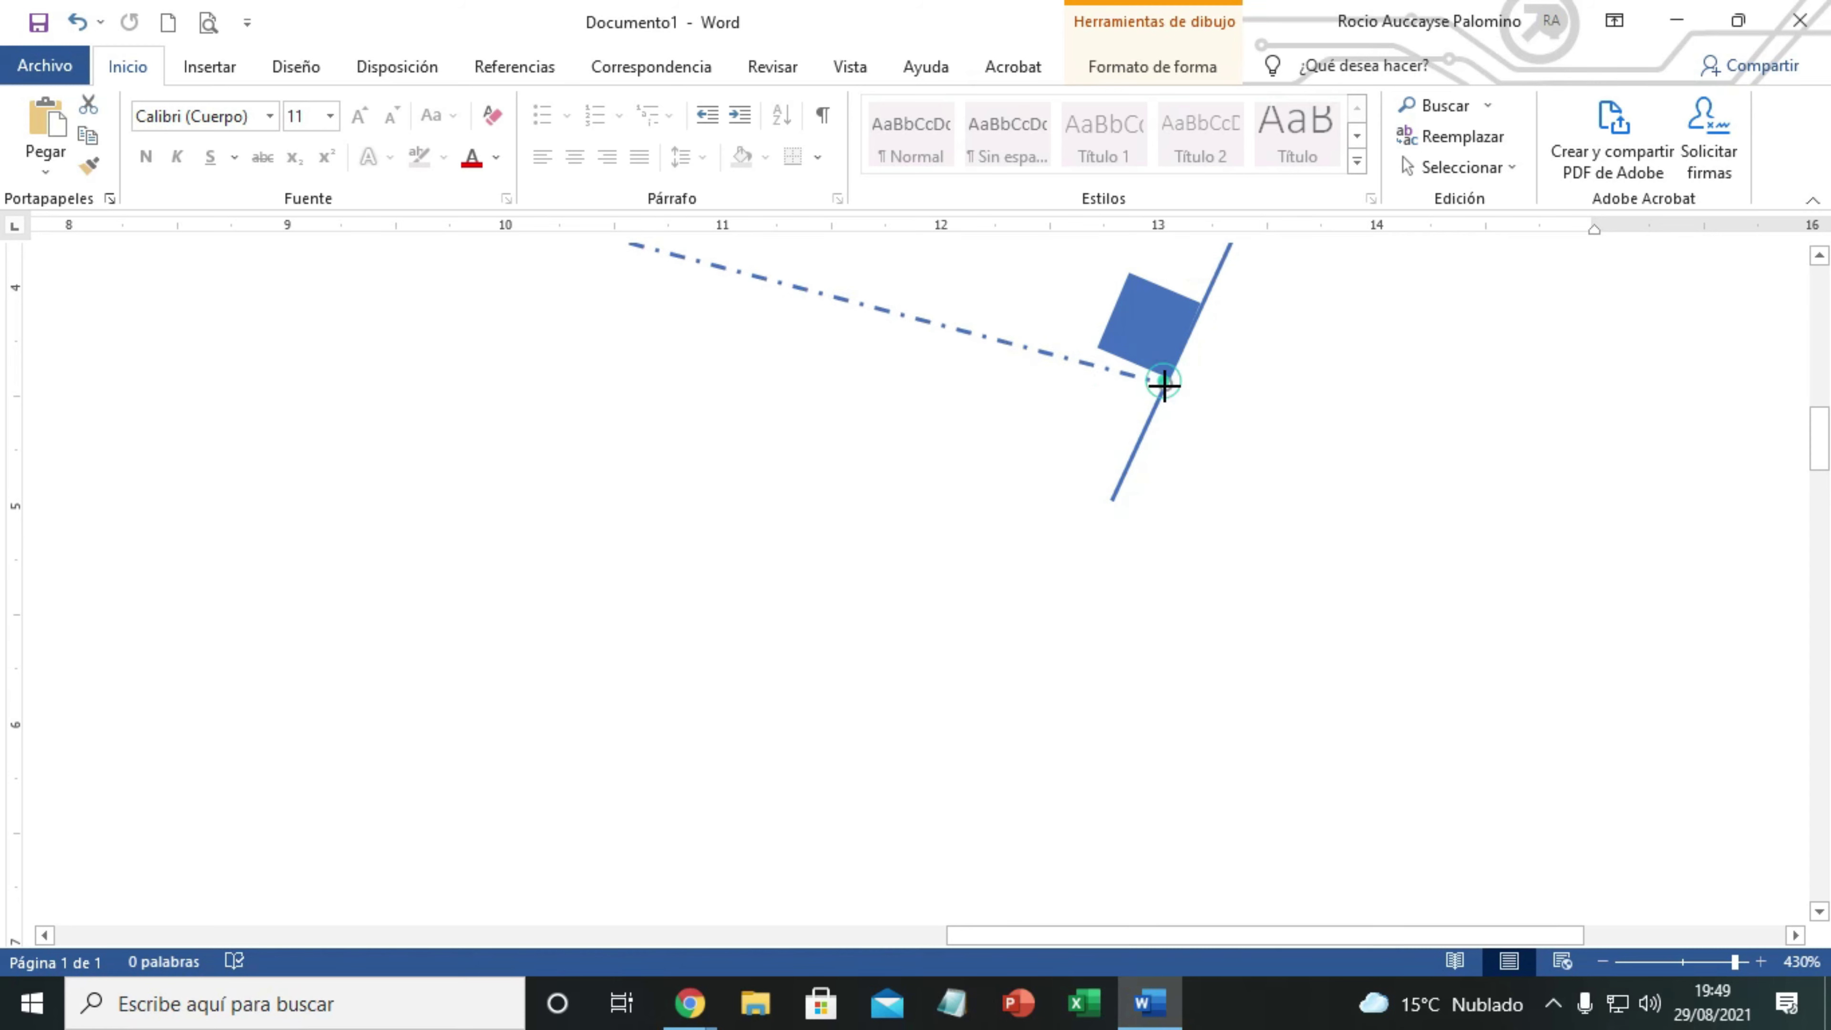
drag(1166, 381, 1110, 488)
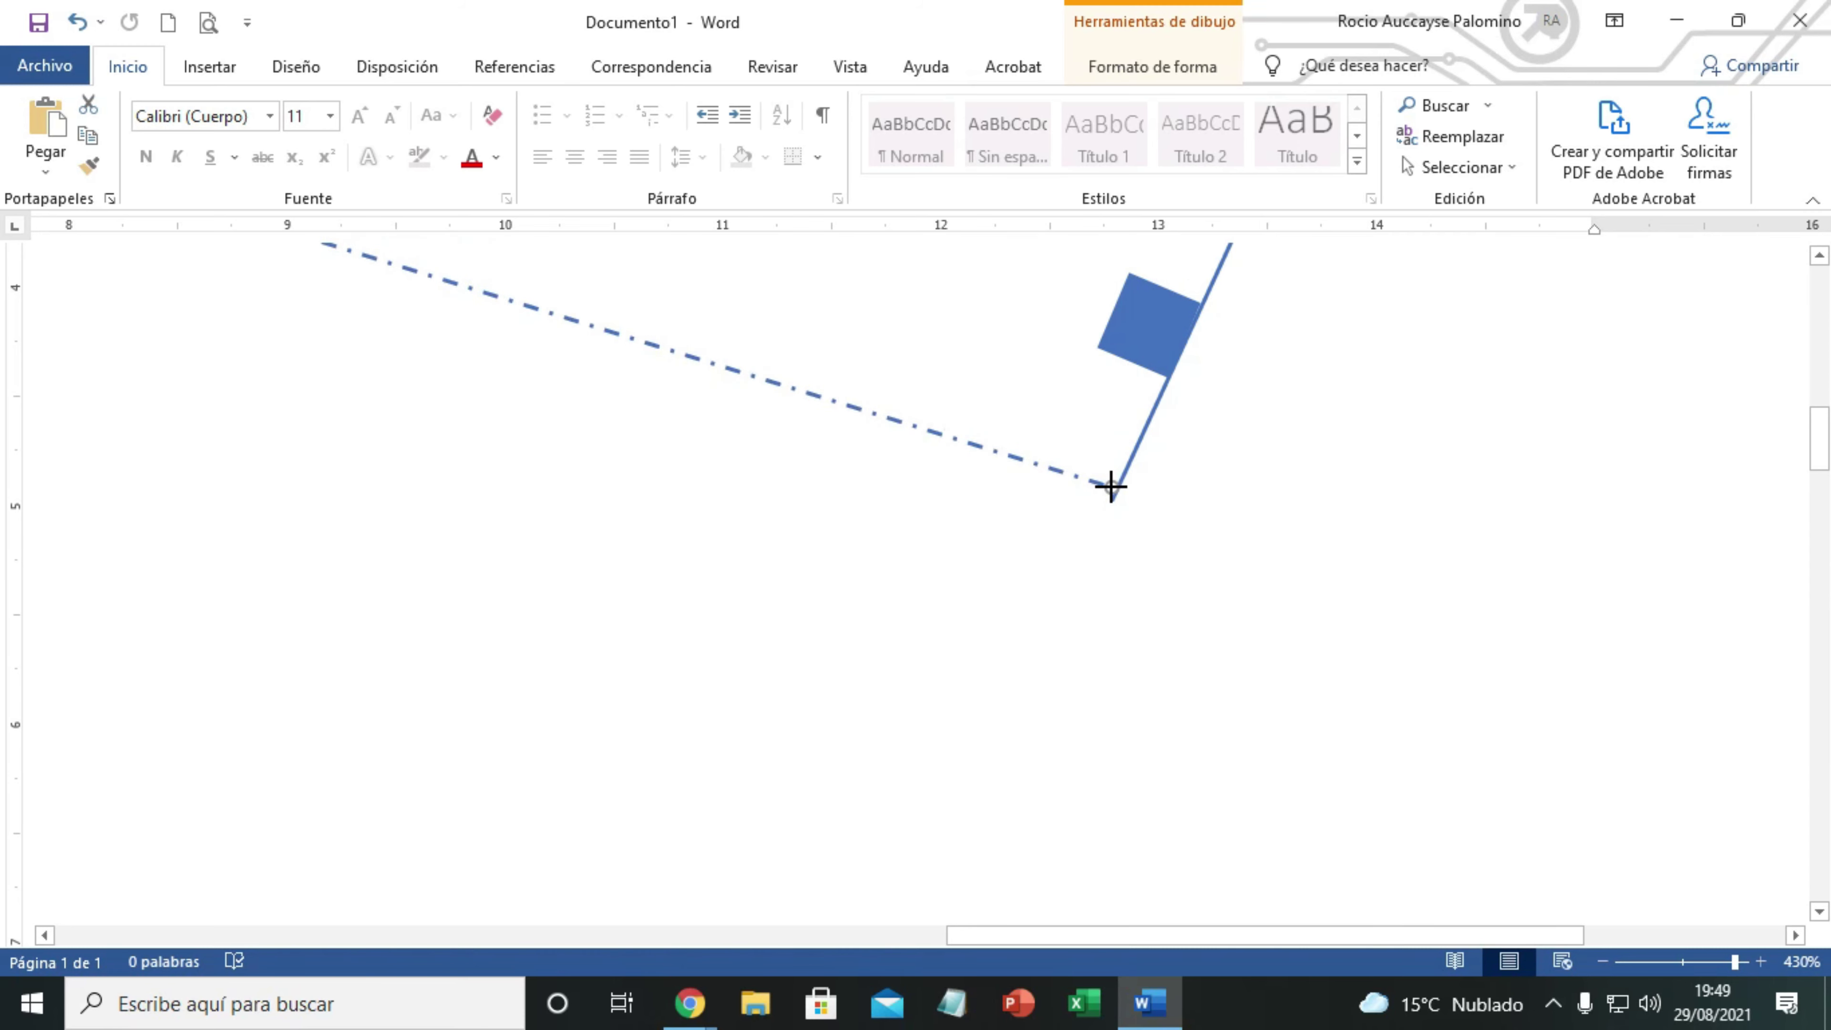
scroll(1114, 497, up, 5)
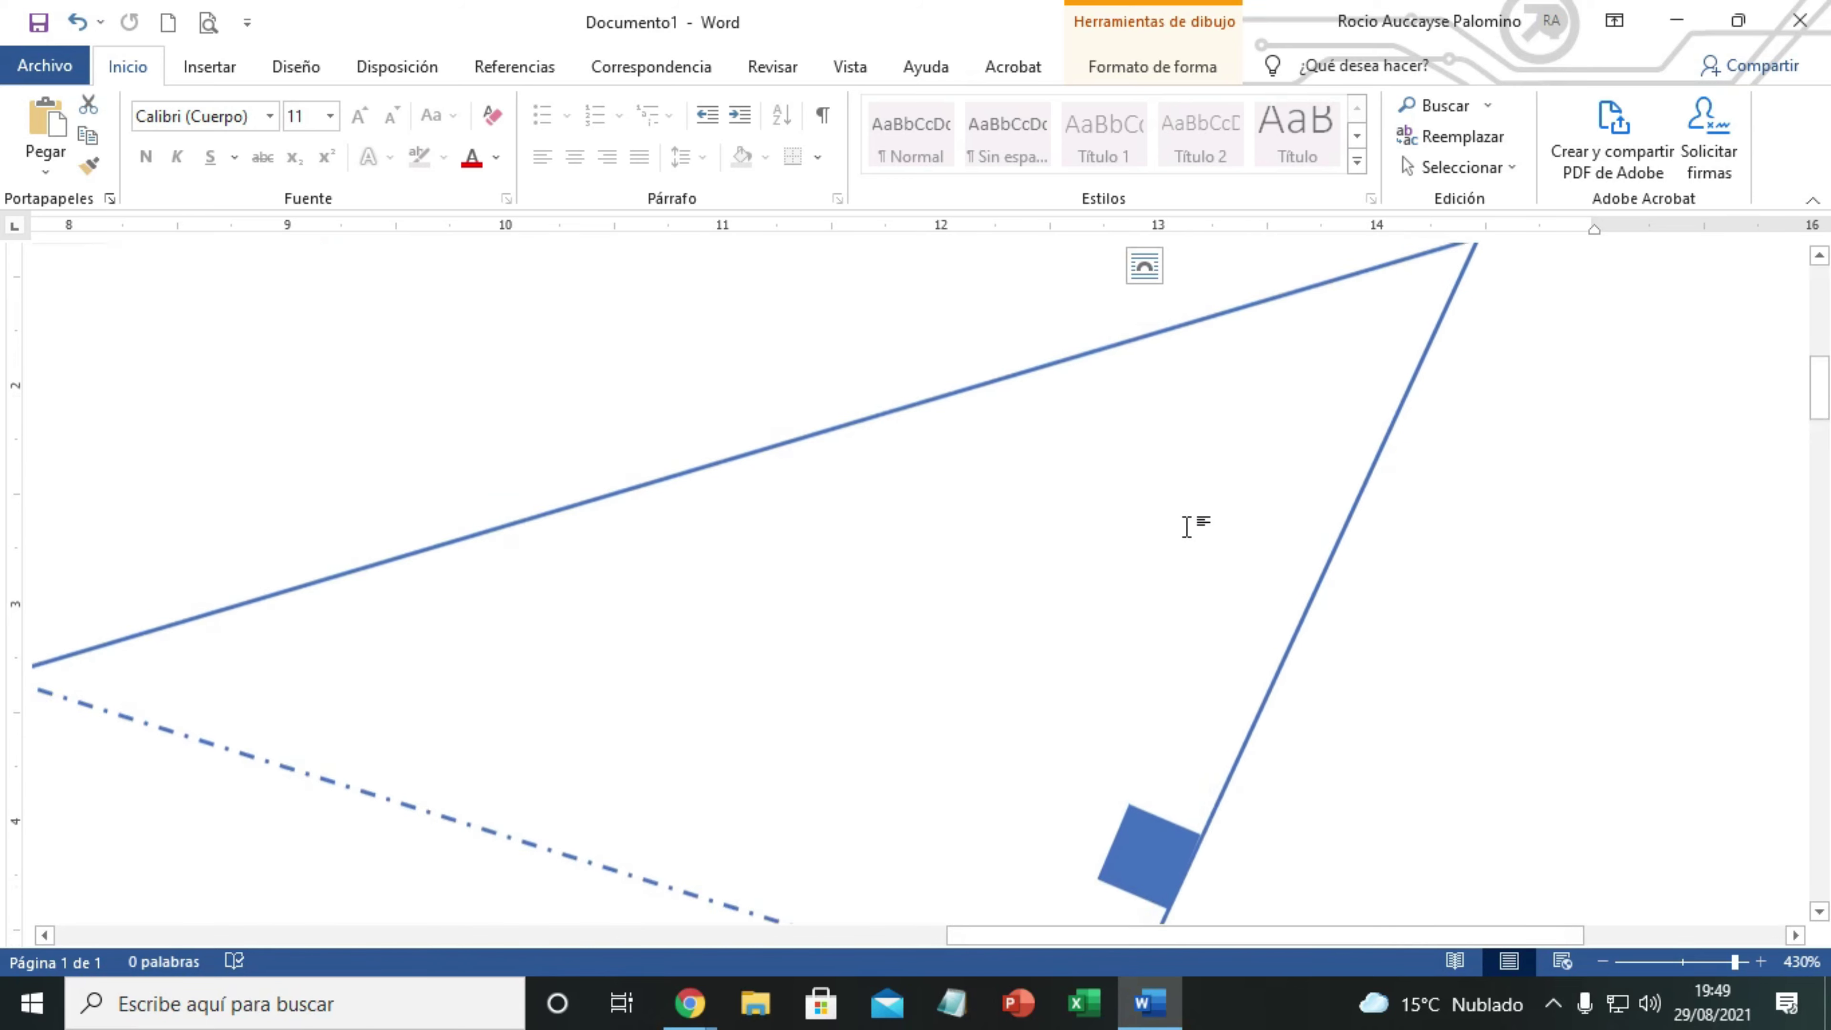
scroll(1162, 741, down, 5)
Drag the right-angle square into the corner where the two lines meet.
click(1146, 330)
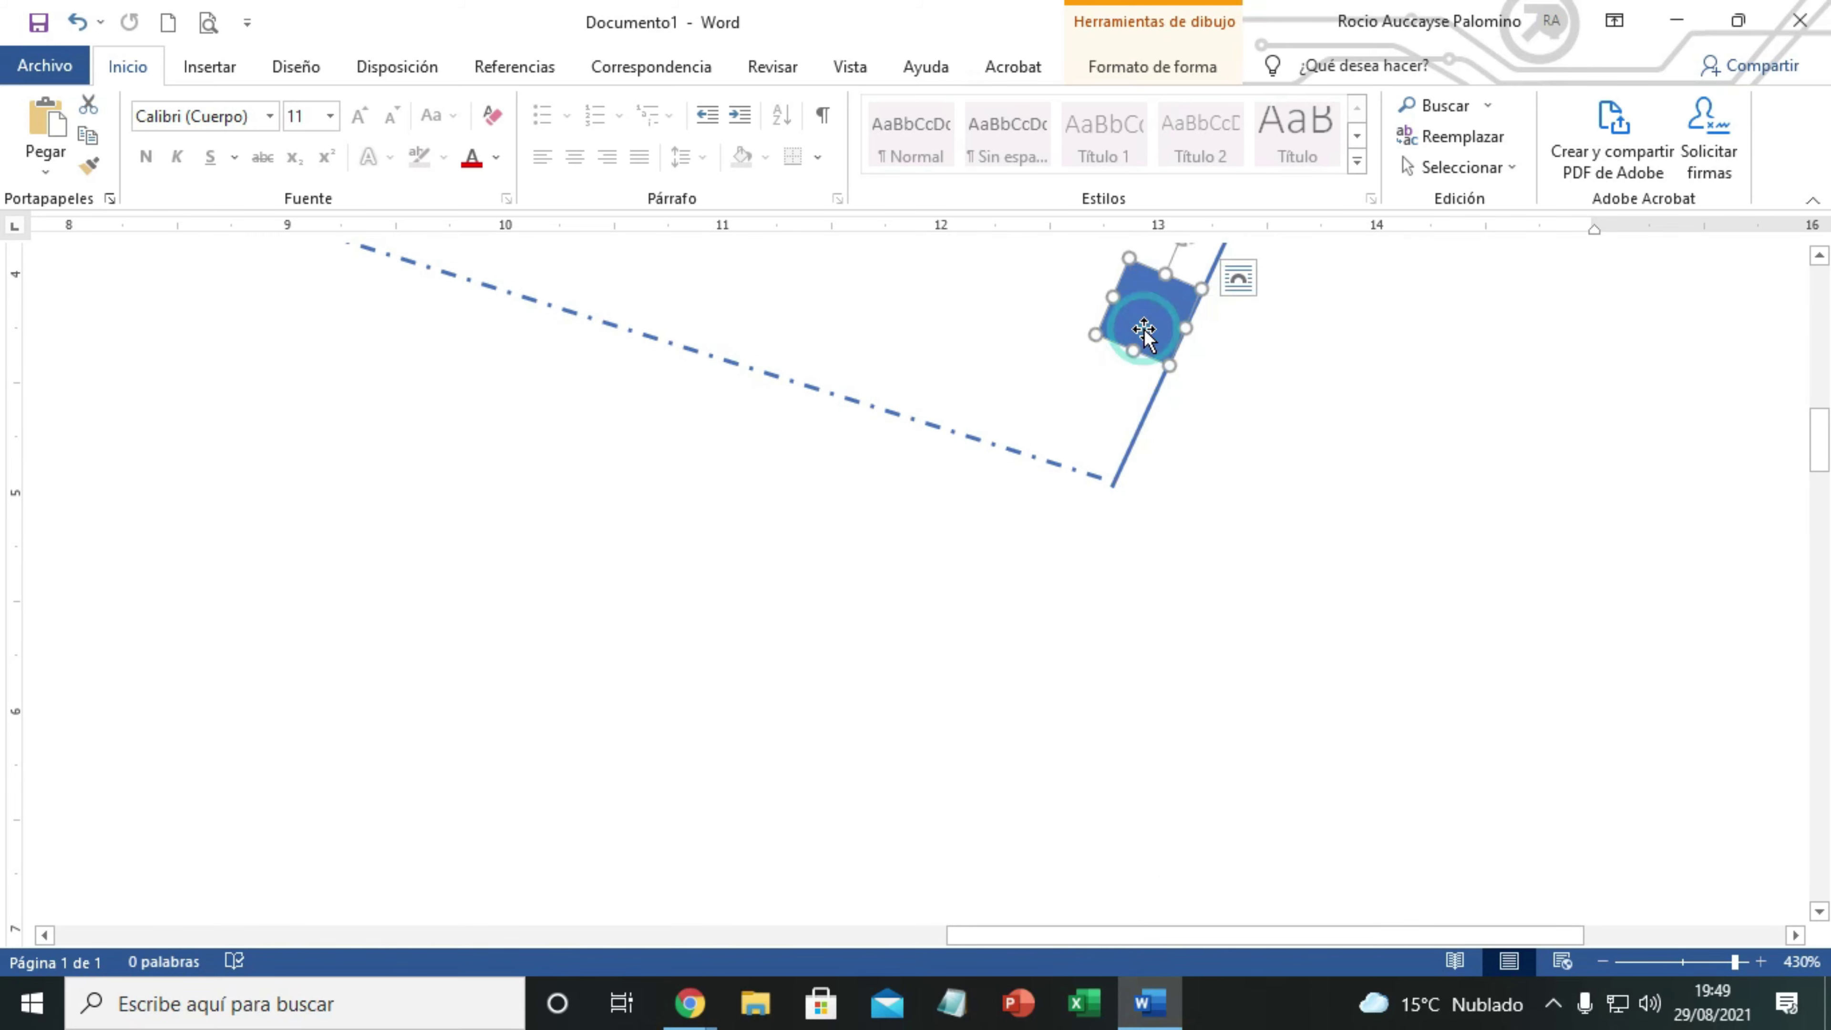
drag(1137, 348, 1093, 446)
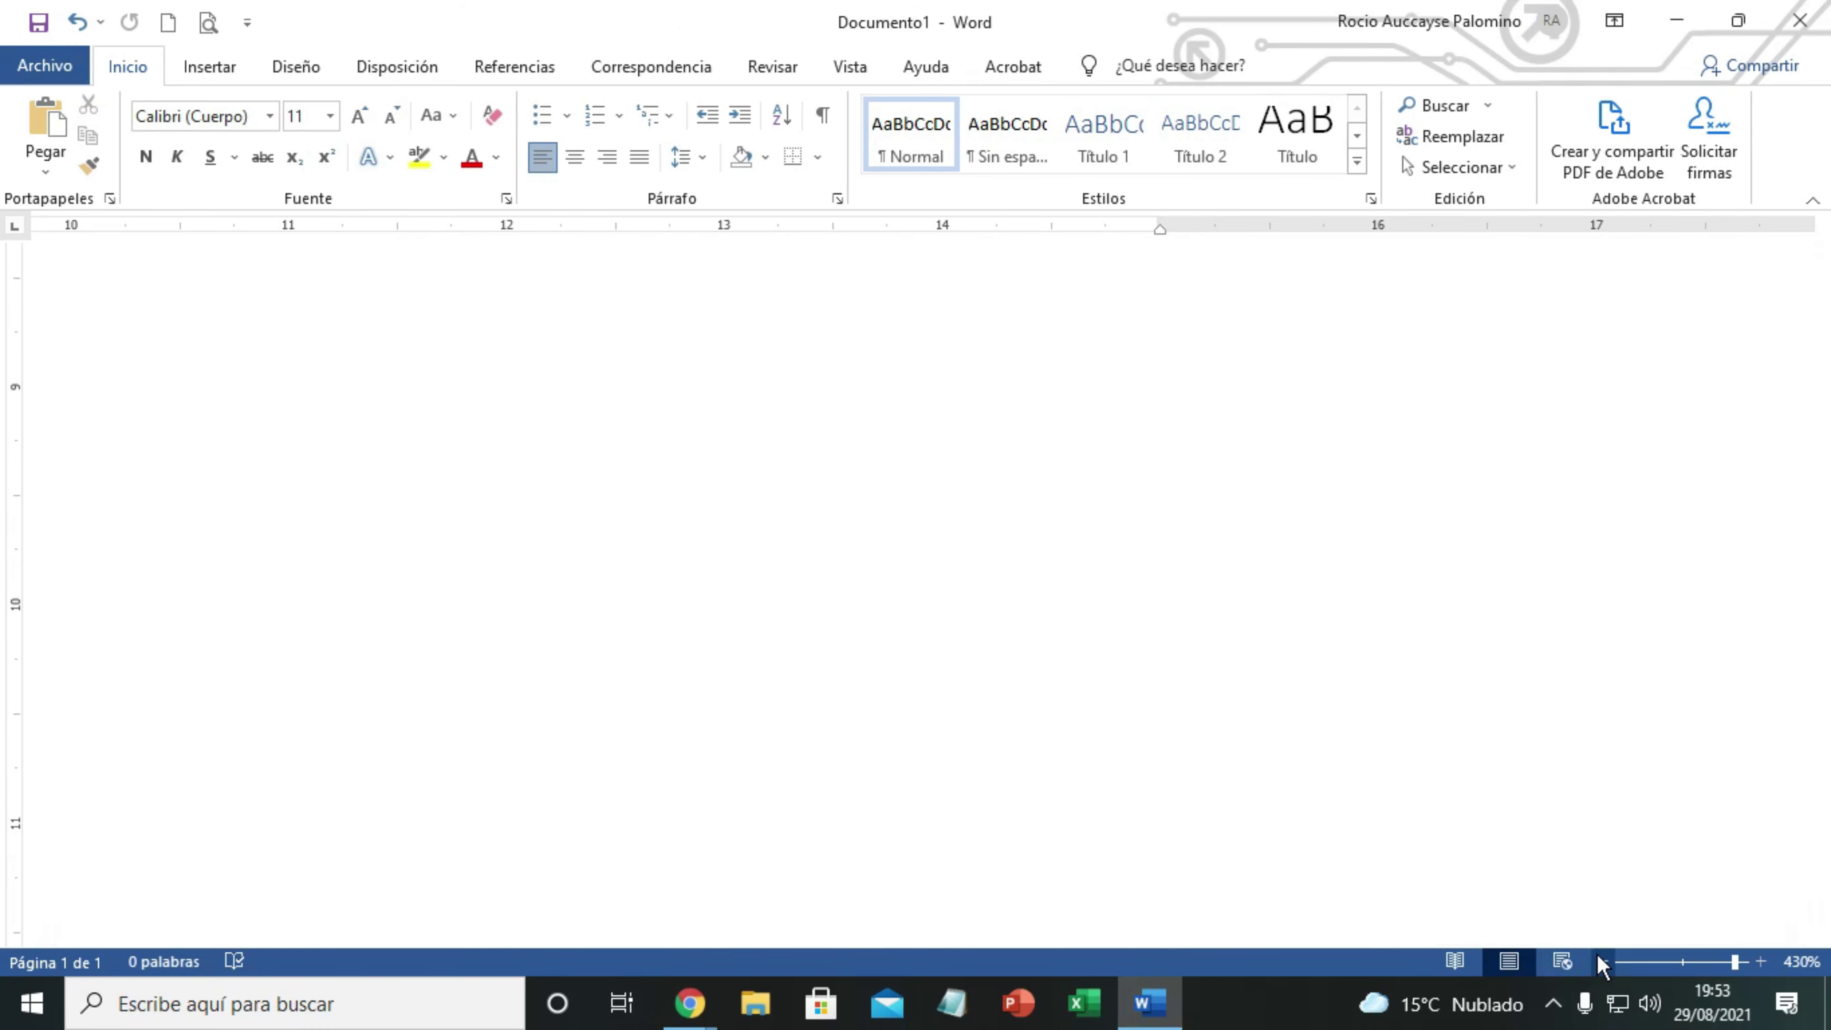
click(1598, 963)
Zoom out to show the whole quadrilateral with its diagonals and both right-angle squares.
click(1598, 963)
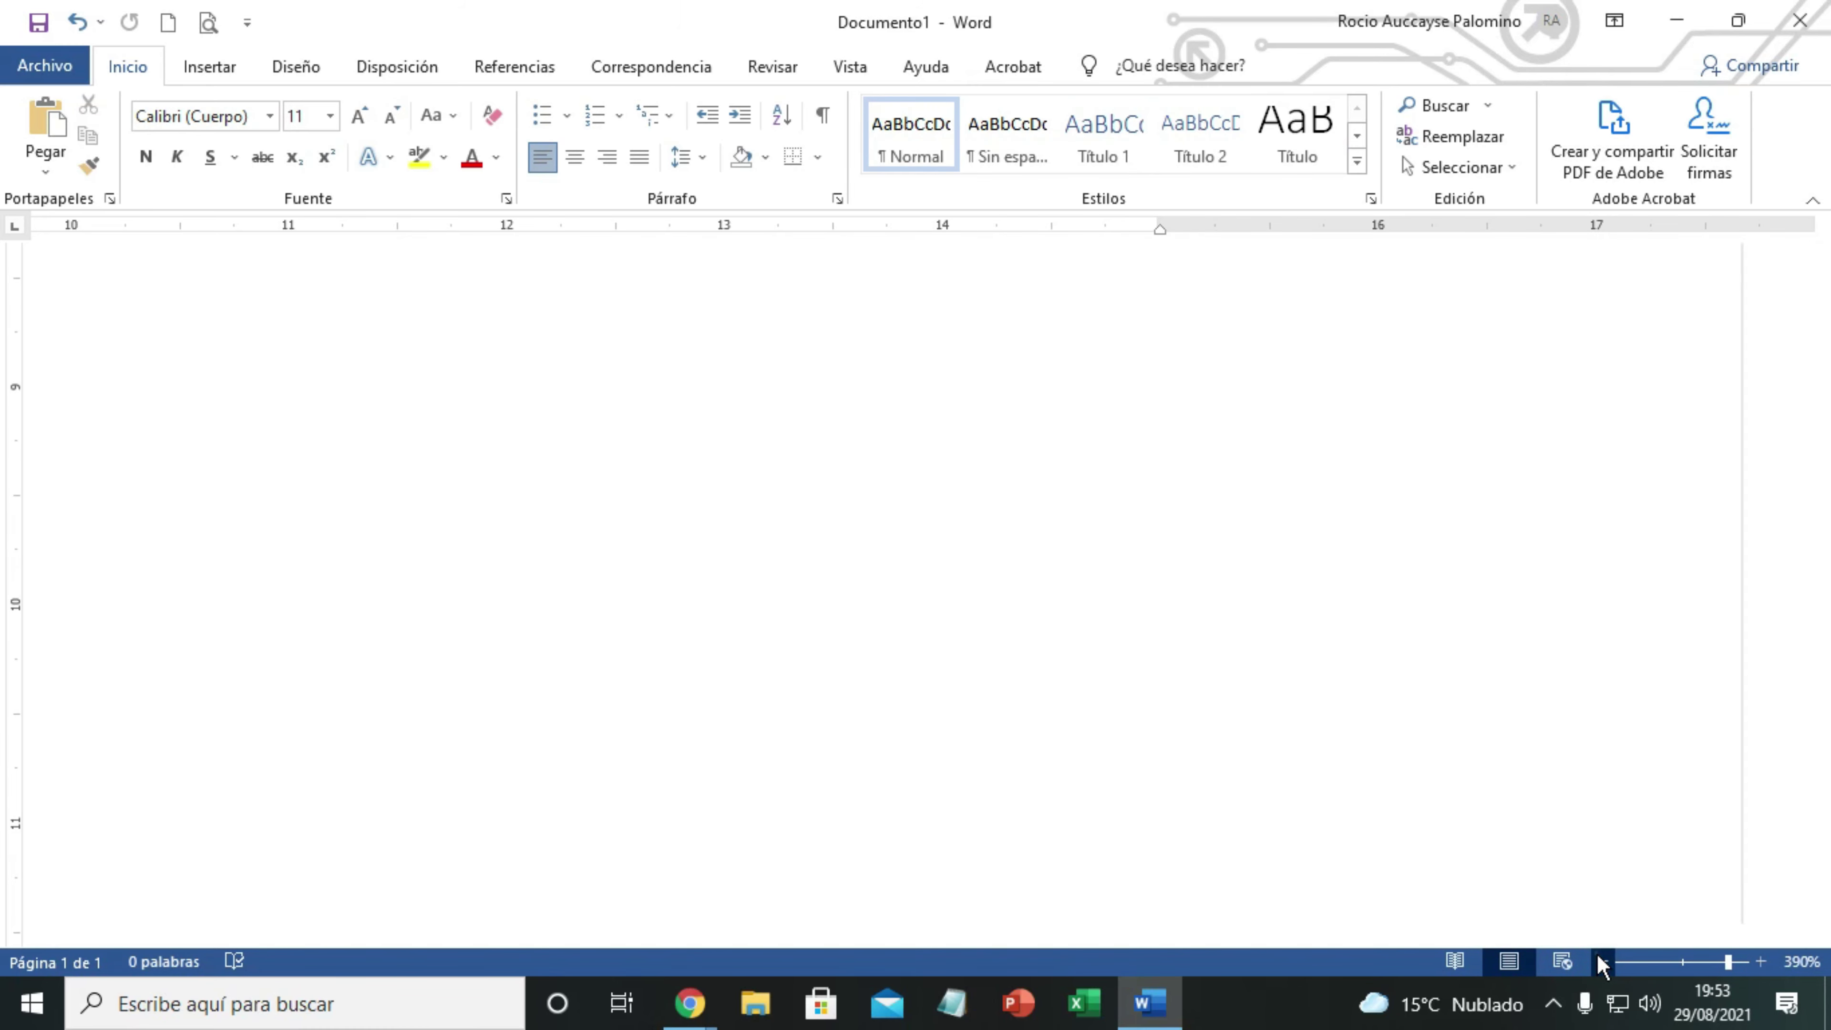
click(1598, 963)
click(1598, 963)
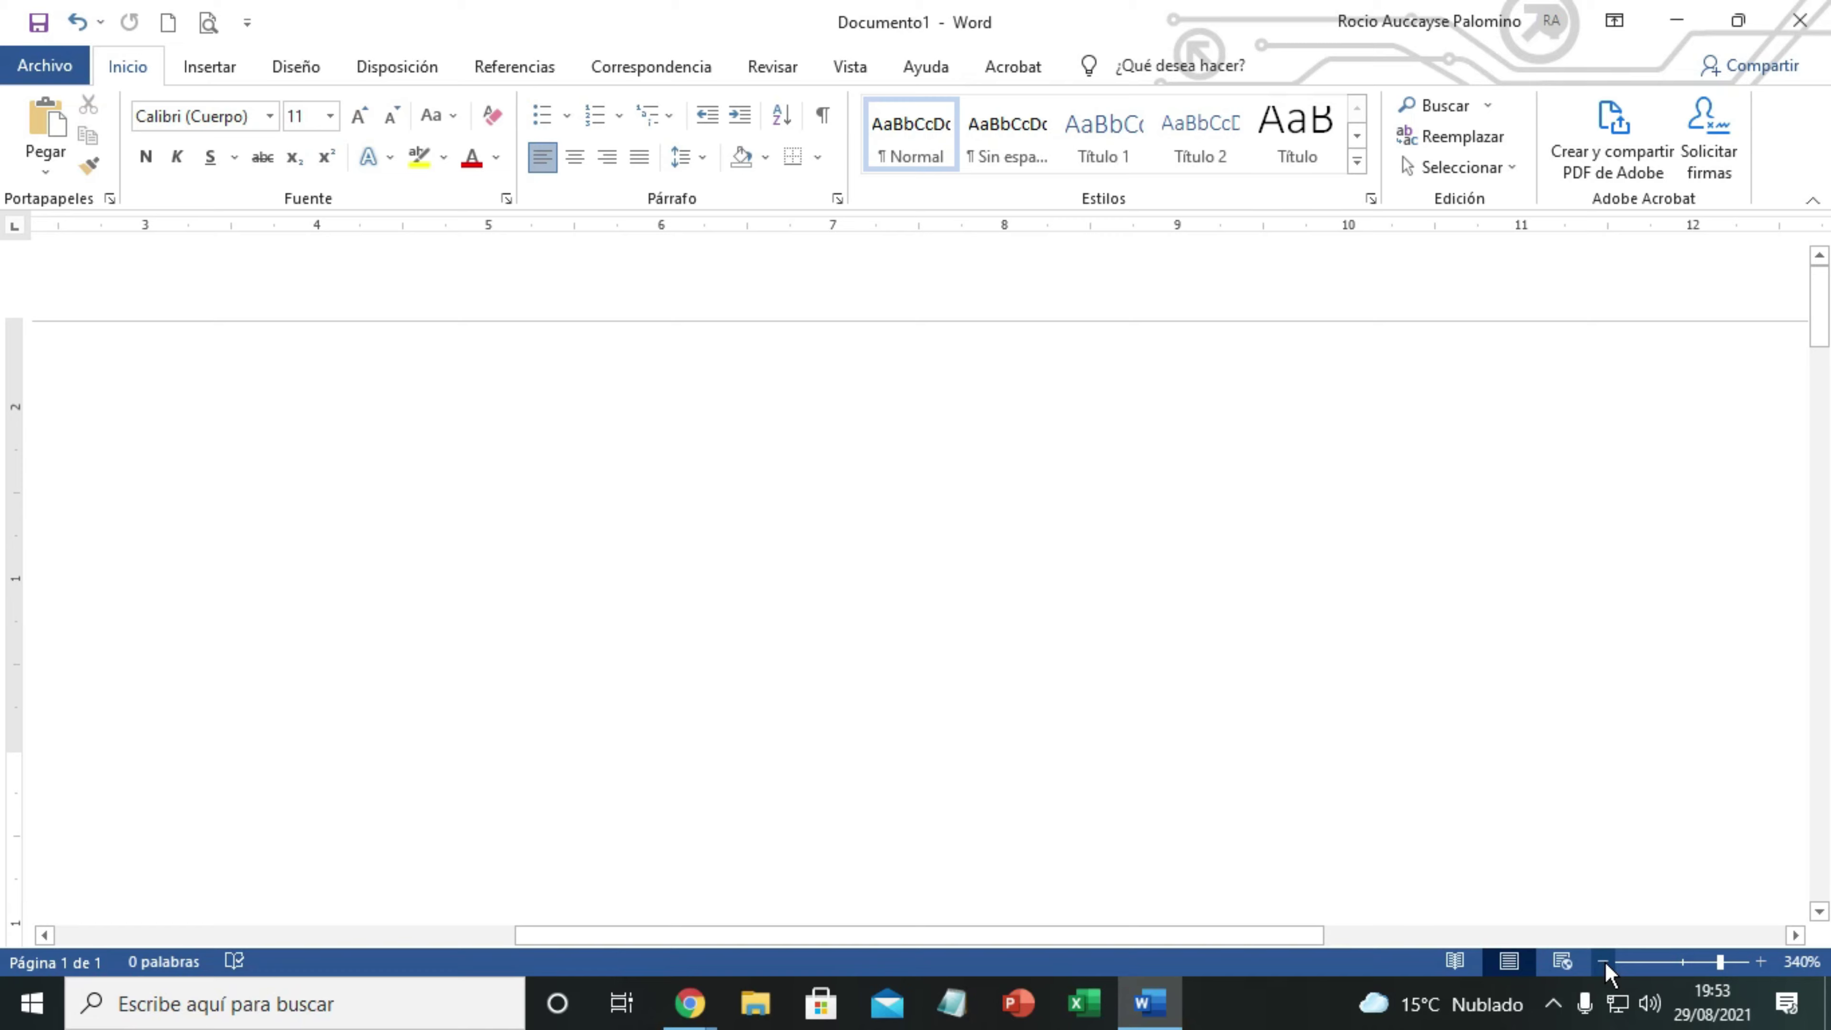
click(1603, 963)
click(1604, 962)
click(1604, 962)
click(1603, 962)
click(1604, 963)
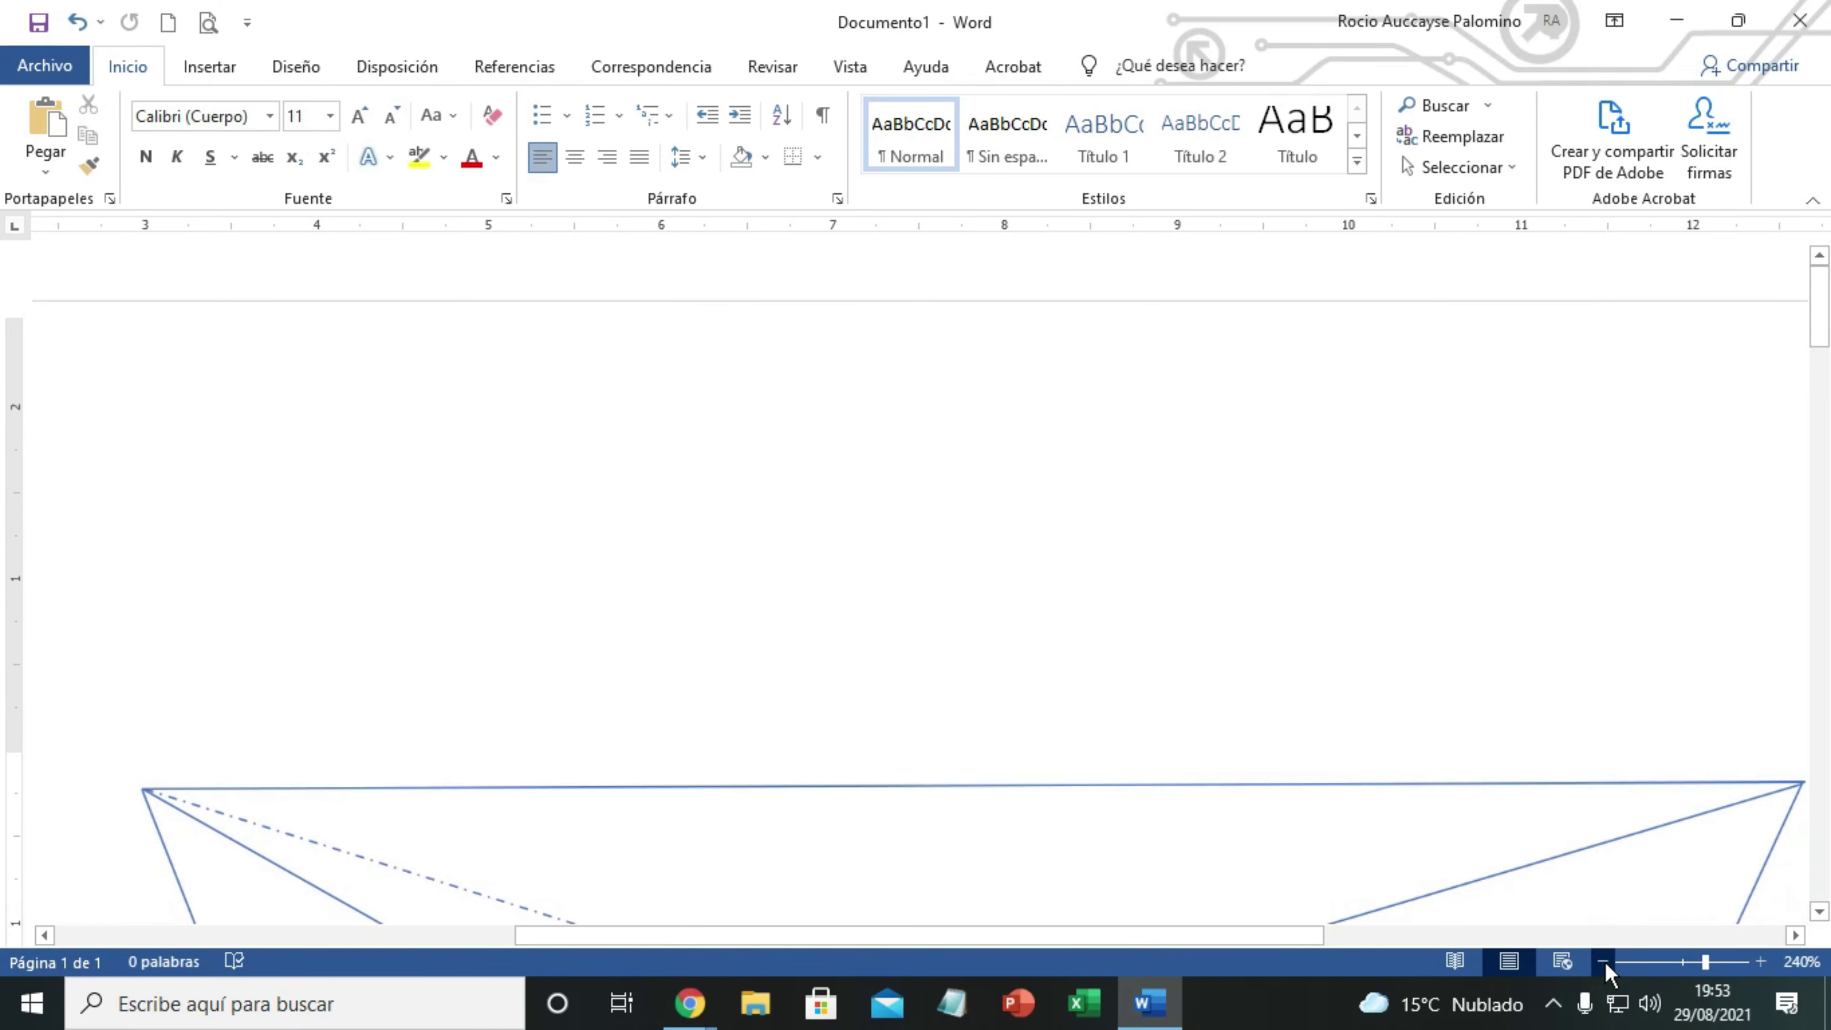
click(1603, 963)
click(1603, 962)
click(1603, 963)
click(1603, 963)
click(1604, 962)
click(1603, 962)
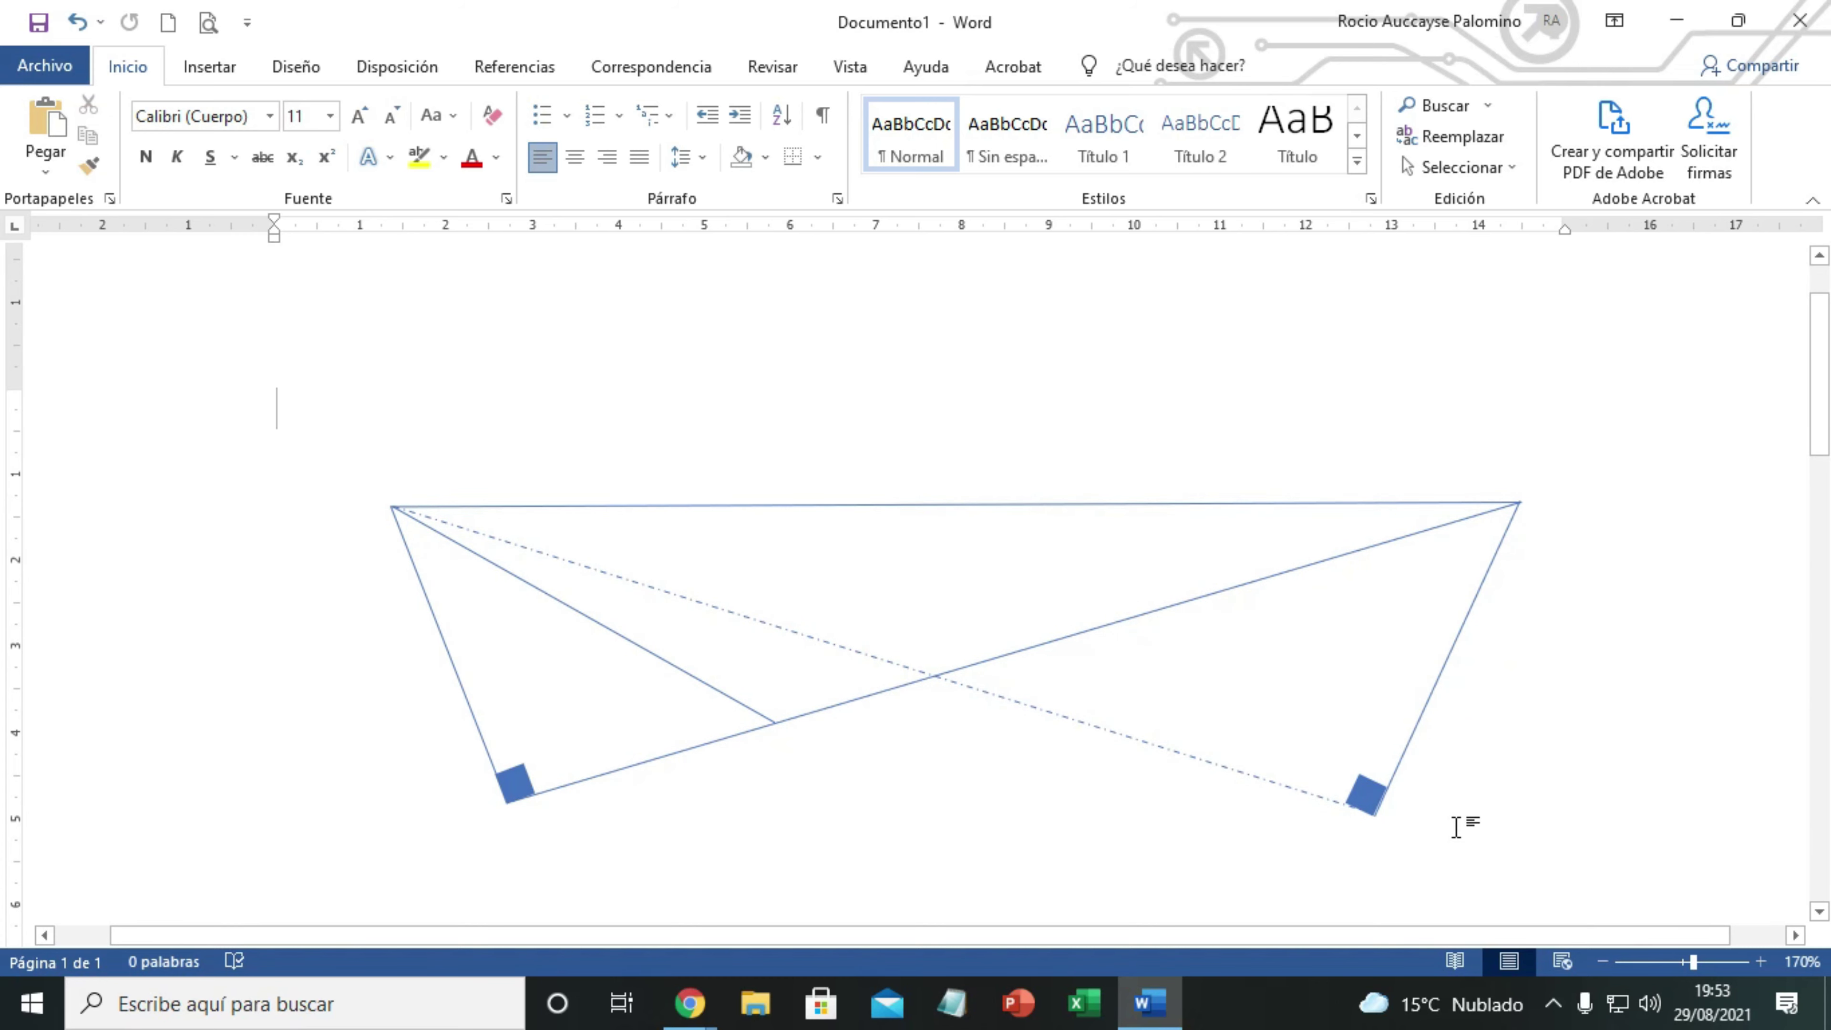
click(1761, 962)
click(1762, 963)
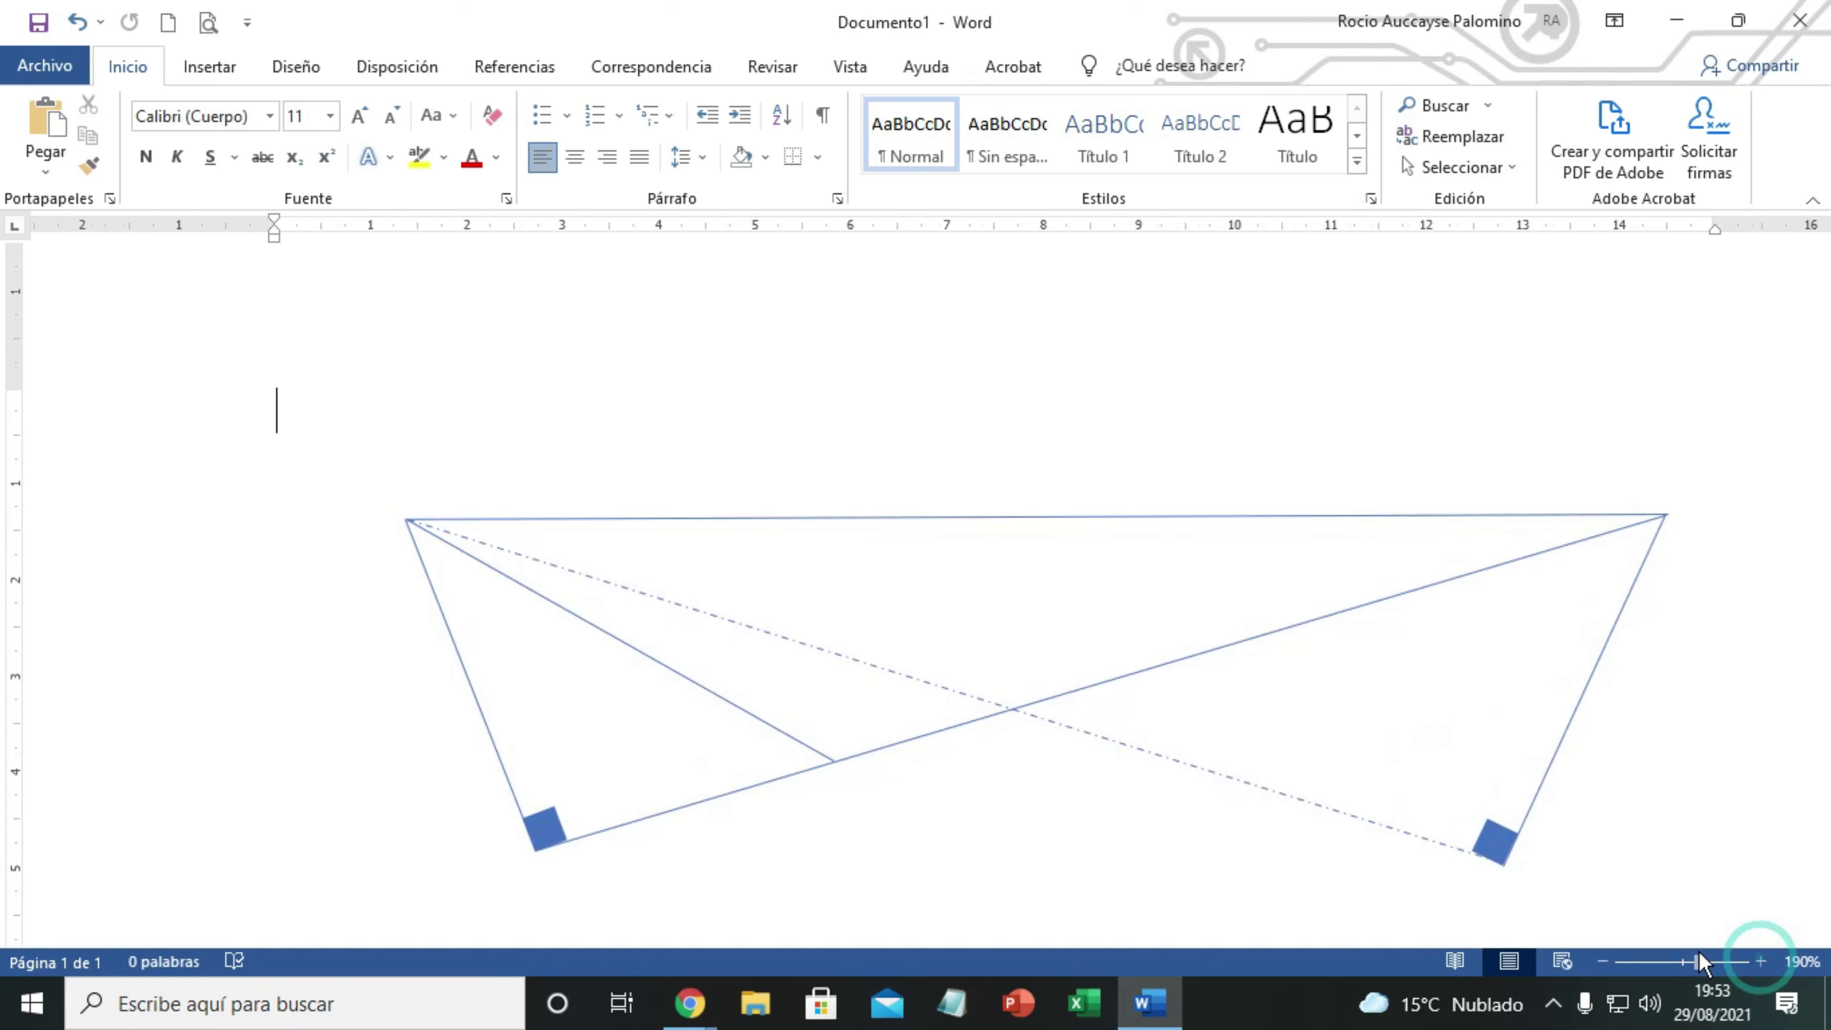
Zoom in closely on the lower-right right-angle square, then select the dash-dot diagonal.
click(1499, 842)
click(1761, 963)
click(1770, 953)
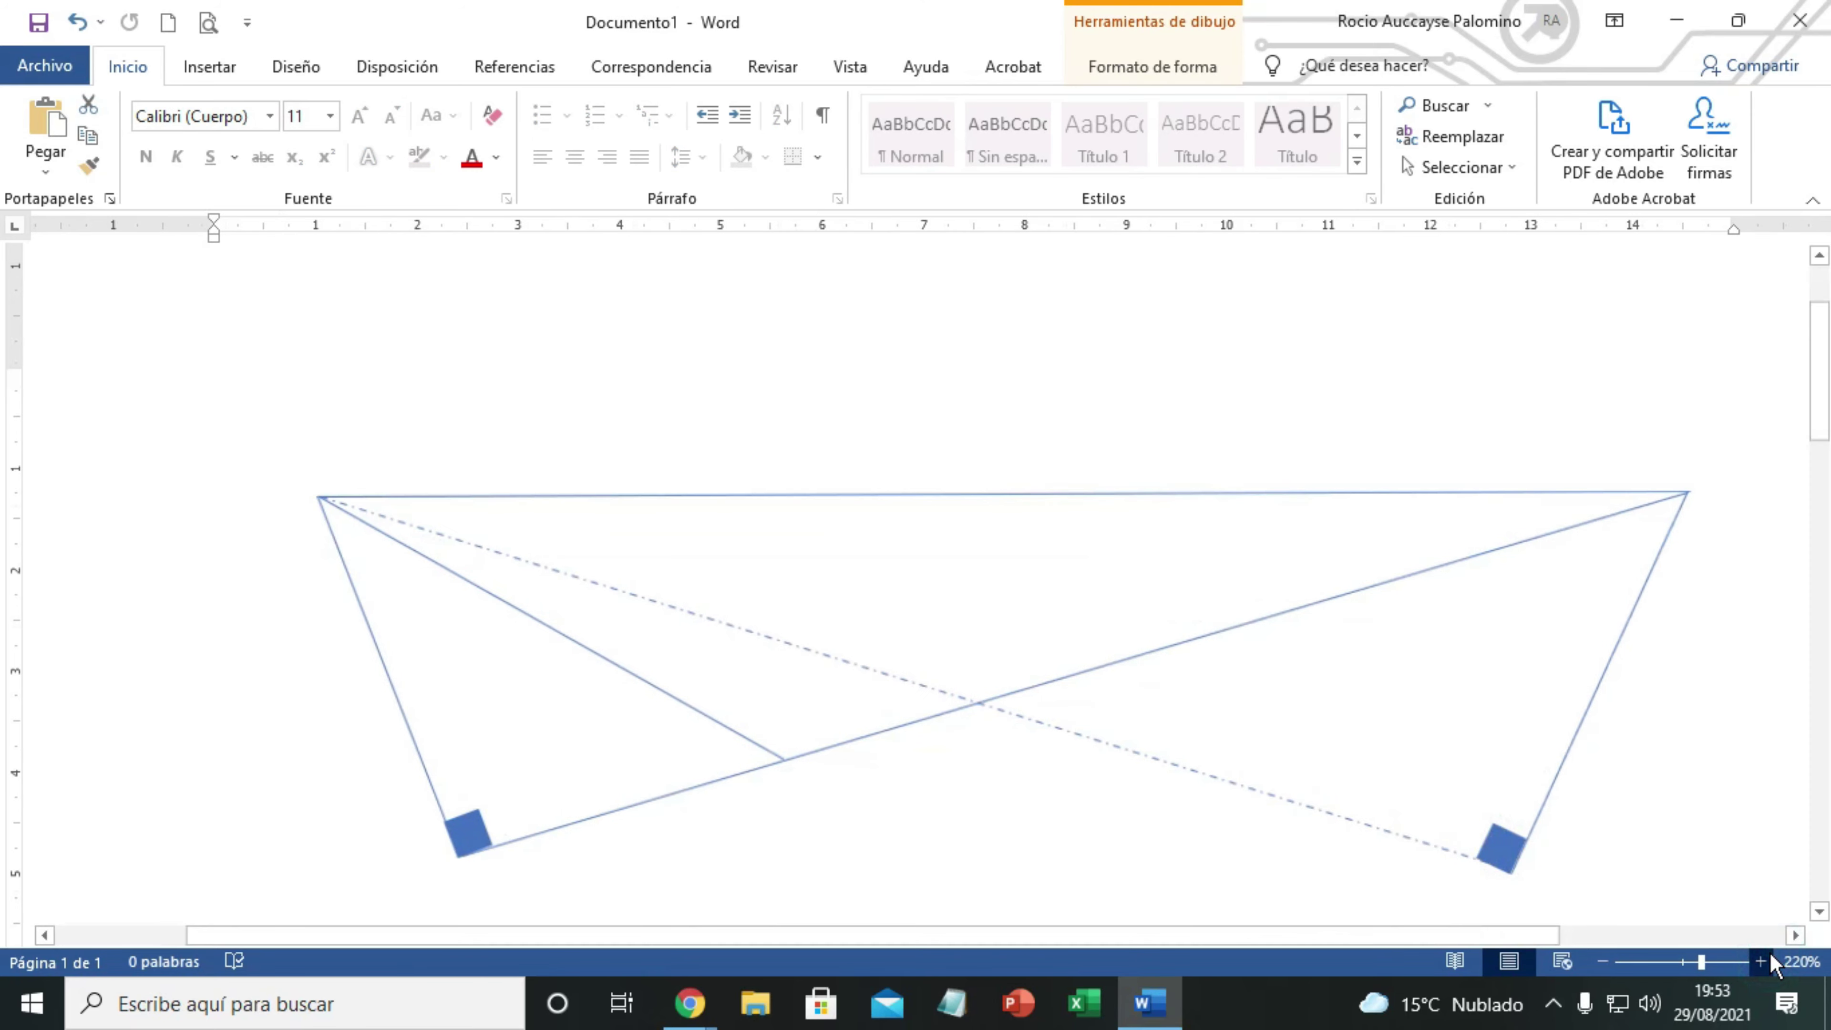
click(1770, 952)
click(1770, 952)
click(1770, 952)
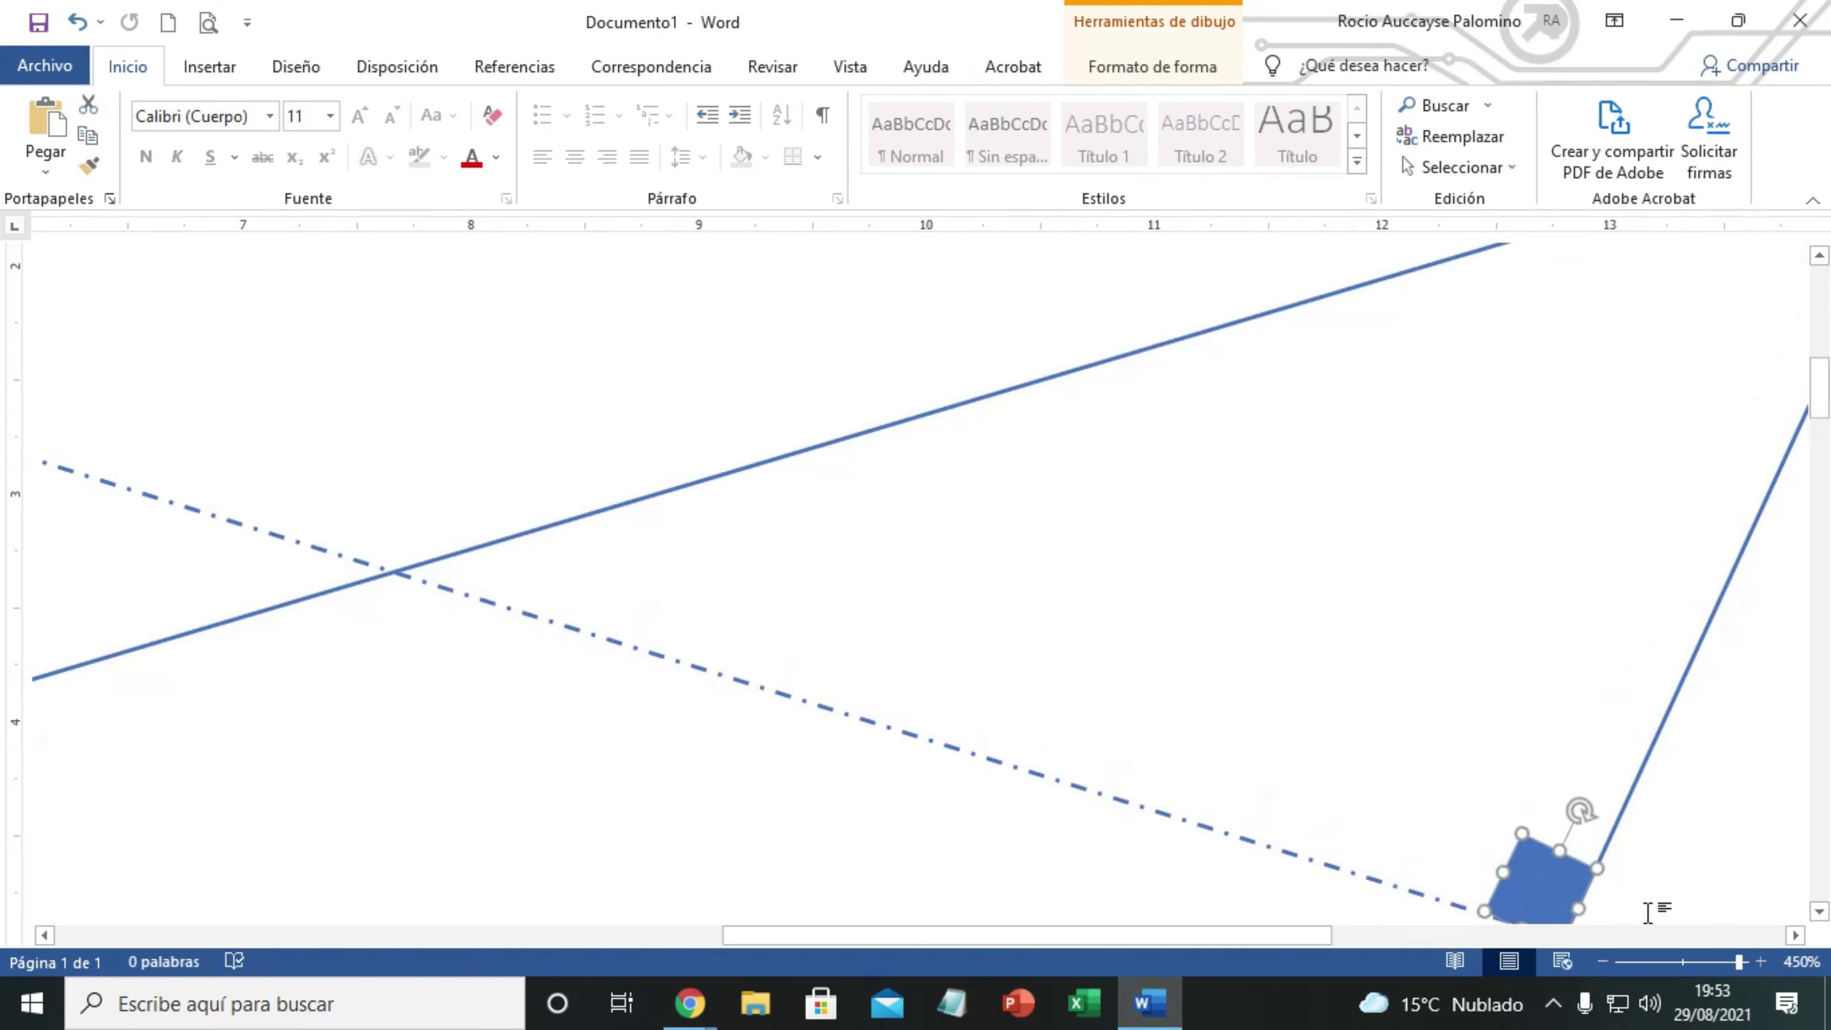
scroll(1650, 908, down, 3)
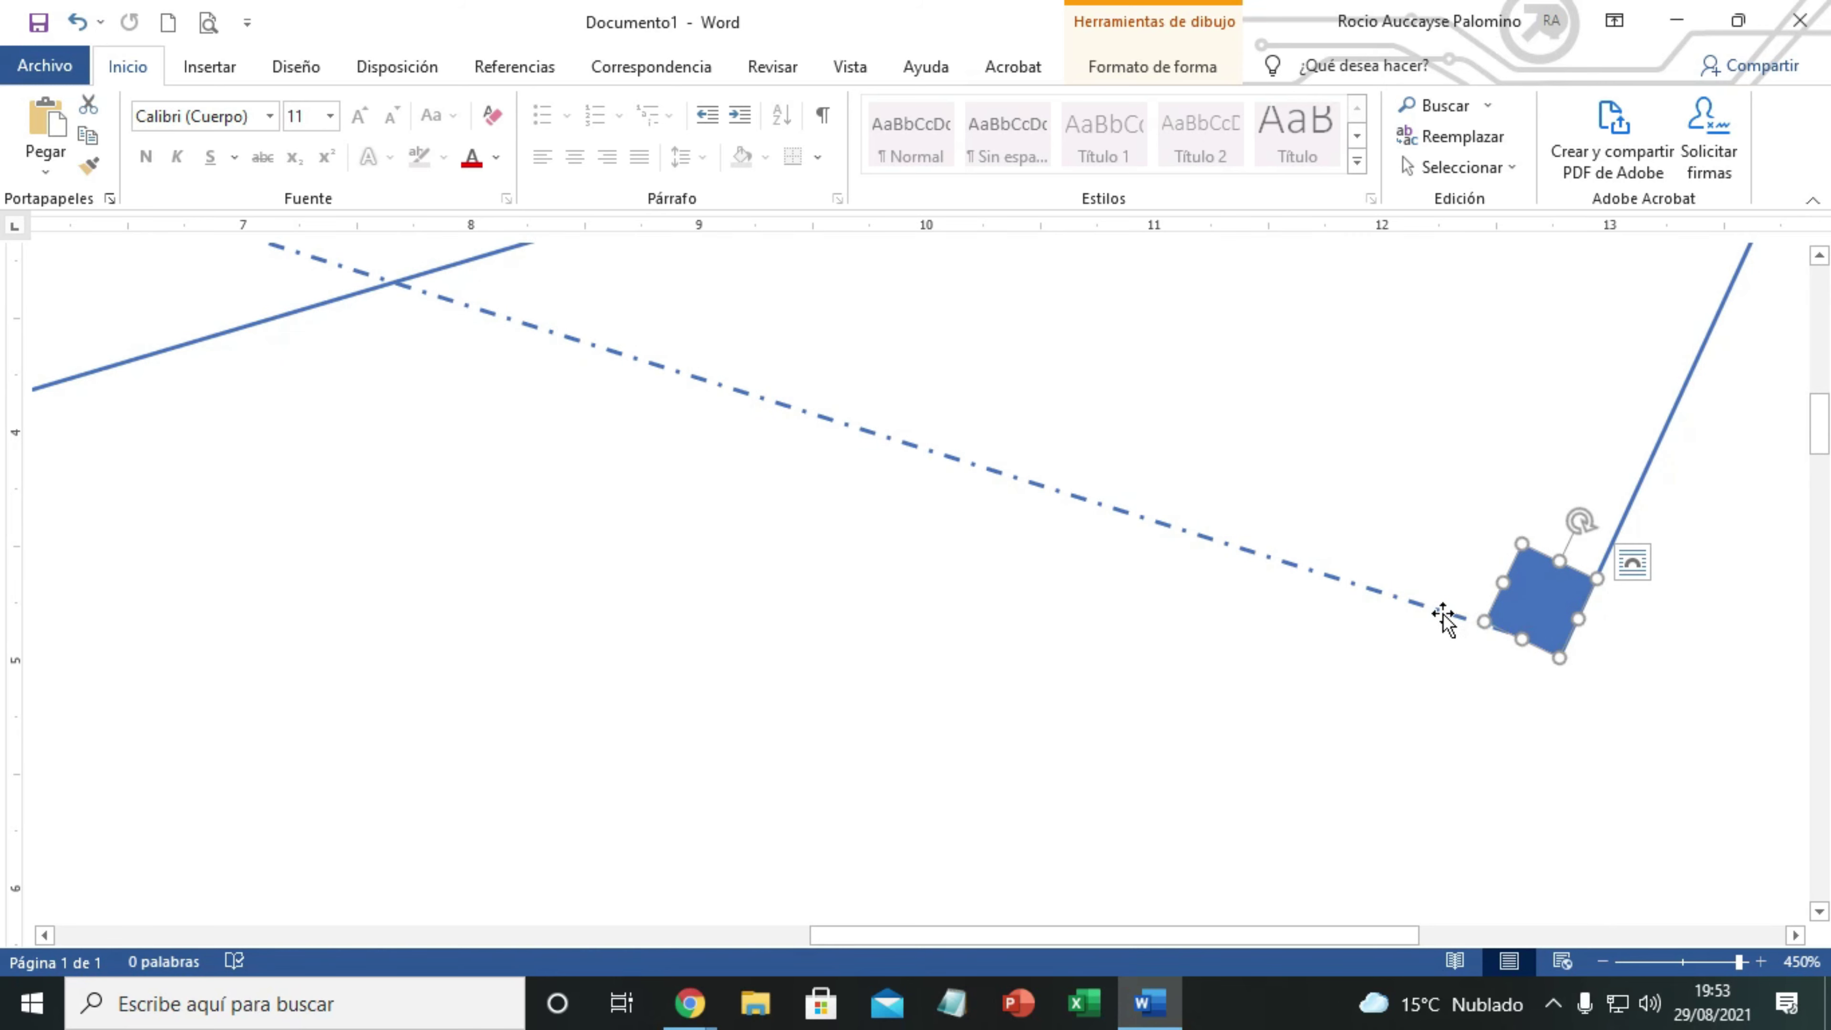
scroll(1443, 619, down, 10)
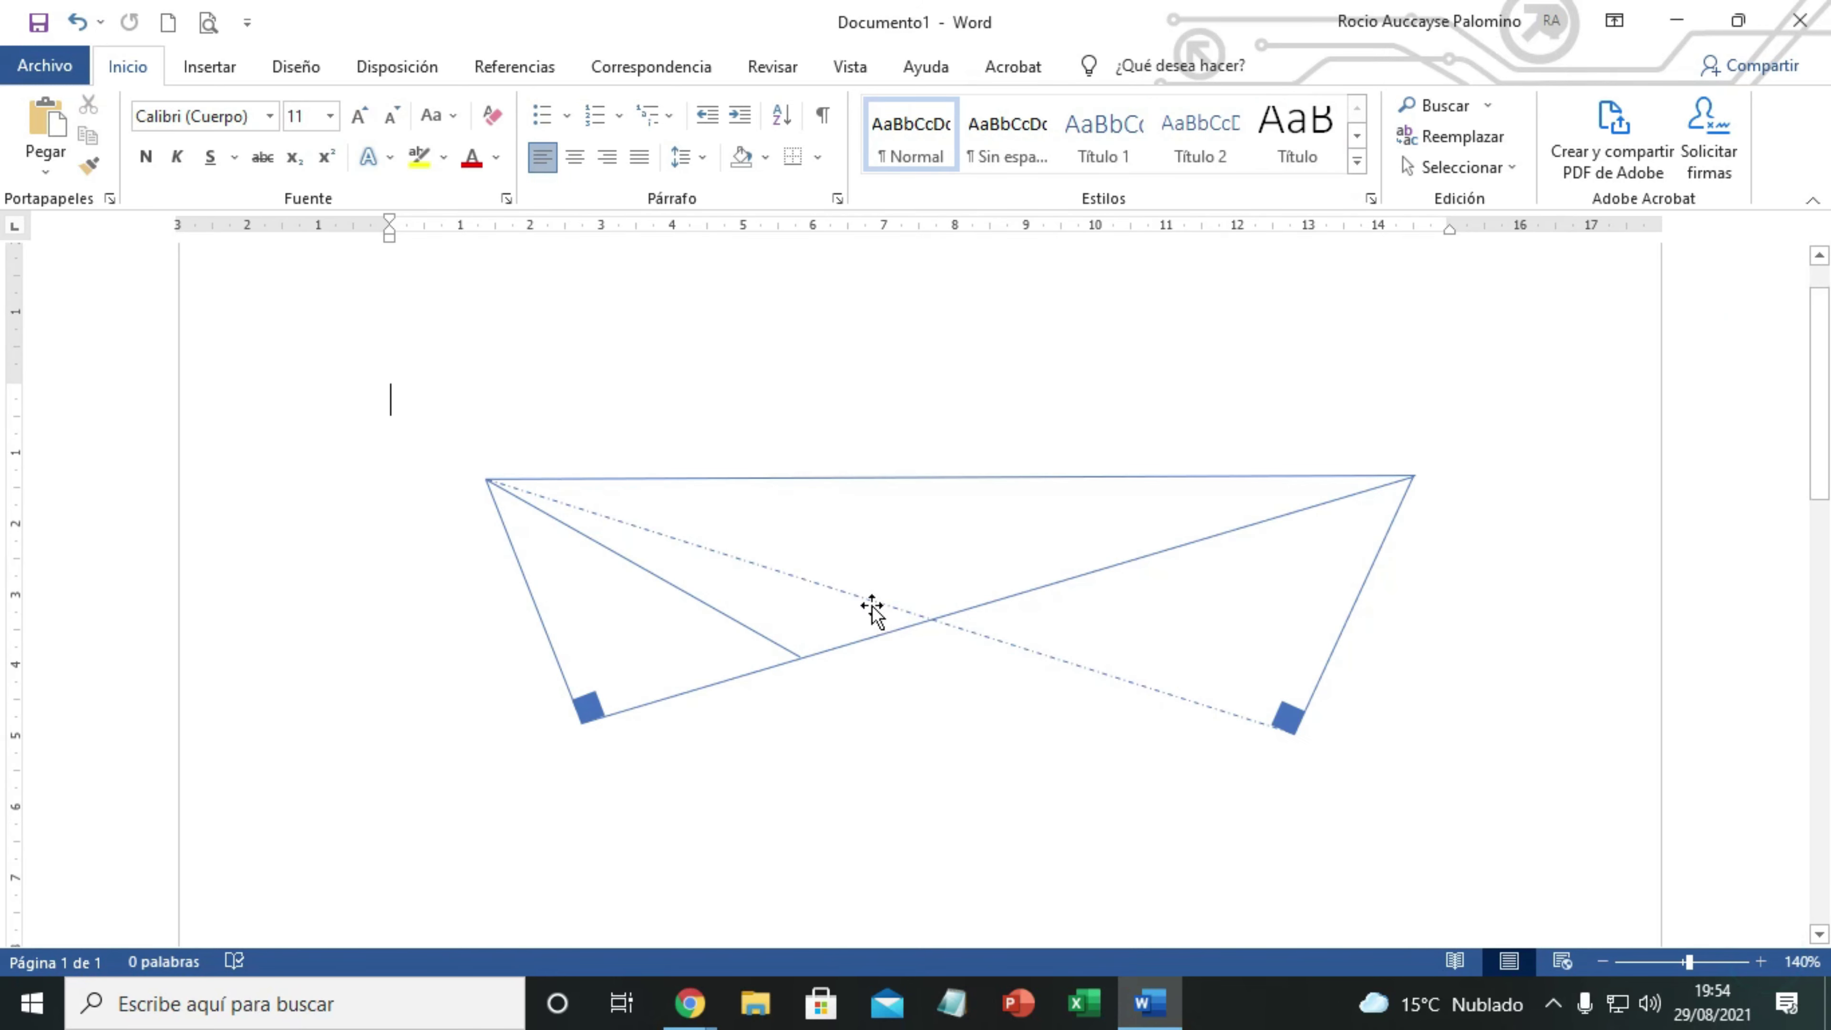
click(1049, 658)
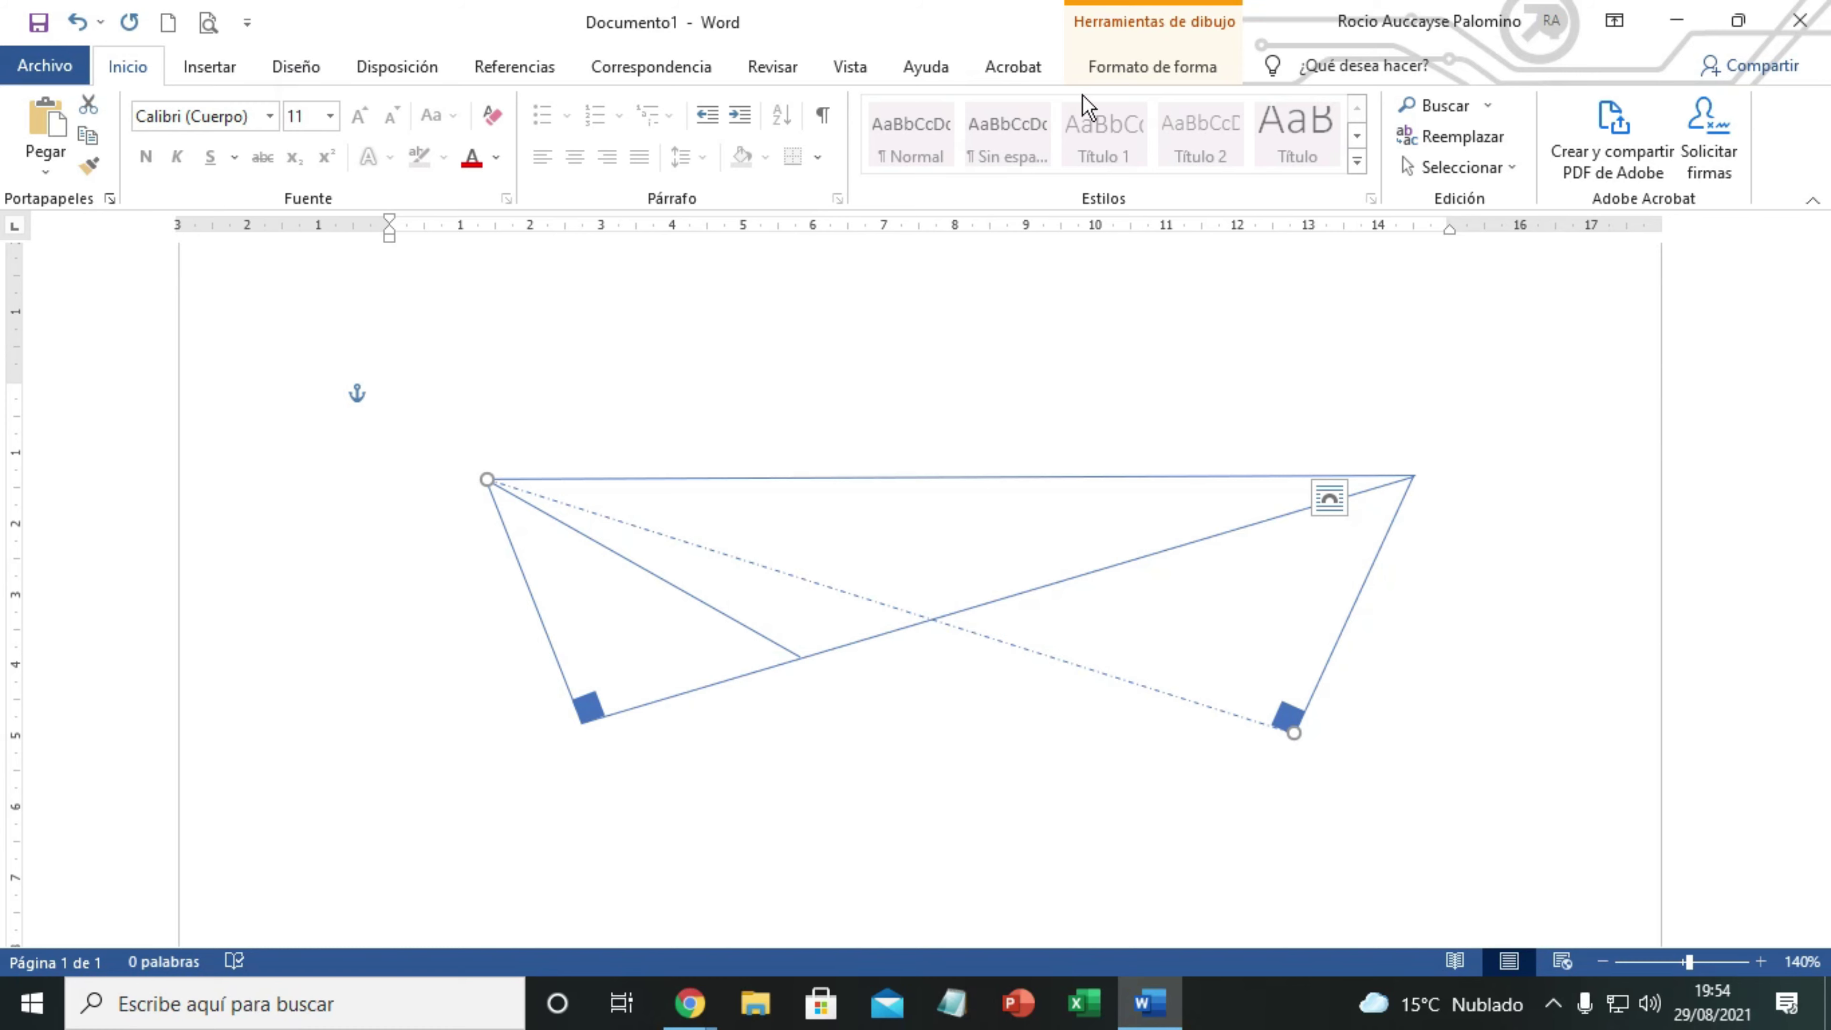
Change the selected diagonal's outline dash style to Guion (long dash).
click(1104, 76)
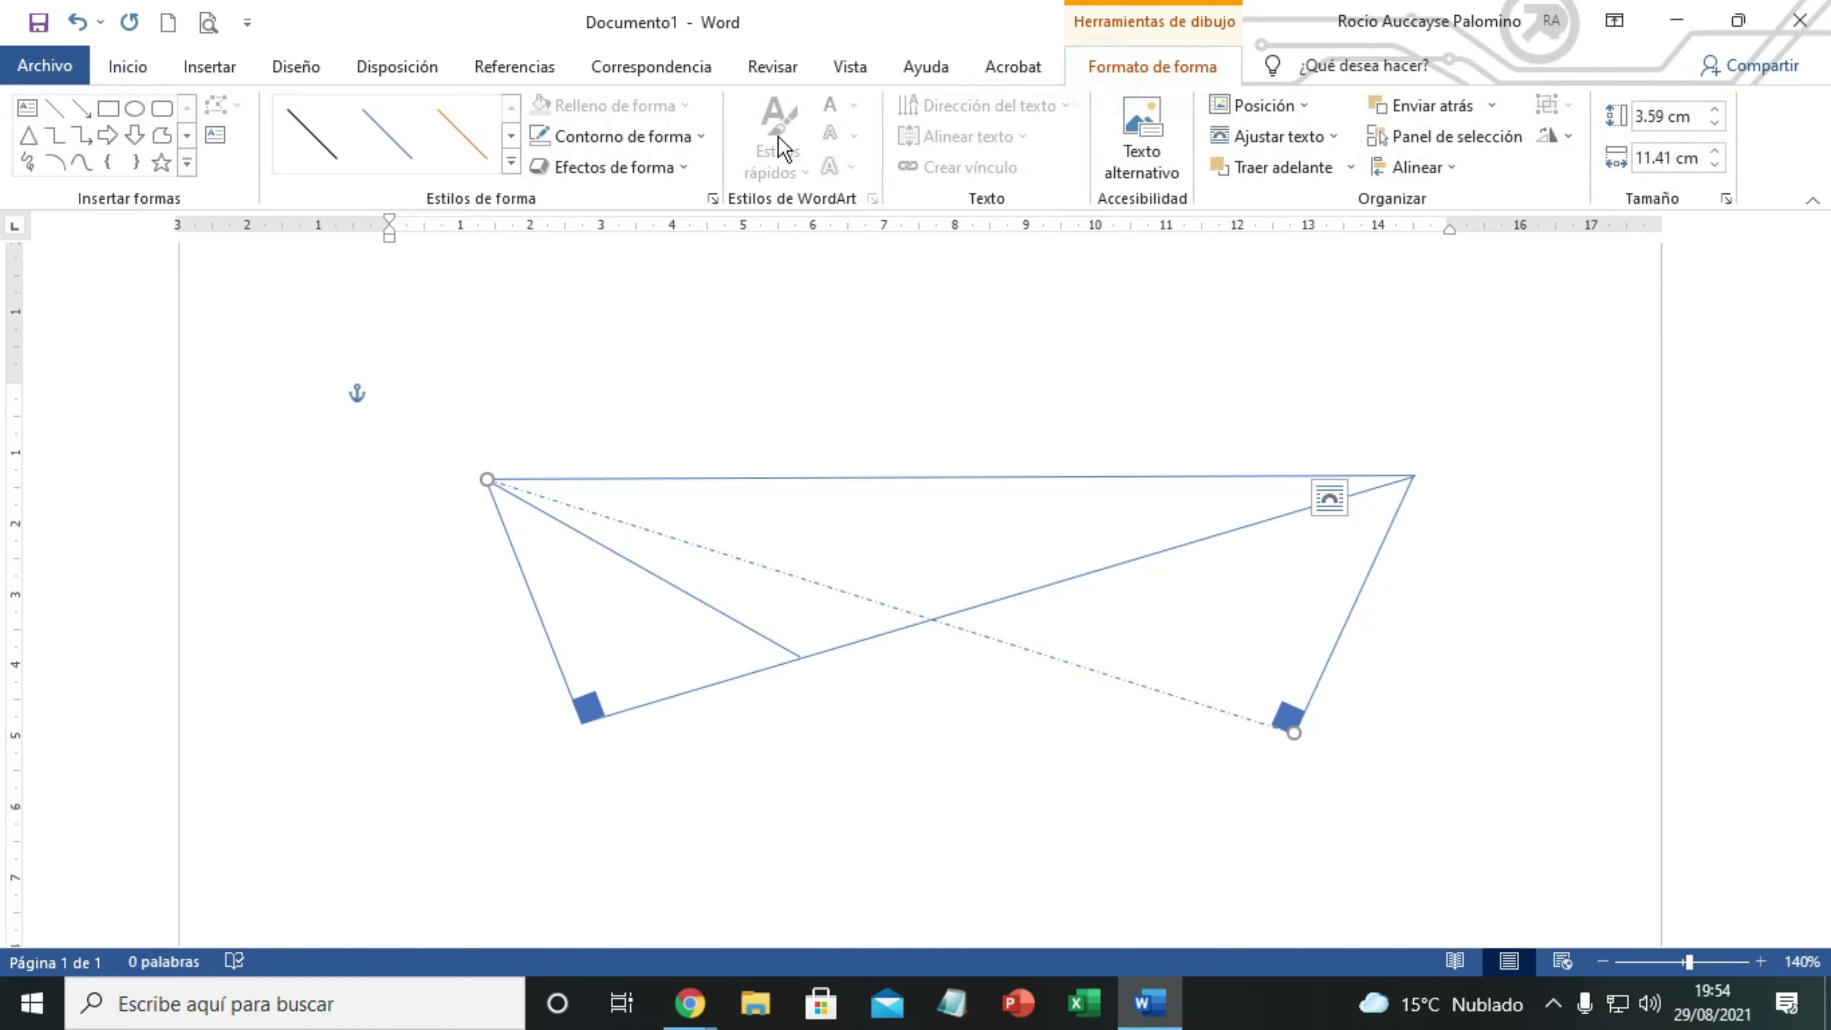
click(627, 140)
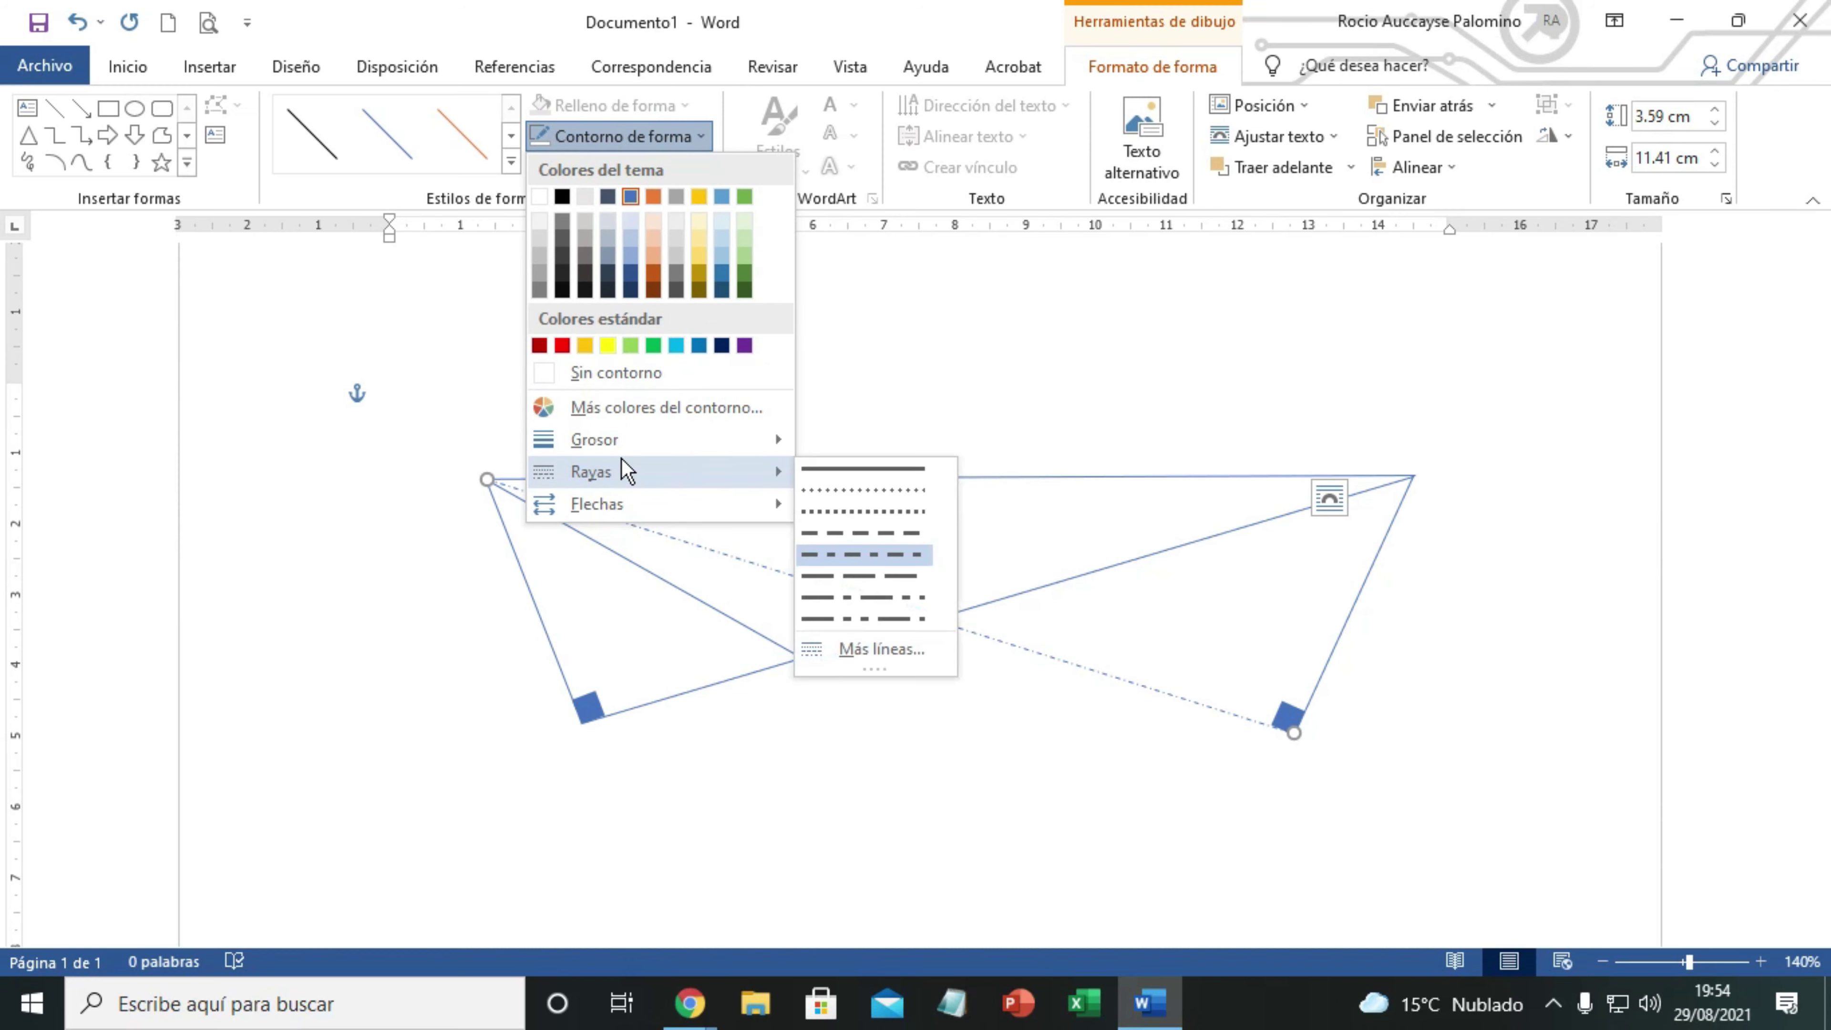
mouse_move(590, 472)
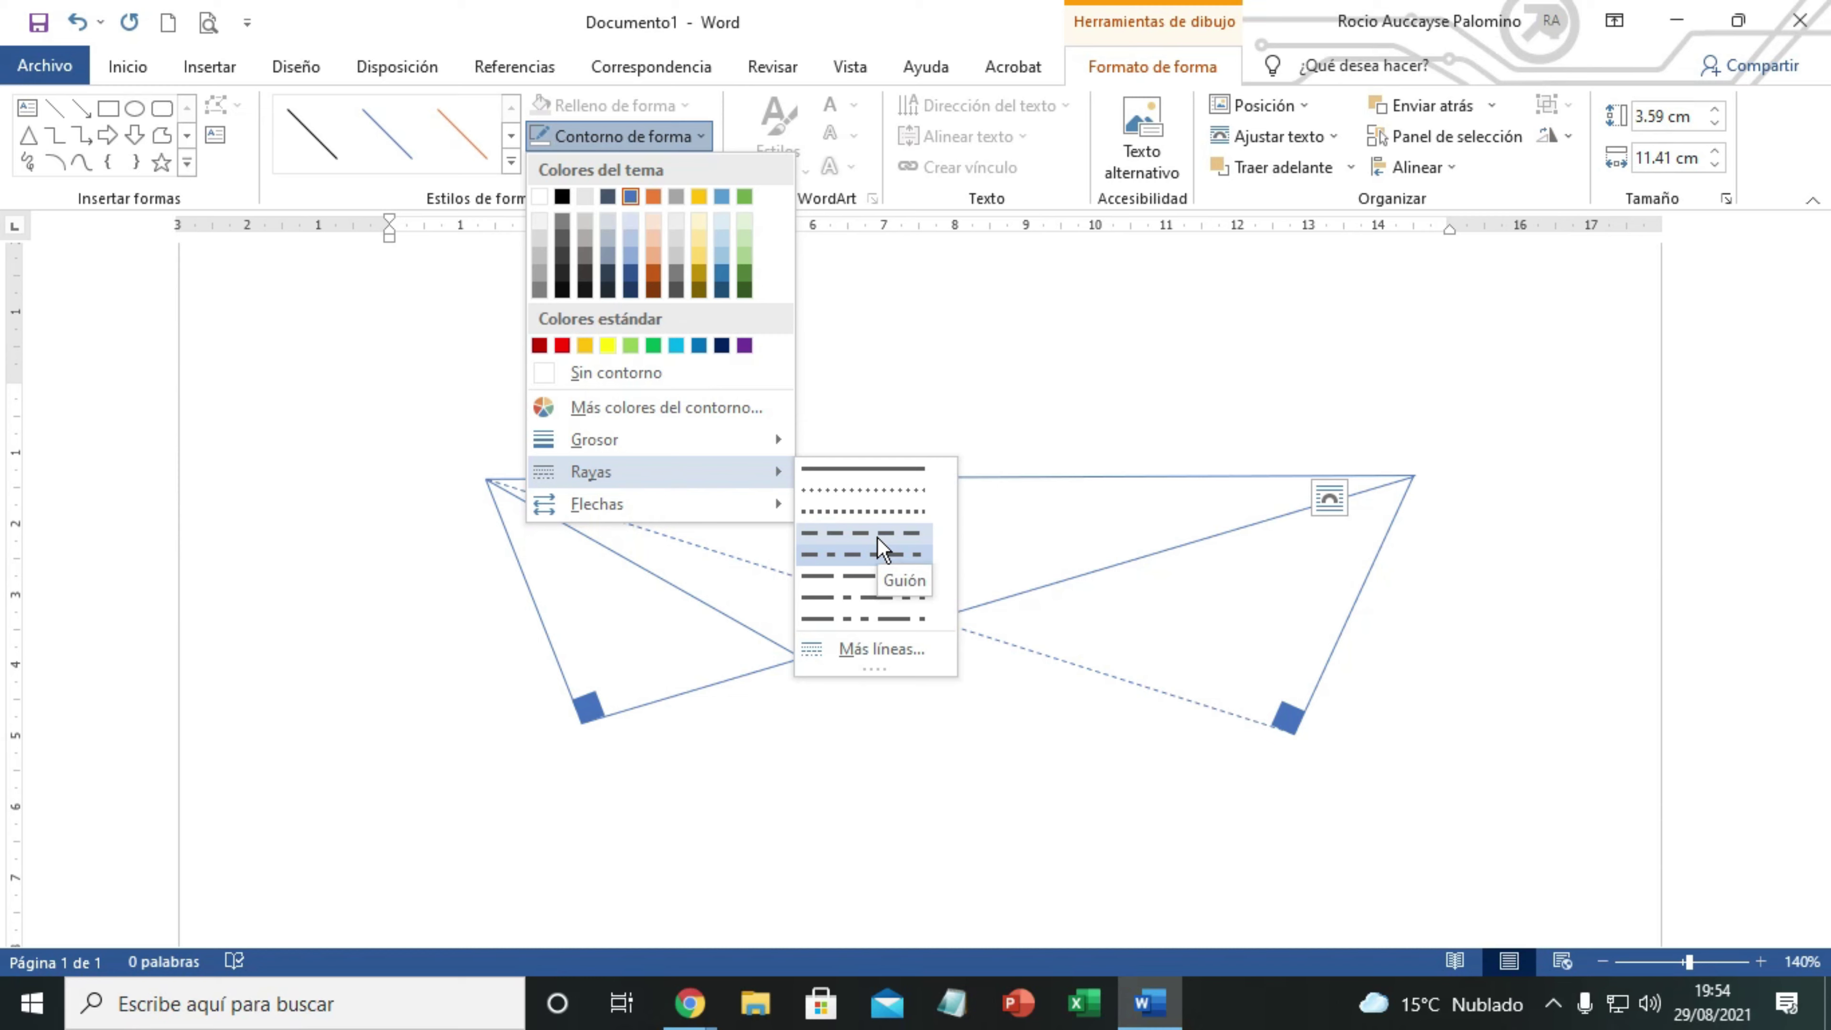
click(863, 575)
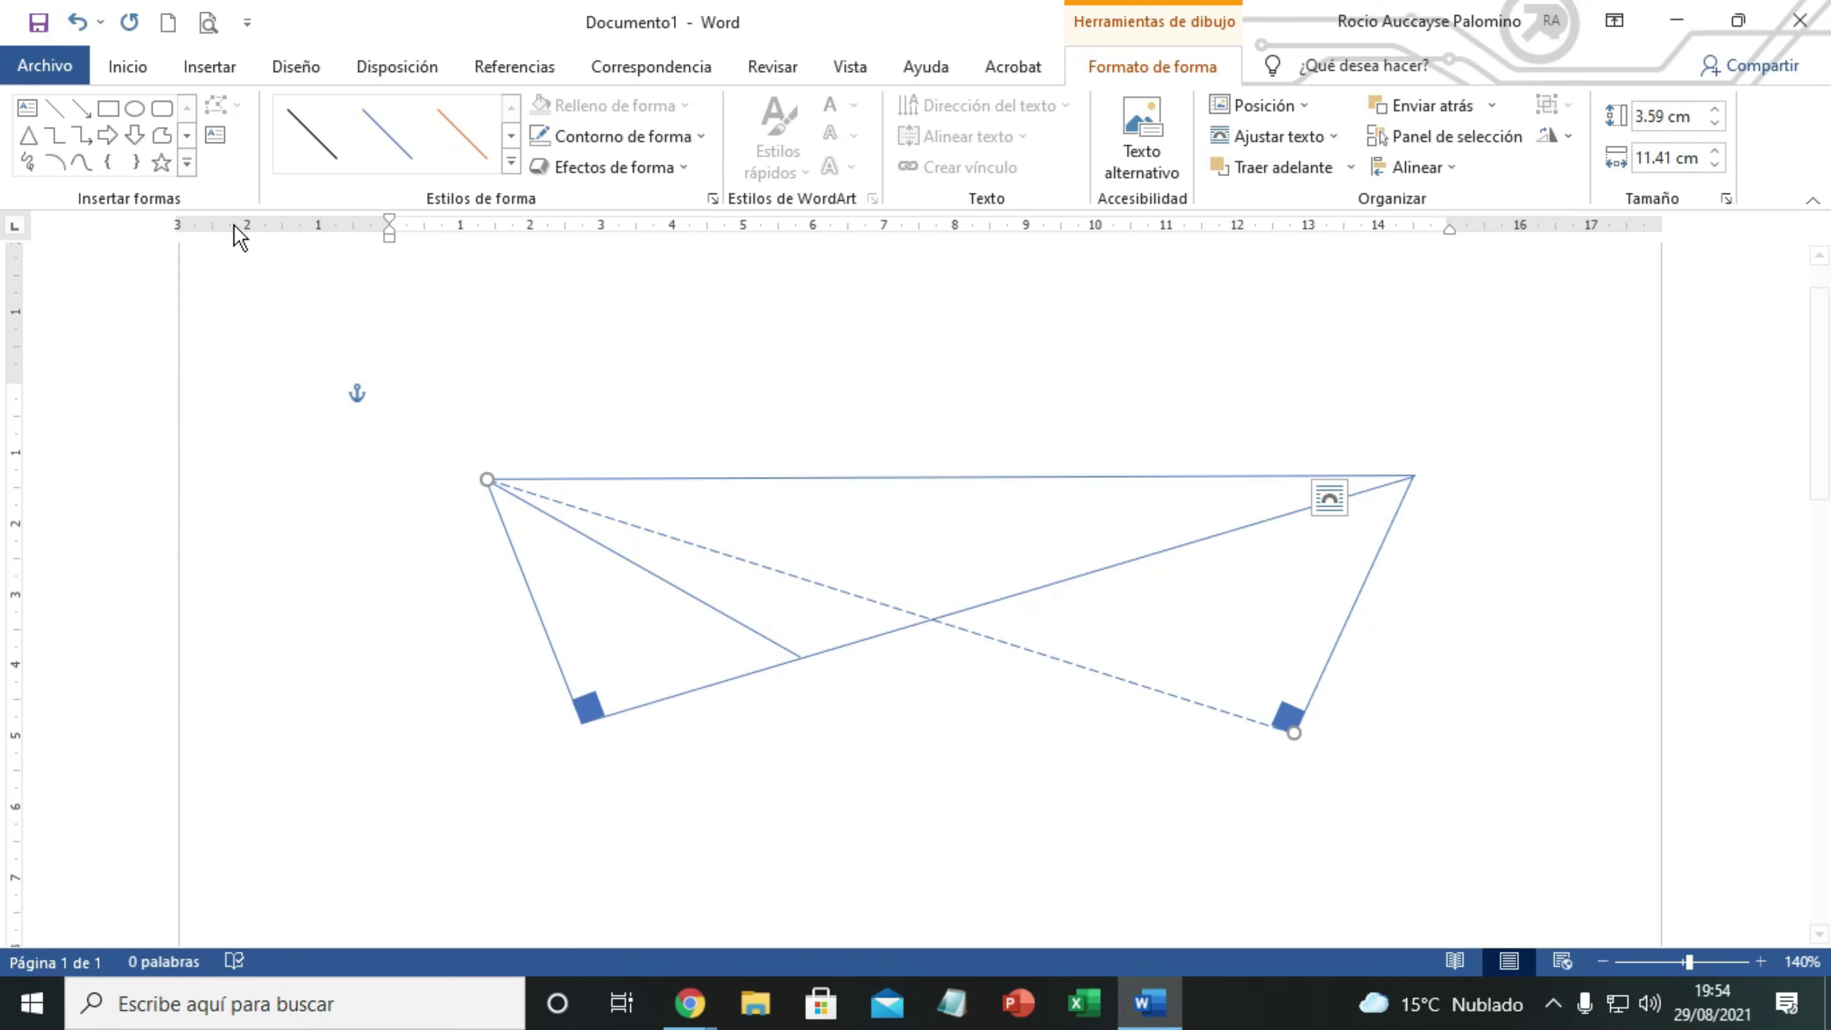
click(187, 164)
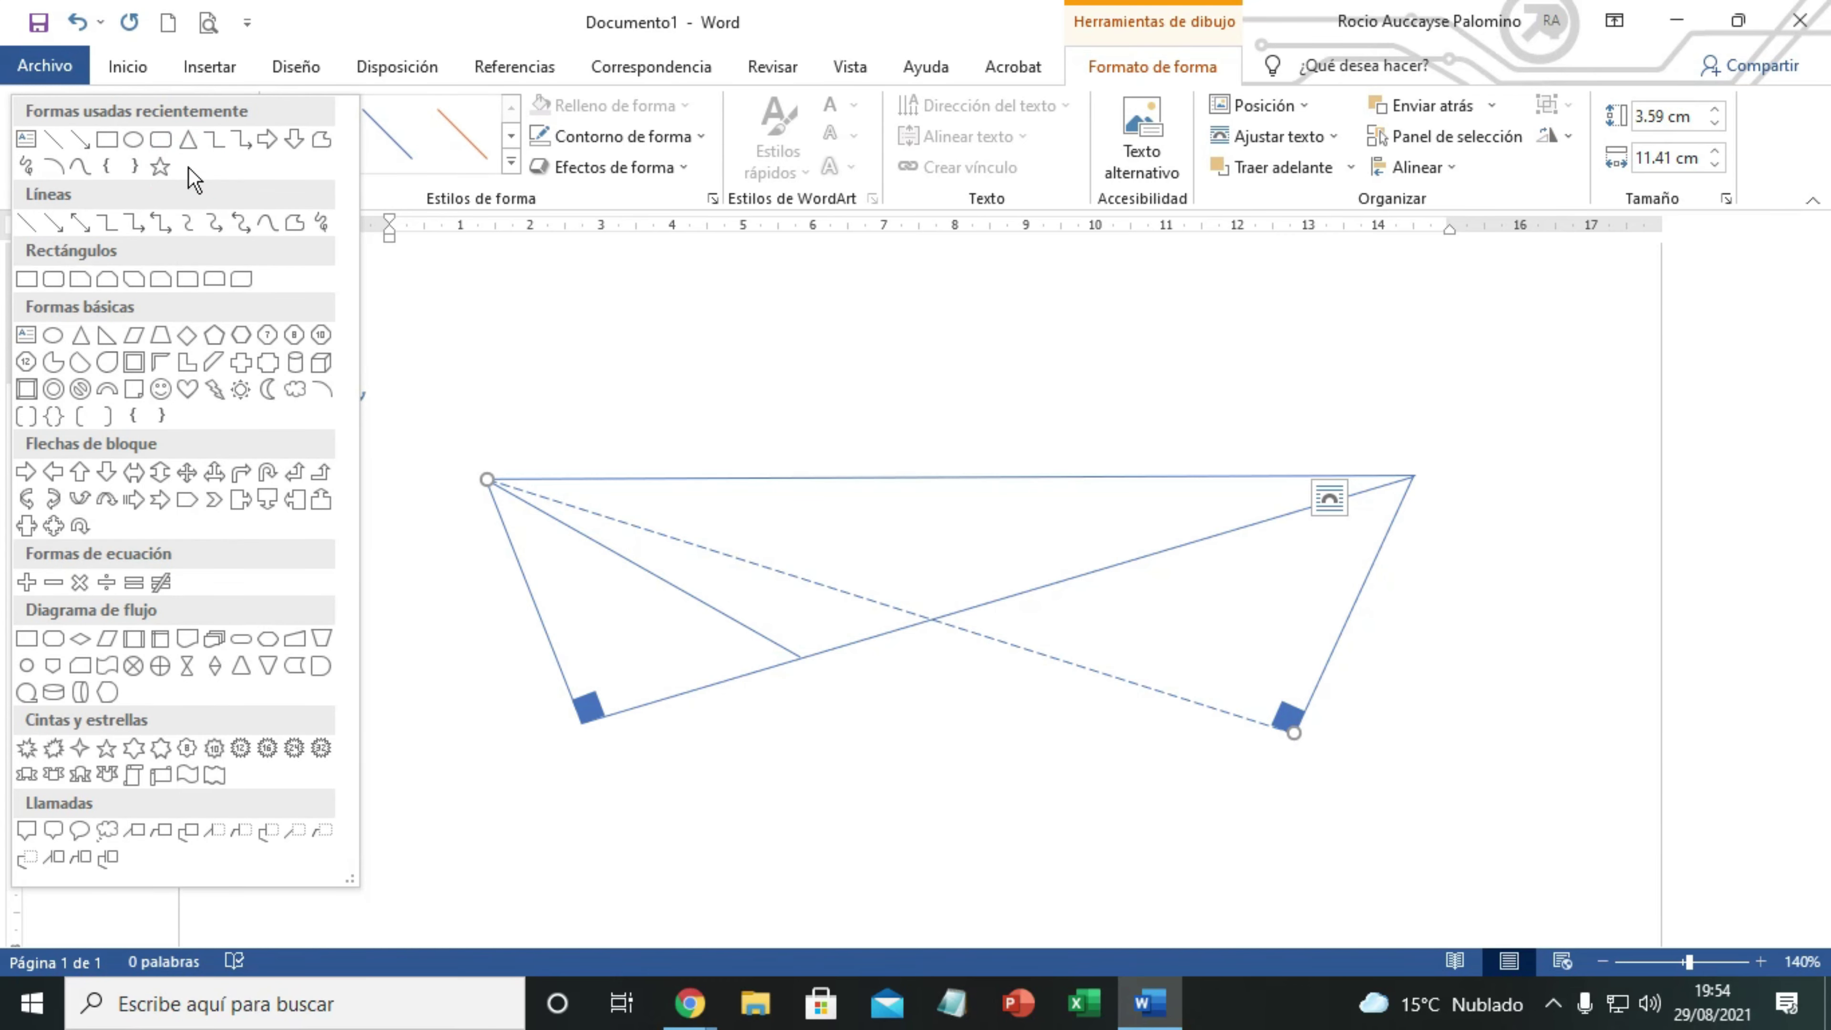
Draw a small arc shape above the quadrilateral, resize it and rotate it about 45° clockwise.
click(321, 392)
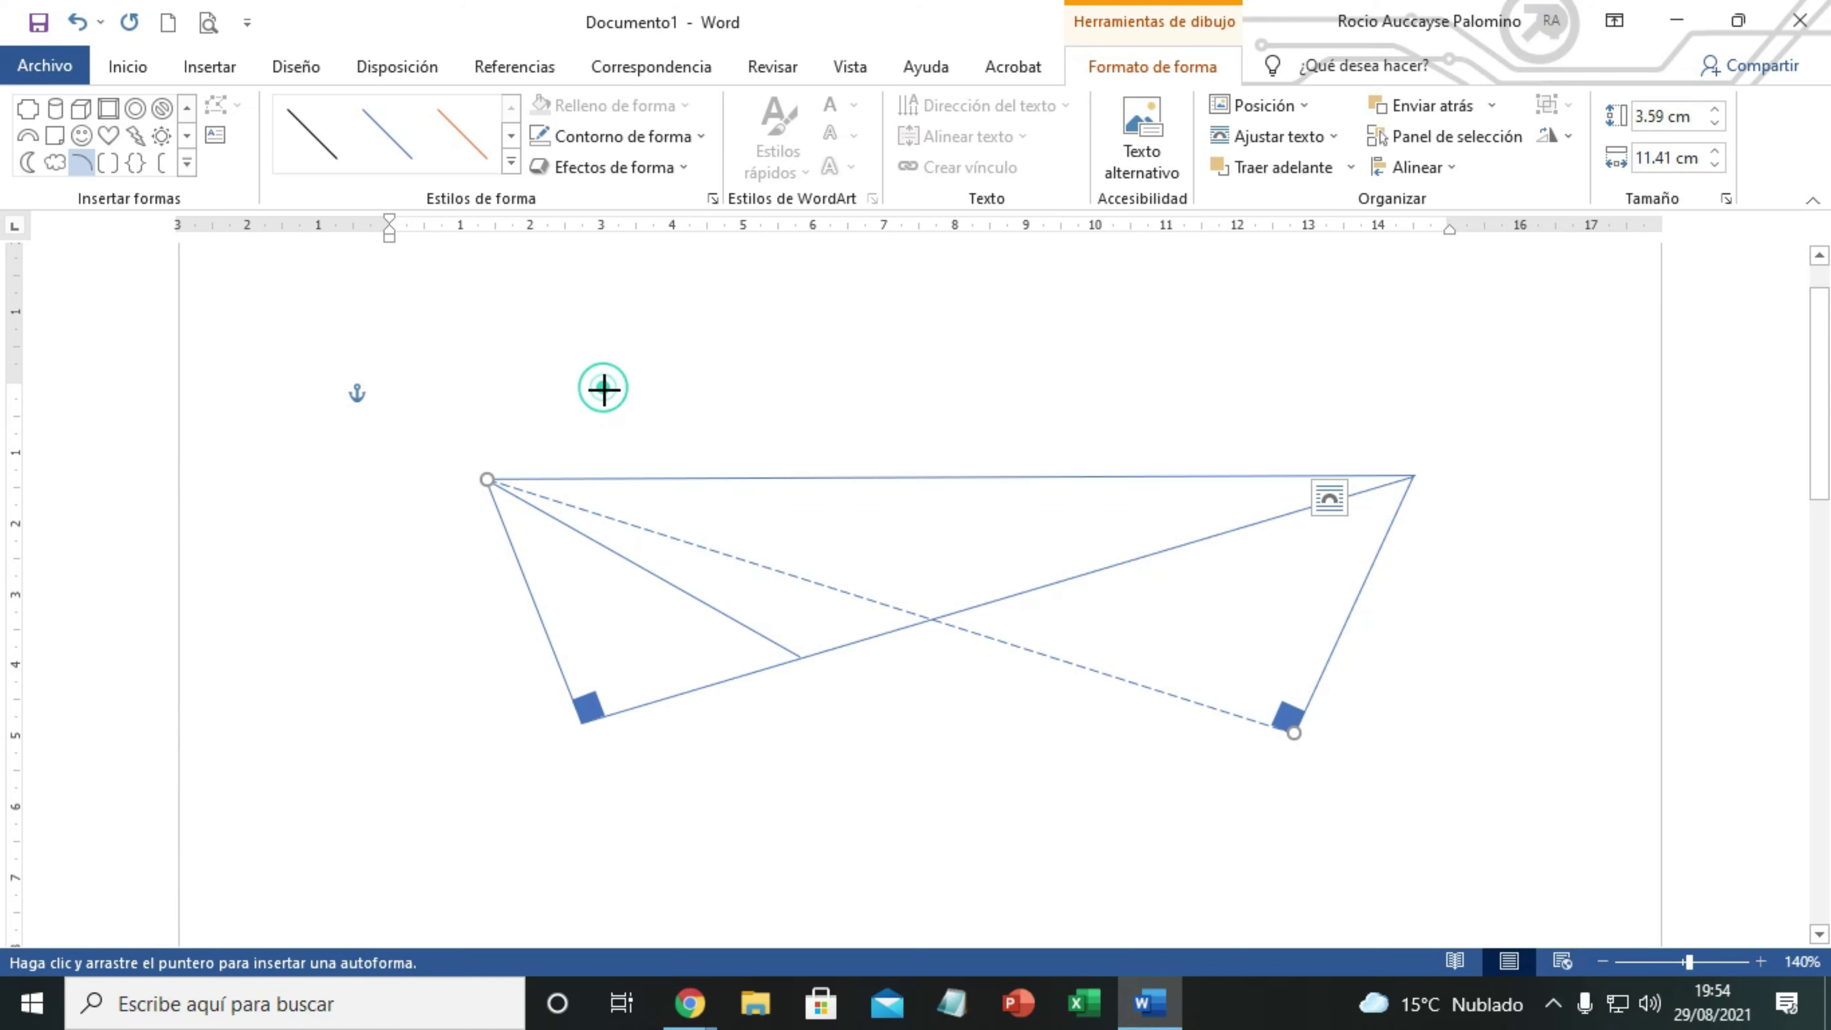
drag(603, 387, 679, 461)
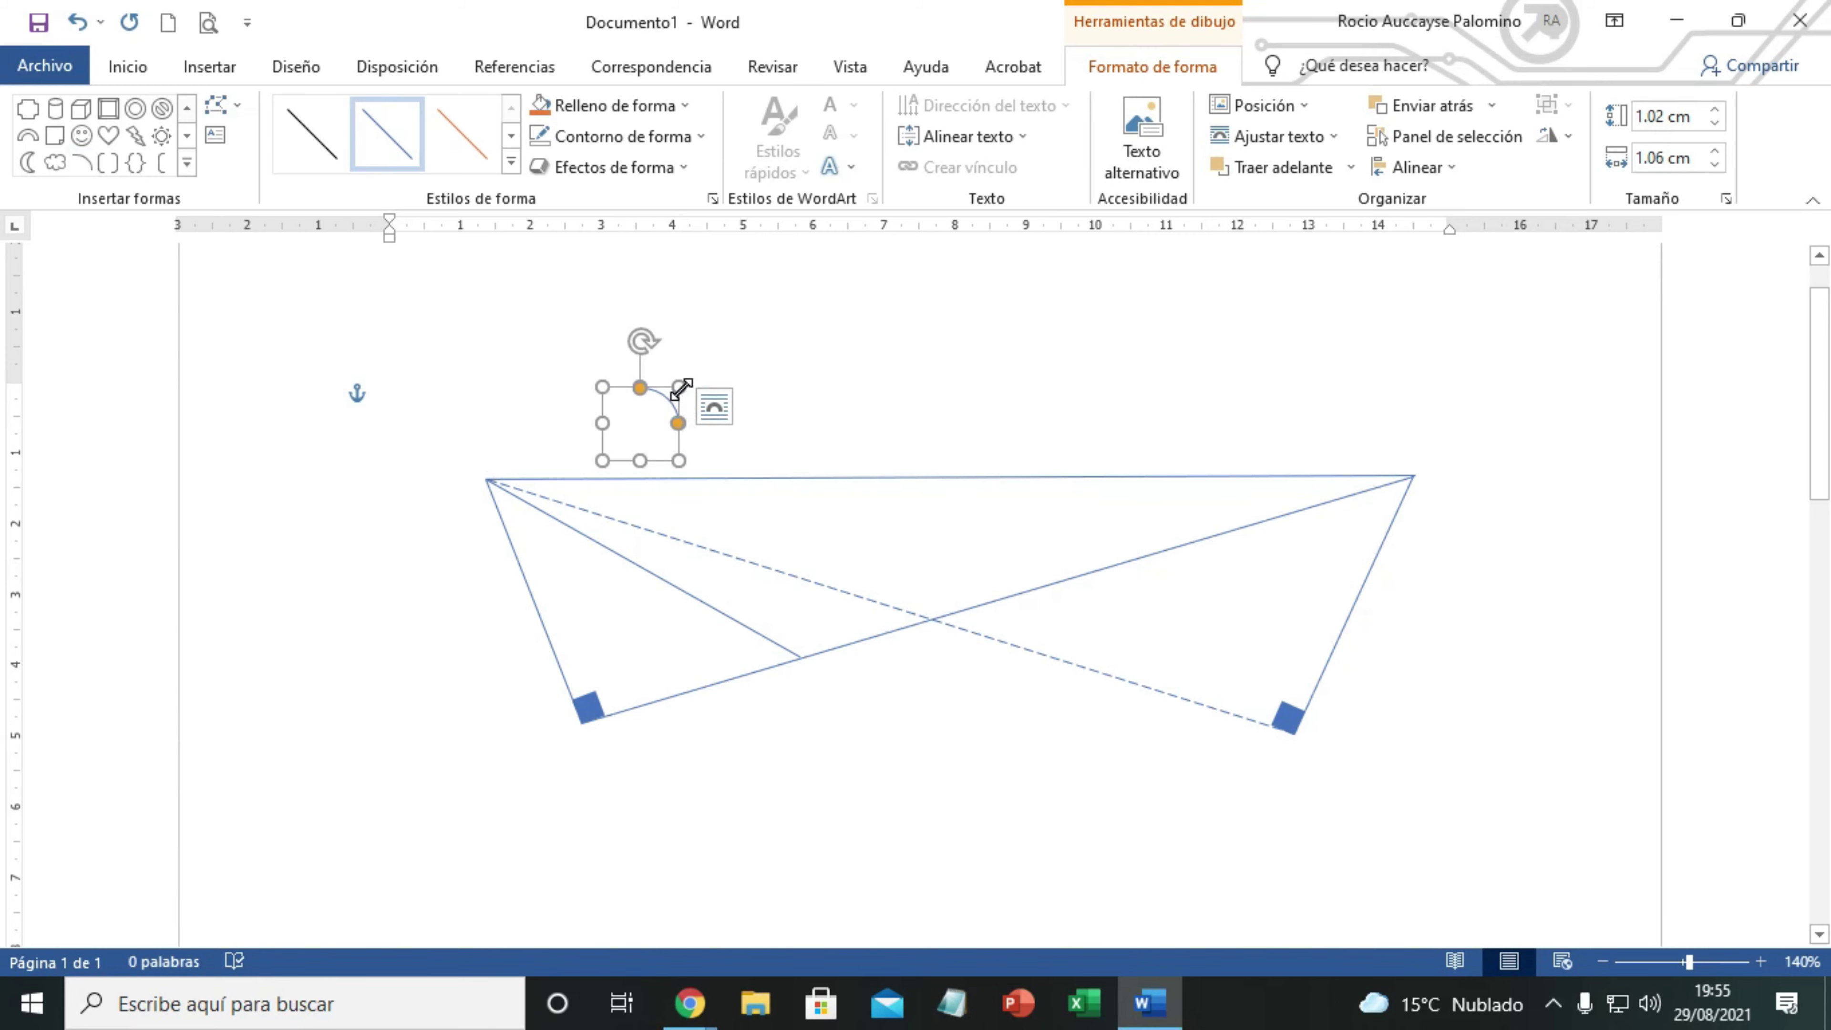
drag(681, 390, 697, 385)
click(695, 427)
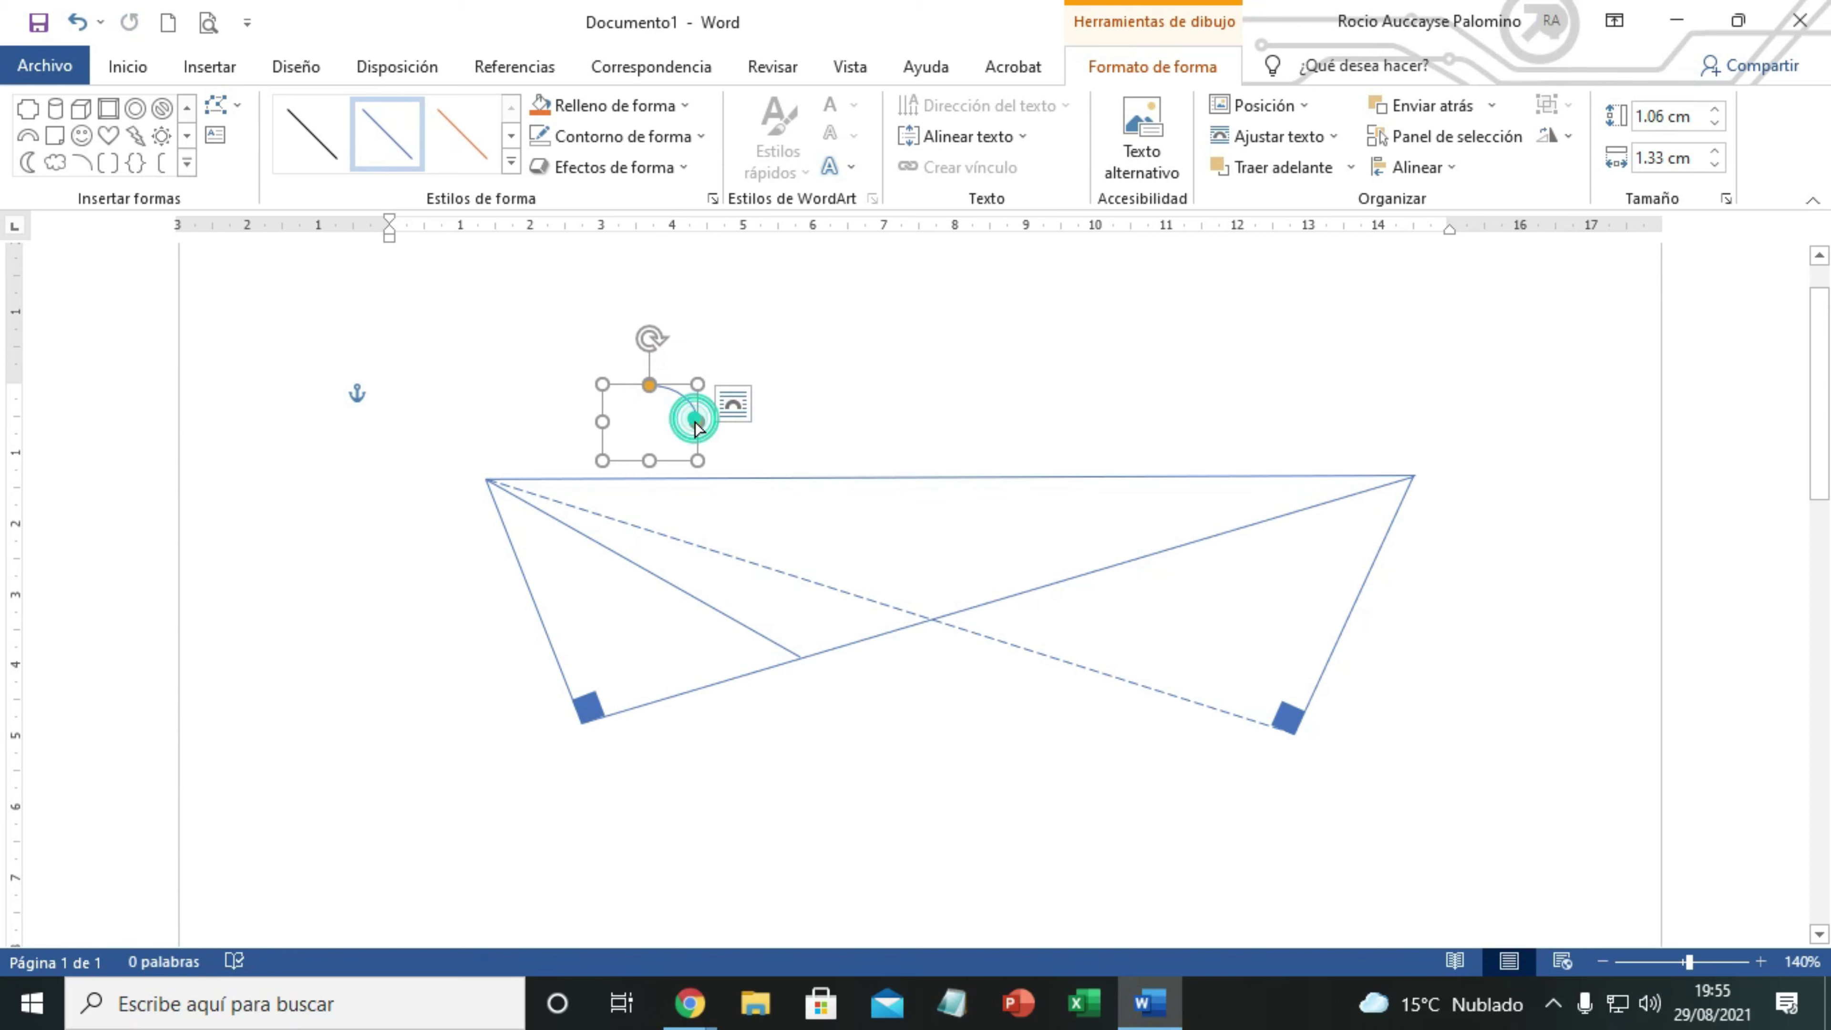
click(698, 435)
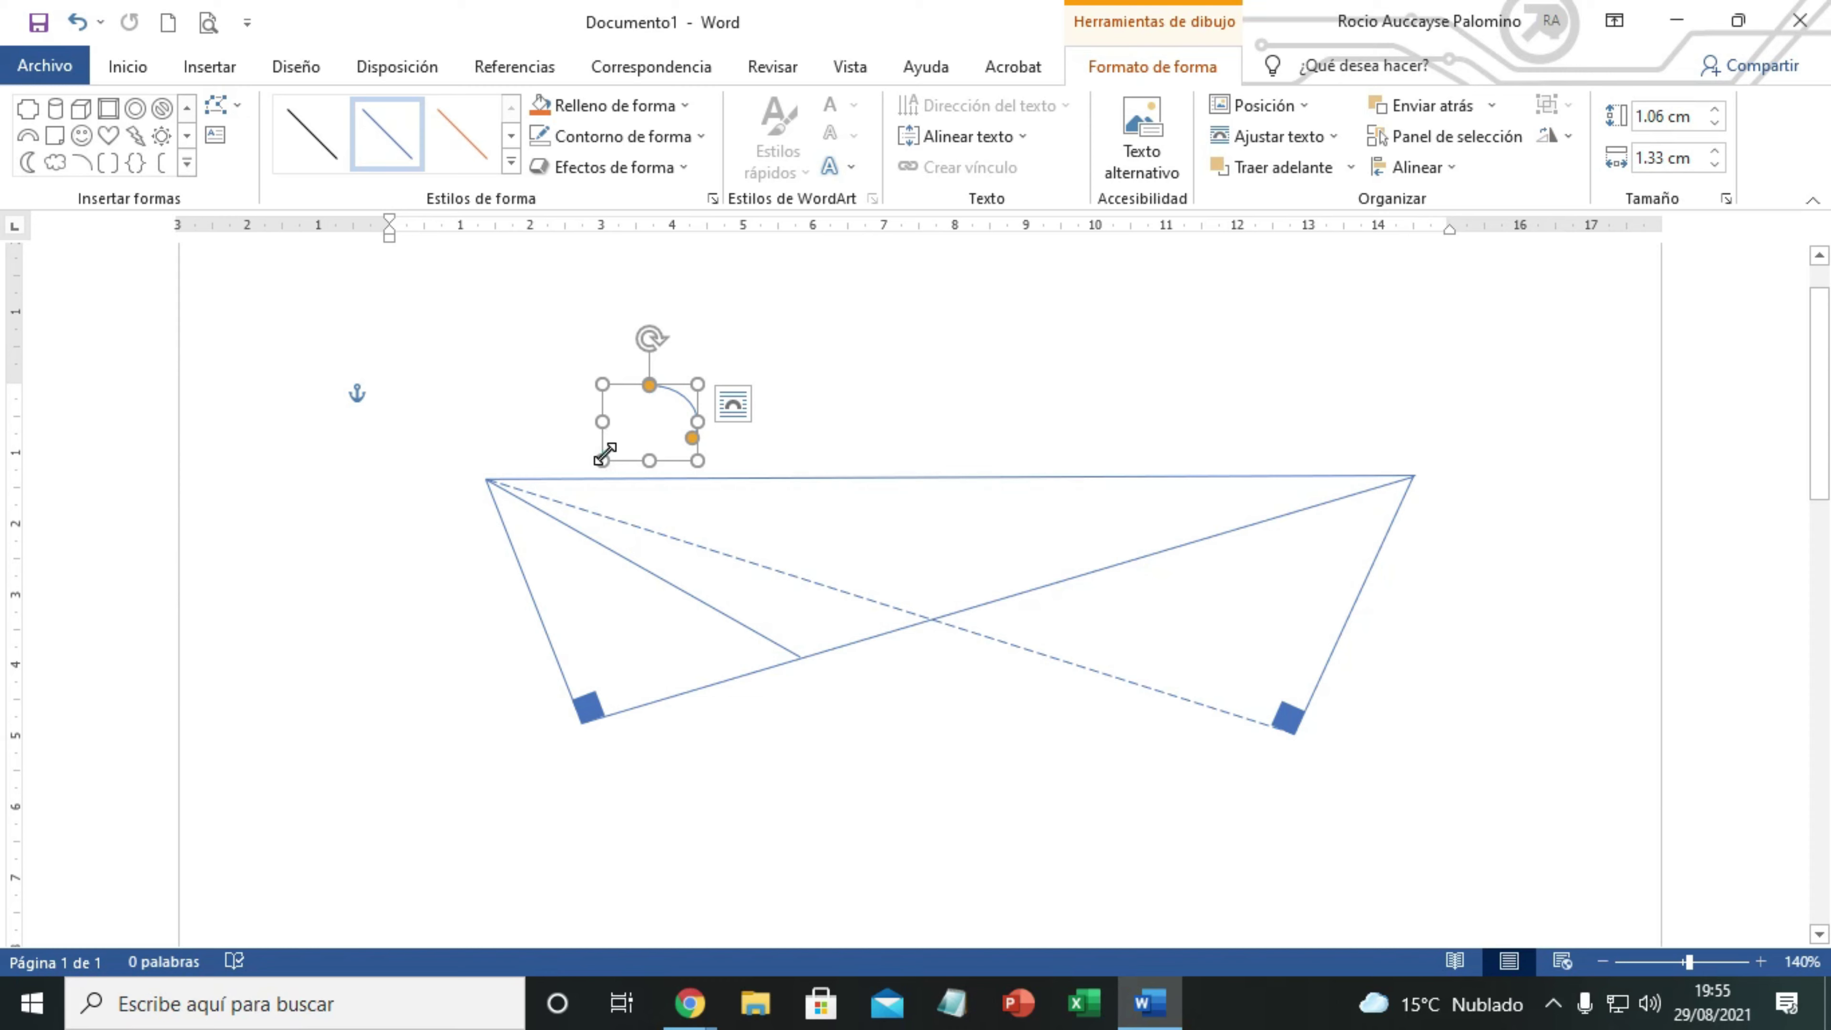
drag(605, 456, 618, 451)
click(802, 361)
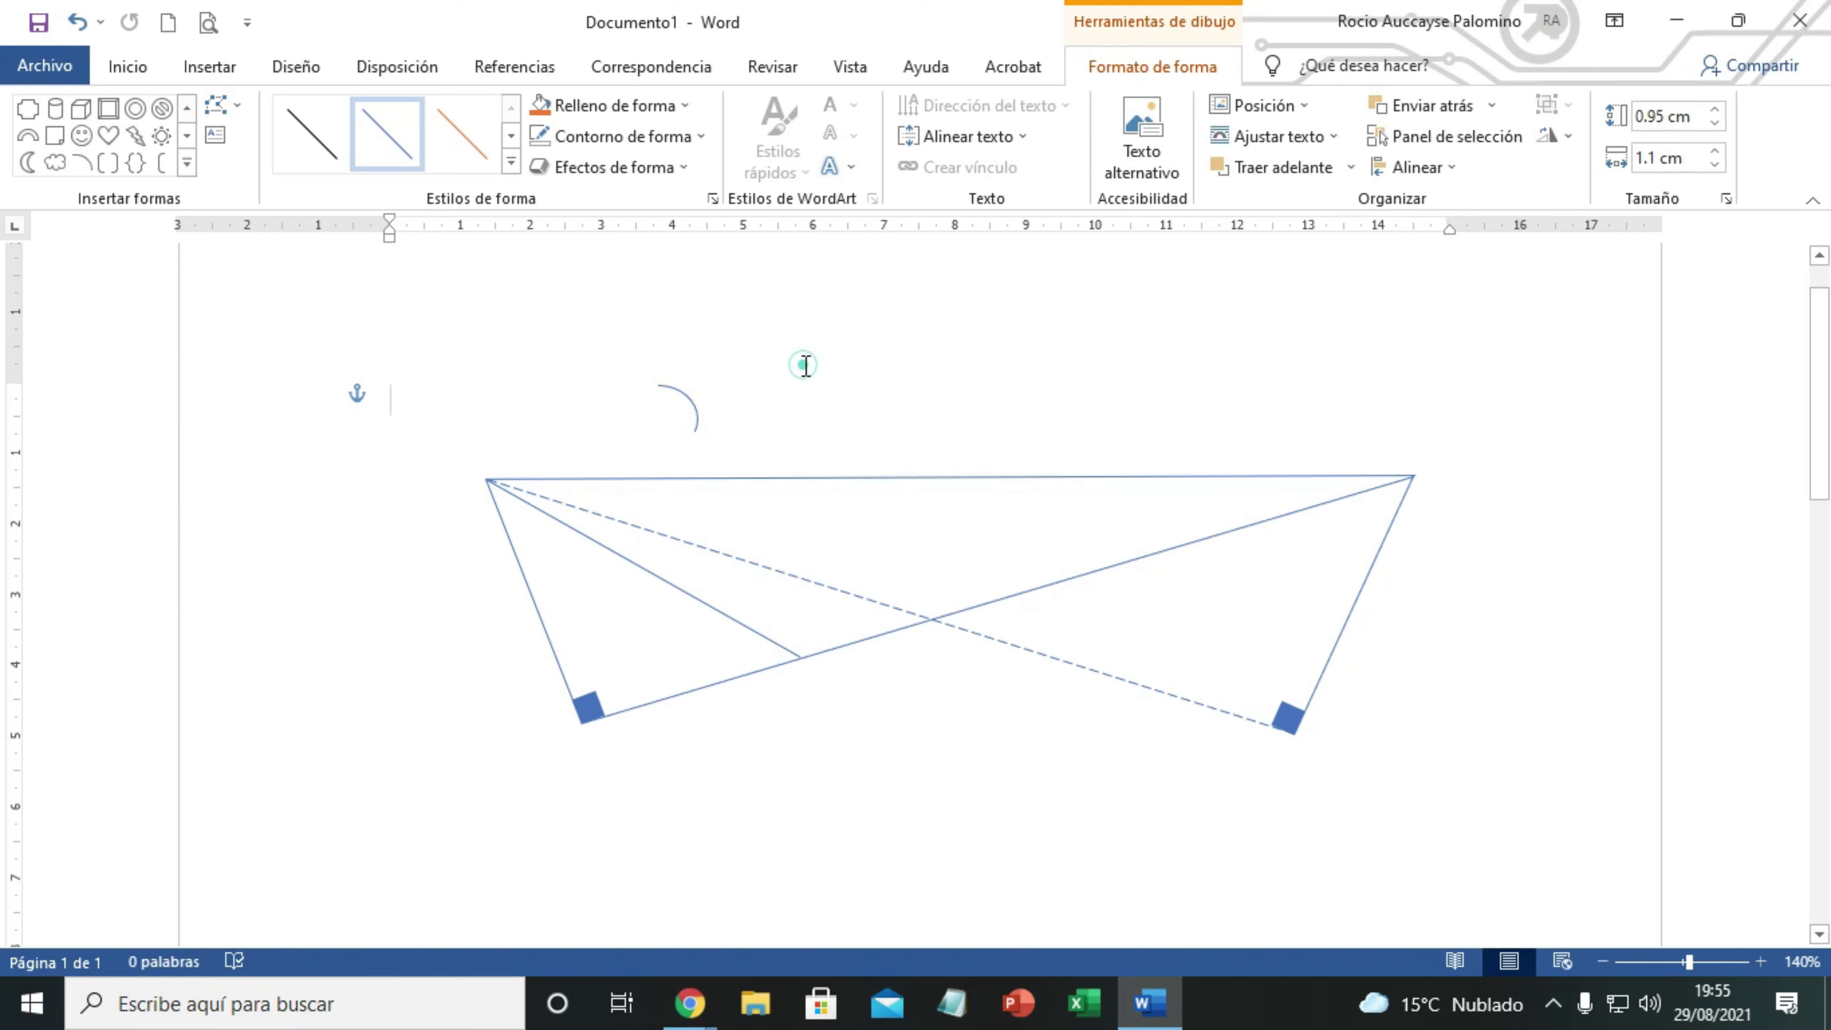
click(696, 405)
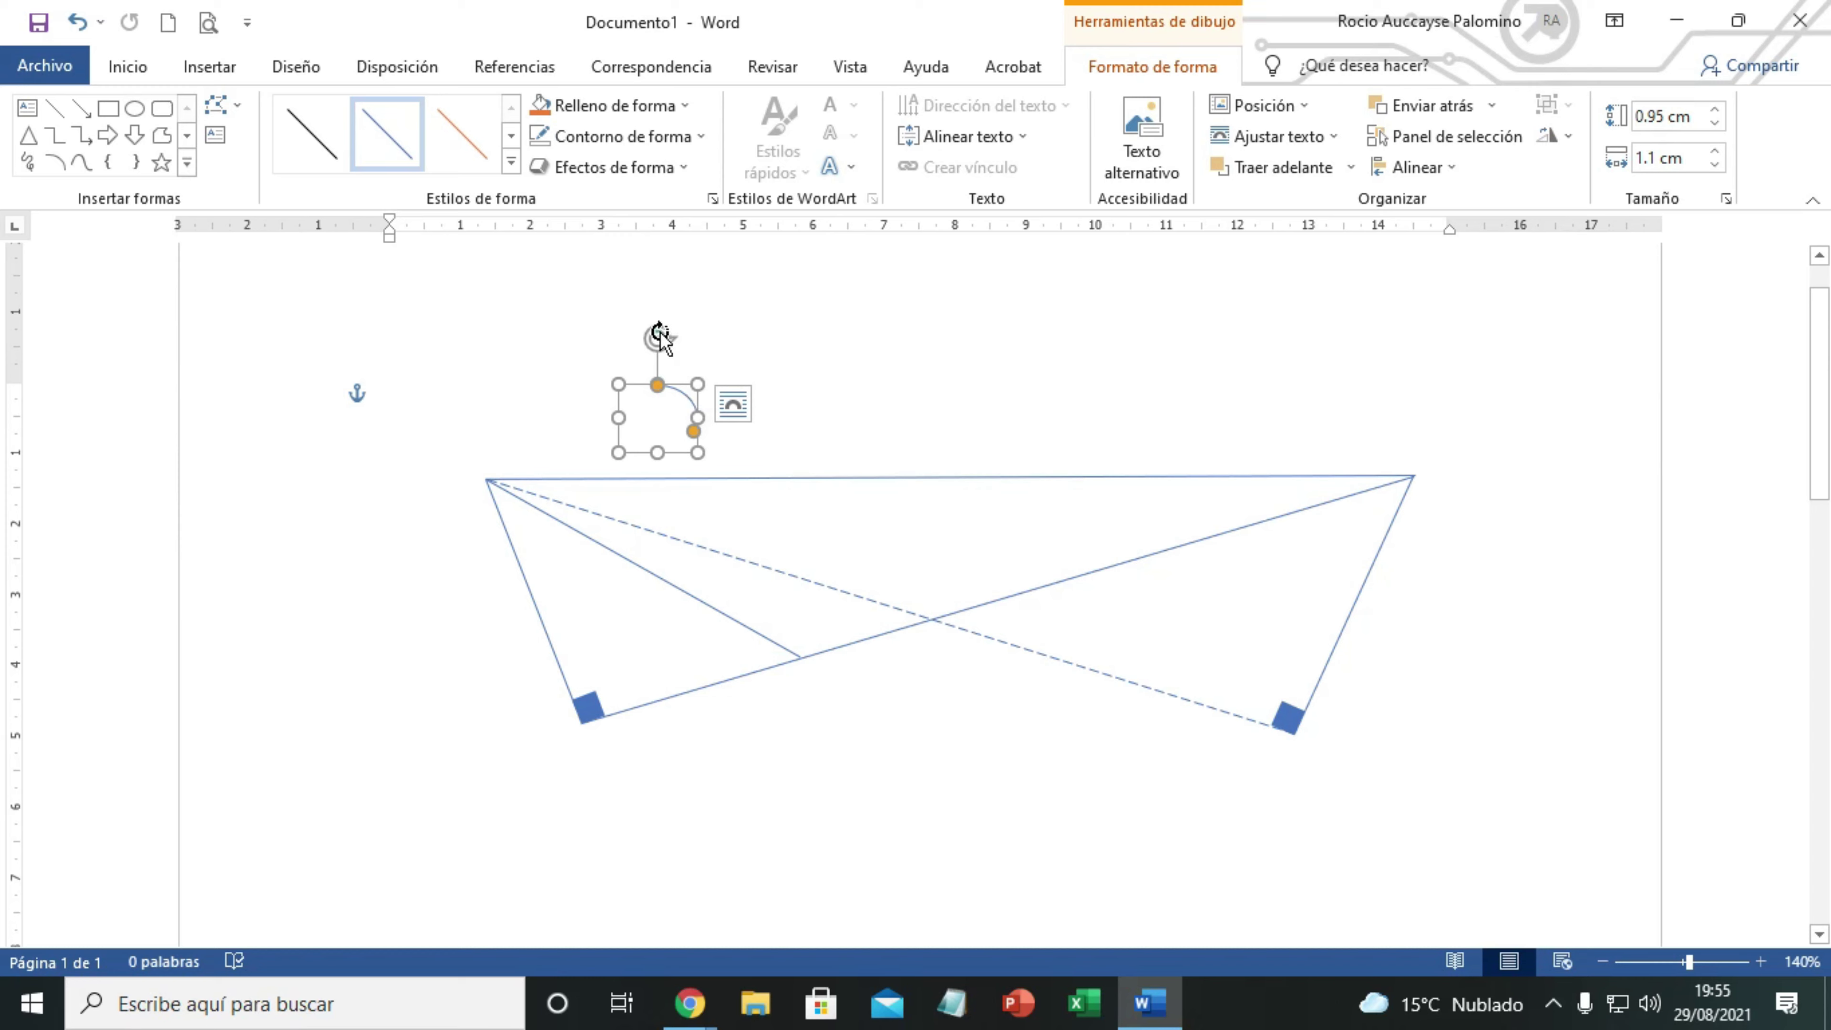
drag(659, 334, 717, 368)
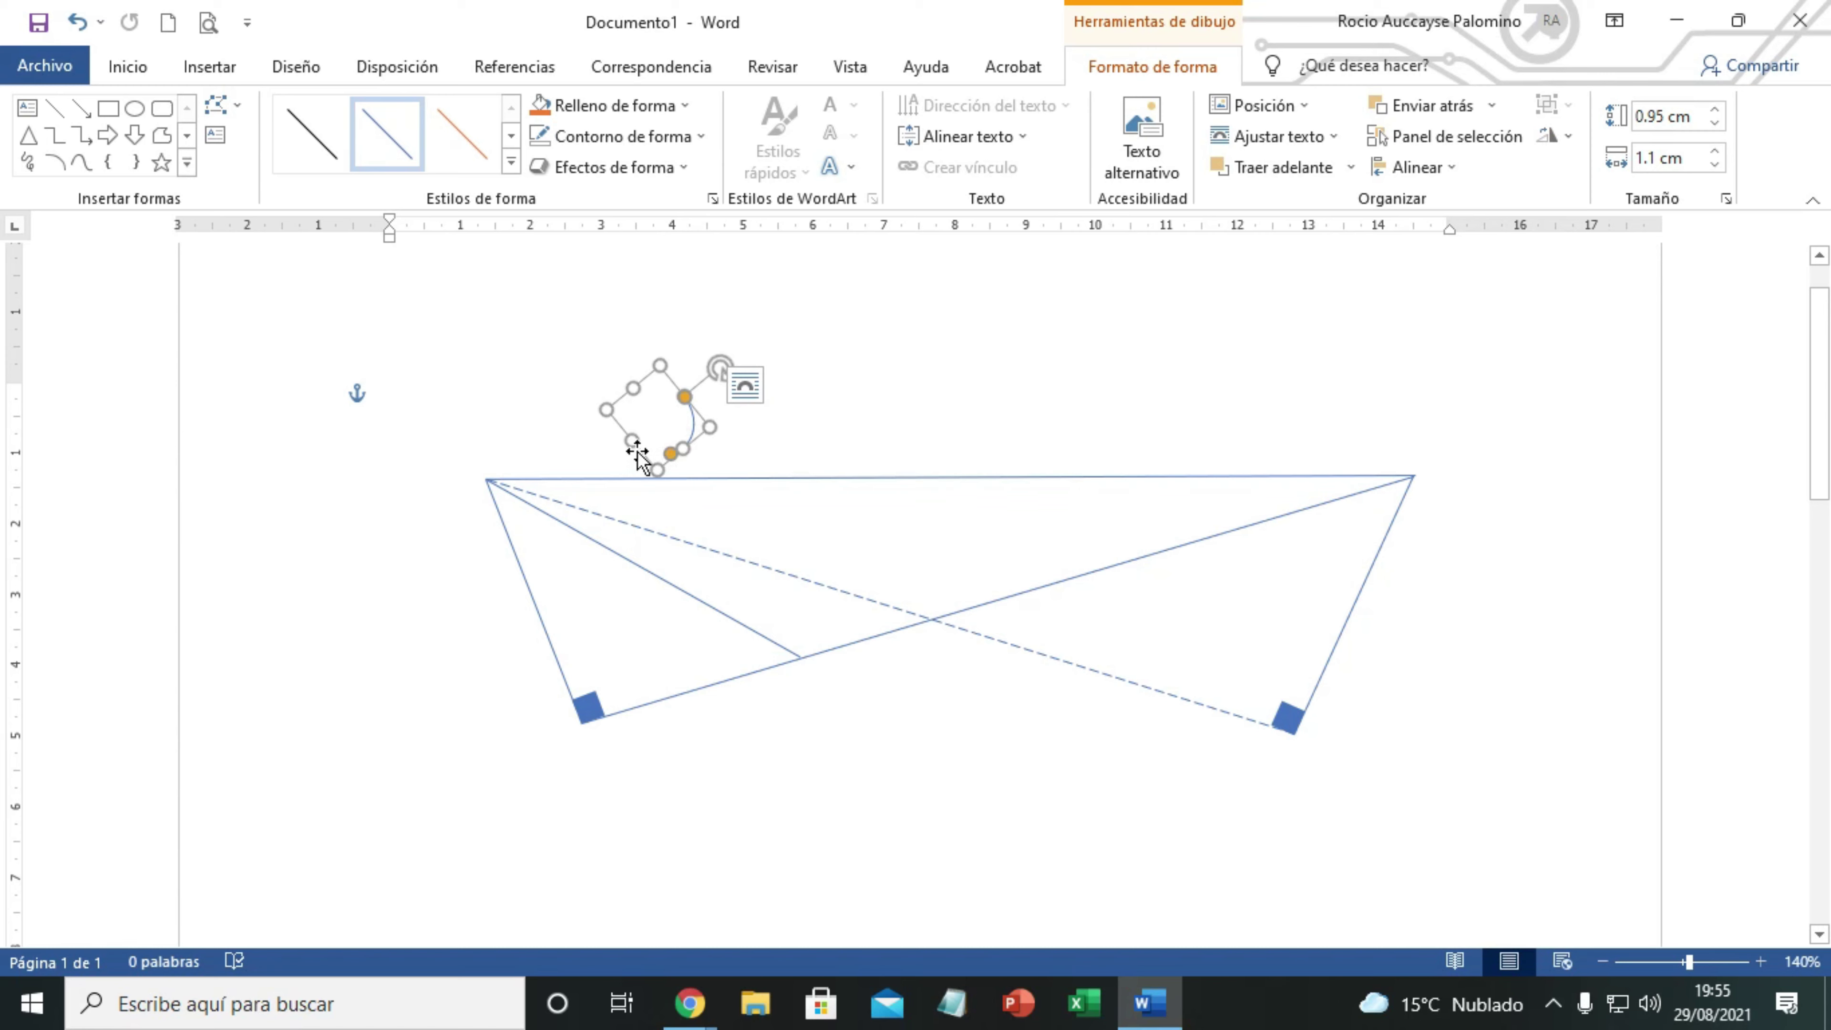
Place the arc at the top-left vertex and size it to 0.85 × 0.93 cm.
drag(634, 451, 538, 524)
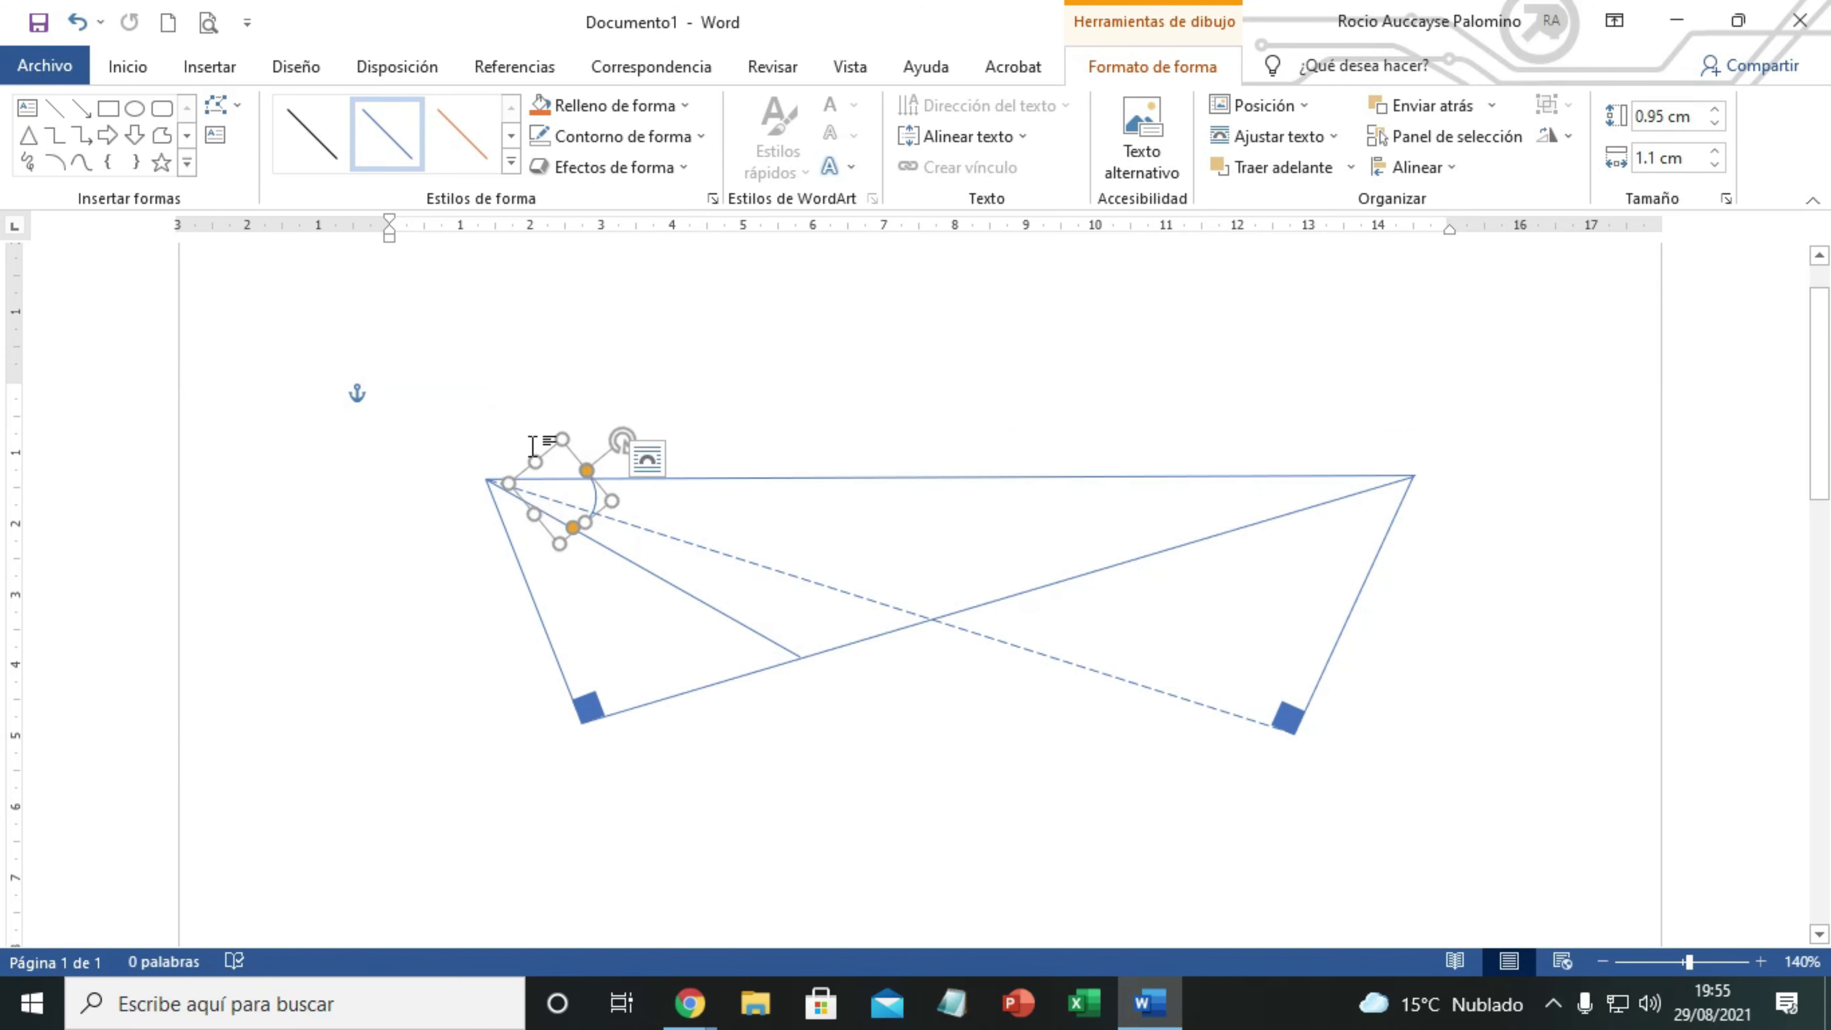
drag(563, 439, 570, 435)
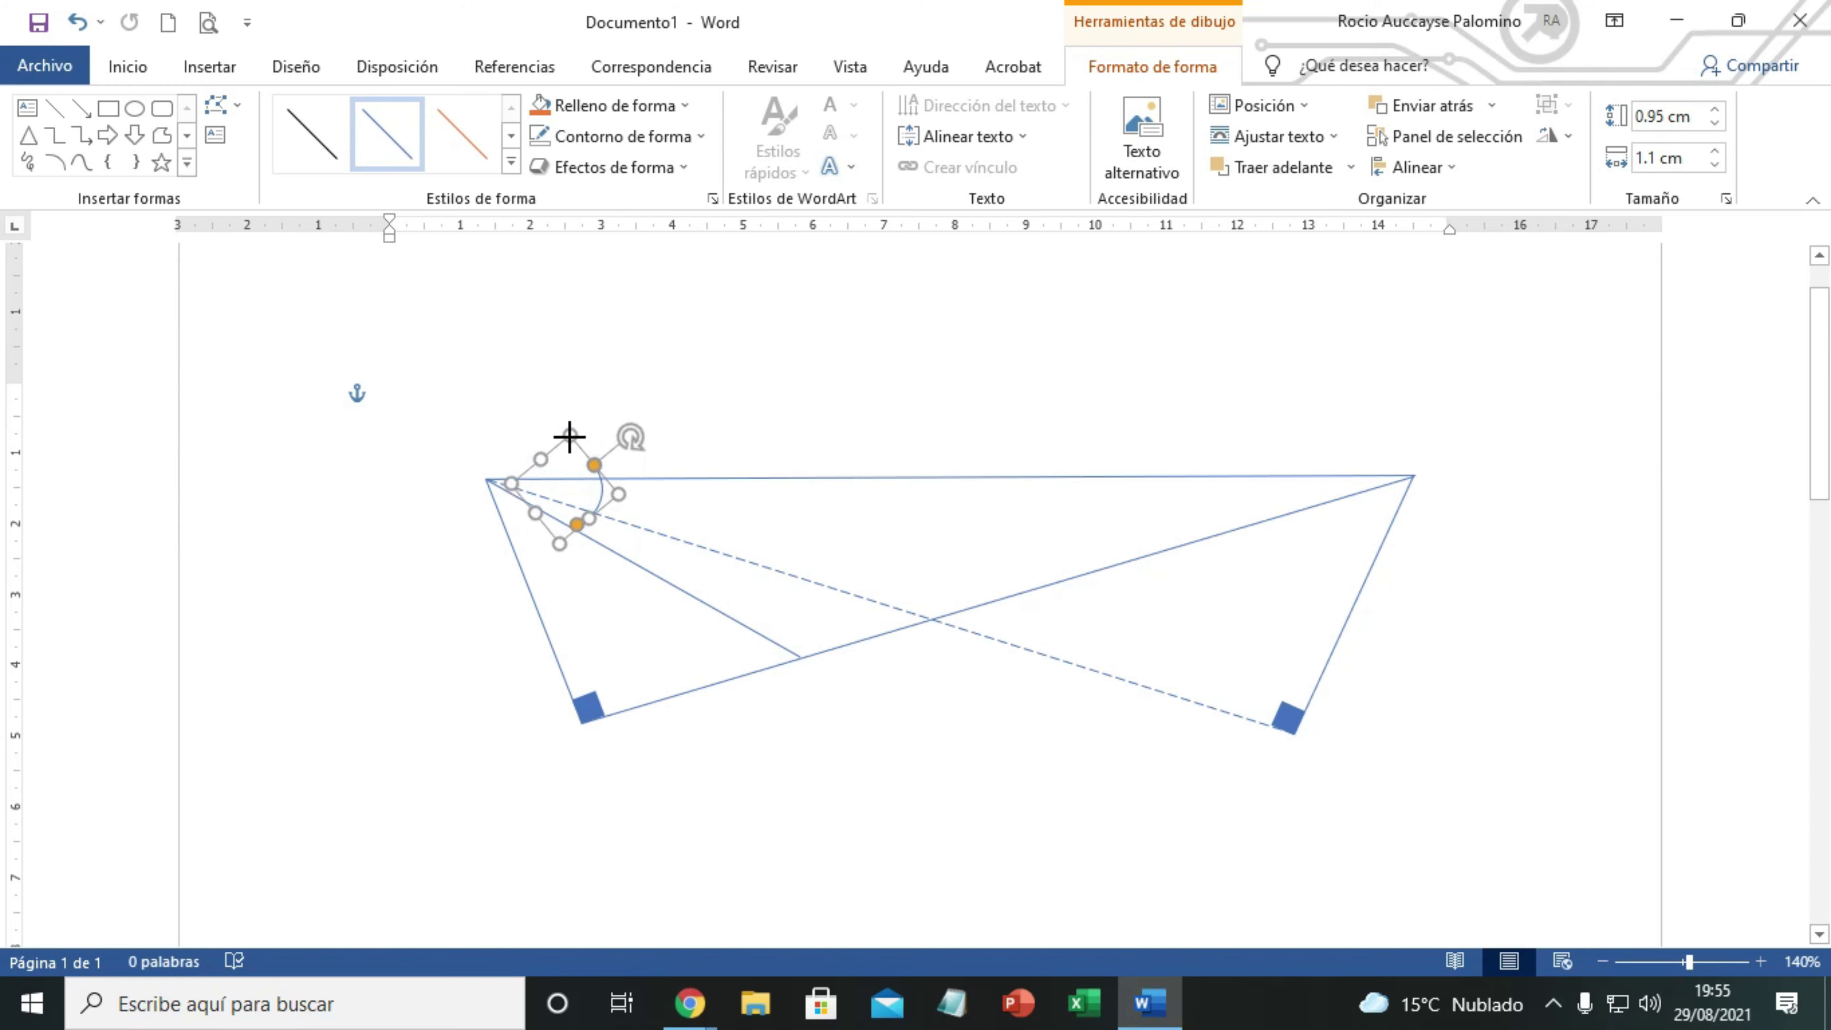
click(77, 23)
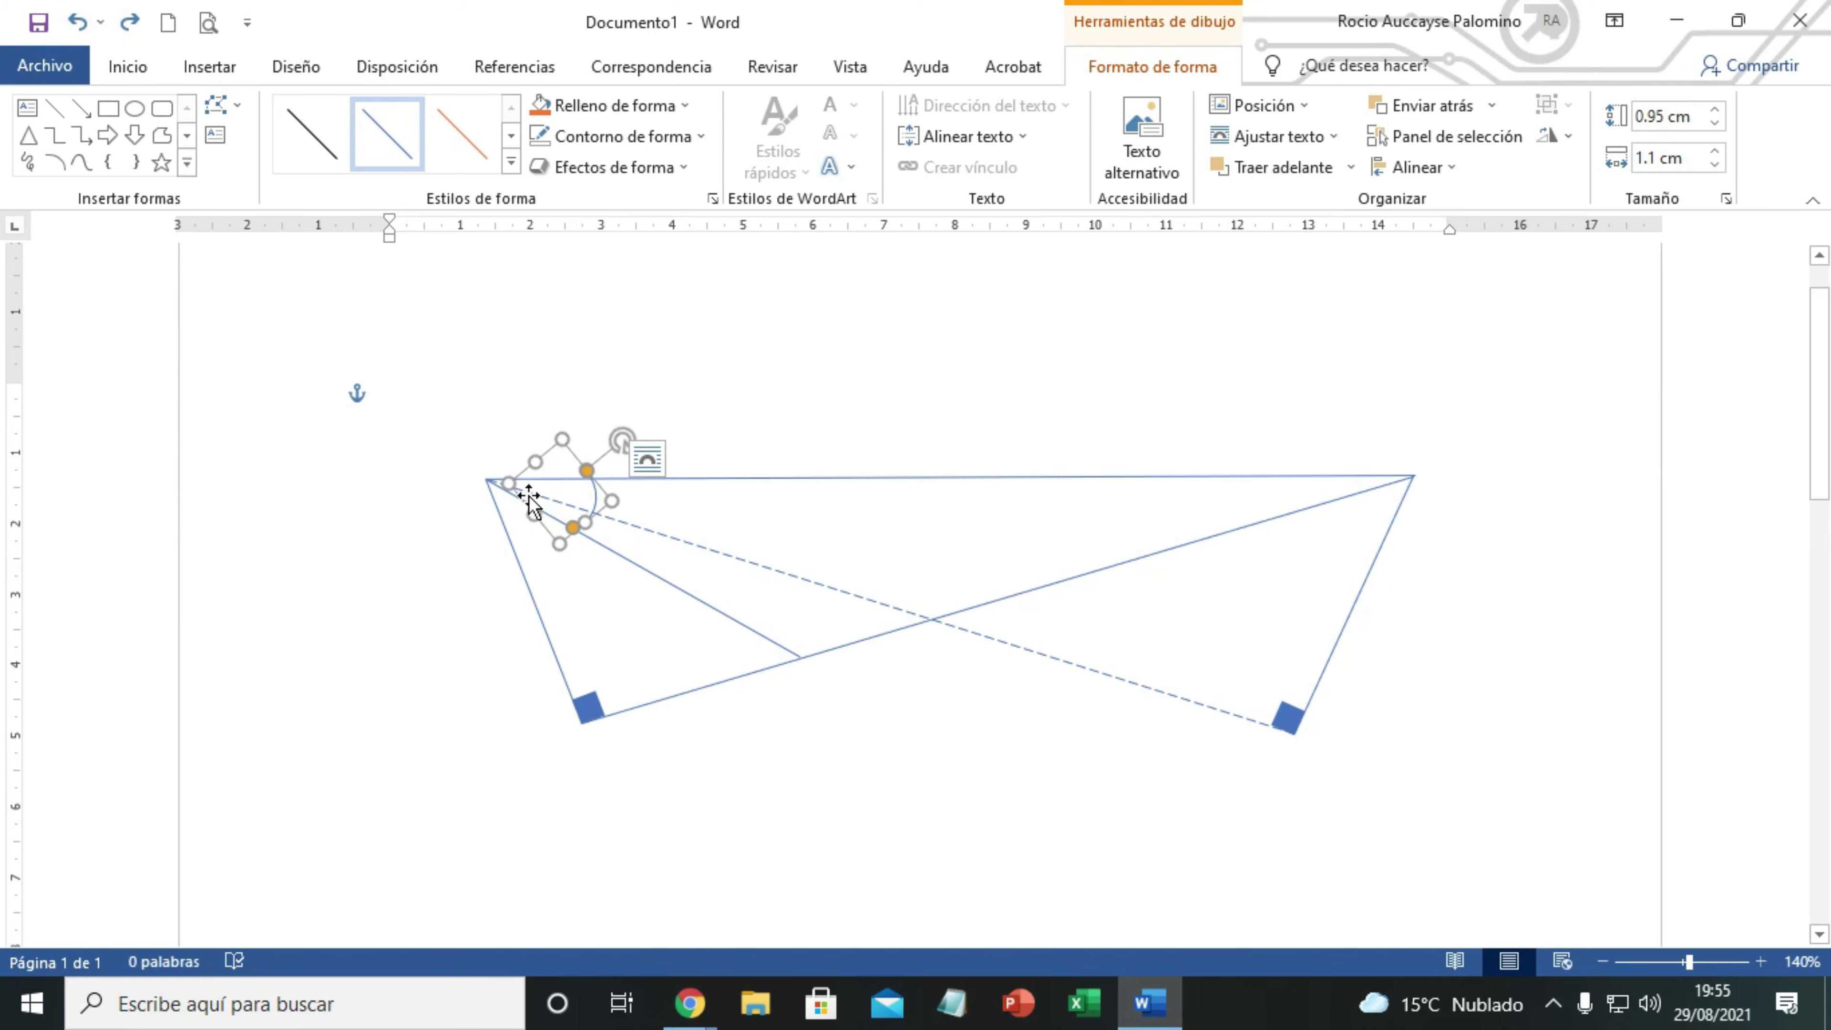
drag(513, 488, 504, 483)
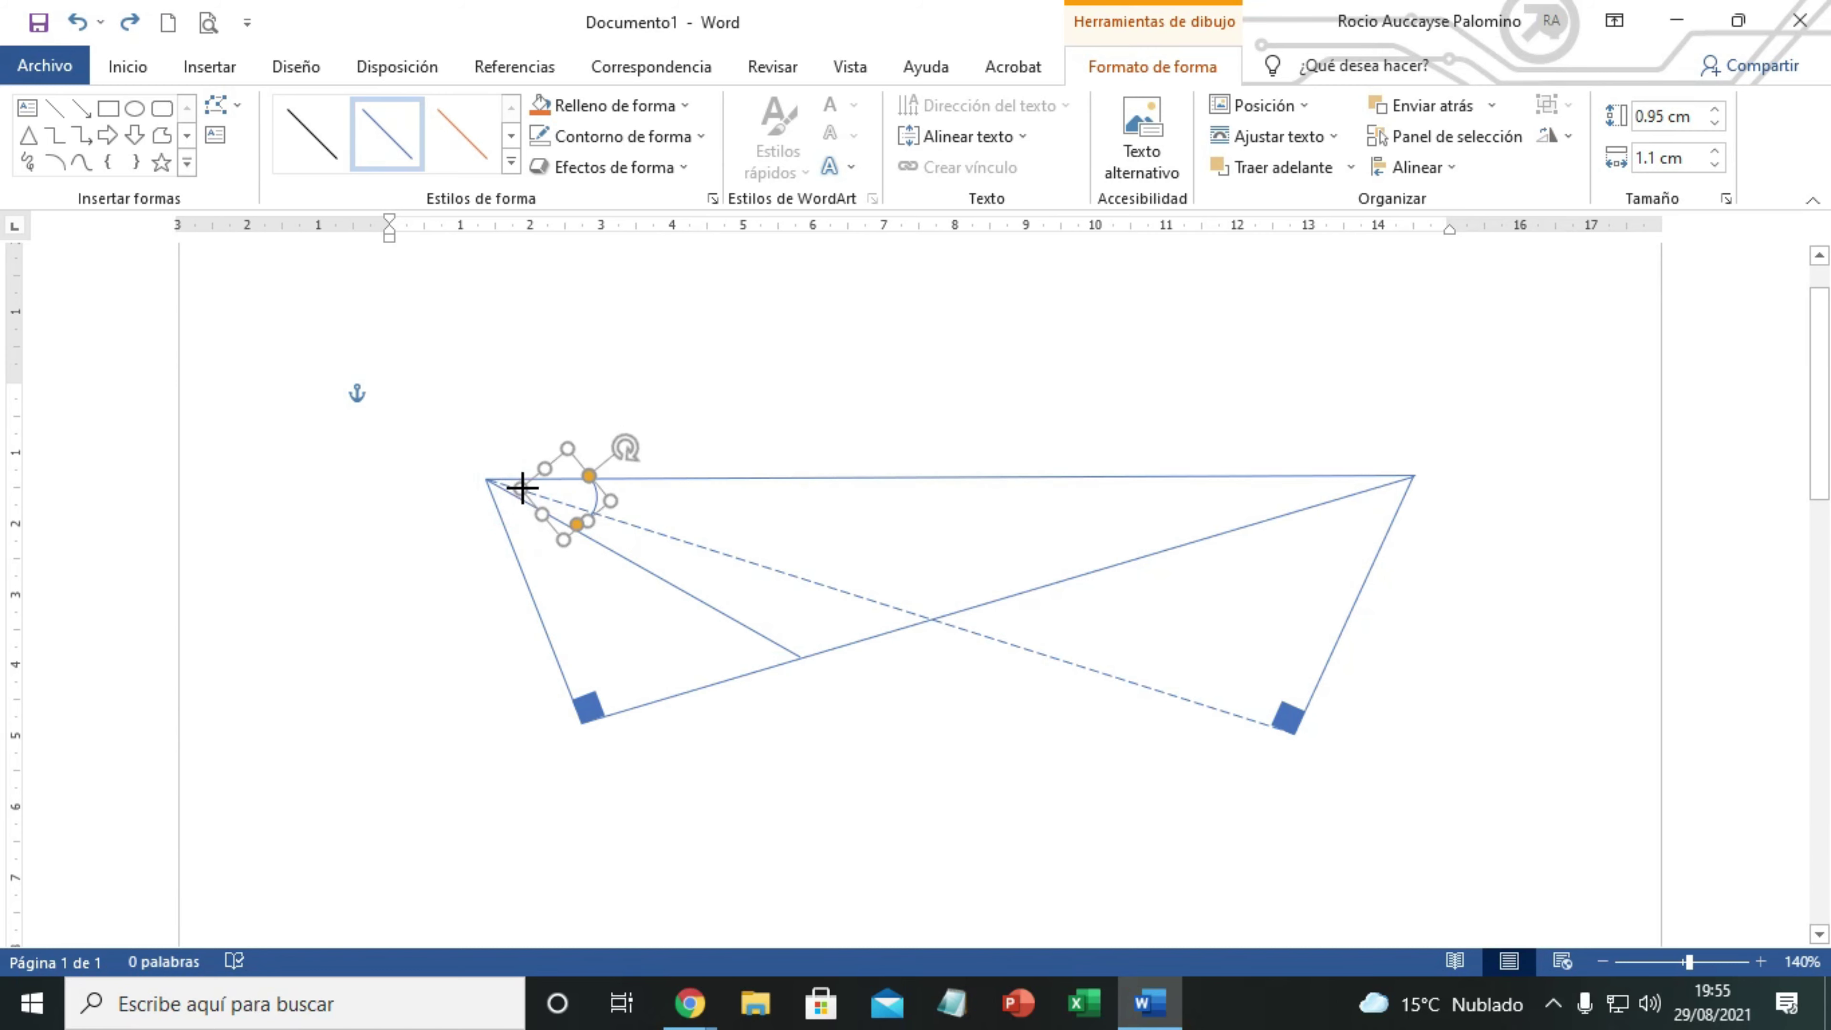
drag(504, 483, 522, 488)
click(811, 714)
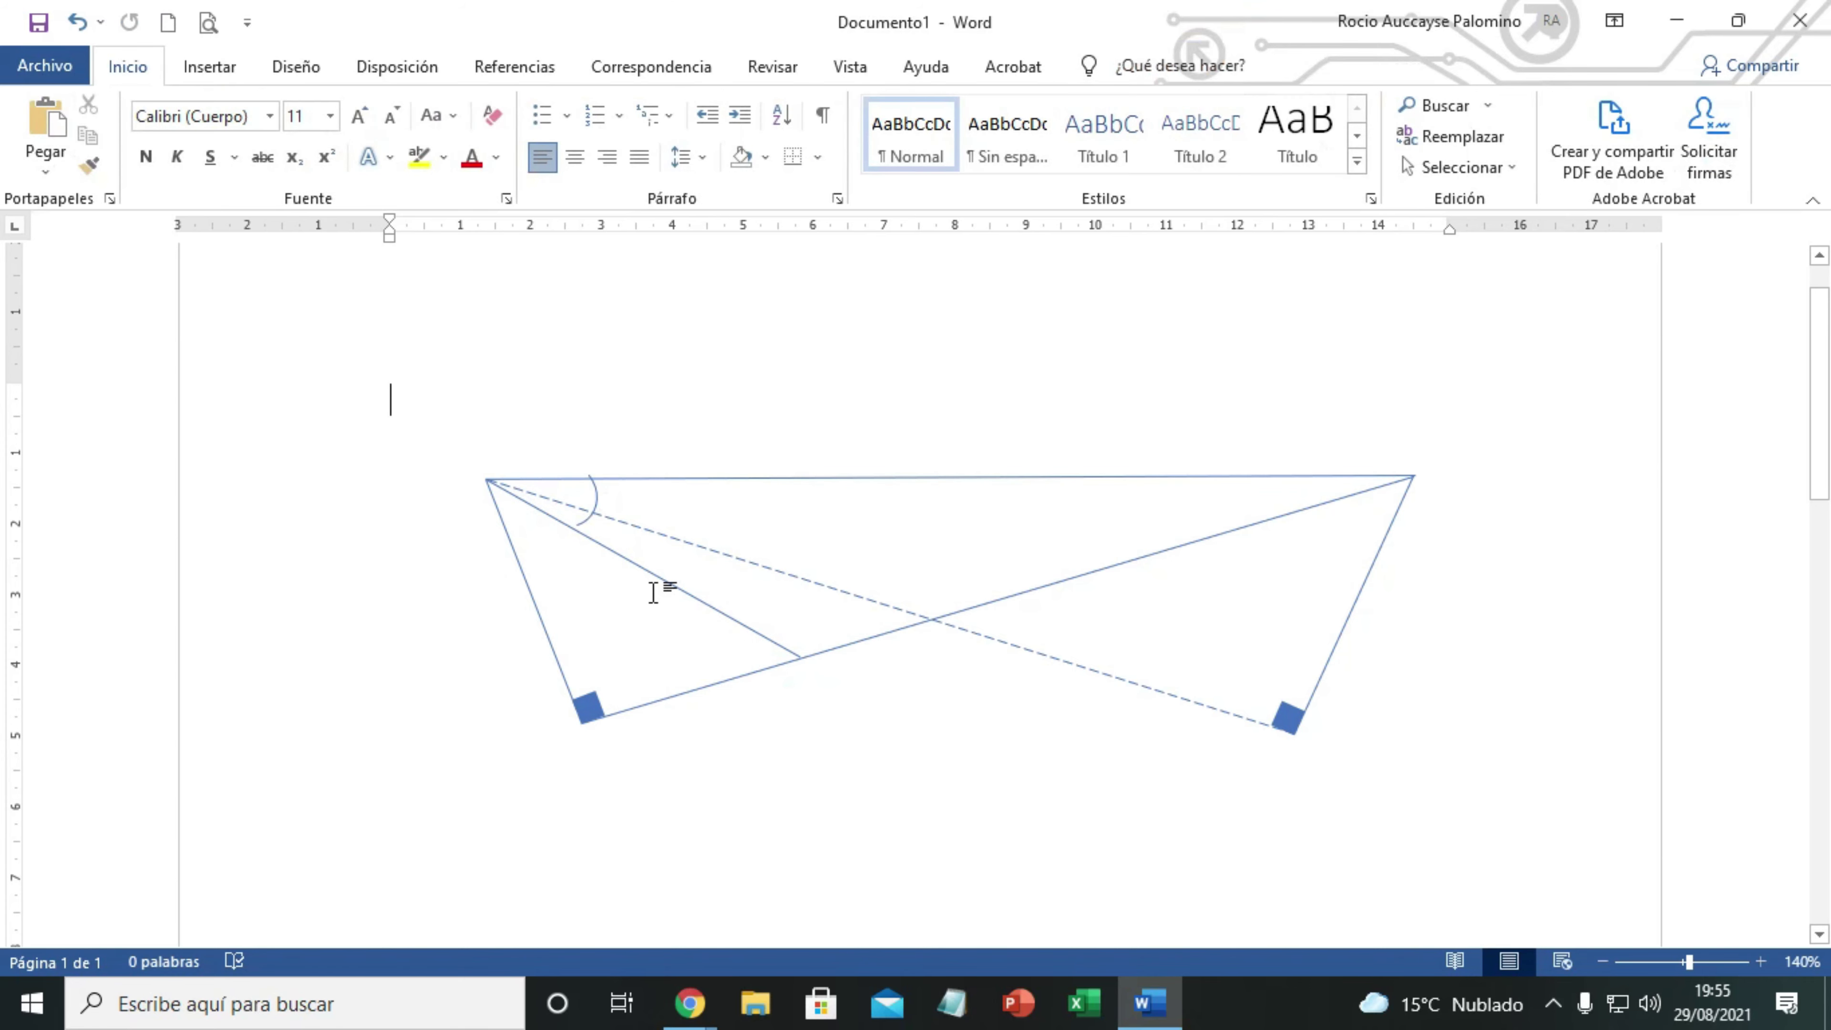
click(597, 511)
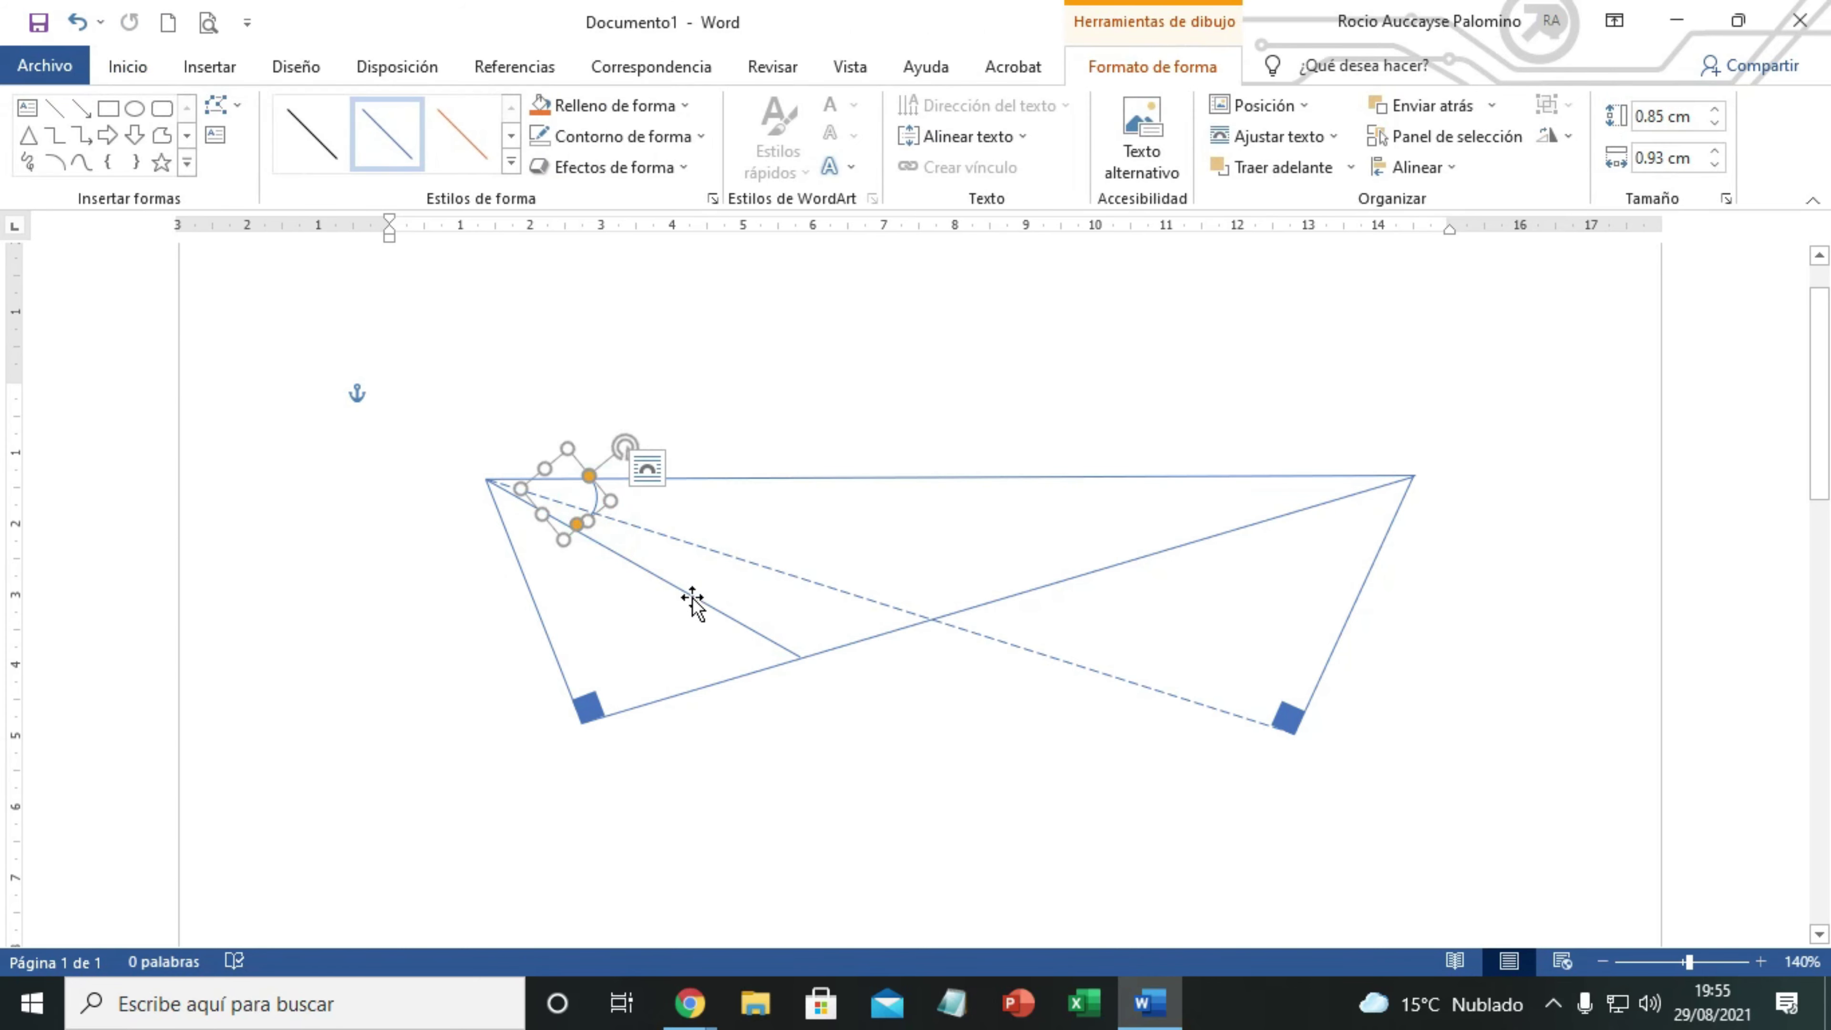
key(ctrl+z)
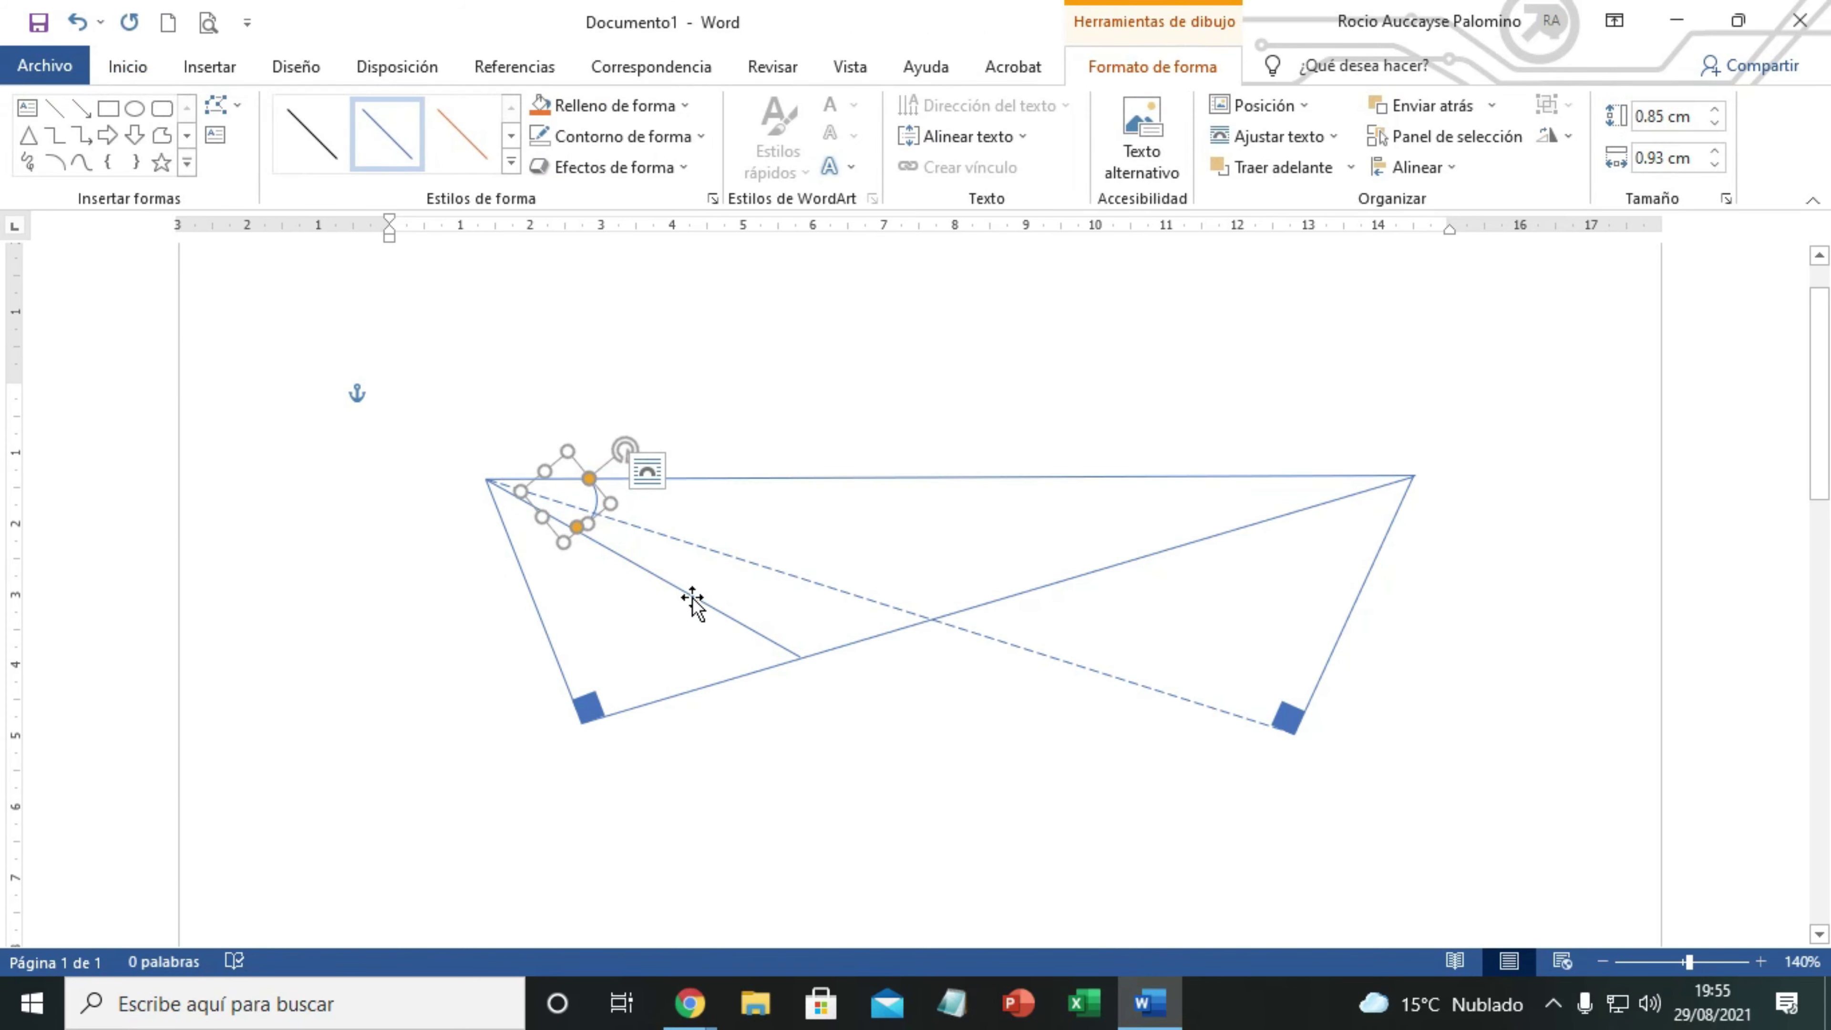
click(1760, 962)
click(1760, 961)
click(1760, 961)
click(1759, 961)
click(1760, 962)
click(1760, 962)
click(1760, 961)
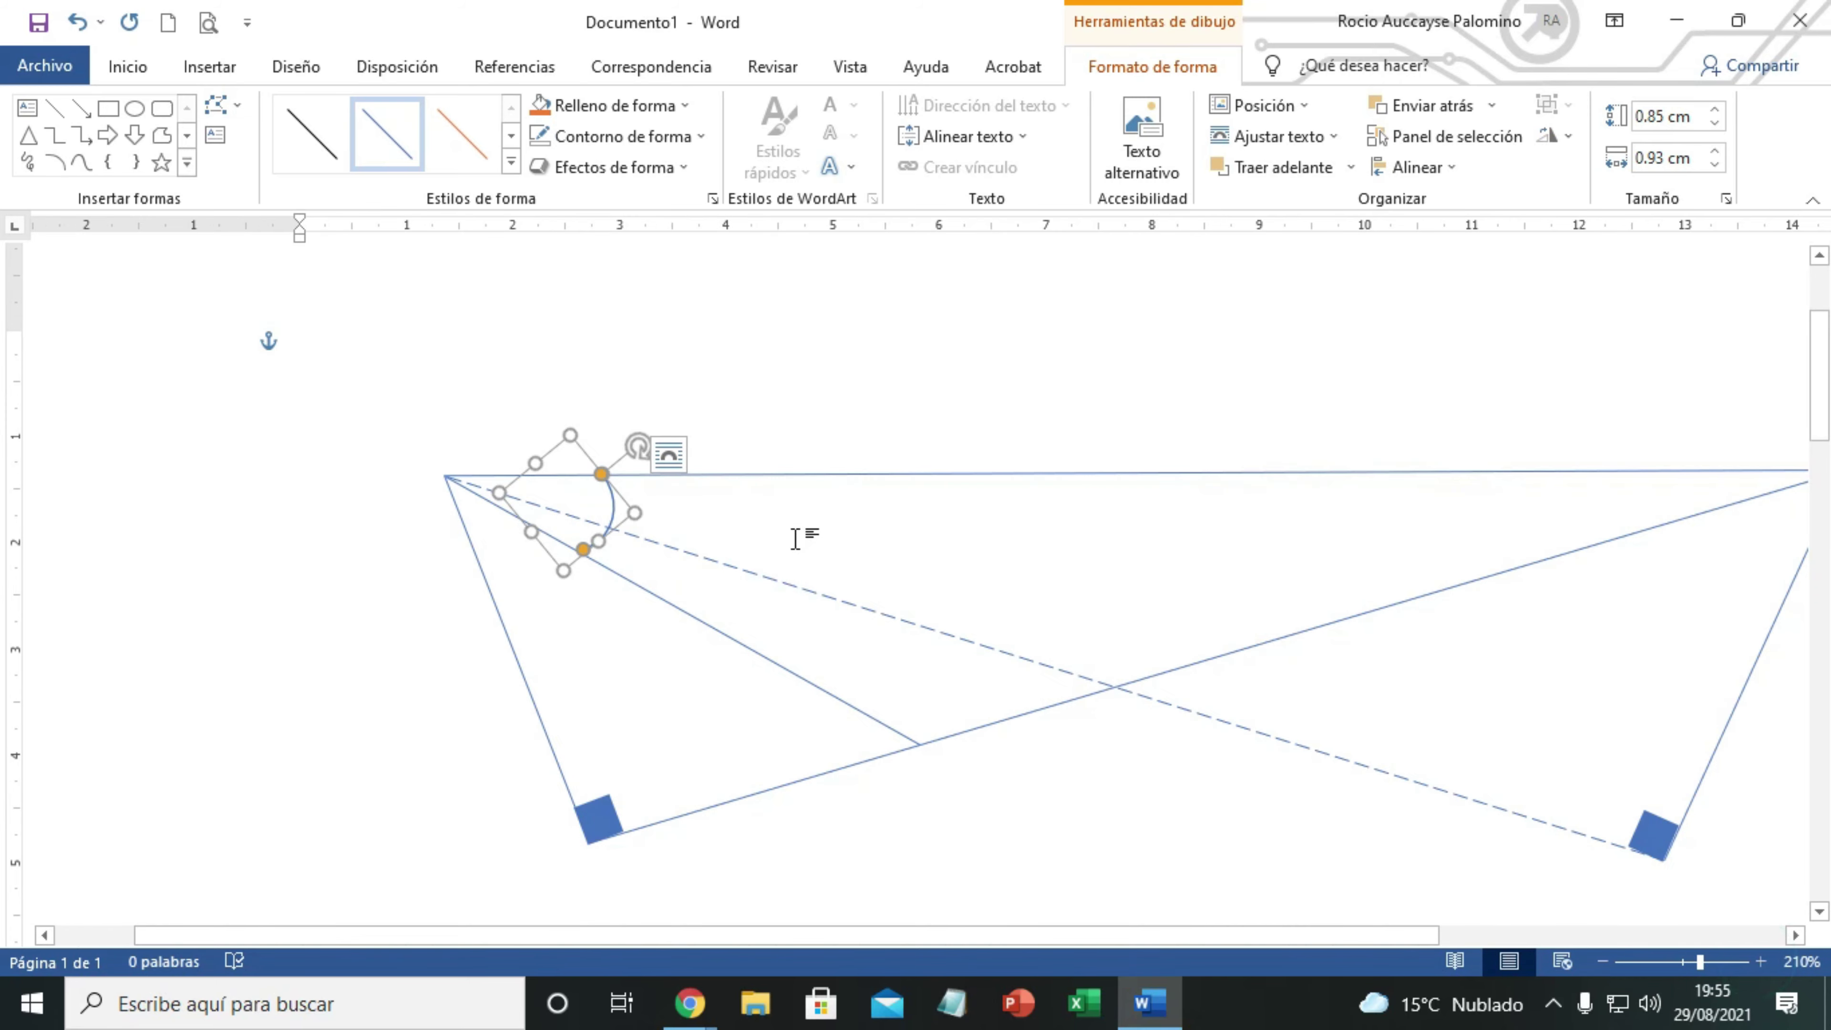
Nudge the top-left angle arc slightly left, then paste a copy of it.
click(810, 430)
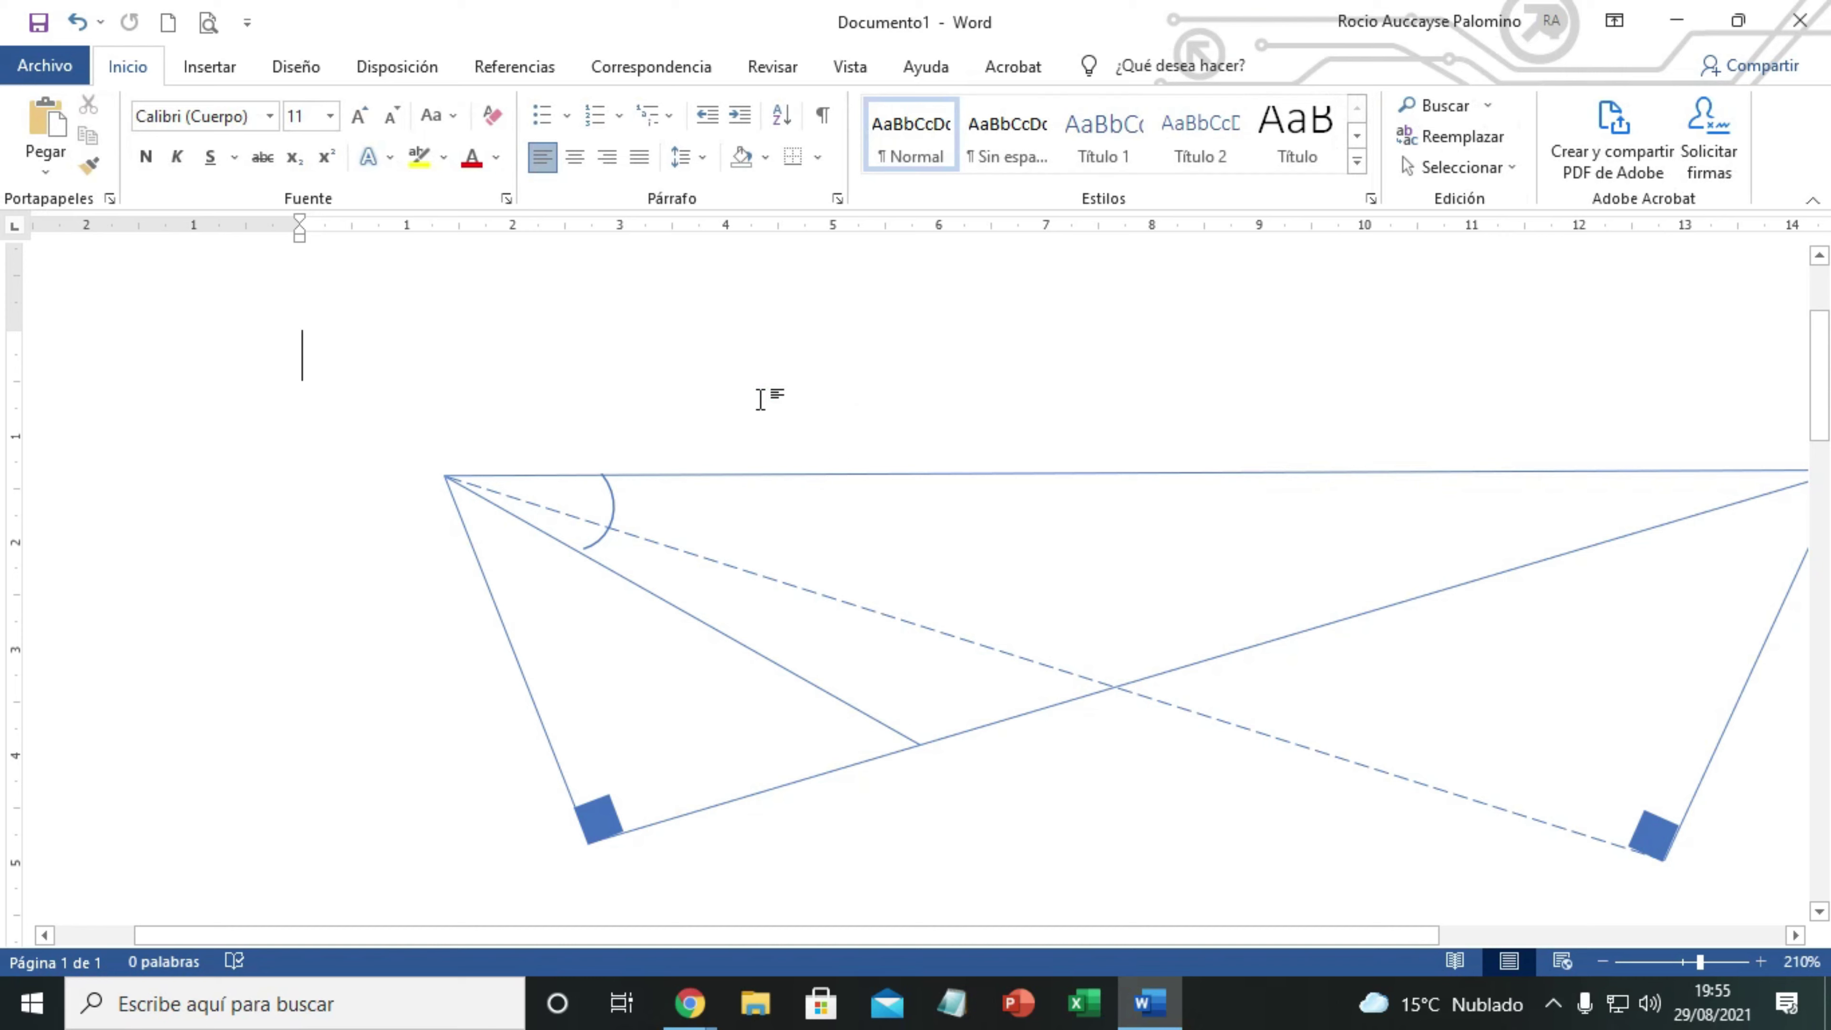
click(612, 513)
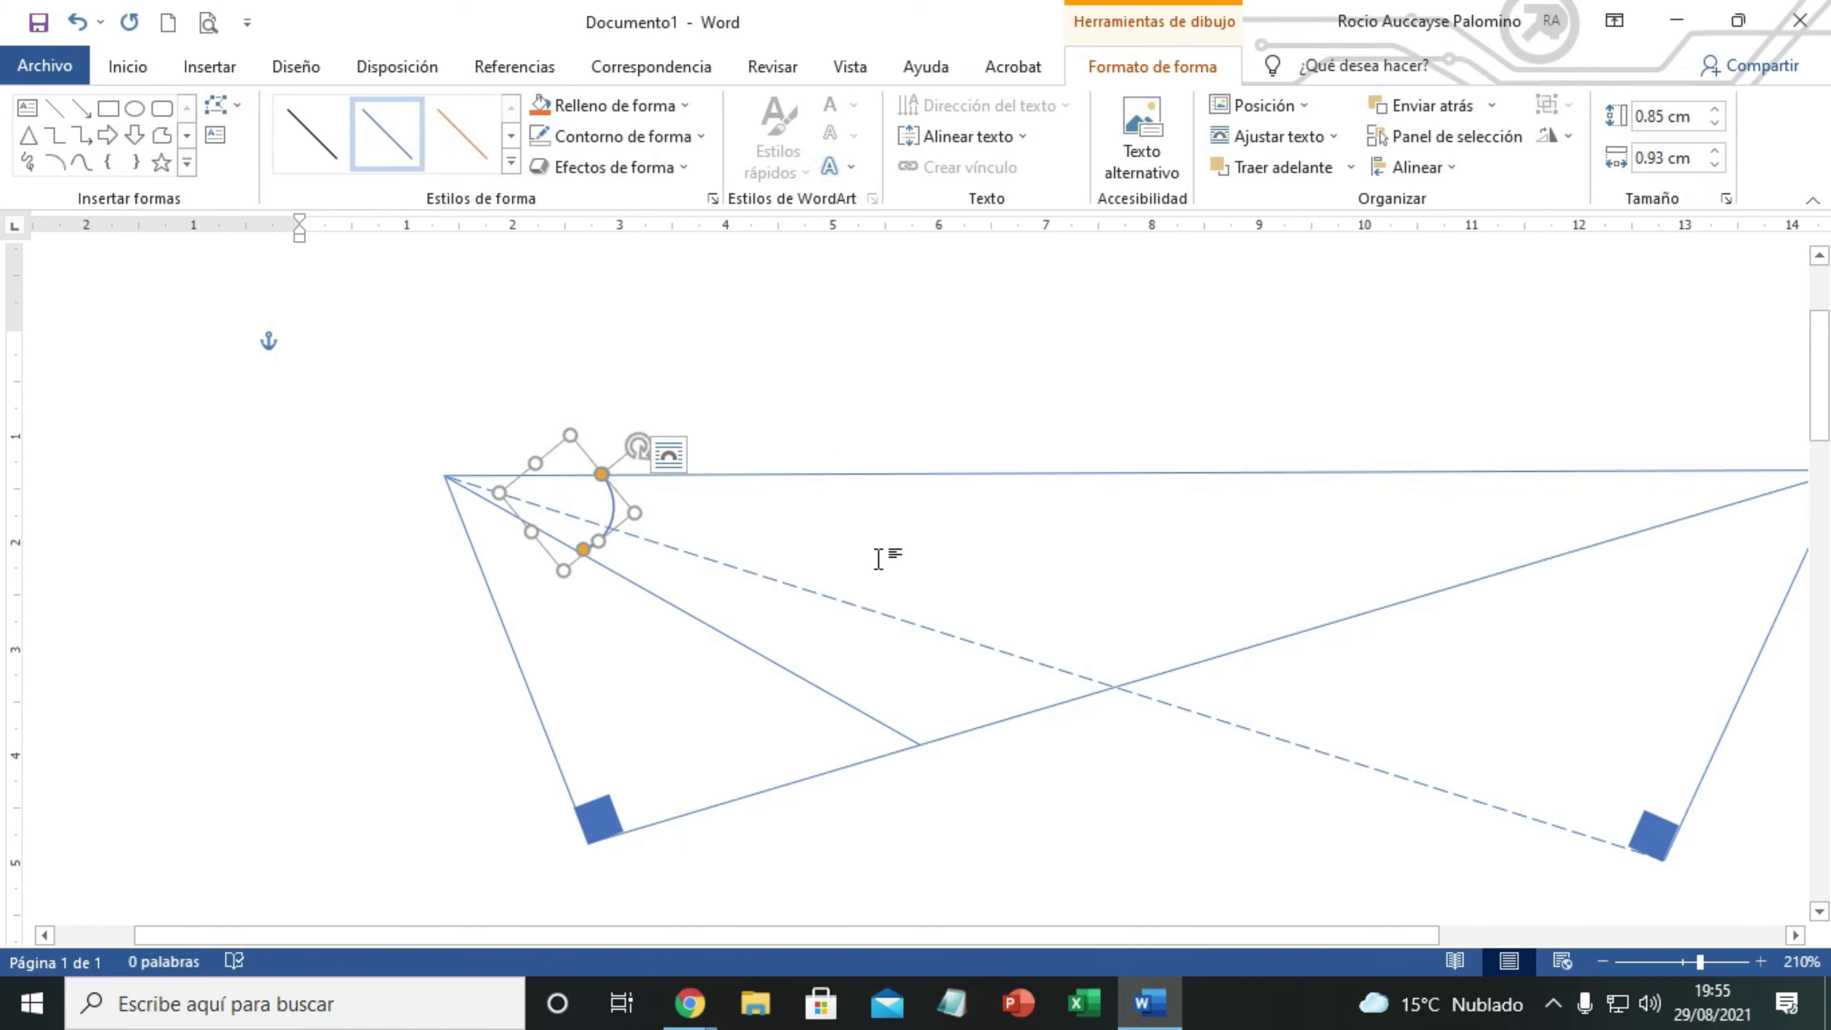
key(ctrl+Left)
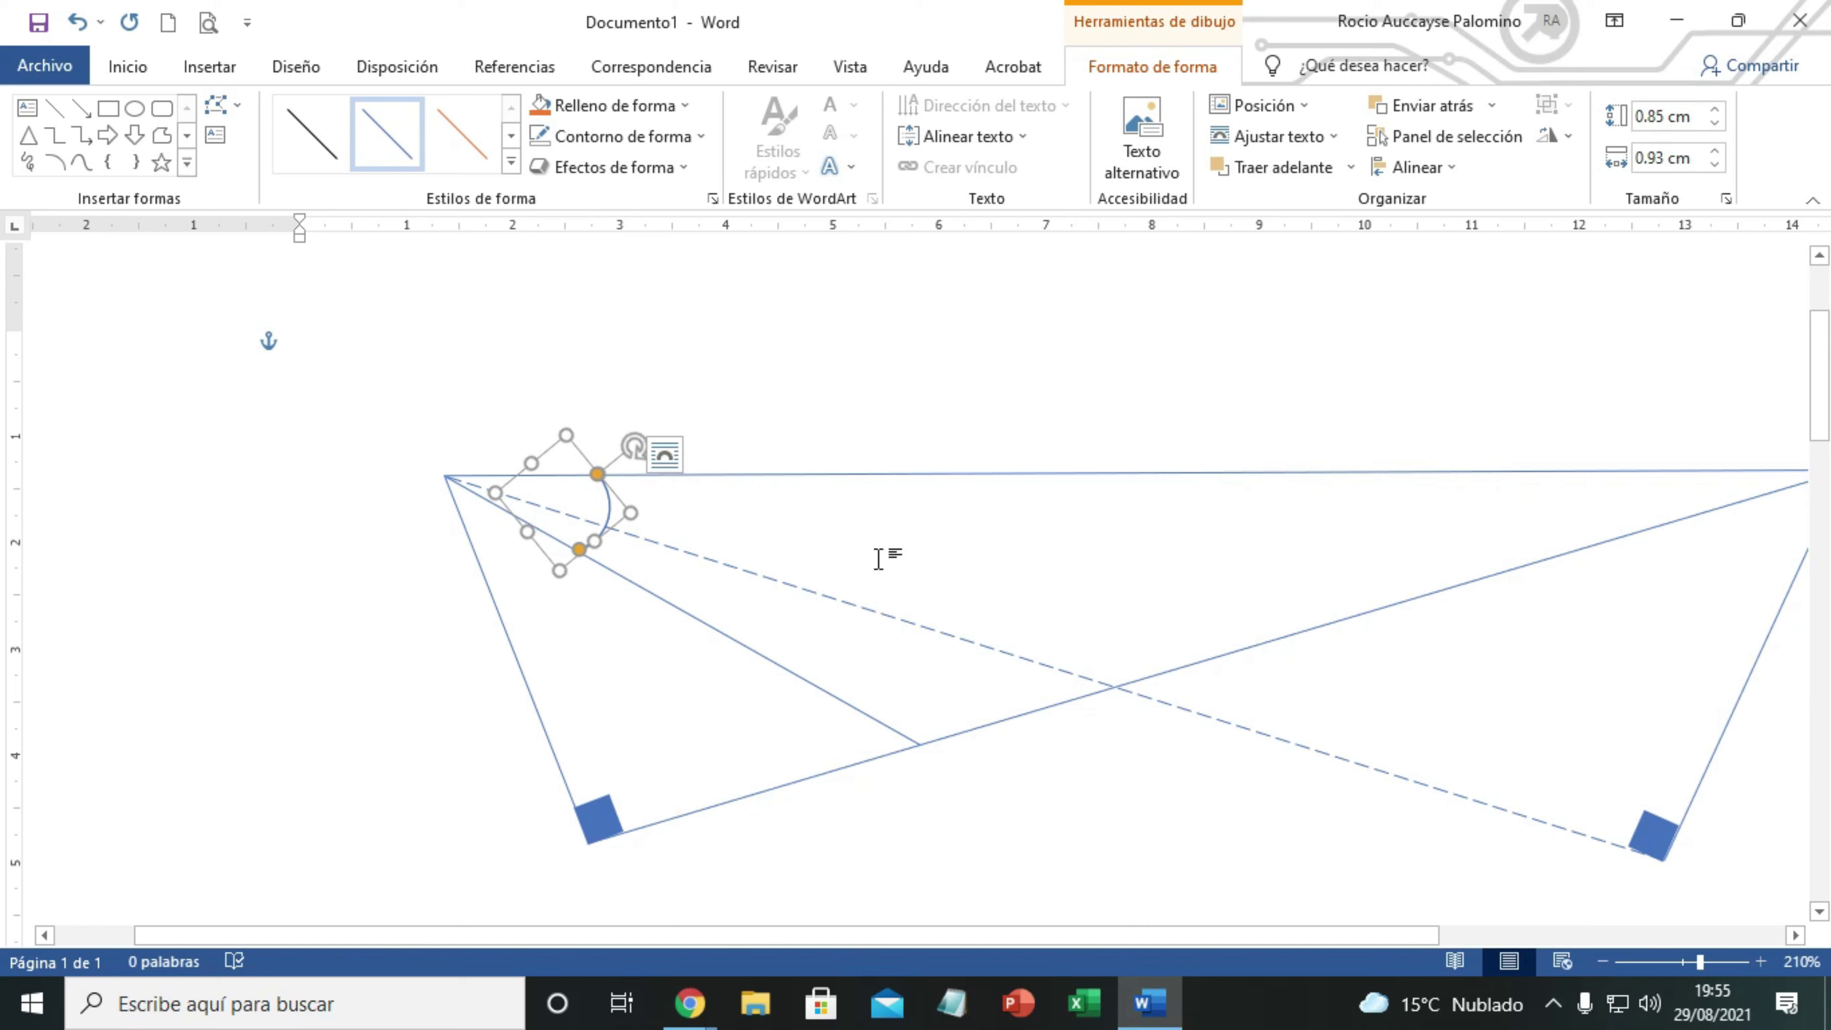
click(915, 368)
key(ctrl+v)
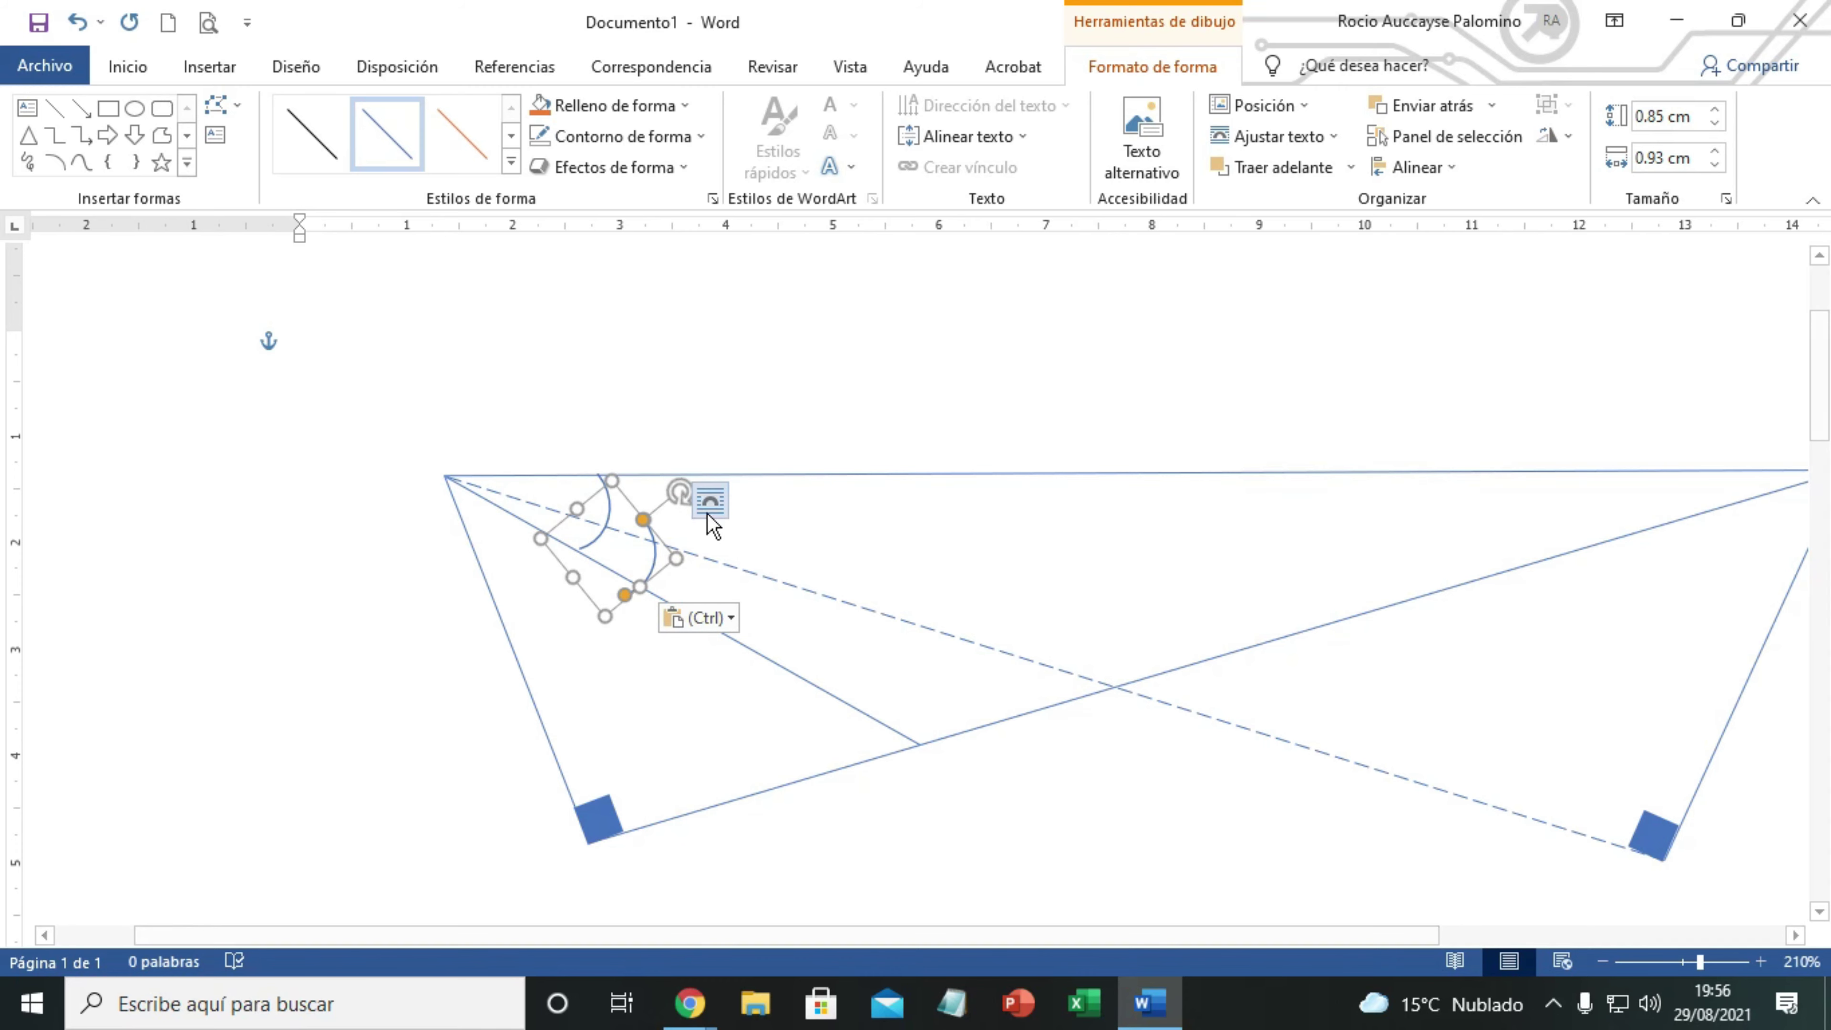
Rotate the pasted arc and set it where the inner line meets the bottom edge.
mouse_move(682, 489)
mouse_down()
mouse_move(571, 494)
mouse_move(588, 498)
mouse_up()
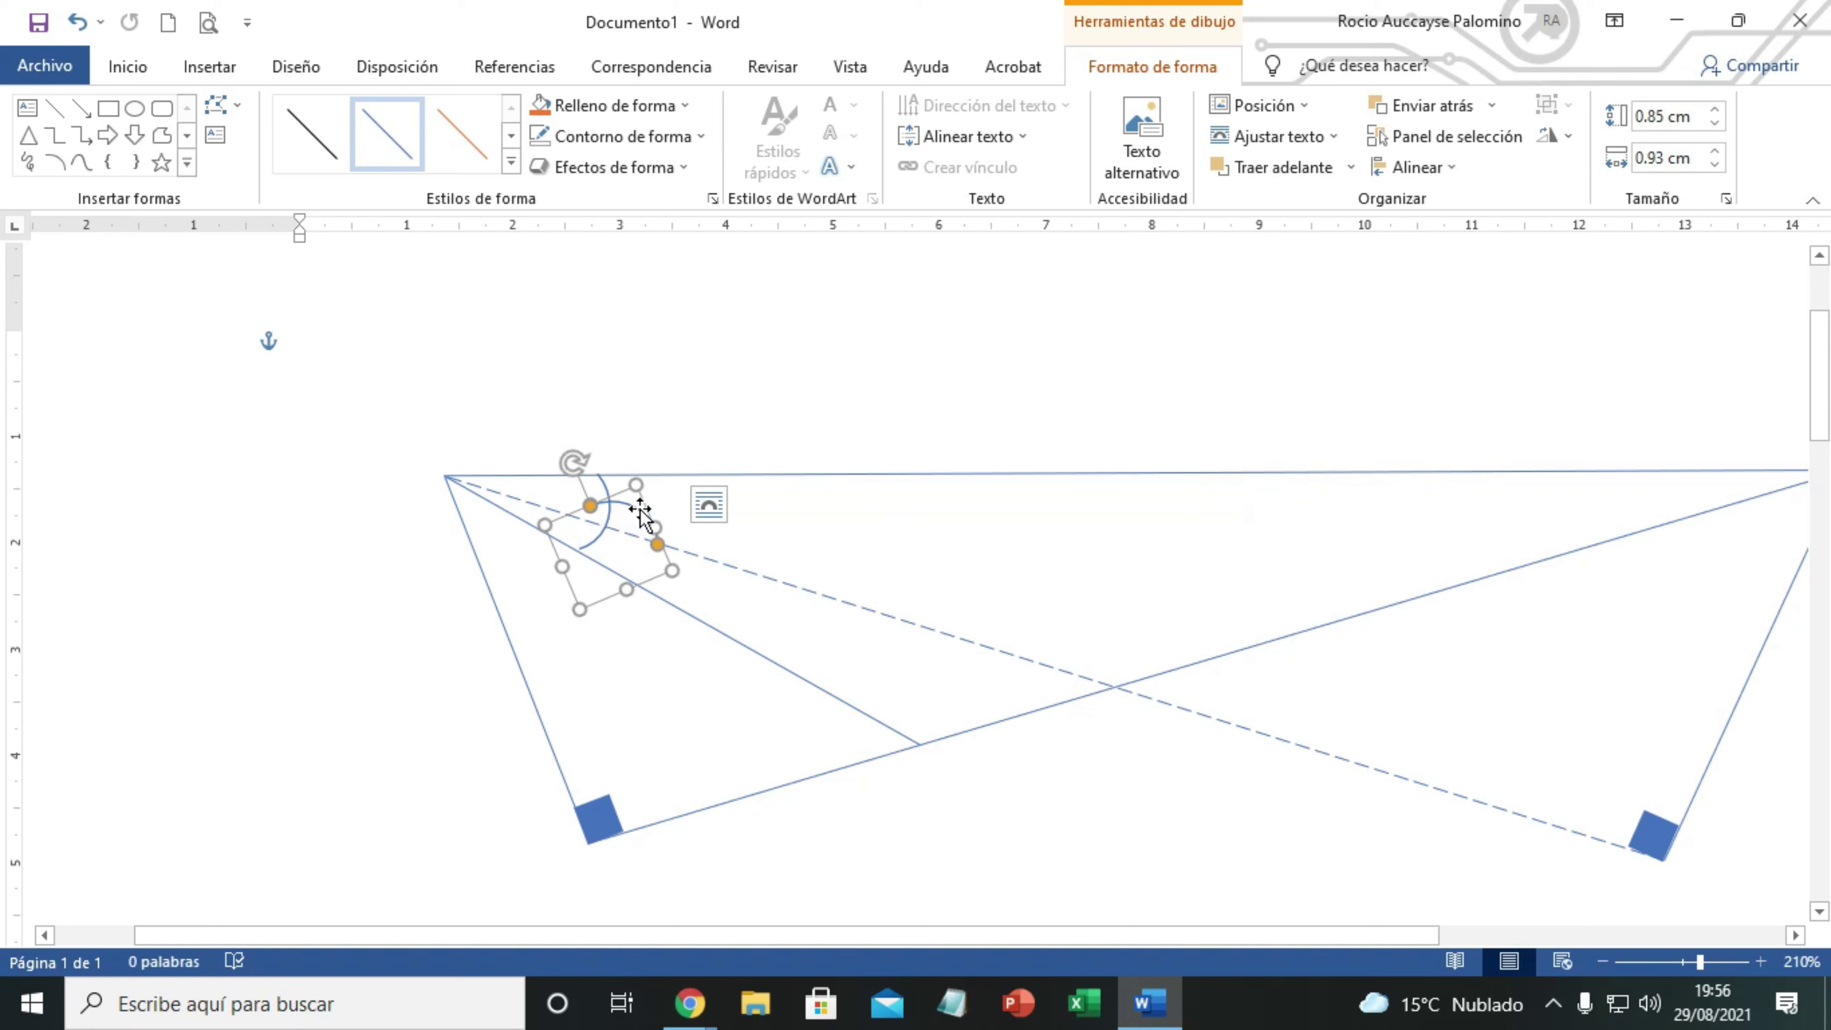
mouse_move(643, 508)
mouse_down()
mouse_move(935, 704)
mouse_move(858, 664)
mouse_move(898, 711)
mouse_up()
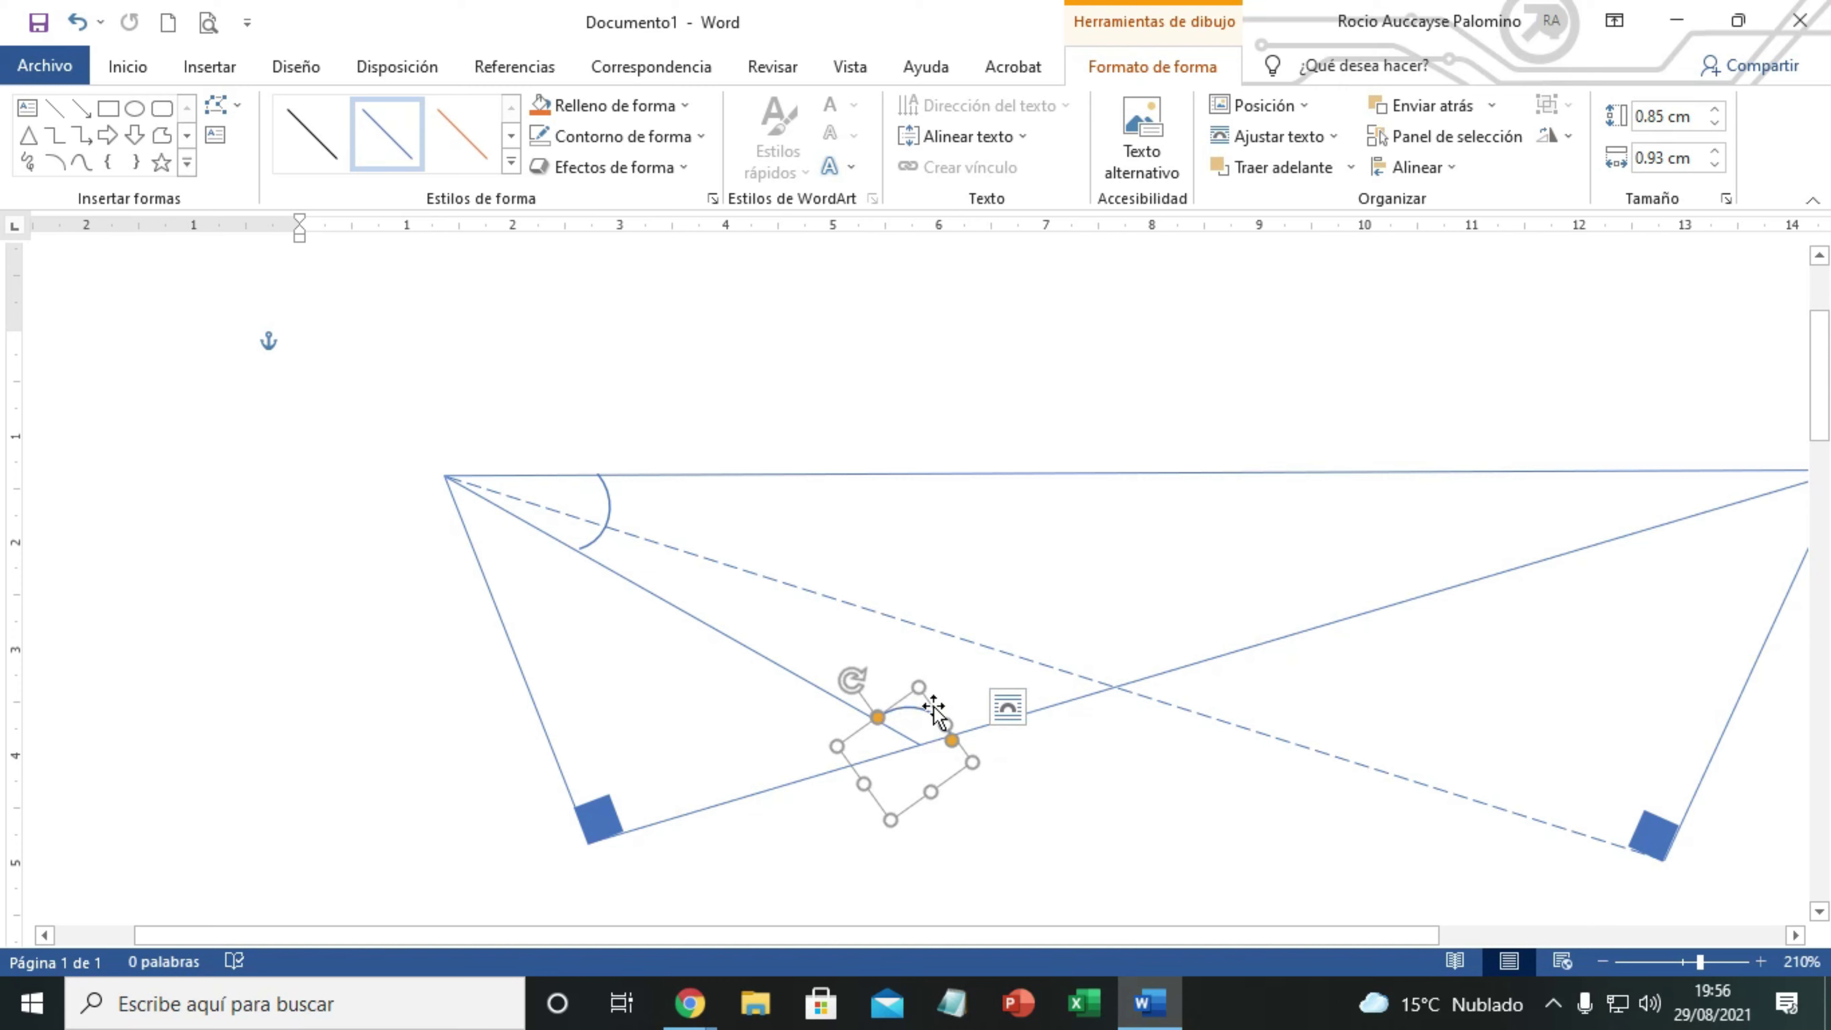
click(1057, 821)
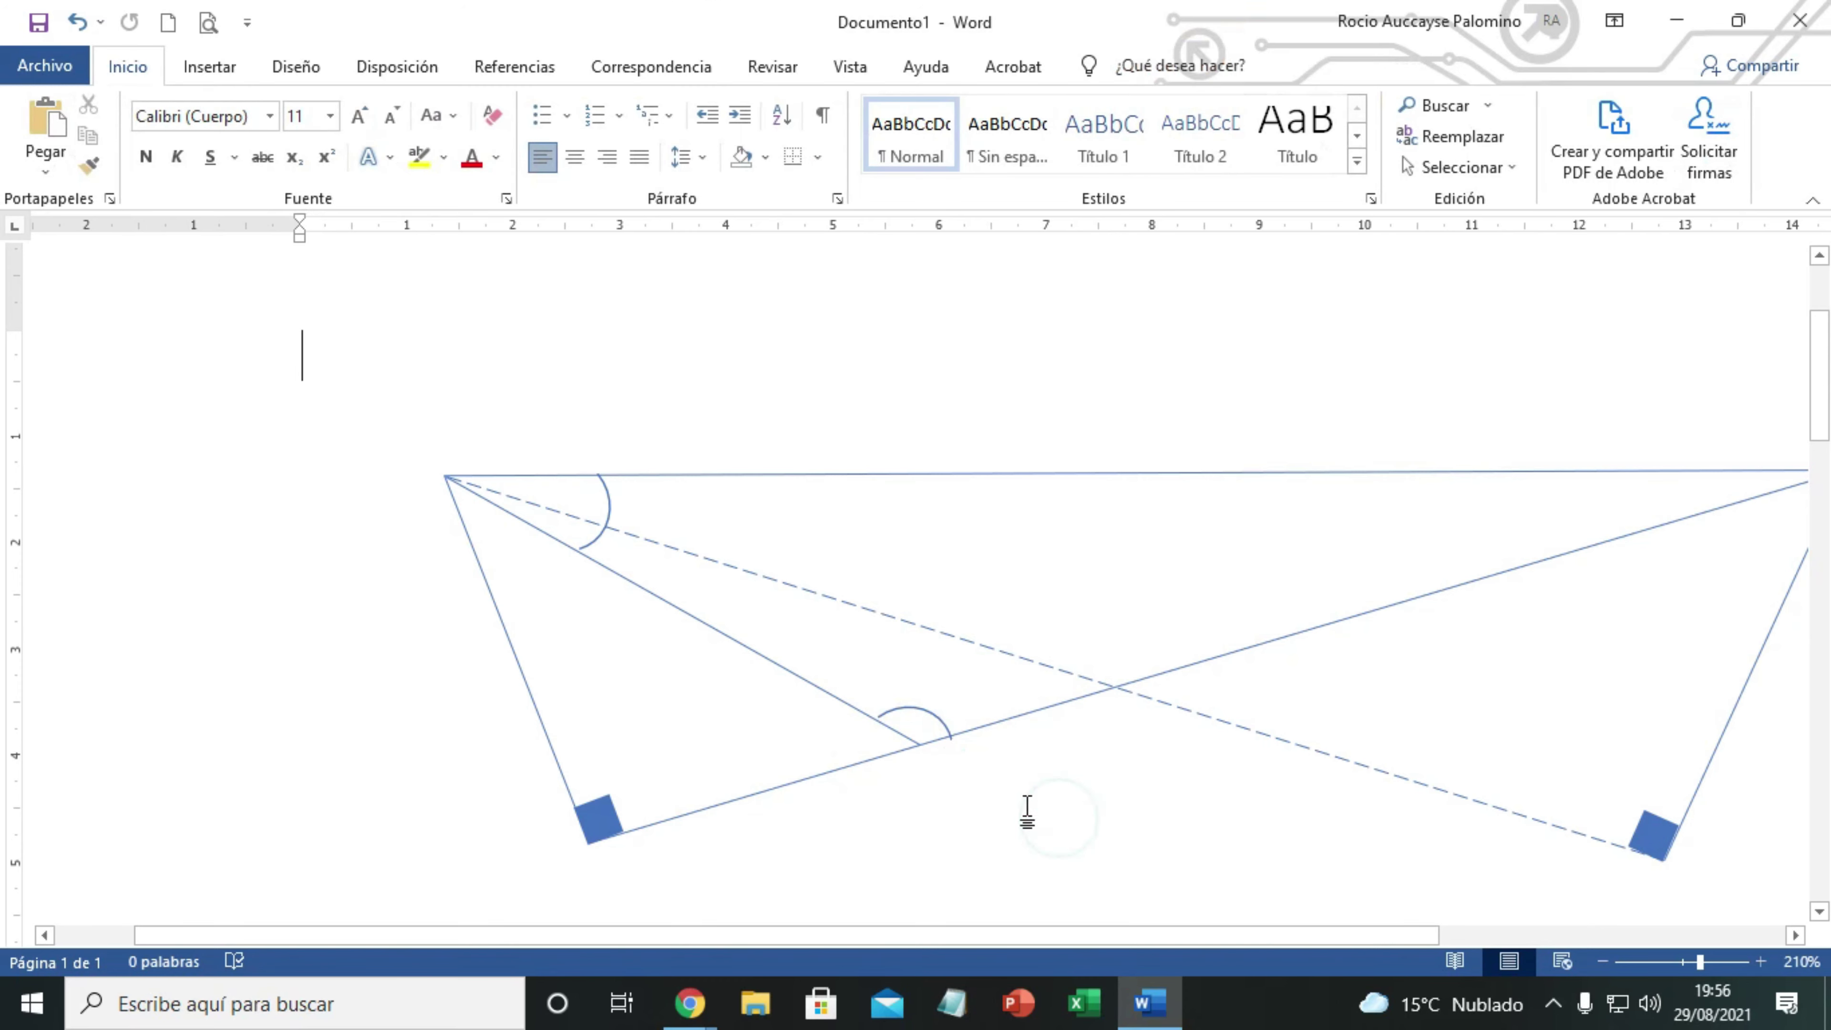
click(930, 714)
drag(930, 714, 929, 712)
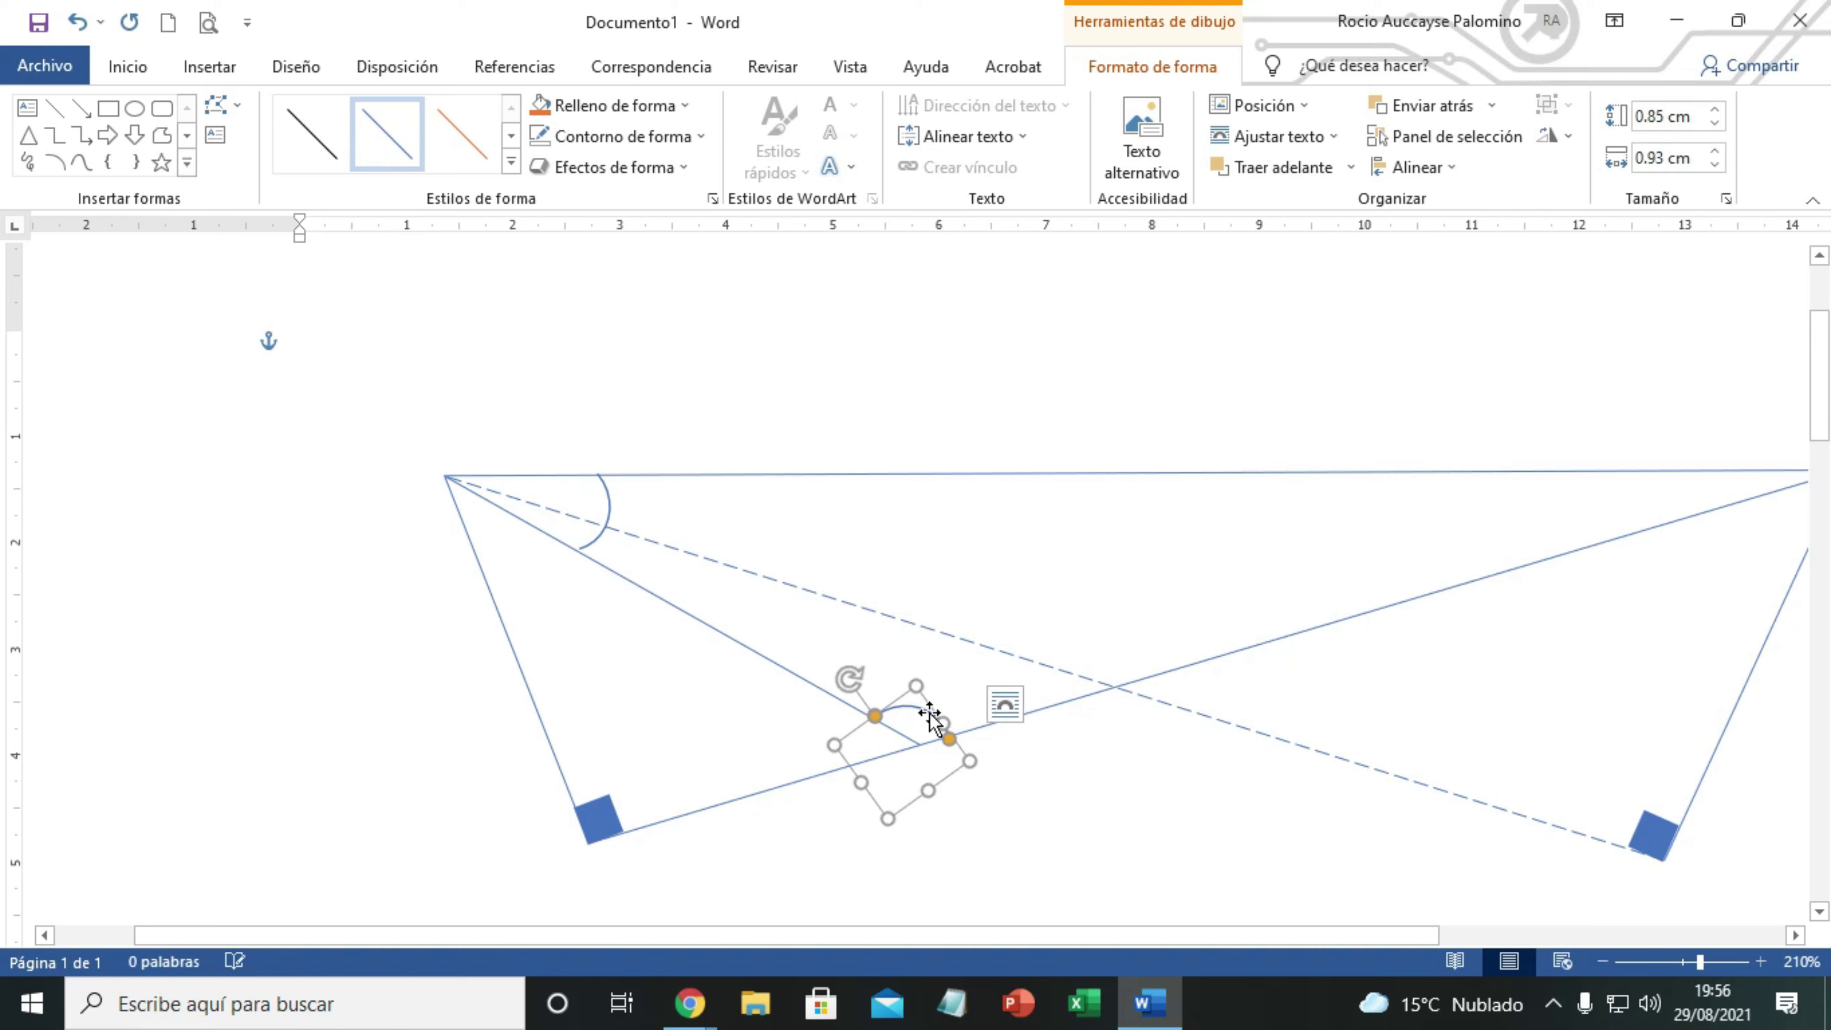
click(1077, 766)
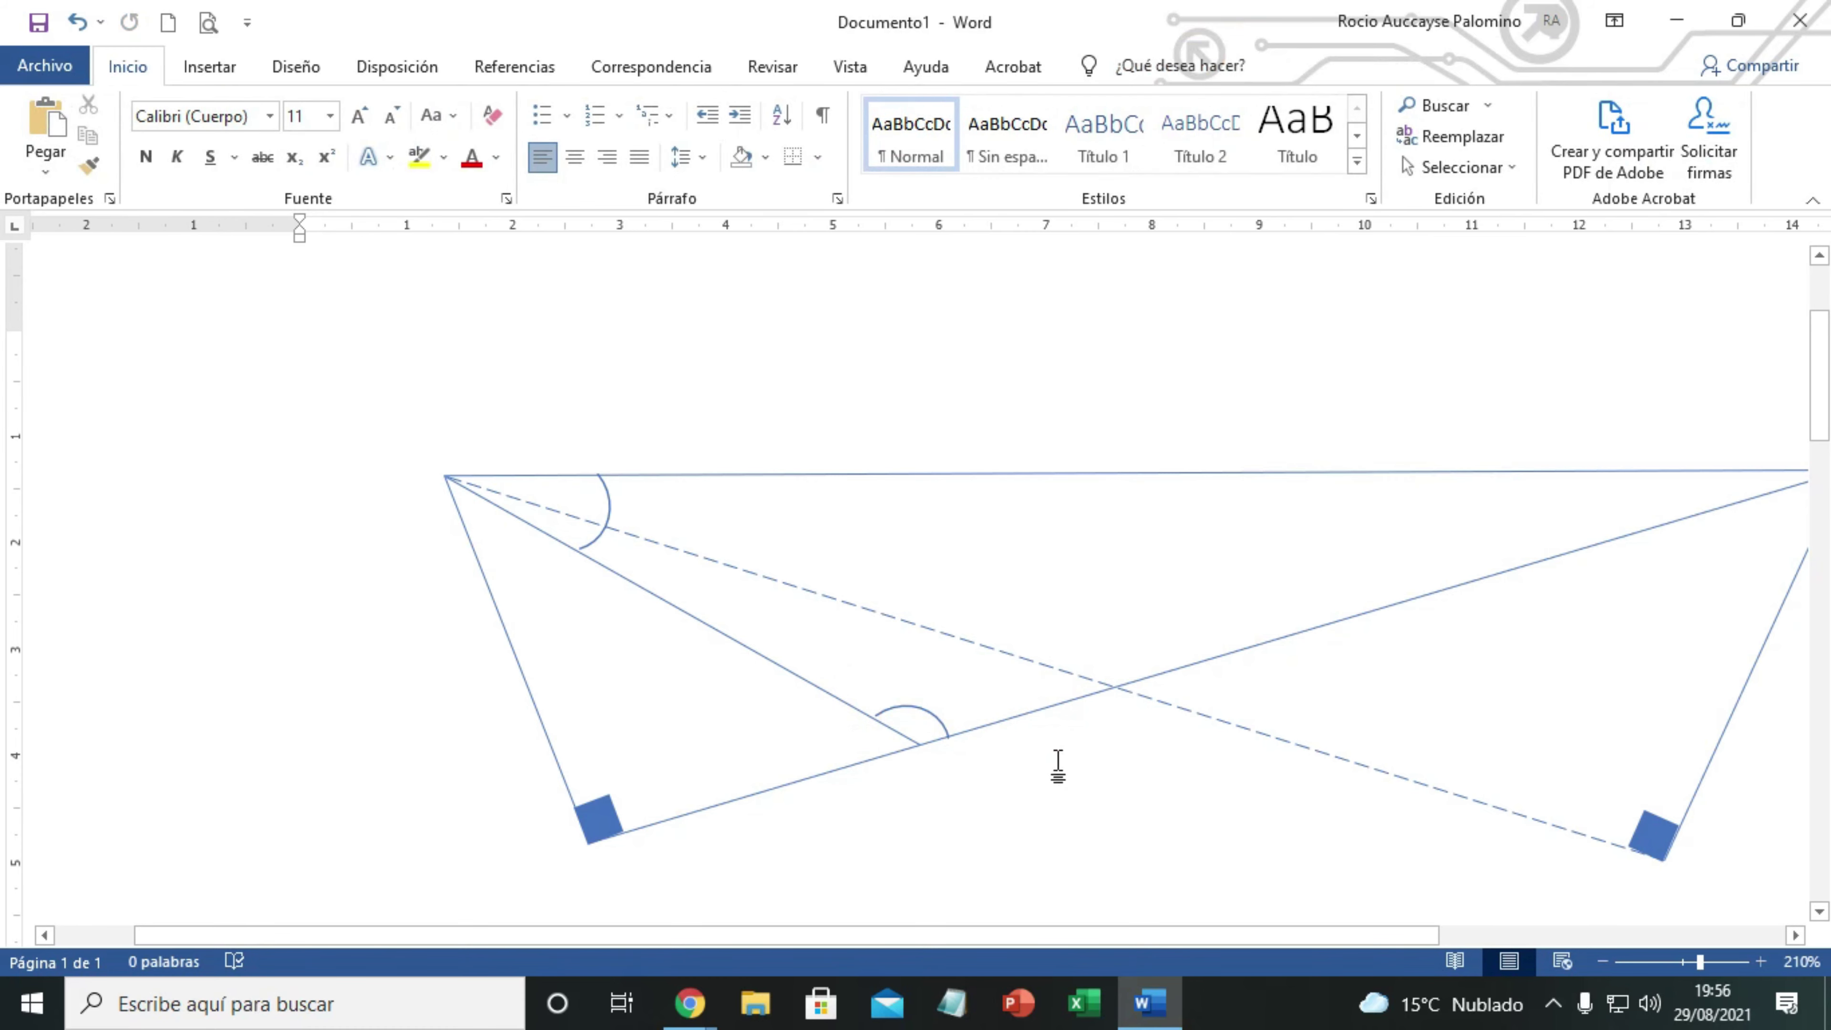
Duplicate the lower-junction arc with Ctrl-drag, then enlarge and narrow the copy.
click(923, 713)
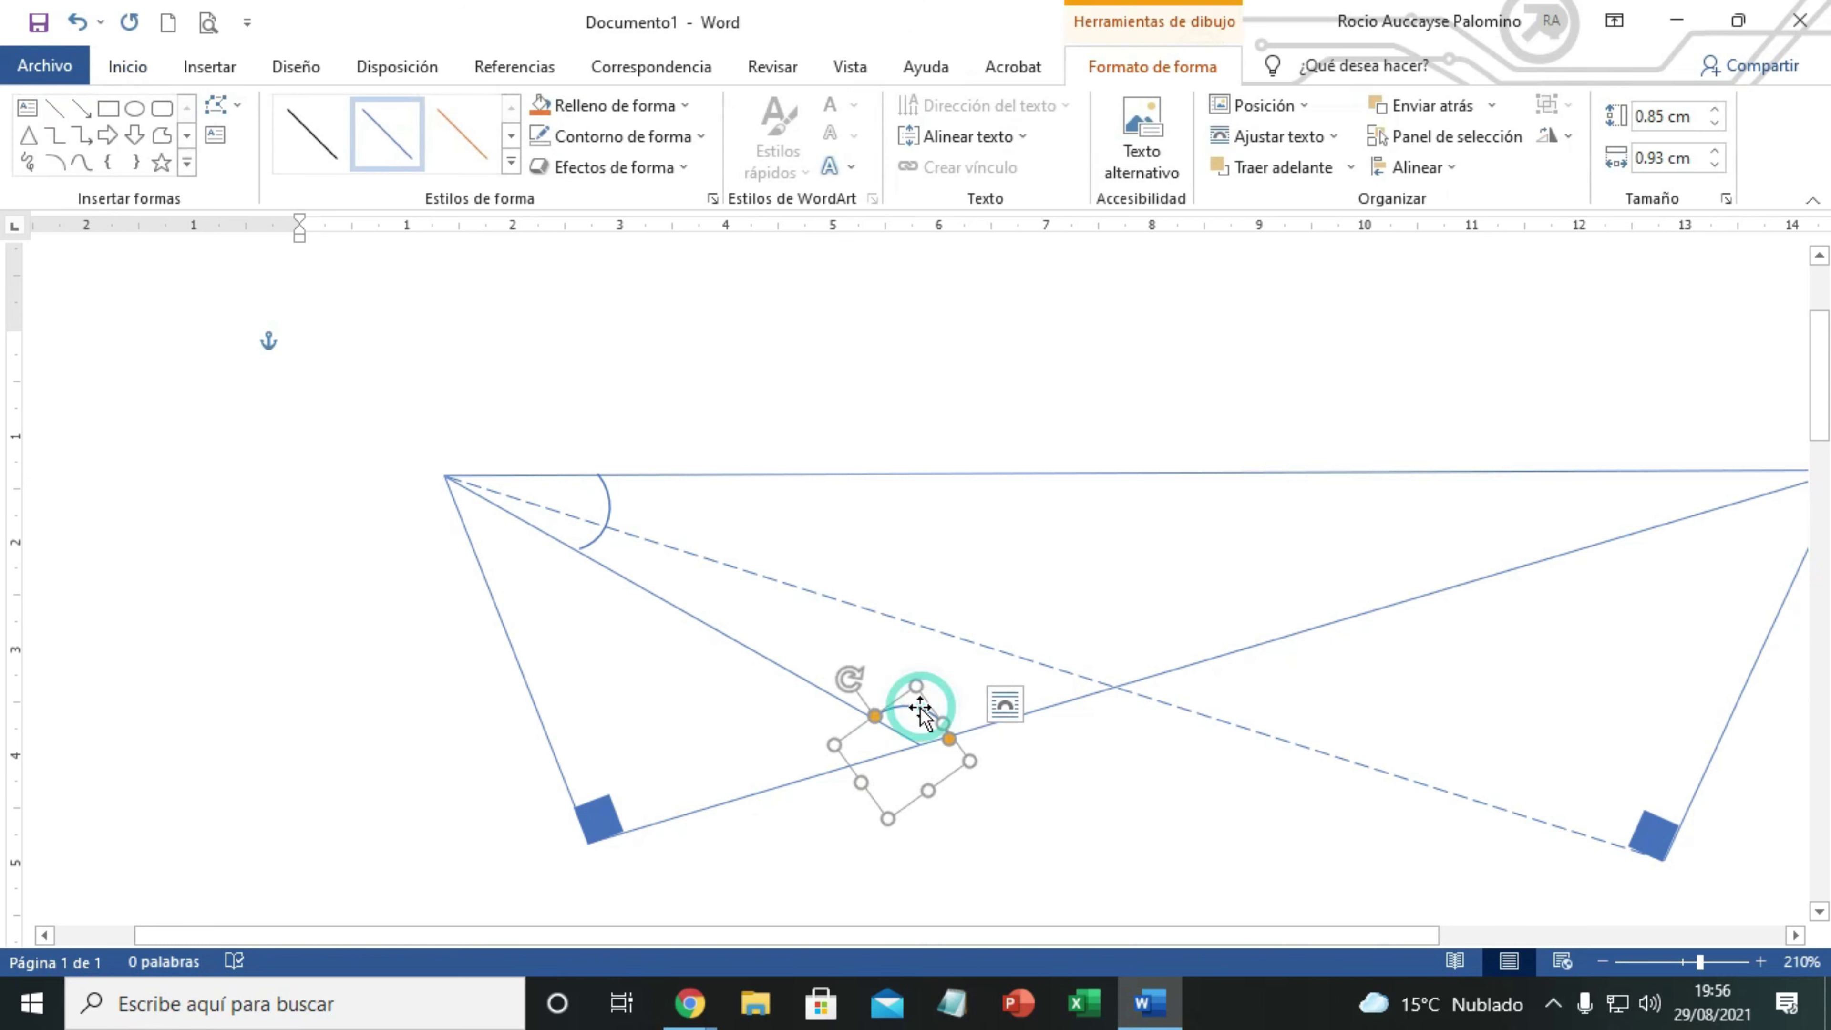
mouse_move(925, 718)
mouse_down()
mouse_move(971, 763)
mouse_move(723, 735)
mouse_move(710, 817)
mouse_up()
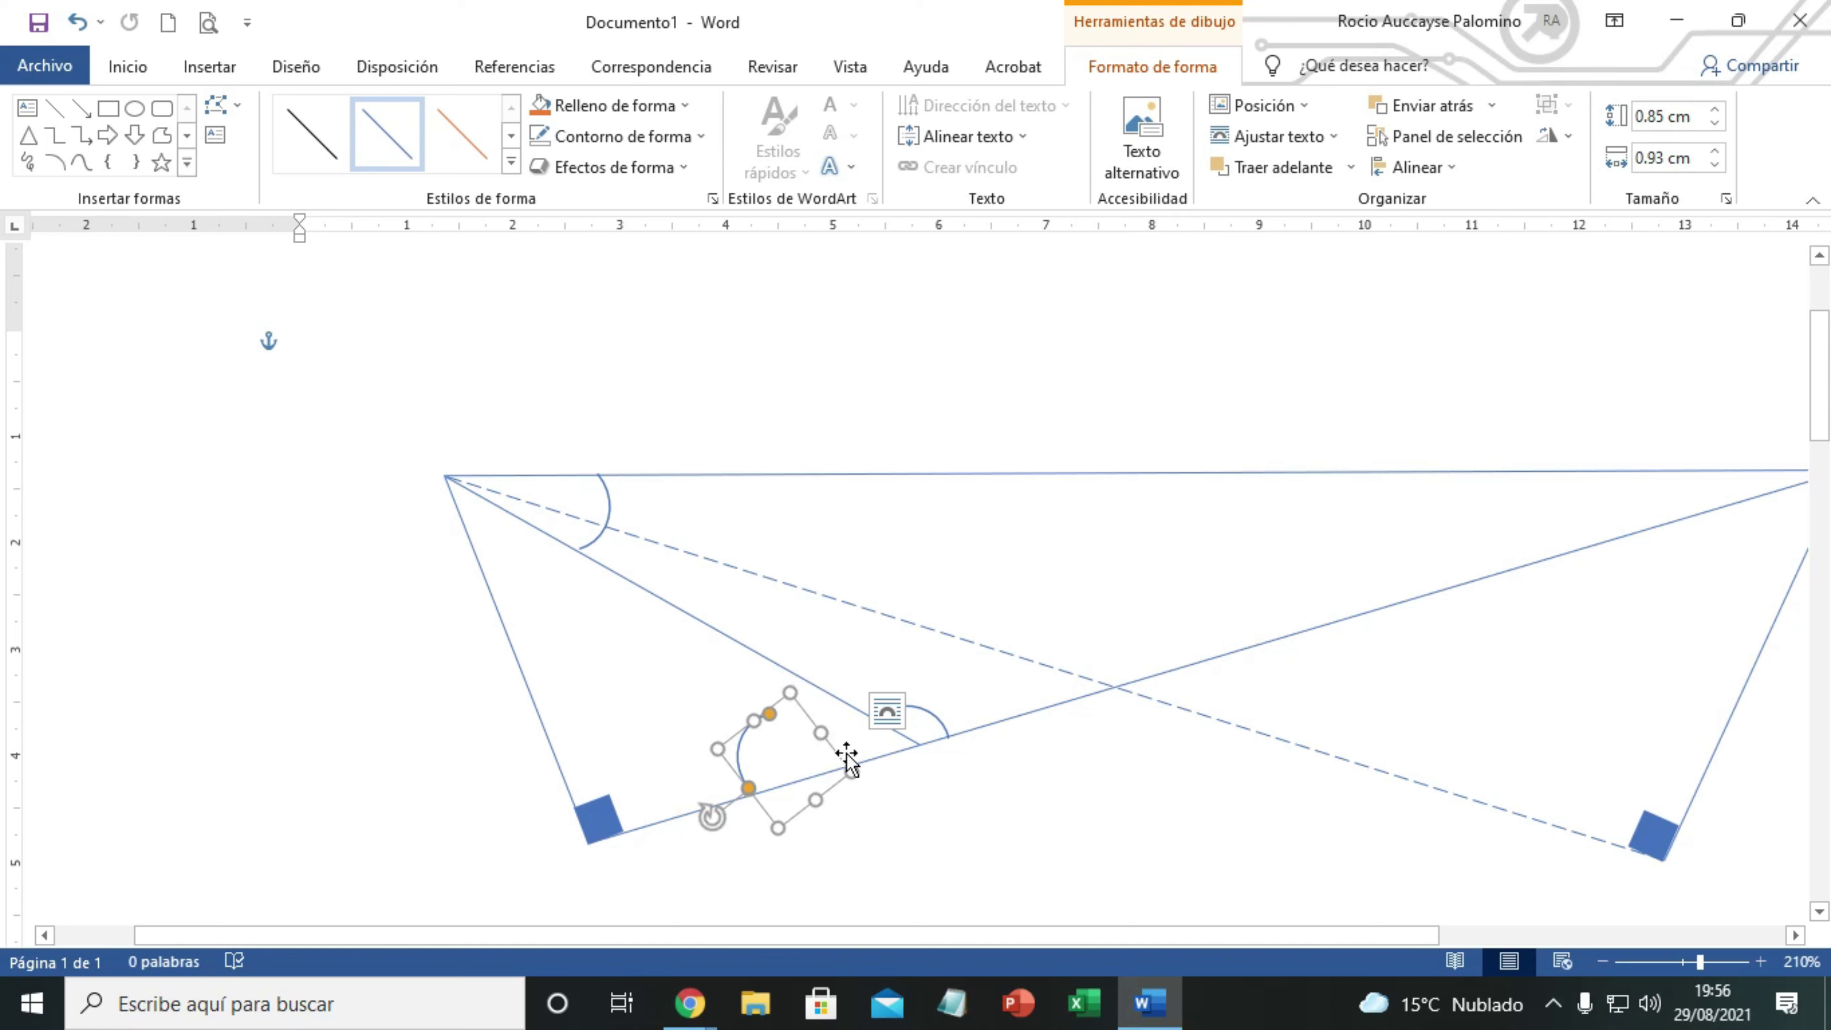
click(851, 769)
mouse_move(851, 776)
mouse_down()
mouse_move(901, 781)
mouse_move(885, 789)
mouse_up()
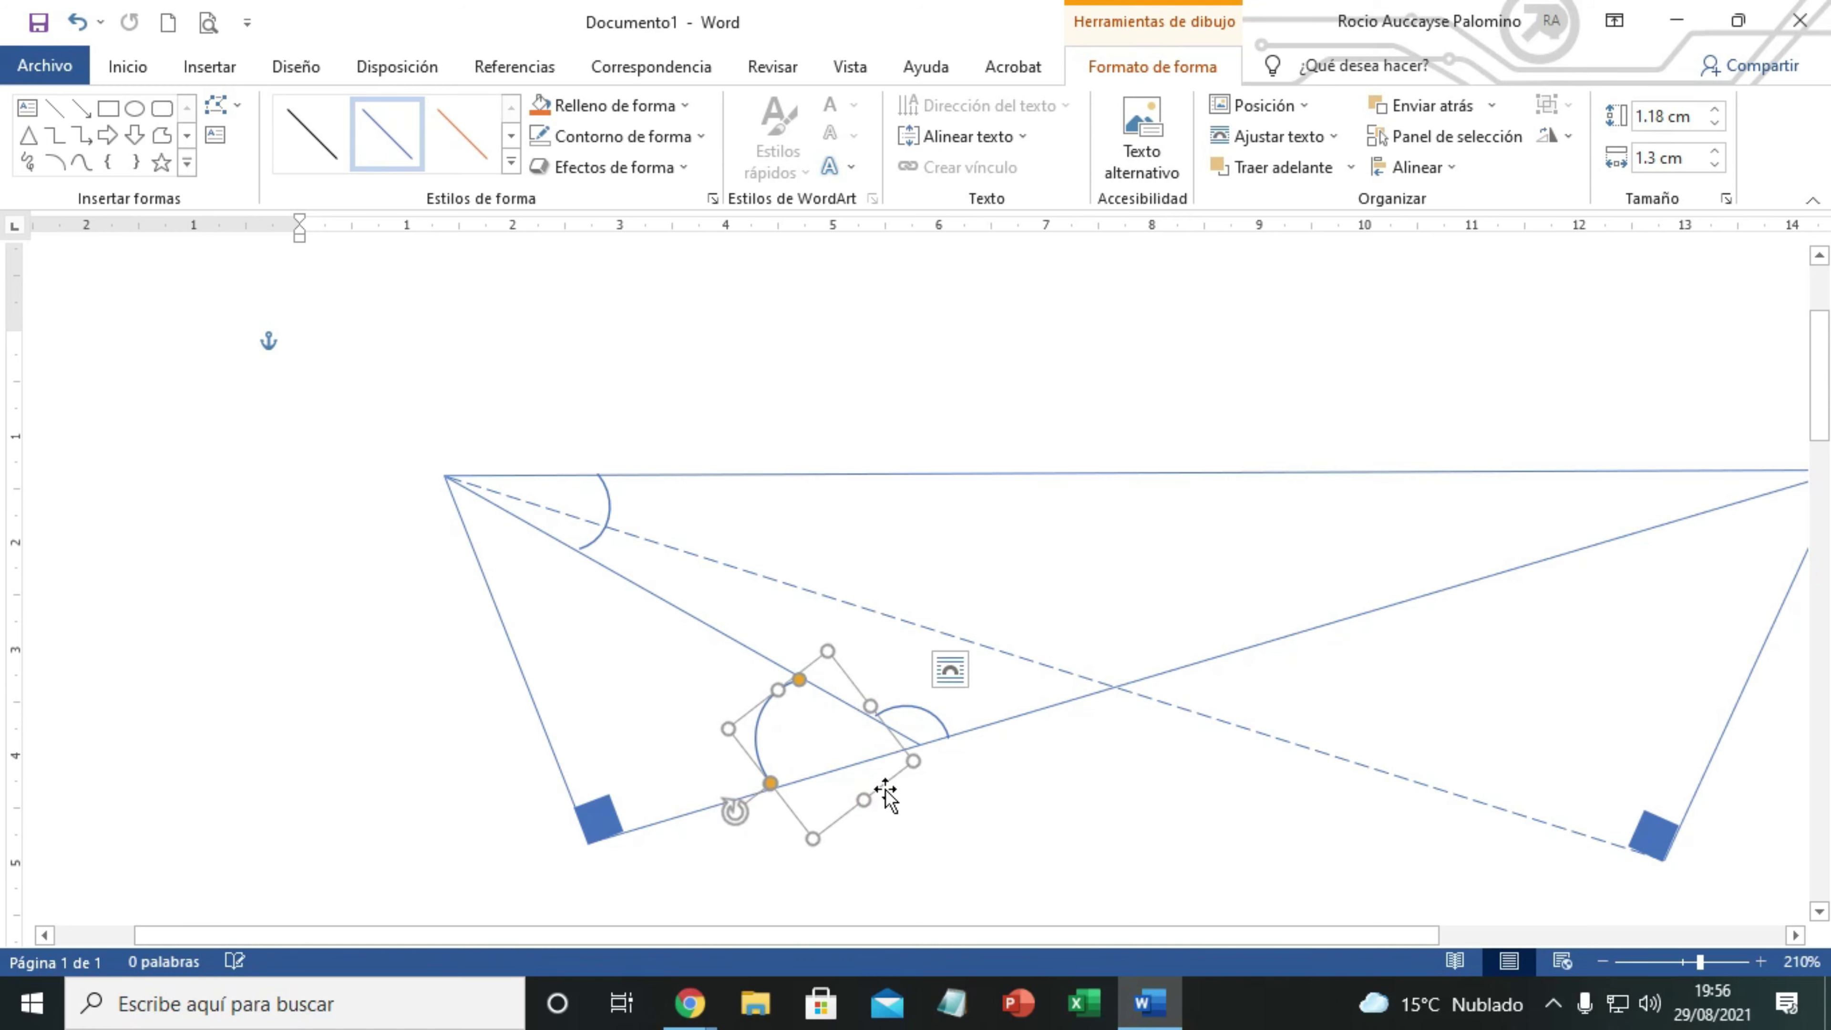
drag(914, 764, 896, 766)
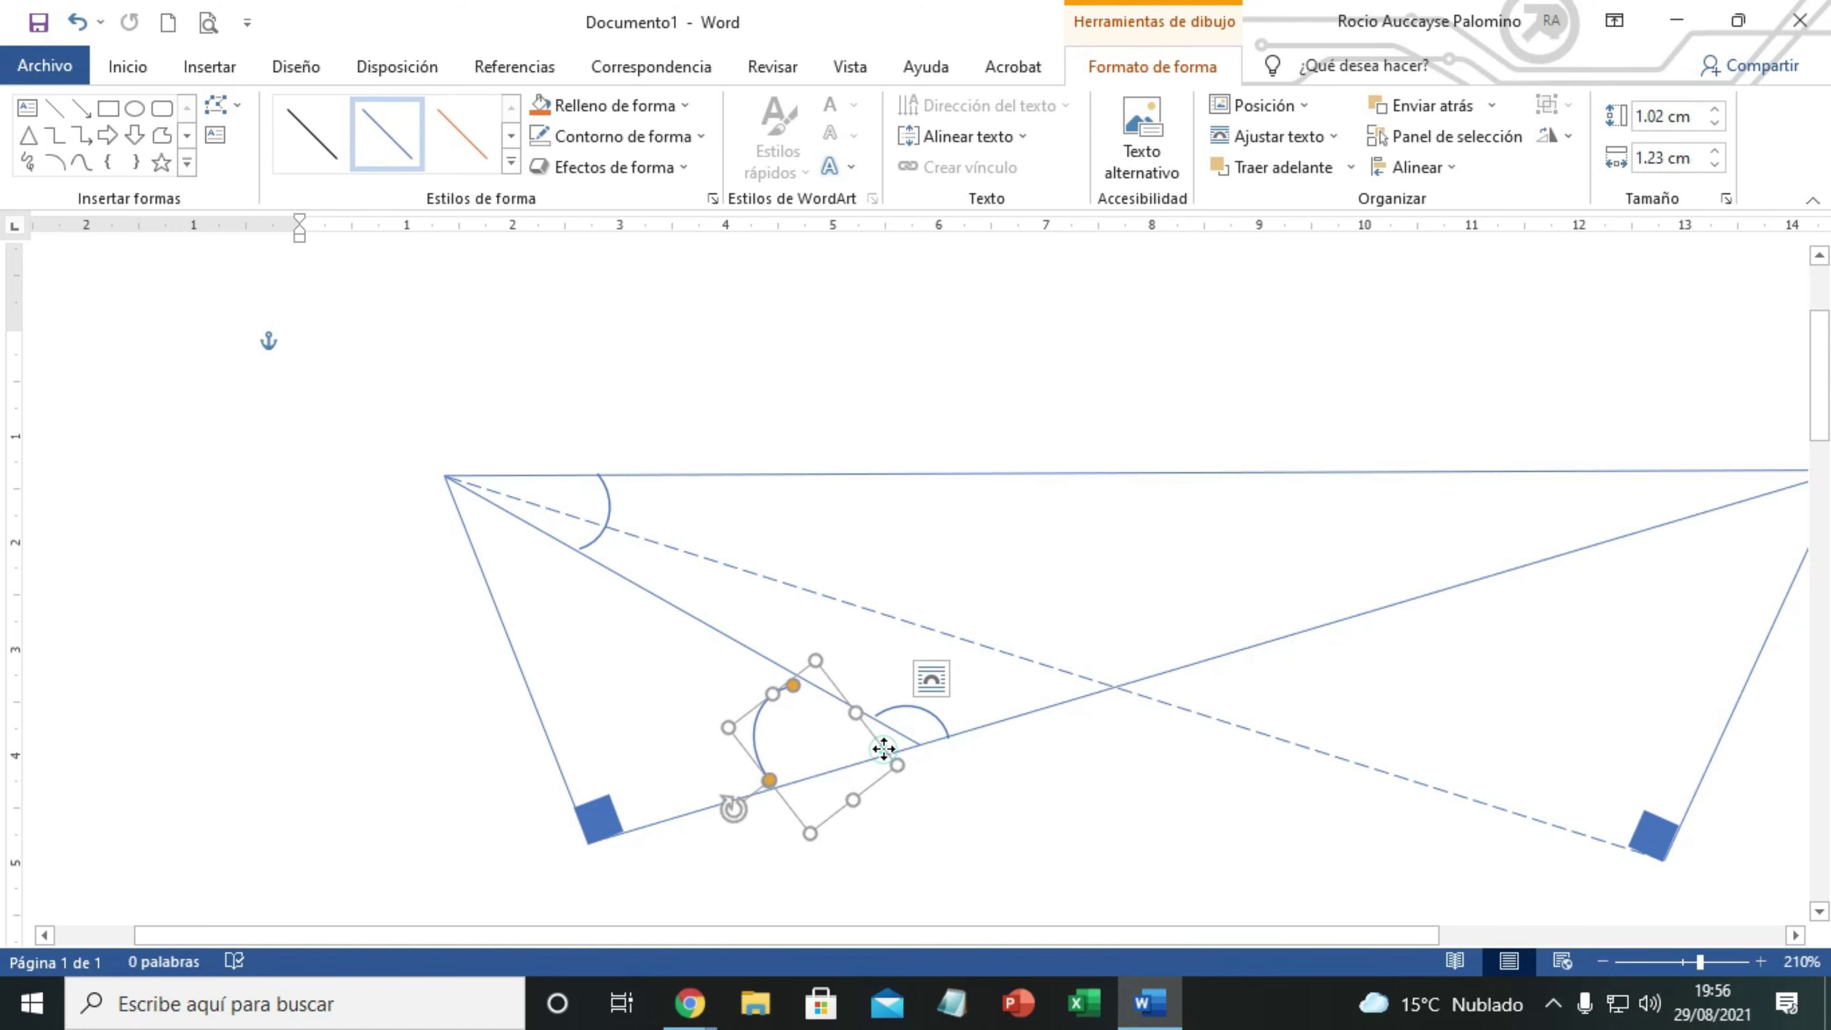
drag(884, 750, 892, 750)
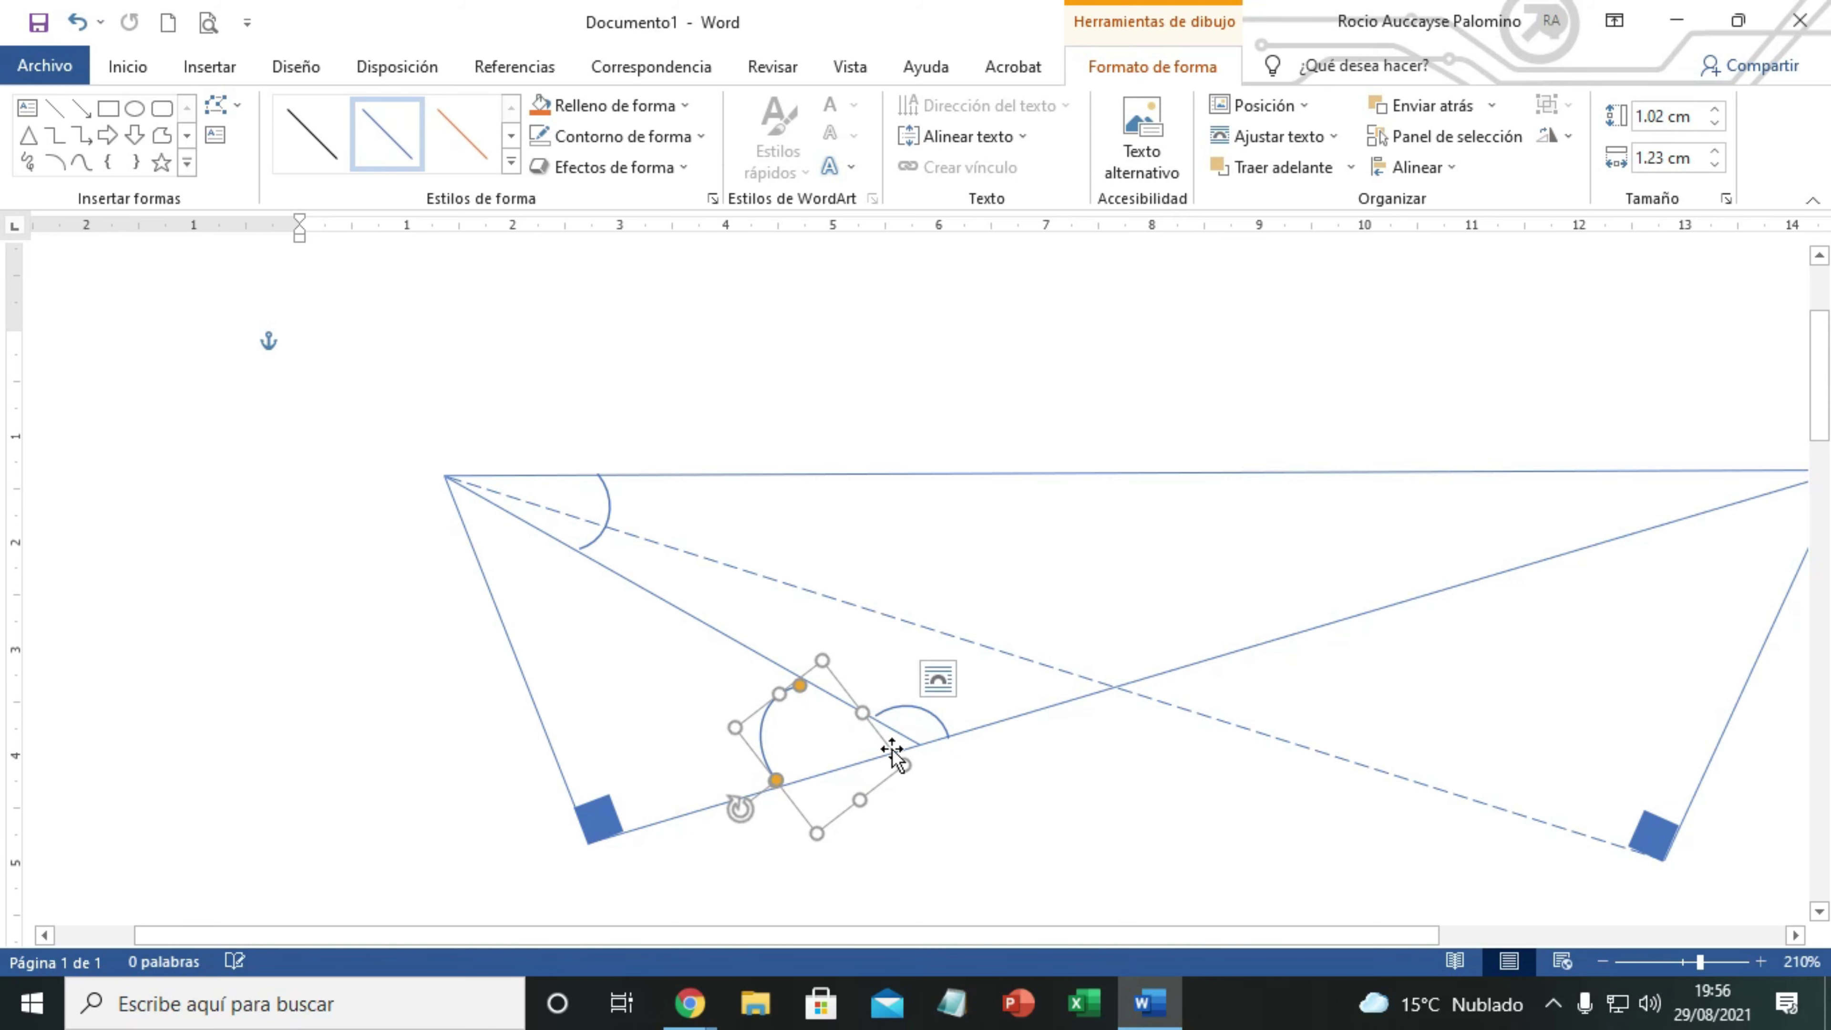
click(955, 782)
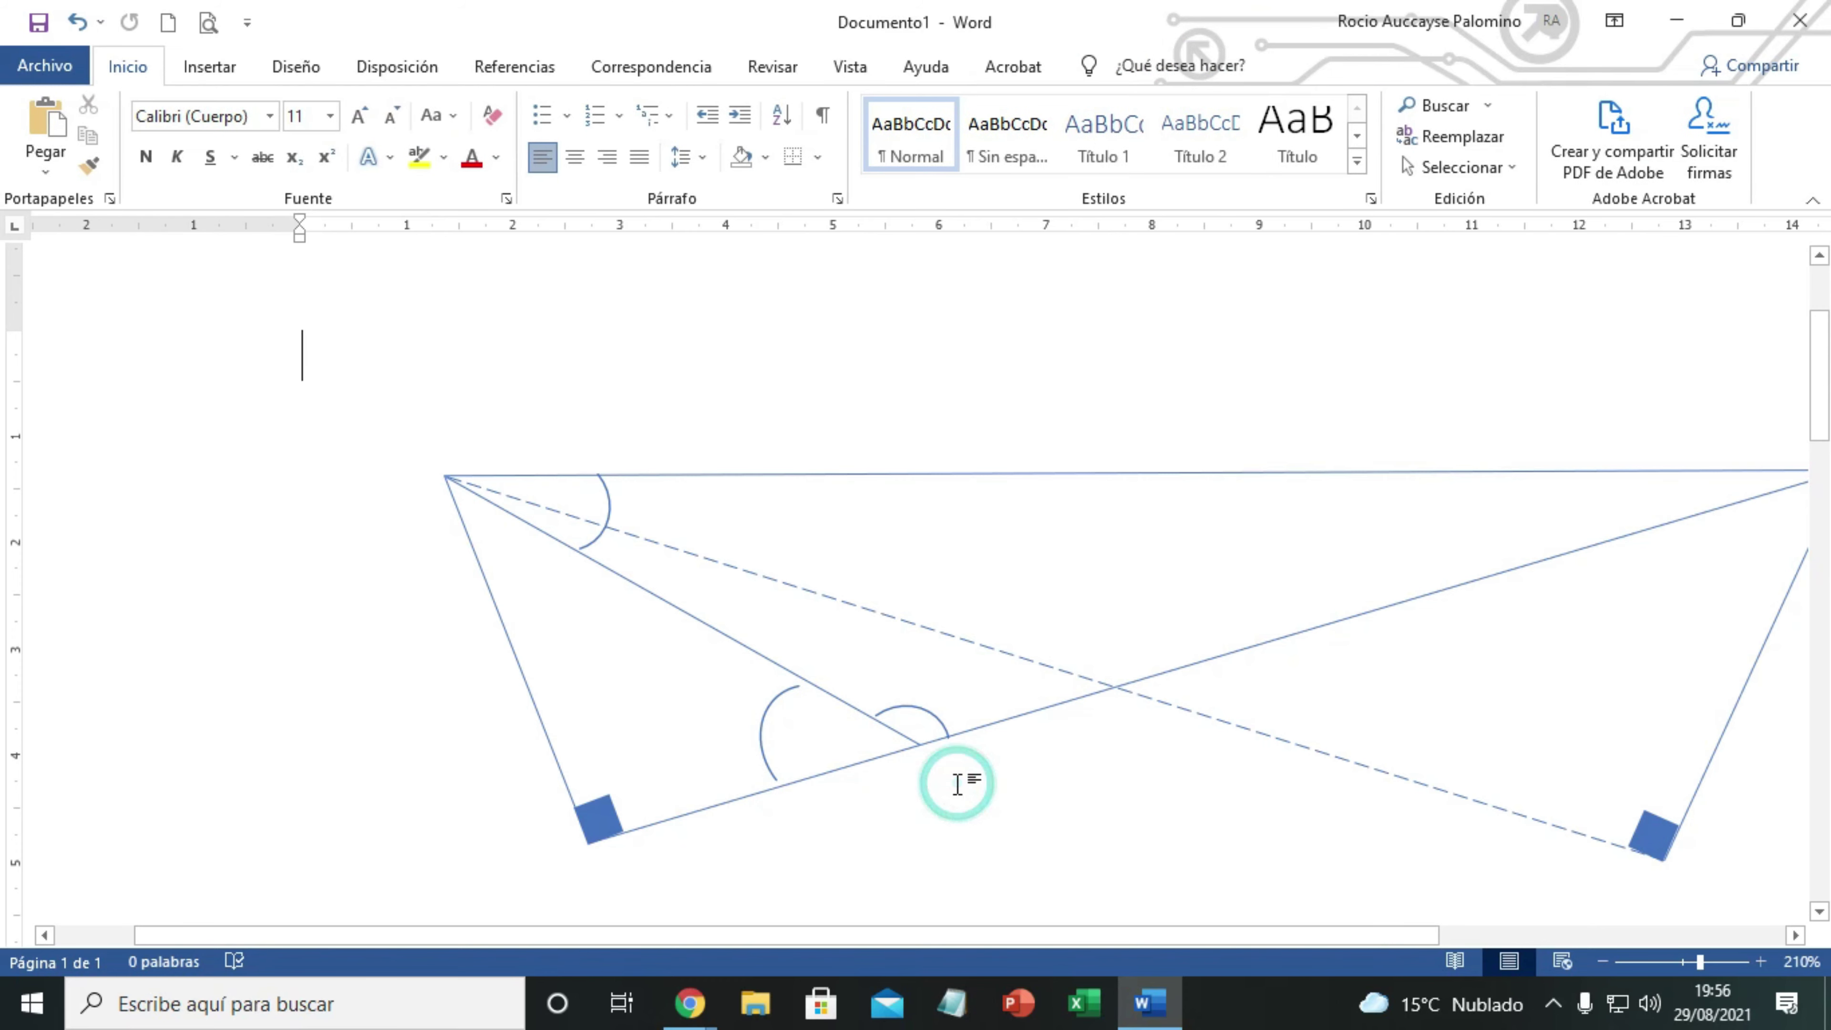
Nudge the new arc right and down into the angle left of the lower junction.
click(765, 736)
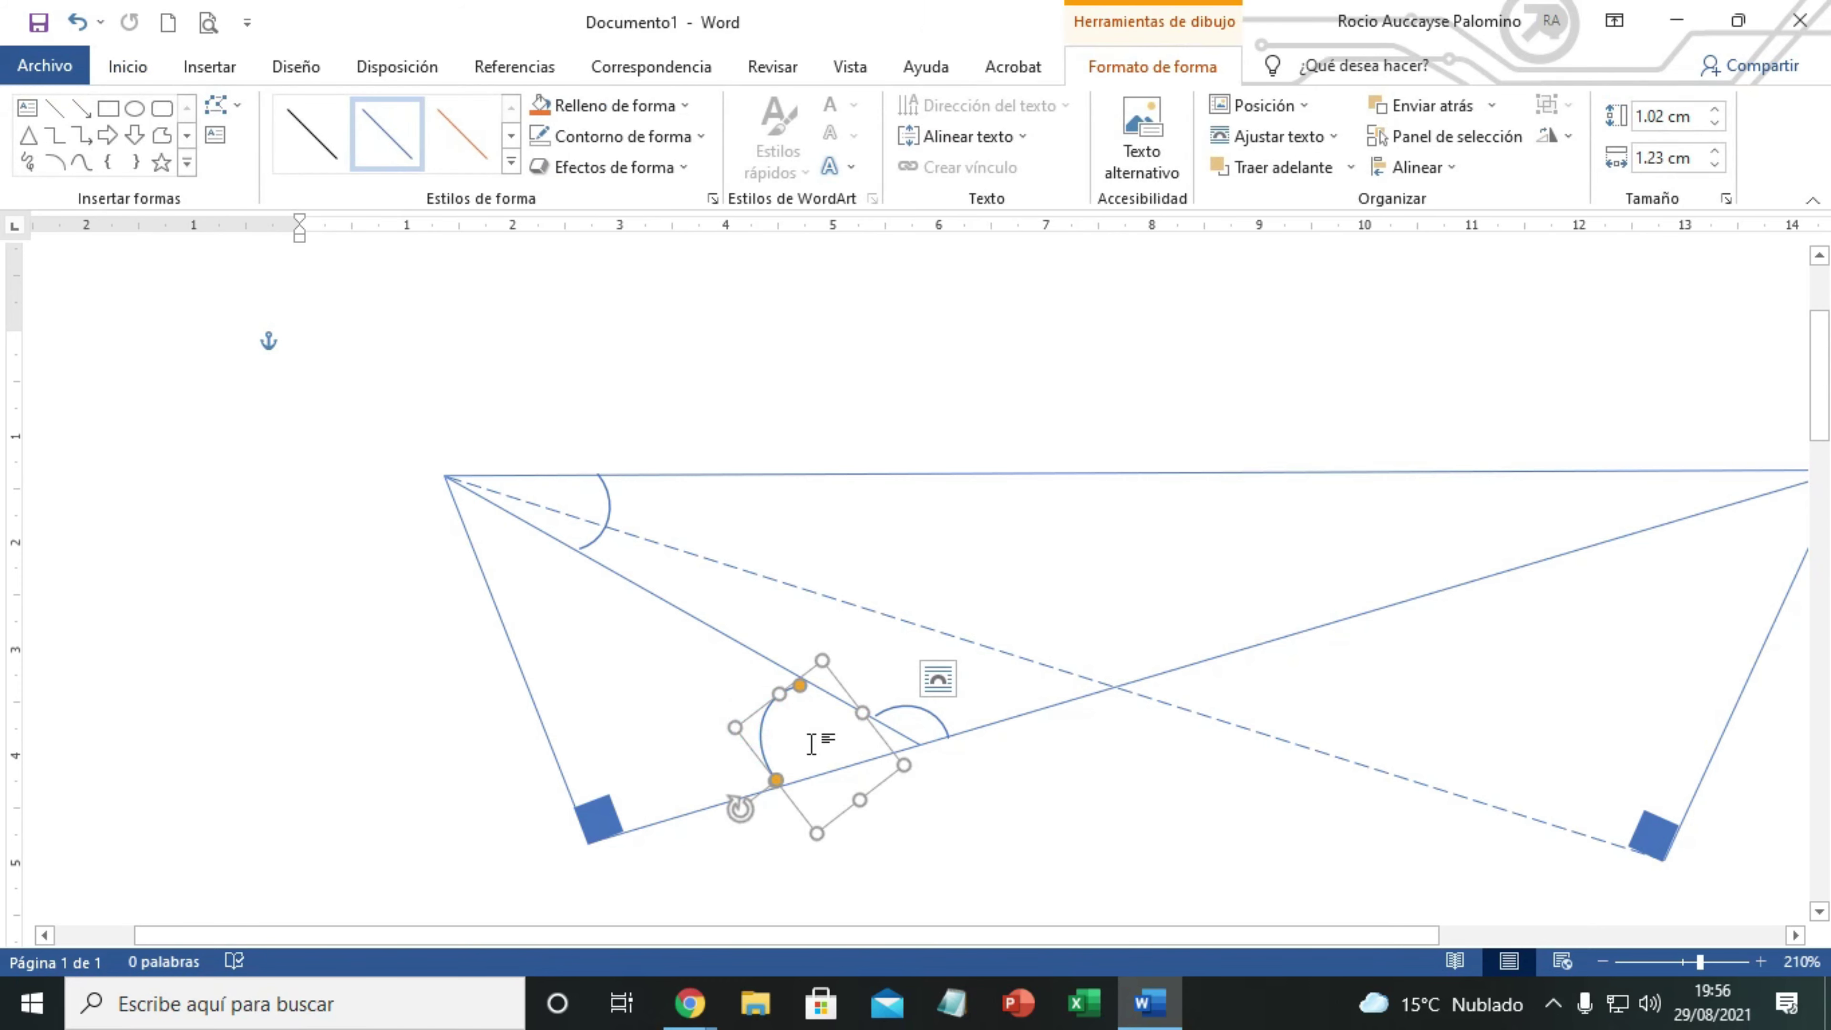
key(ctrl+Right)
key(ctrl+Right)
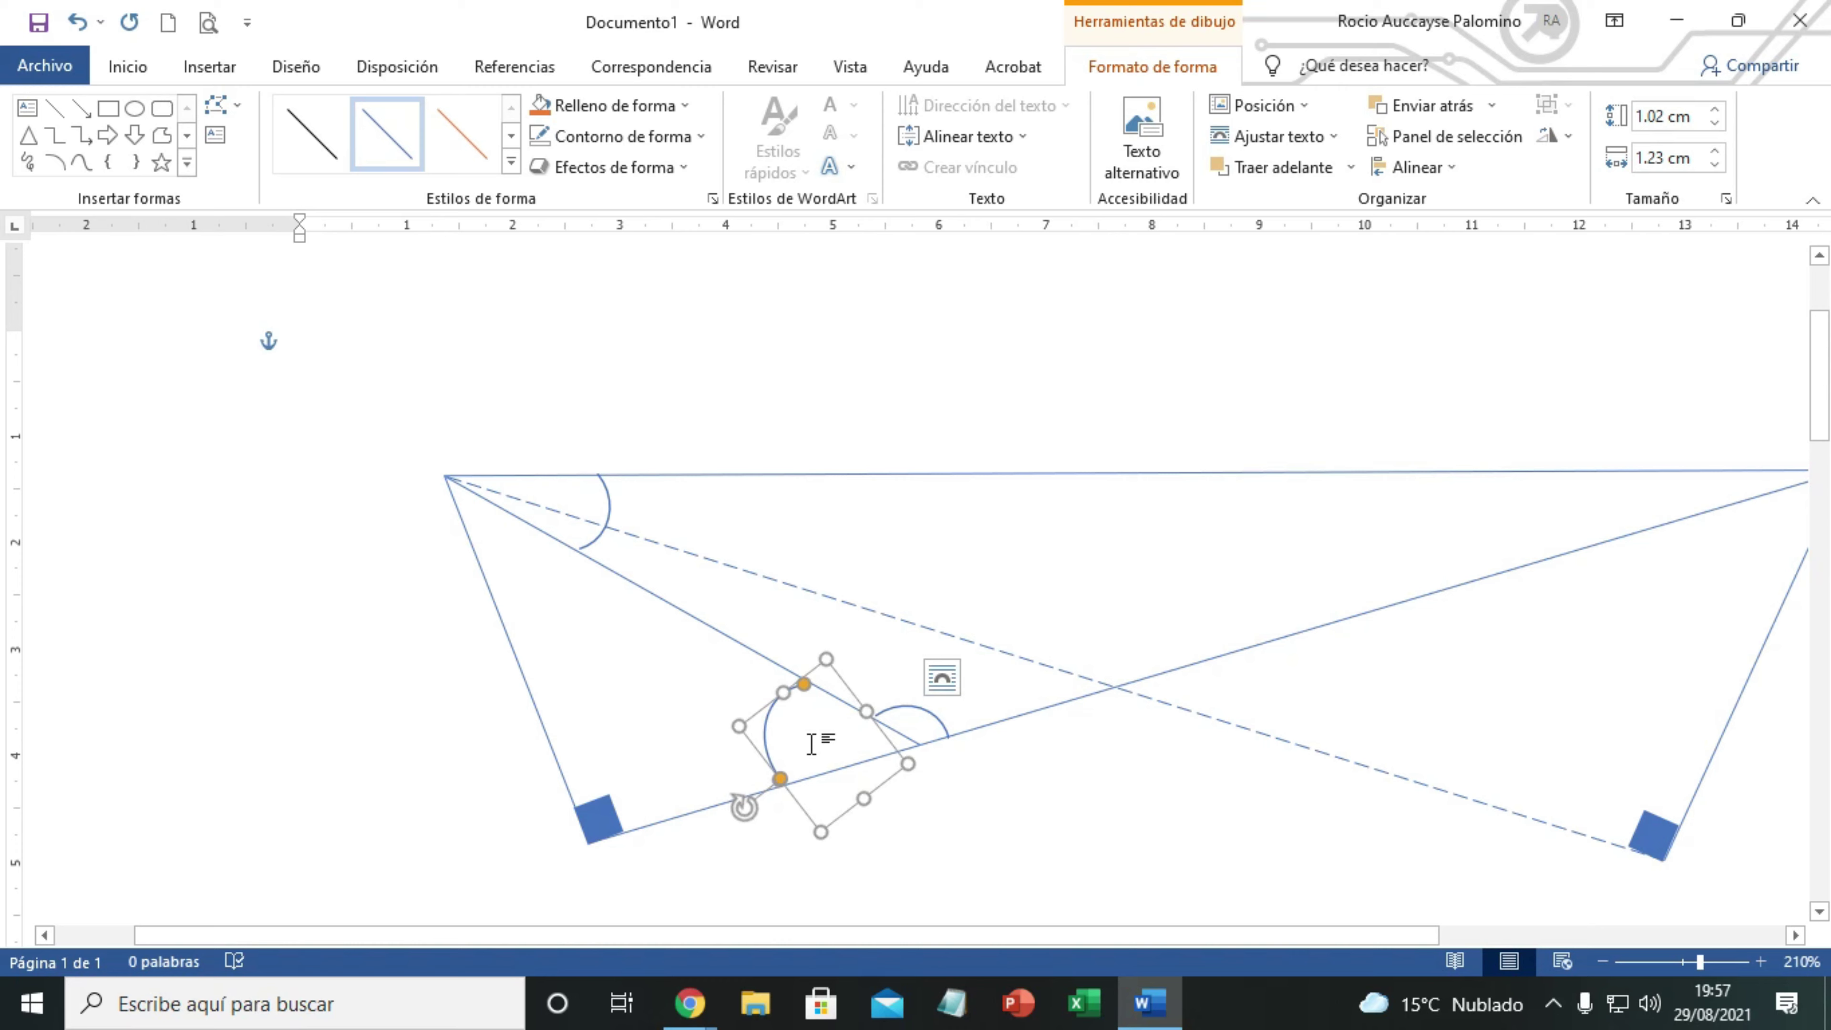
key(ctrl+Right)
key(ctrl+Down)
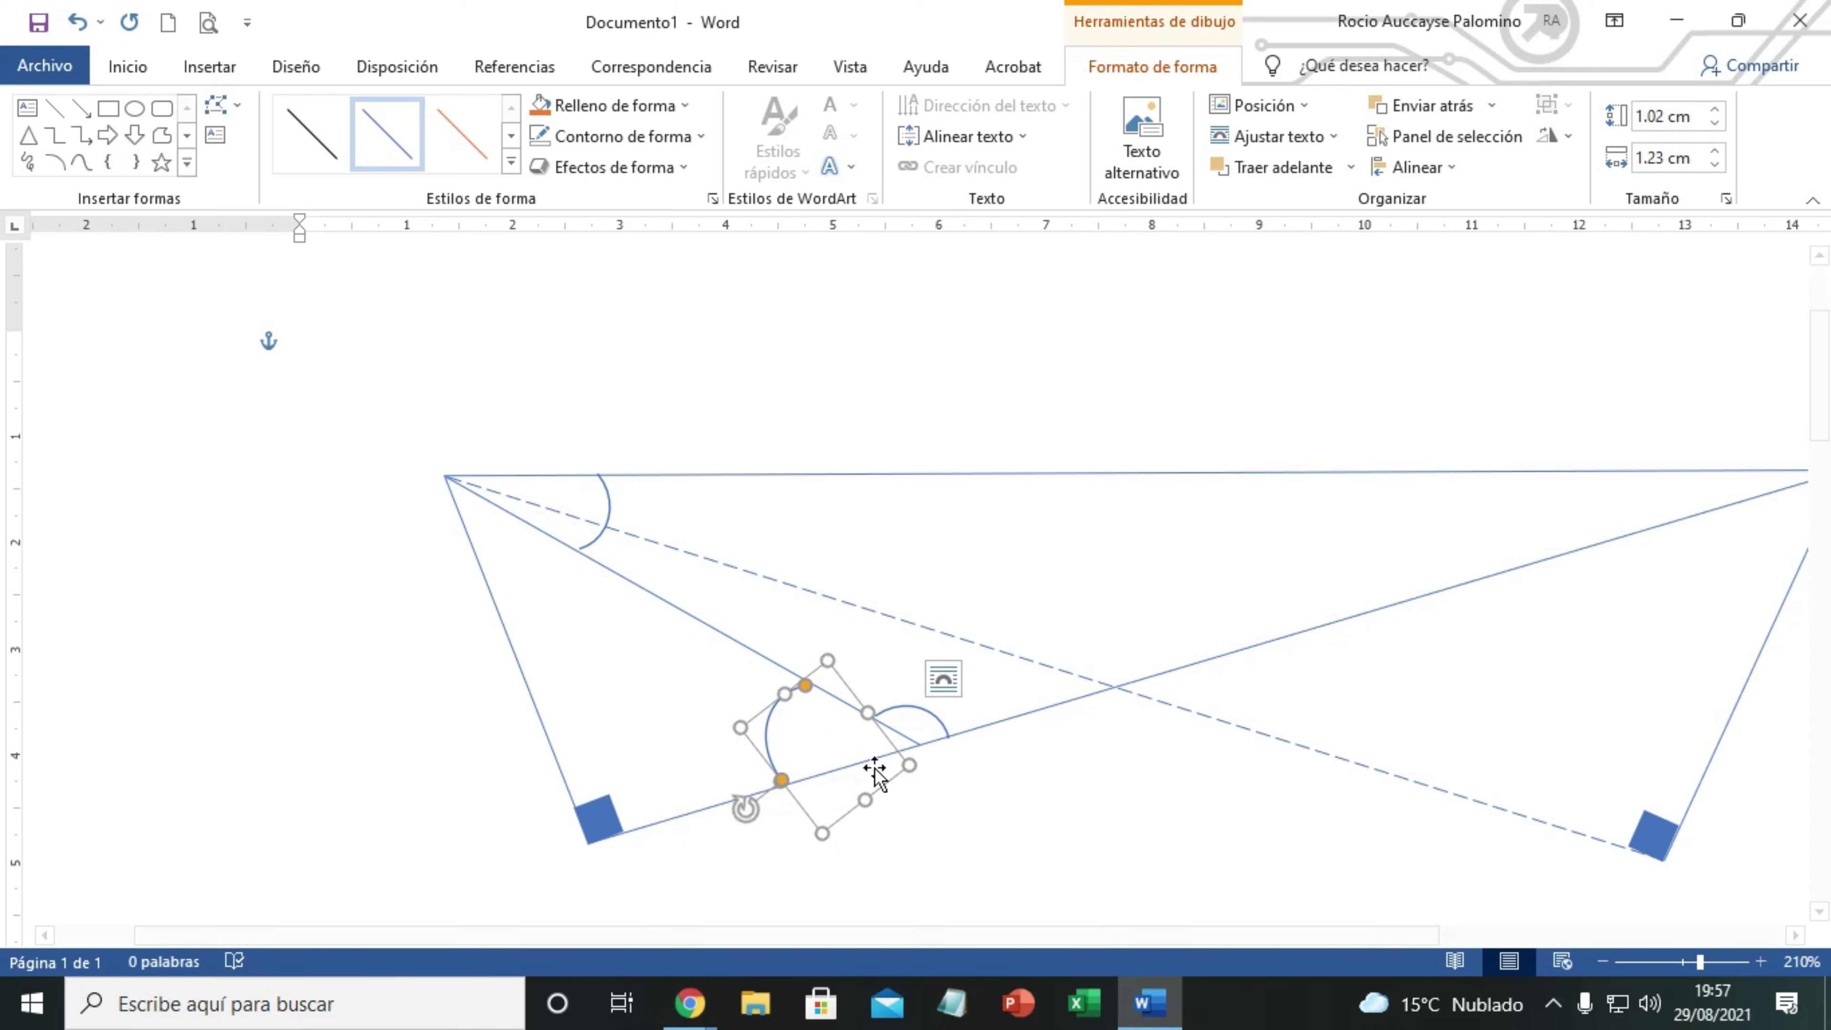
click(1018, 813)
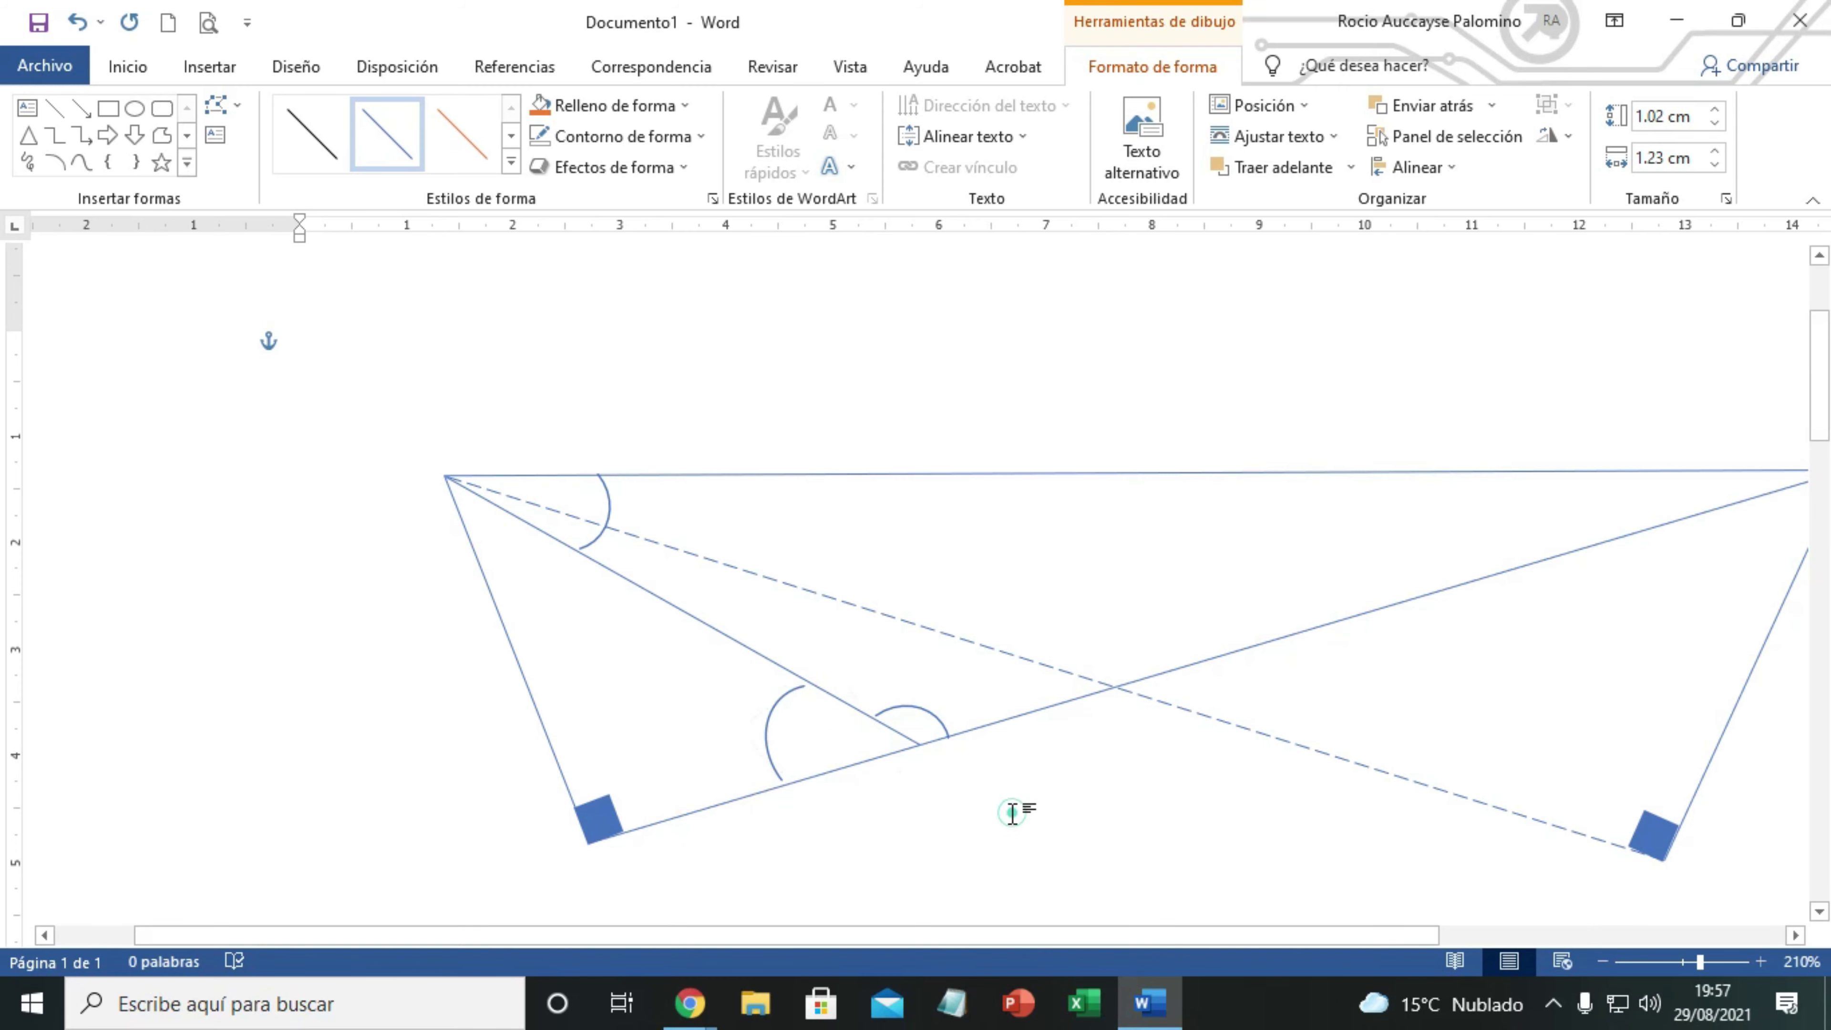
click(771, 734)
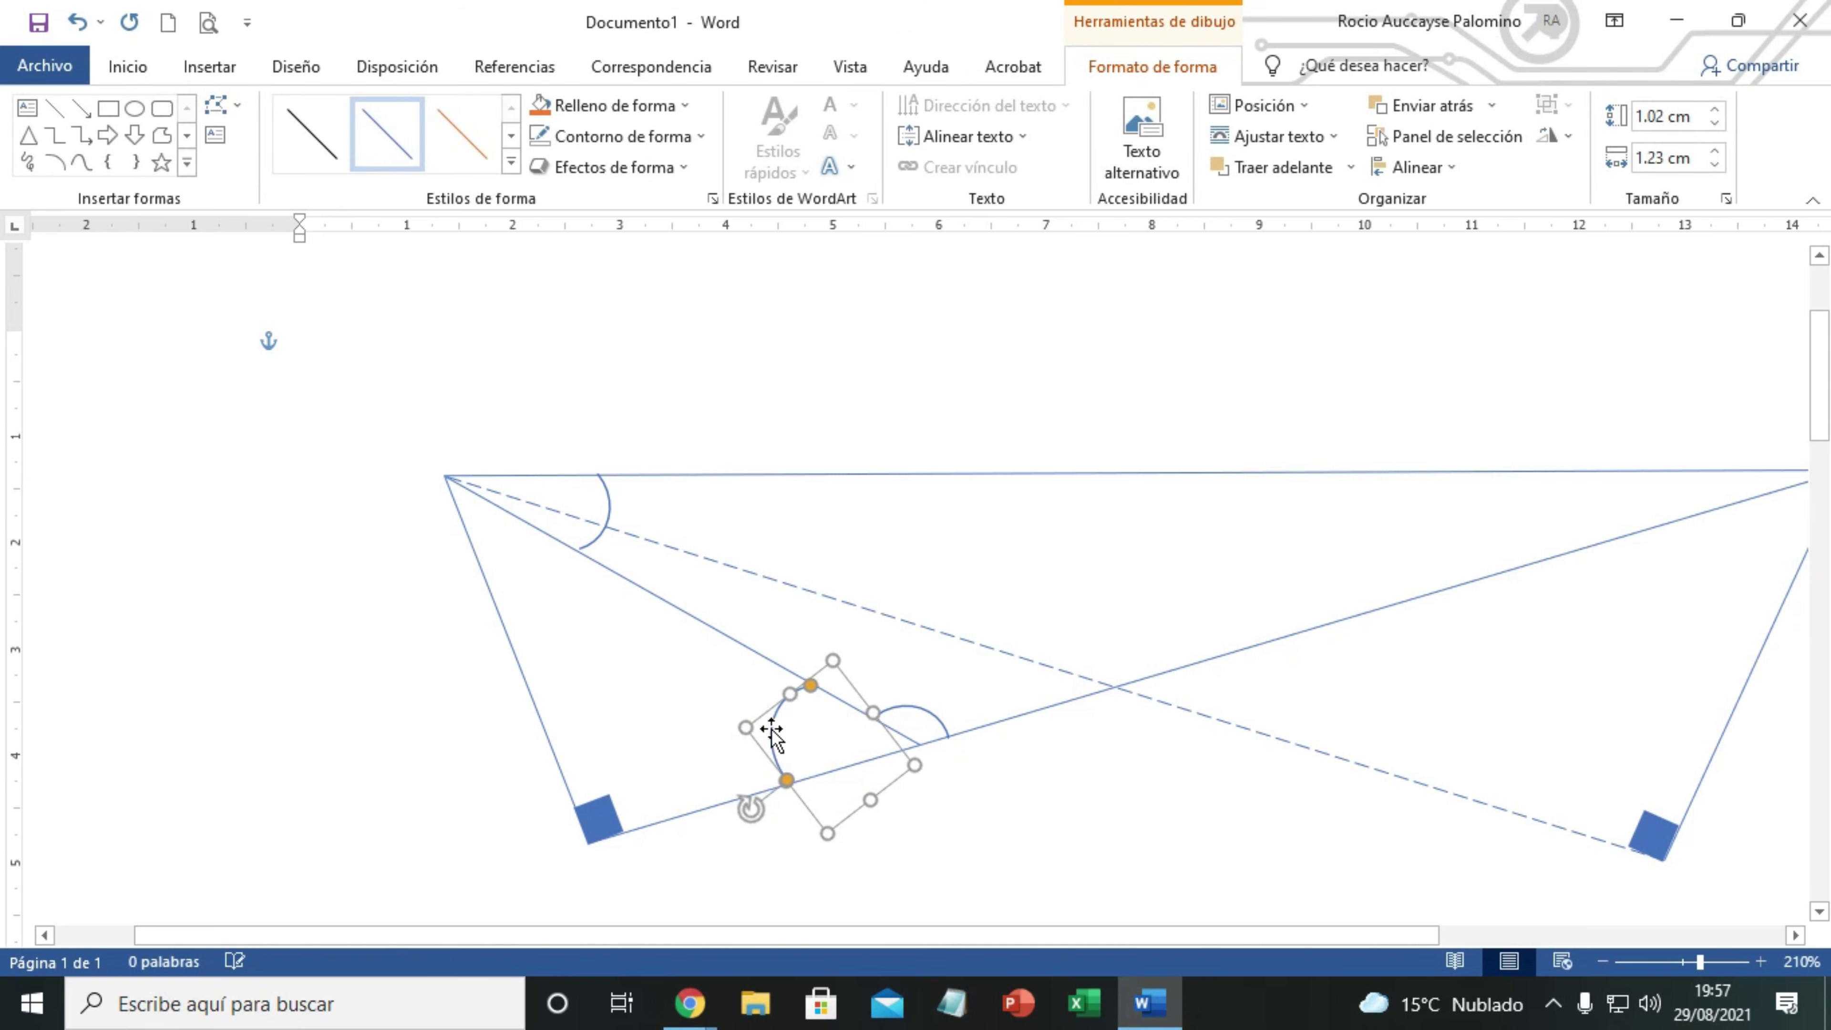
click(973, 839)
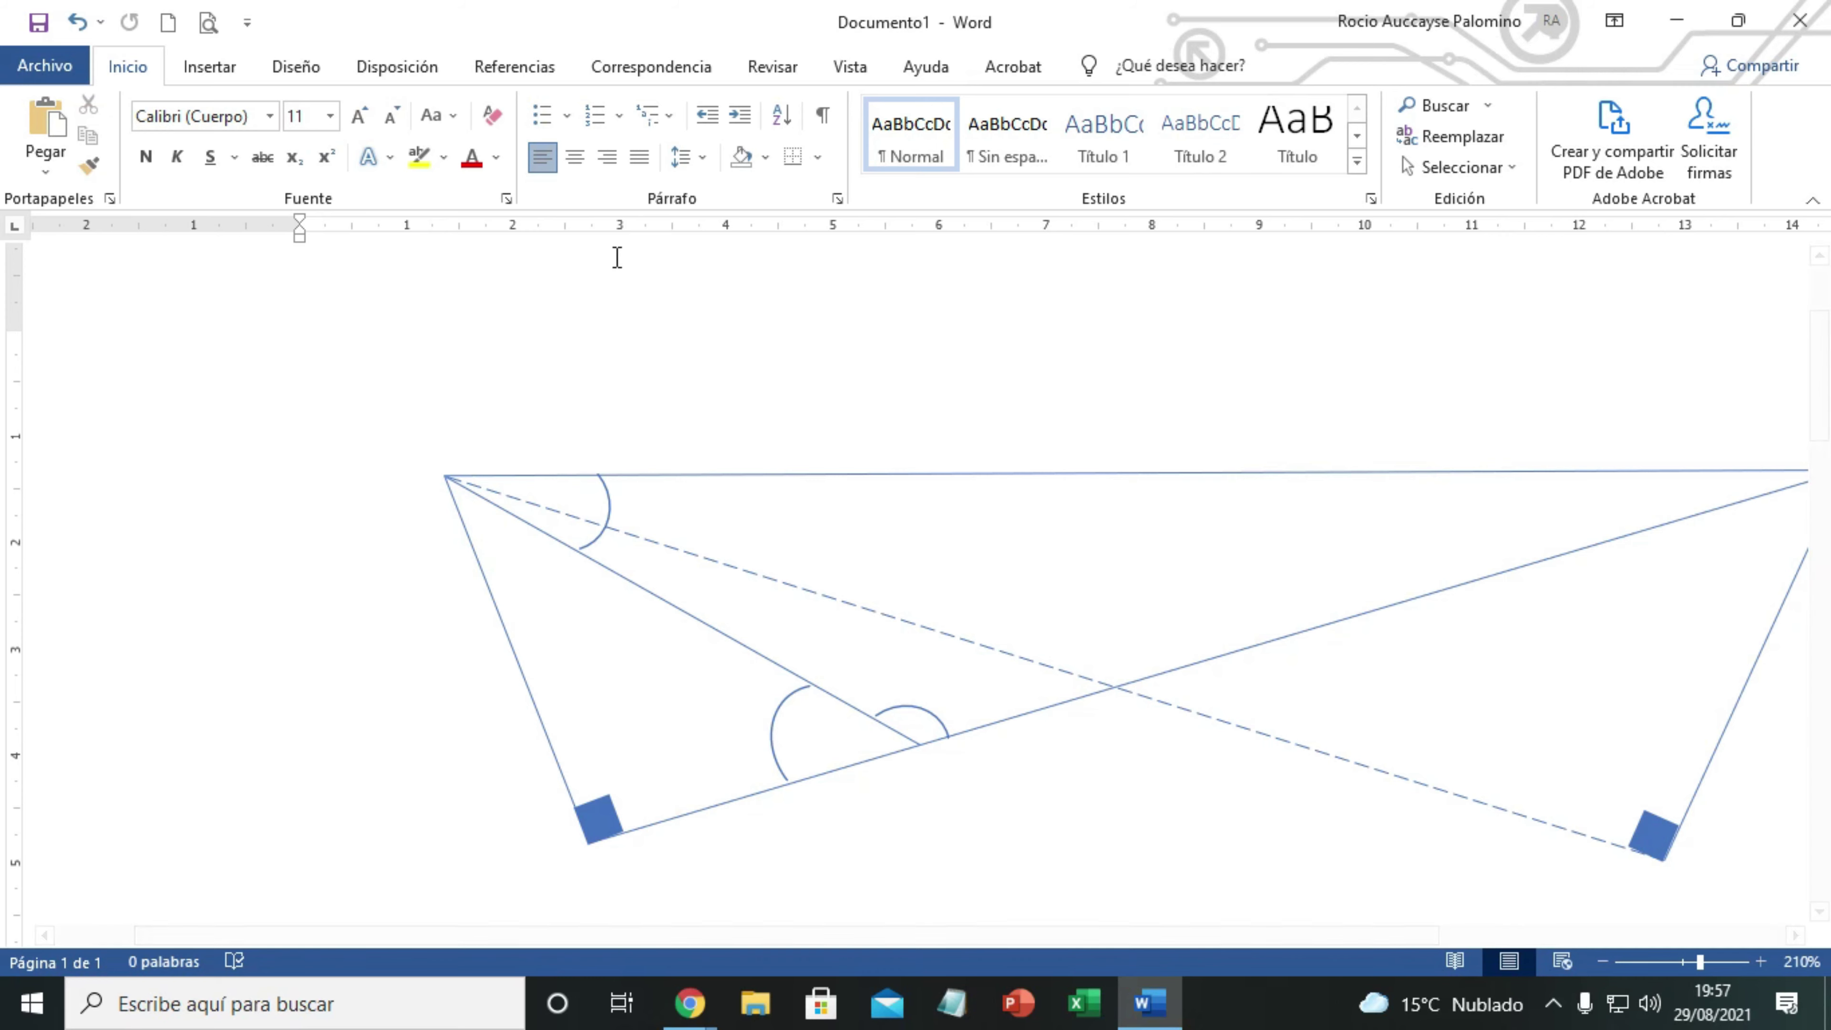
Insert a square shape with No Fill and move it above the diagram.
click(212, 72)
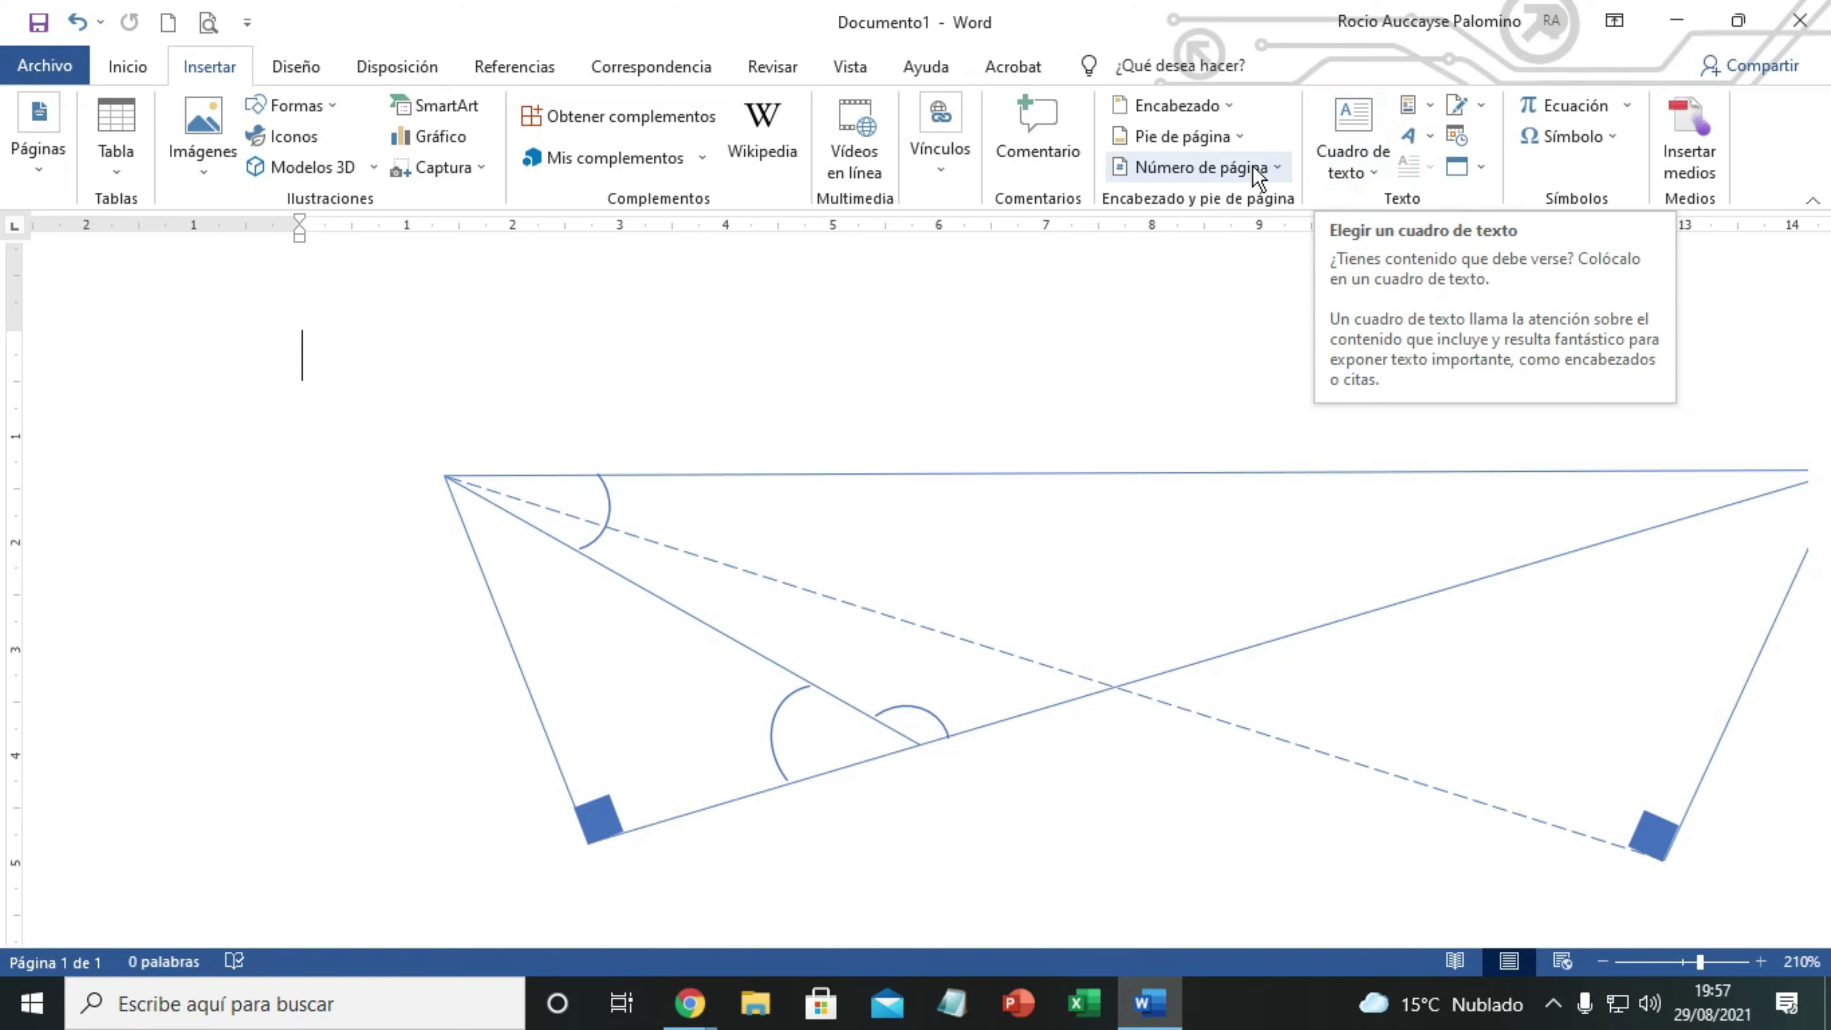
click(336, 114)
click(338, 164)
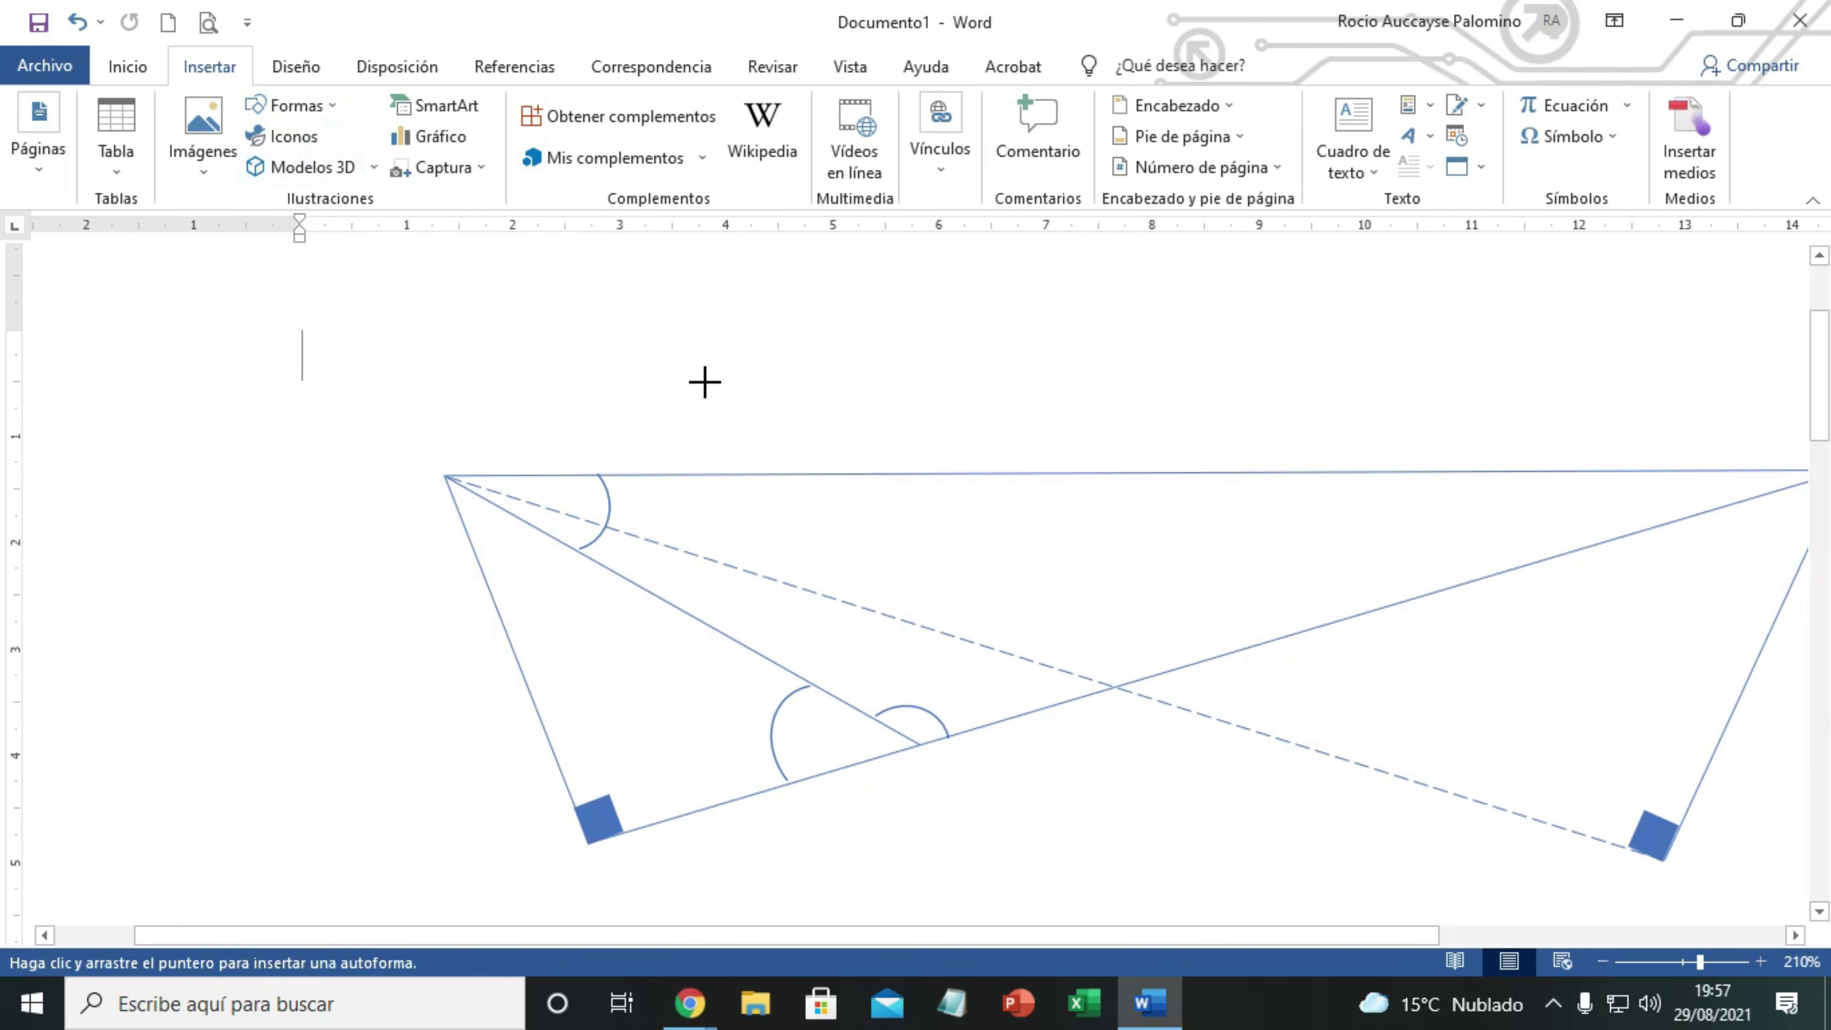
click(759, 367)
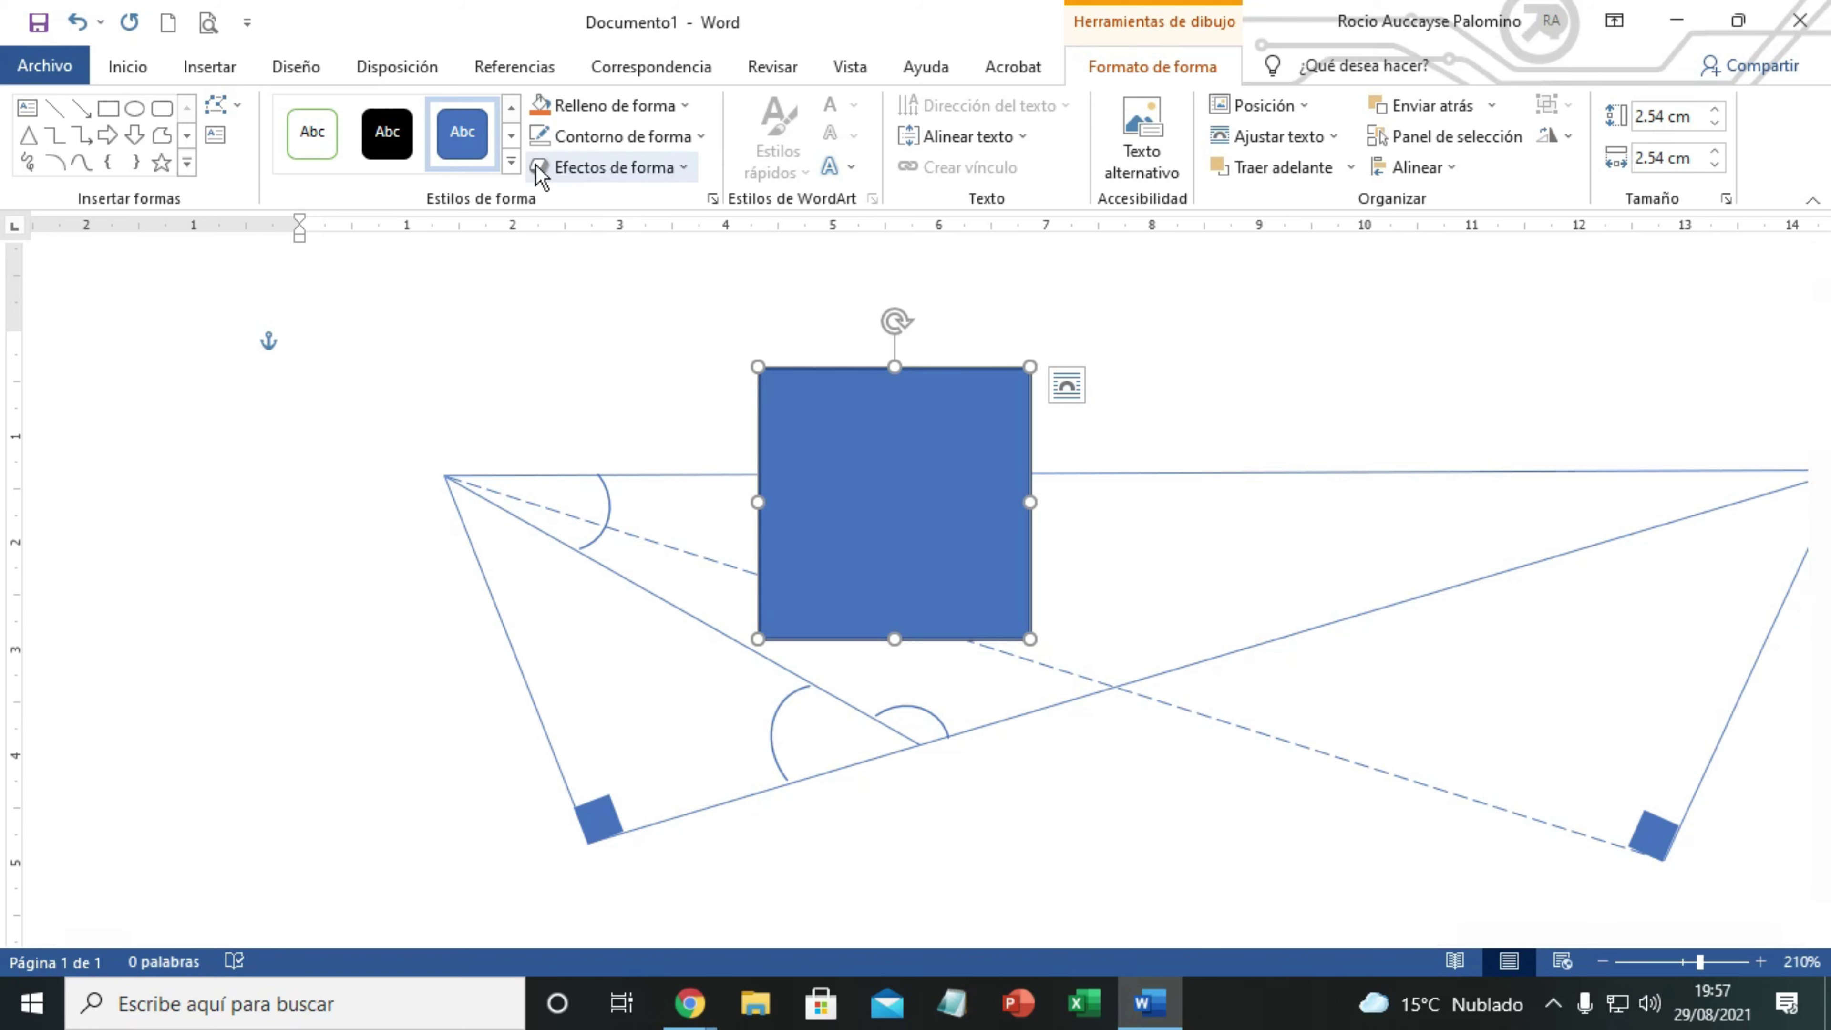
click(599, 107)
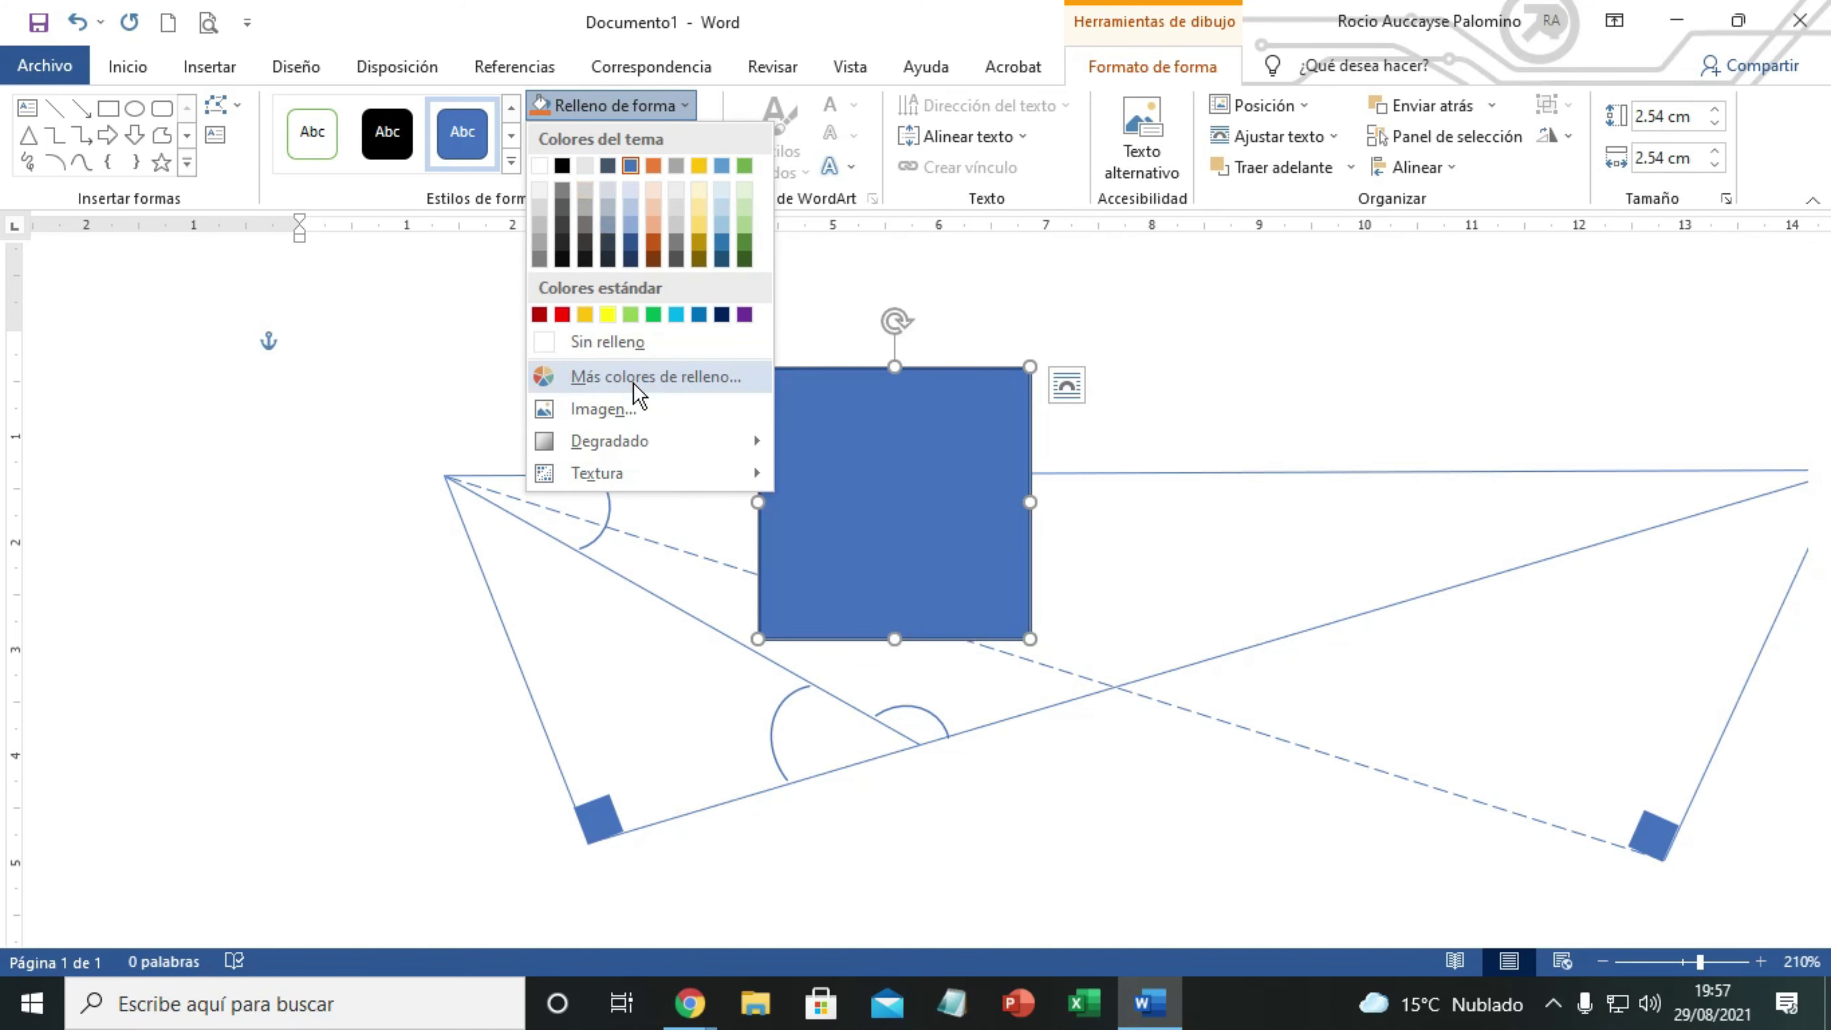
click(607, 342)
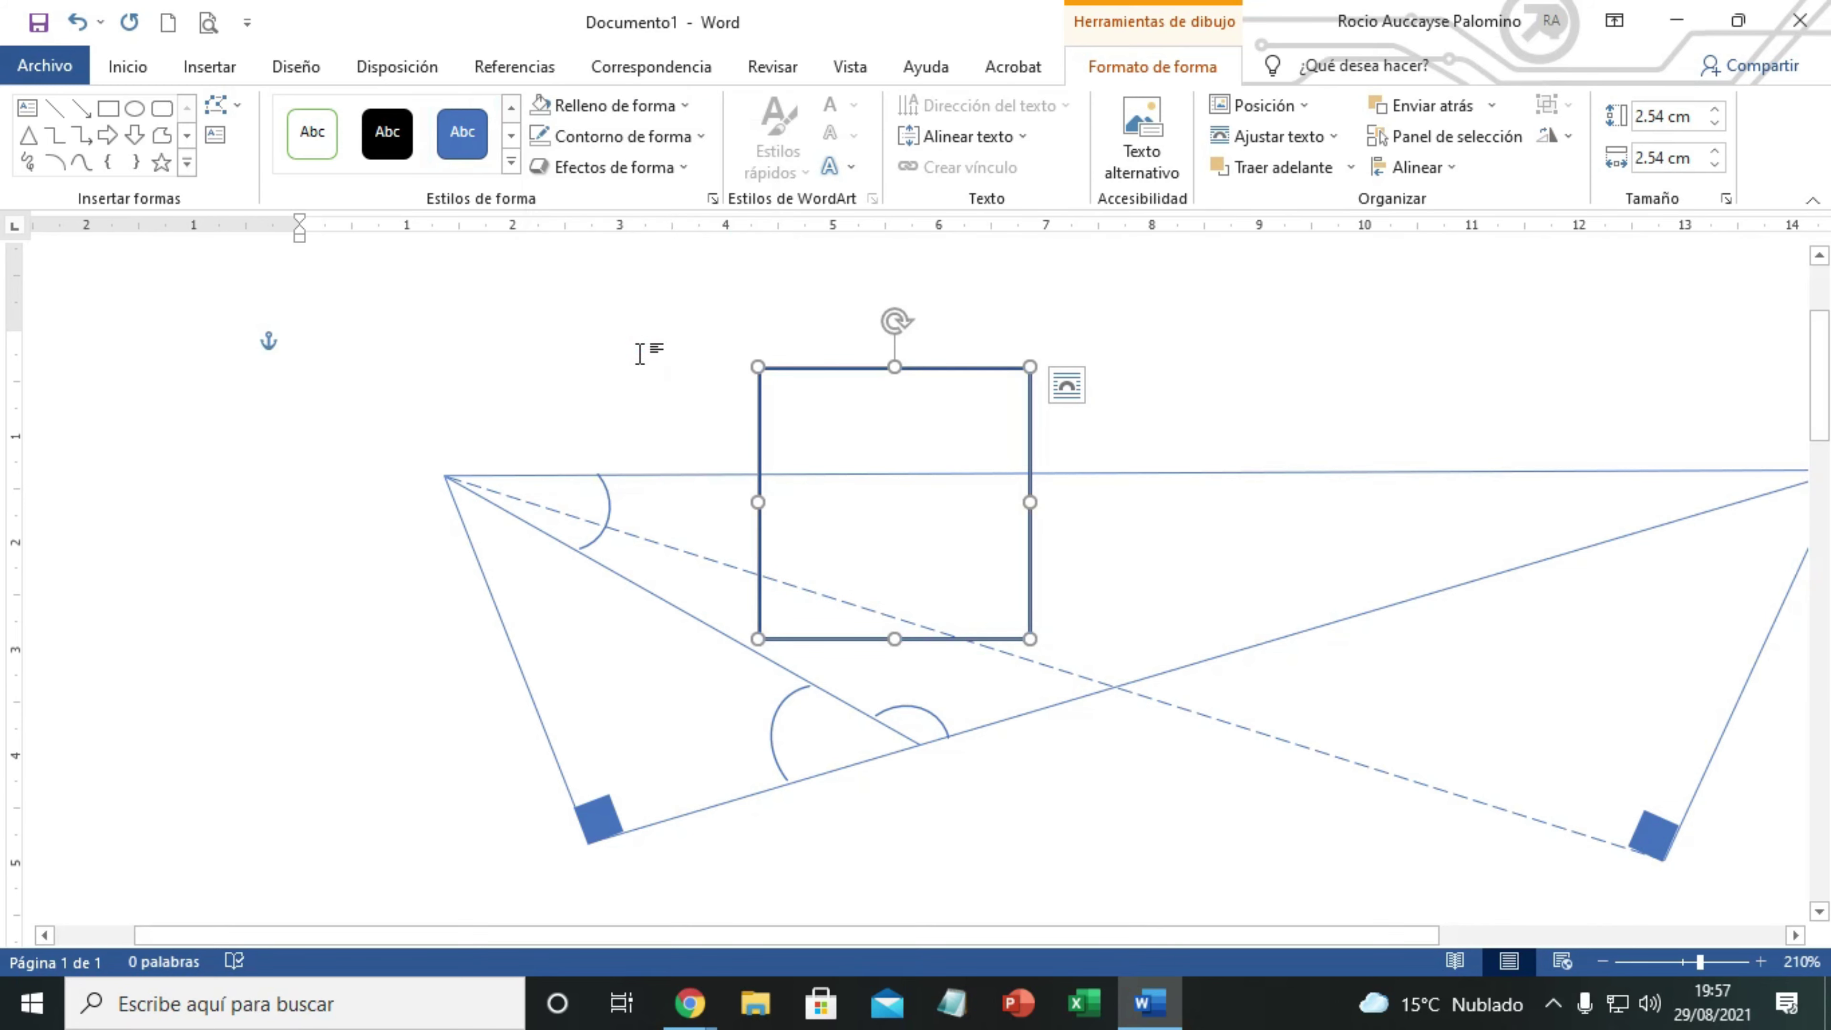
click(853, 483)
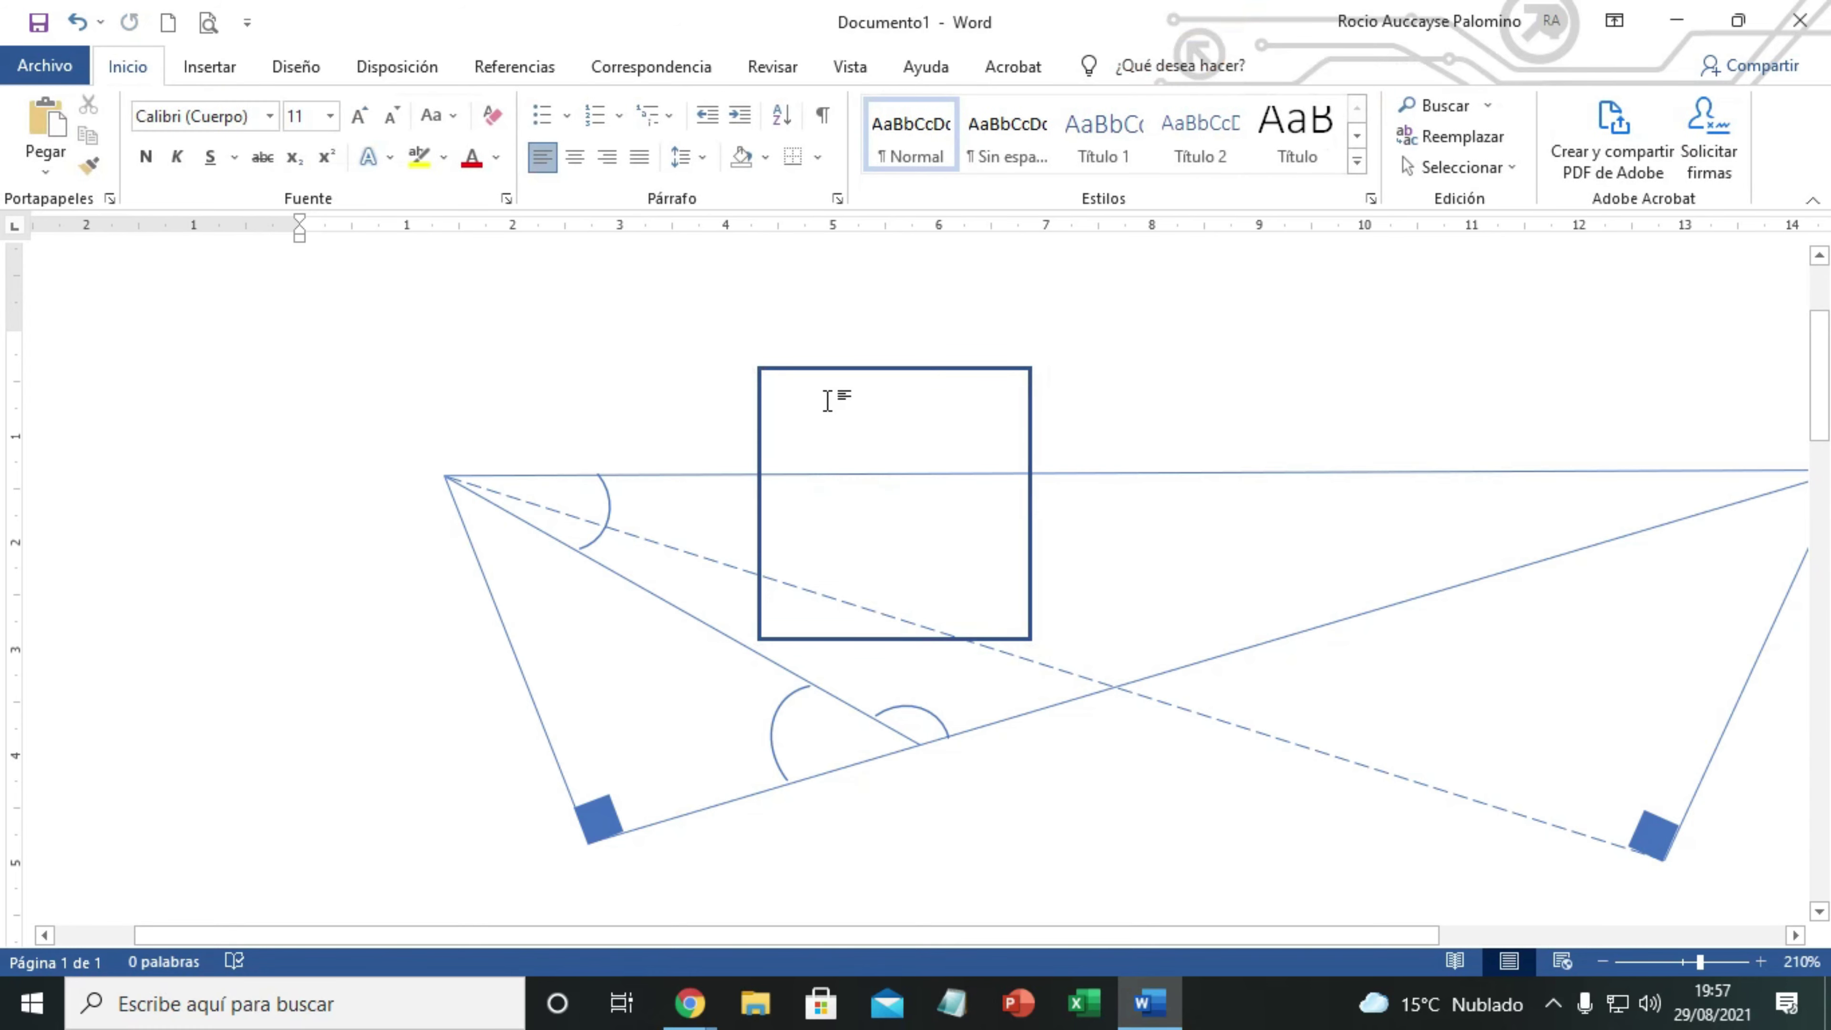
click(838, 369)
drag(836, 370, 803, 275)
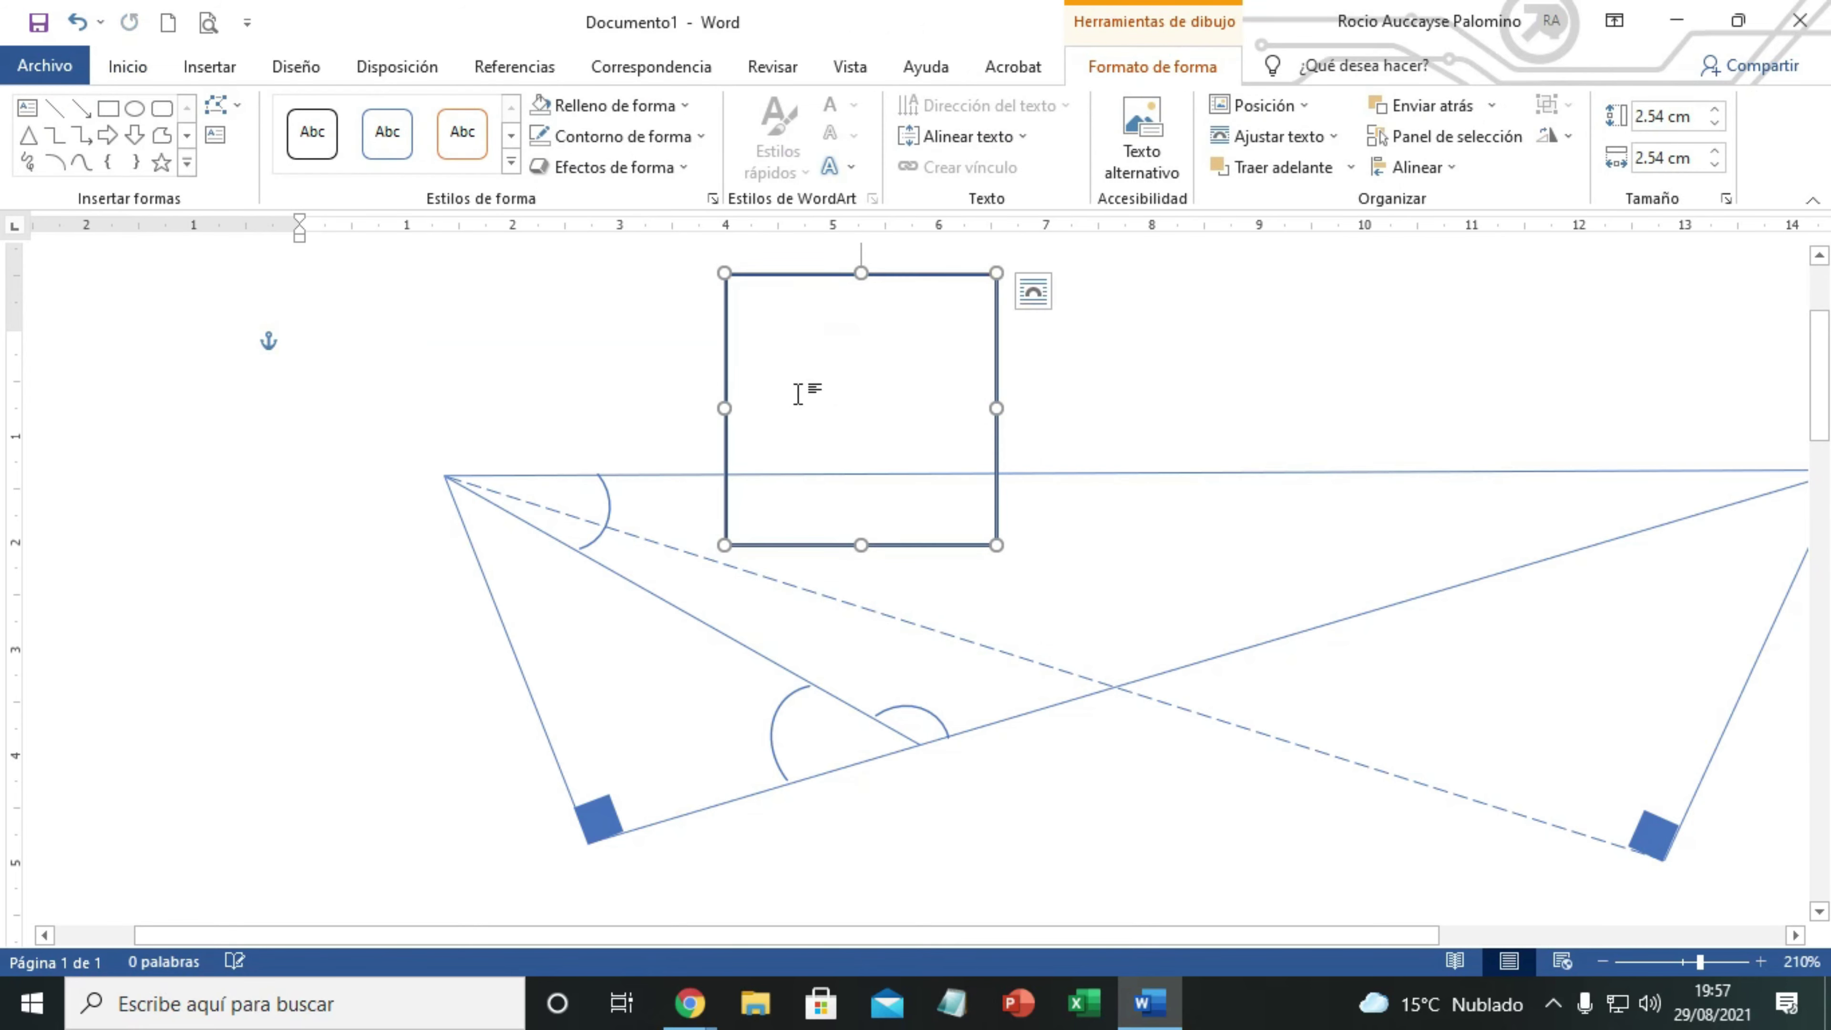
Add the letter A as text inside the square.
right_click(822, 369)
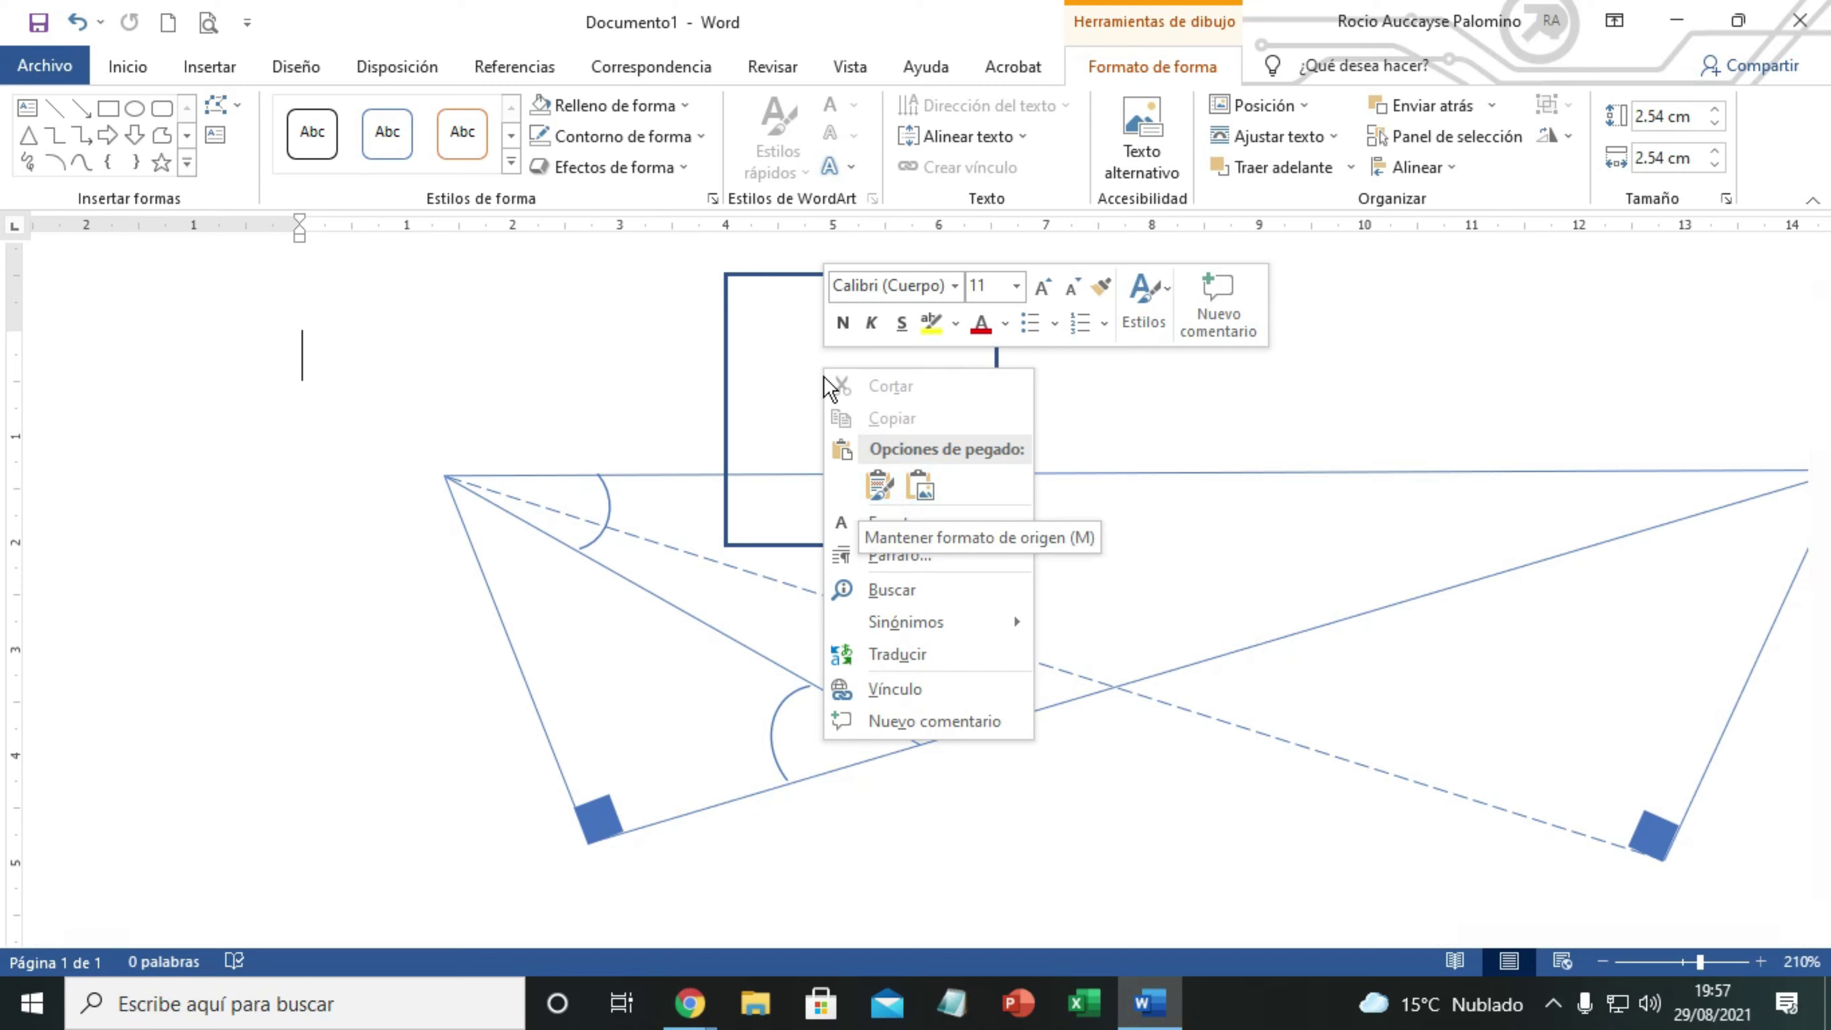
click(783, 368)
click(726, 360)
right_click(726, 360)
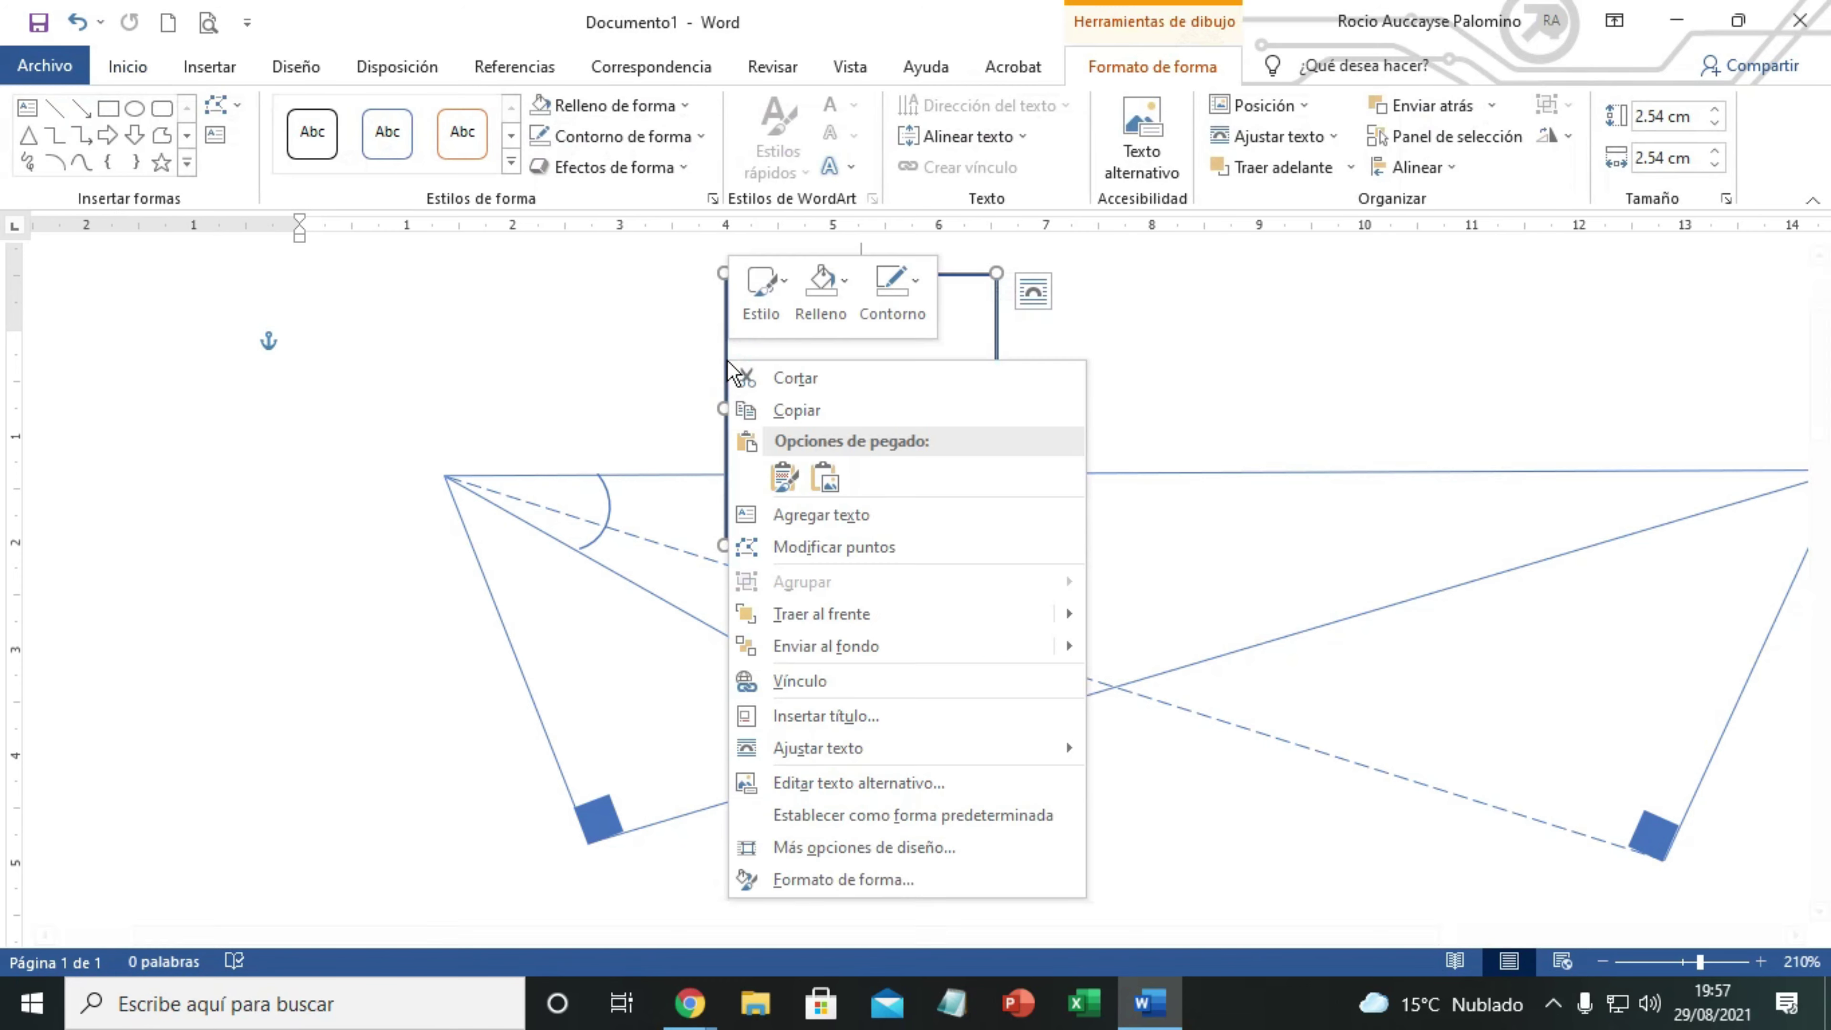
click(798, 521)
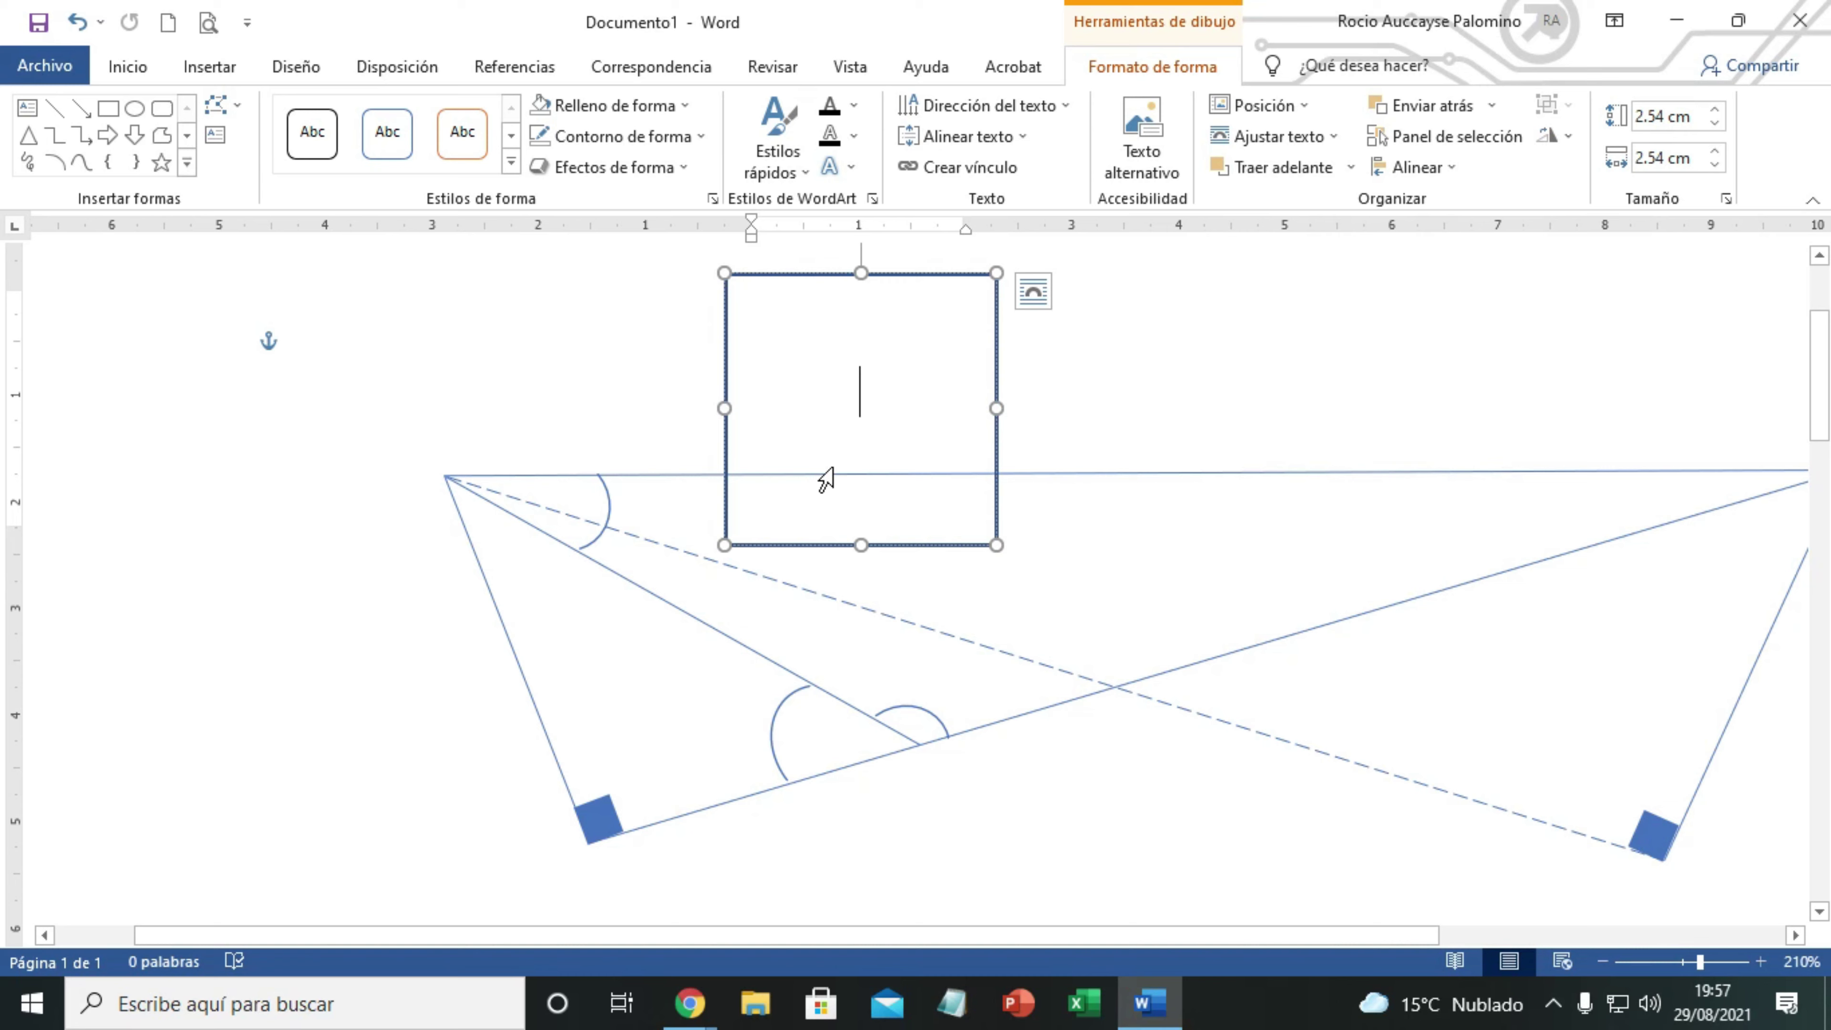
text(A)
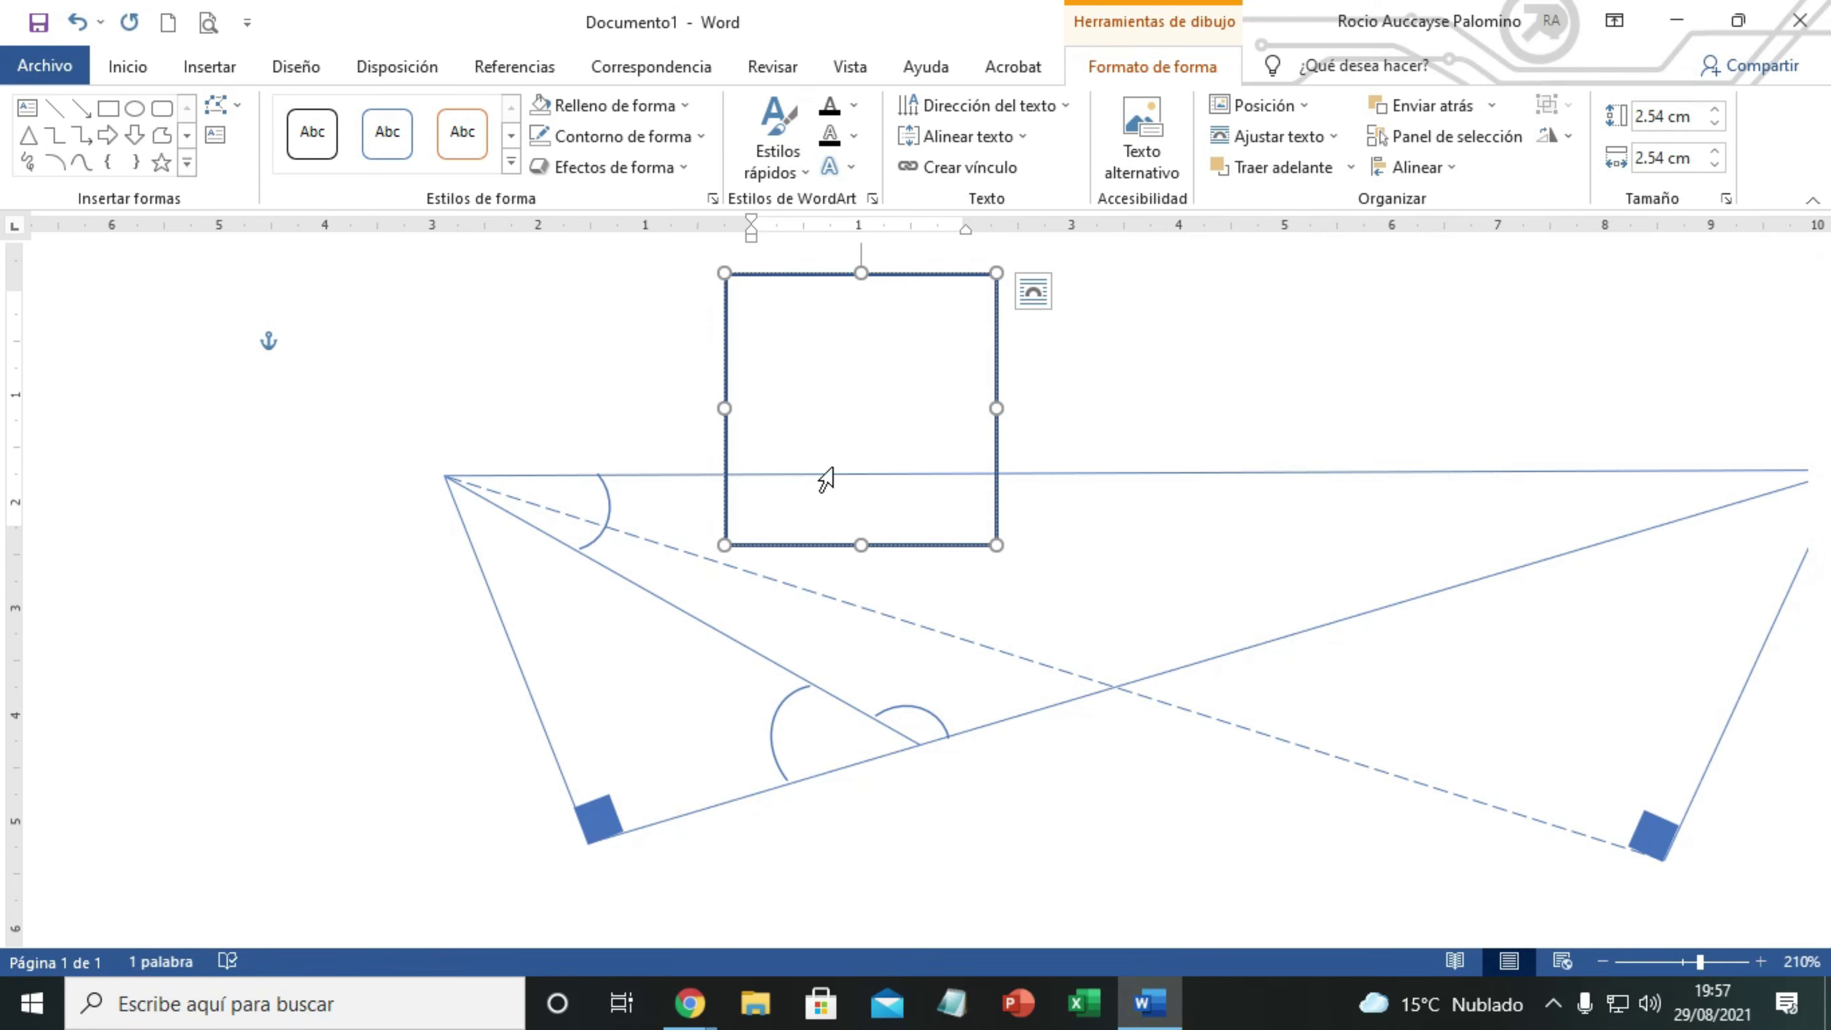
Format the A as bold black Comic Sans MS and delete the stray extra letter.
double_click(862, 400)
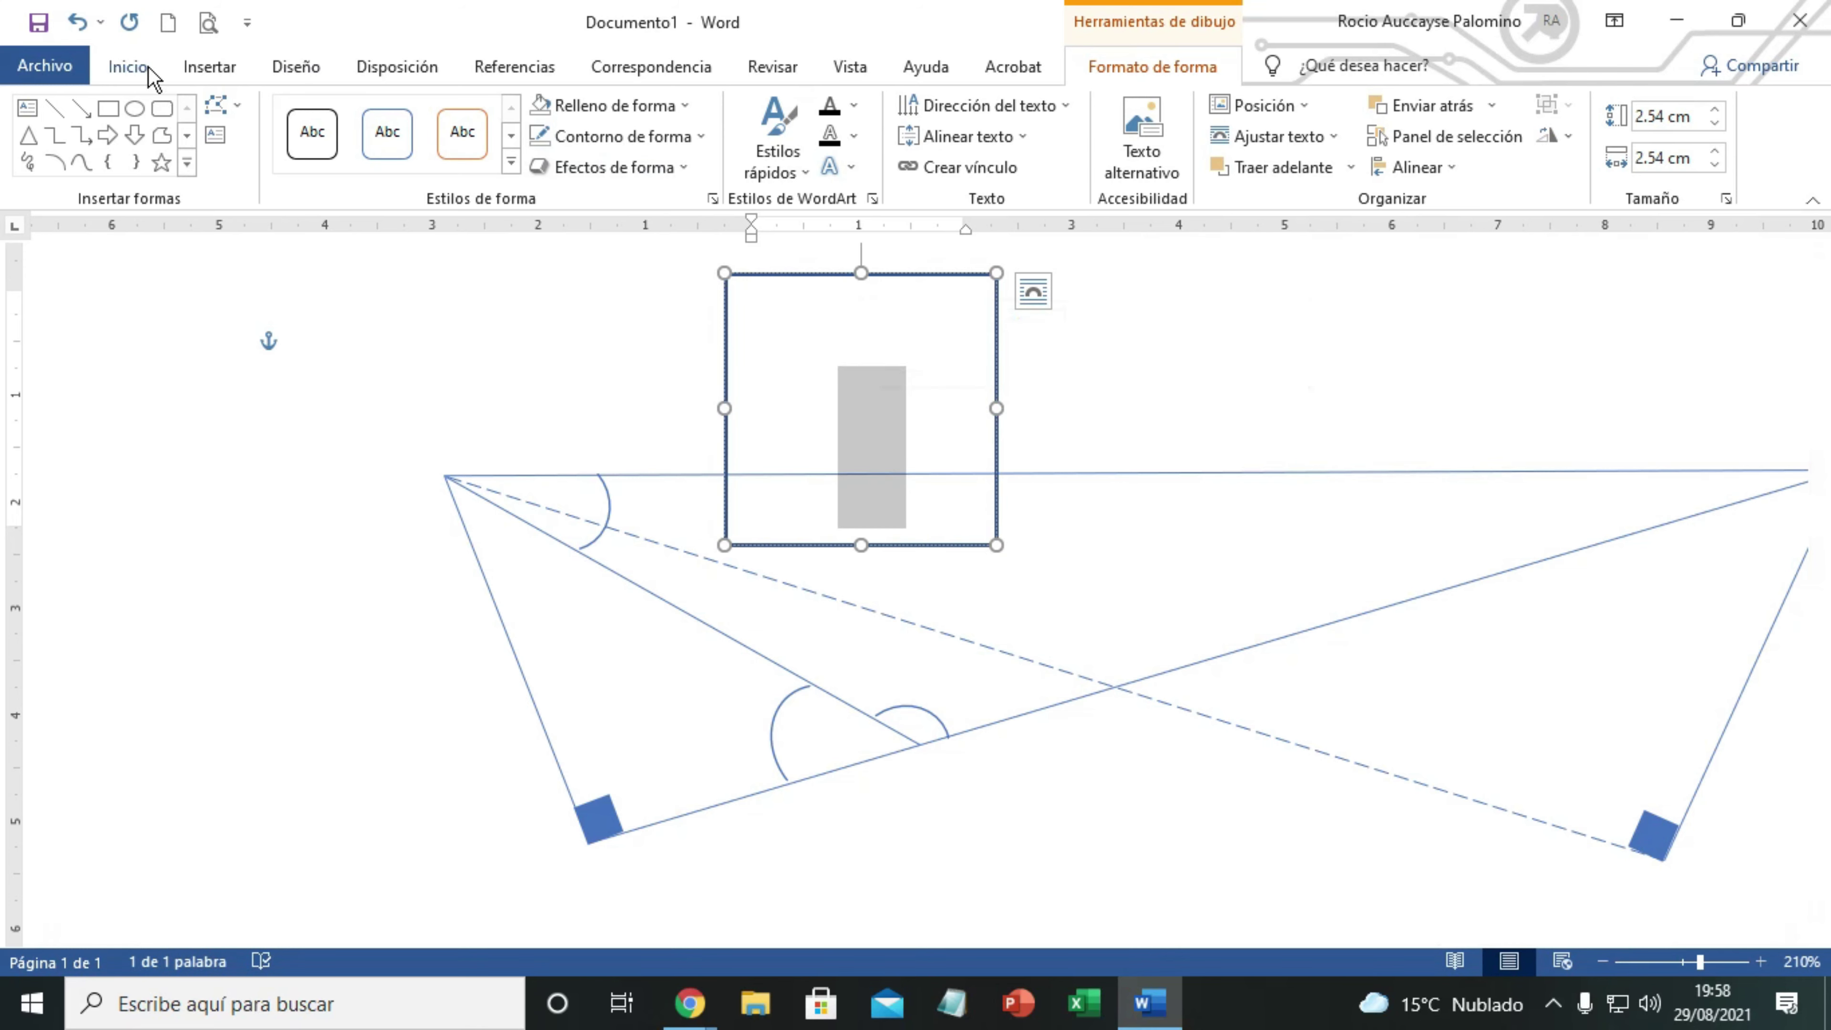
click(128, 67)
click(496, 156)
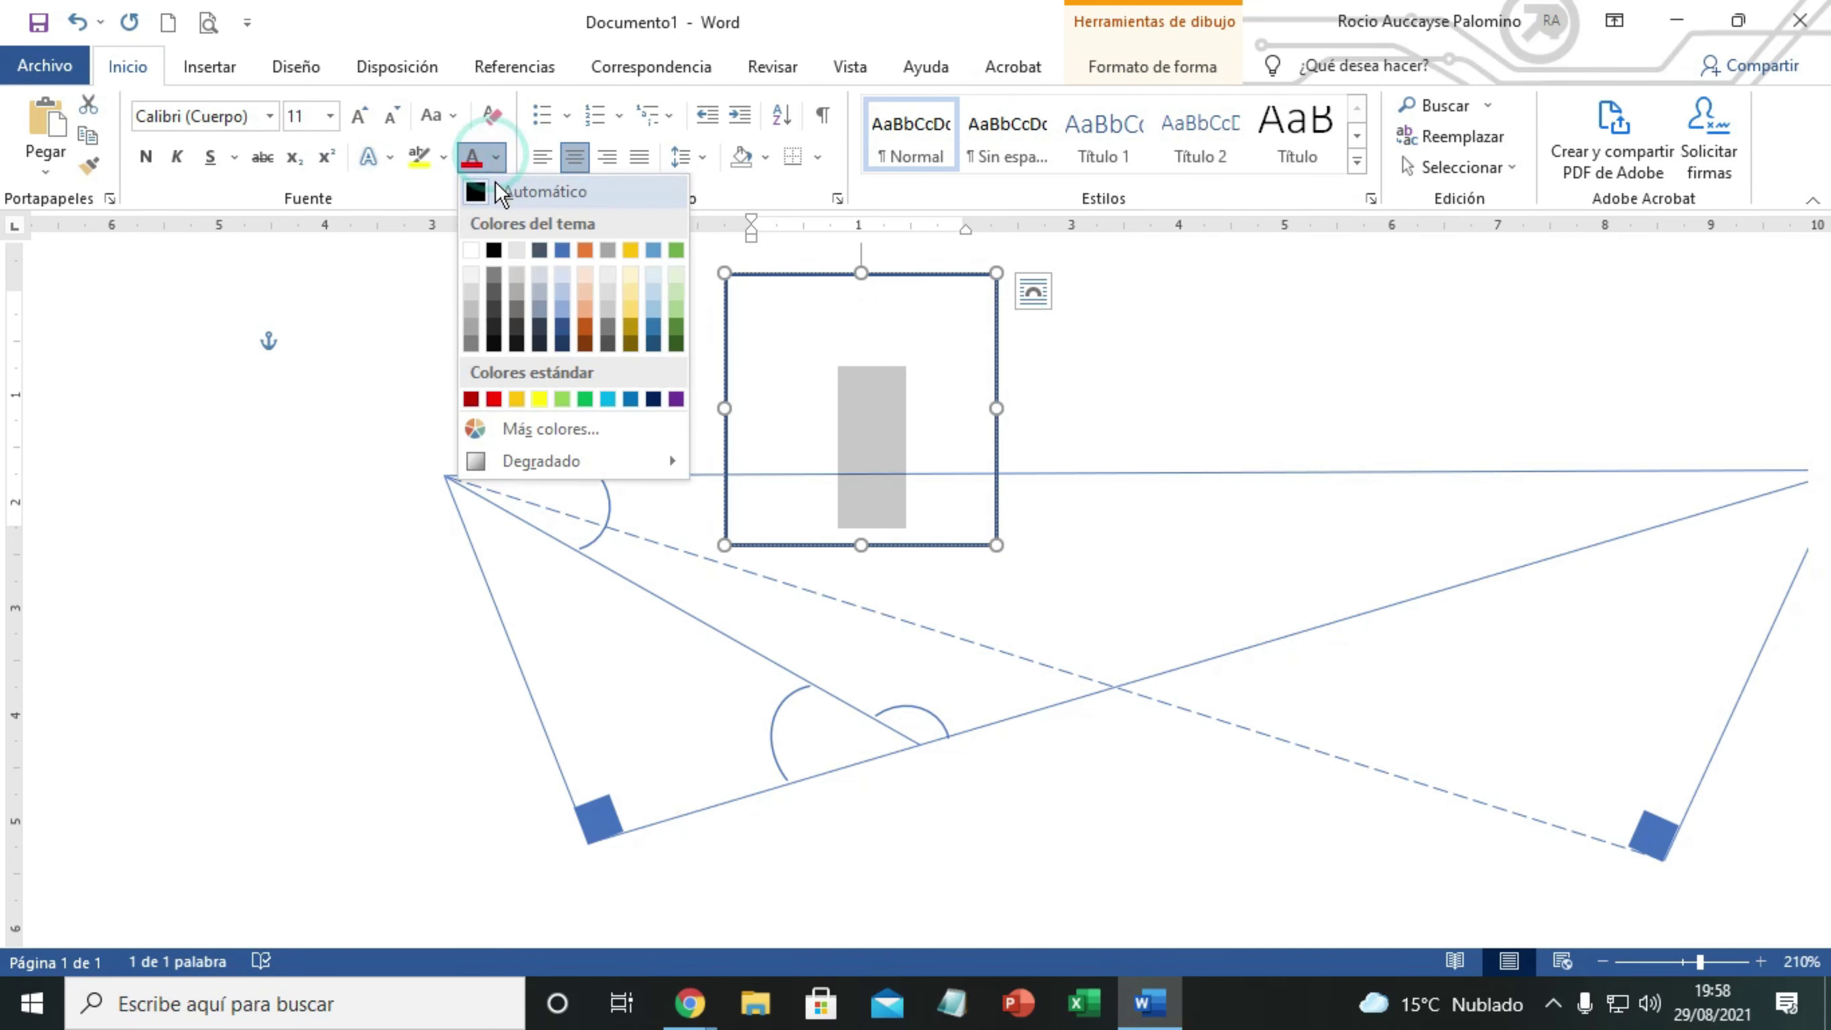
click(494, 250)
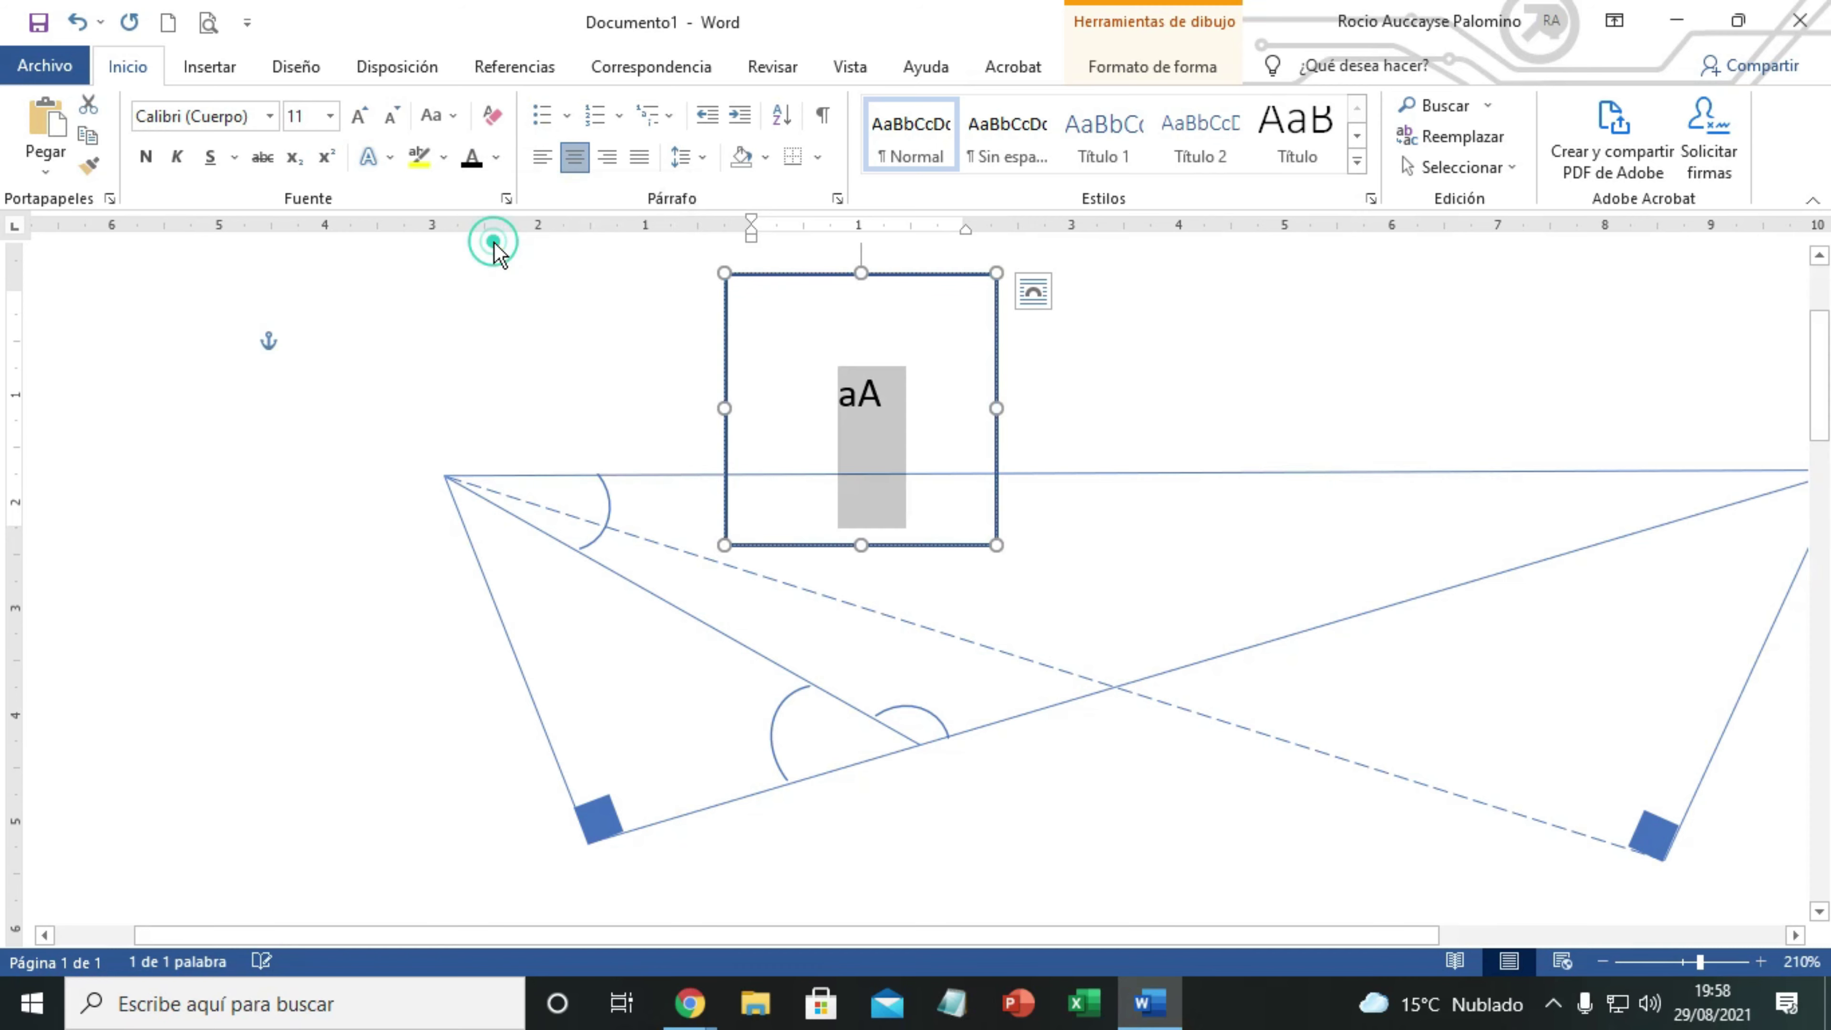
click(148, 157)
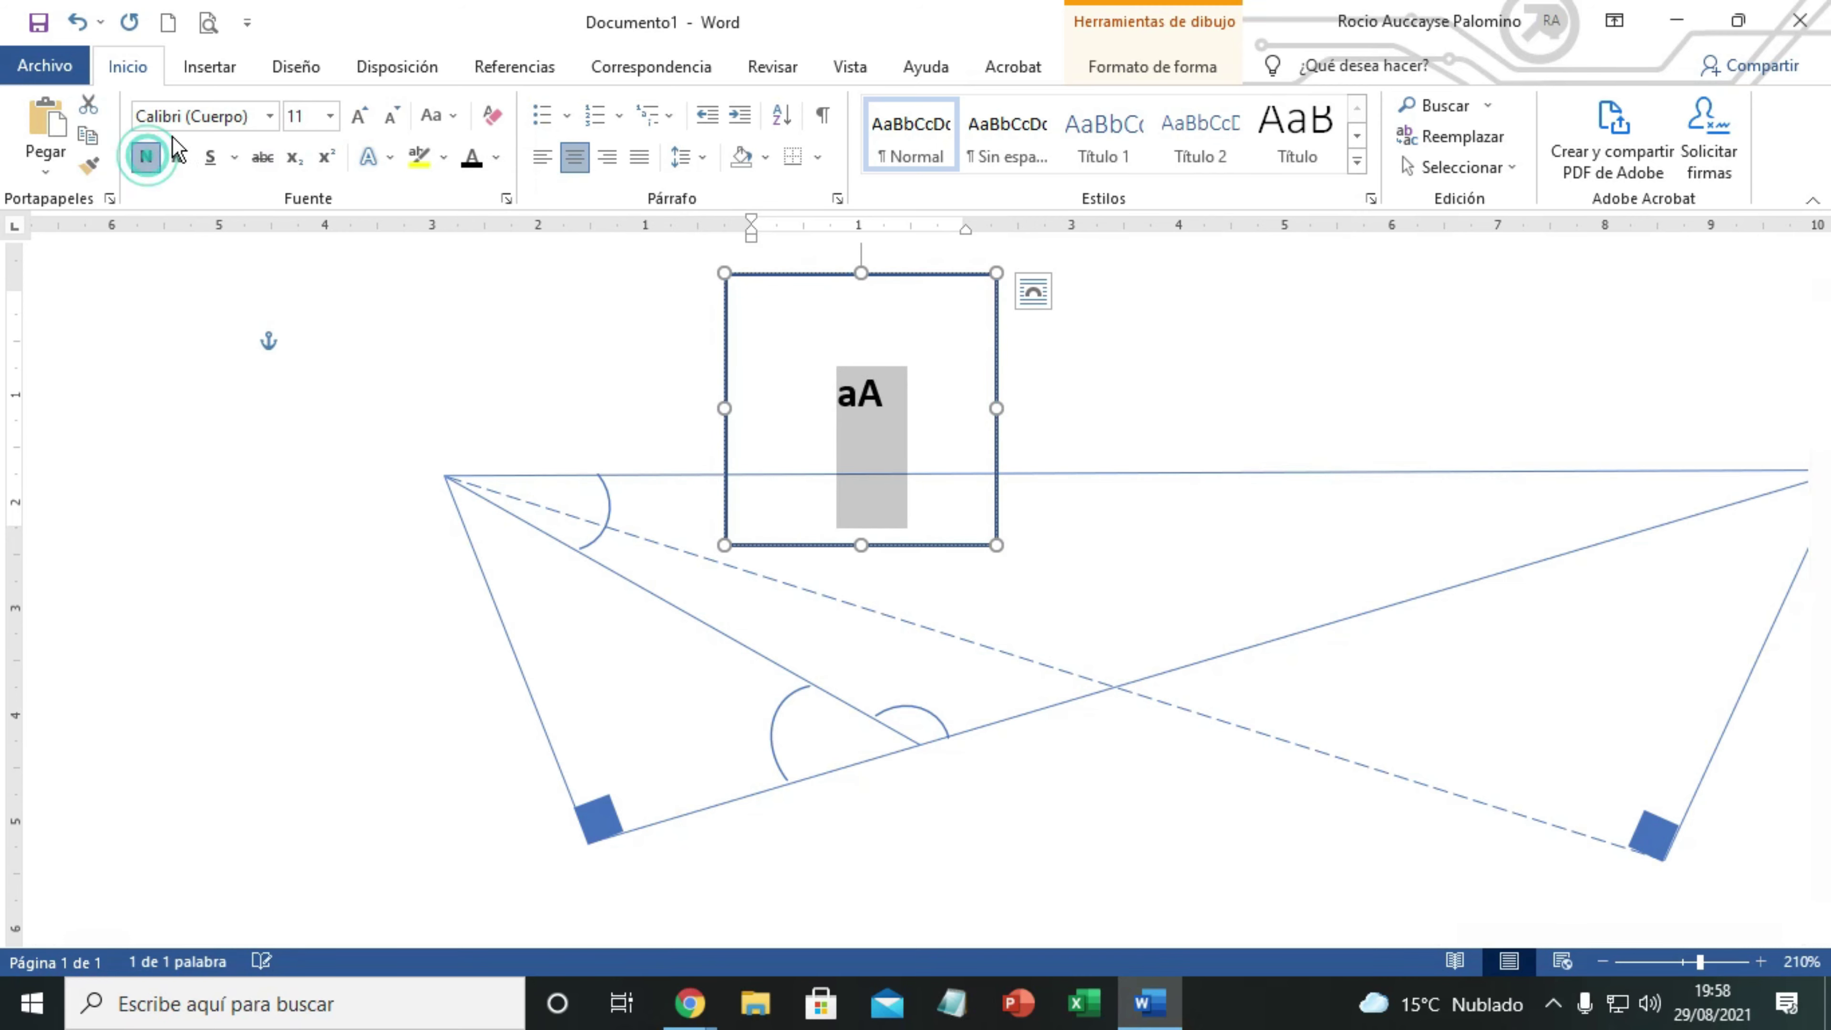
click(178, 116)
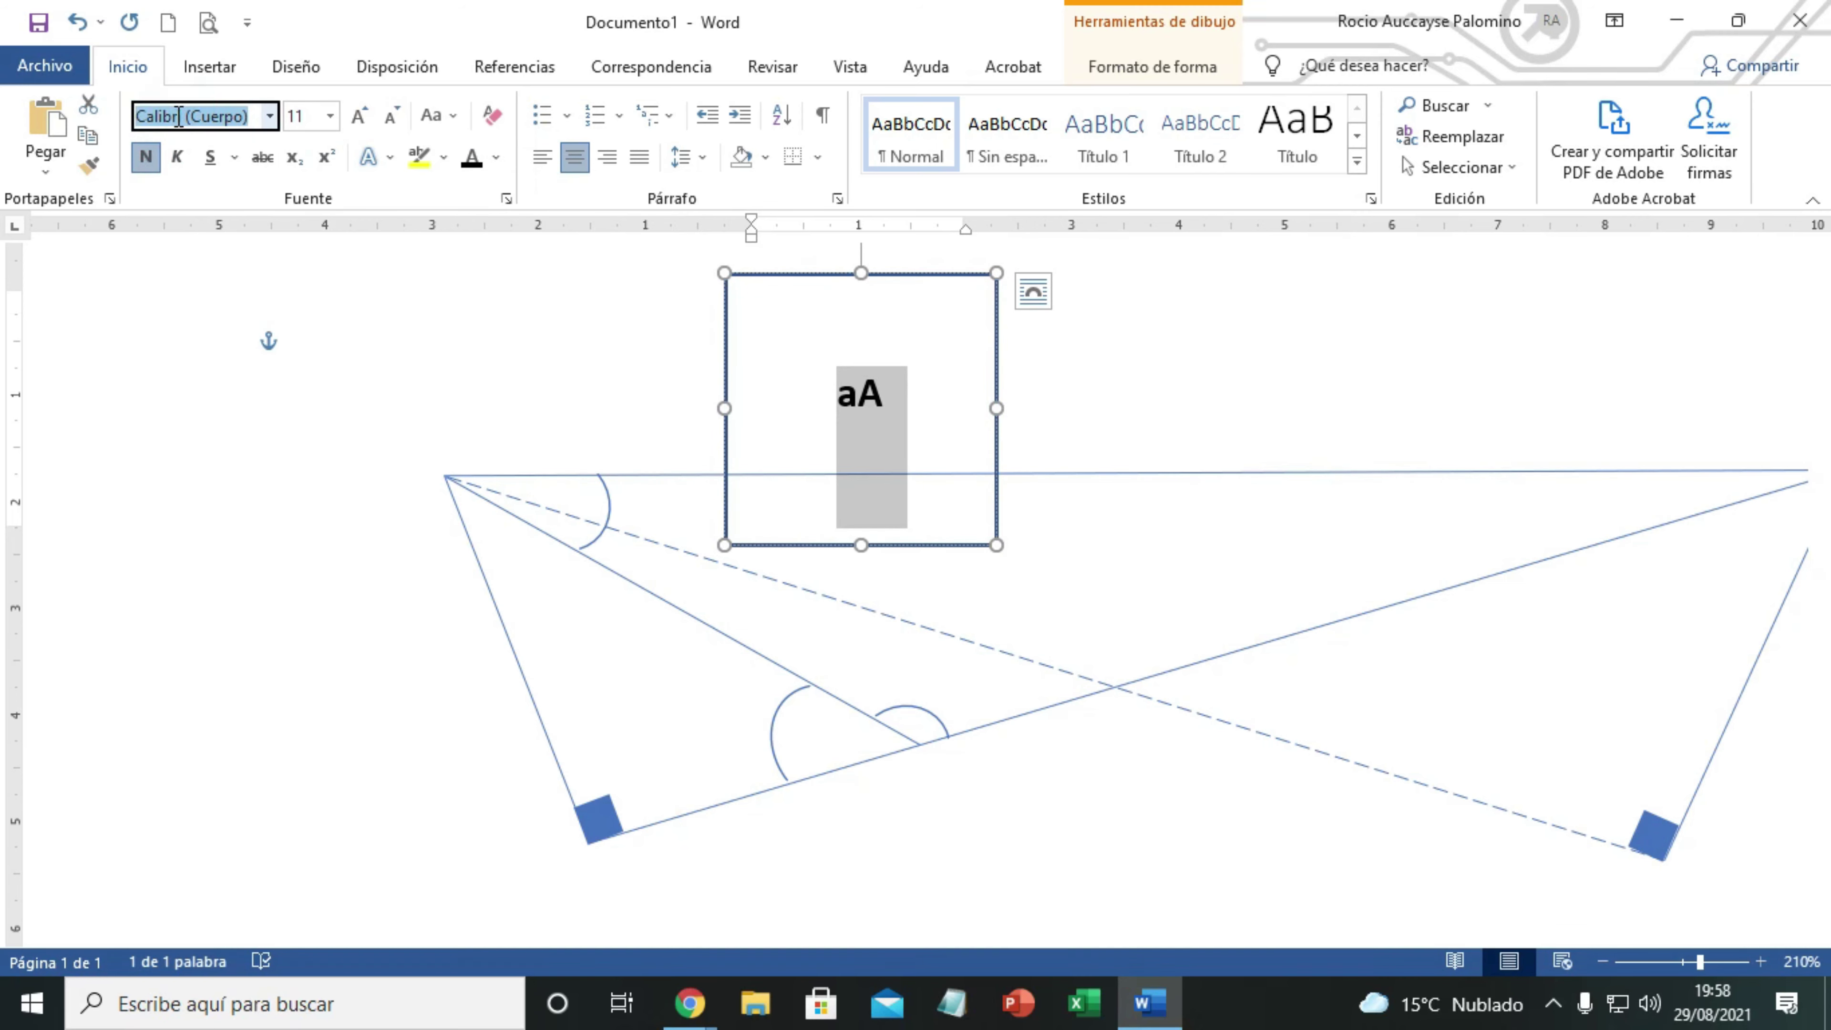
text(Comic Sans MS)
key(Return)
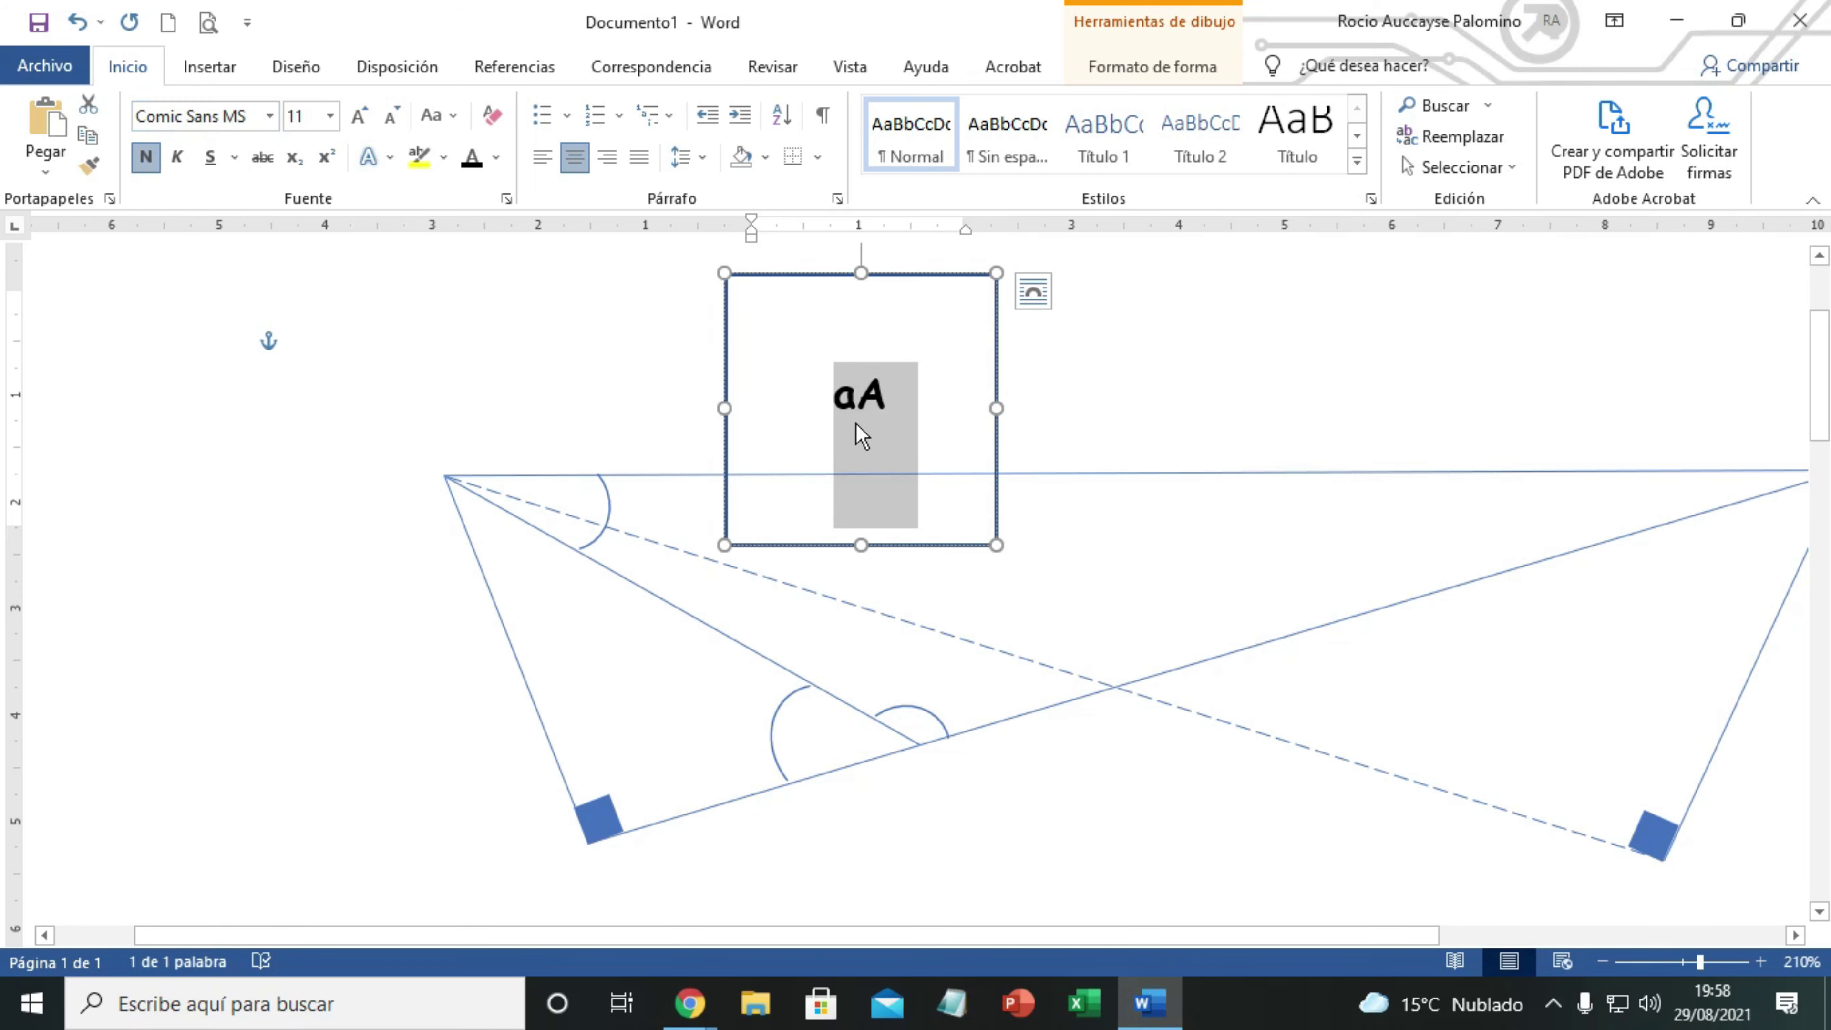
click(856, 402)
key(BackSpace)
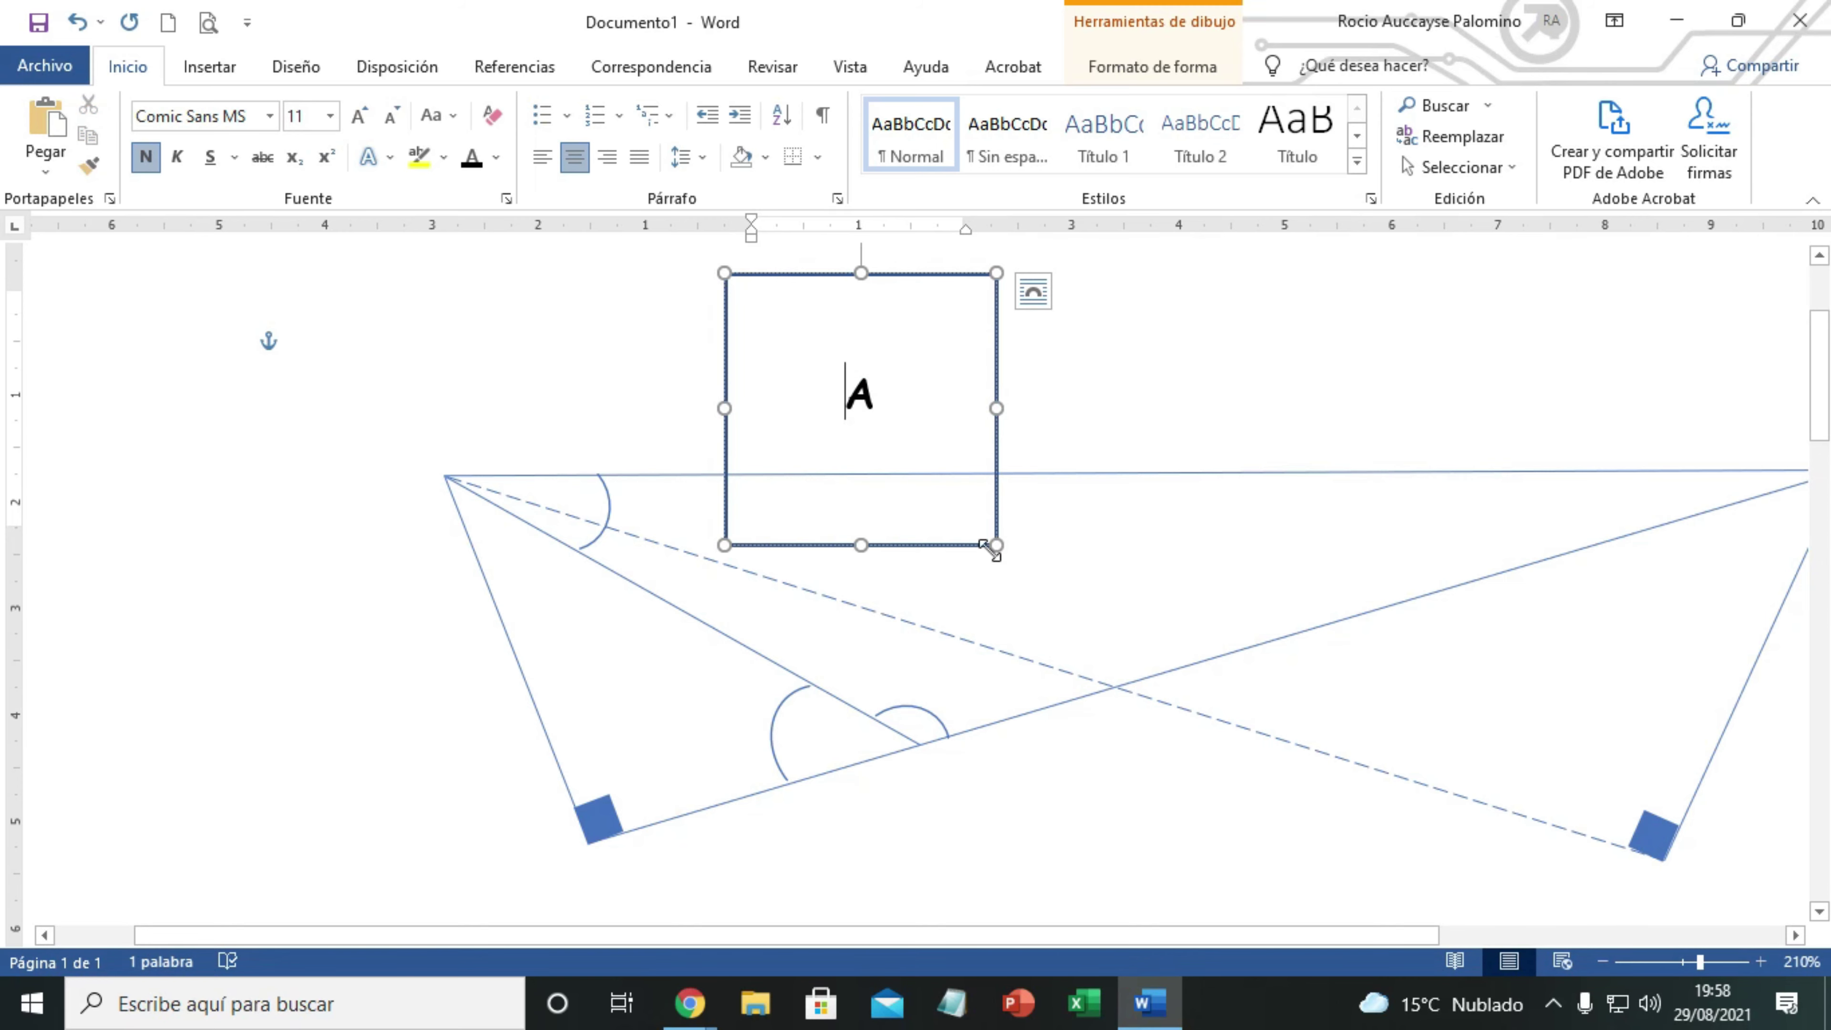
Remove the A box's outline and shrink the box to fit the letter.
drag(965, 522, 859, 435)
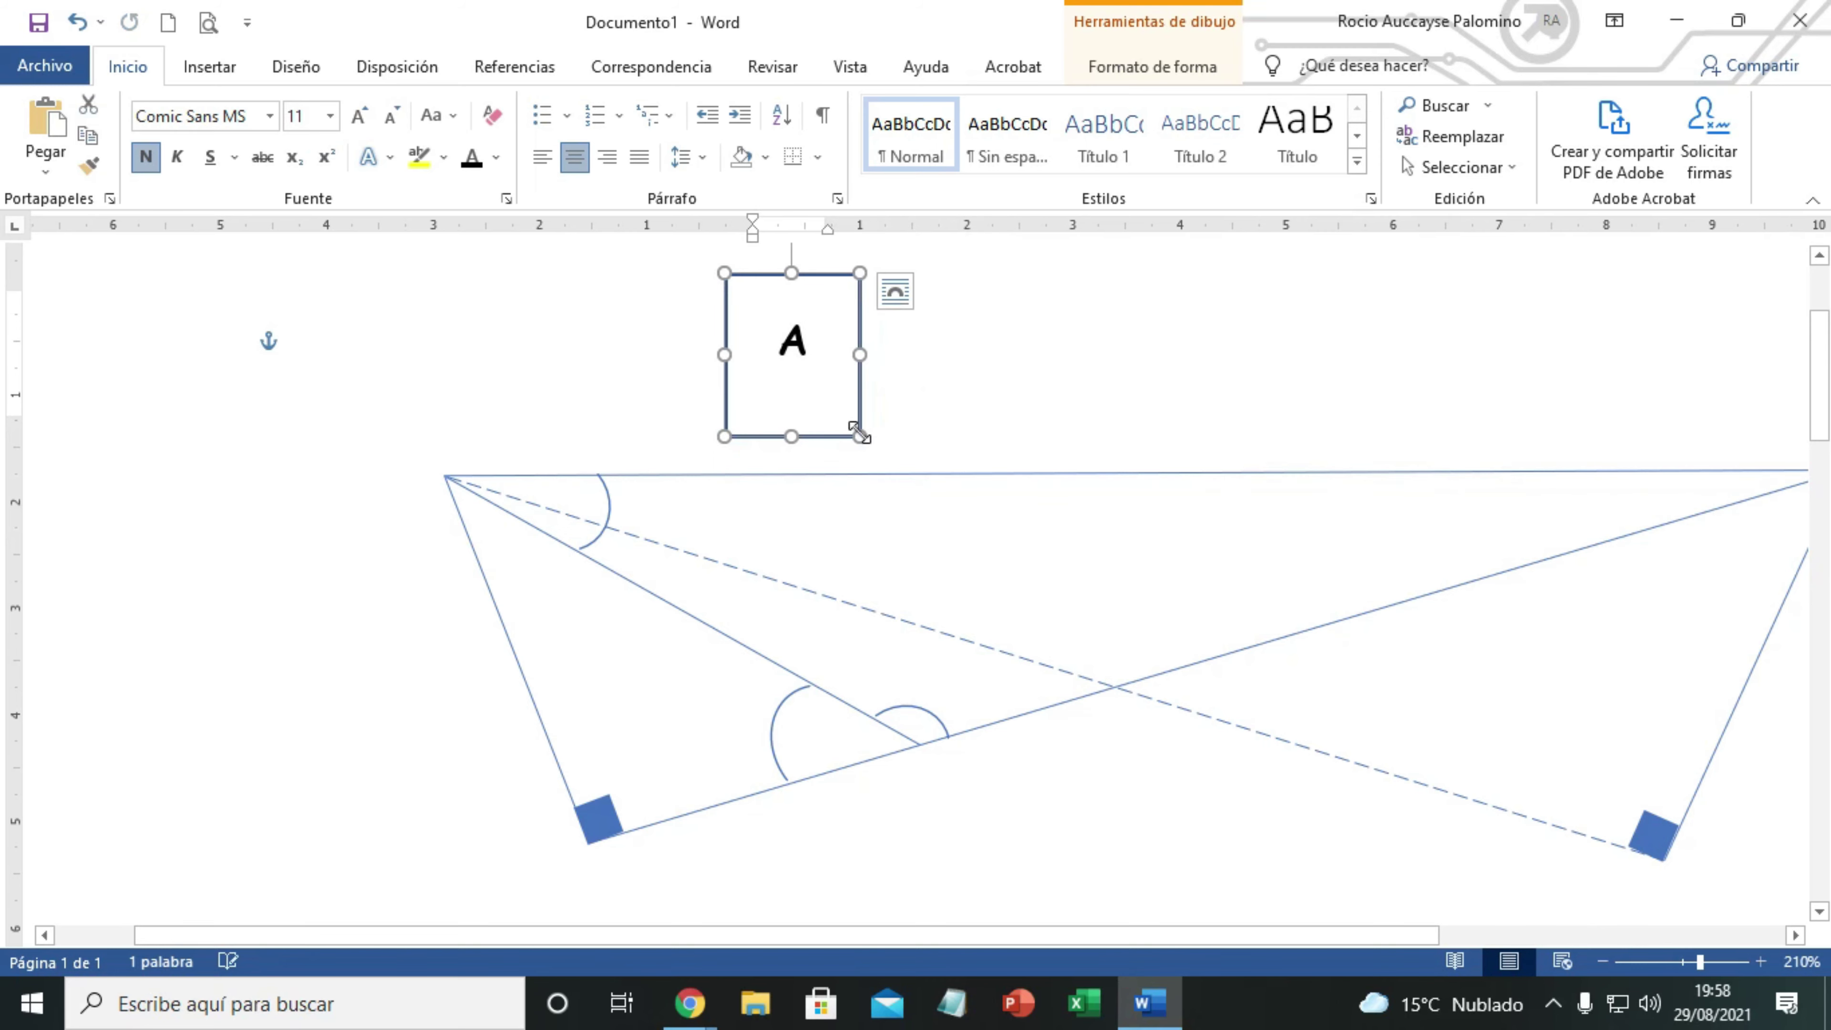
click(1151, 66)
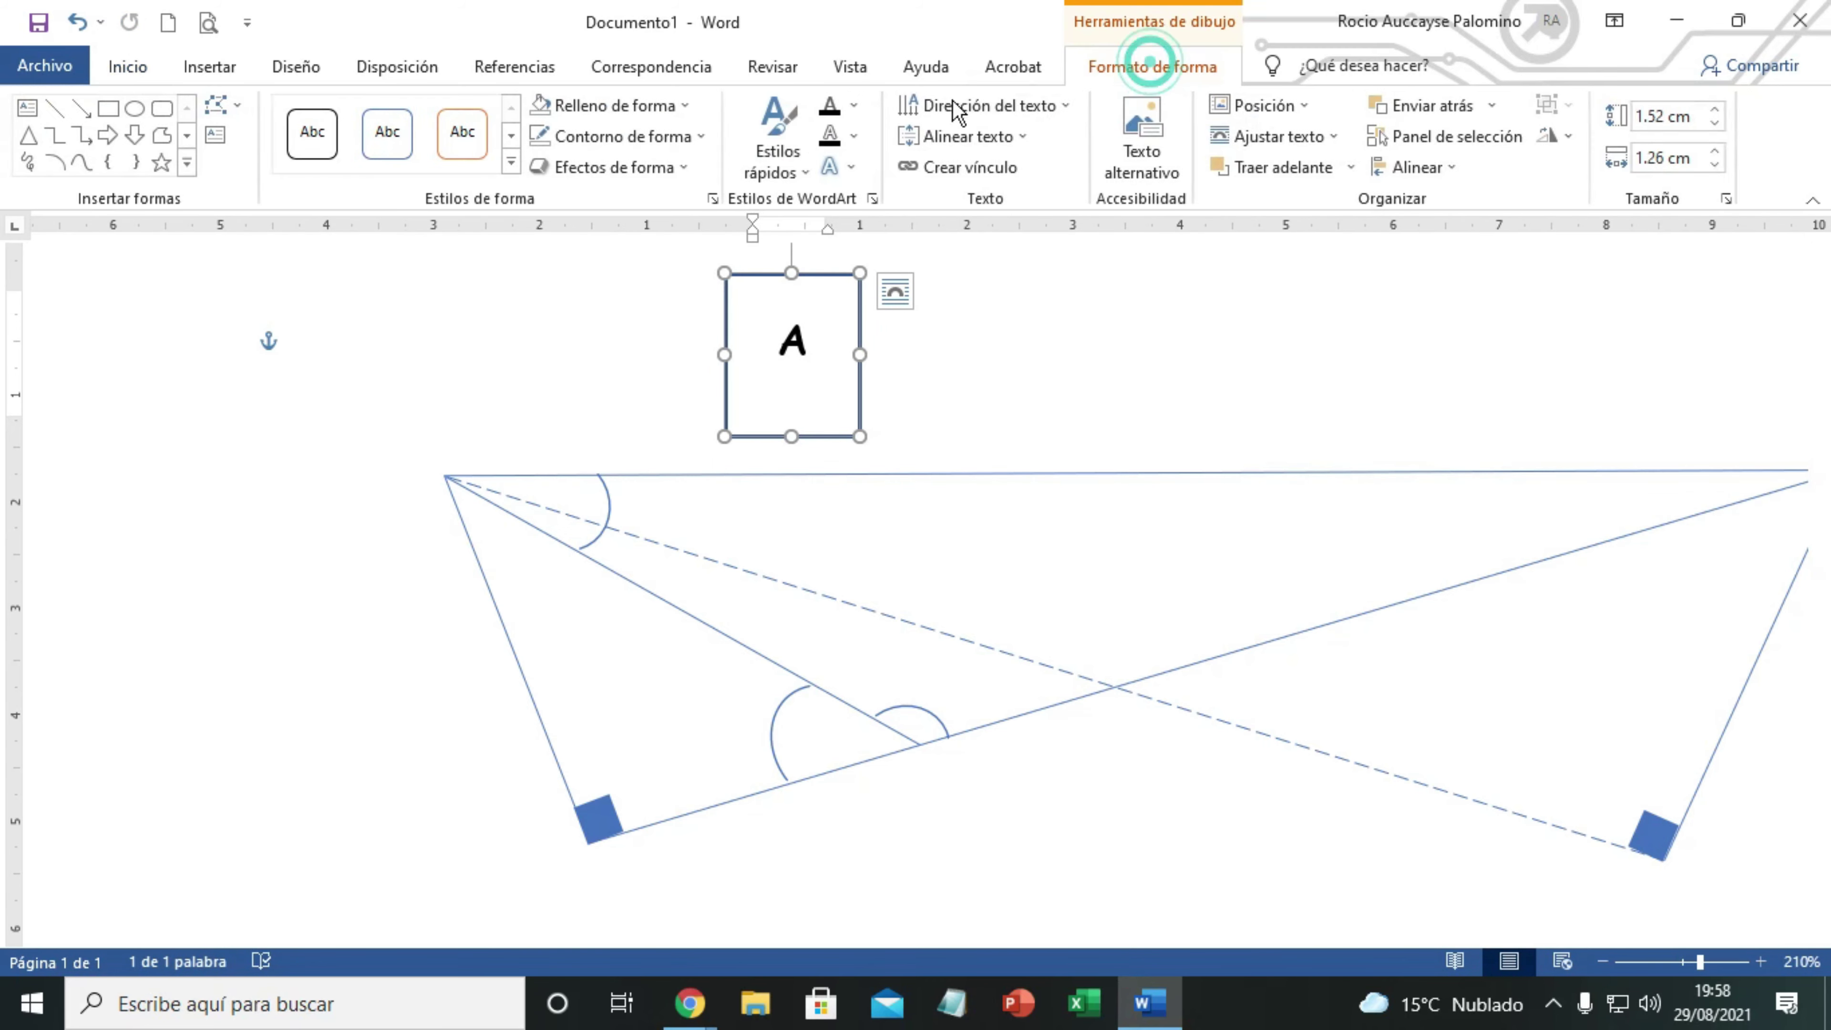
click(627, 137)
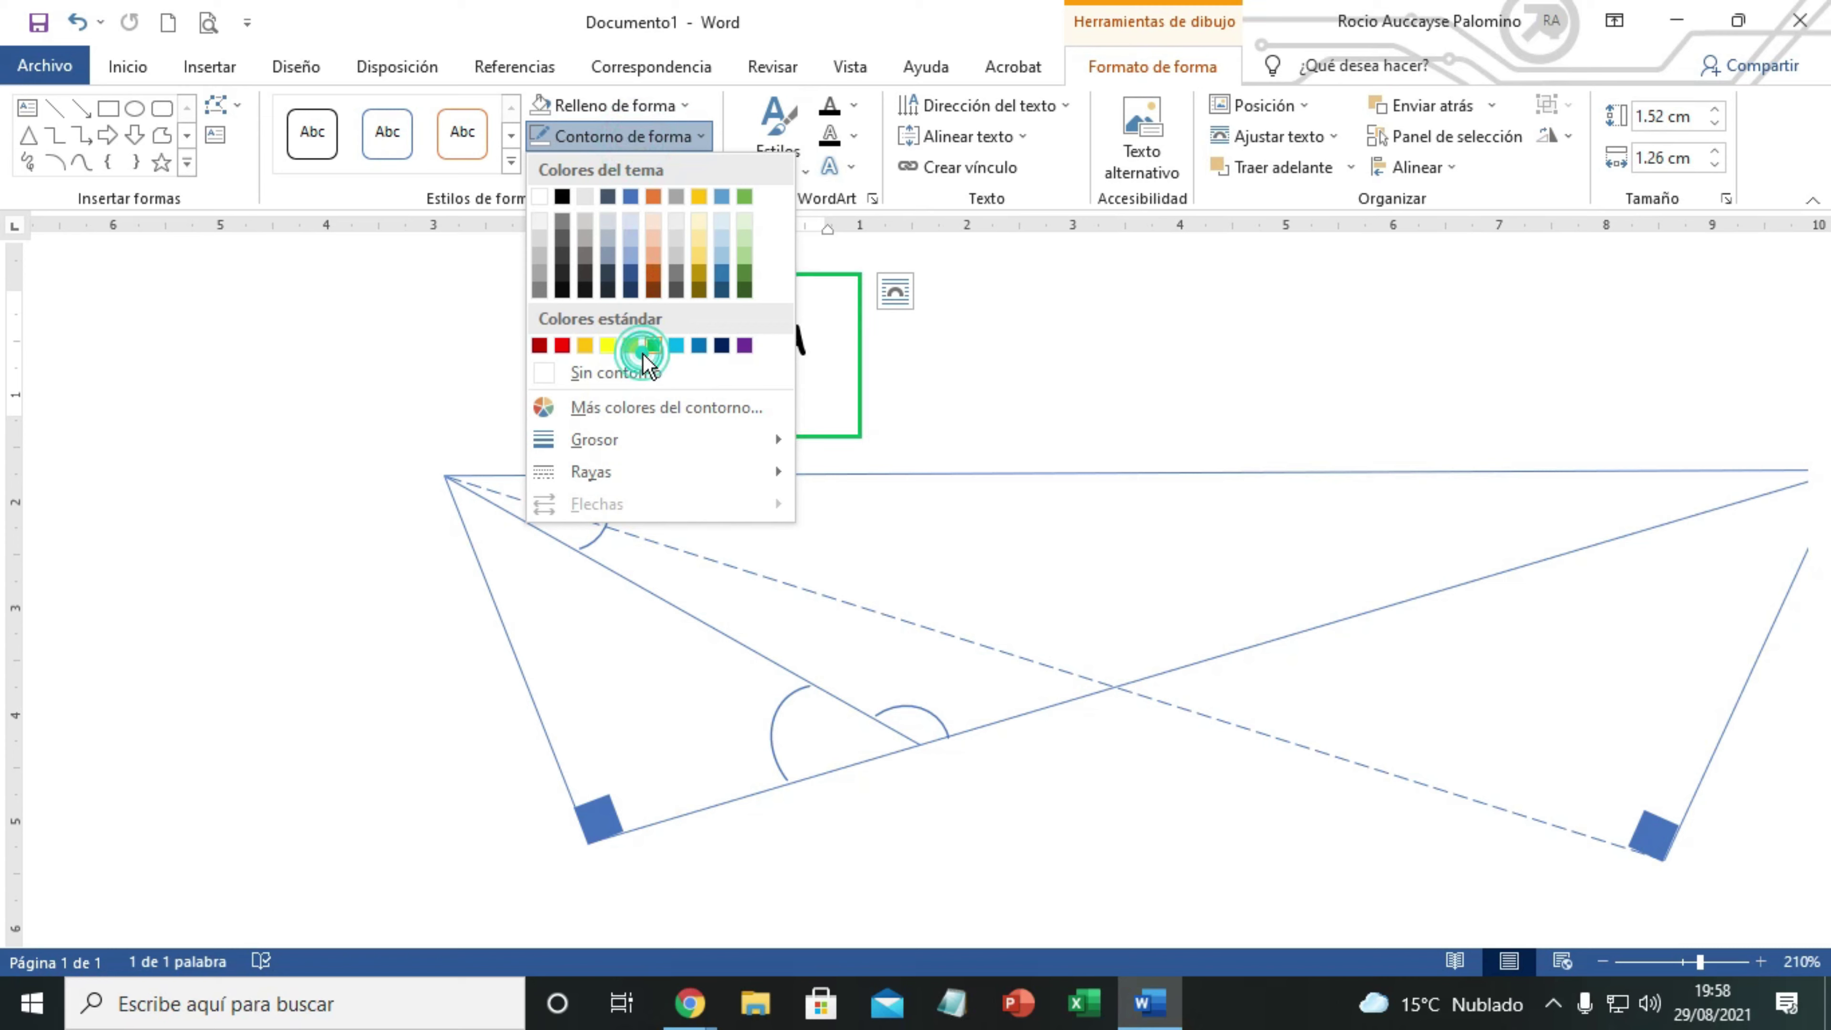
click(631, 374)
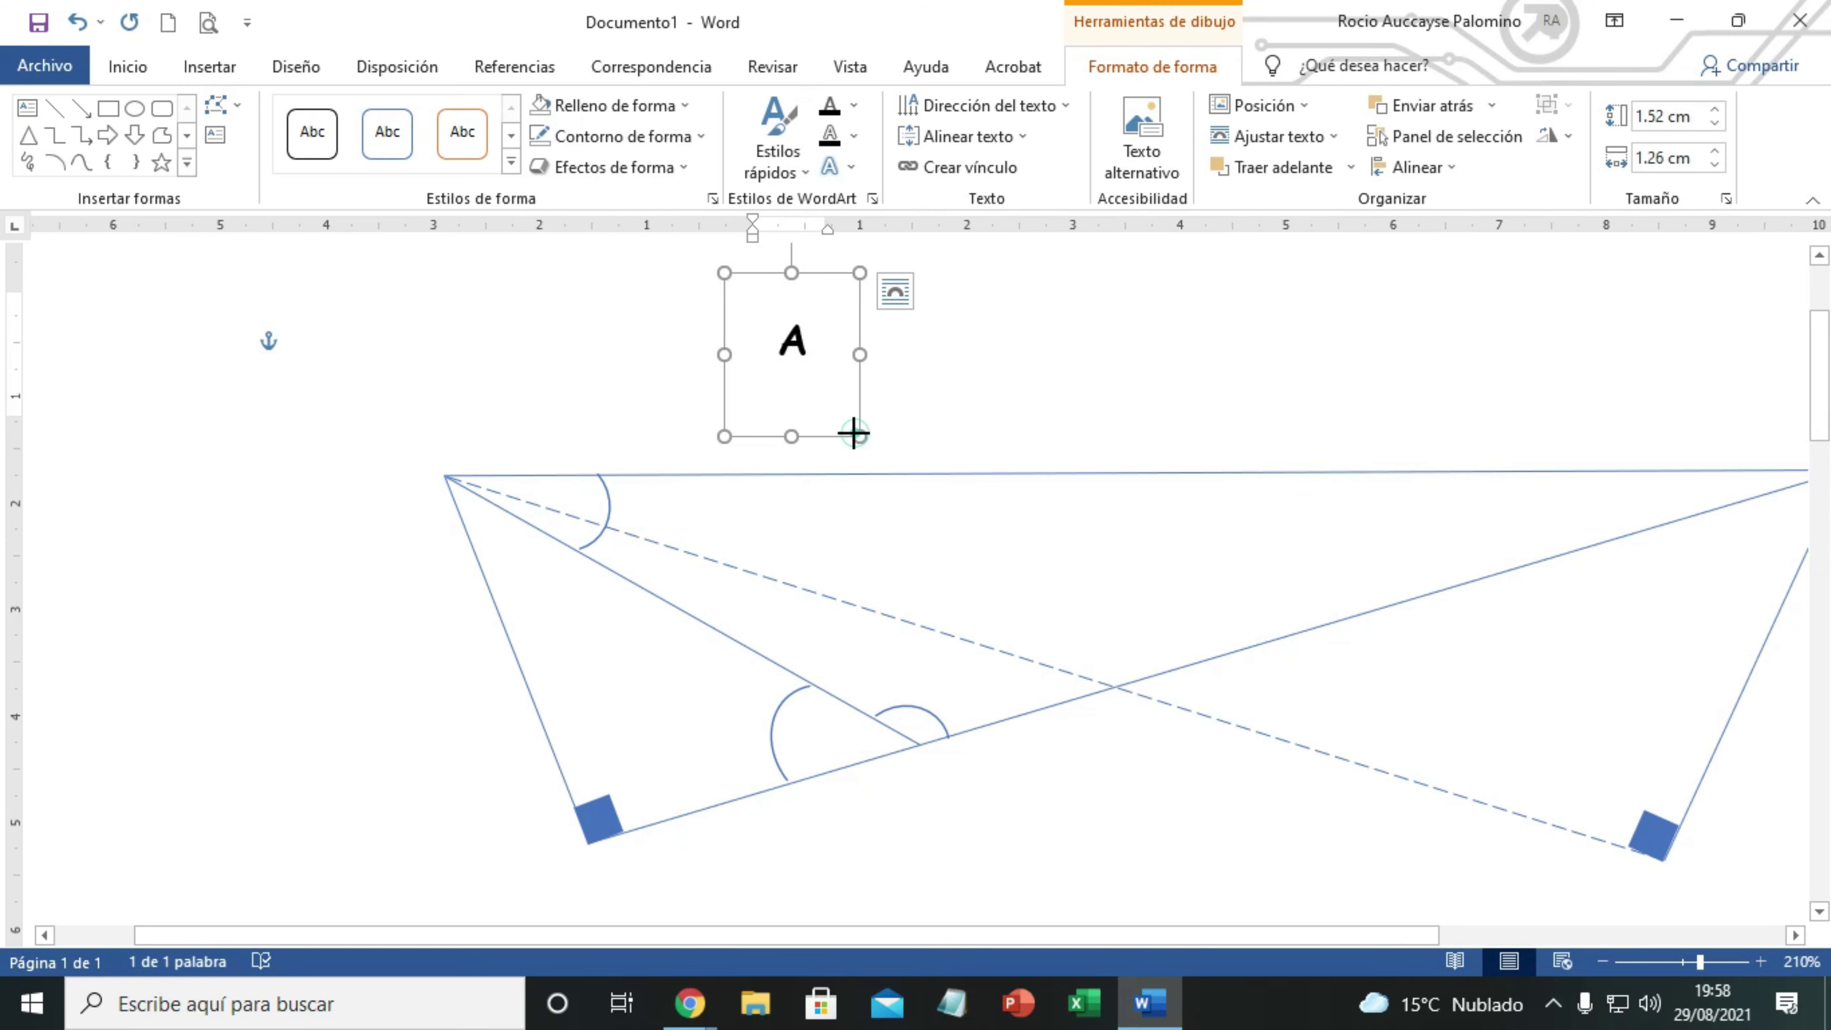
drag(854, 434, 784, 350)
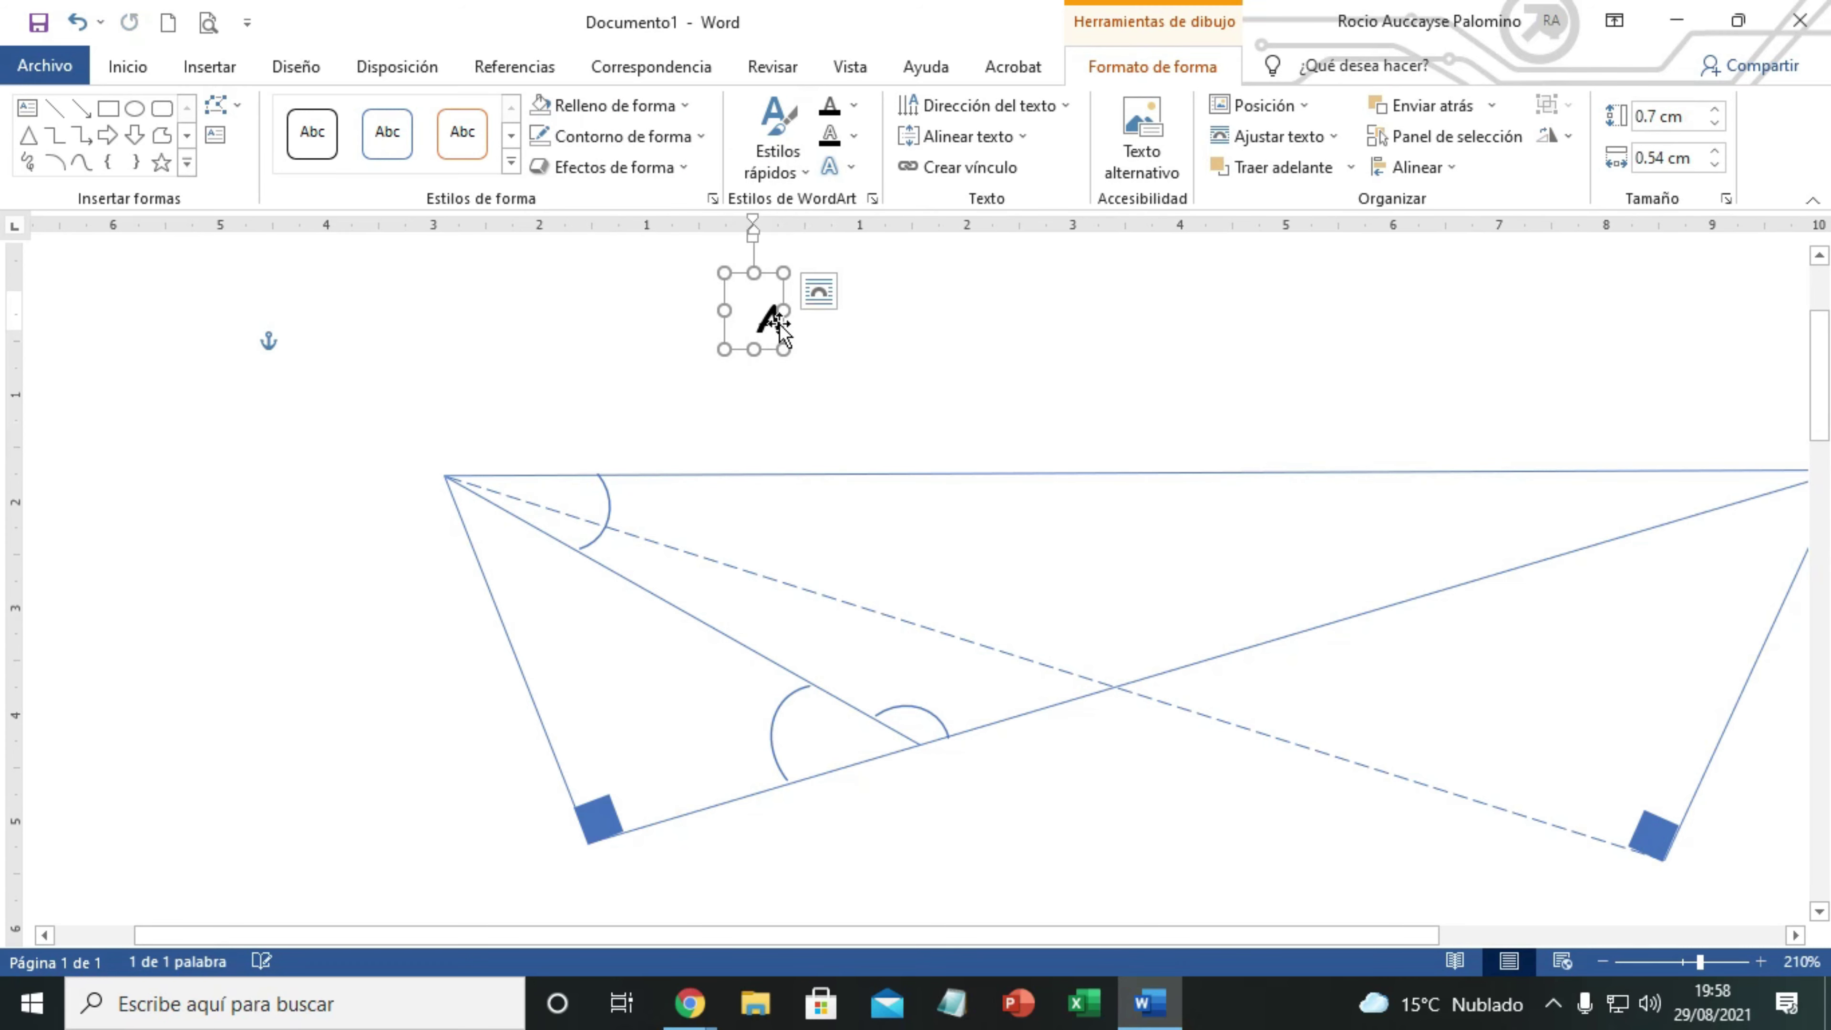
Position the A label right beside the quadrilateral's top-left vertex.
mouse_move(741, 277)
mouse_down()
mouse_move(377, 404)
mouse_move(395, 414)
mouse_up()
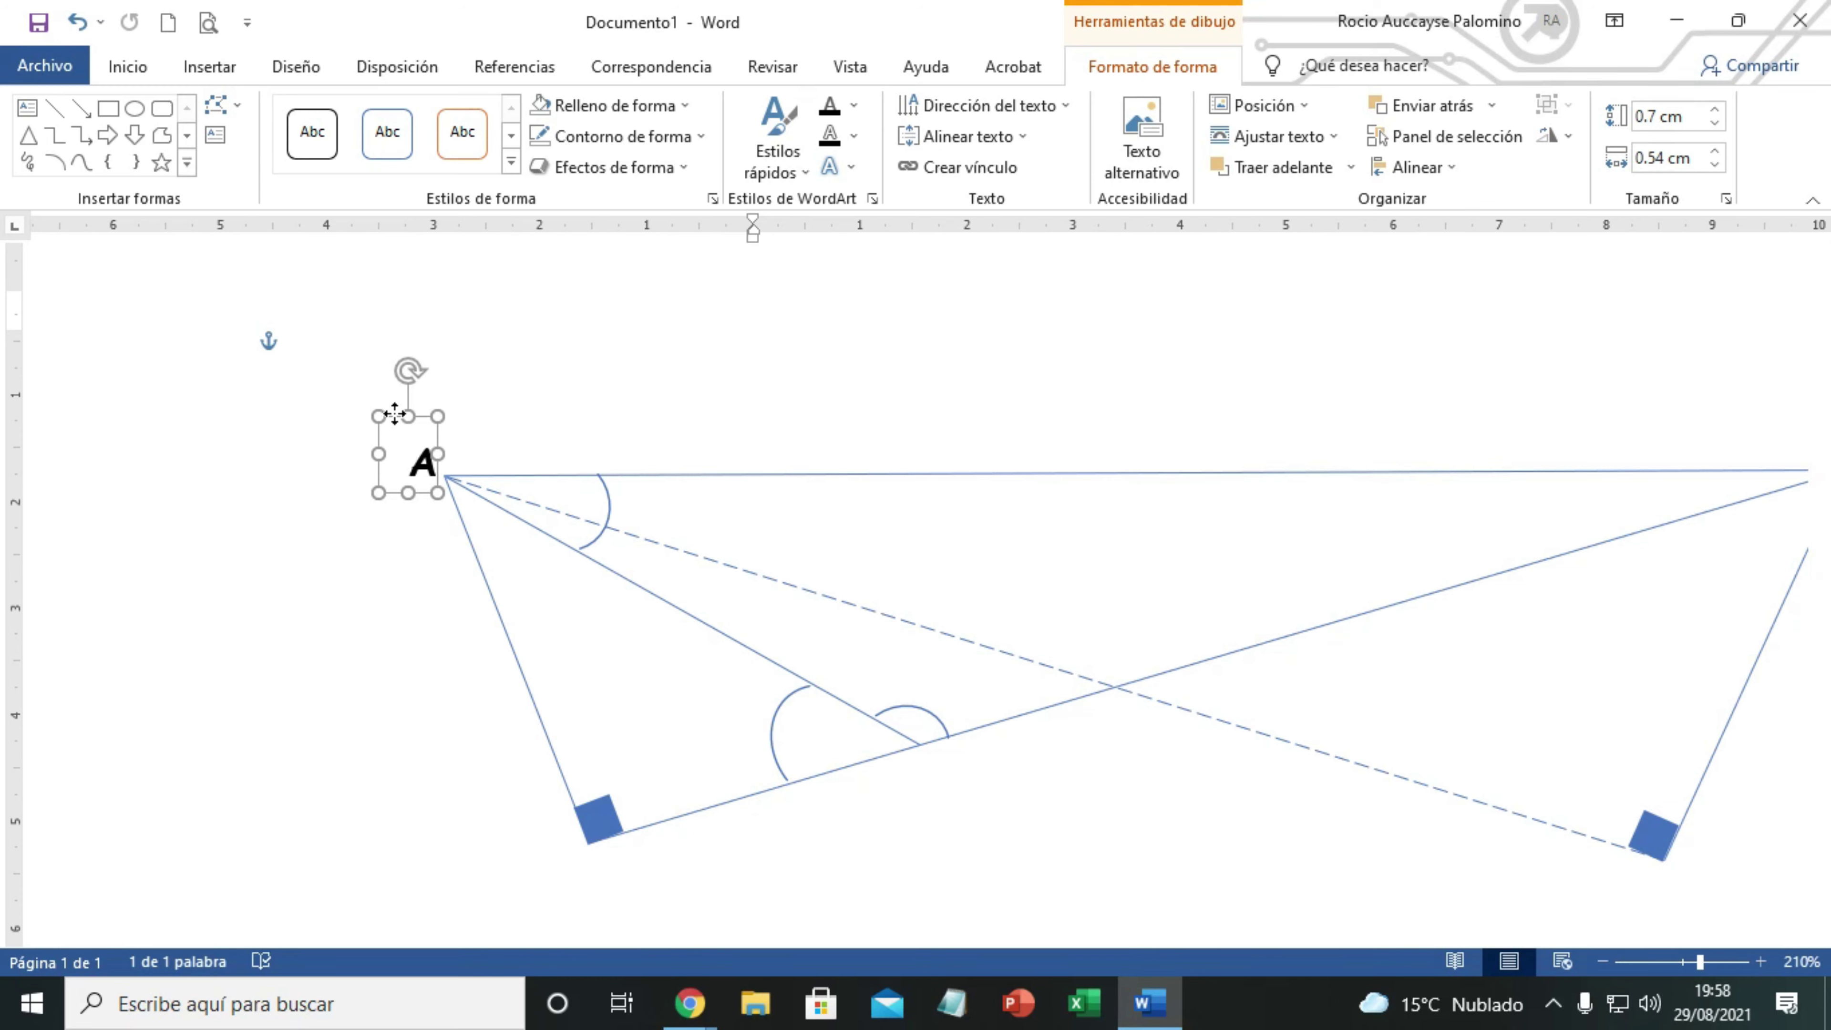
drag(394, 414, 392, 415)
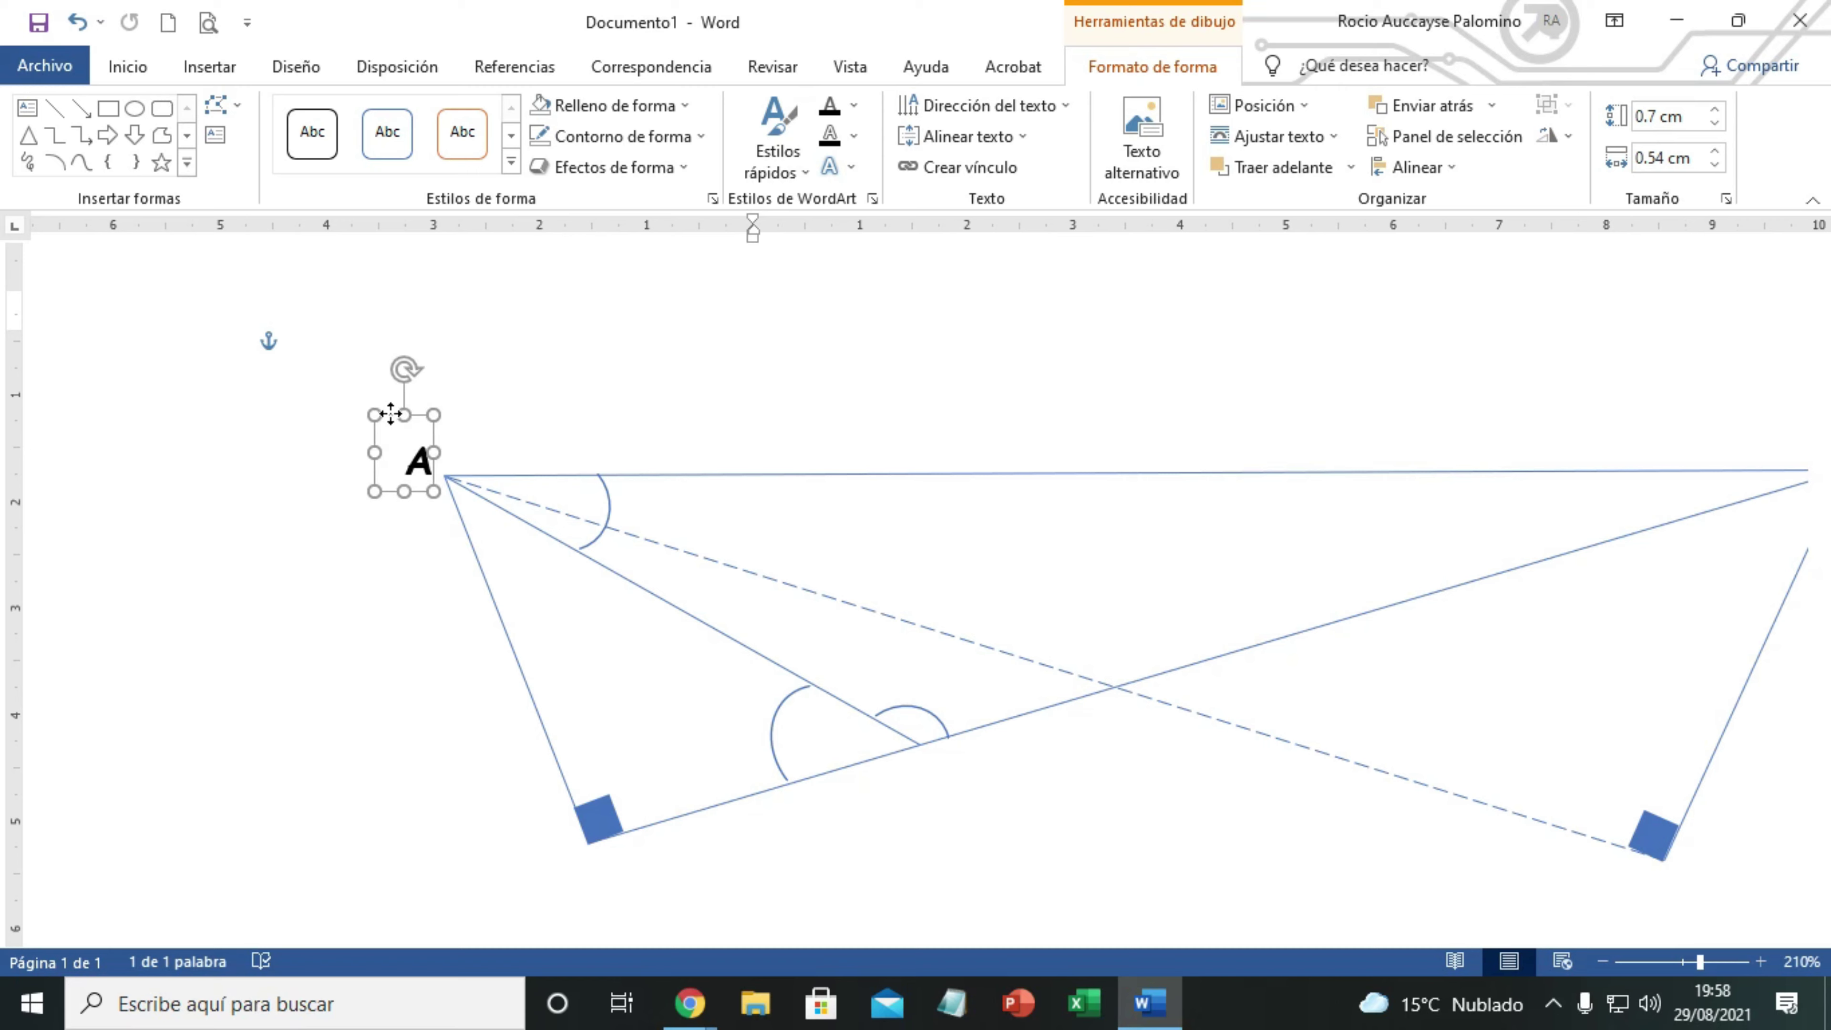
click(952, 834)
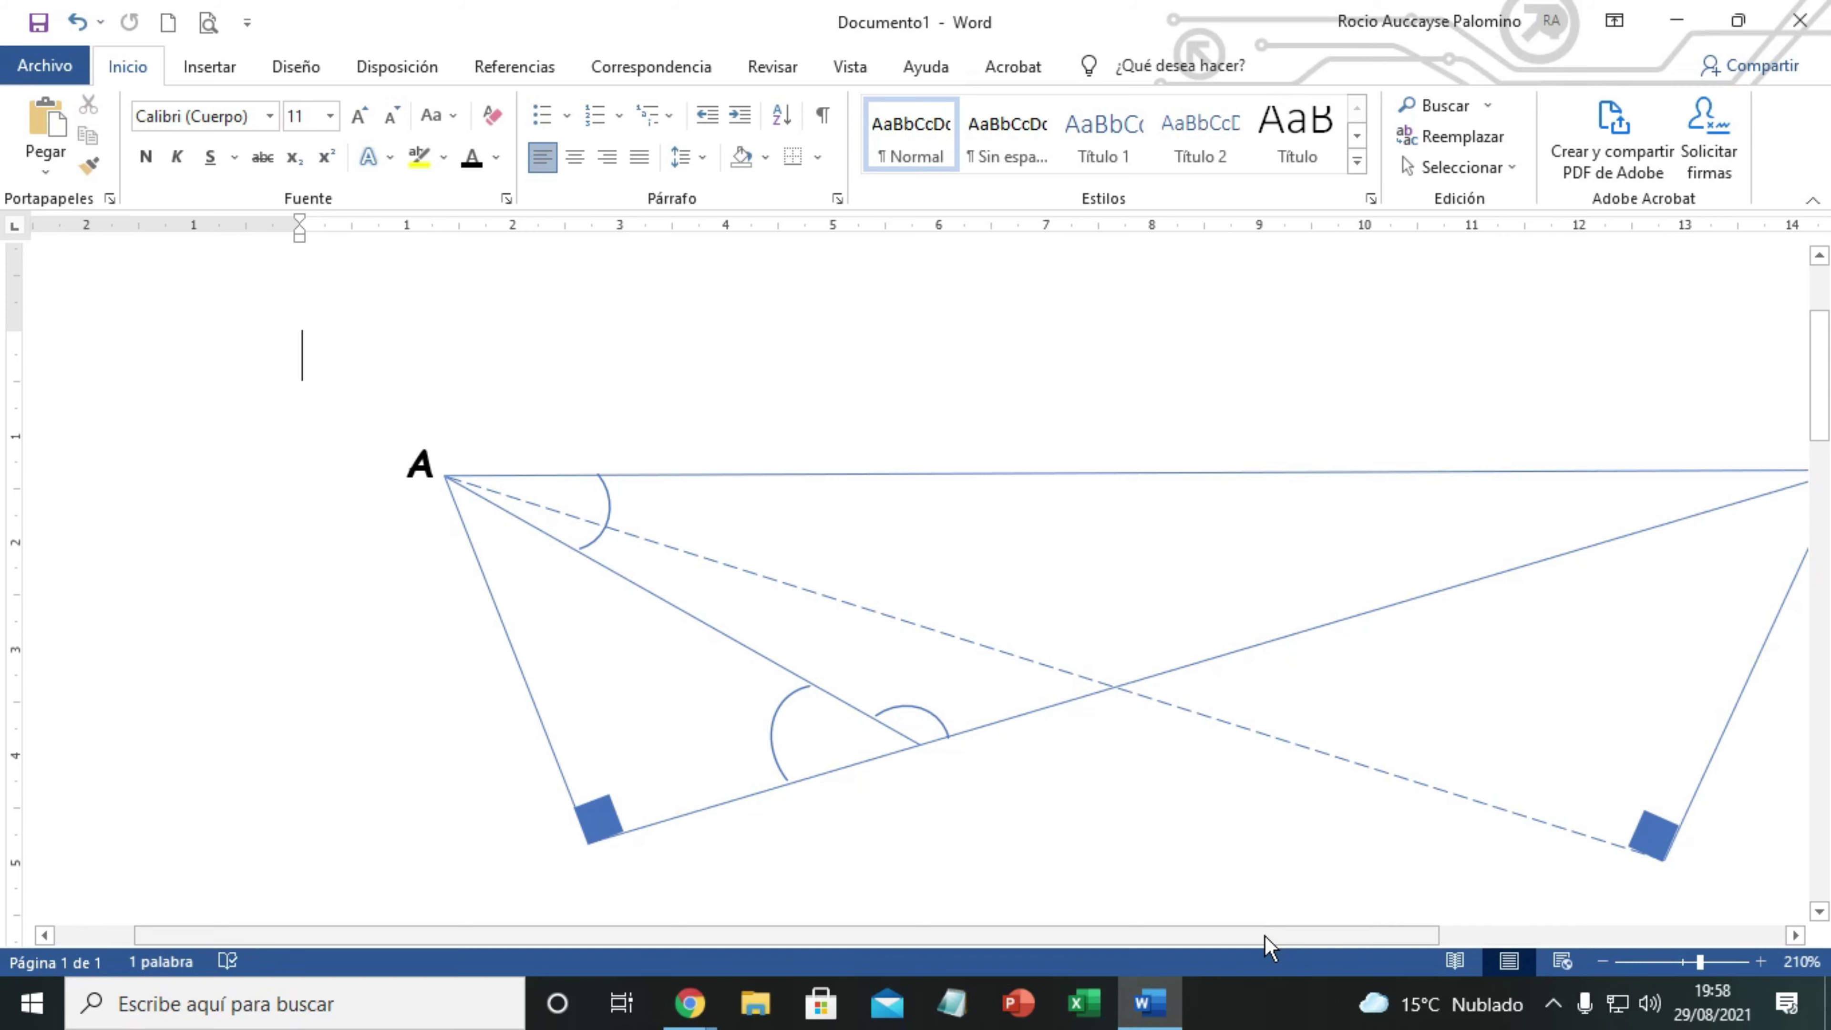
drag(1266, 934, 1377, 941)
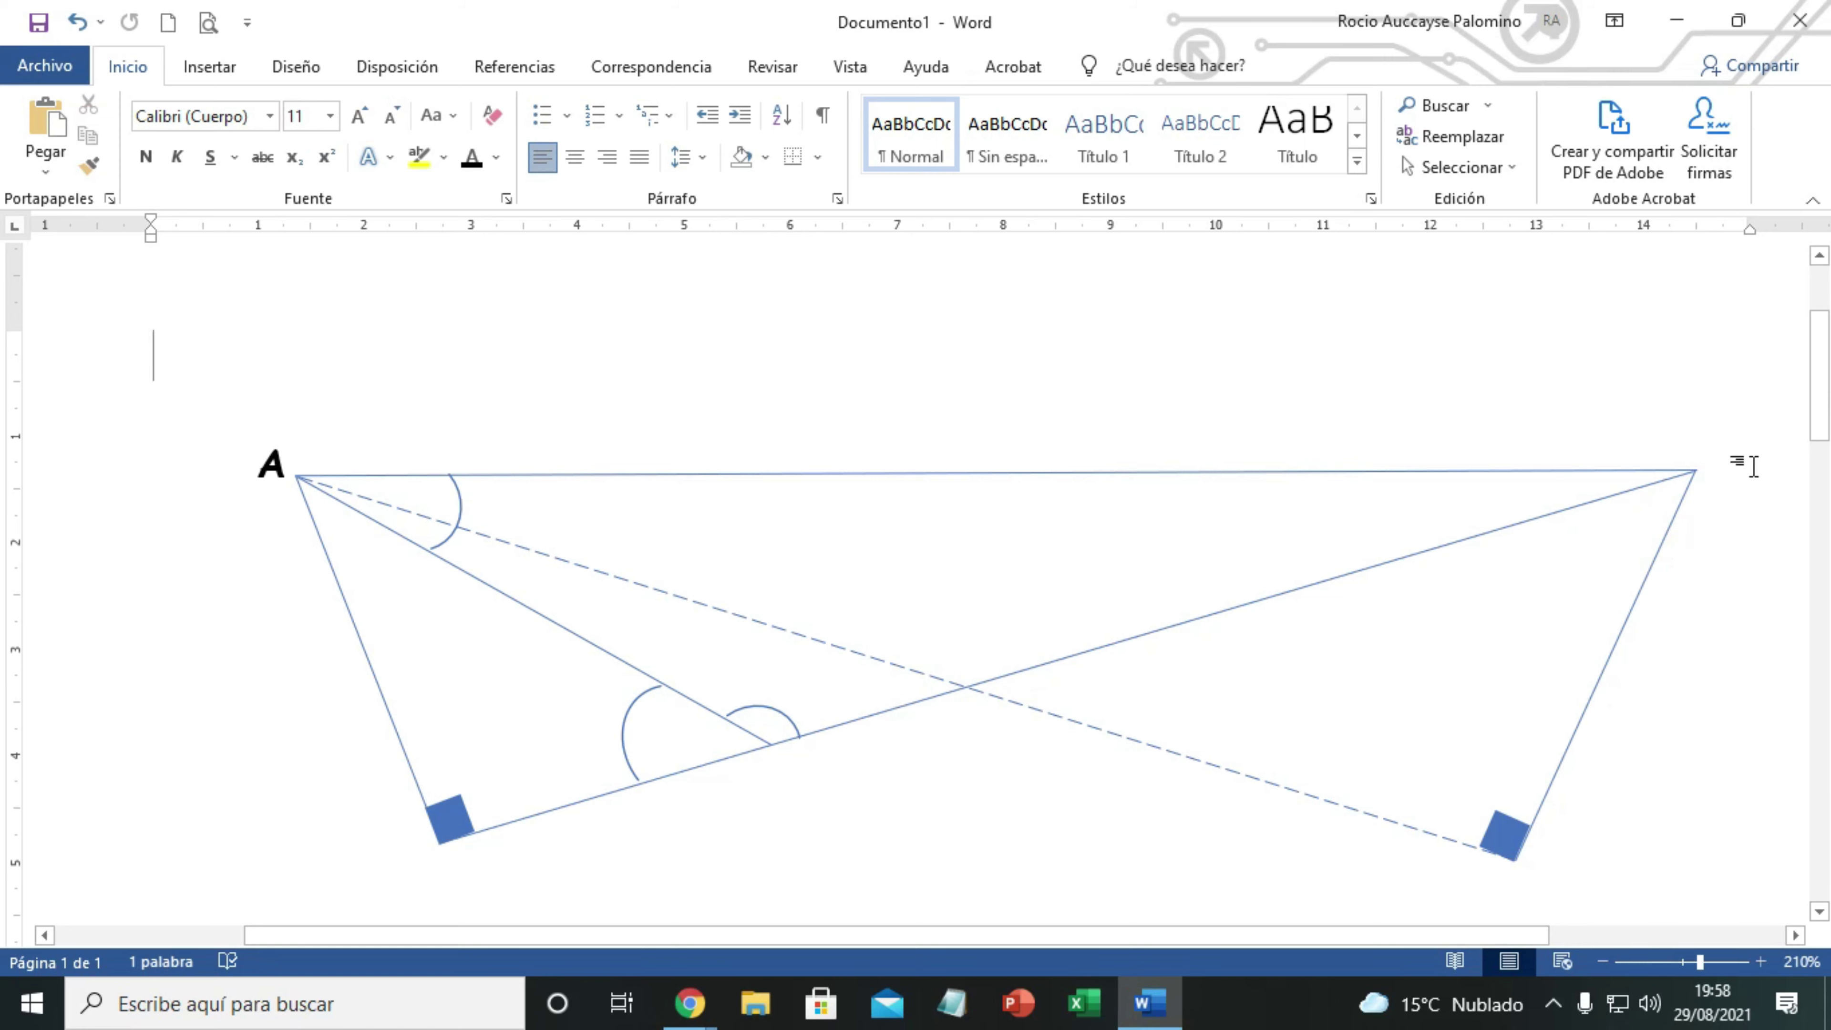
Start a multi-selection with the top and left sides and the upper angle arc.
click(1002, 473)
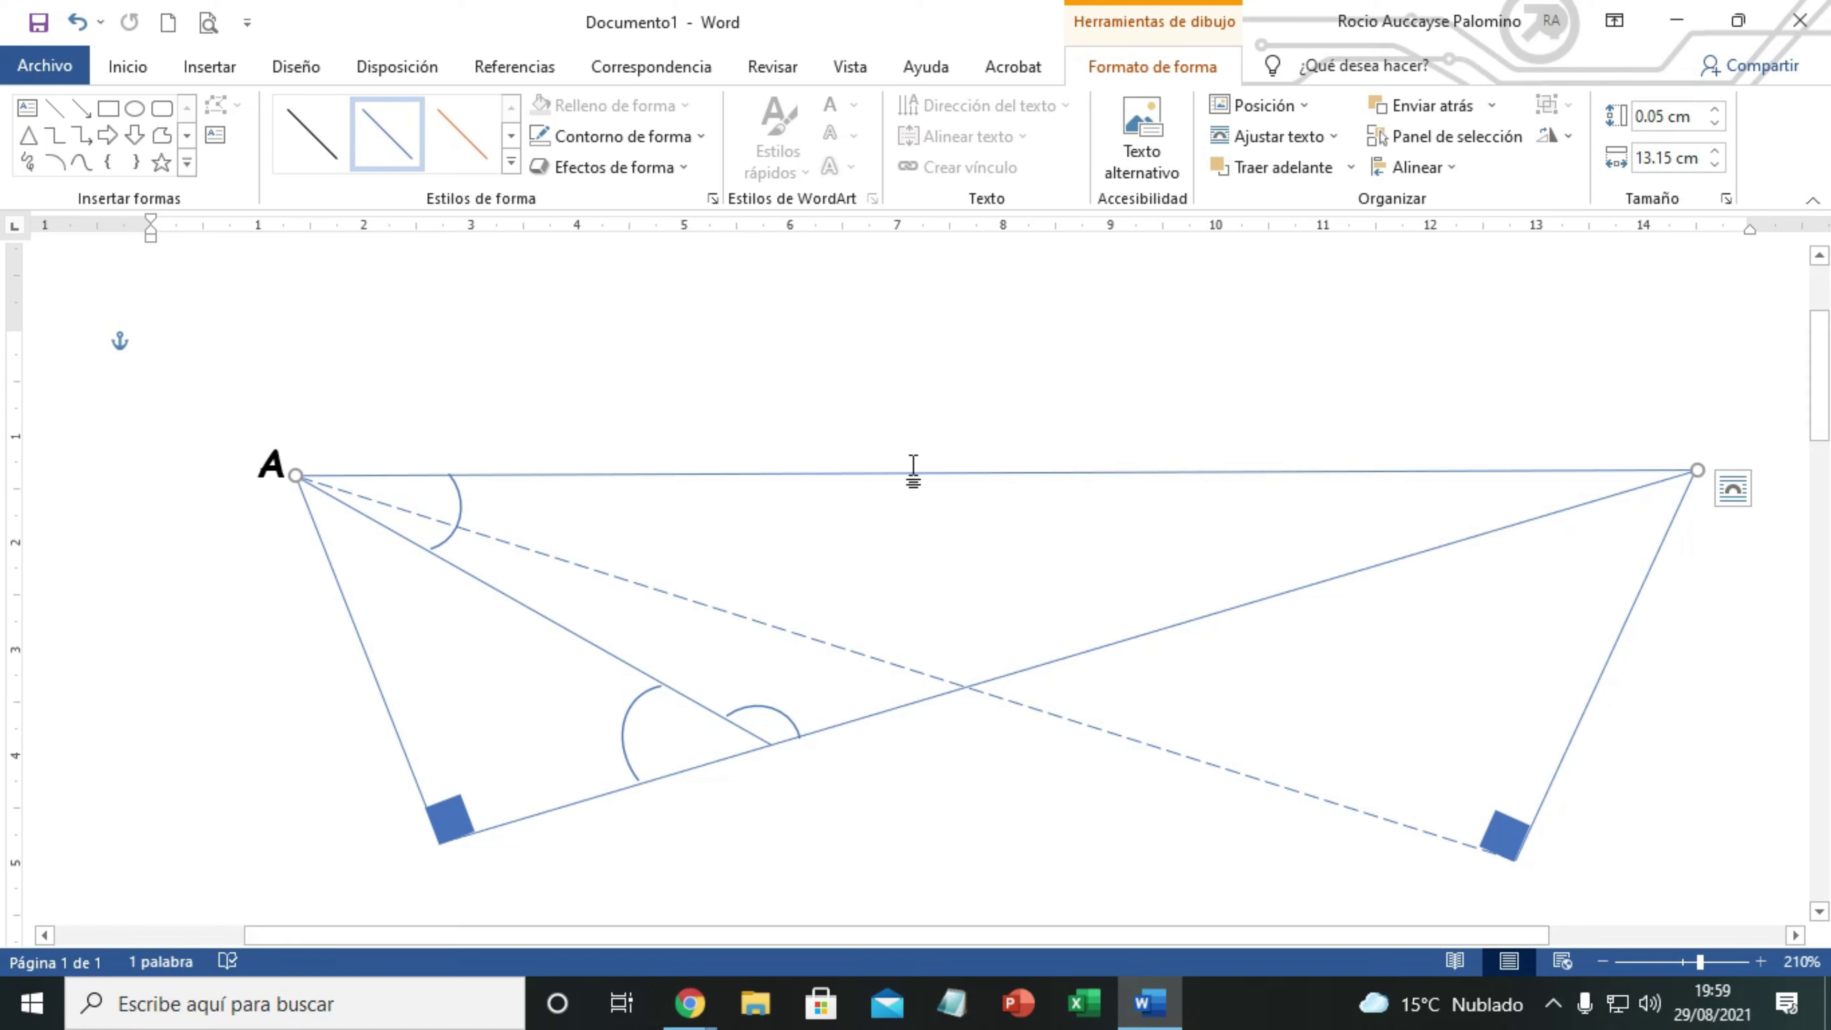
shift+click(351, 619)
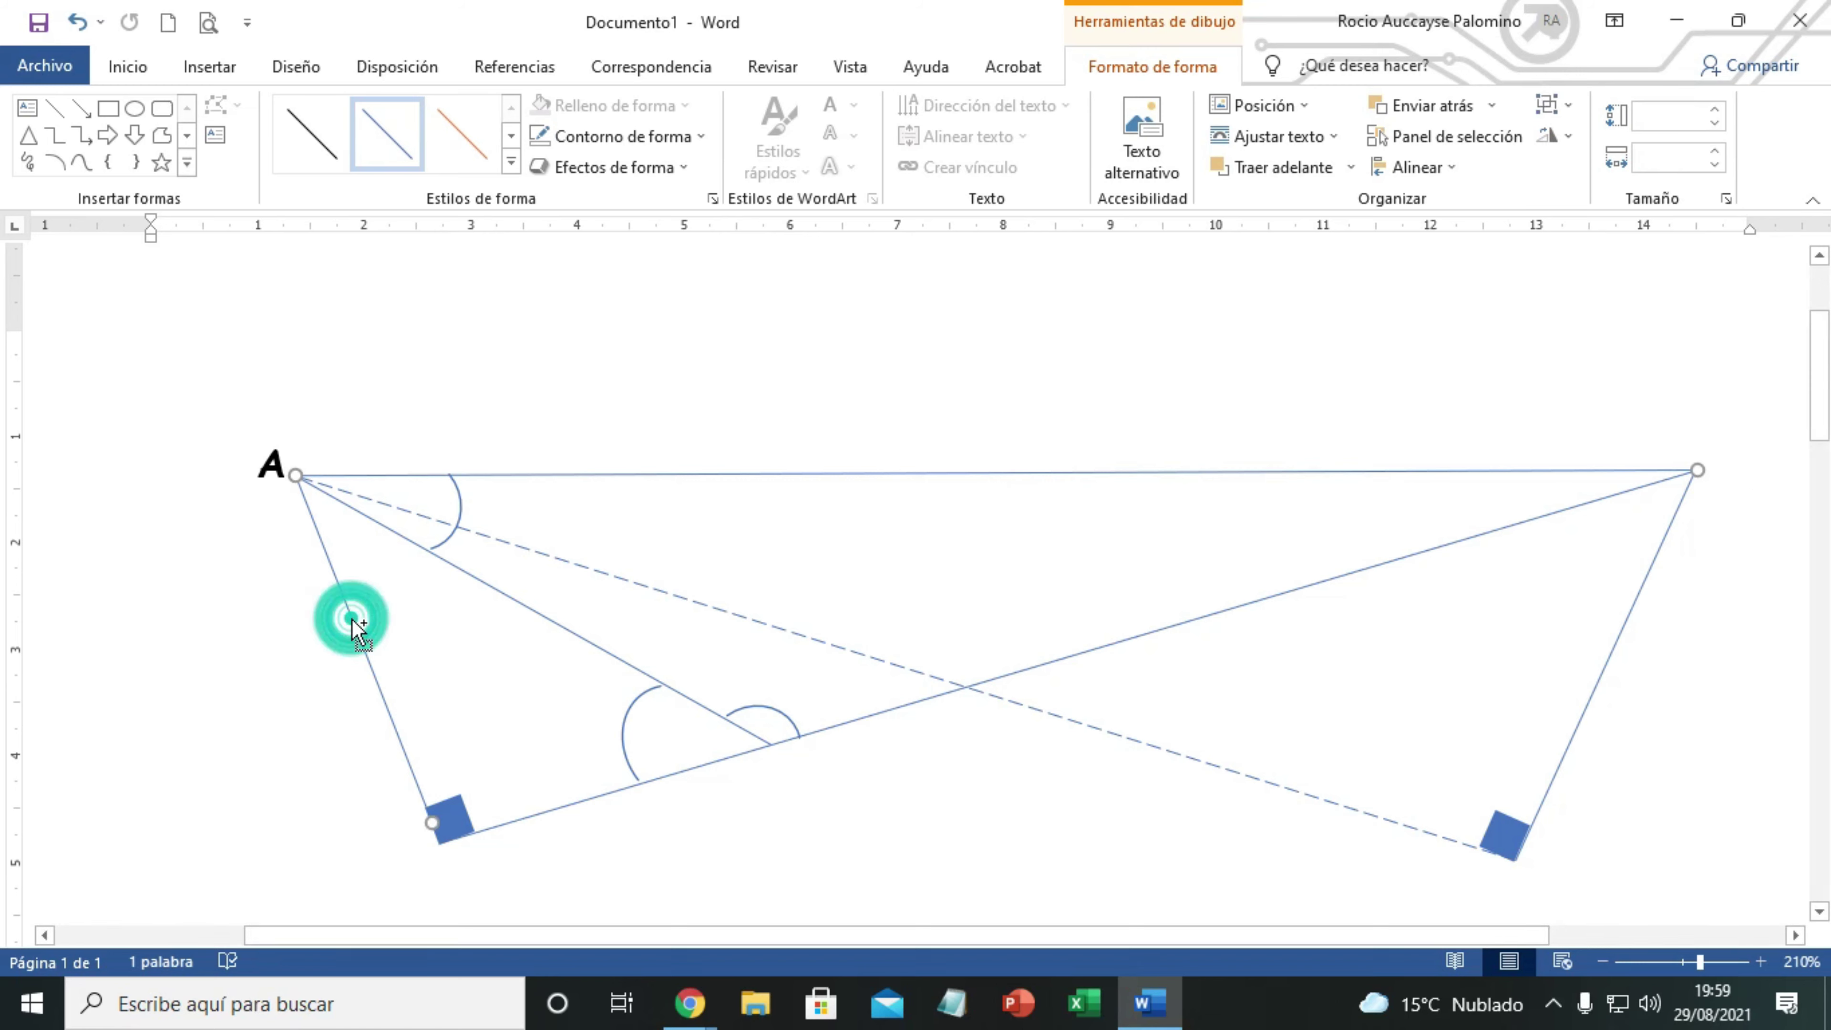
shift+click(416, 549)
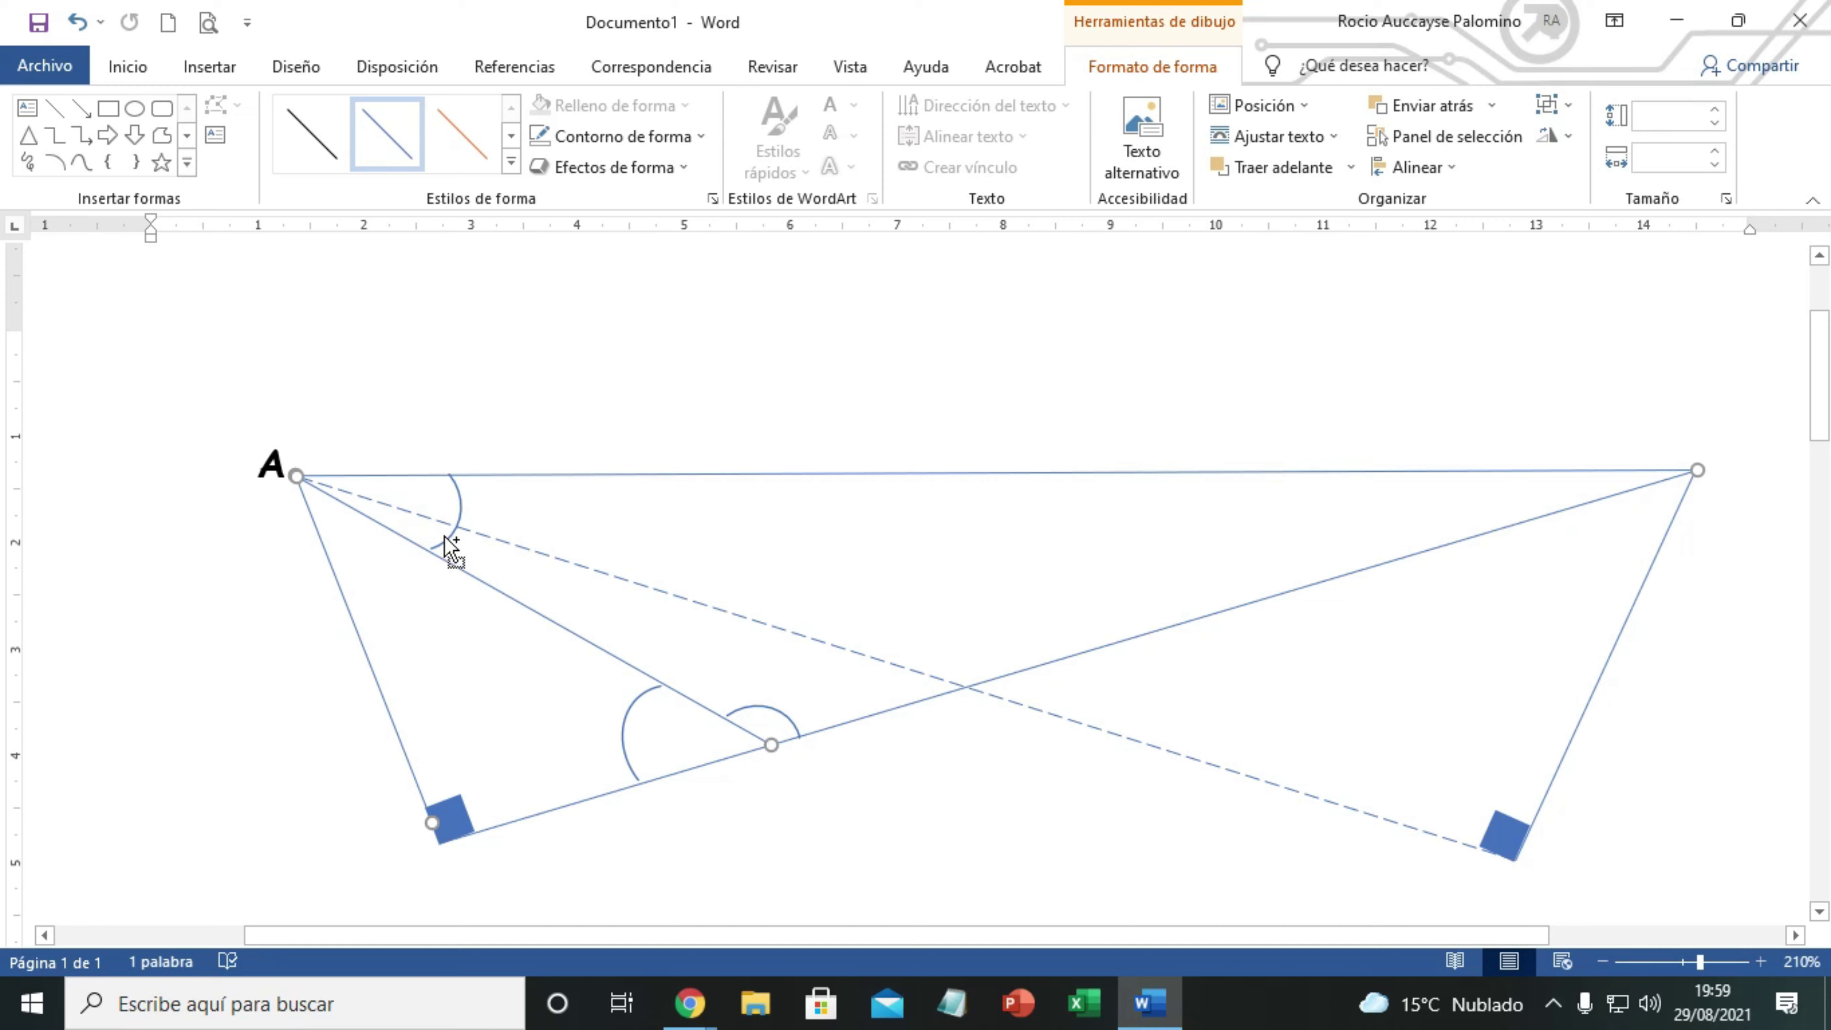
drag(448, 535, 448, 537)
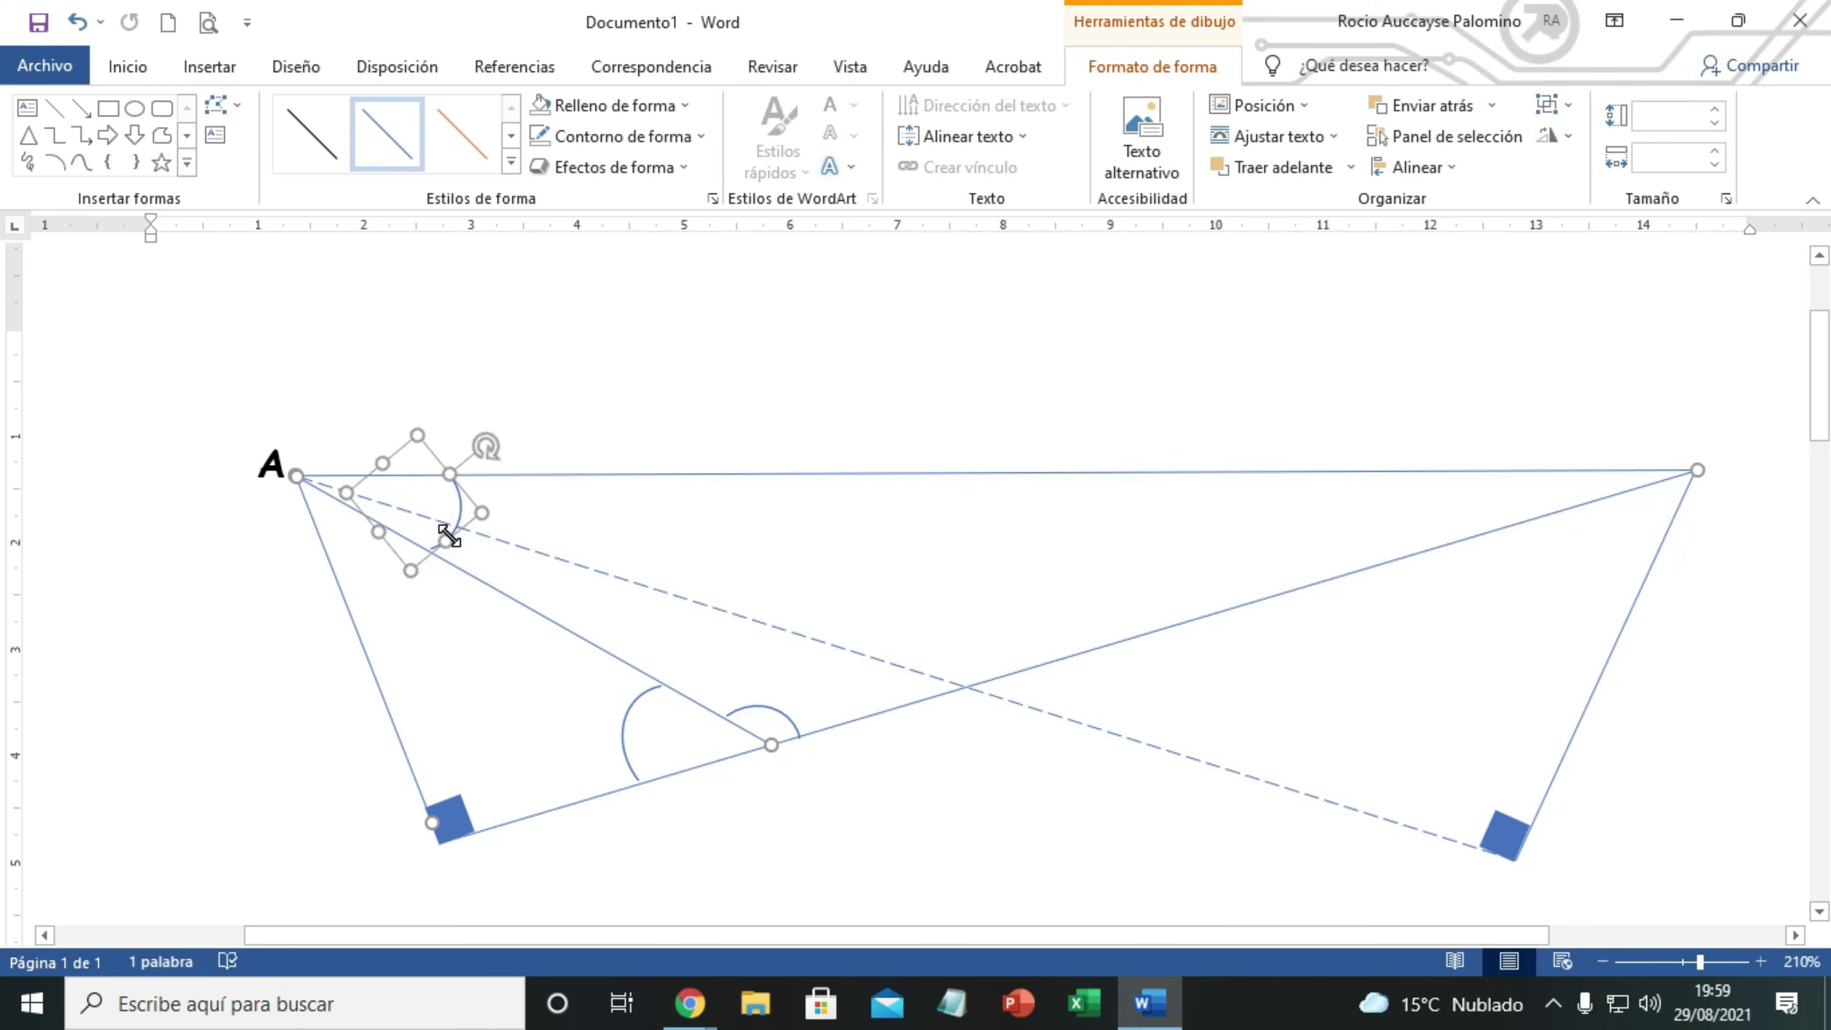
ctrl+click(521, 550)
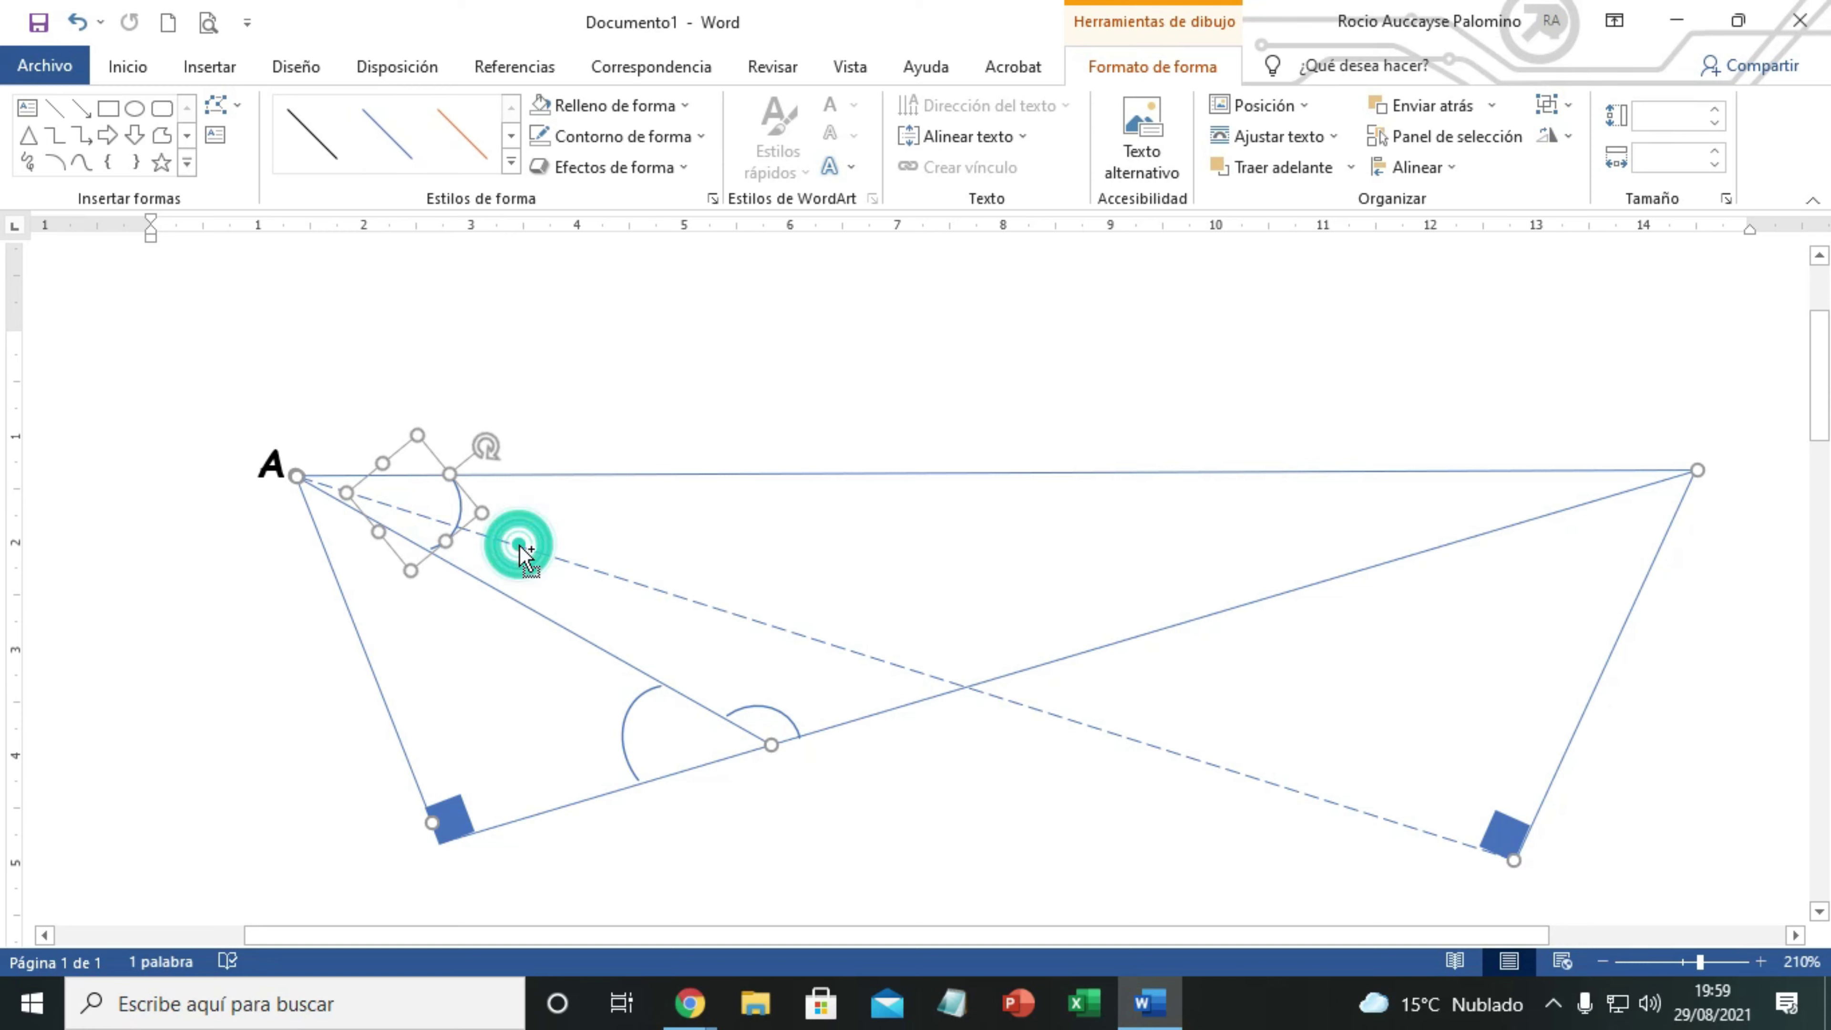
ctrl+click(588, 640)
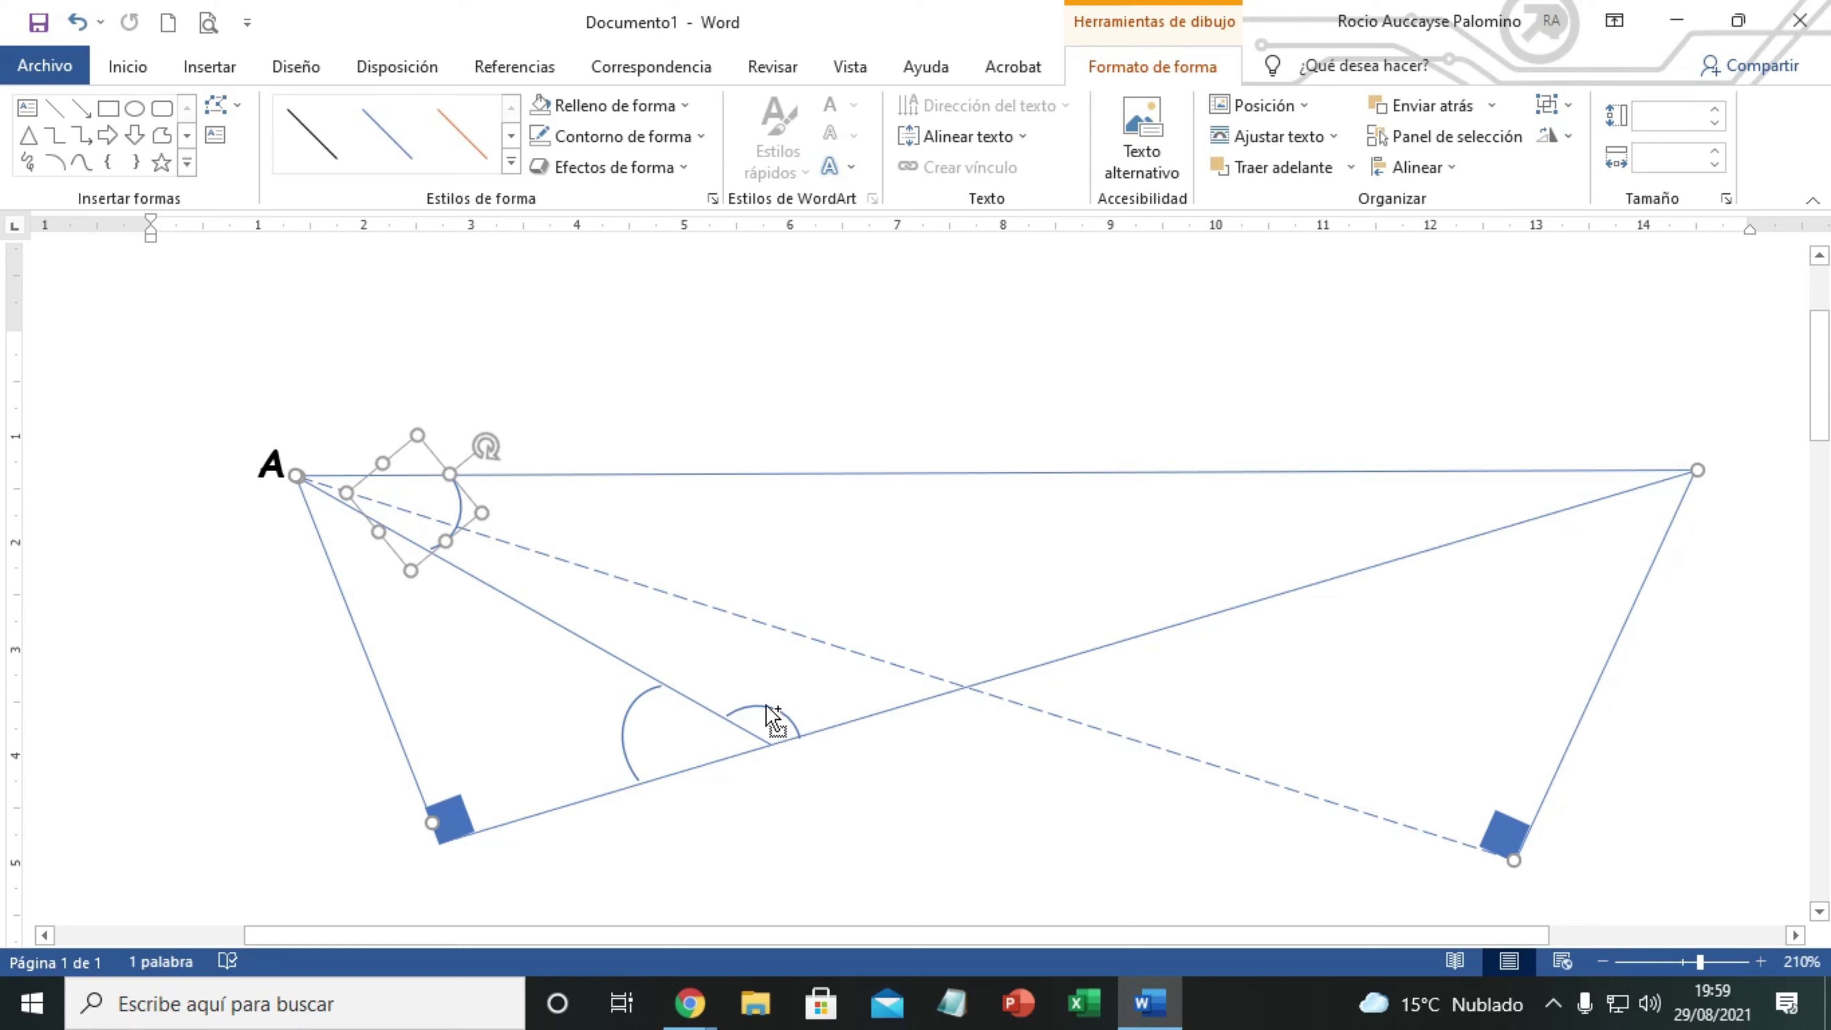
Add the lower angle arcs and both right-angle squares, leaving the dashed line out.
ctrl+click(771, 711)
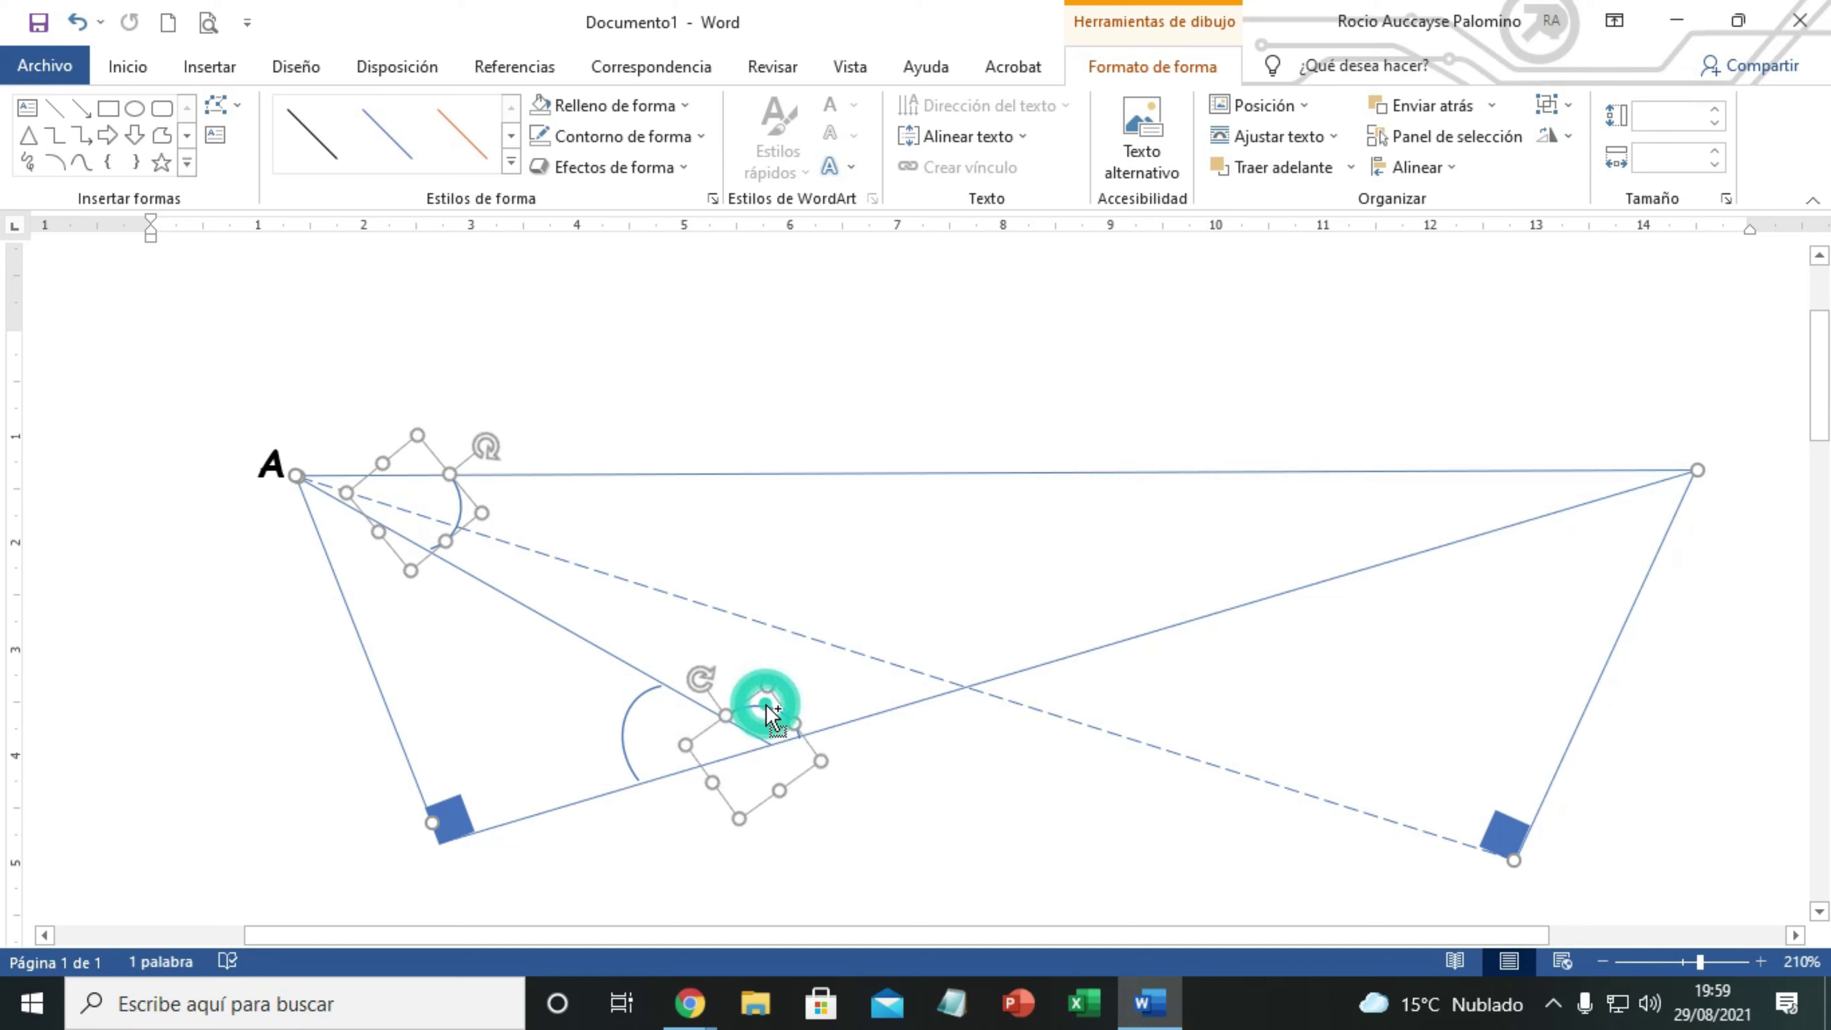
ctrl+click(634, 707)
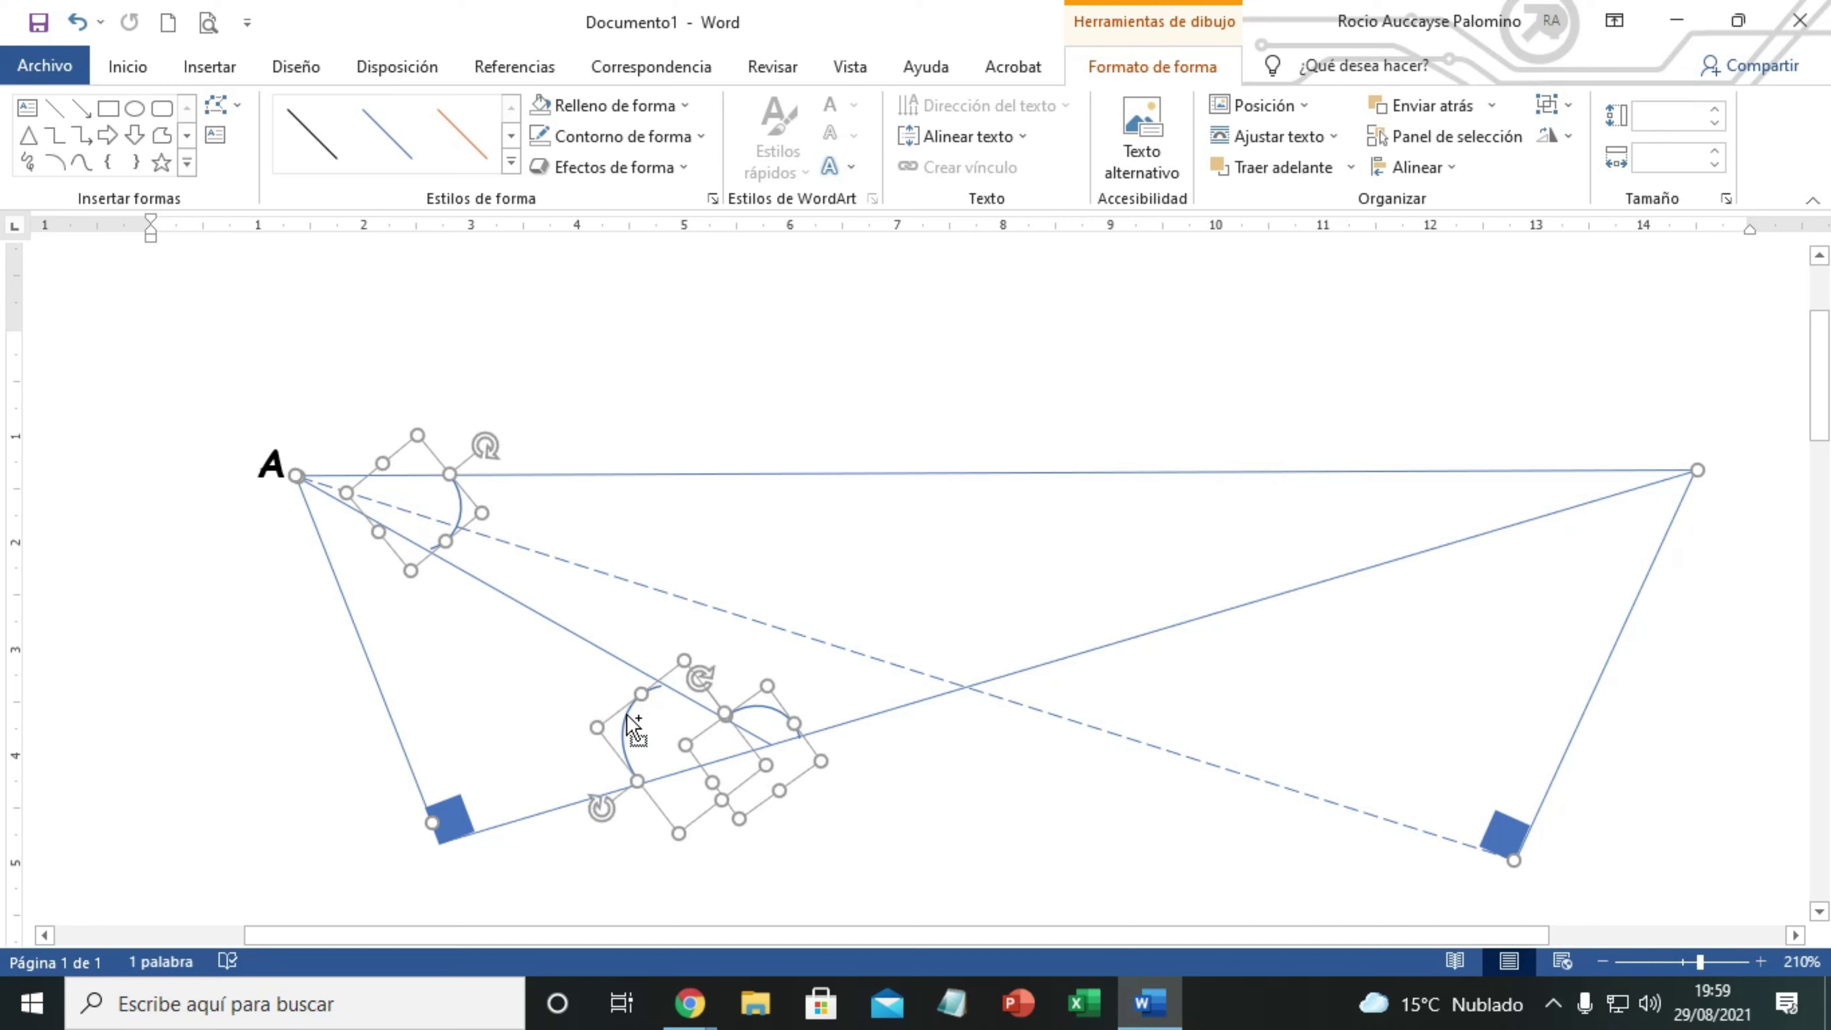
ctrl+click(540, 813)
ctrl+click(459, 812)
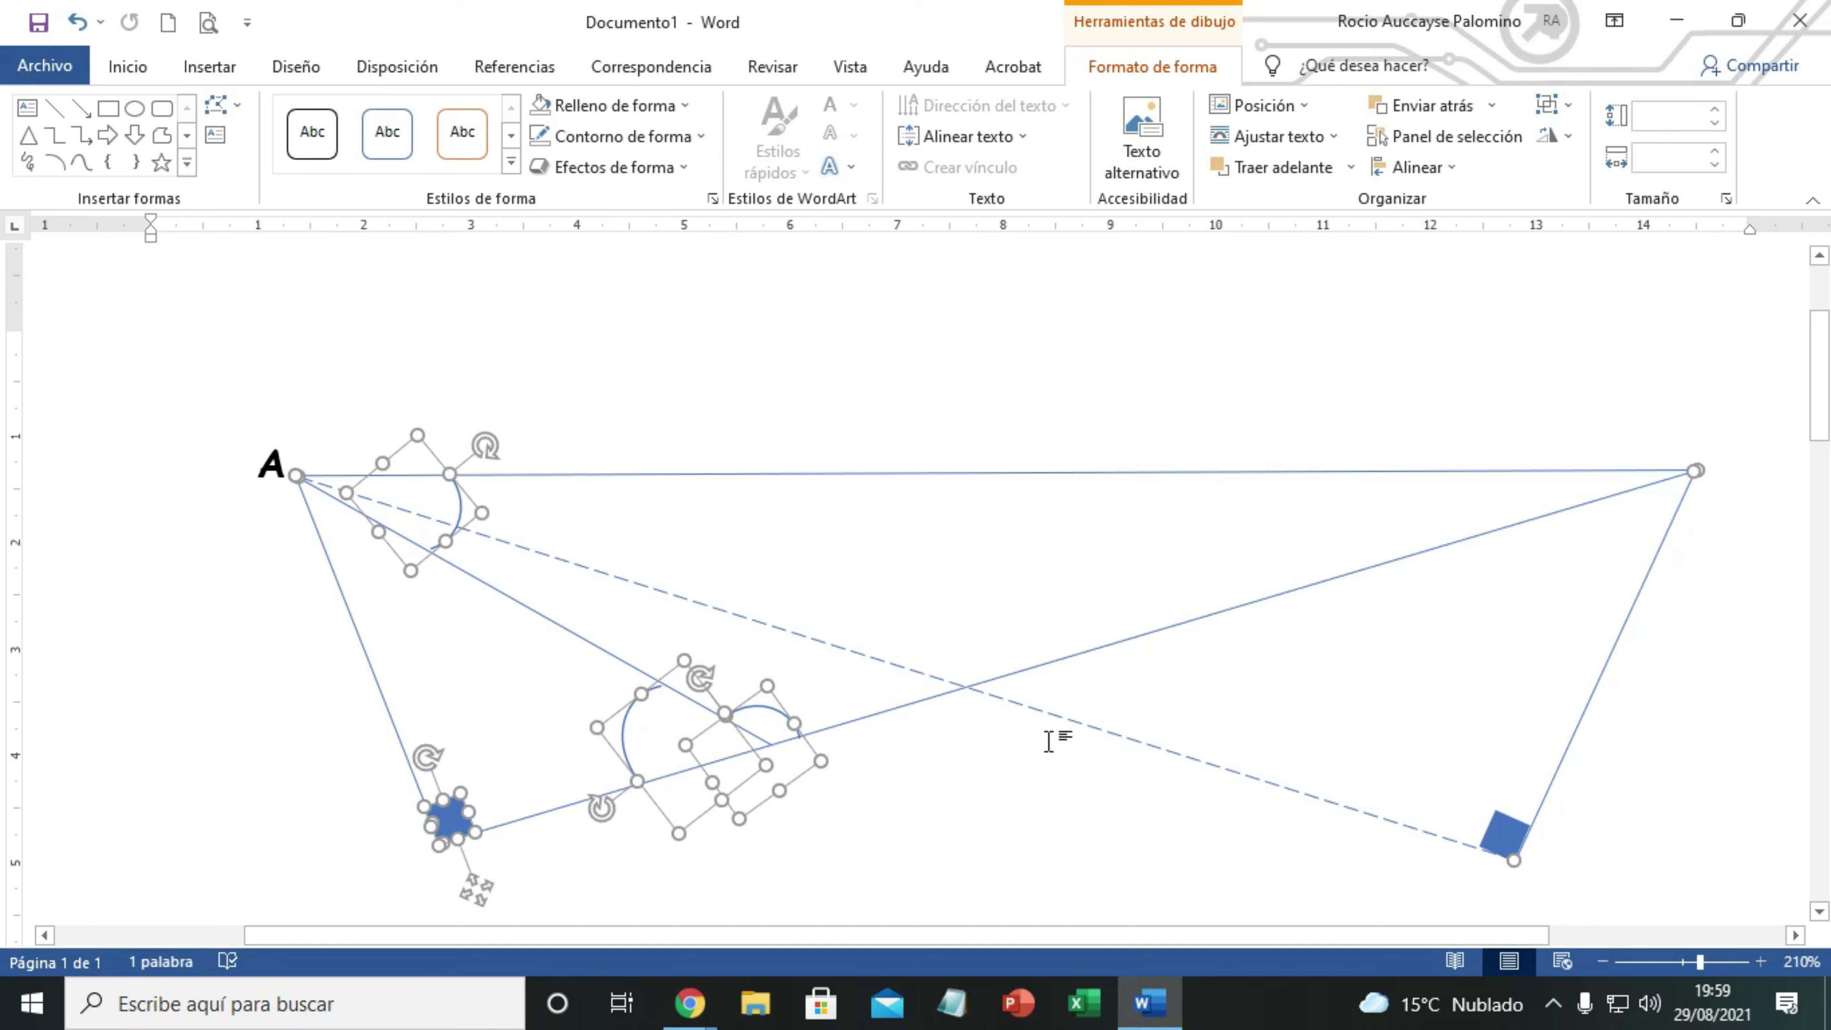
ctrl+click(1129, 738)
ctrl+click(1515, 836)
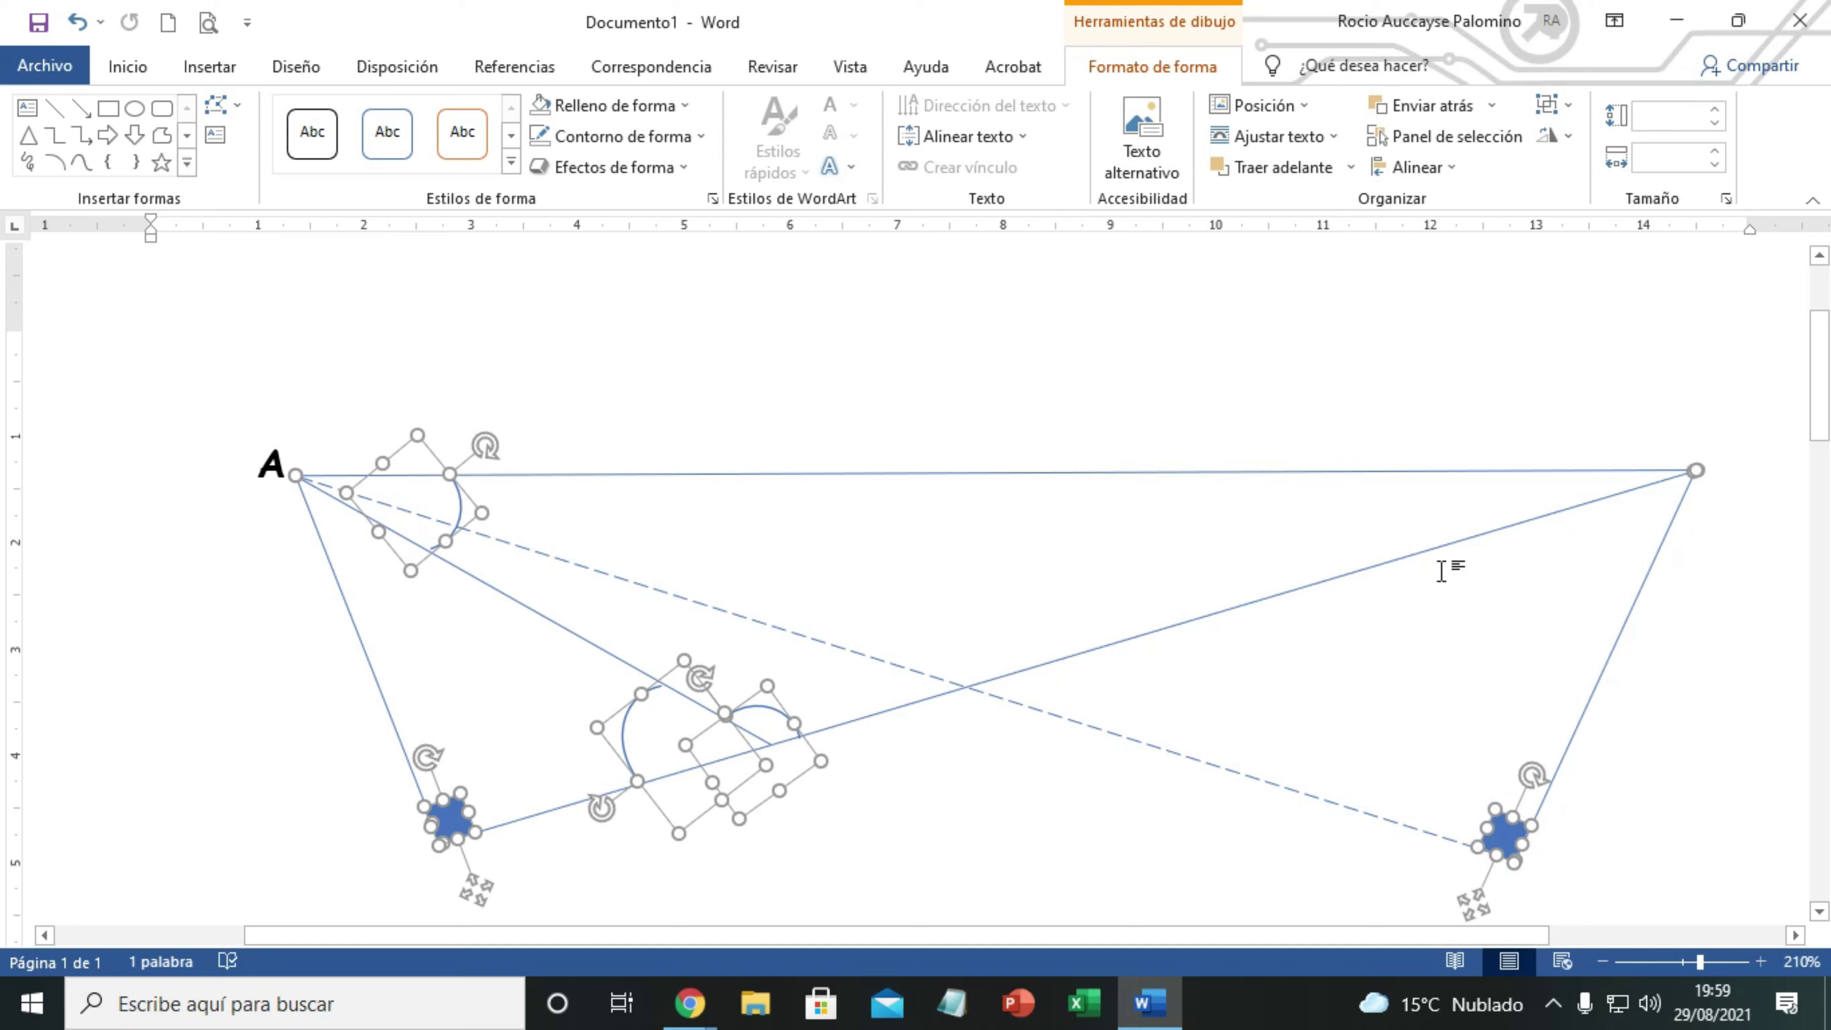
click(1434, 552)
Set the selected sides, arcs and squares to a Black, Text 1 outline at 1 pt.
click(611, 138)
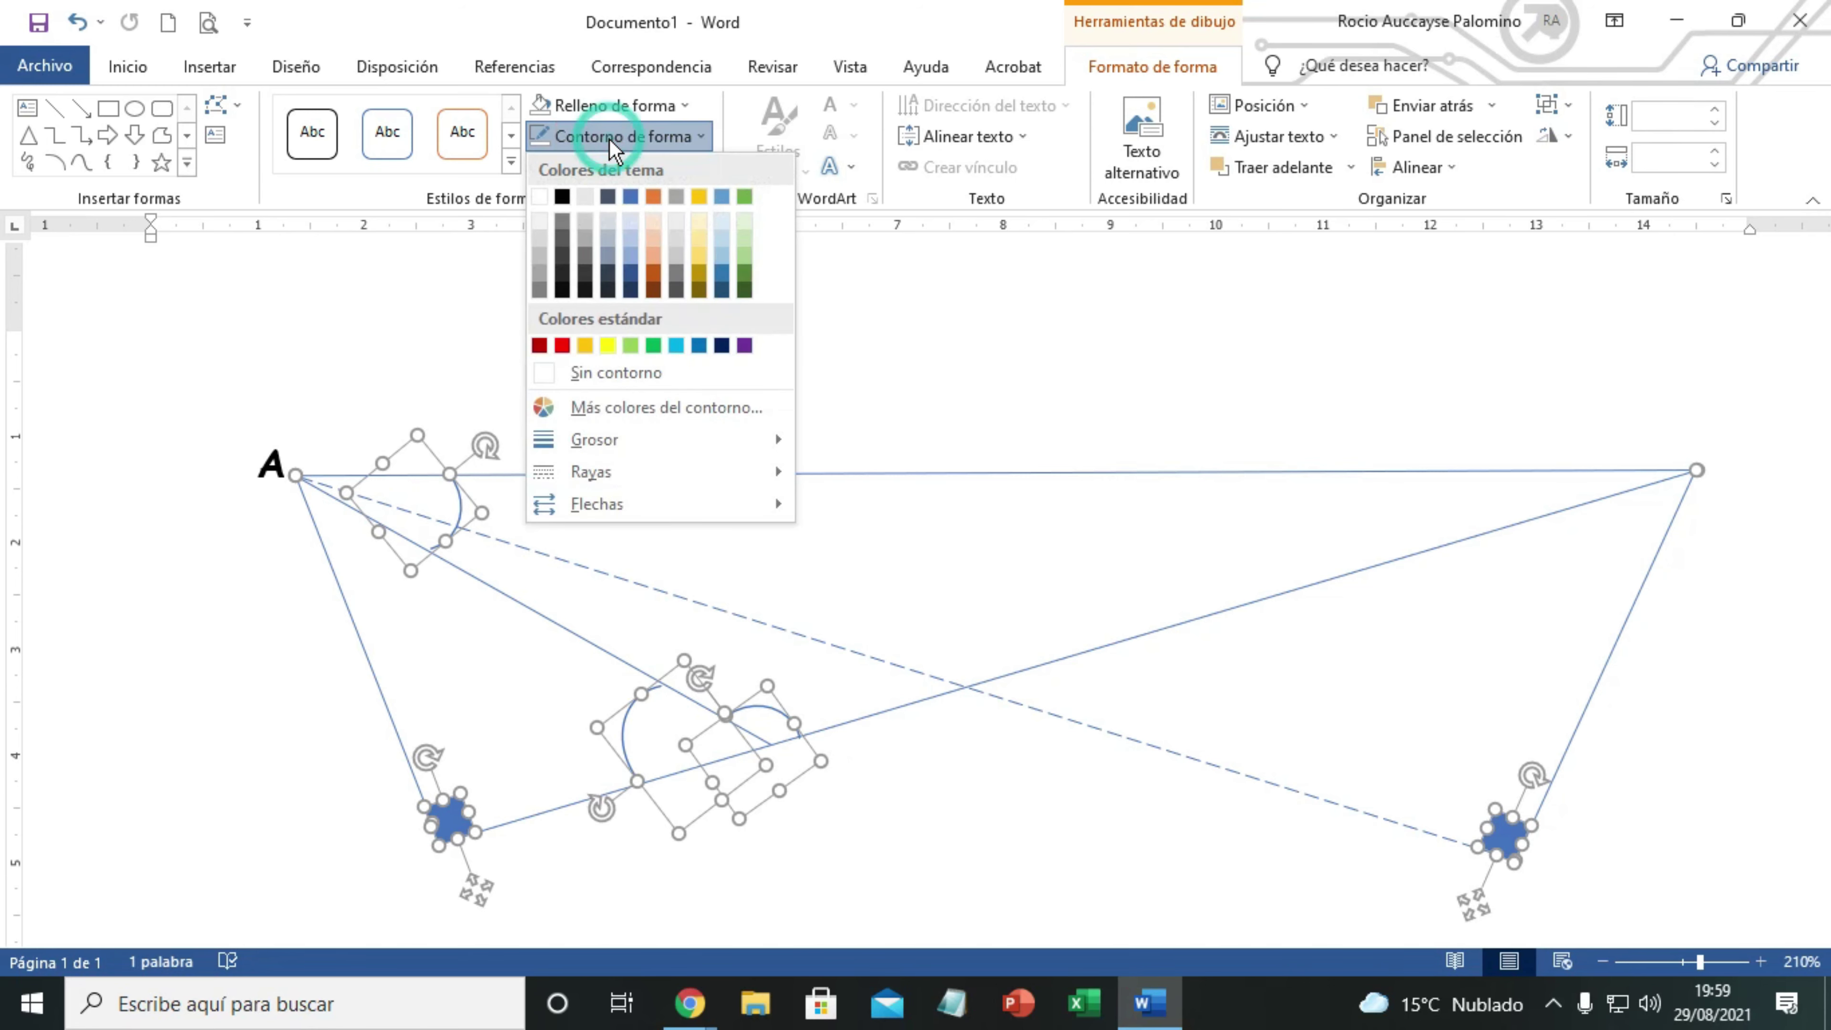
click(562, 197)
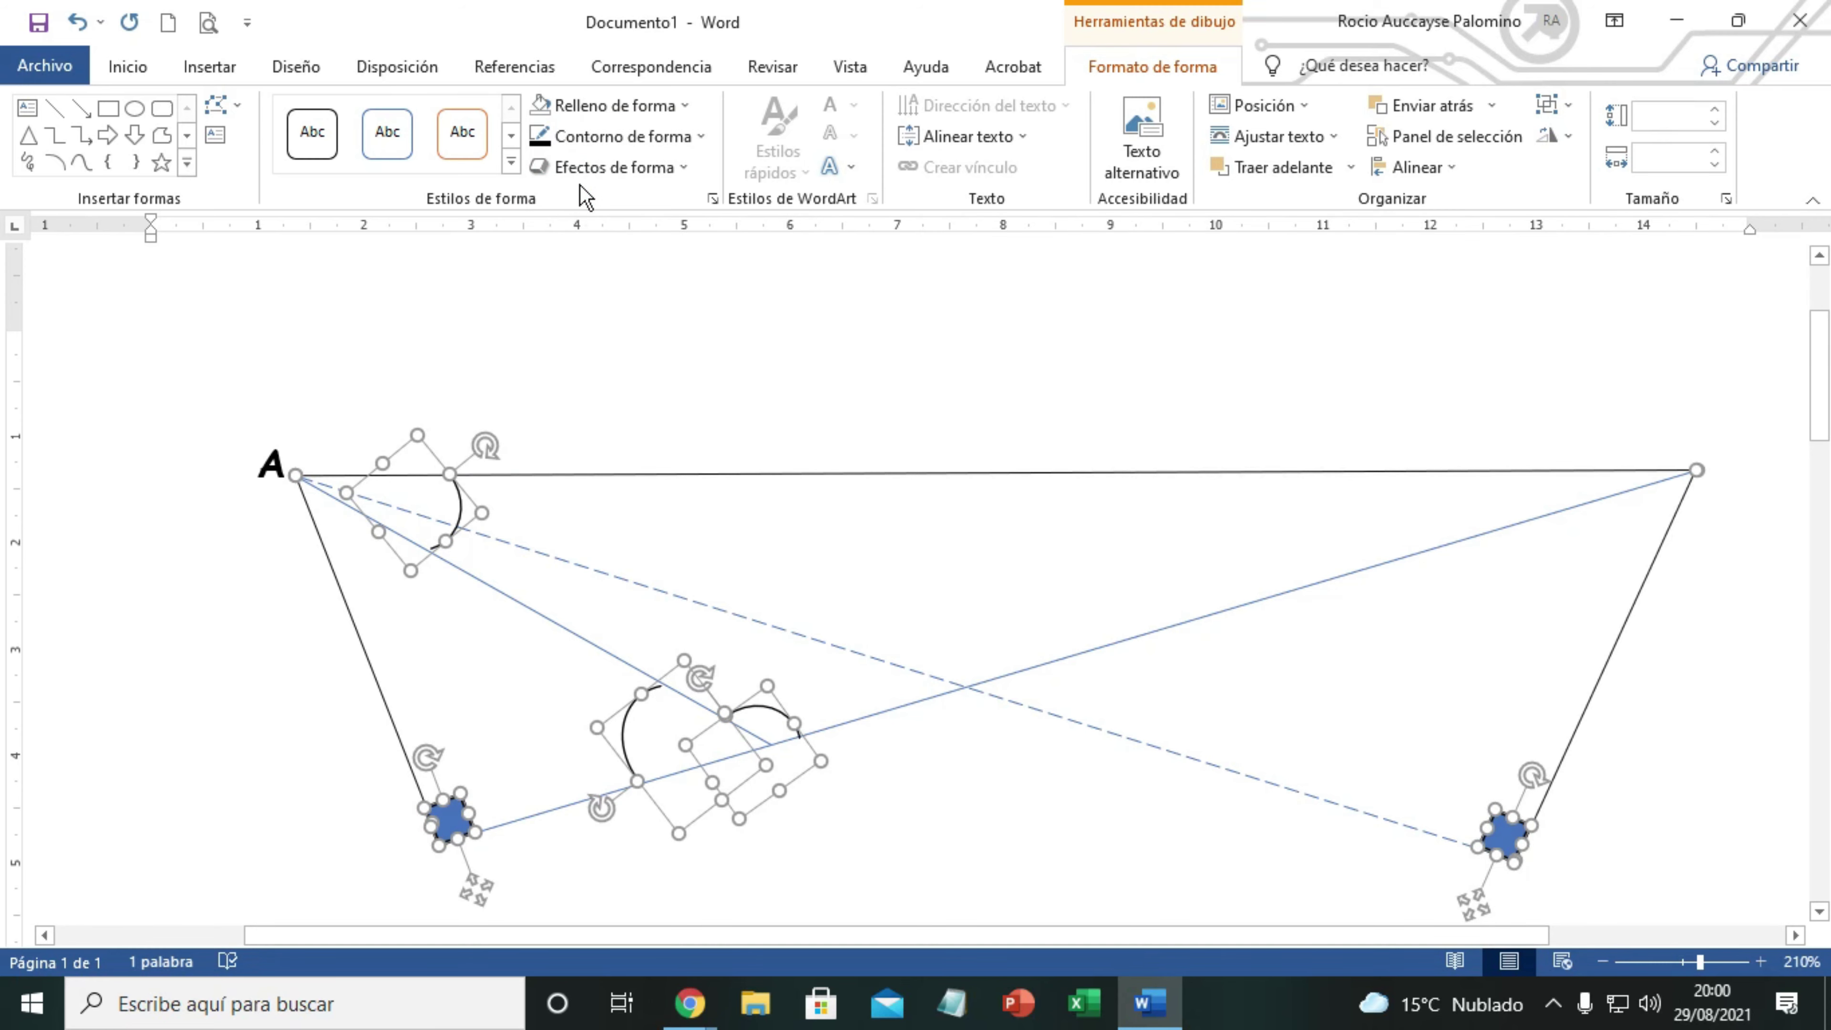
click(593, 145)
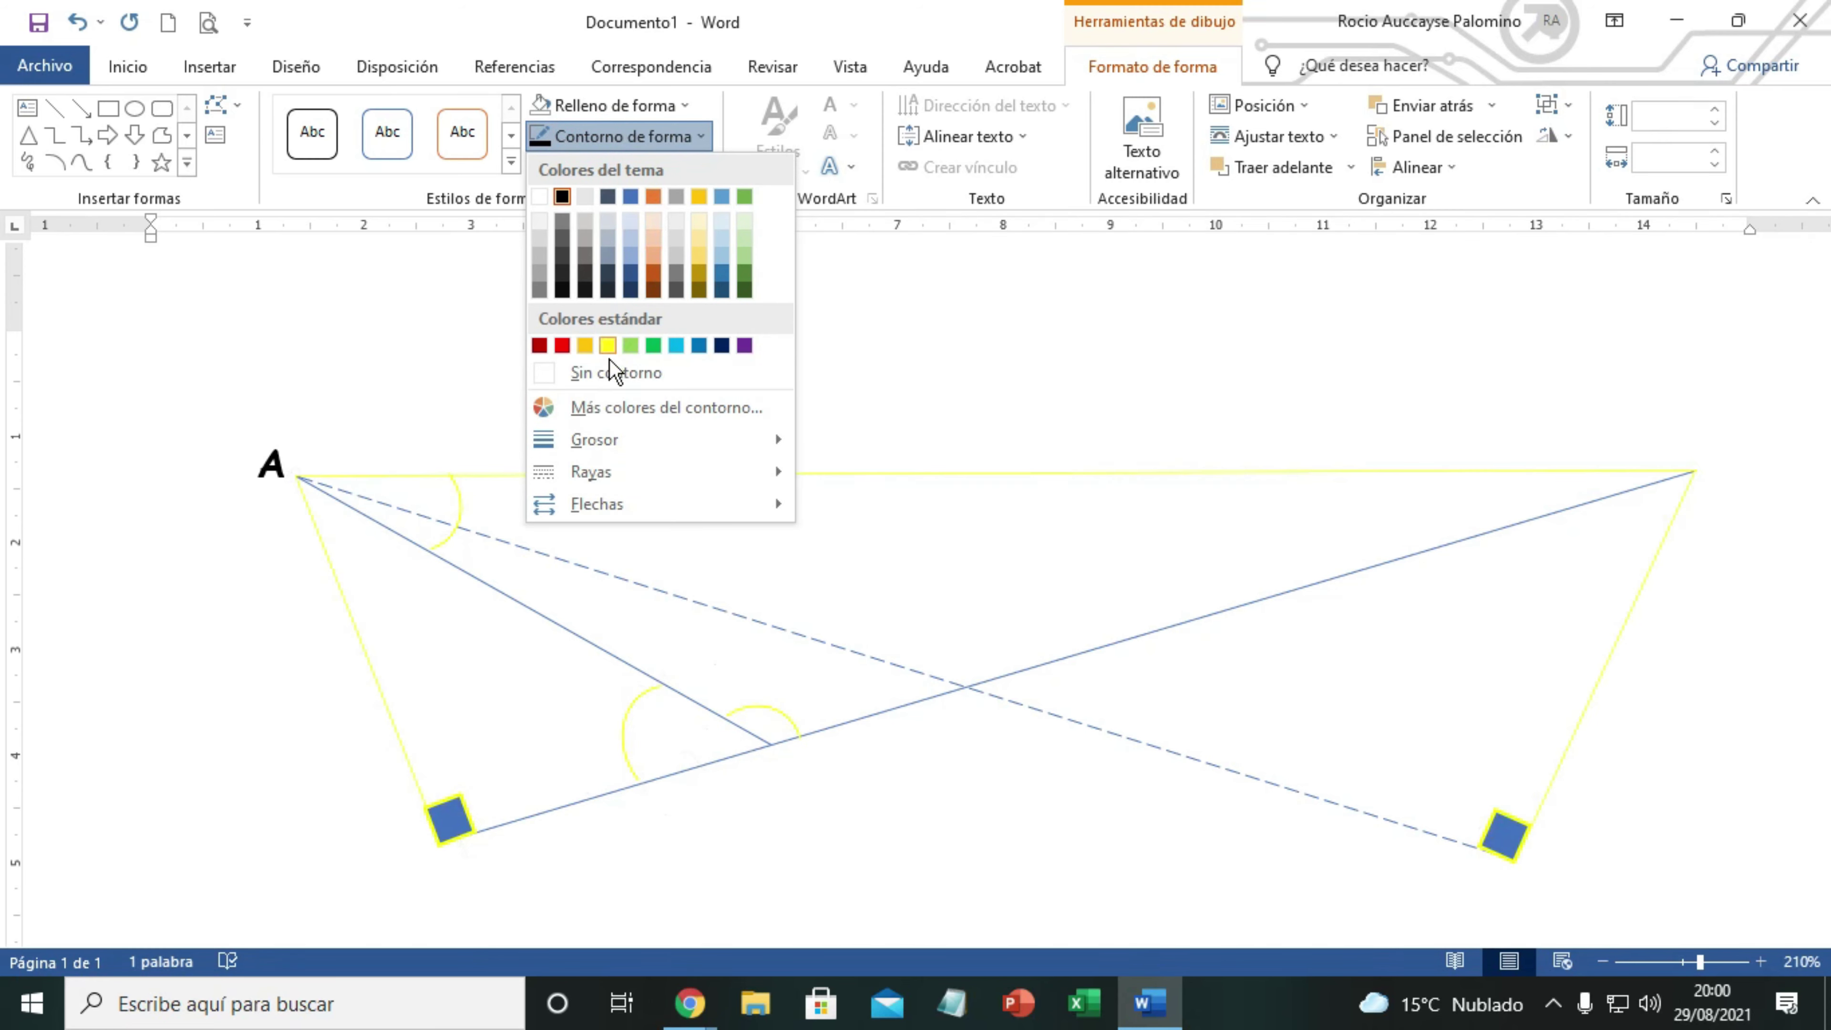
mouse_move(594, 440)
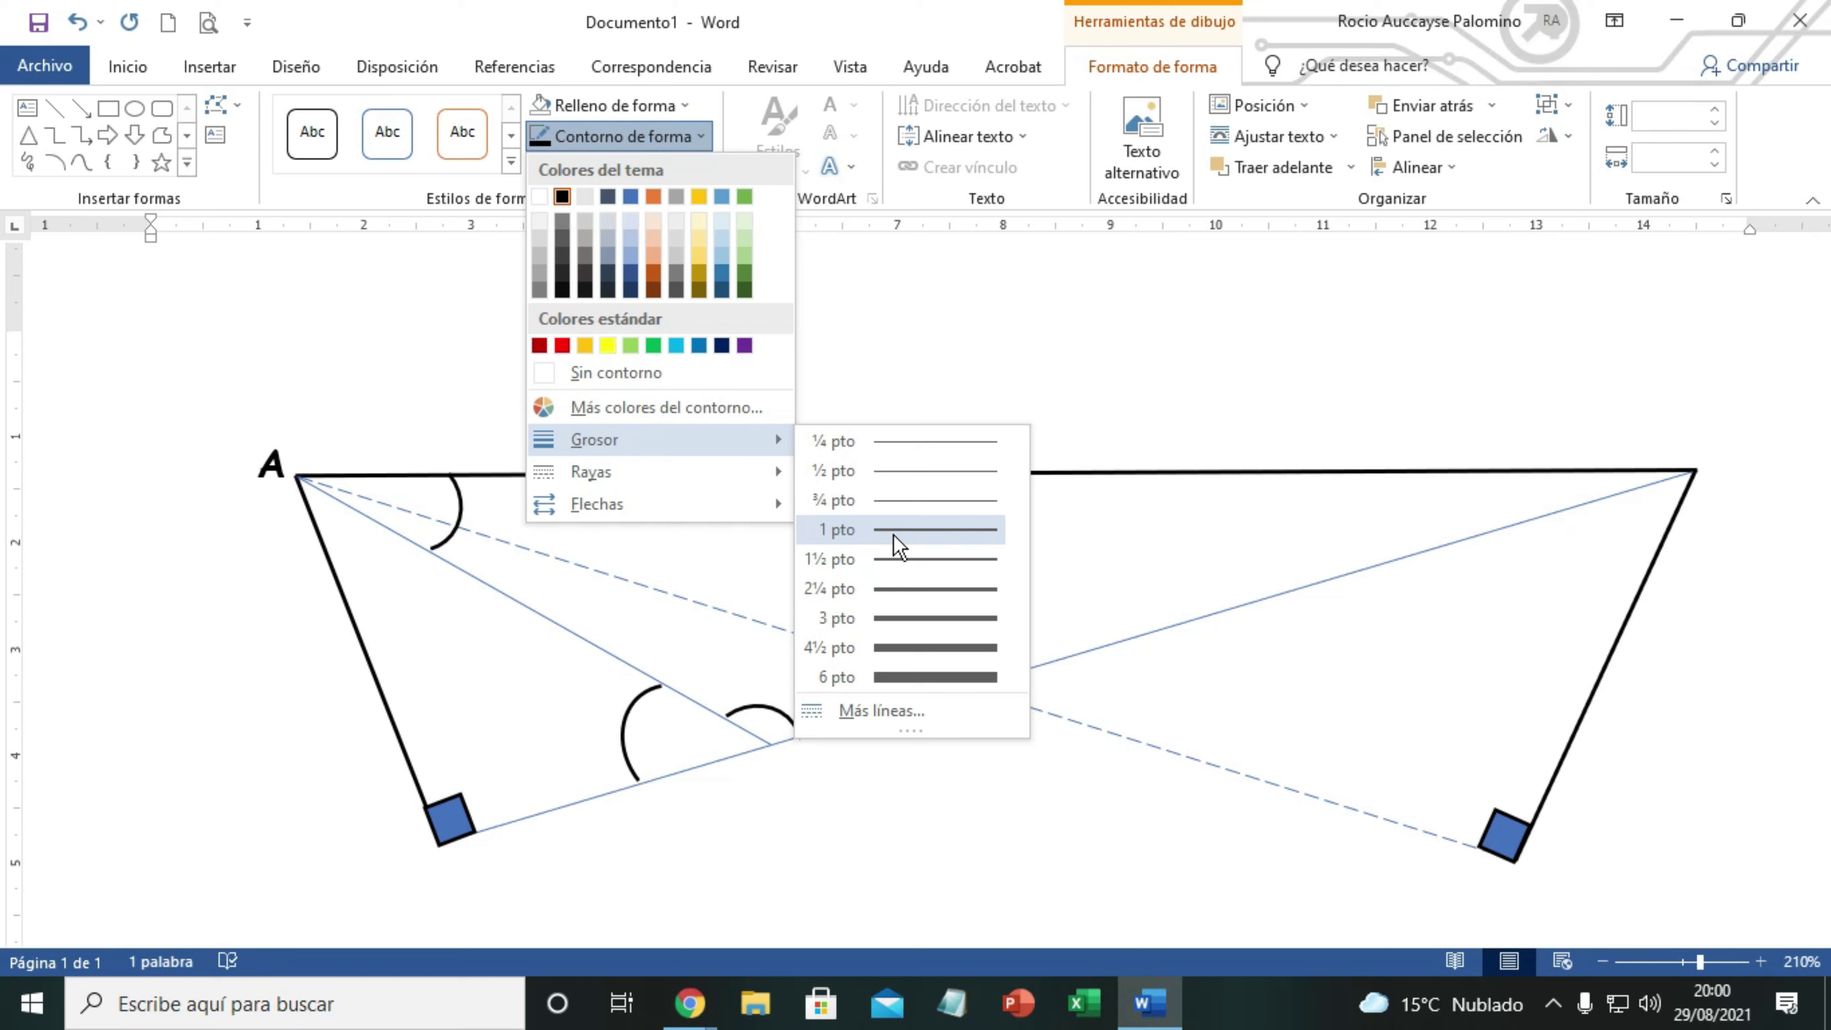
click(894, 535)
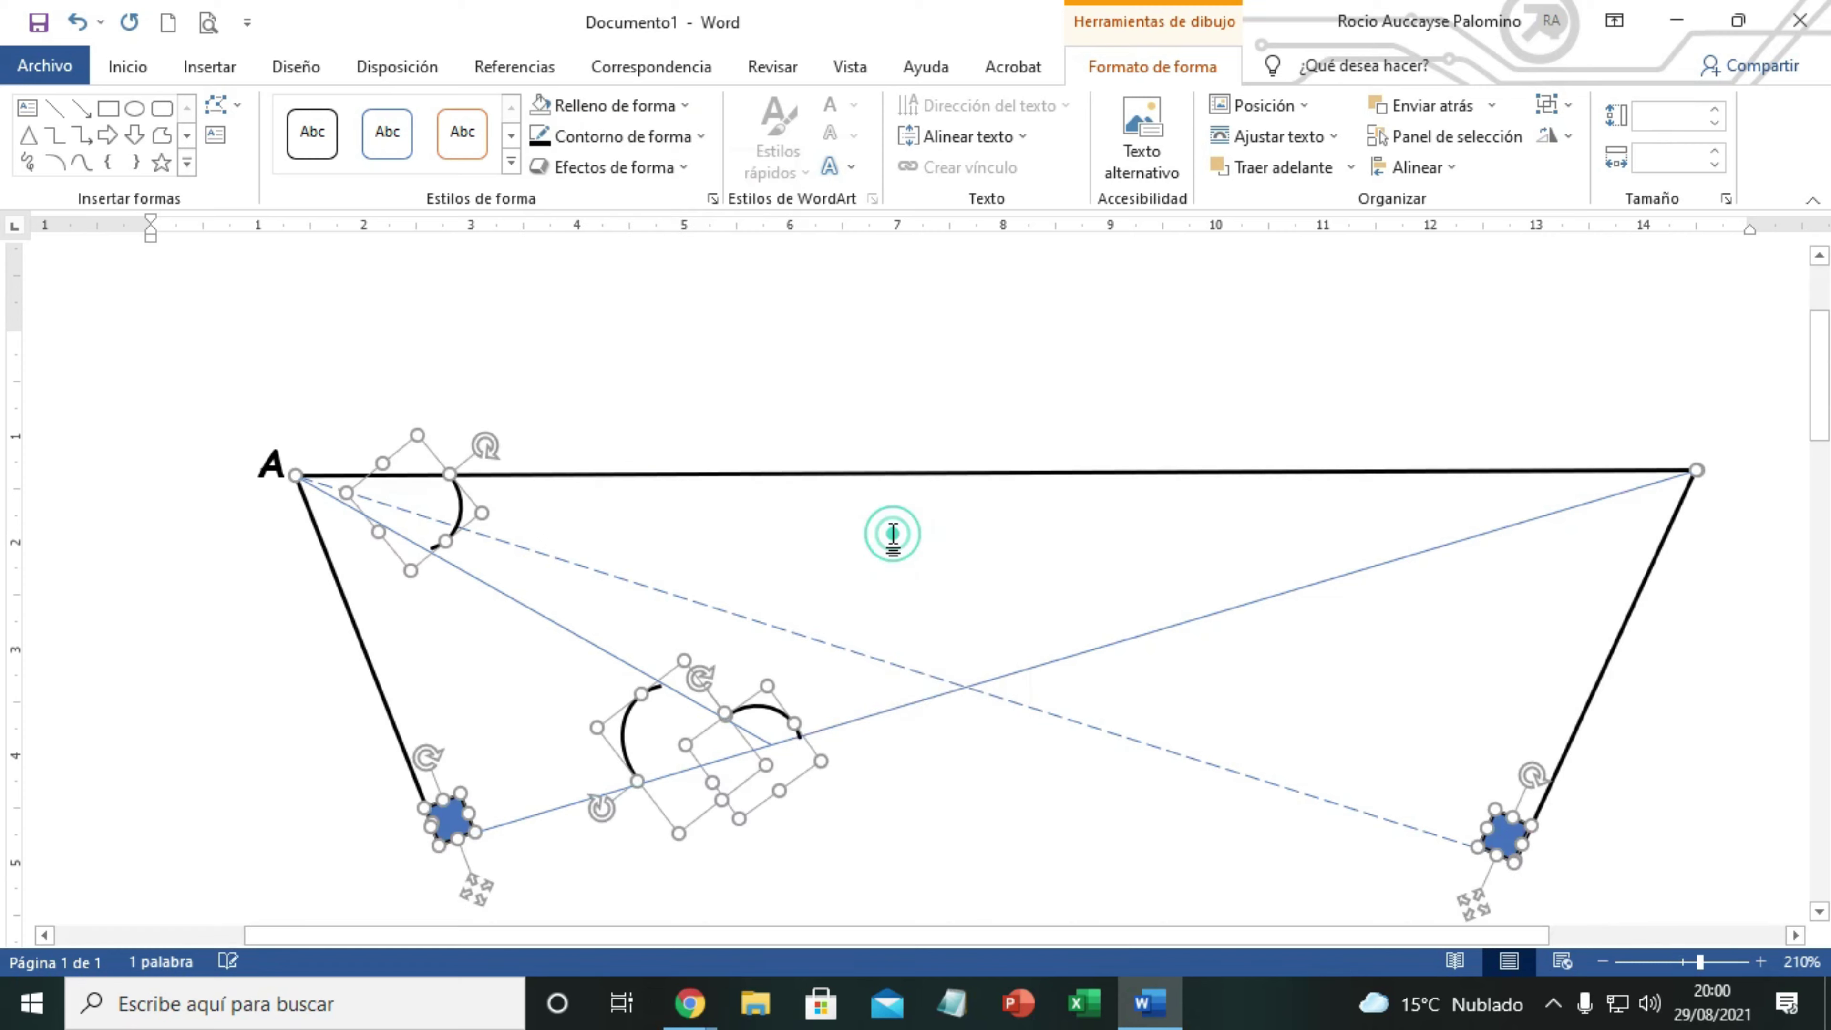
click(1745, 642)
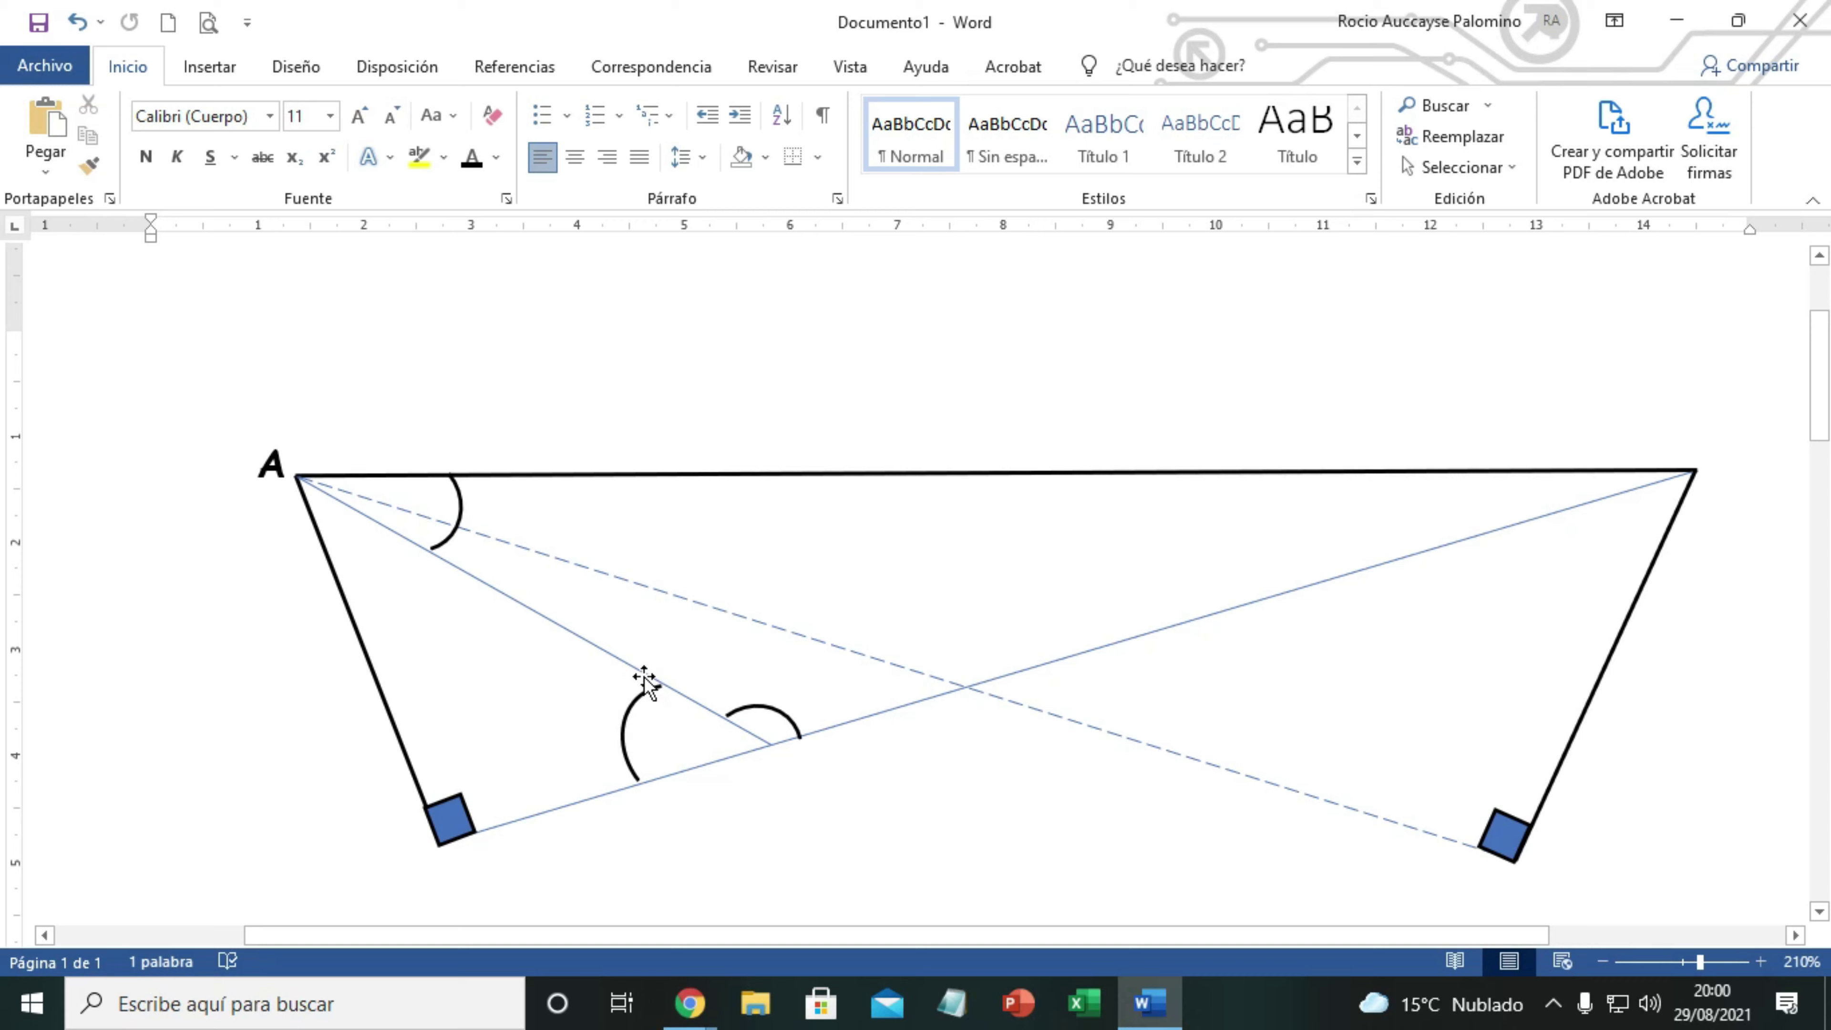
Select both diagonals and the dashed line and change their outline to black.
click(581, 641)
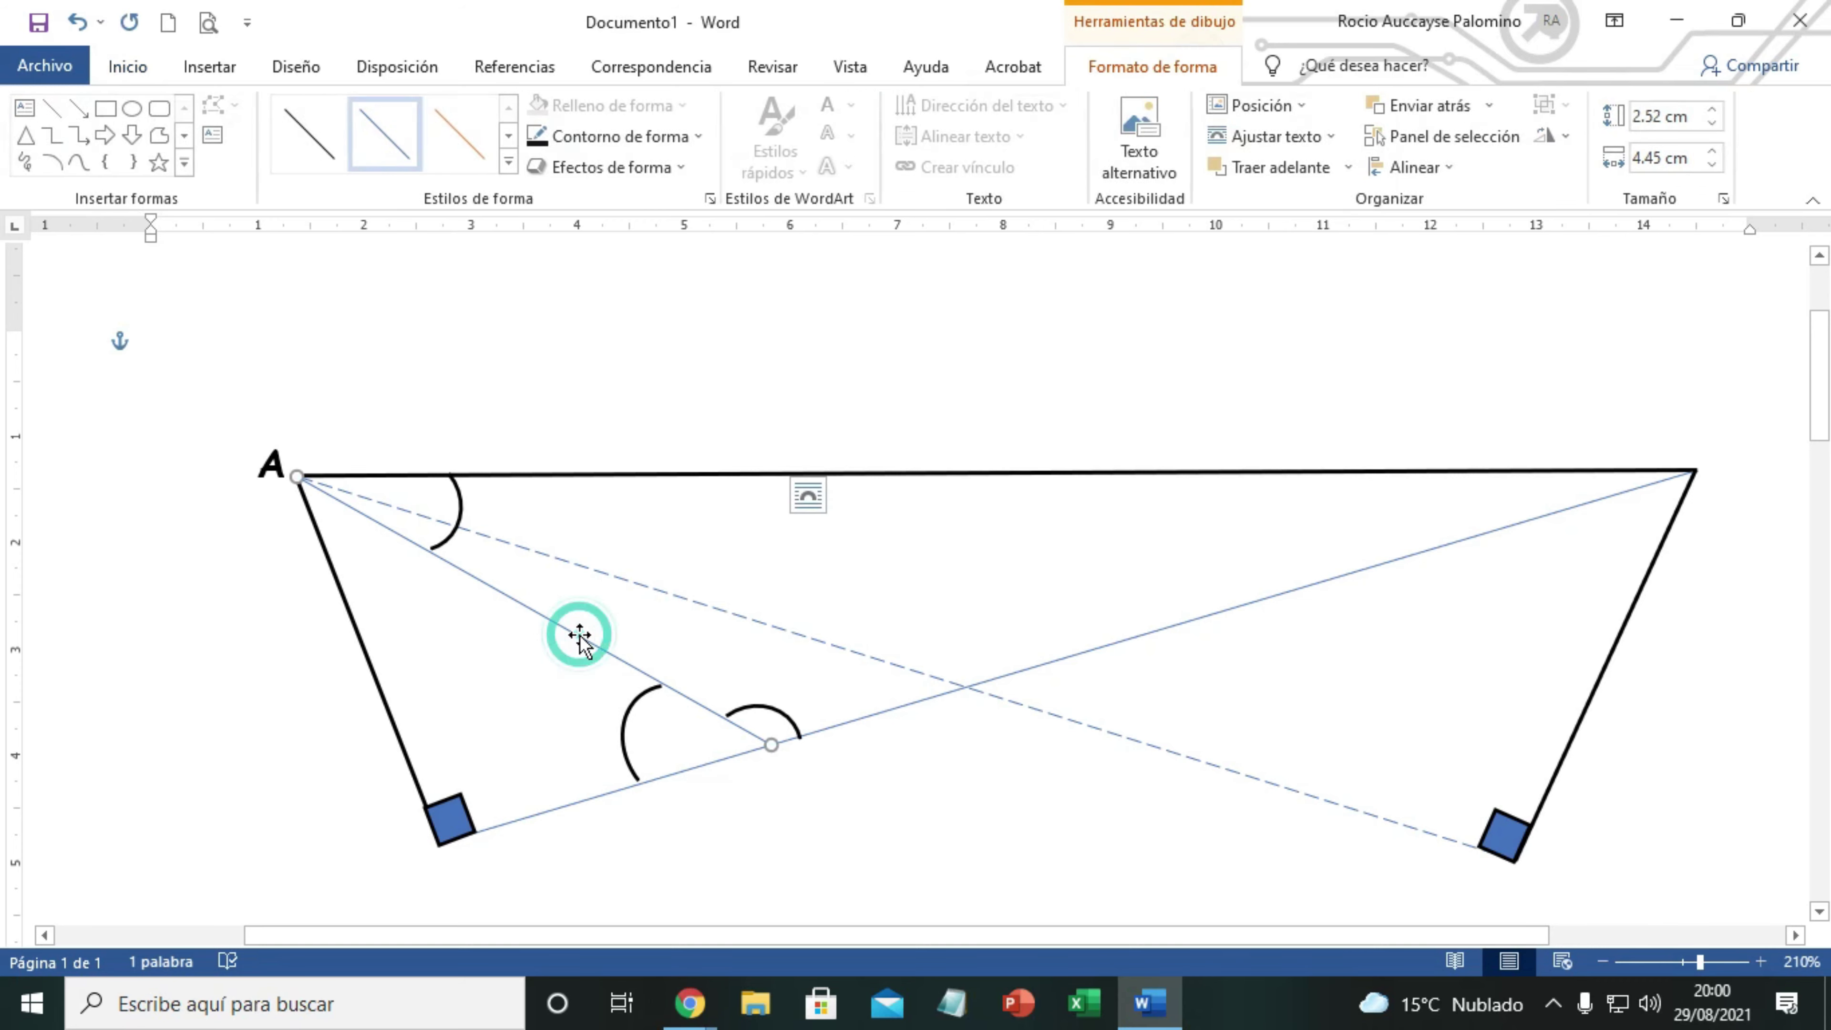
ctrl+click(587, 803)
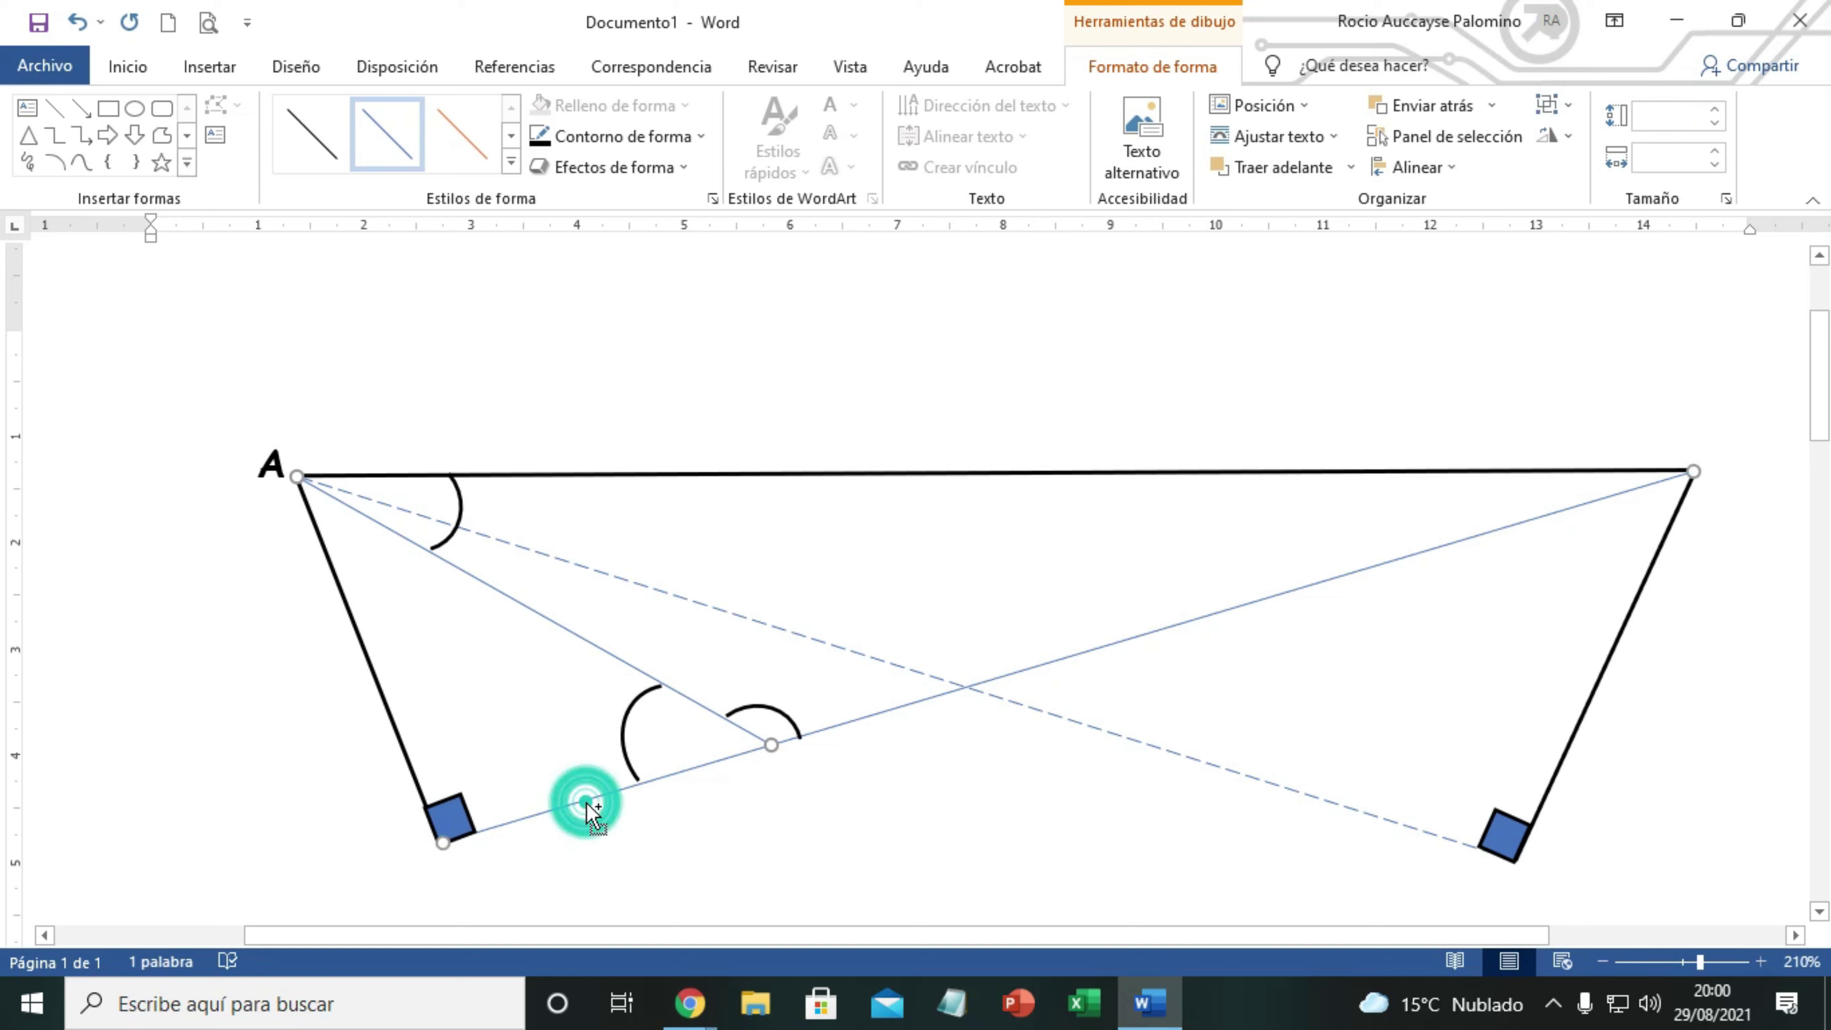
ctrl+click(806, 639)
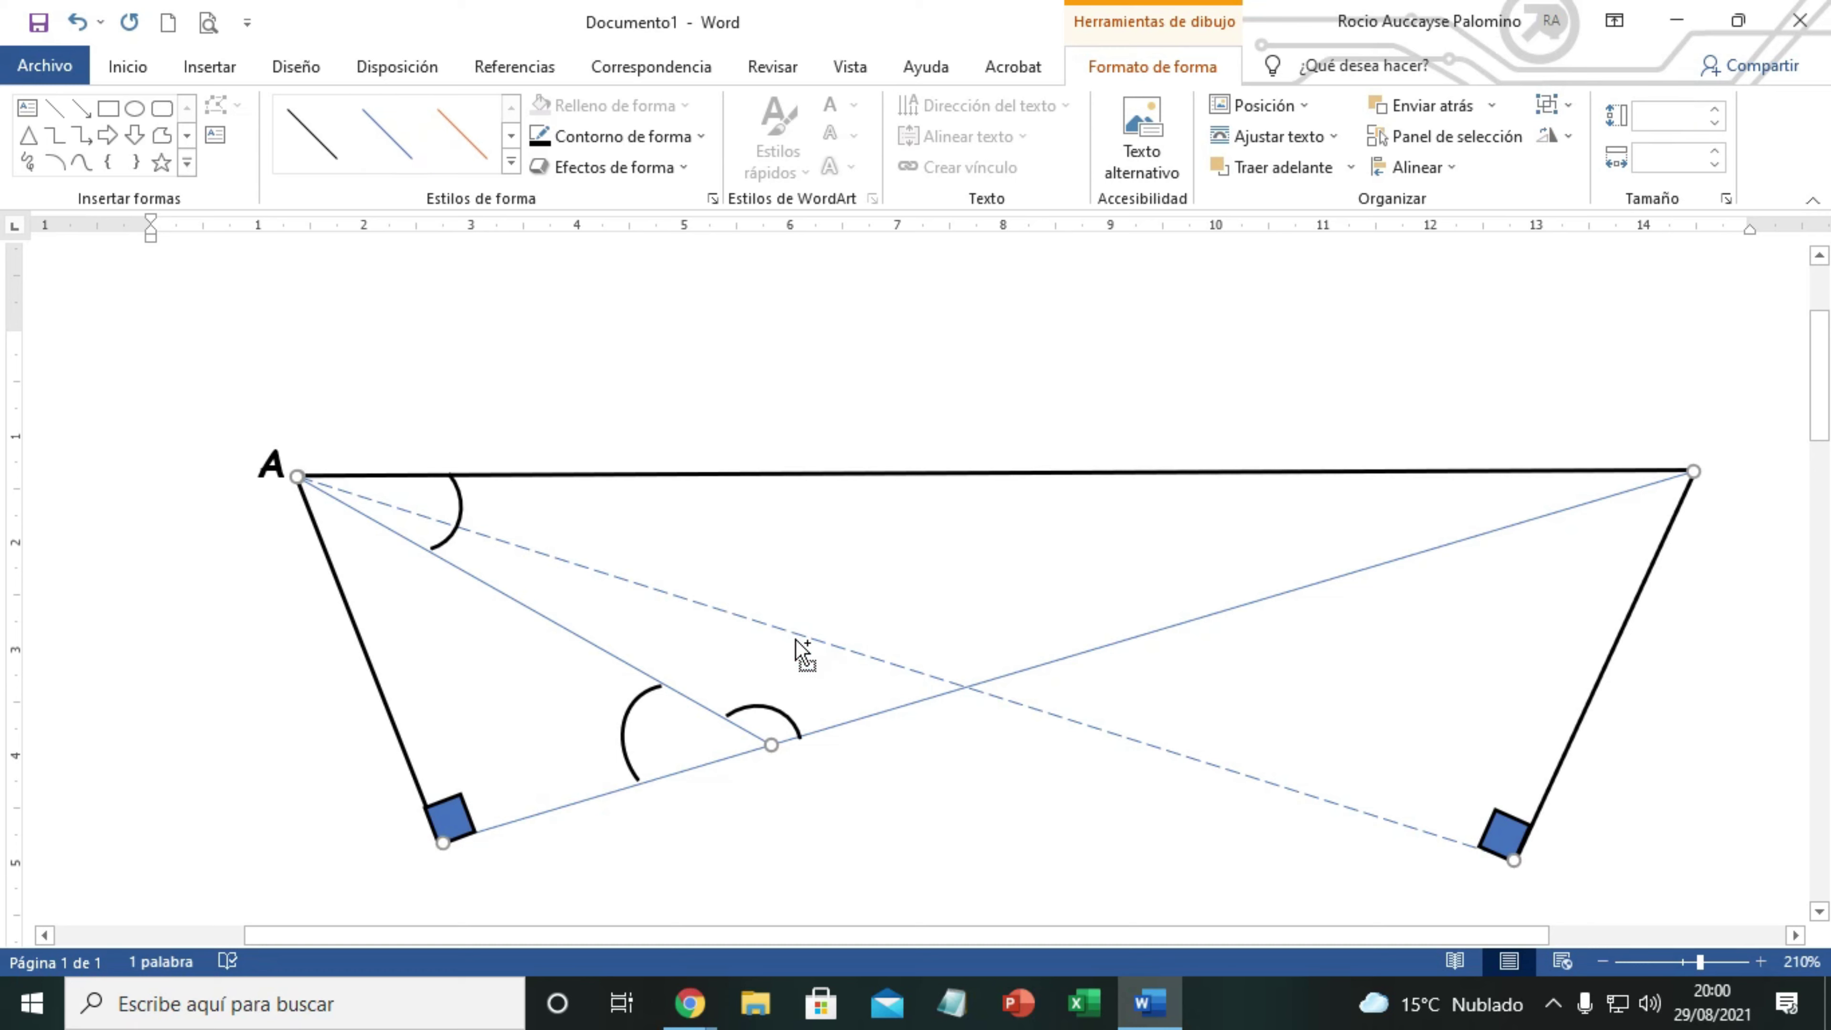
ctrl+click(631, 672)
ctrl+click(633, 674)
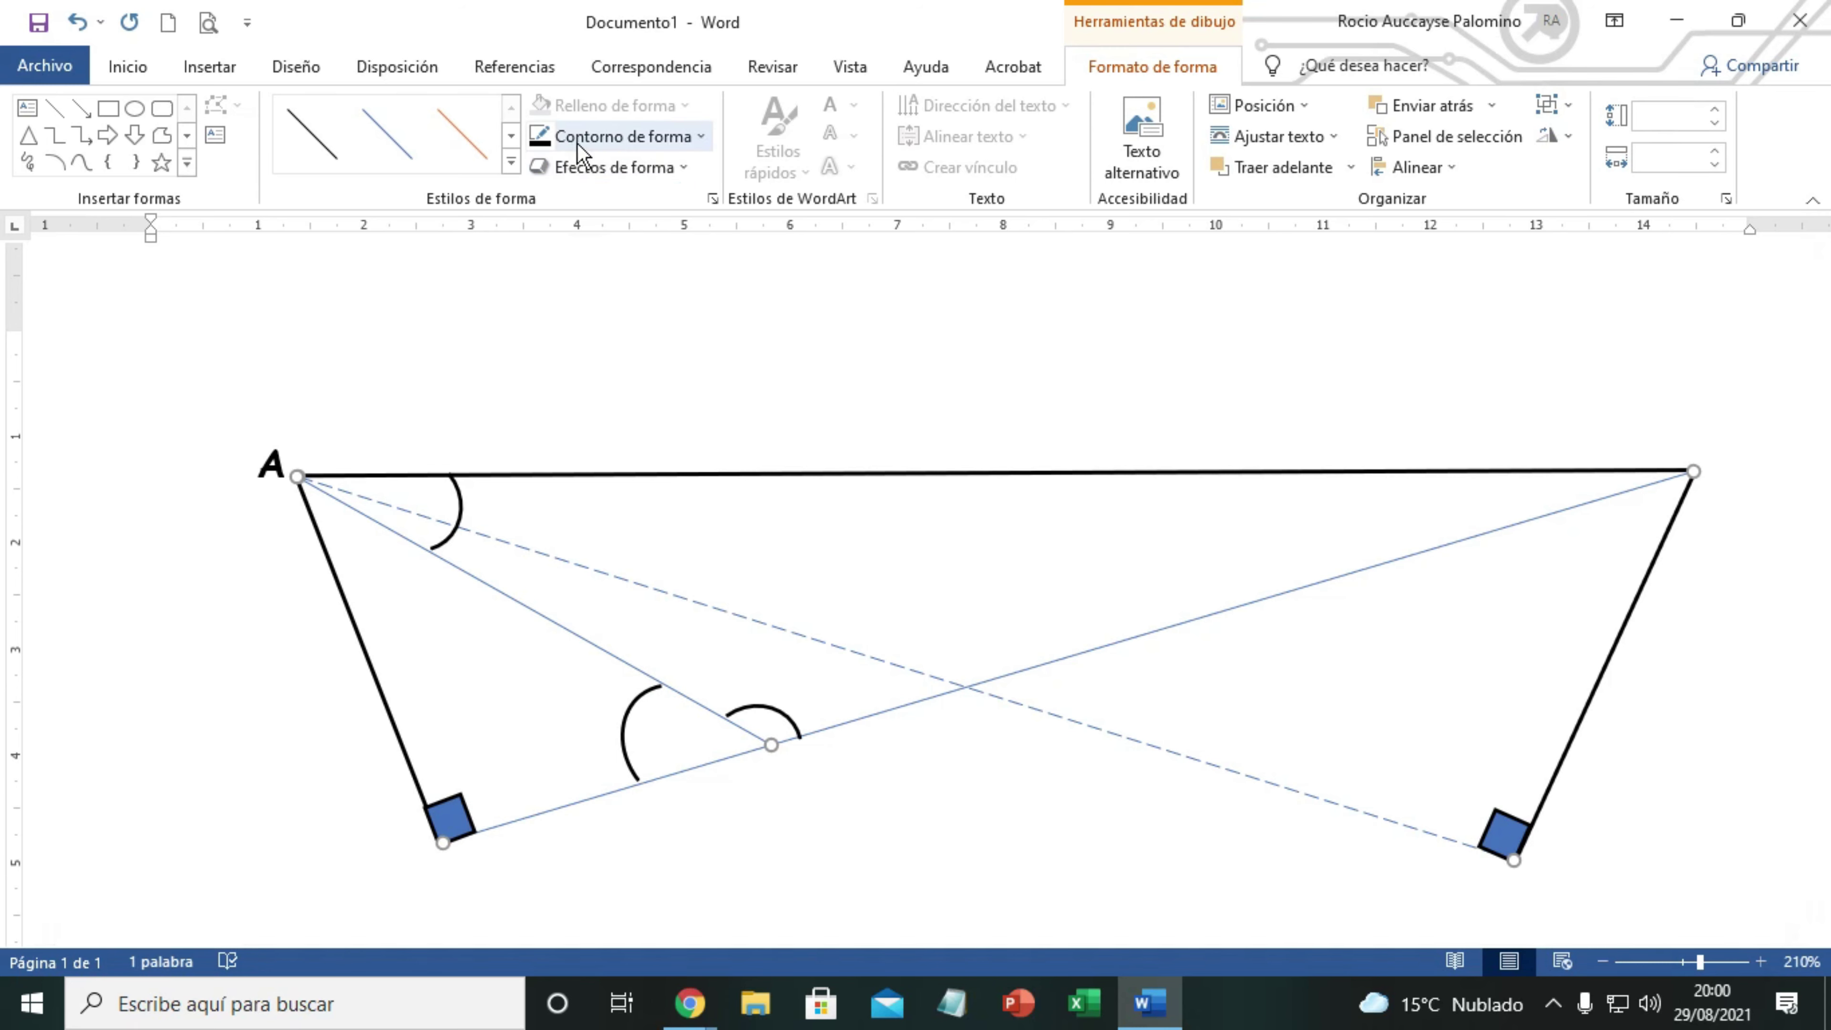
click(539, 140)
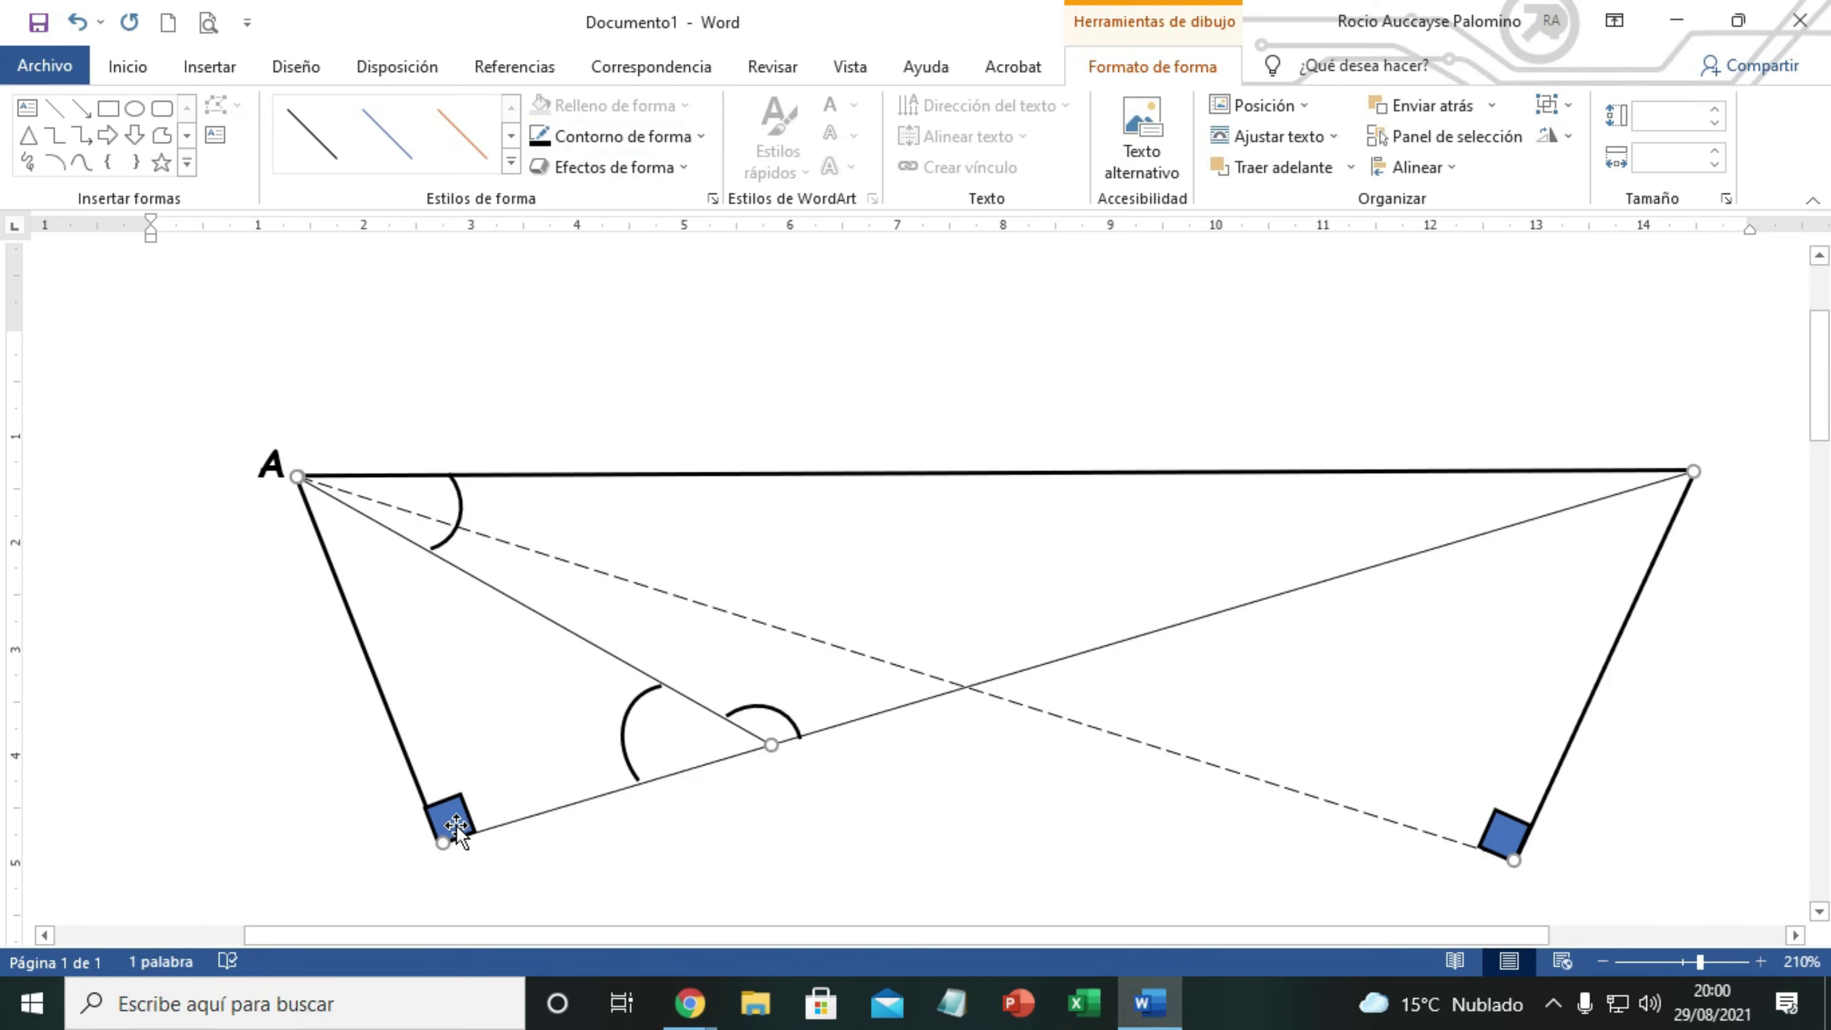
click(696, 136)
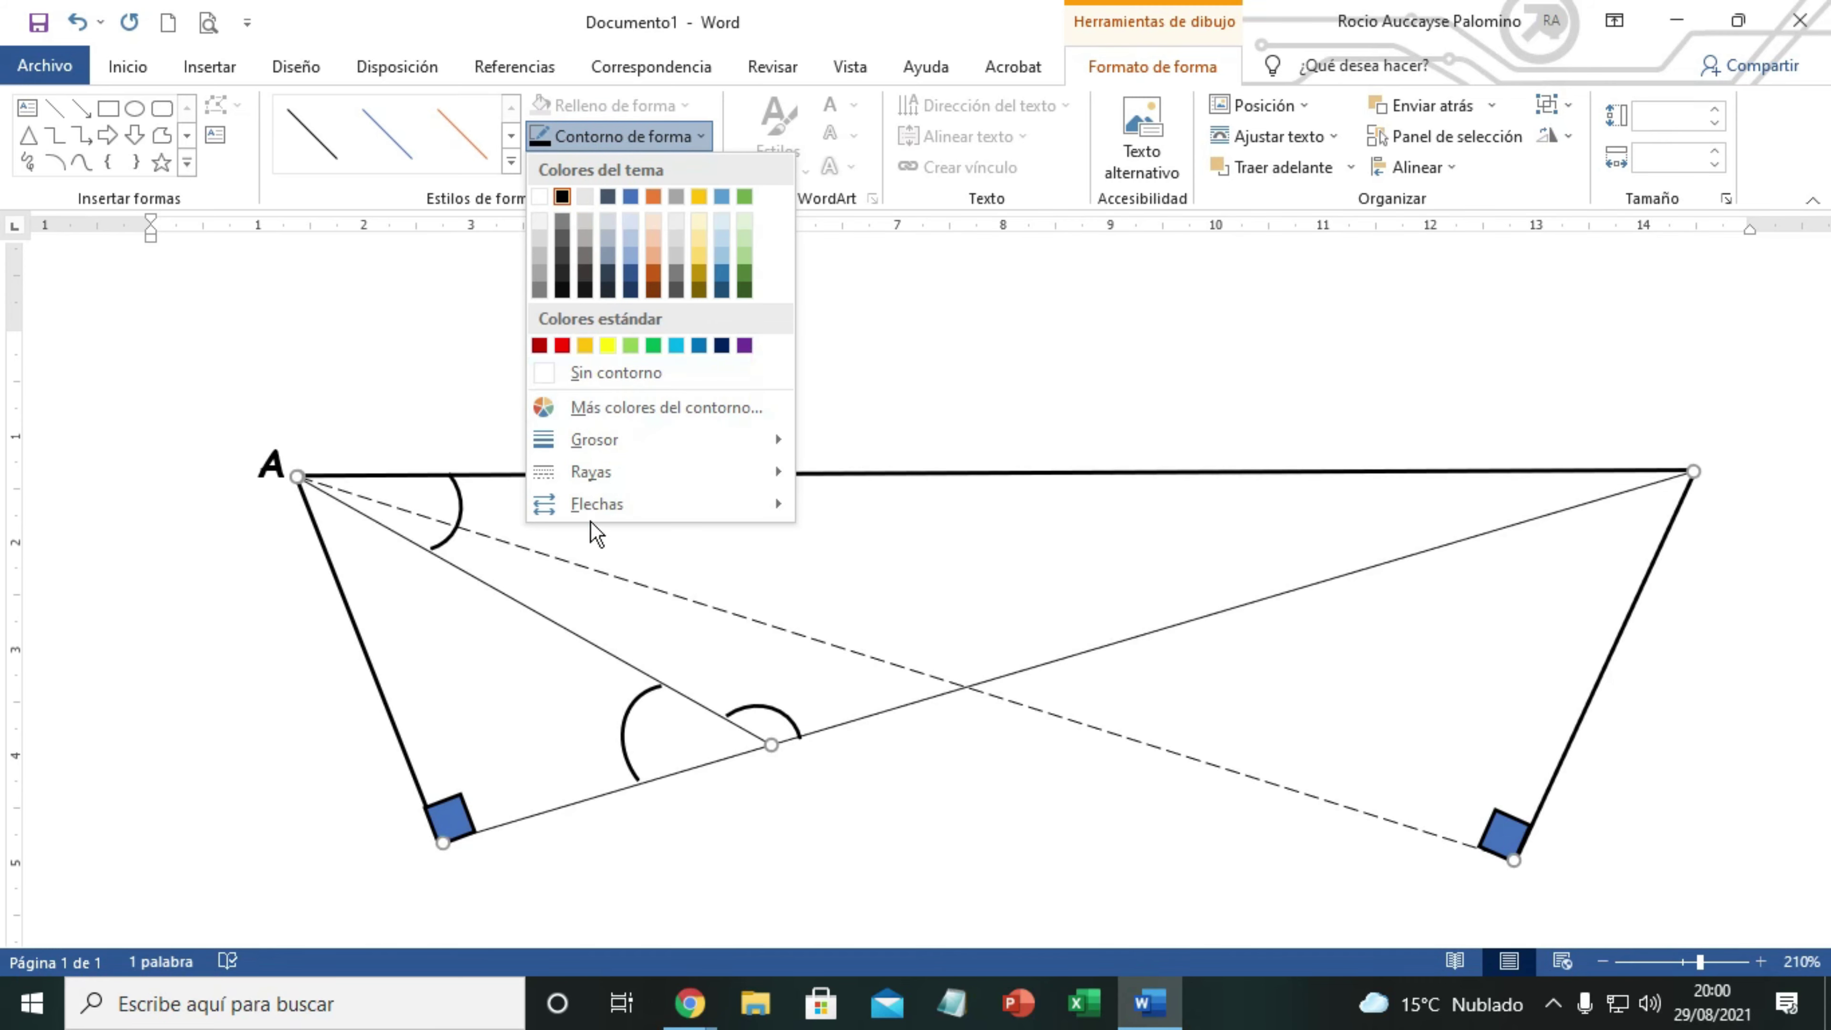
click(975, 844)
Make both right-angle squares solid black fill with no outline.
click(1497, 827)
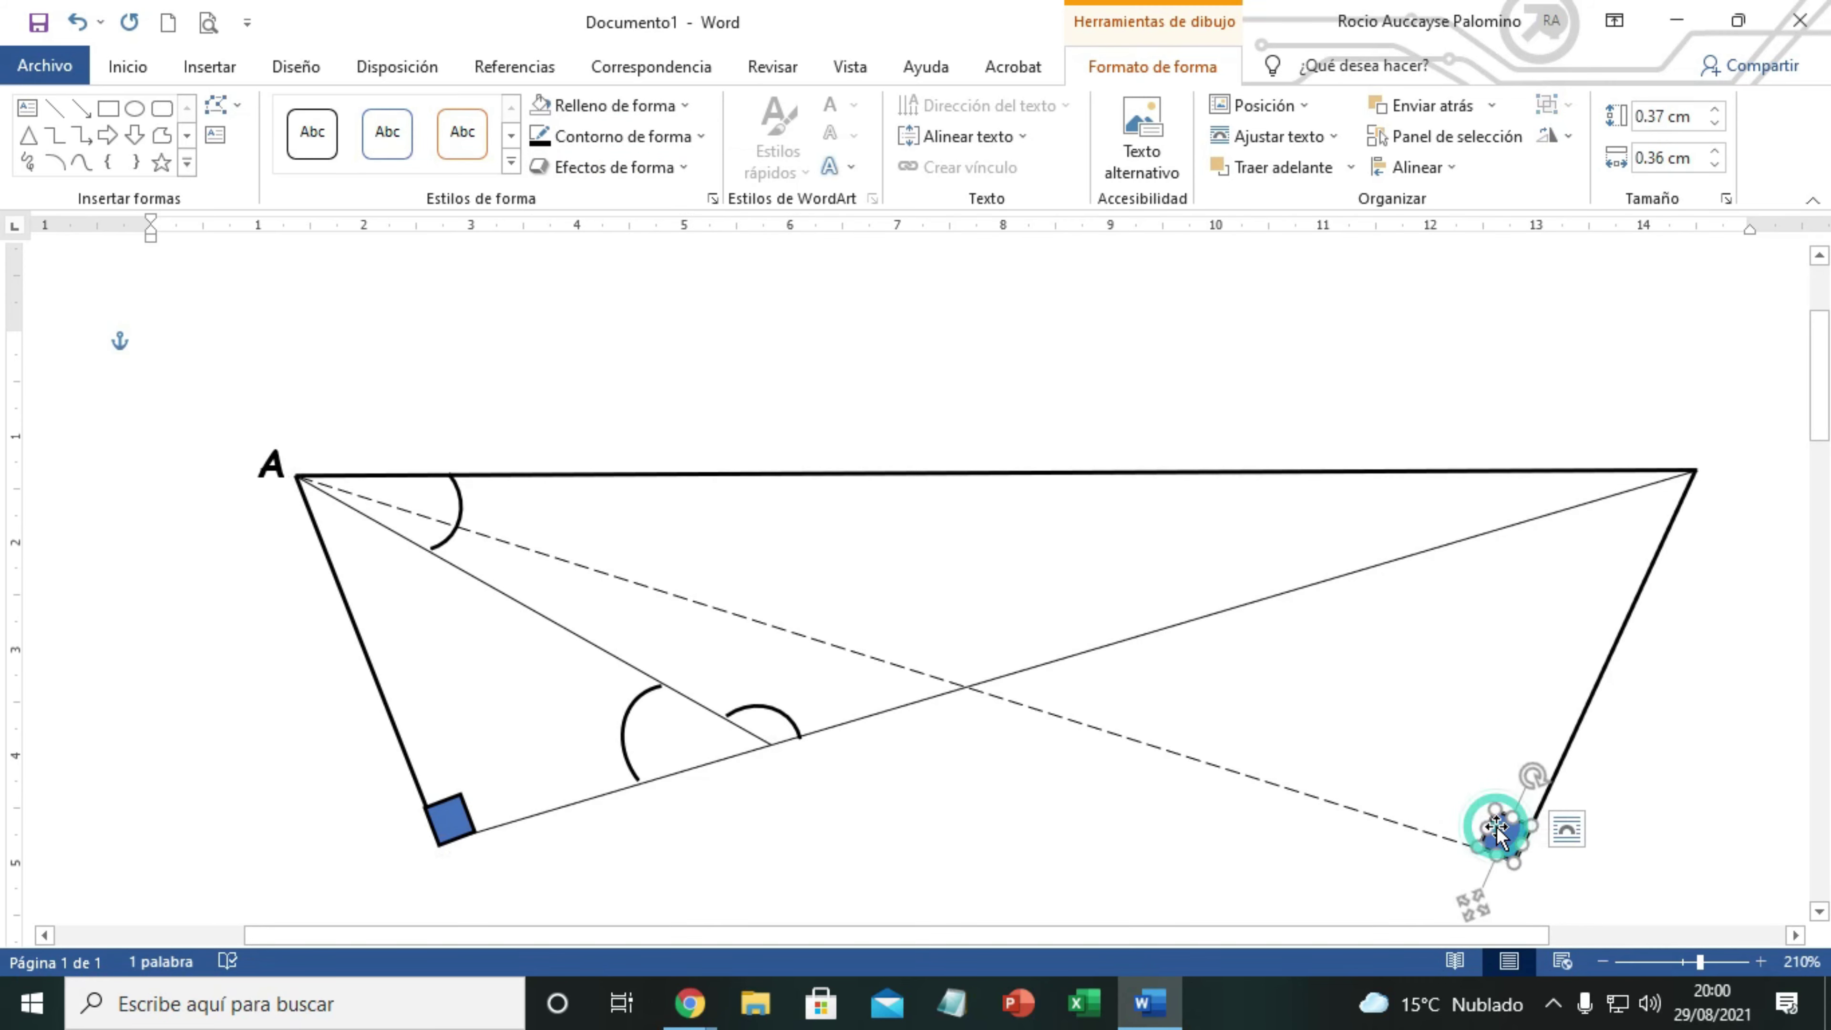
shift+click(451, 812)
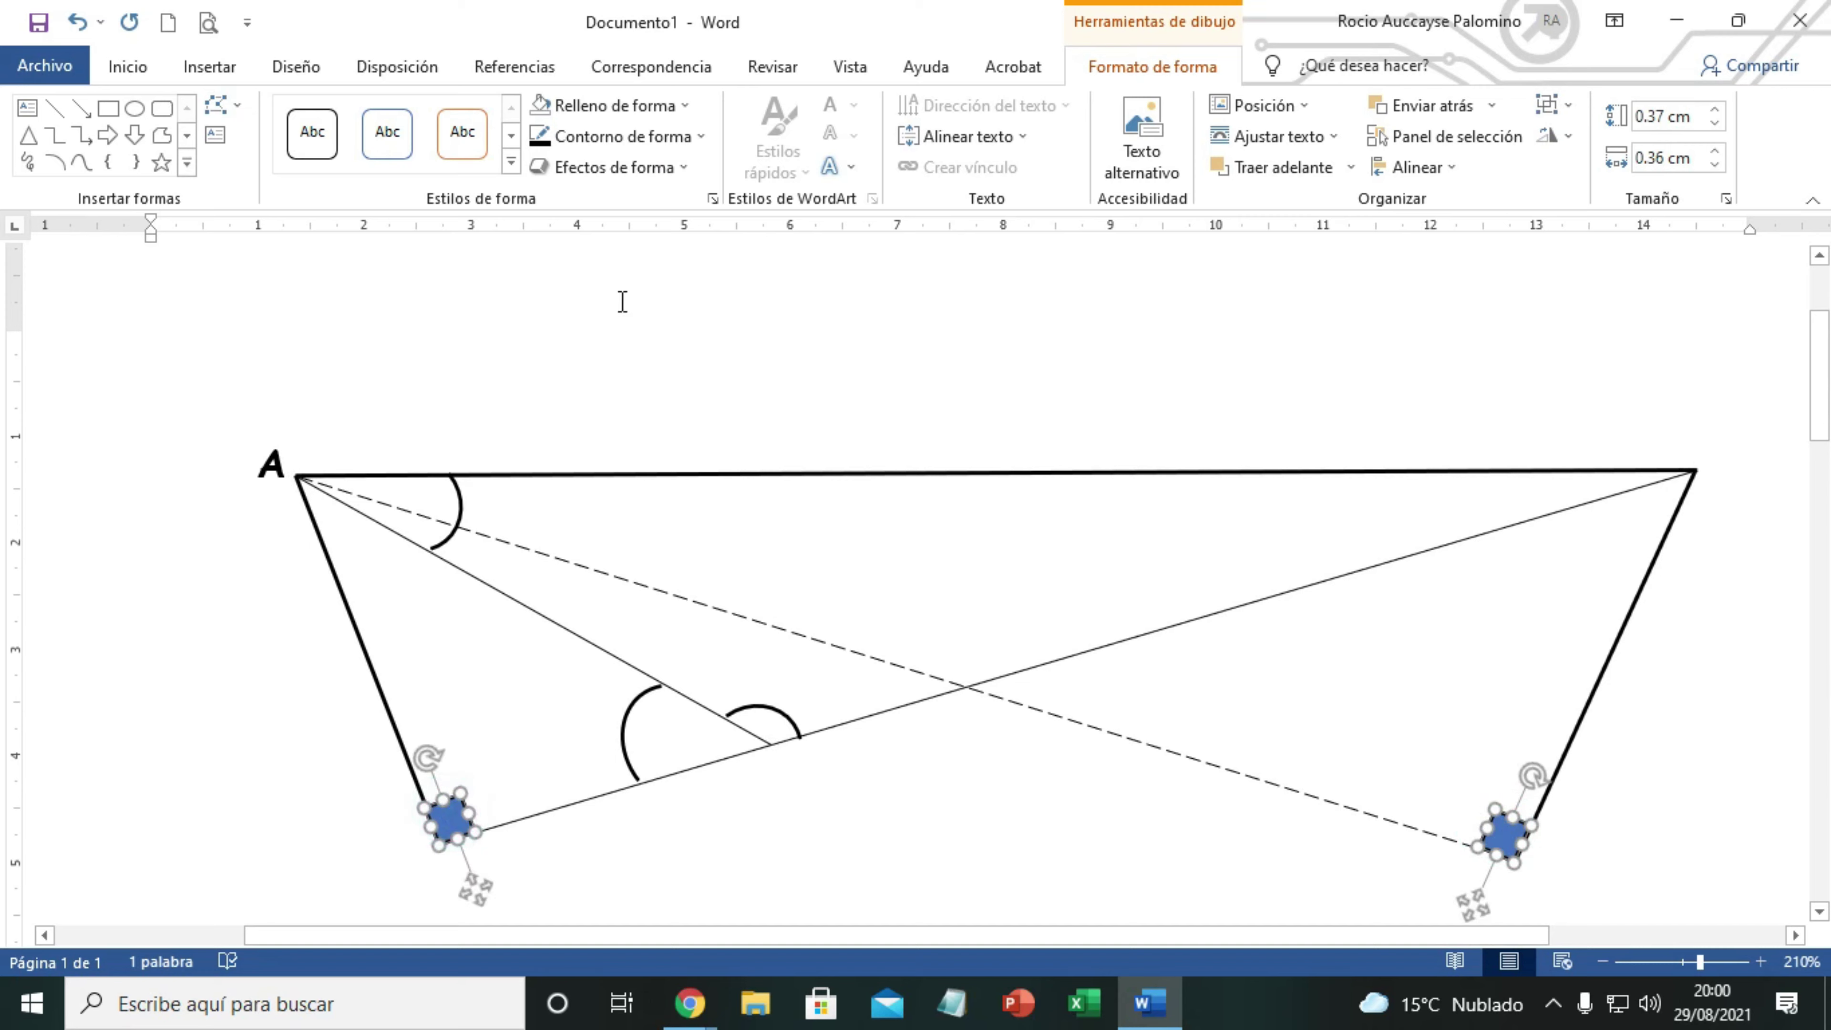
click(568, 142)
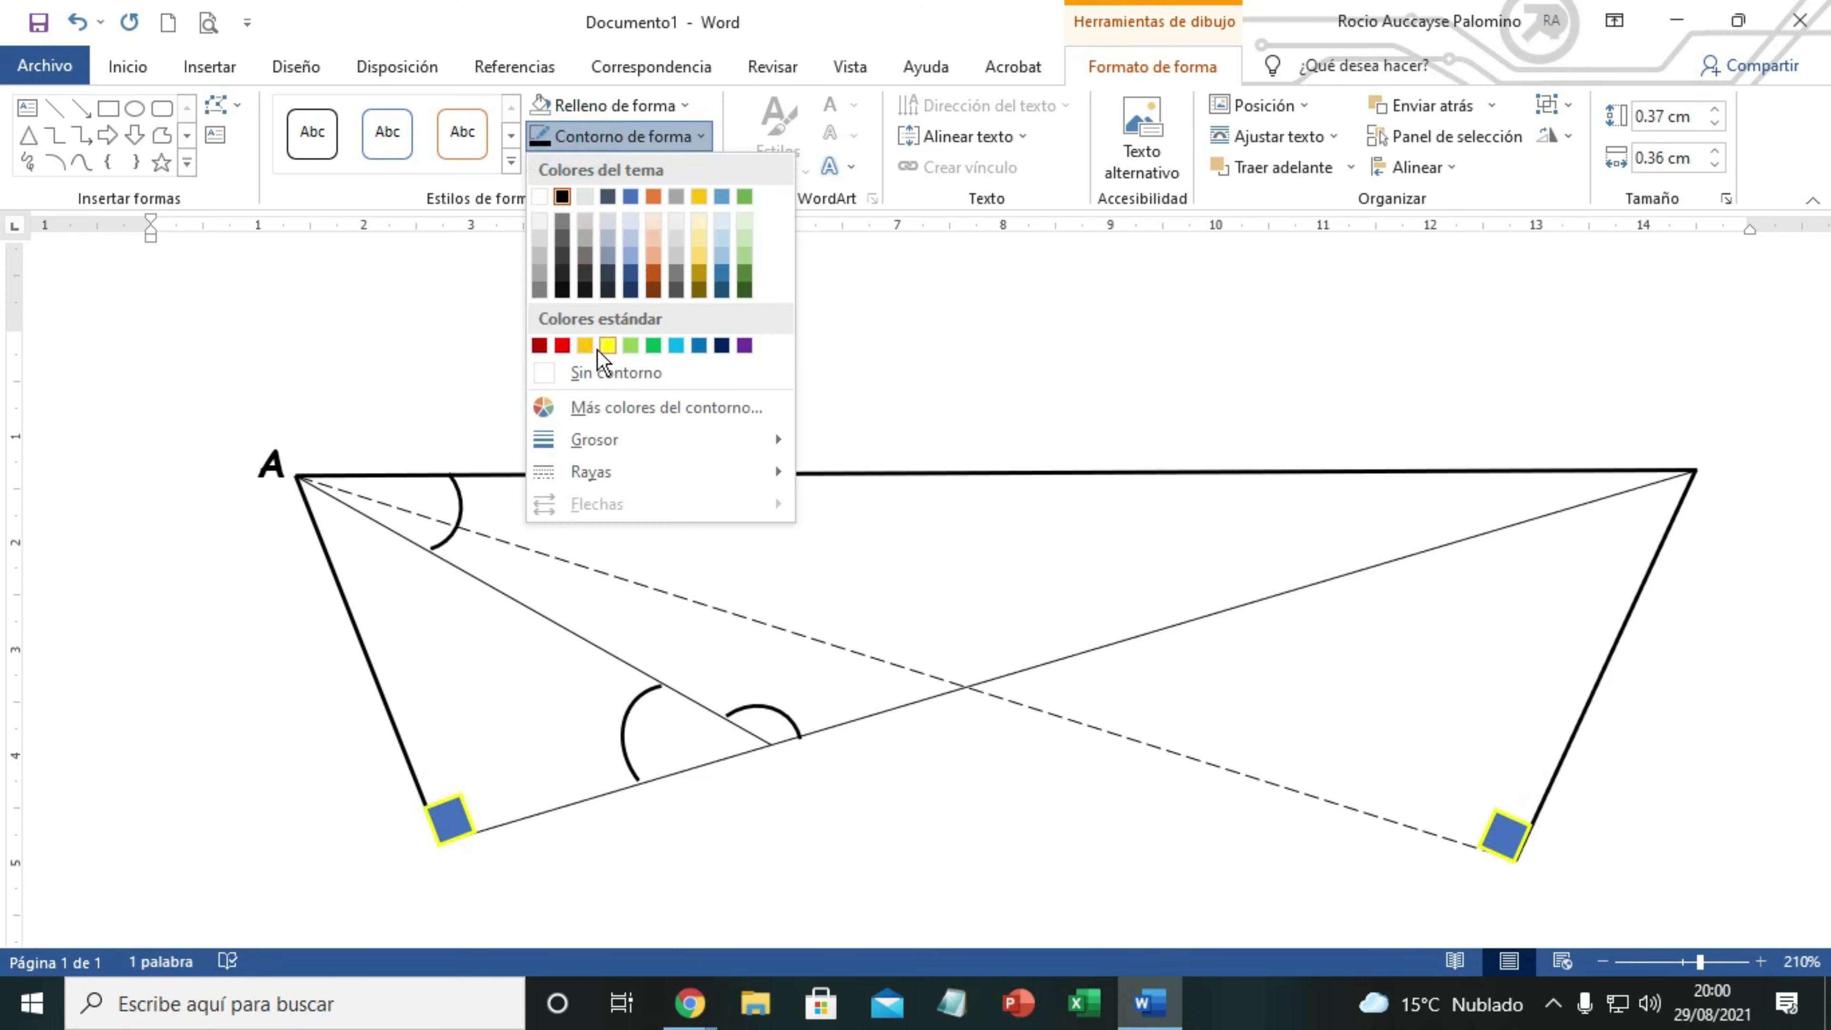
click(595, 365)
click(587, 110)
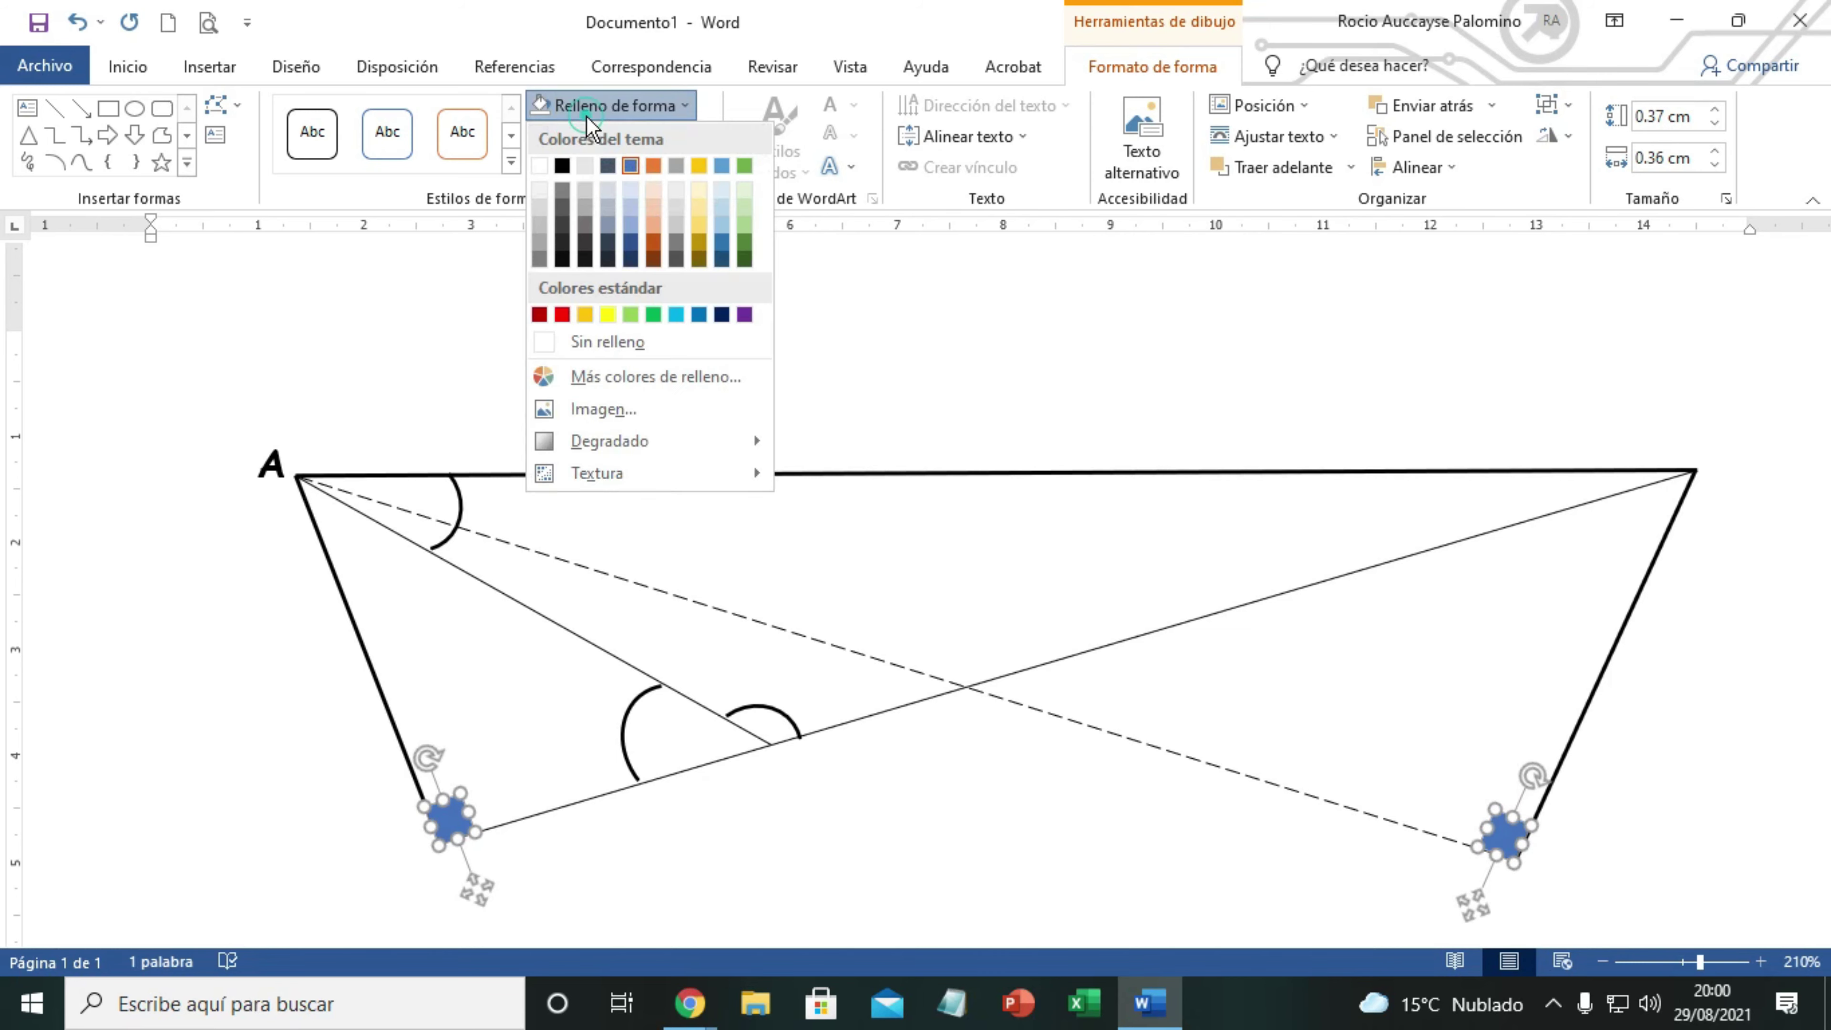
click(562, 165)
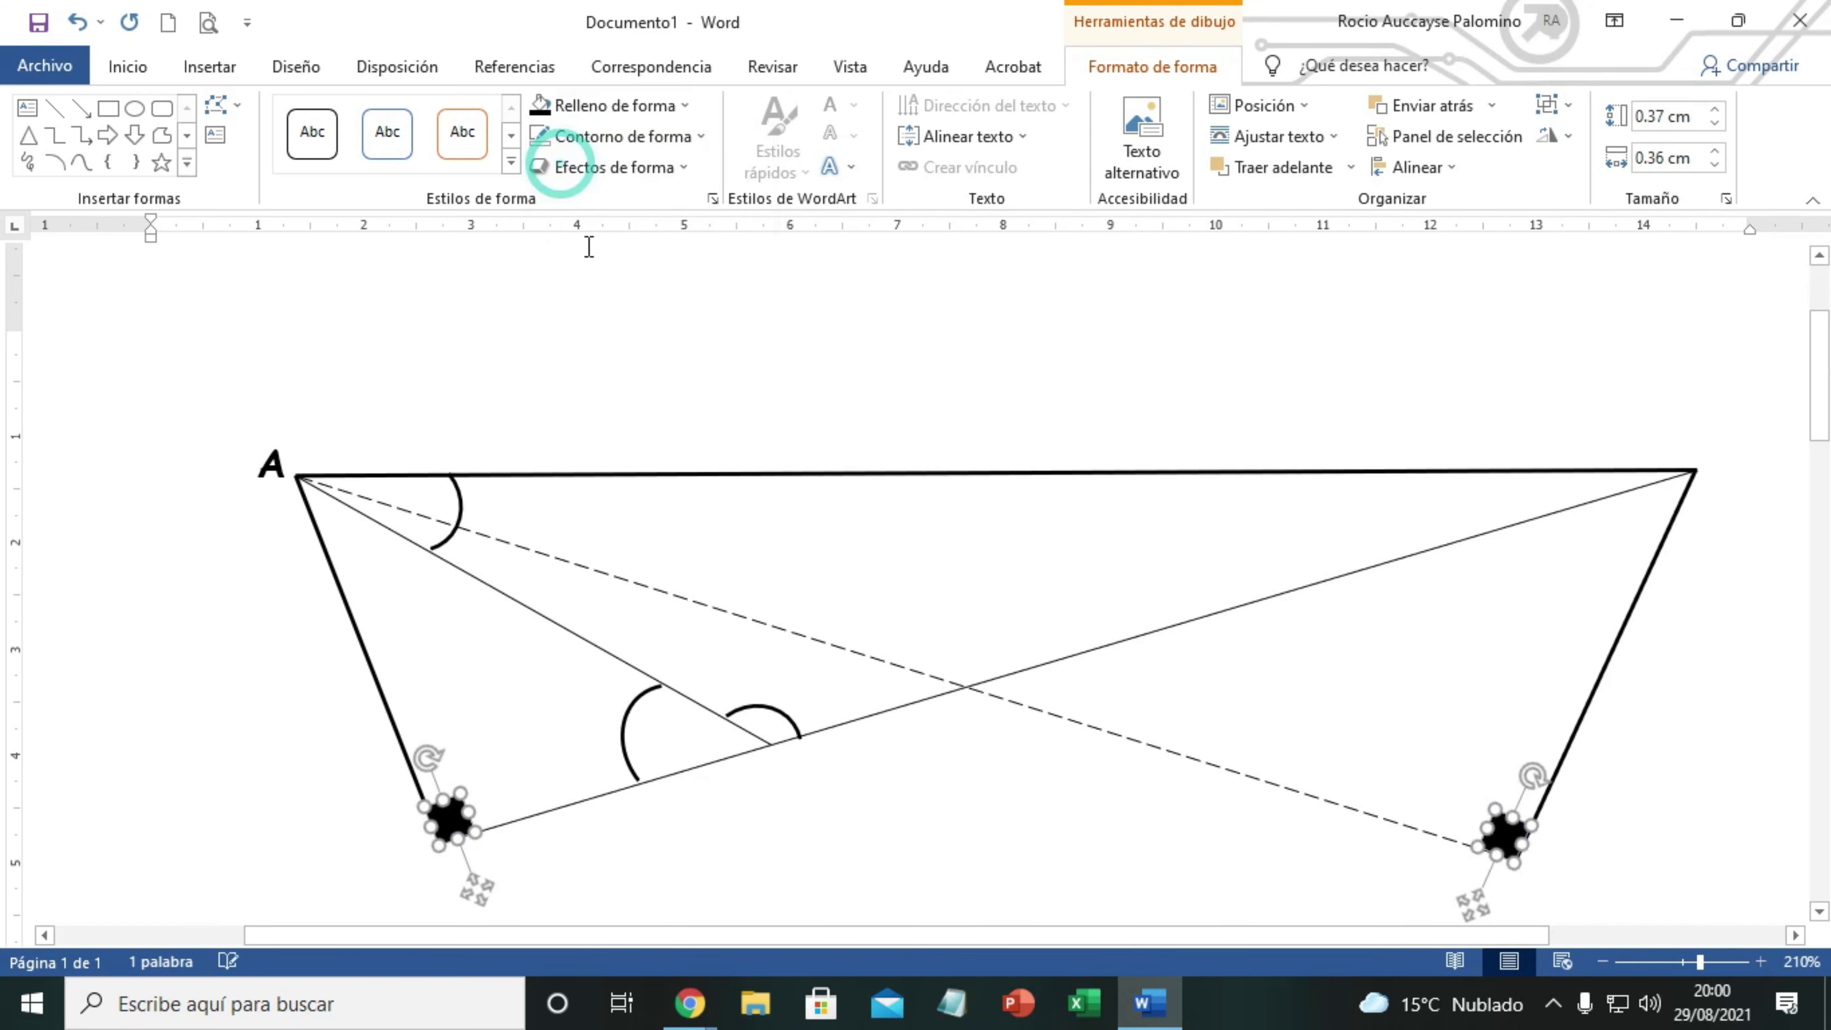
click(849, 828)
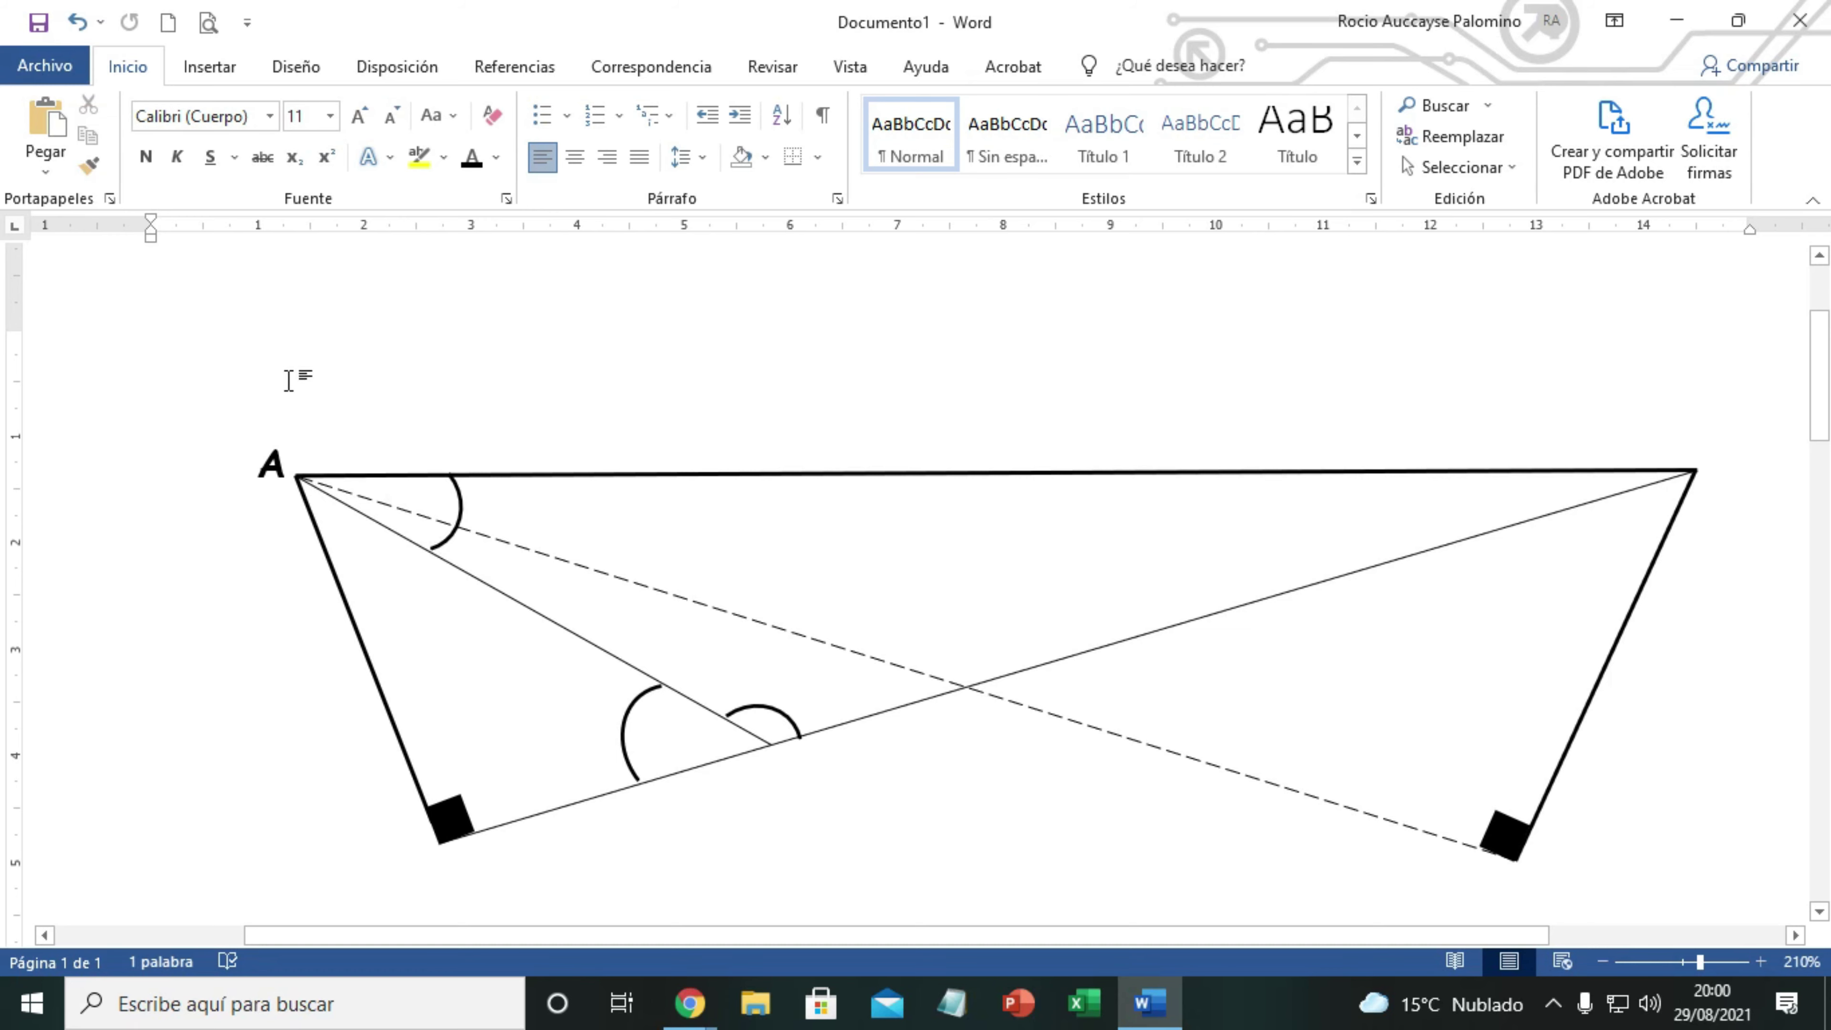
Shrink the text box holding label A slightly.
click(268, 476)
click(258, 474)
click(236, 459)
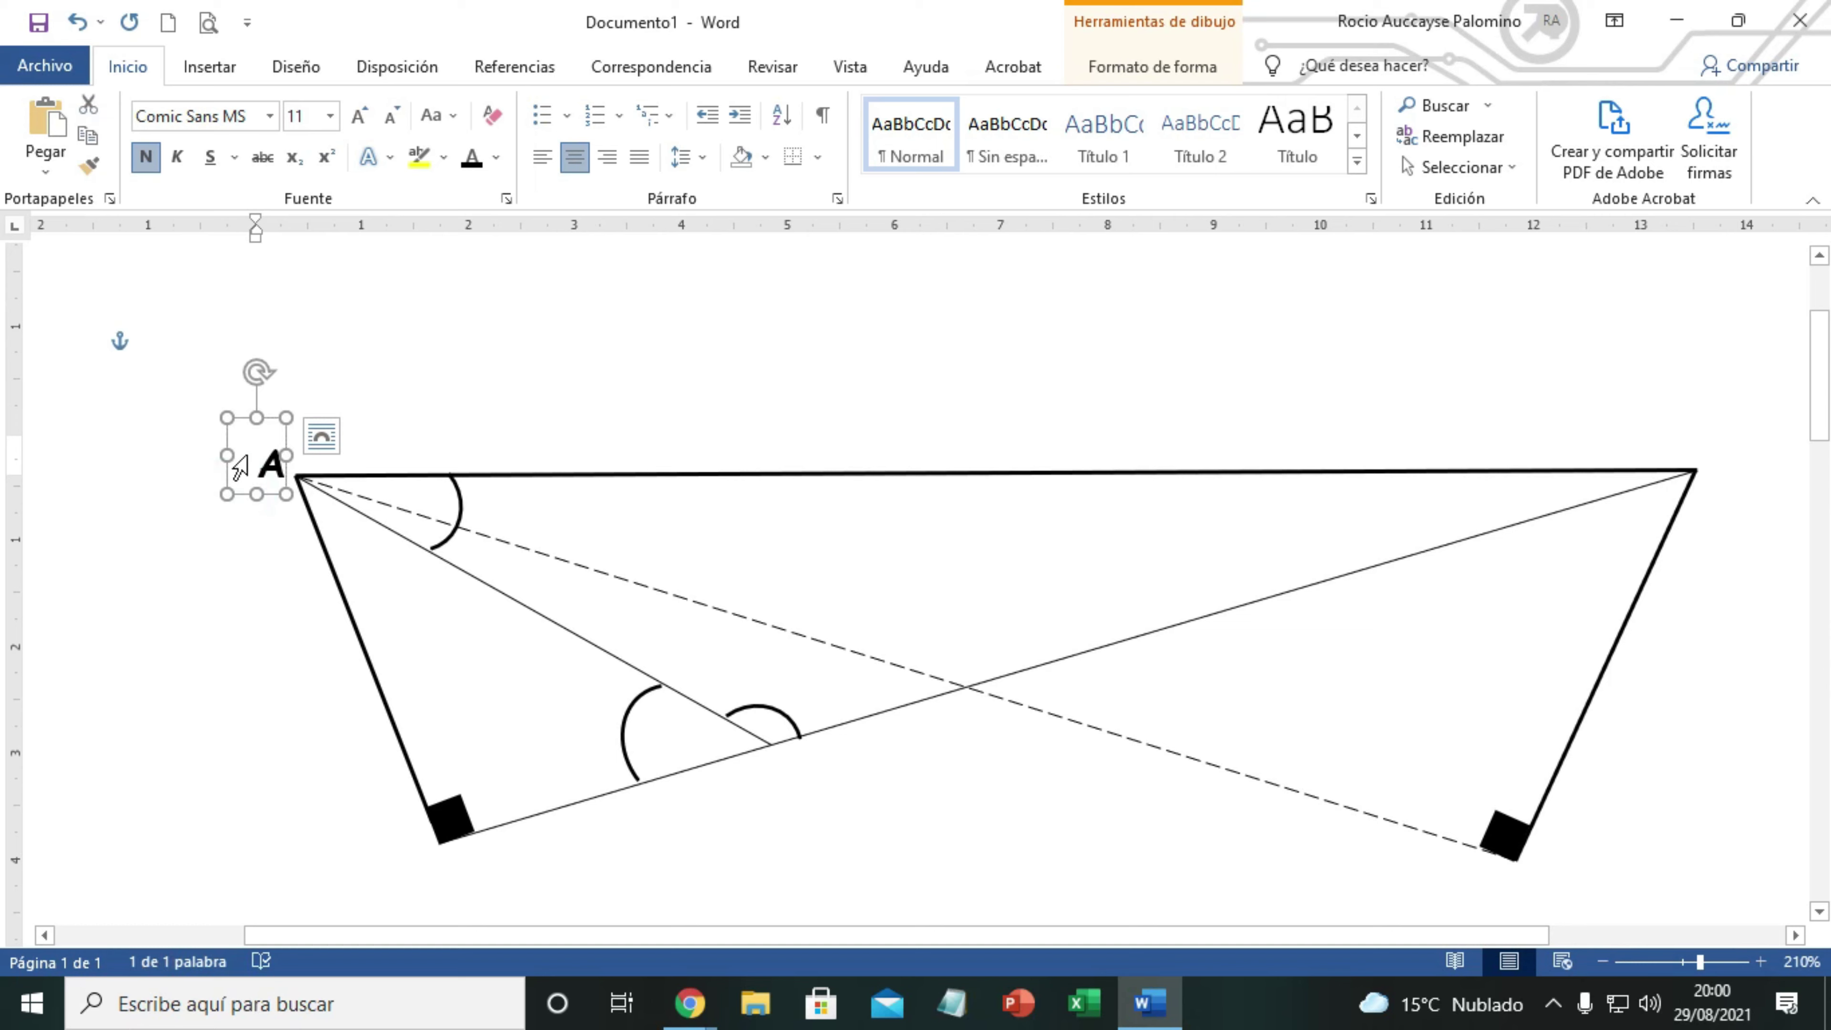
drag(227, 418, 220, 419)
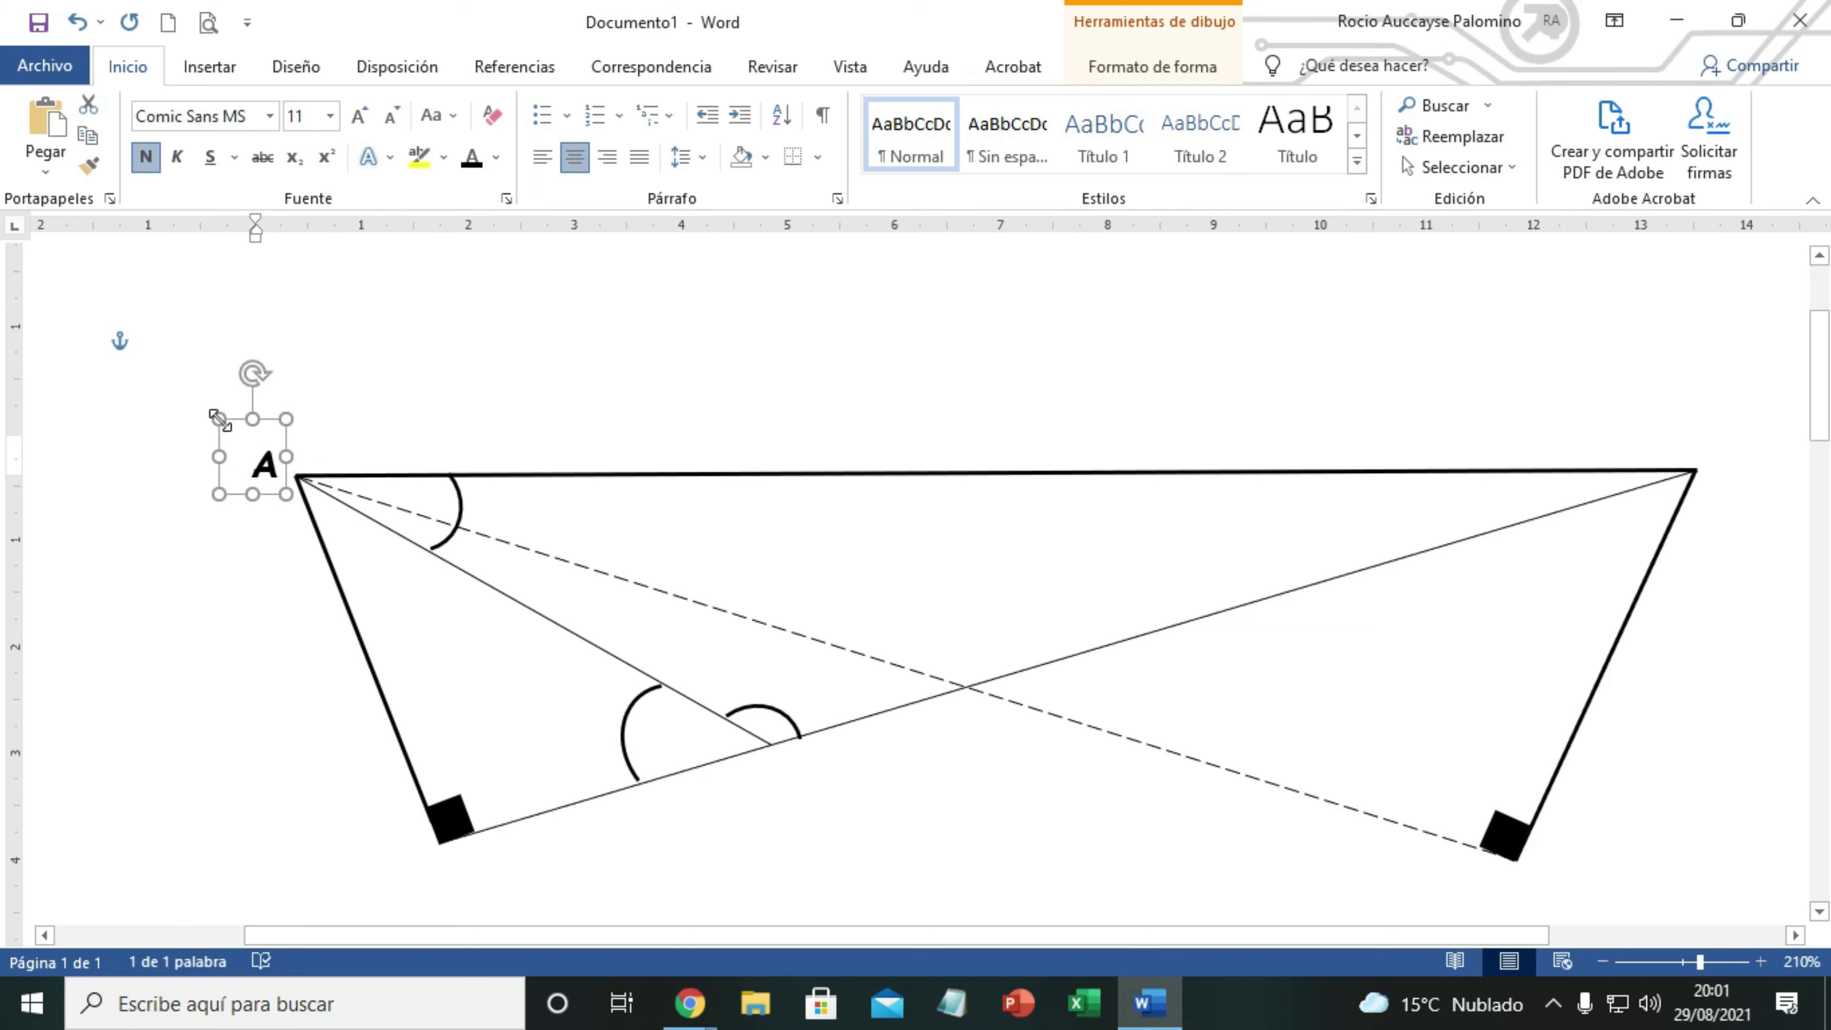
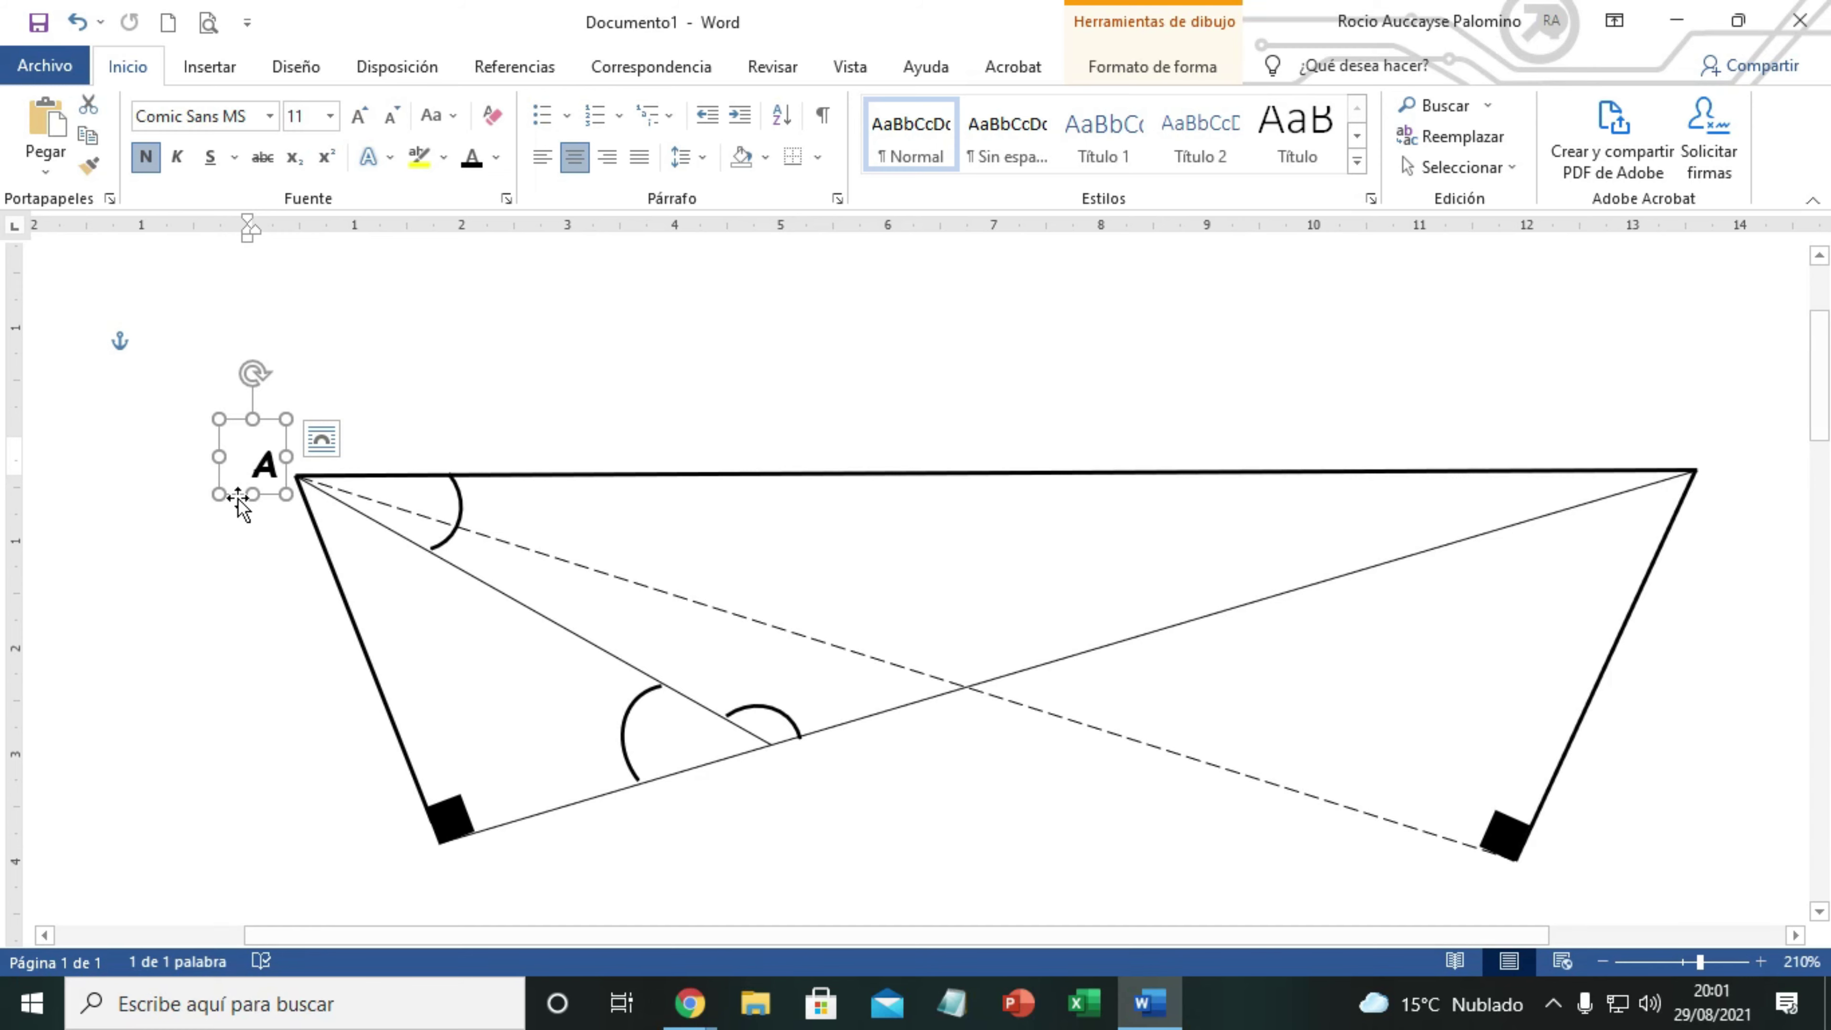
Duplicate the A label so a copy marks each vertex of the triangle figure.
scroll(238, 496, down, 2)
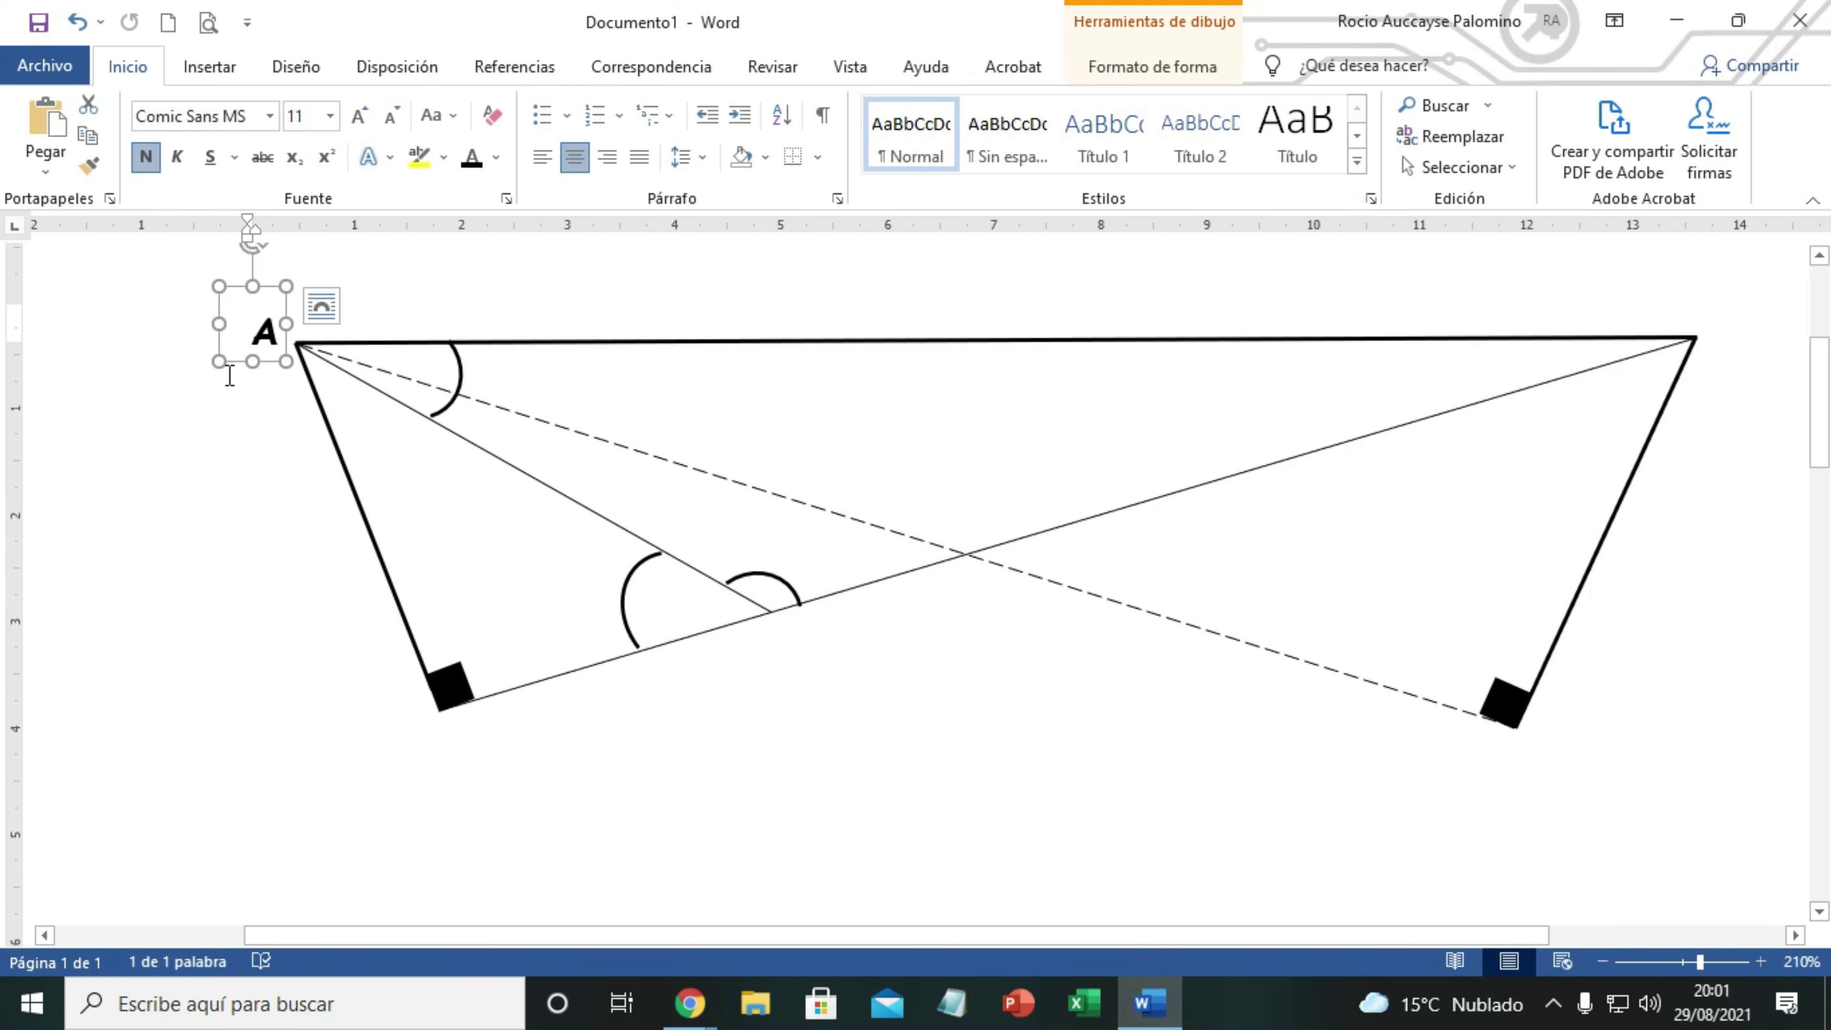
key(ctrl+v)
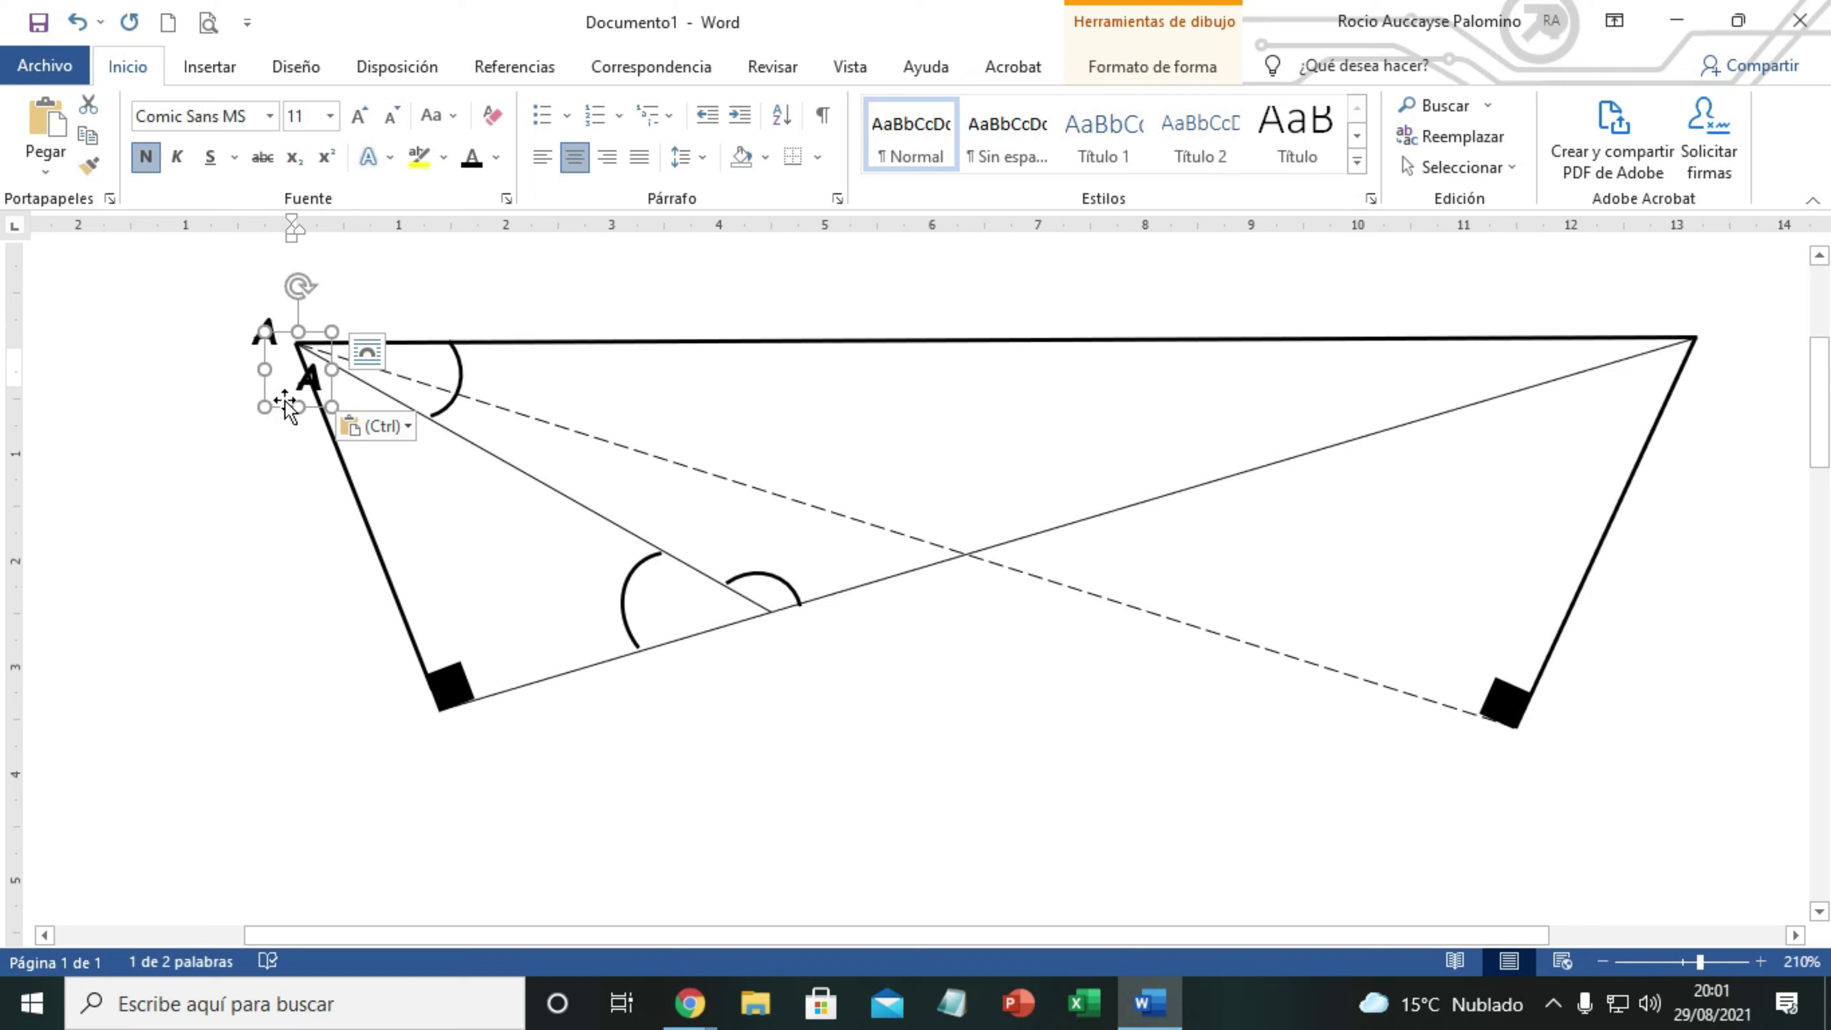
mouse_move(284, 399)
mouse_down()
mouse_move(282, 577)
mouse_move(401, 755)
mouse_move(467, 807)
mouse_move(797, 695)
mouse_move(788, 665)
mouse_move(800, 703)
mouse_move(1508, 795)
mouse_move(1486, 787)
mouse_move(1507, 815)
mouse_move(1696, 325)
mouse_up()
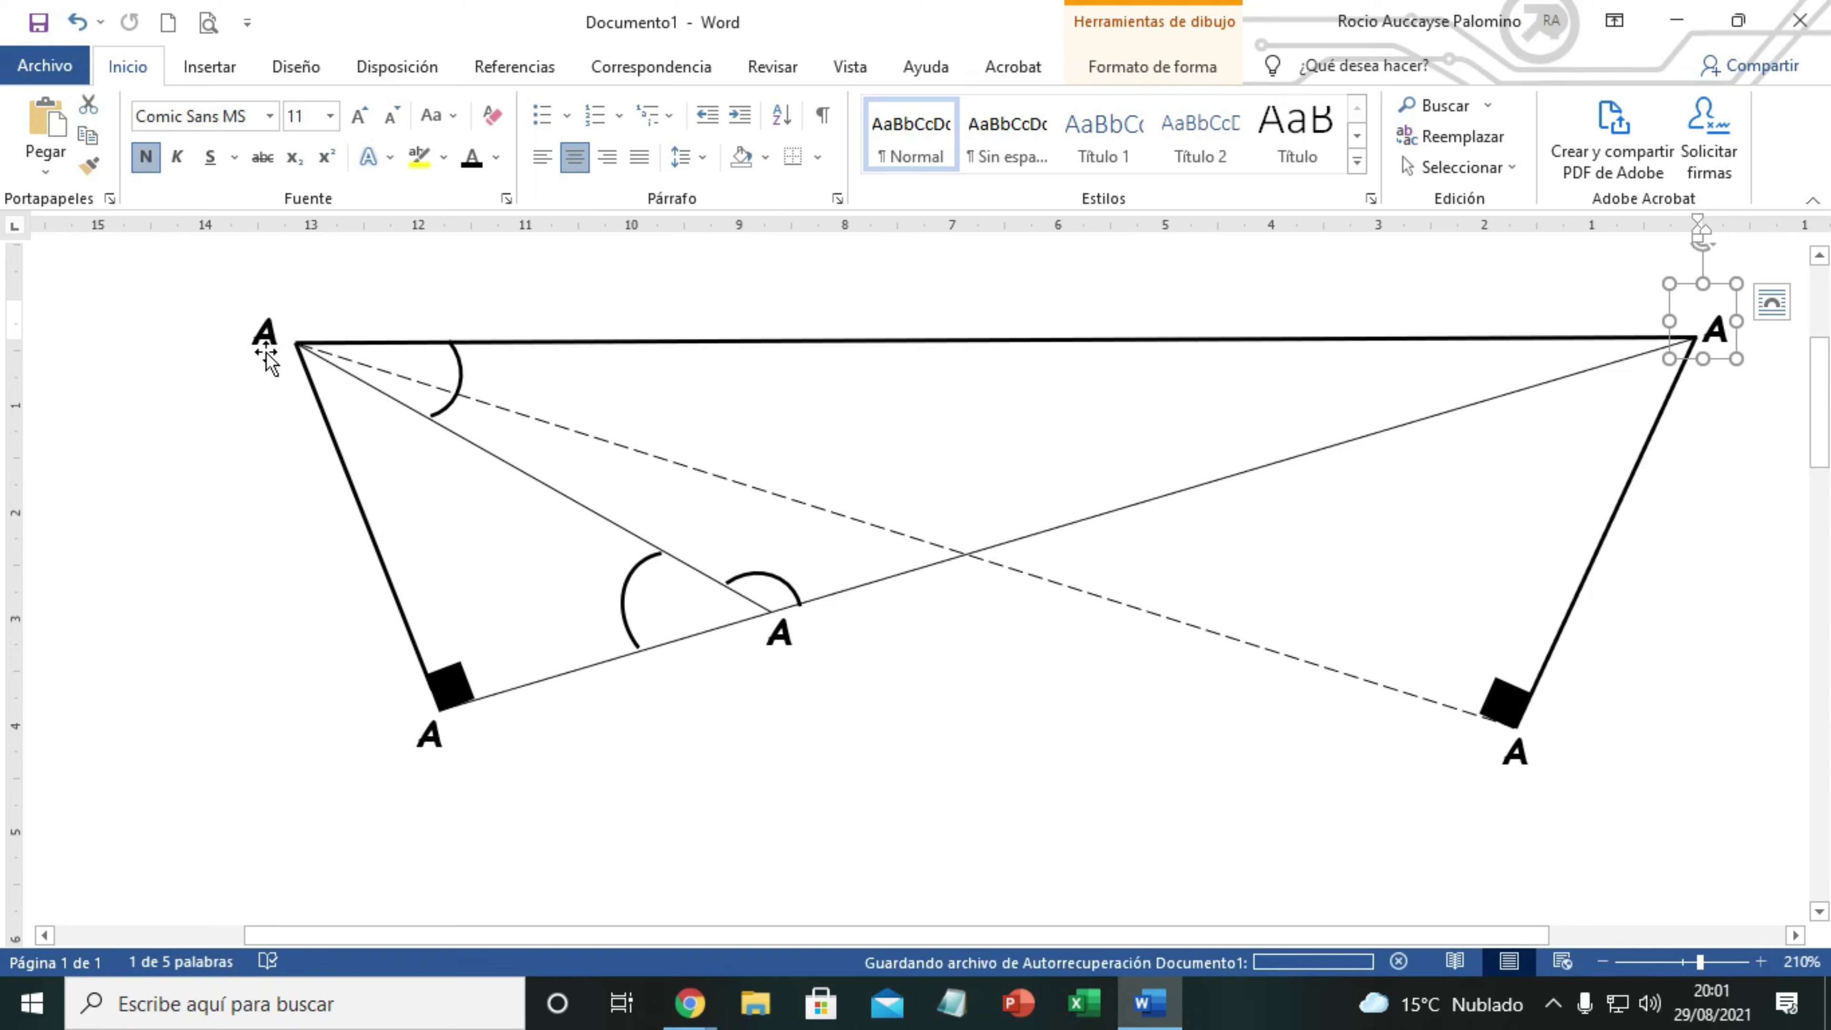
Change the bottom-left label to T and the bottom-right label to H, then select the top-right label.
double_click(429, 739)
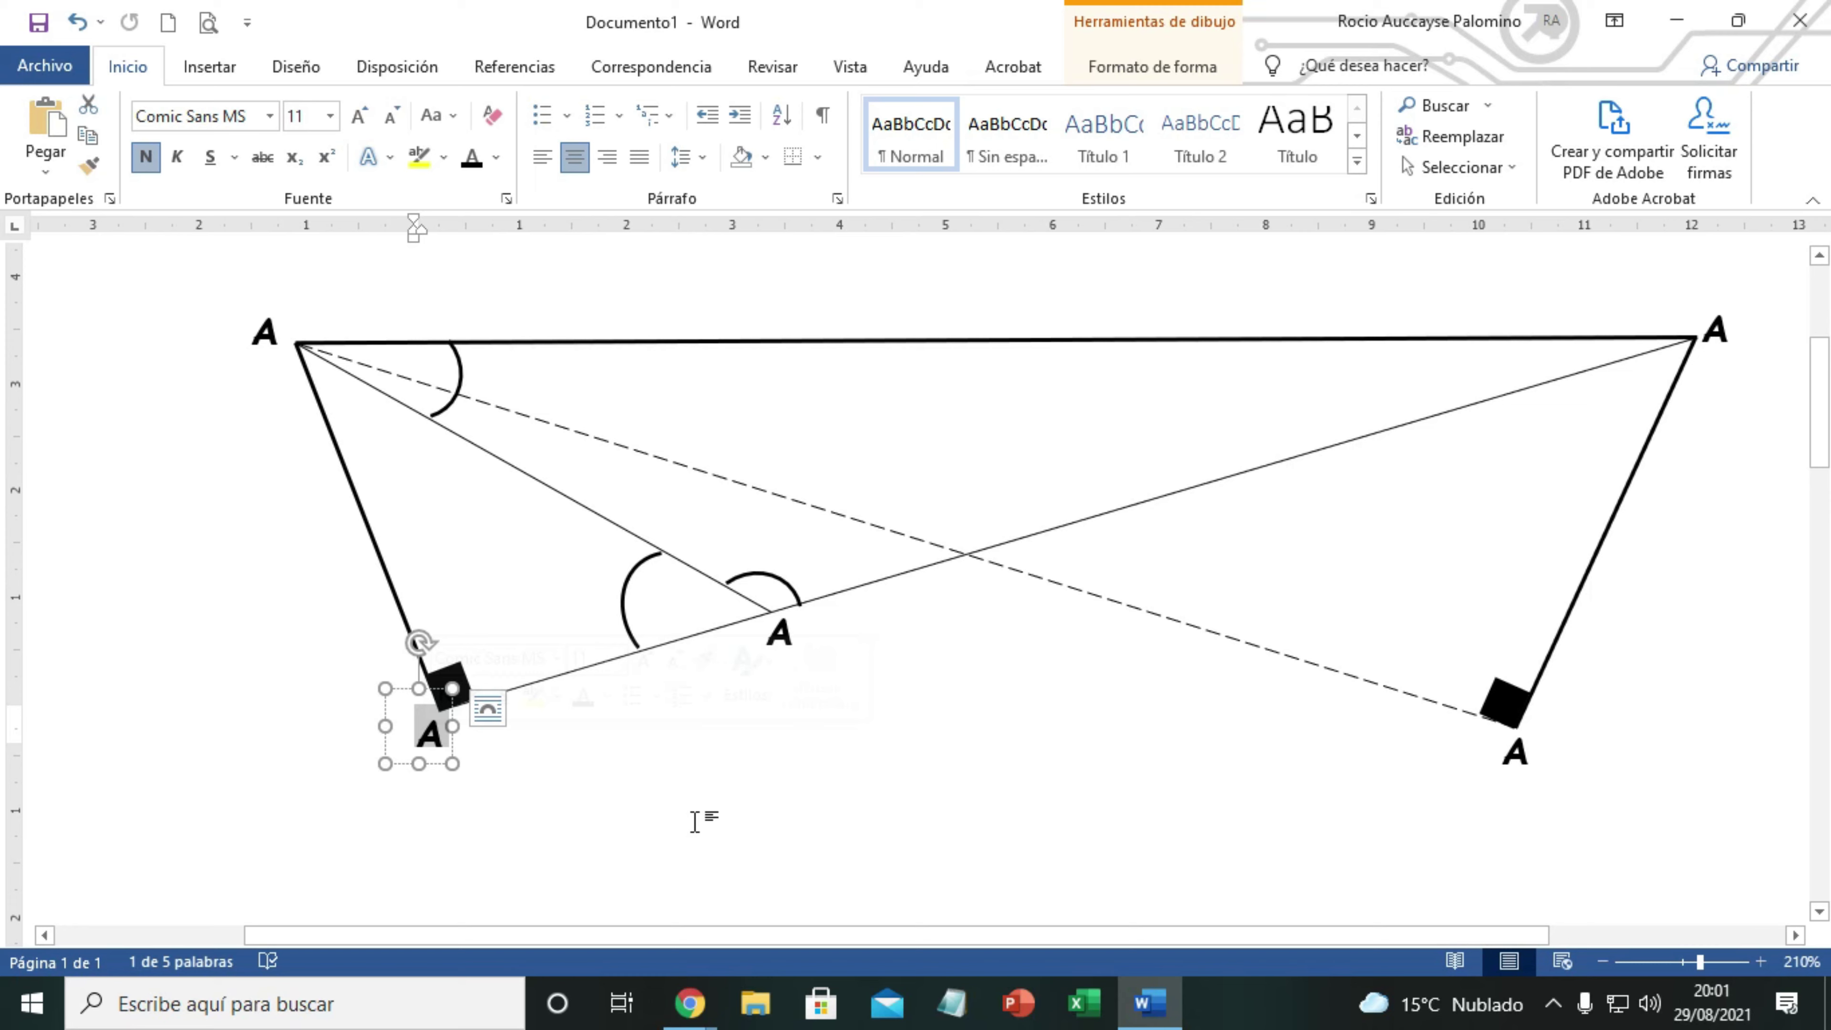
text(T)
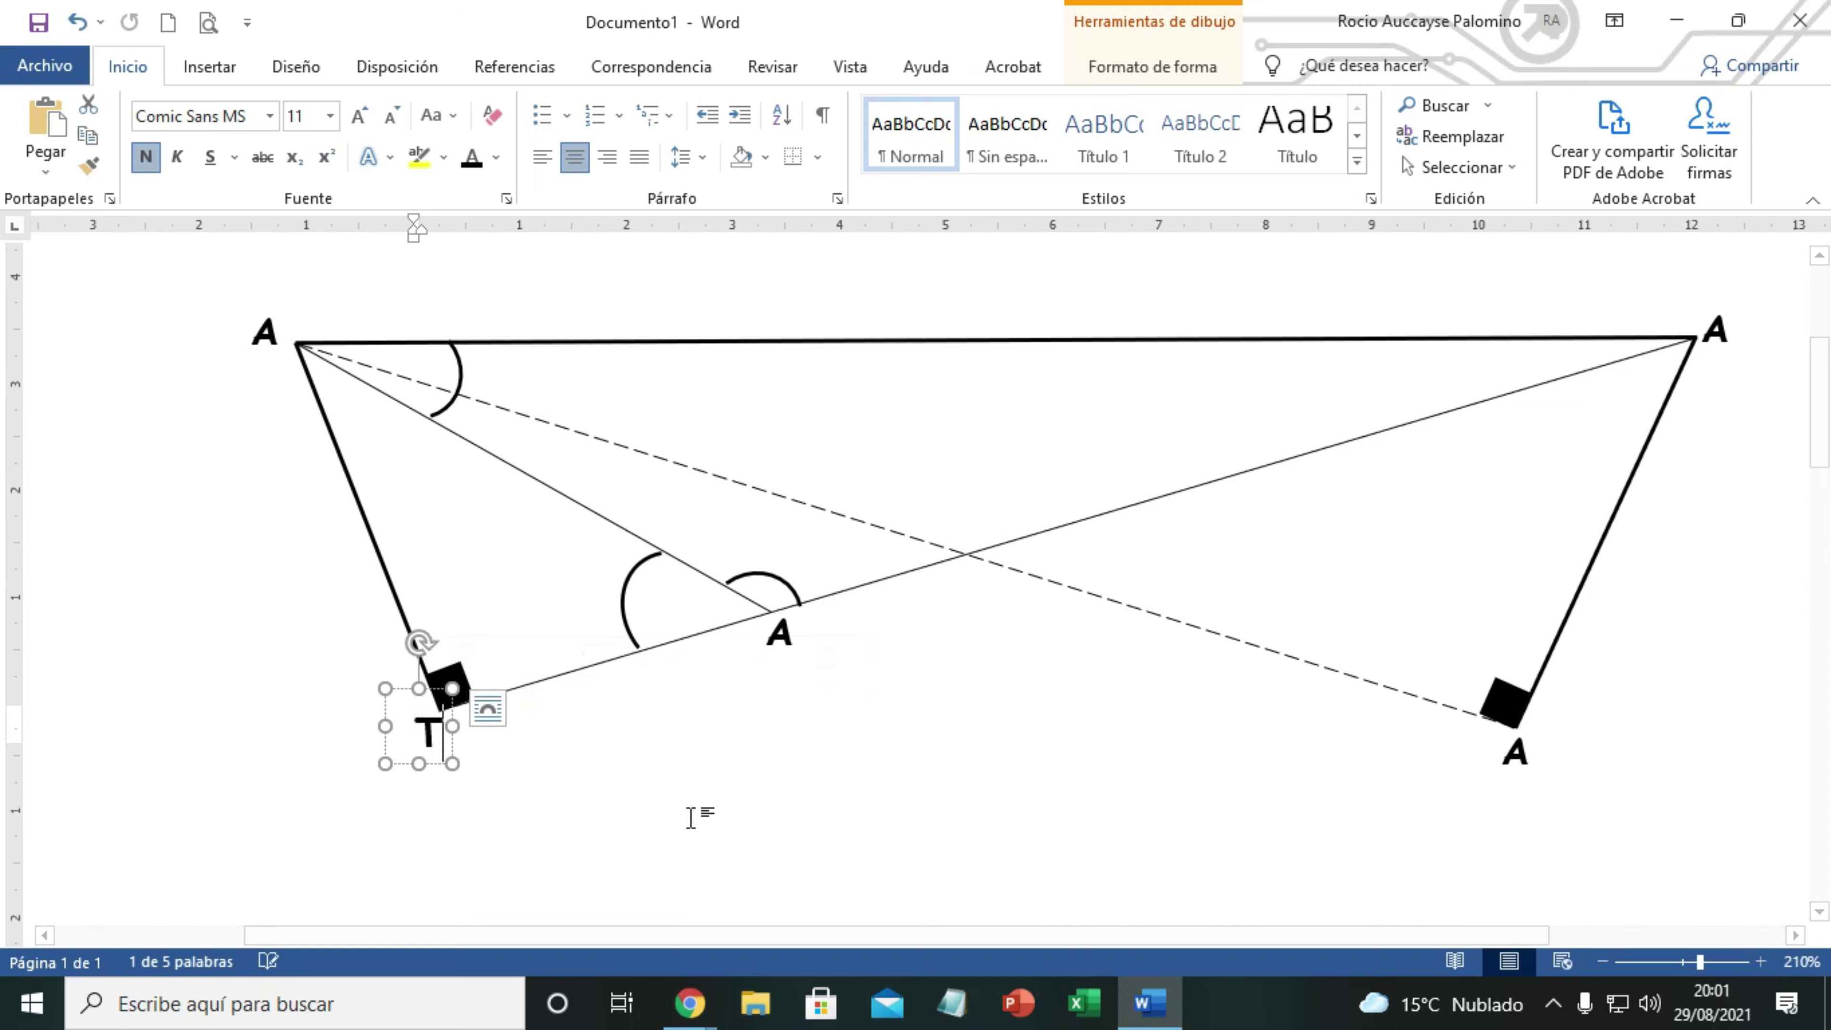
double_click(1516, 754)
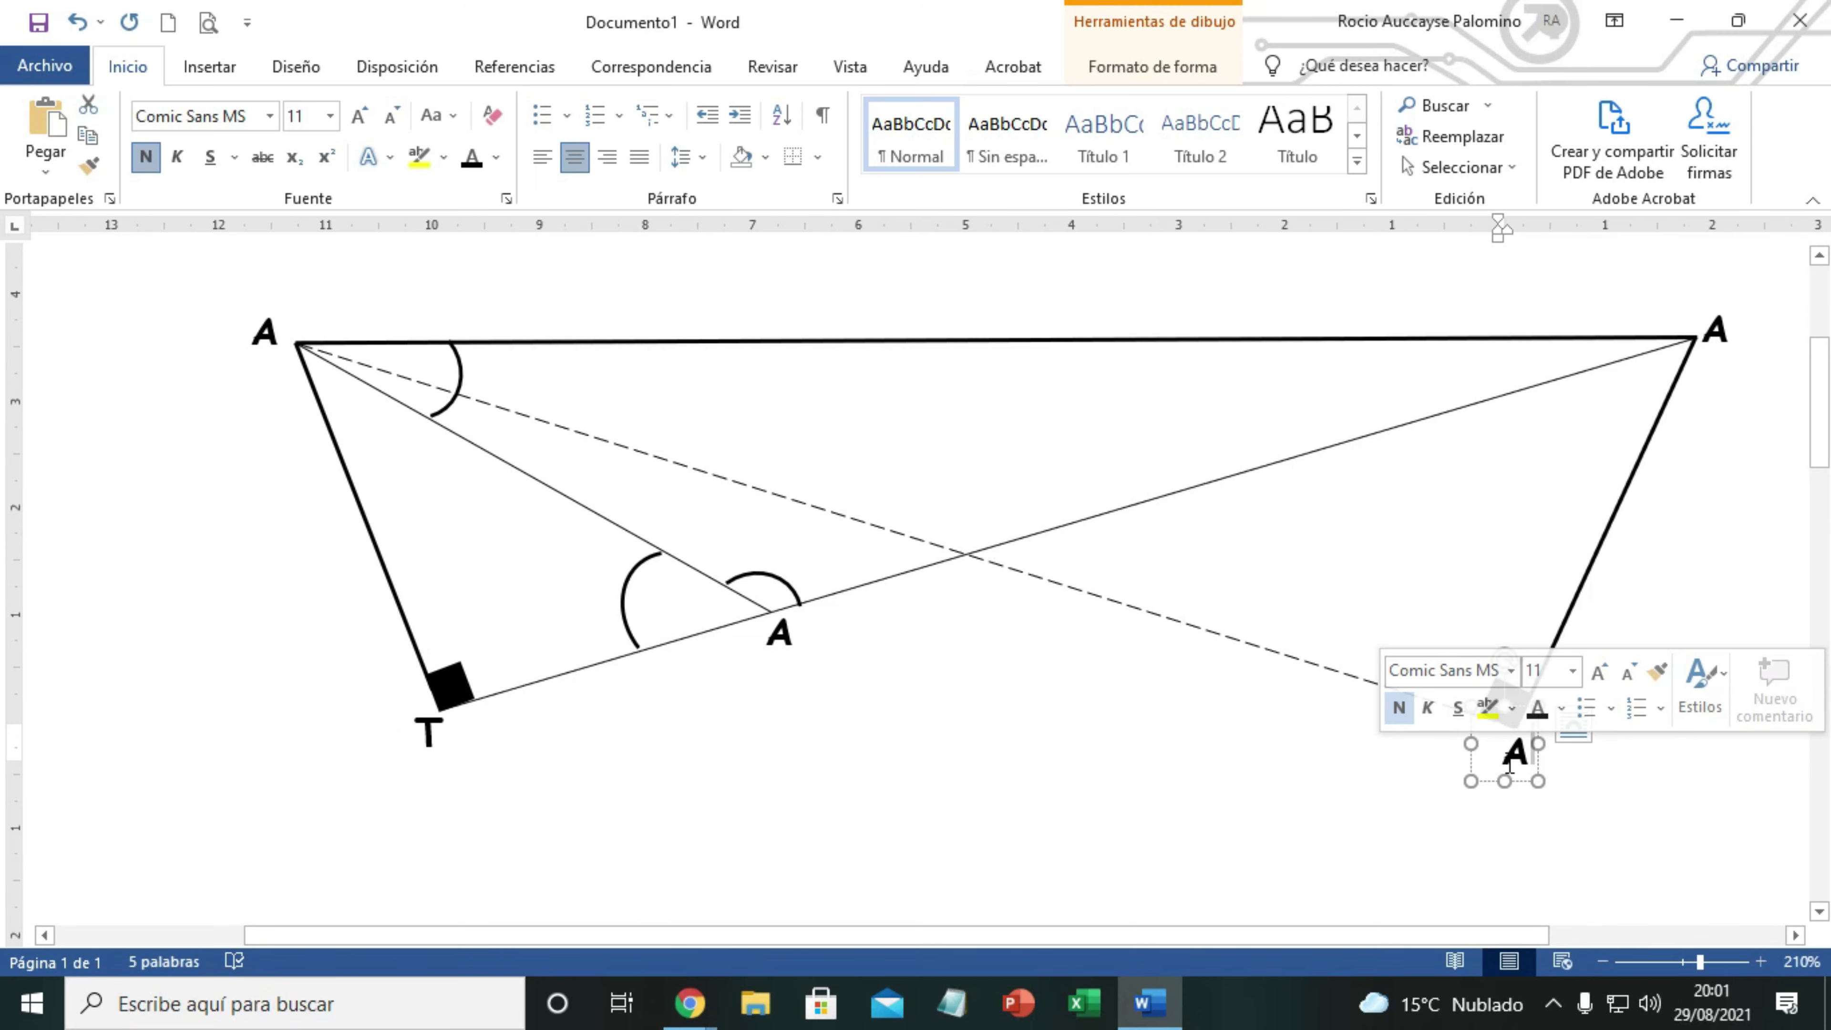
text(H)
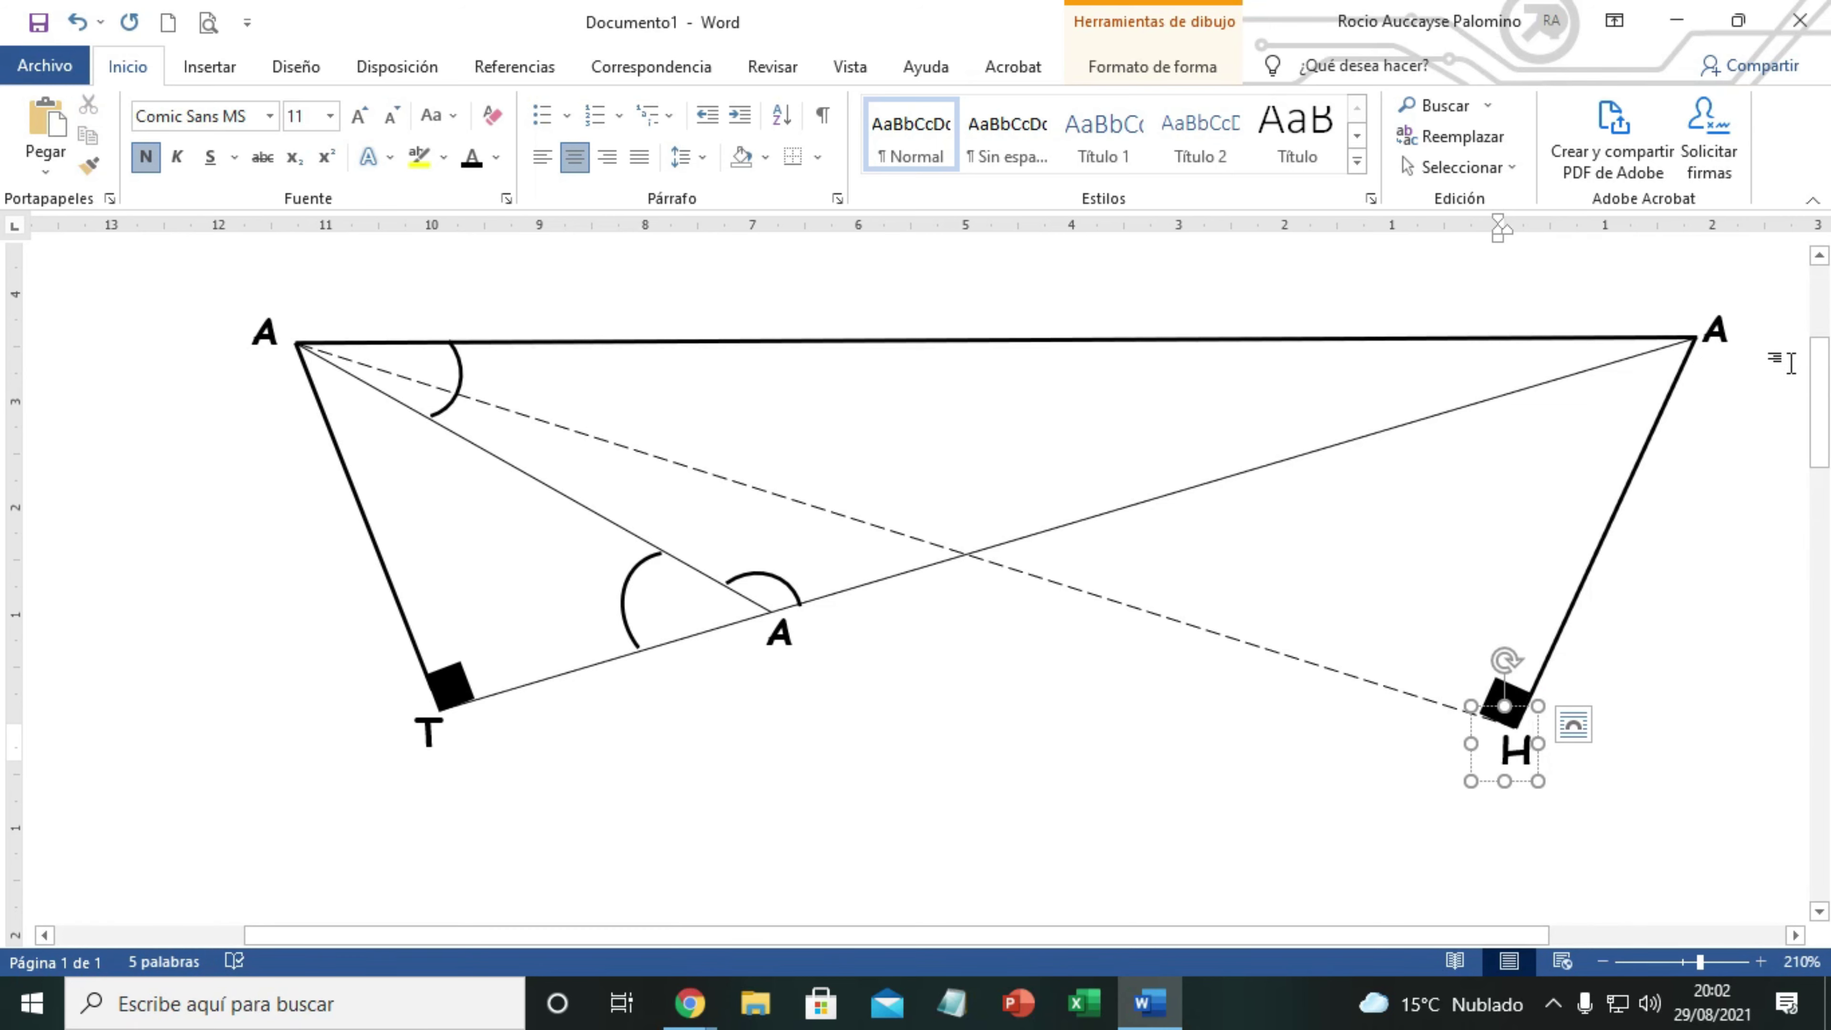
double_click(1717, 332)
Make the top-right label C, then copy the middle angle arc into angle C, shrunk and rotated.
text(C)
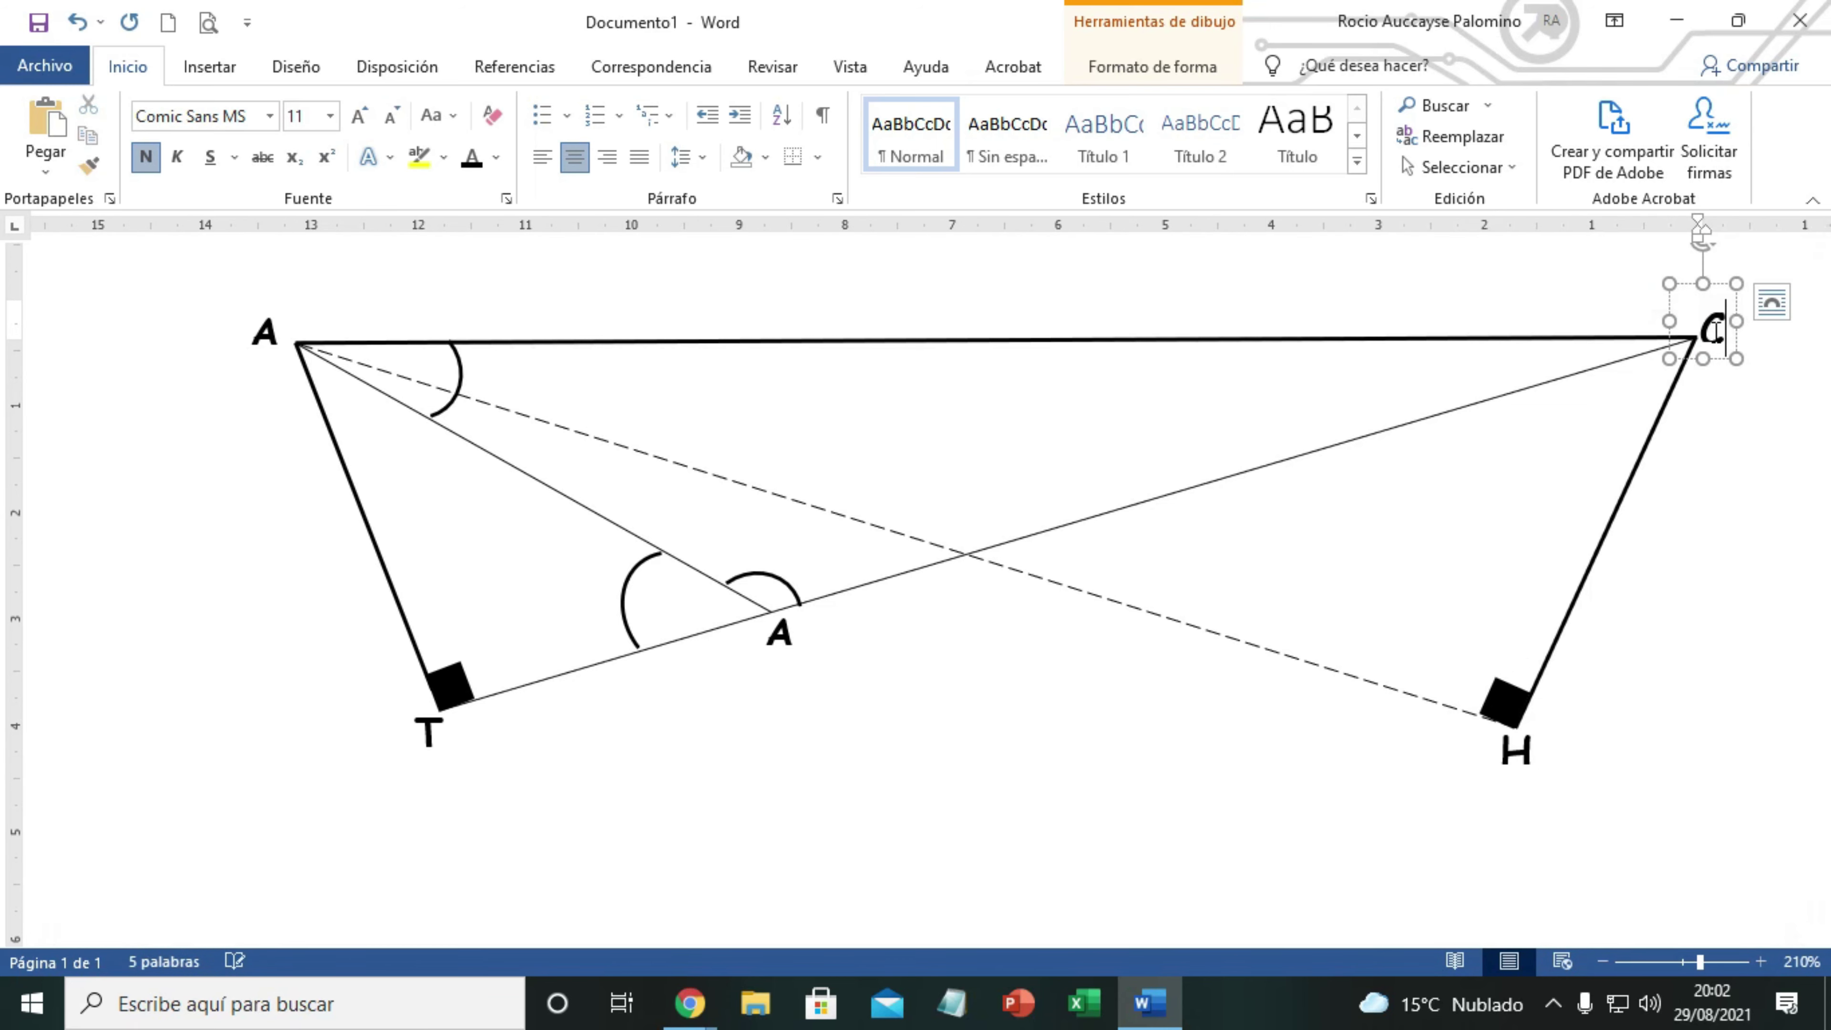
click(1706, 371)
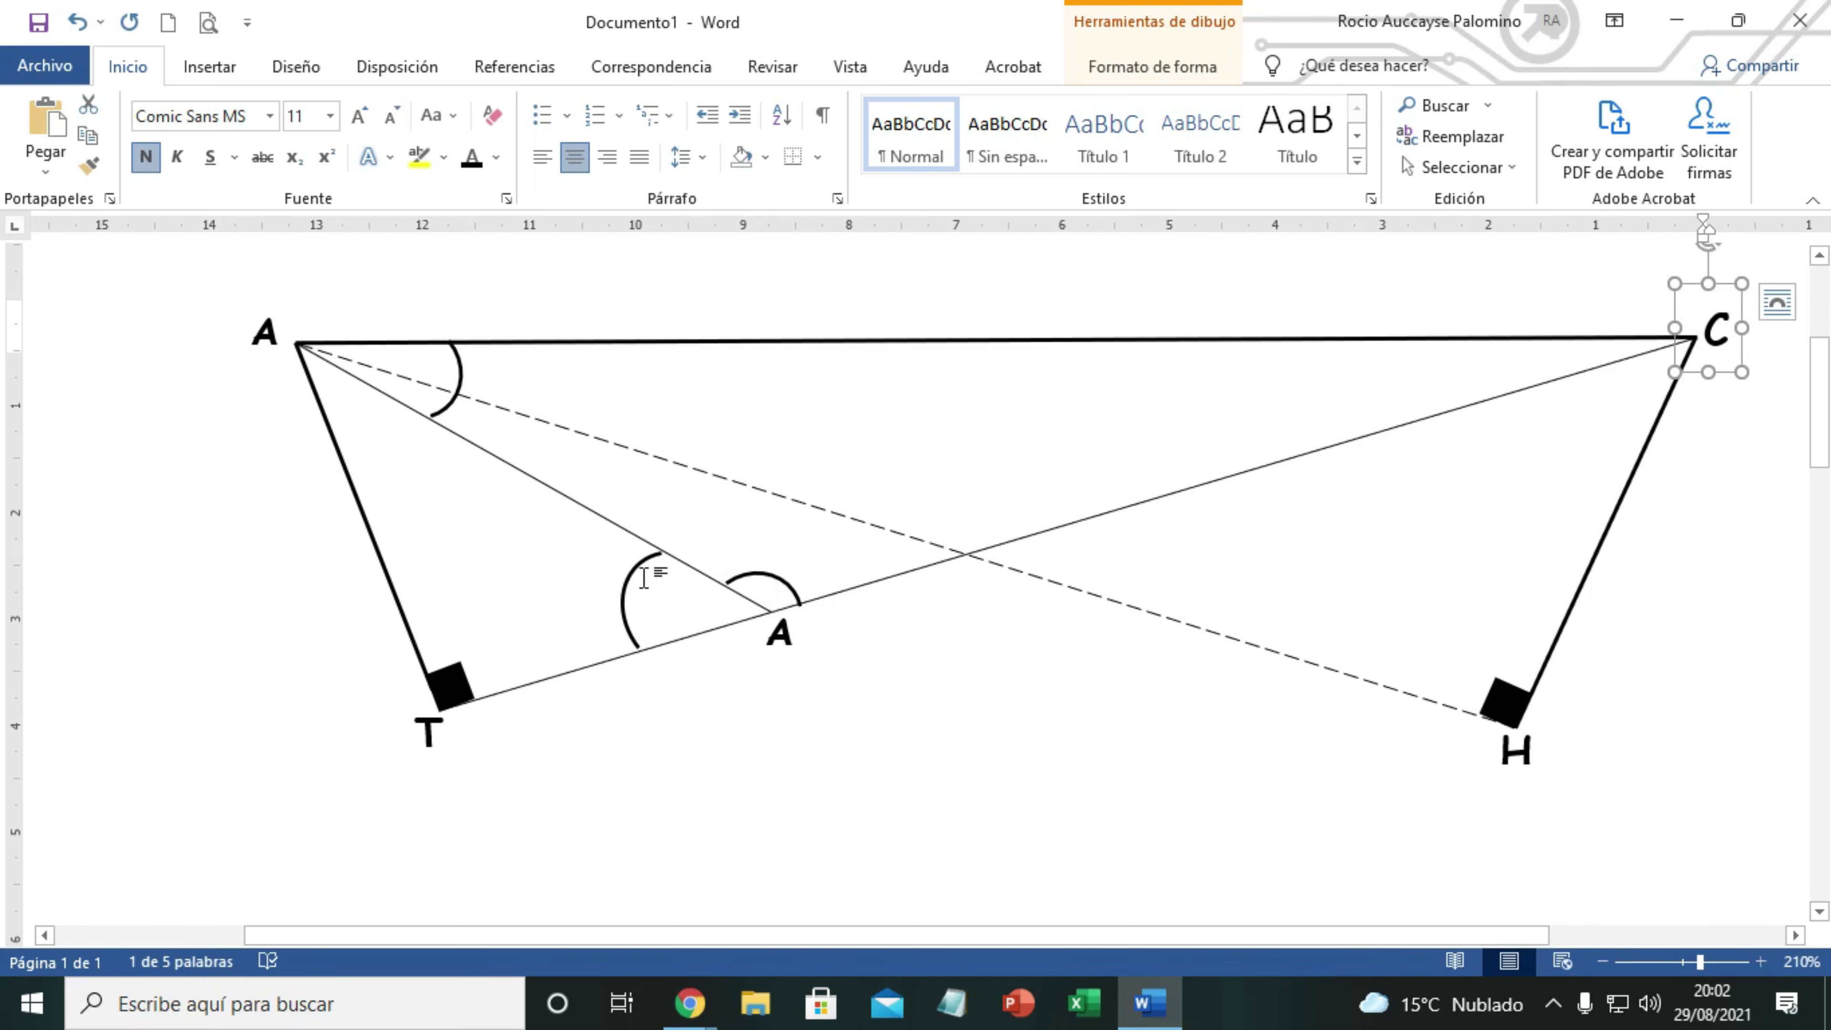
click(627, 583)
mouse_move(627, 582)
mouse_down()
mouse_move(675, 633)
mouse_move(1401, 406)
mouse_up()
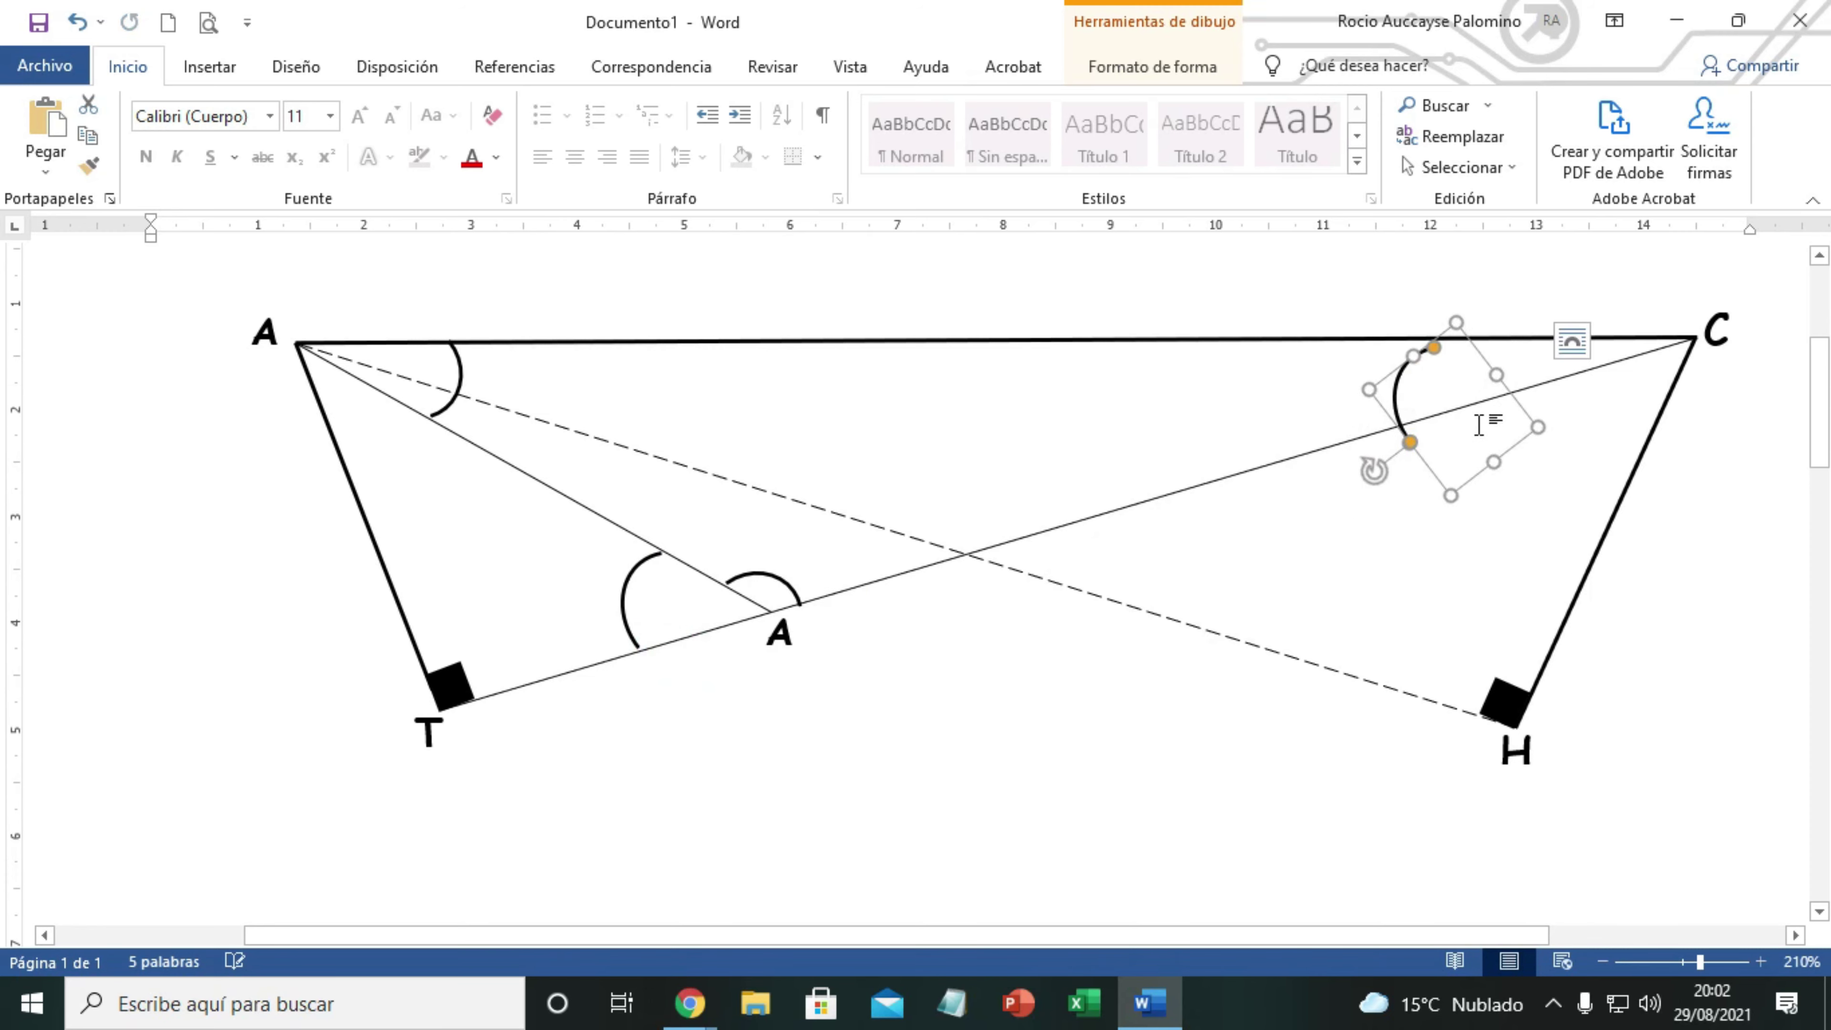
drag(1537, 431, 1466, 410)
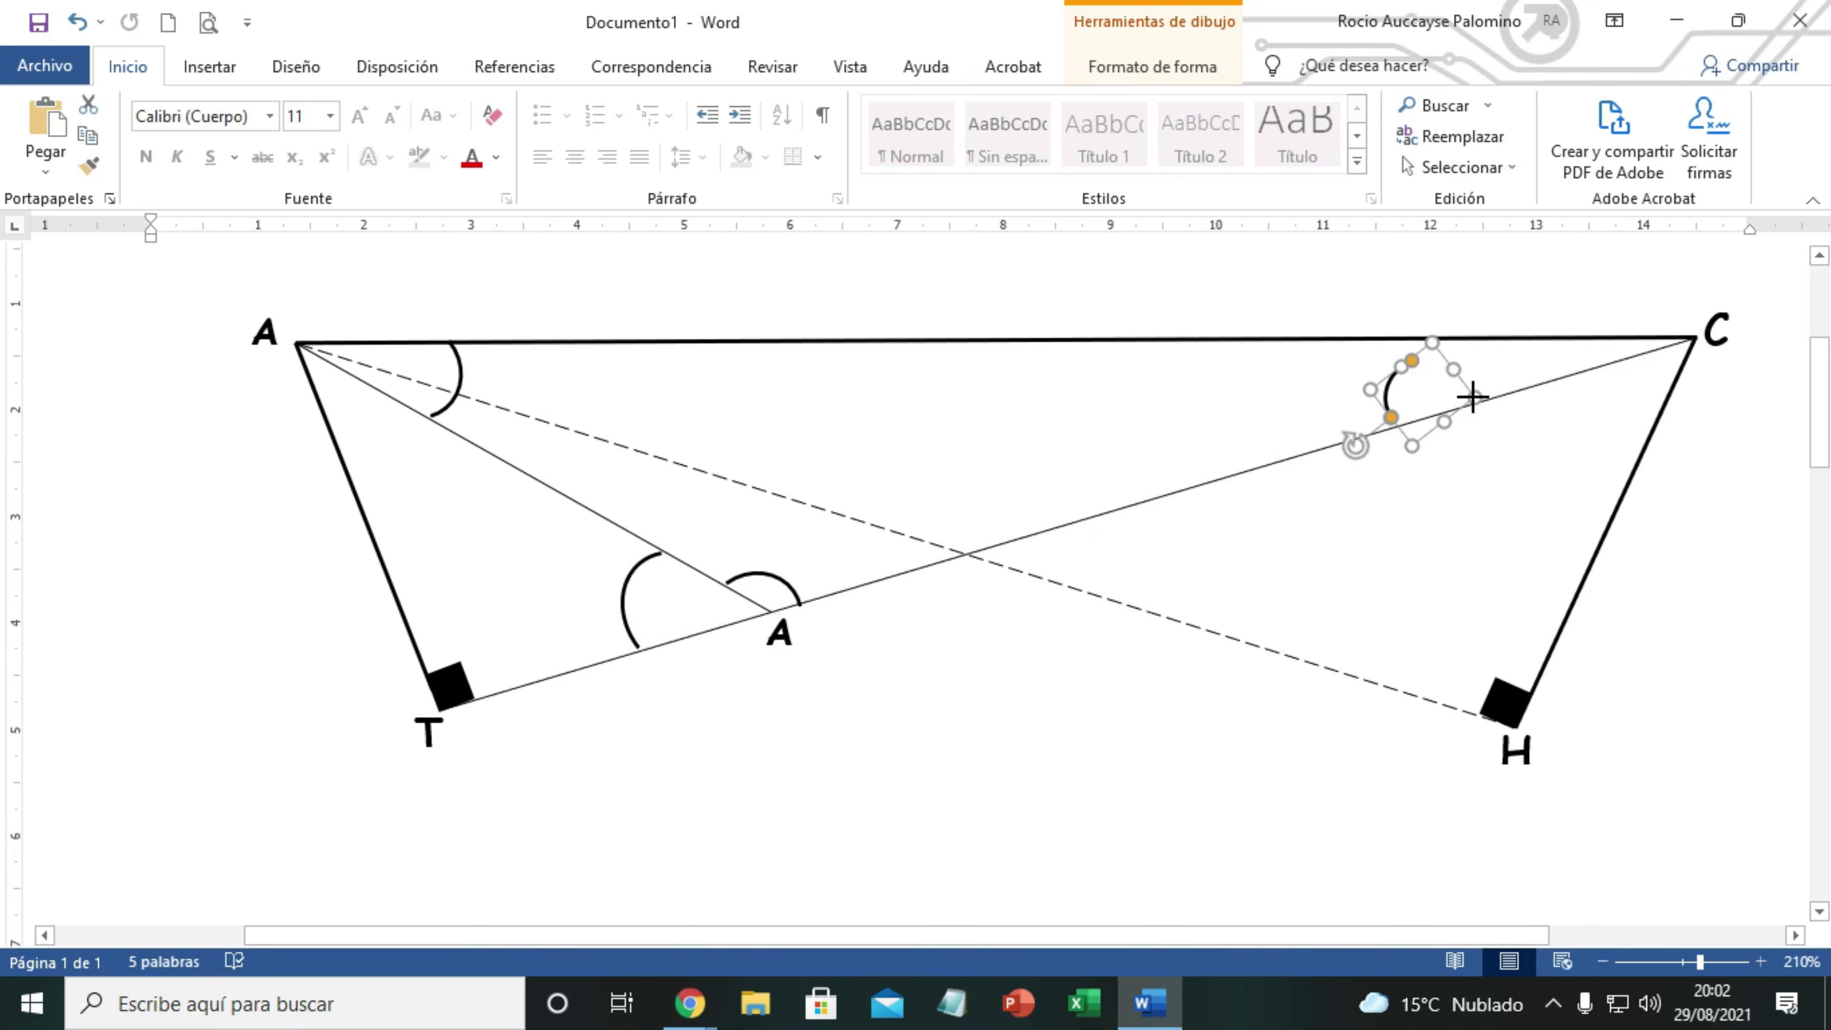
mouse_move(1355, 447)
mouse_down()
mouse_move(1367, 462)
mouse_move(1513, 401)
mouse_move(1519, 349)
mouse_move(1472, 320)
mouse_move(1494, 375)
mouse_up()
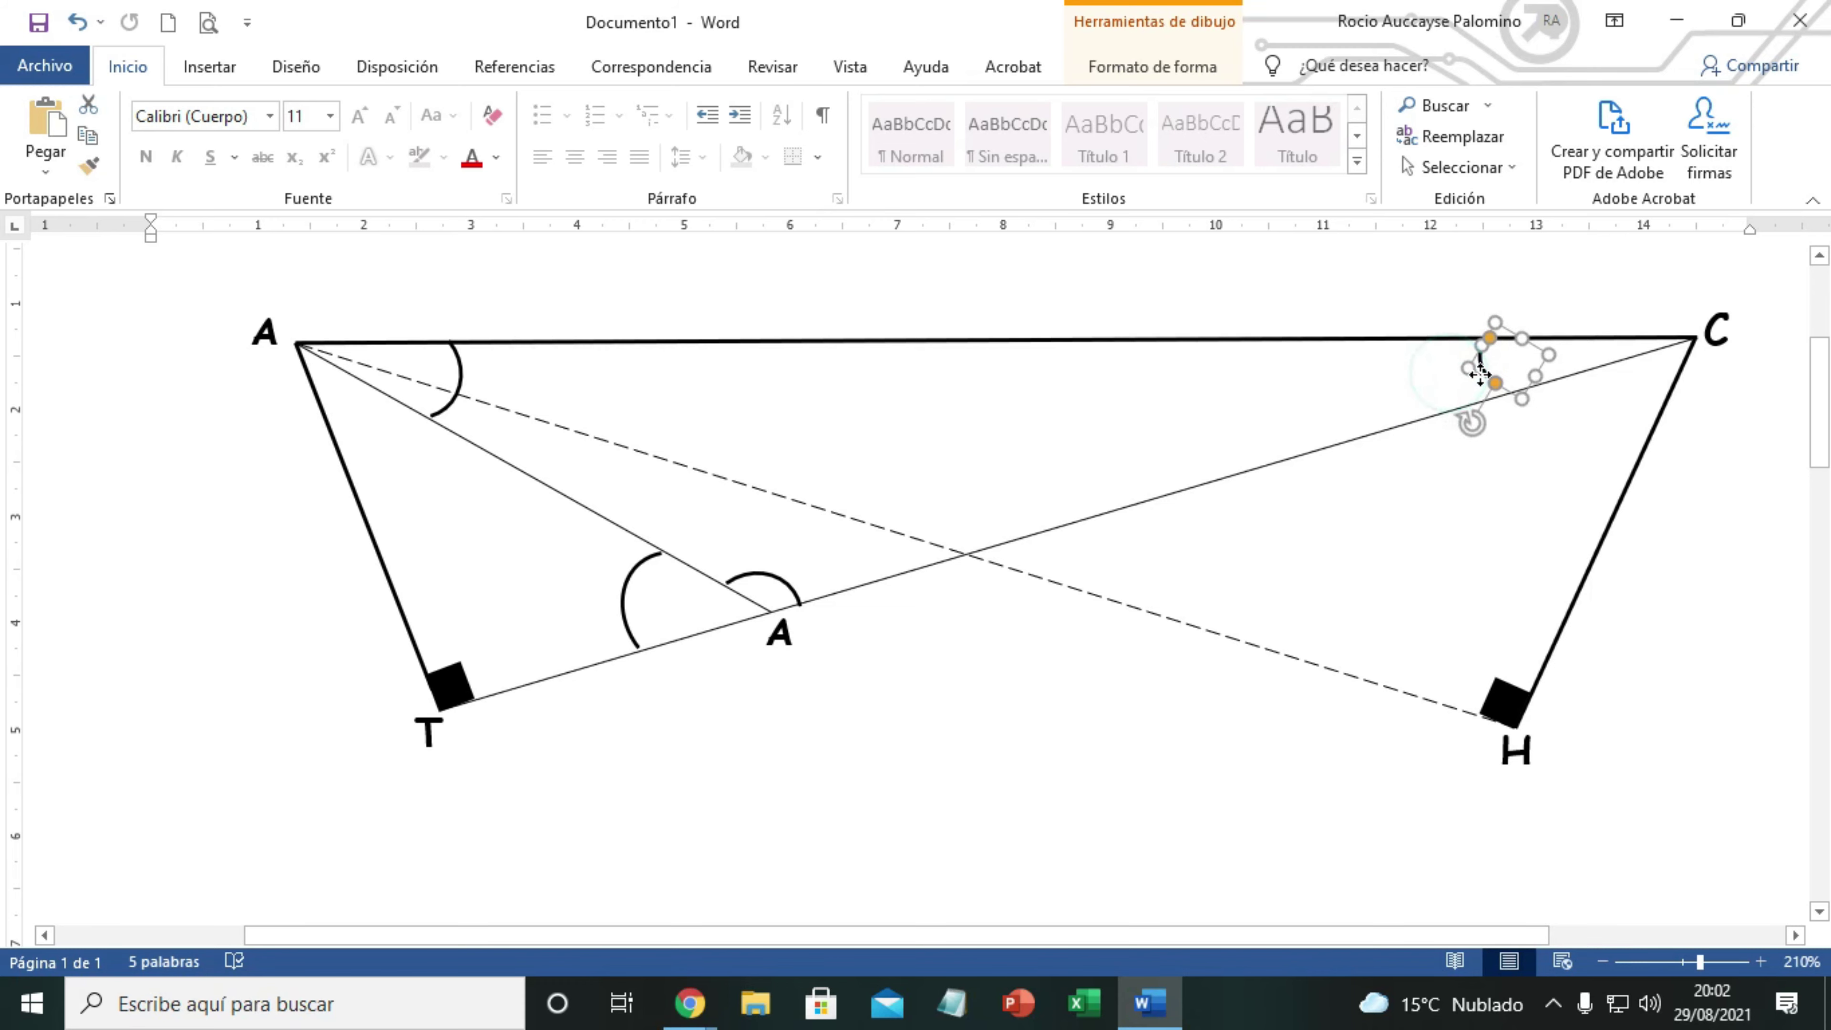
Duplicate the H label and move the copy next to vertex A.
scroll(1525, 433, up, 2)
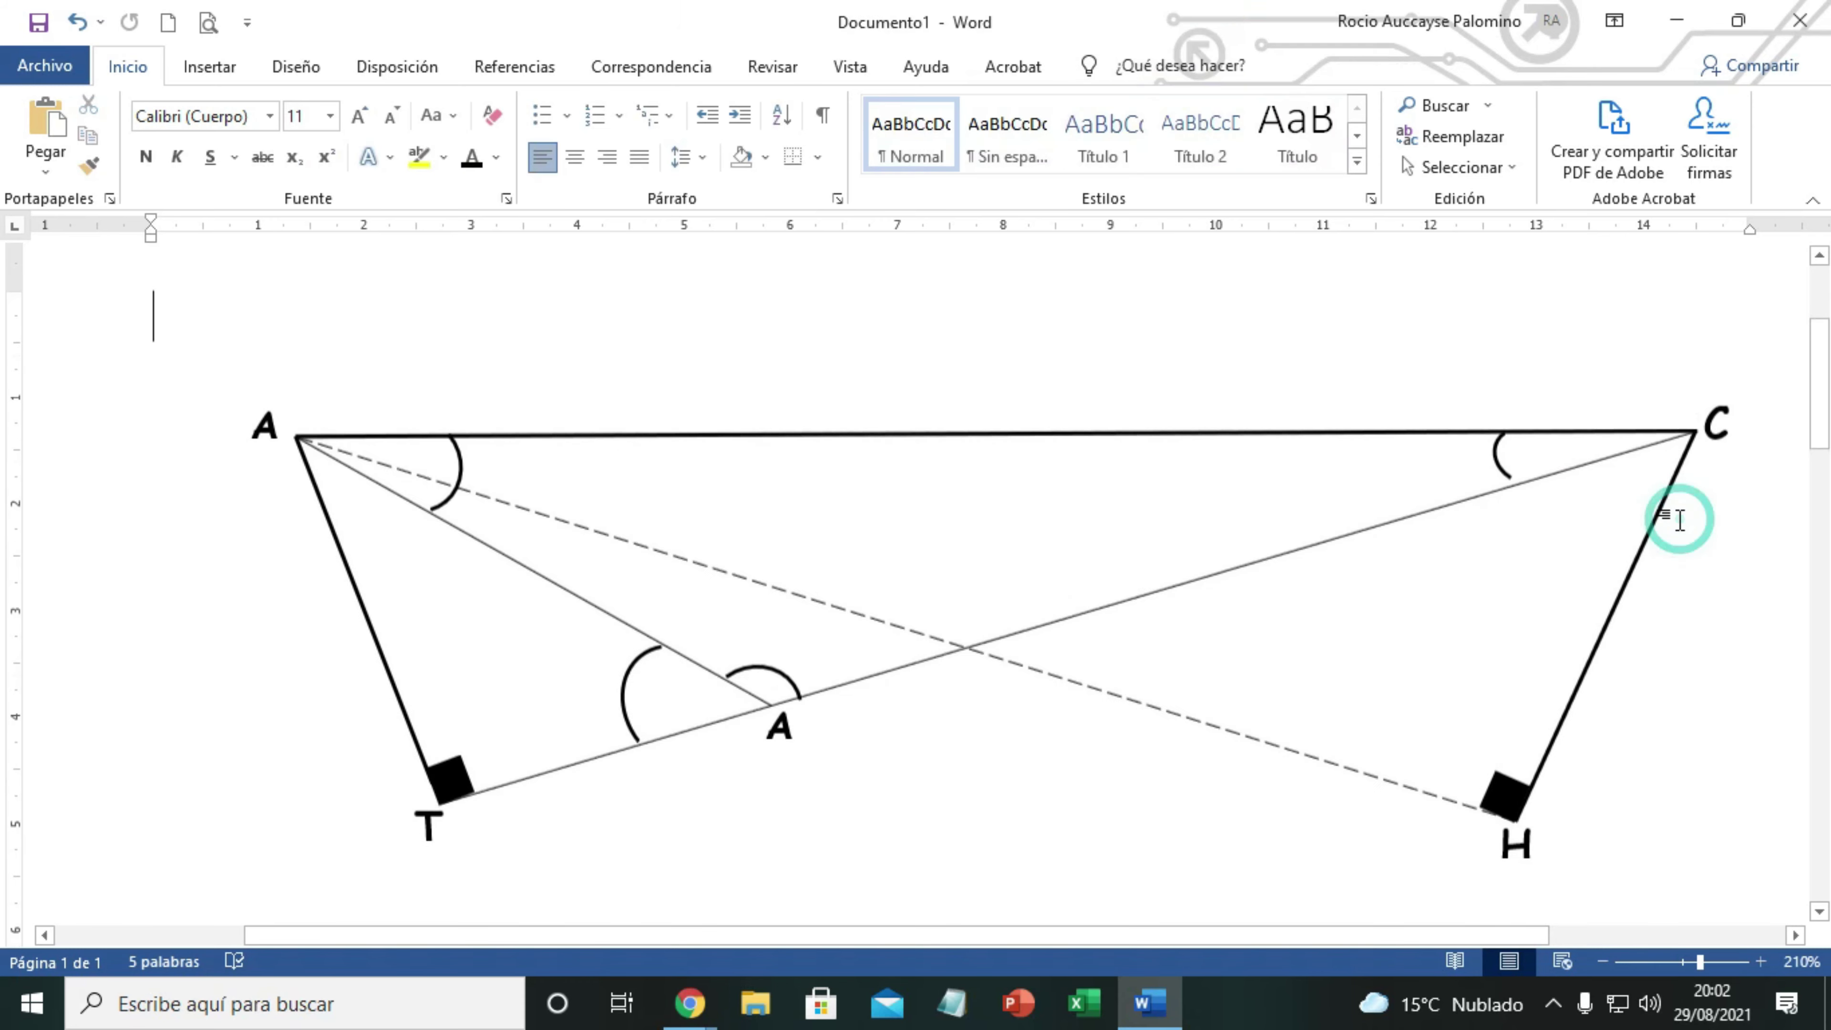
click(1468, 839)
click(1475, 829)
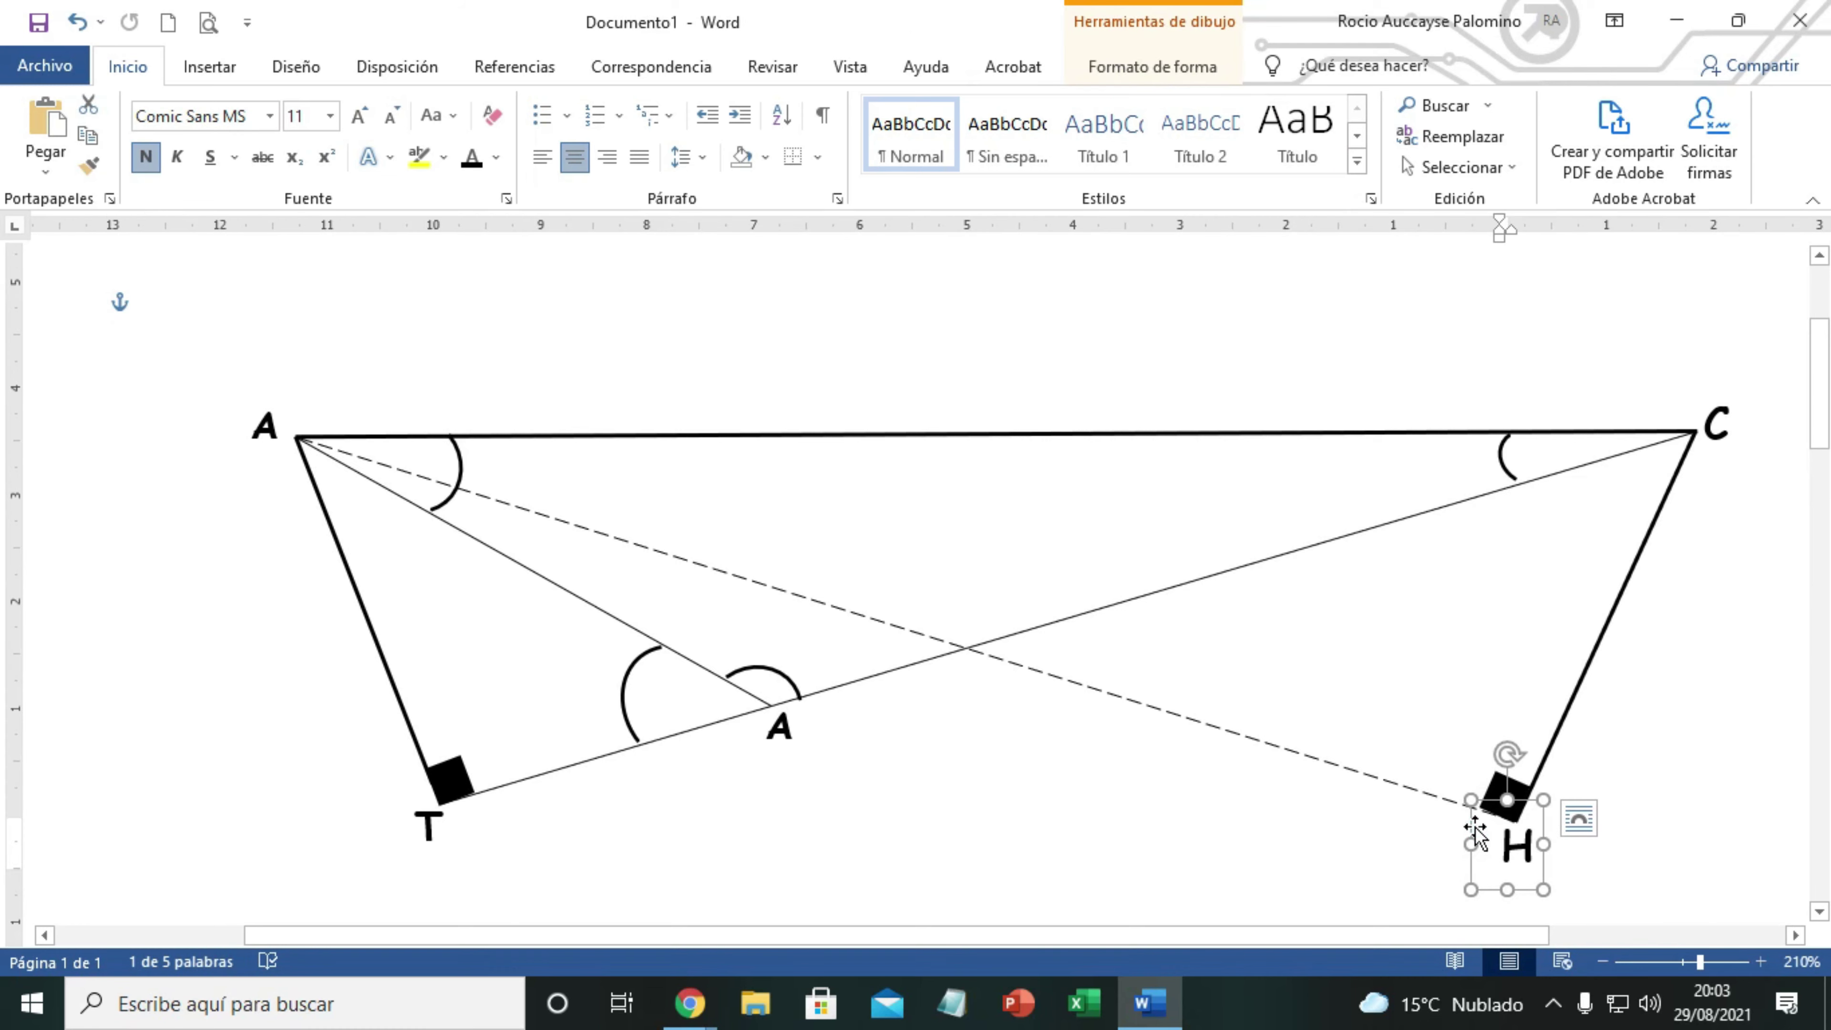
drag(1482, 841, 1512, 910)
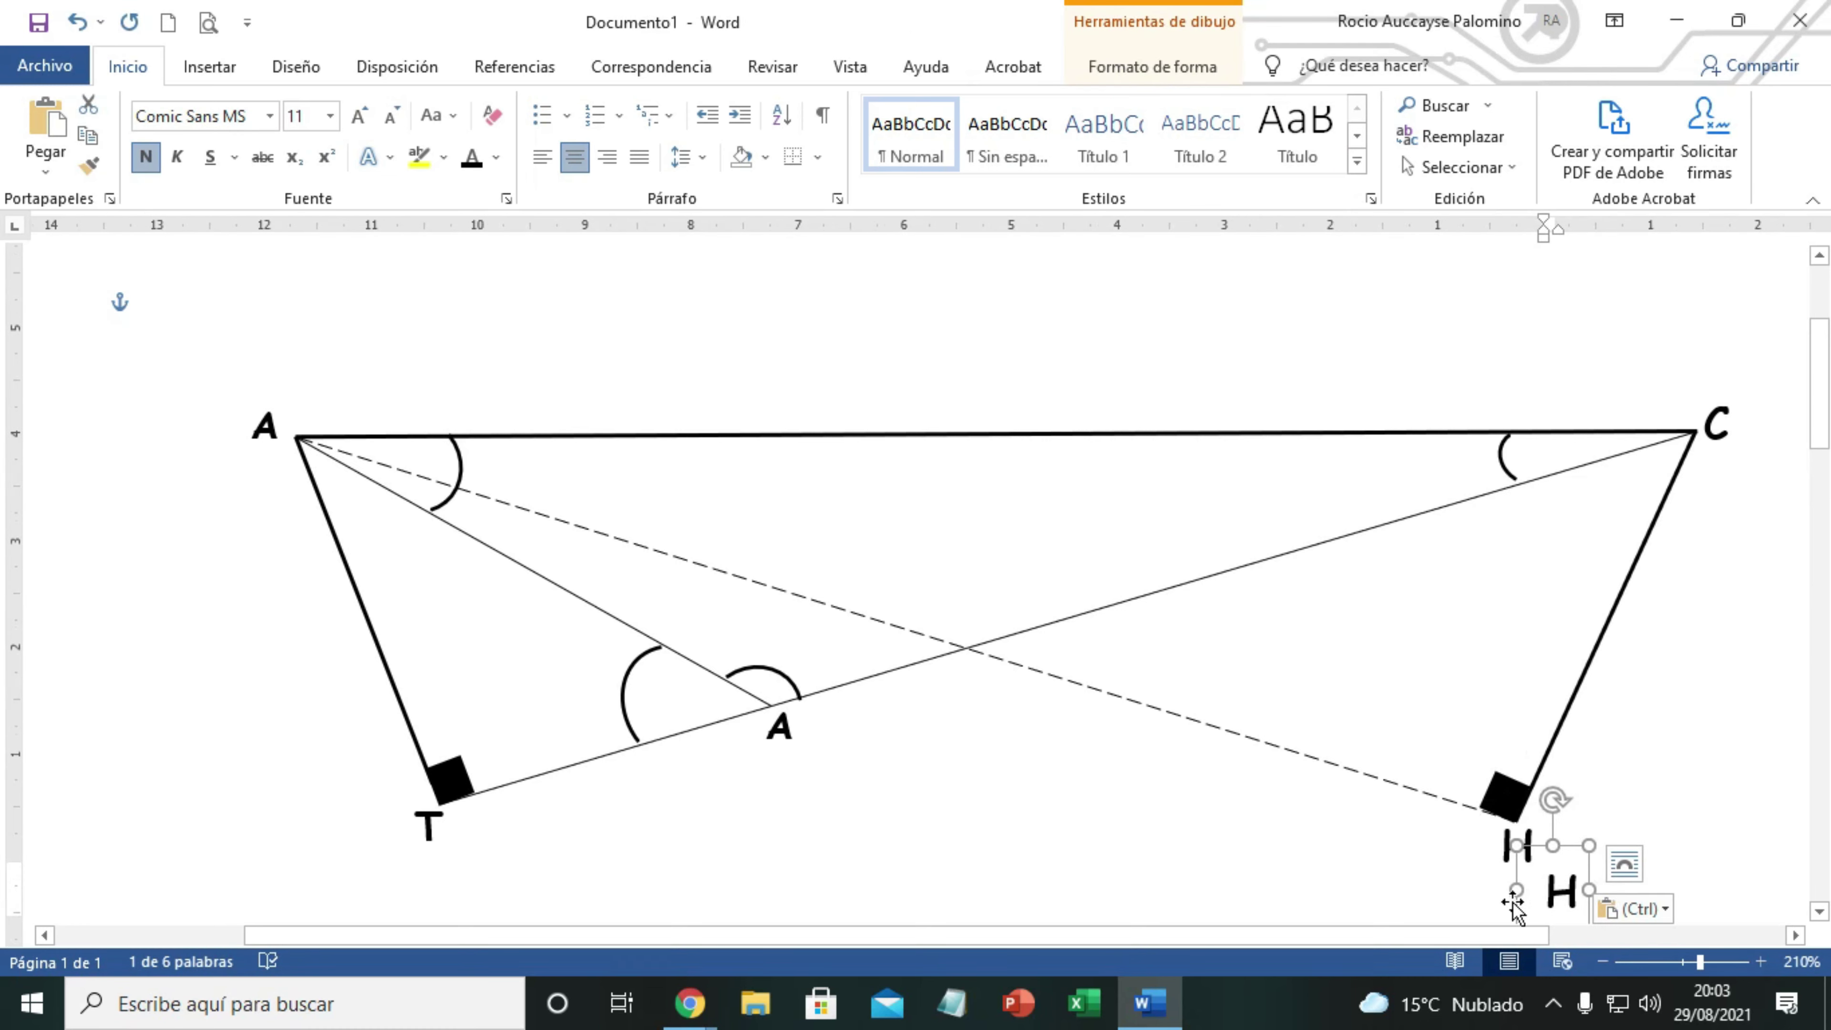
drag(1377, 887, 439, 489)
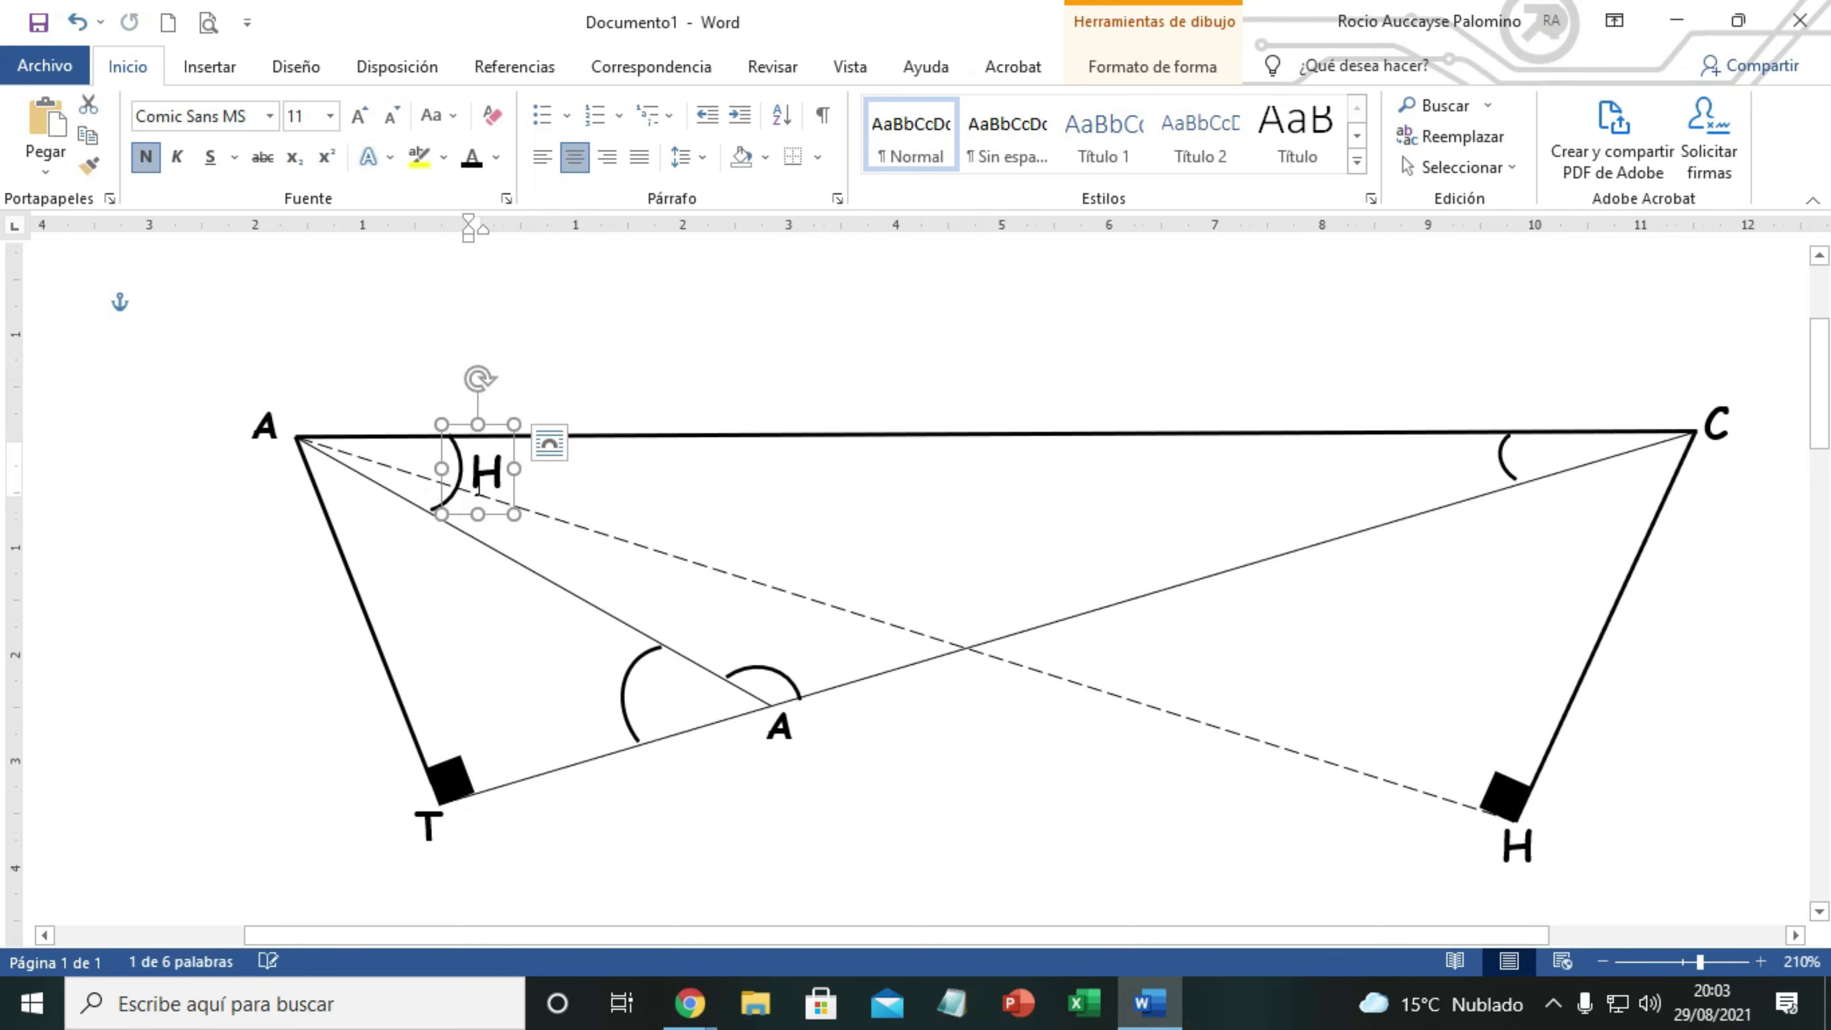
click(480, 470)
Turn the copy into a size-6 '10°' label inside the arc at A, then duplicate it.
text(1)
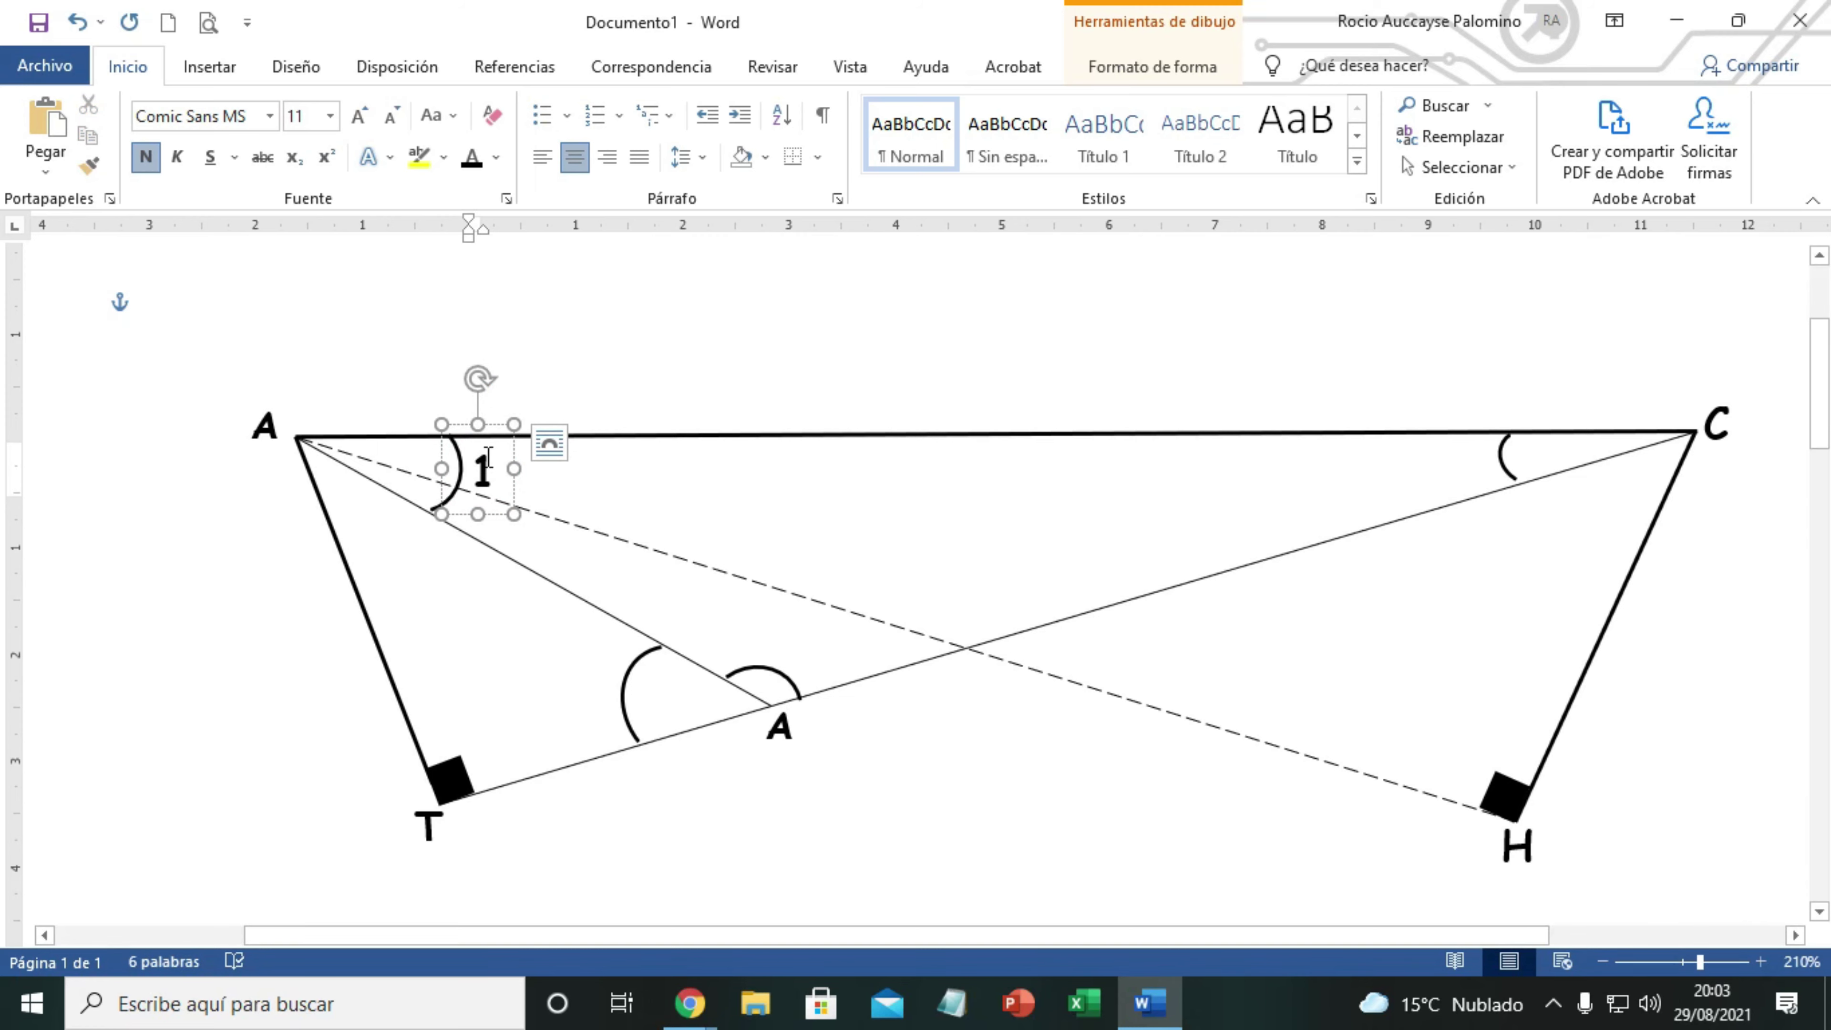
drag(507, 469, 593, 467)
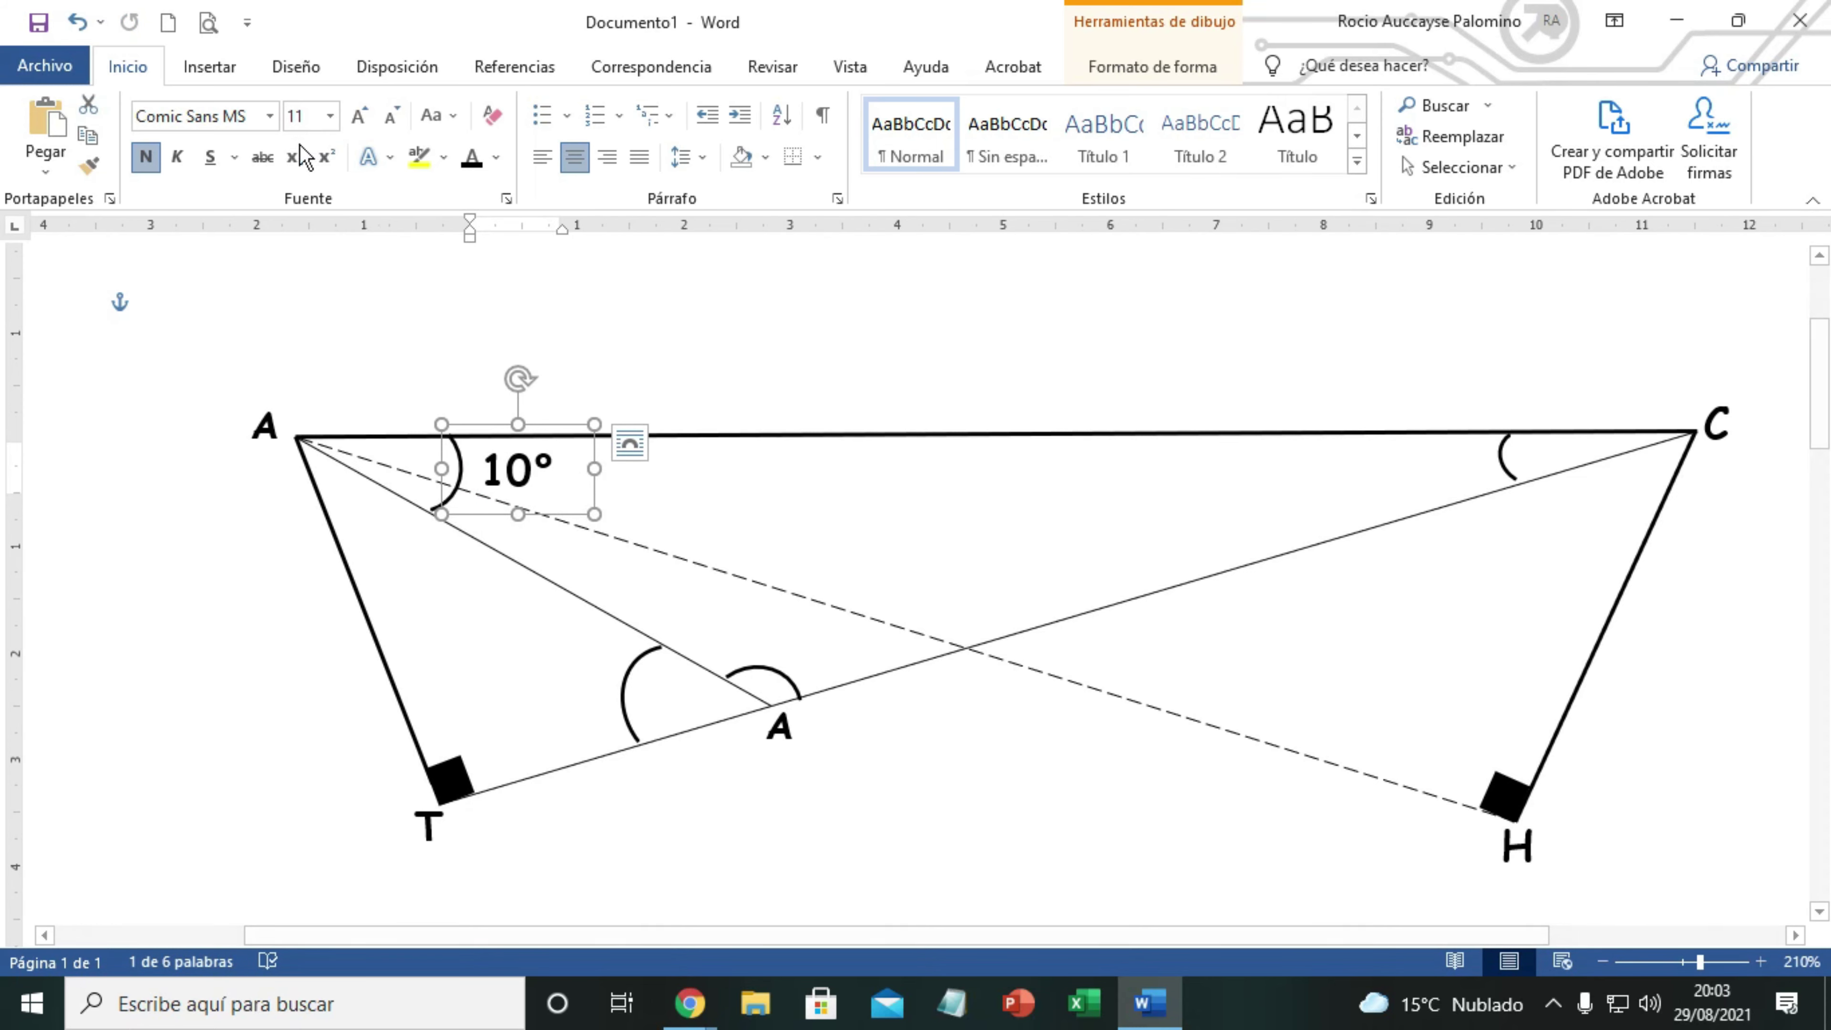
click(395, 115)
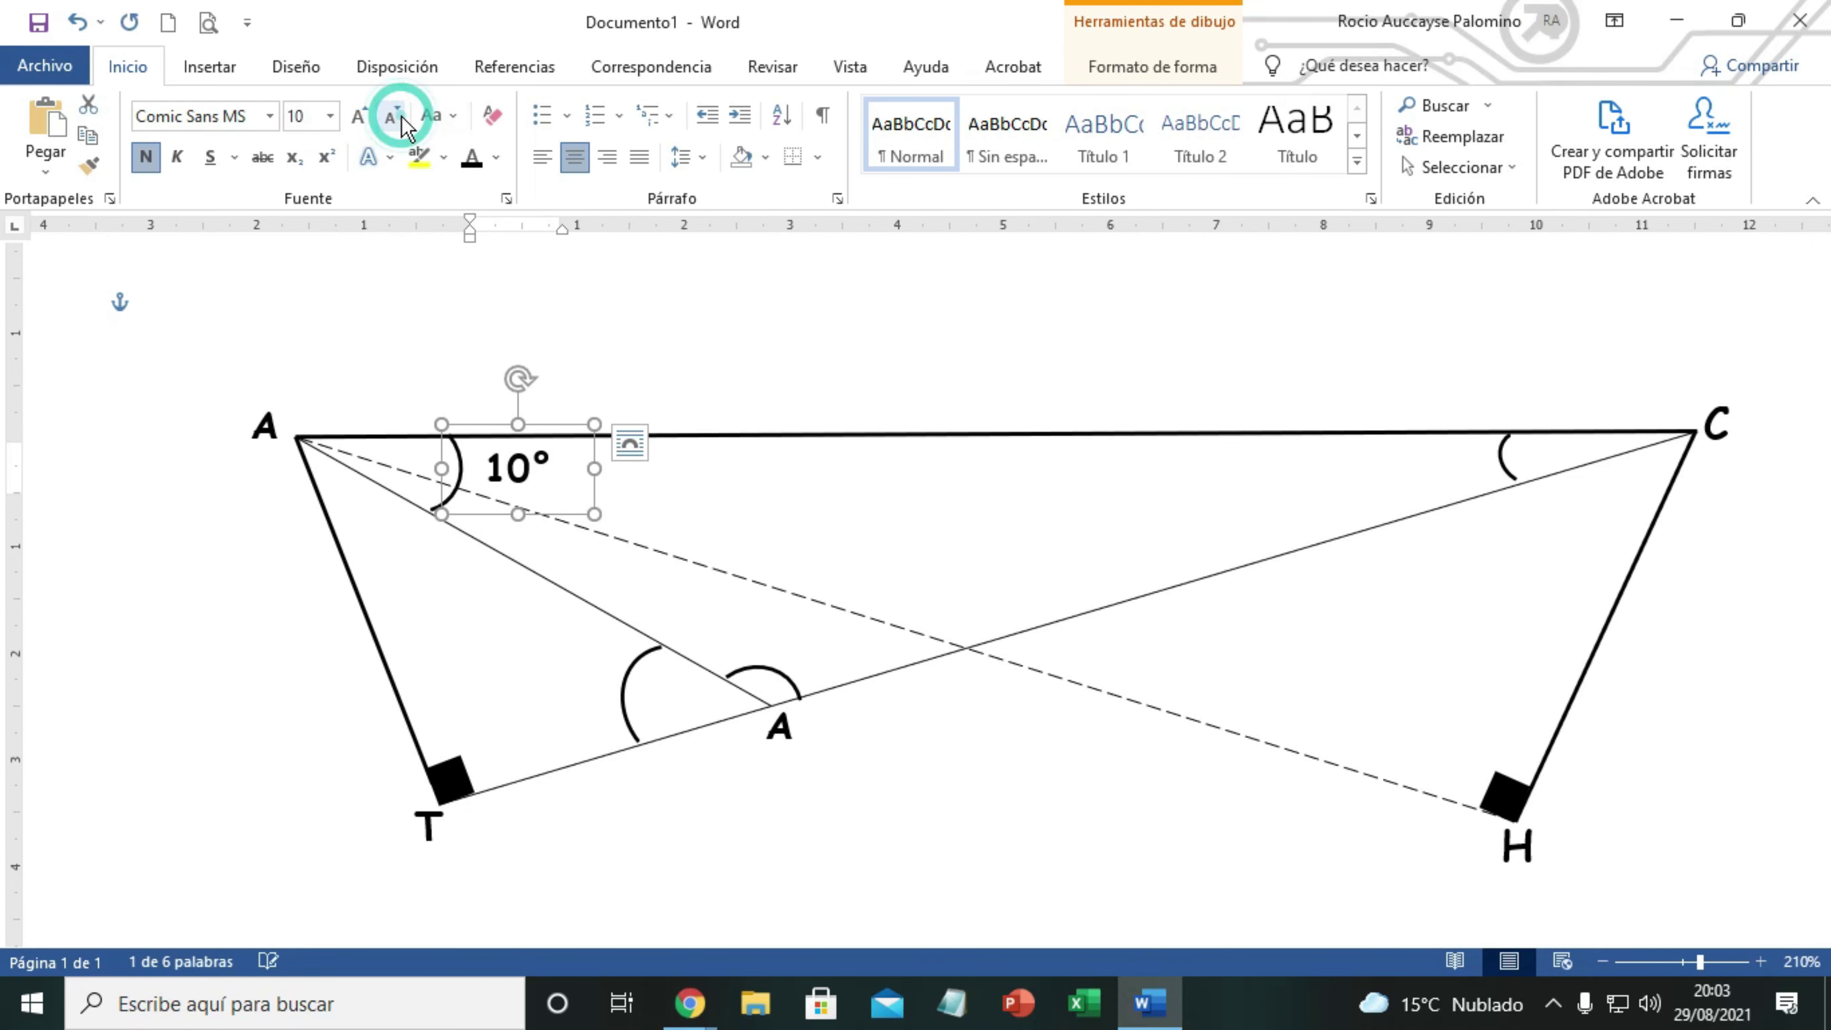
click(395, 115)
click(395, 115)
click(394, 115)
click(395, 115)
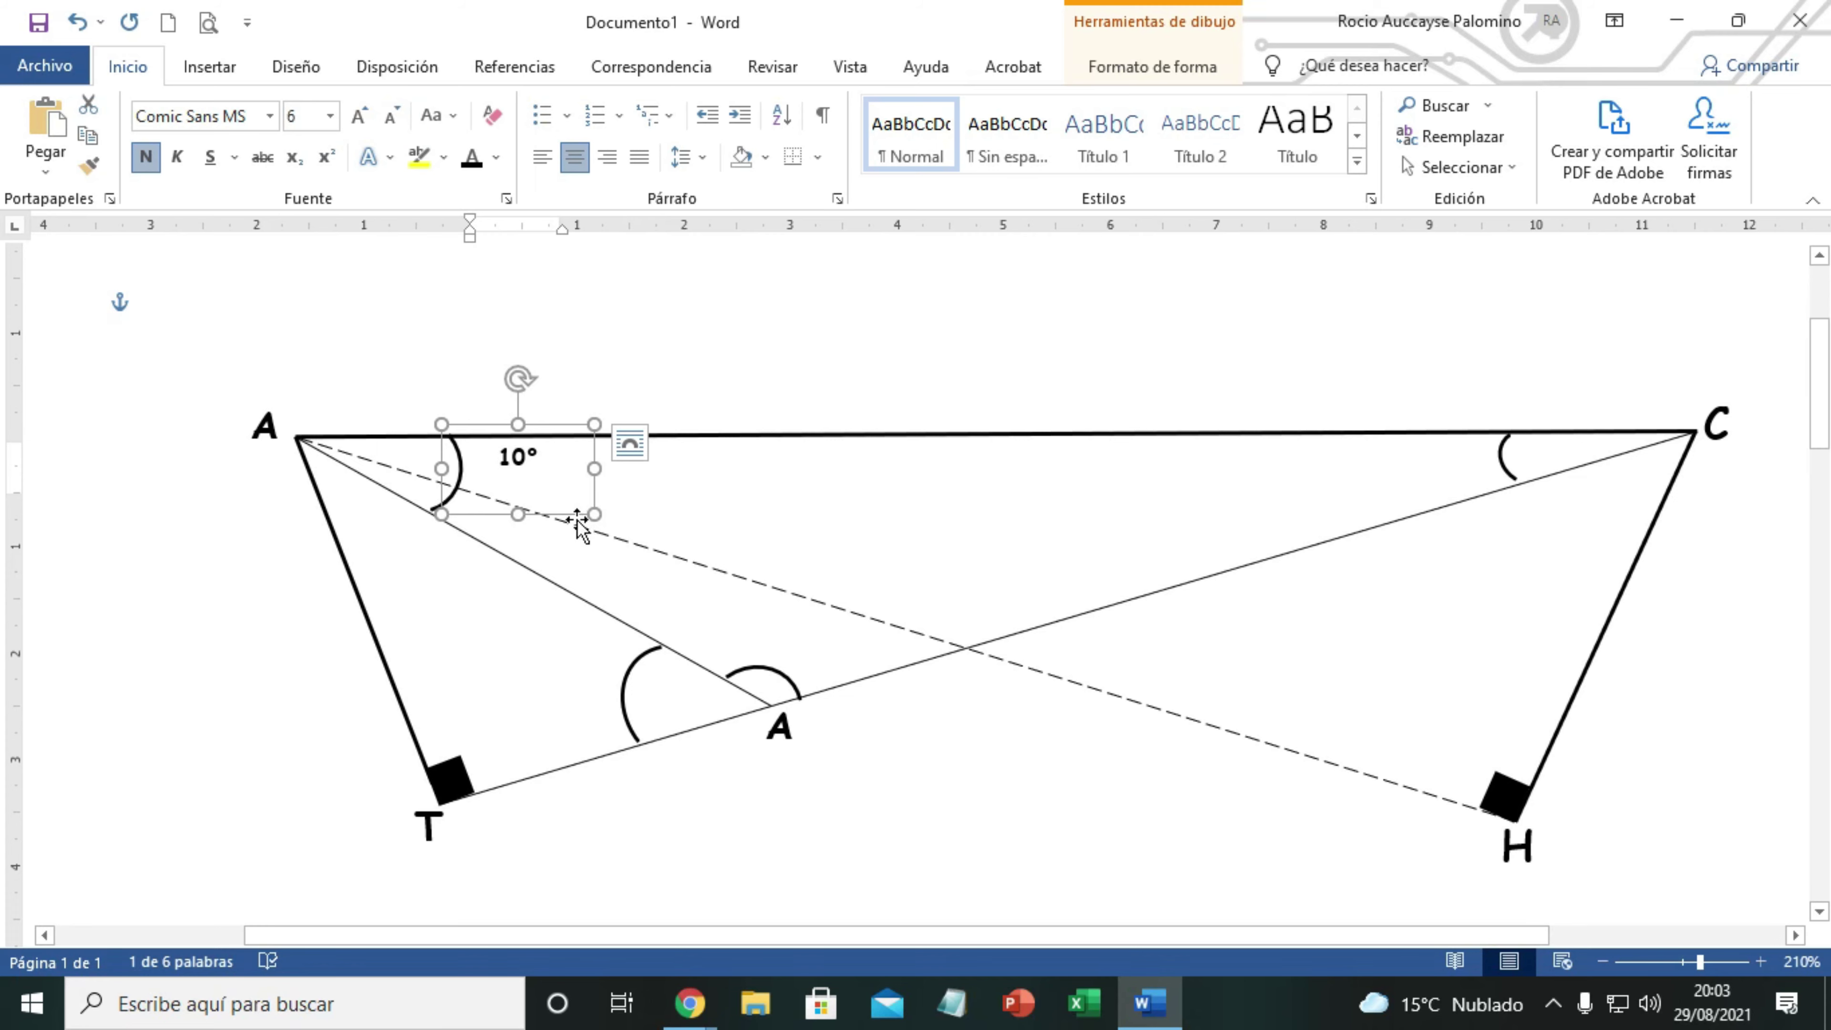
drag(594, 513, 554, 482)
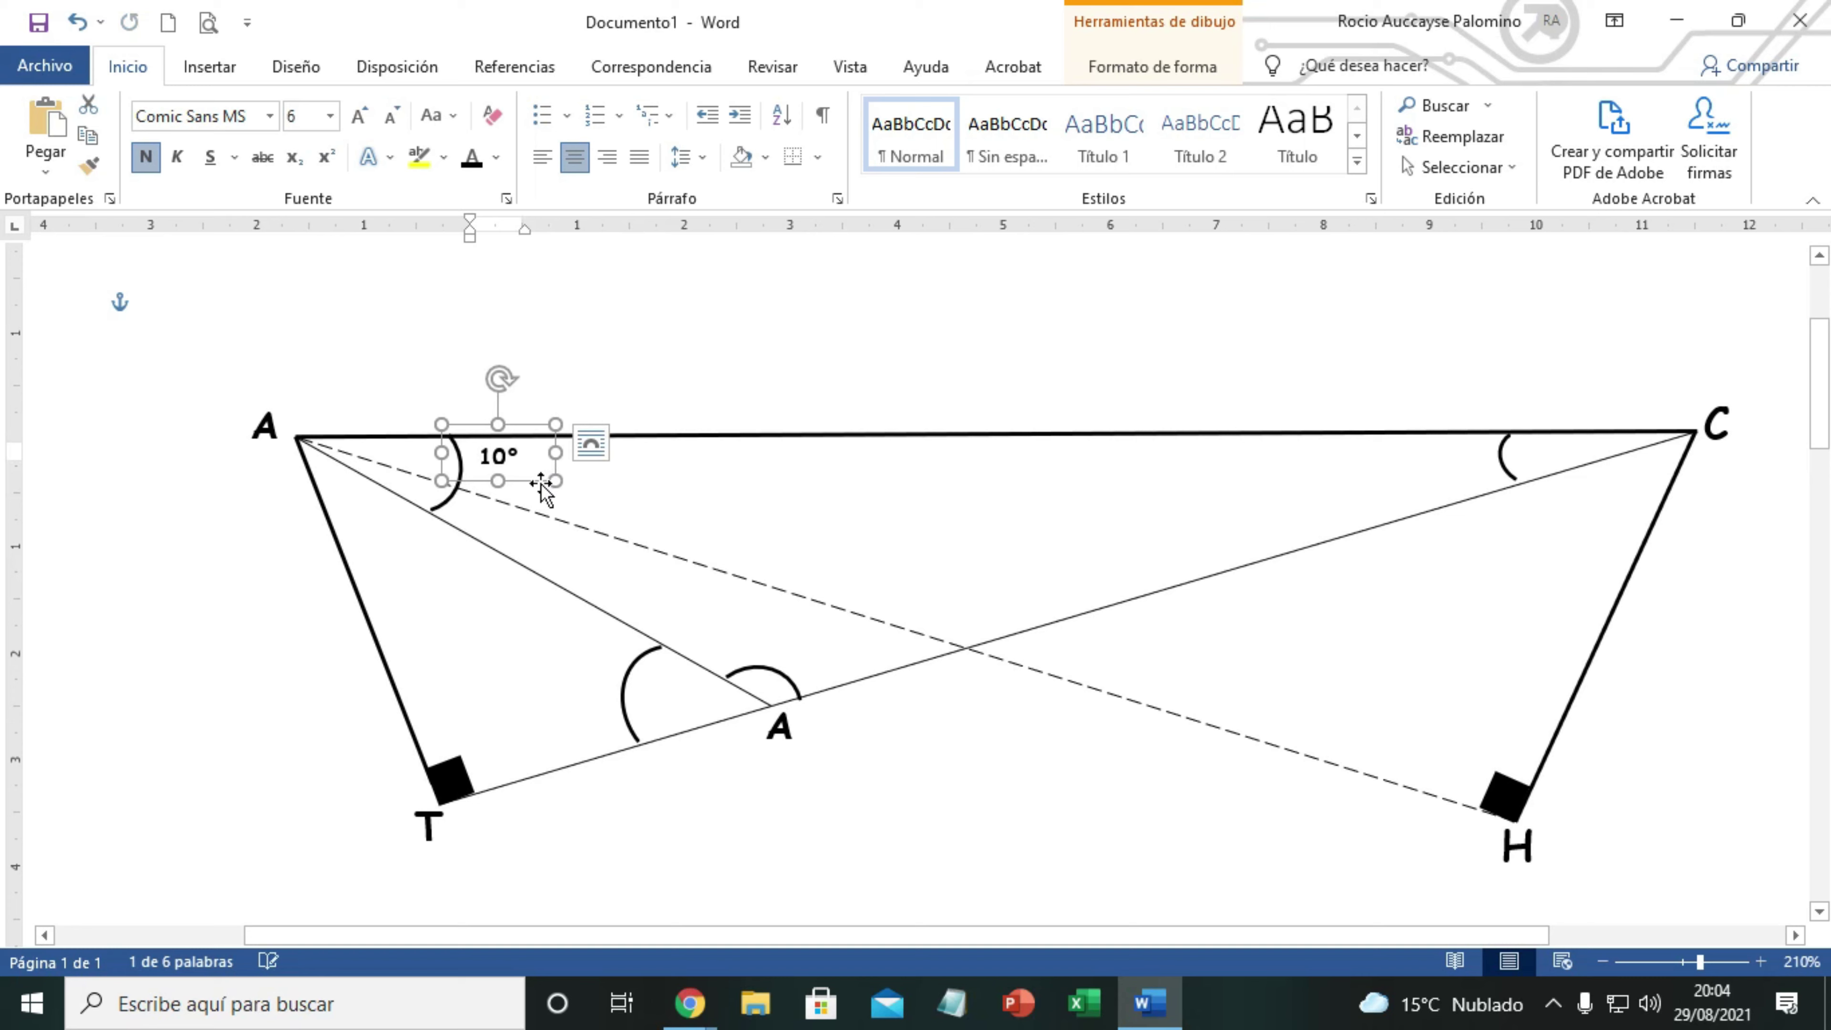
drag(544, 481, 533, 488)
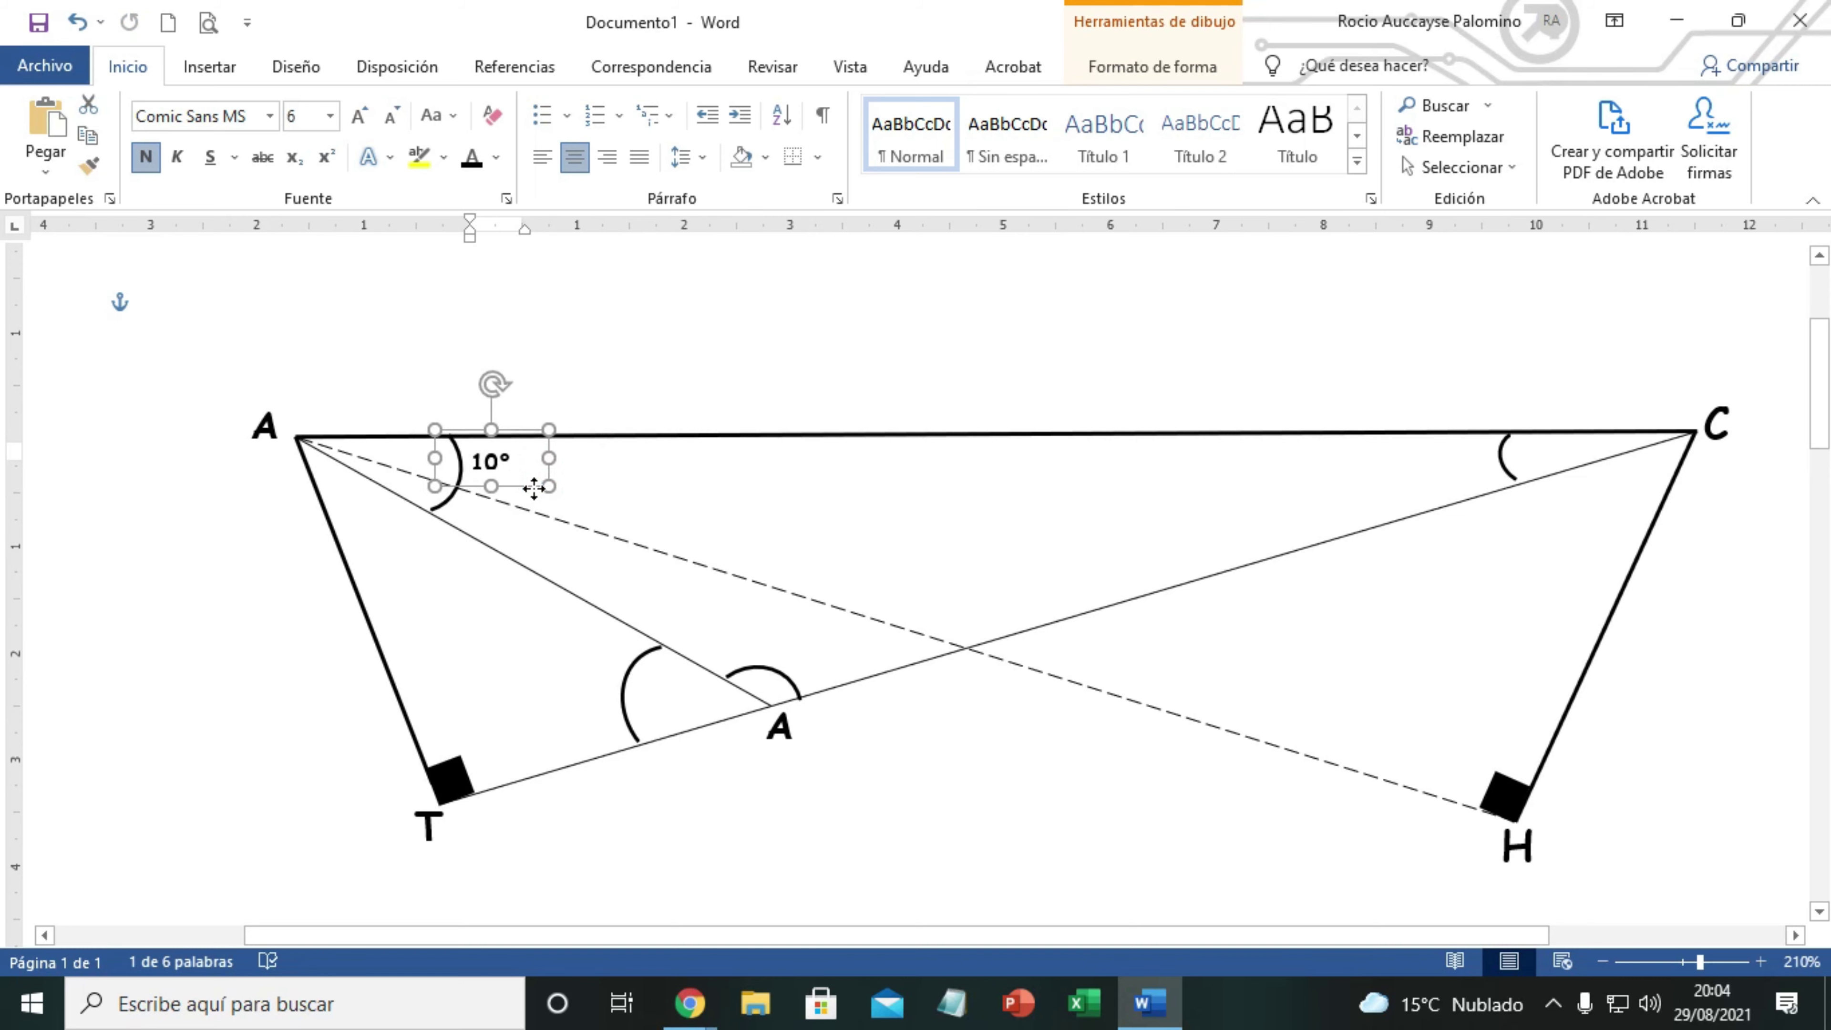
click(534, 488)
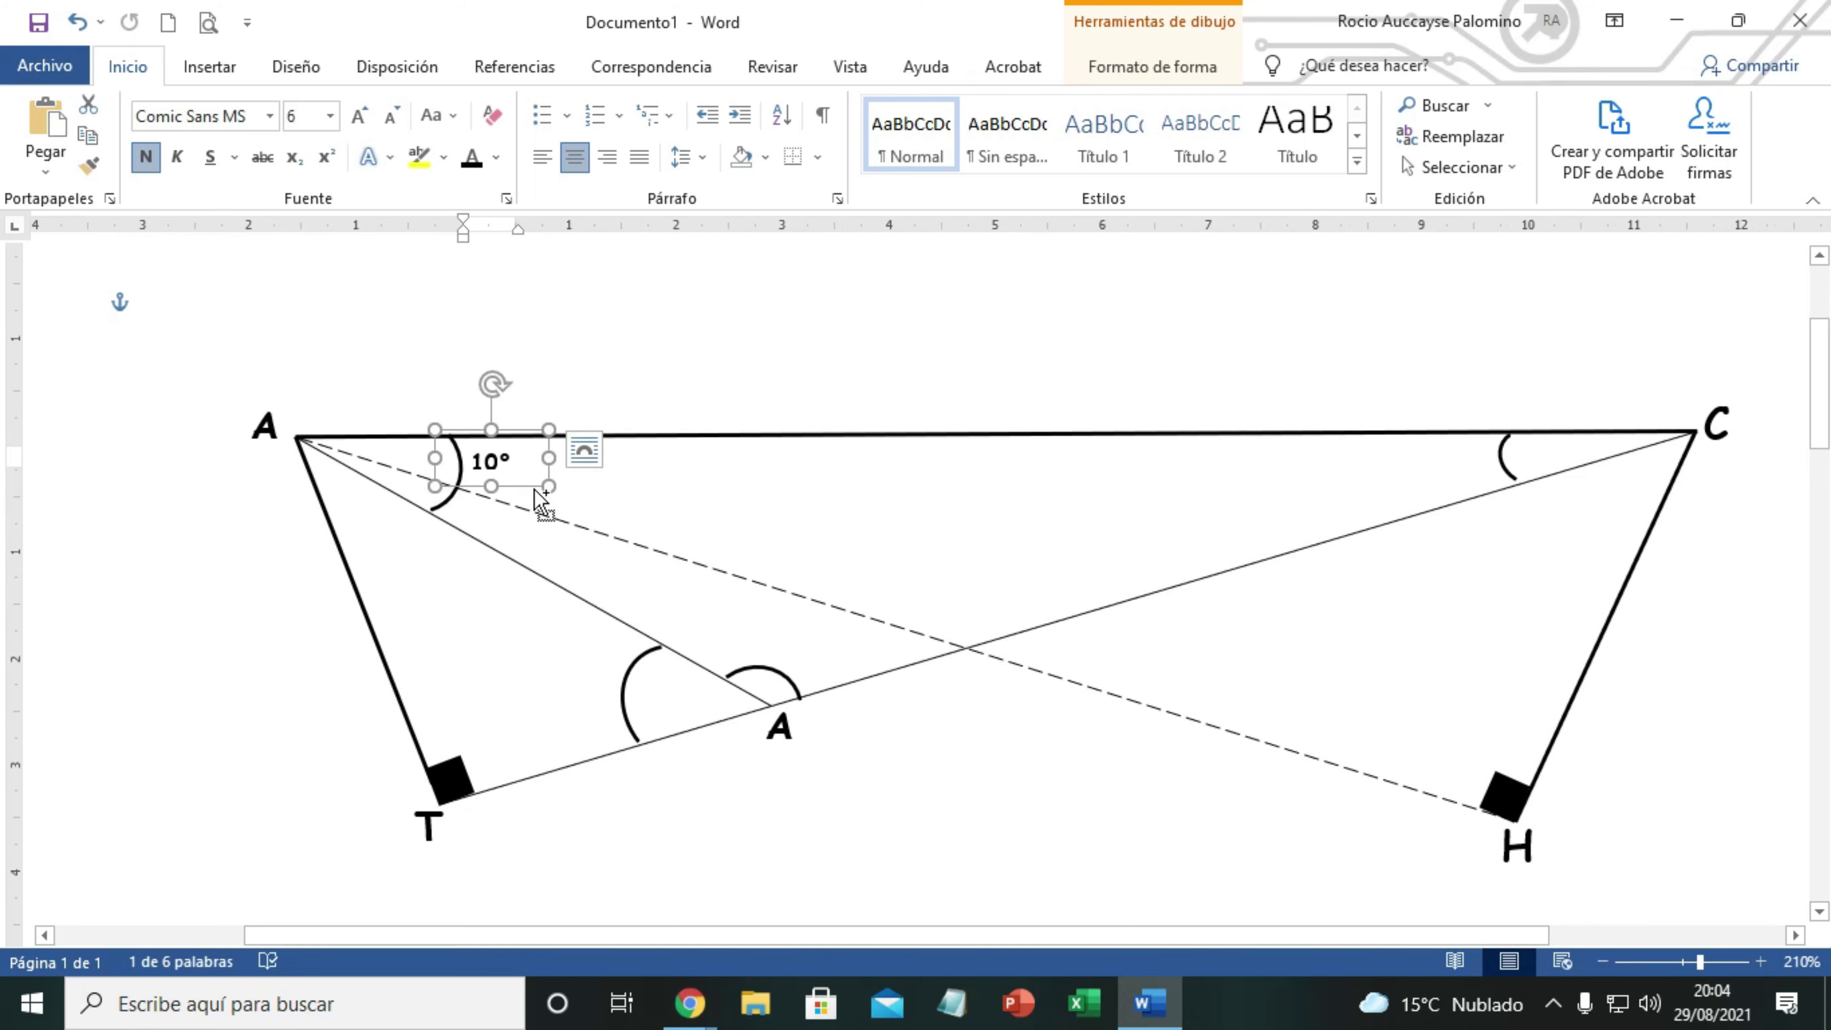
drag(534, 490, 535, 485)
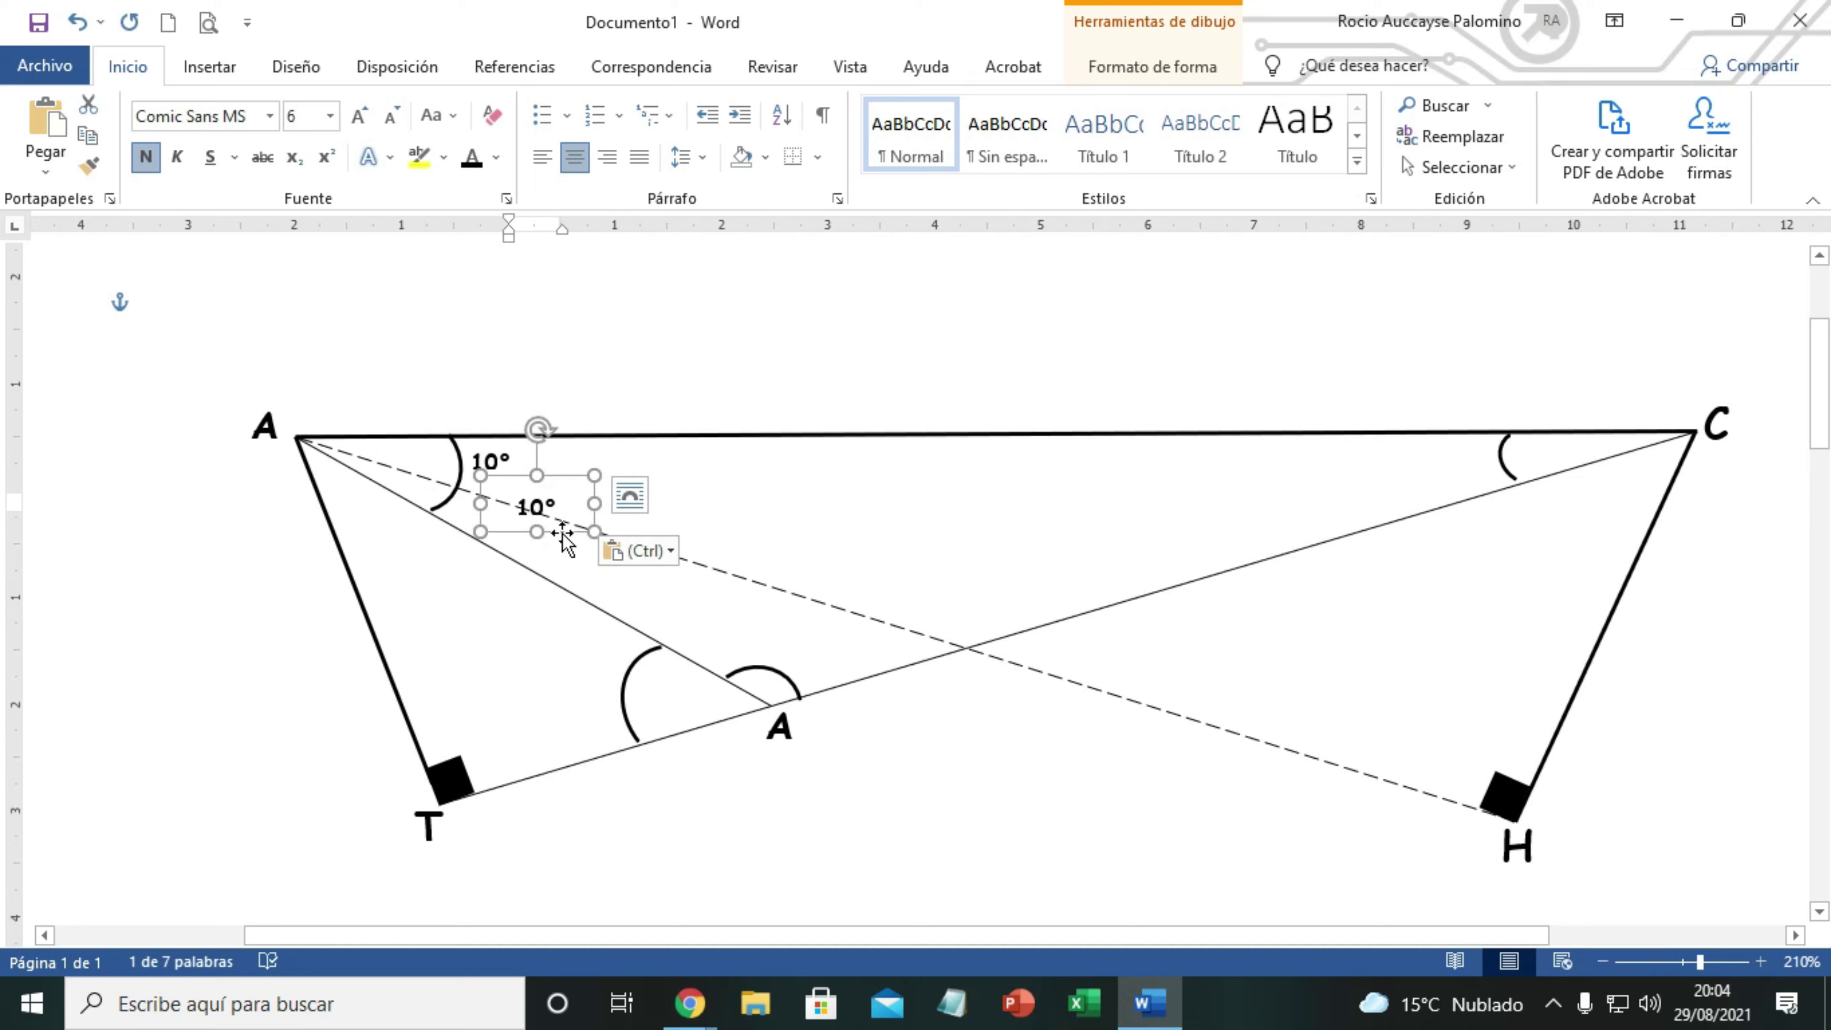
Move the 10° copy below the line at vertex A and change it to 60°.
drag(563, 534, 373, 517)
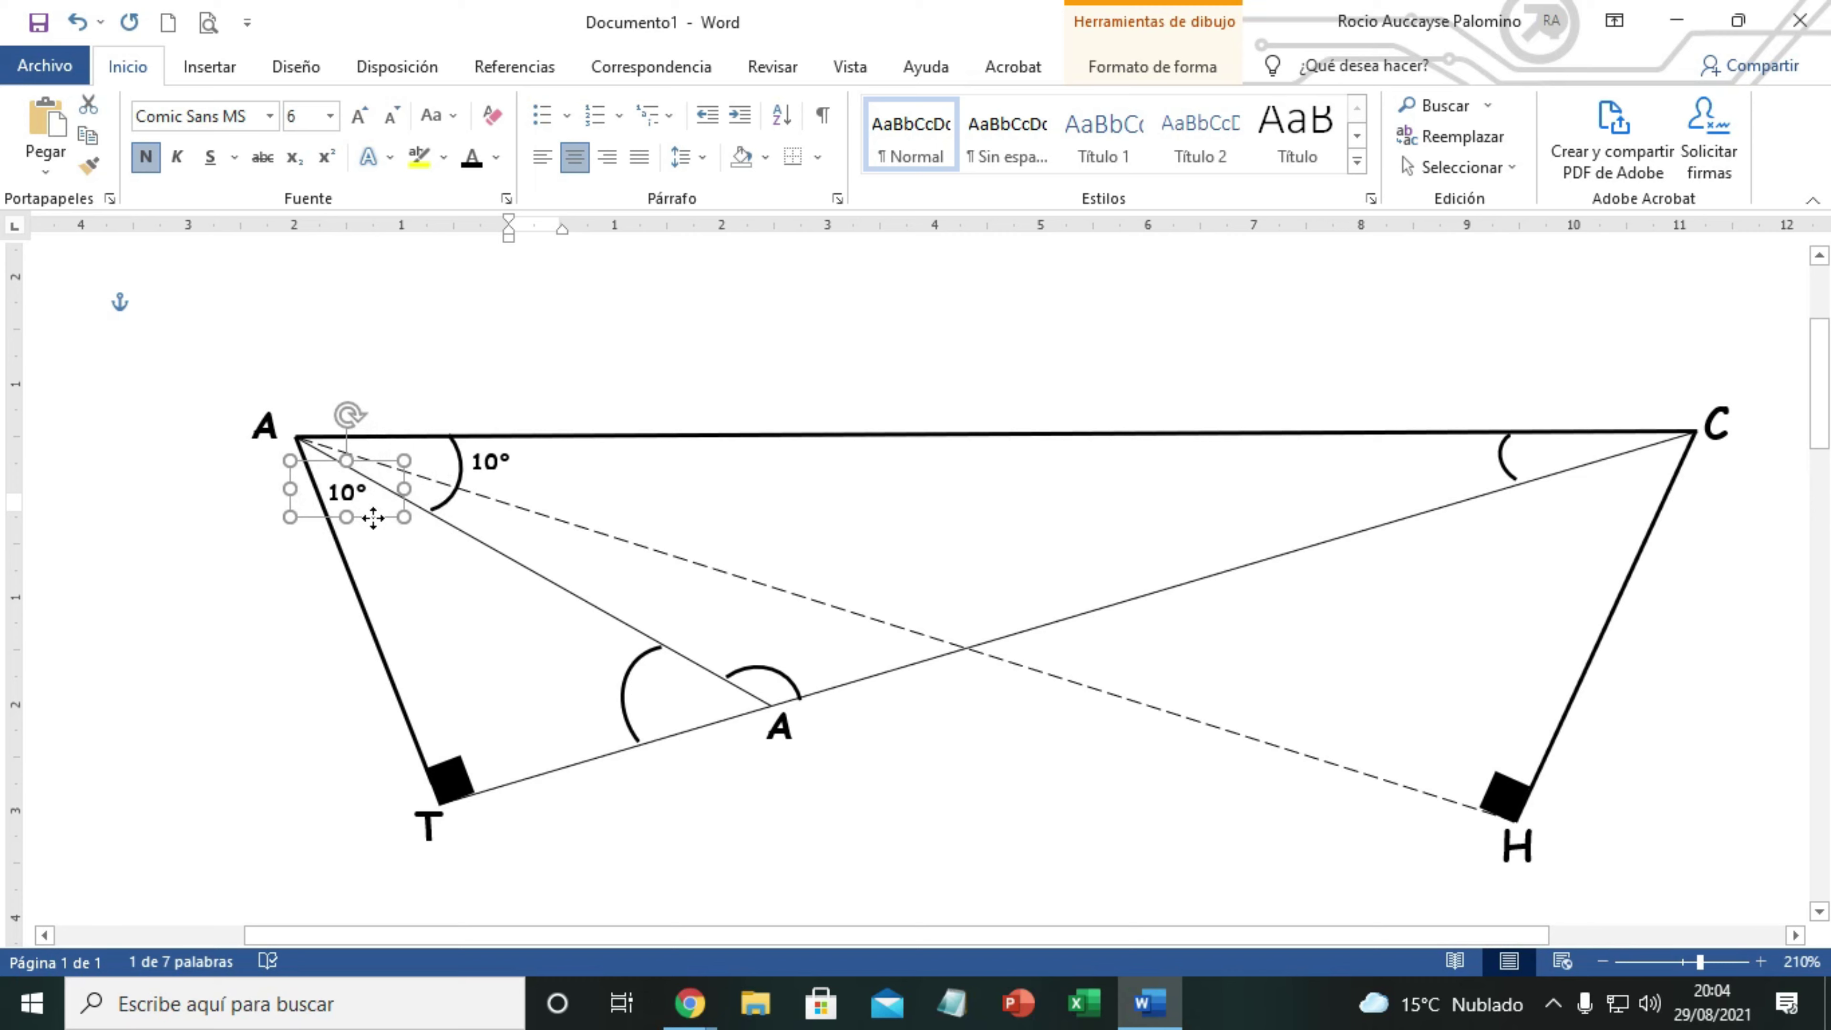
click(342, 493)
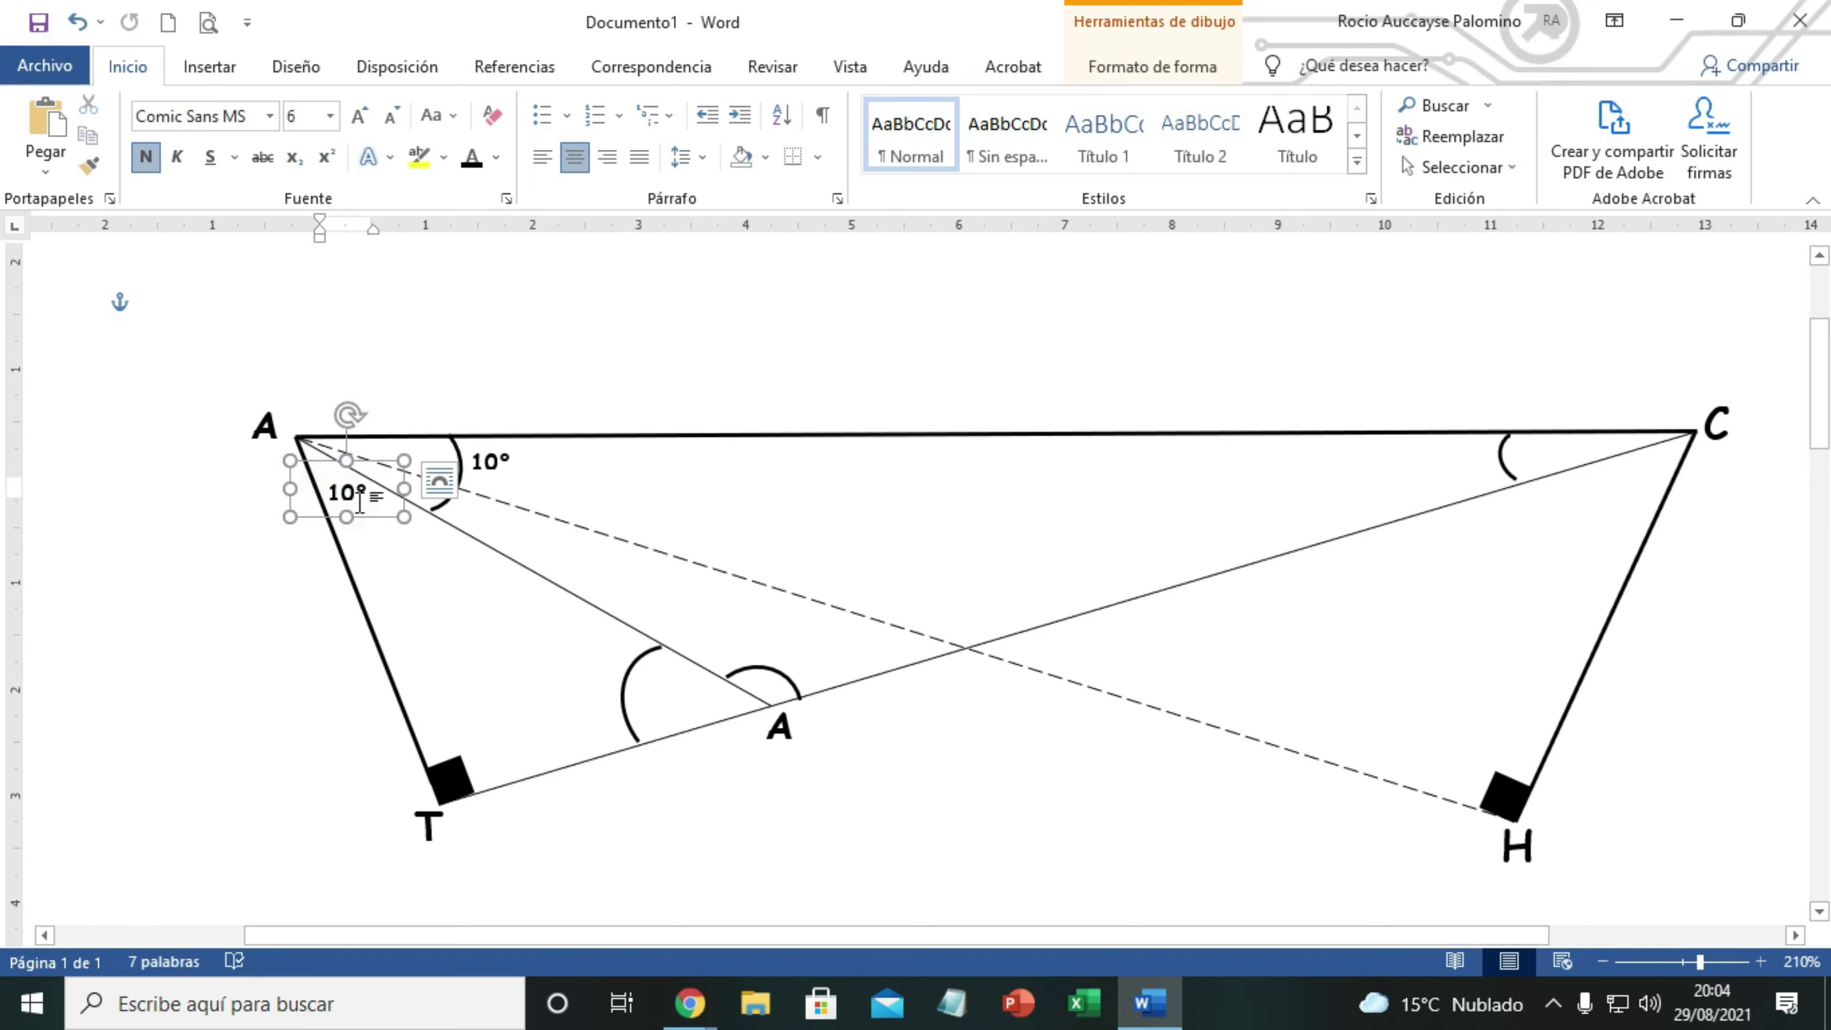
key(BackSpace)
text(6)
click(371, 516)
click(367, 484)
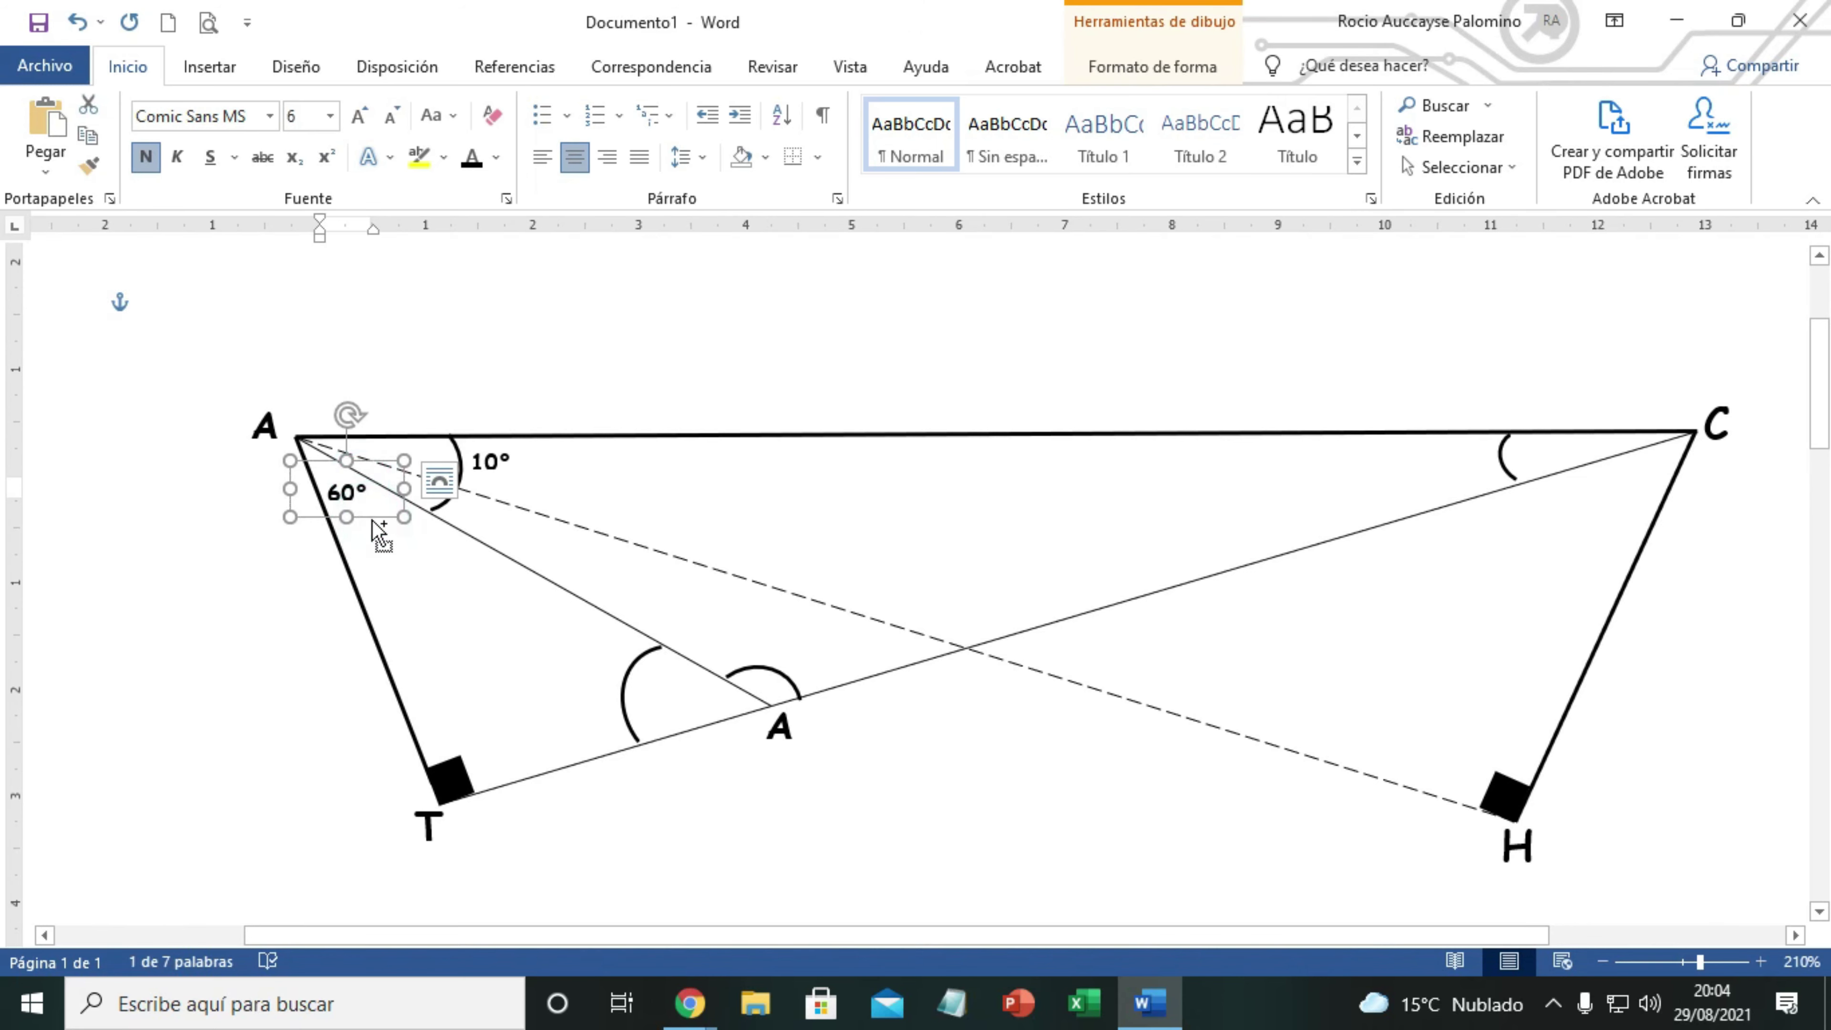
Duplicate it as a 30° label at the crossing point A and copy it to the neighbouring arc.
drag(375, 531, 617, 721)
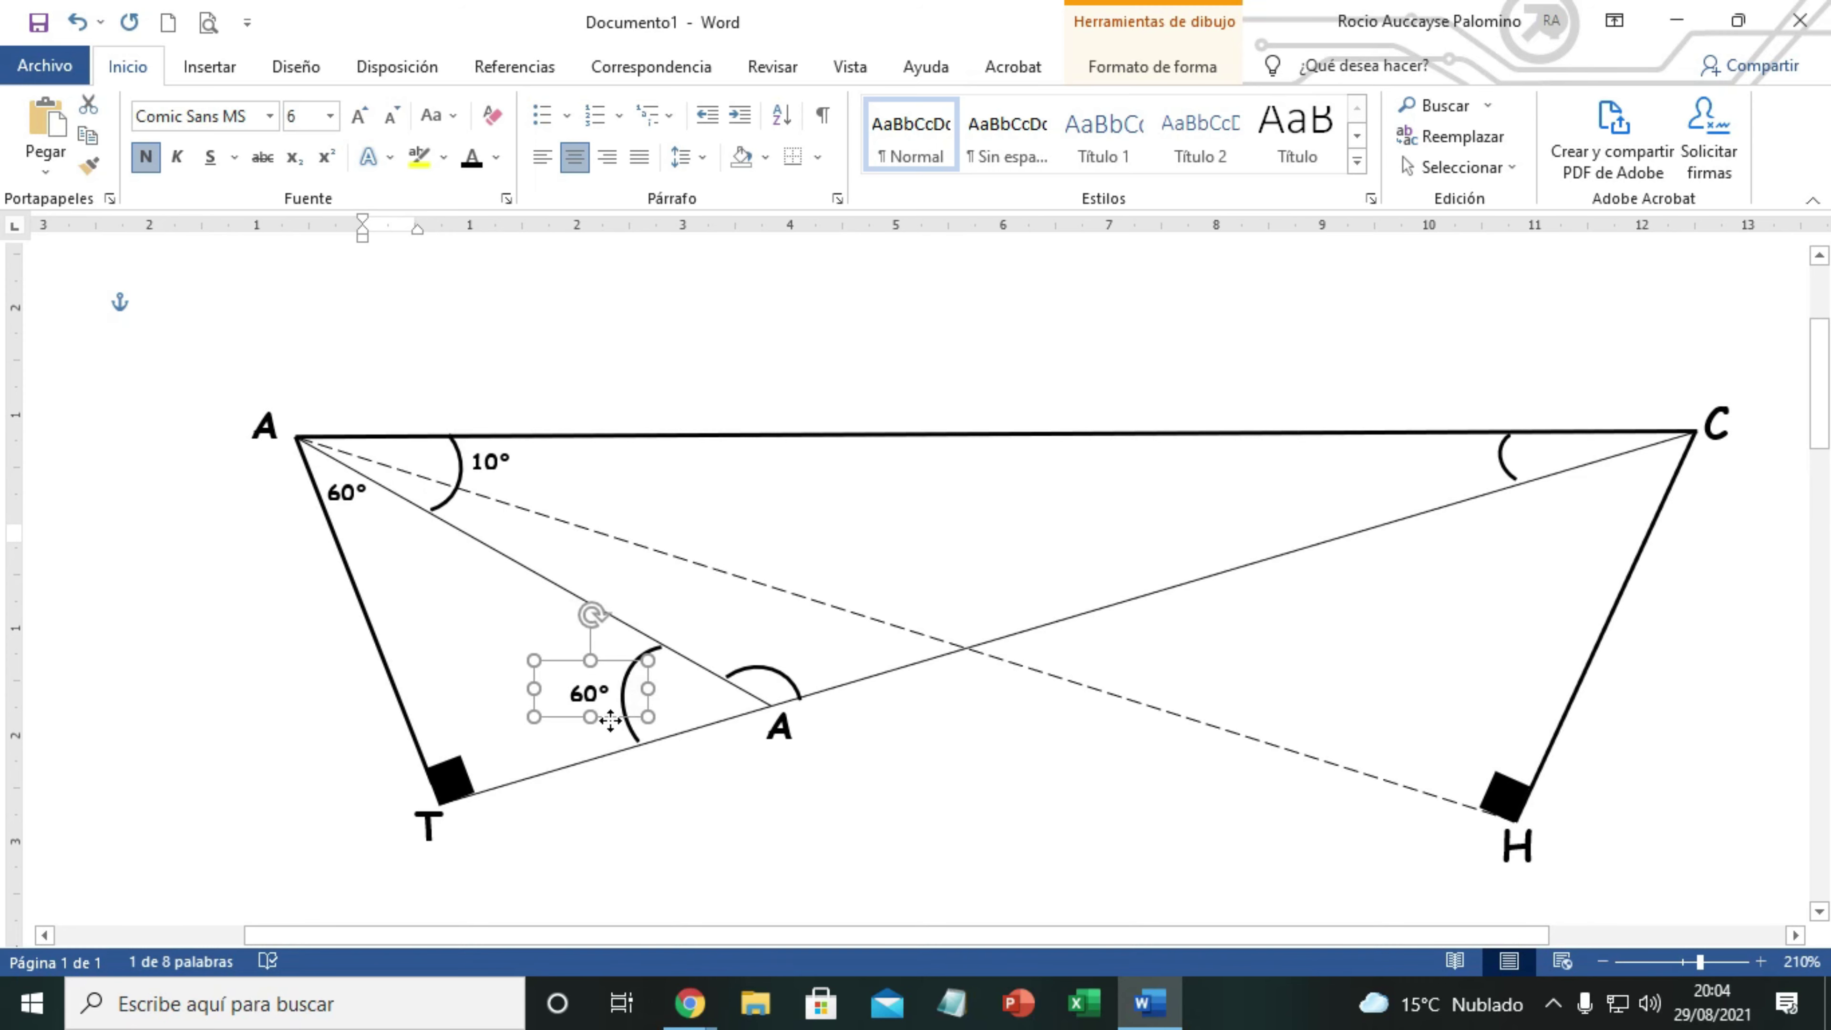
key(BackSpace)
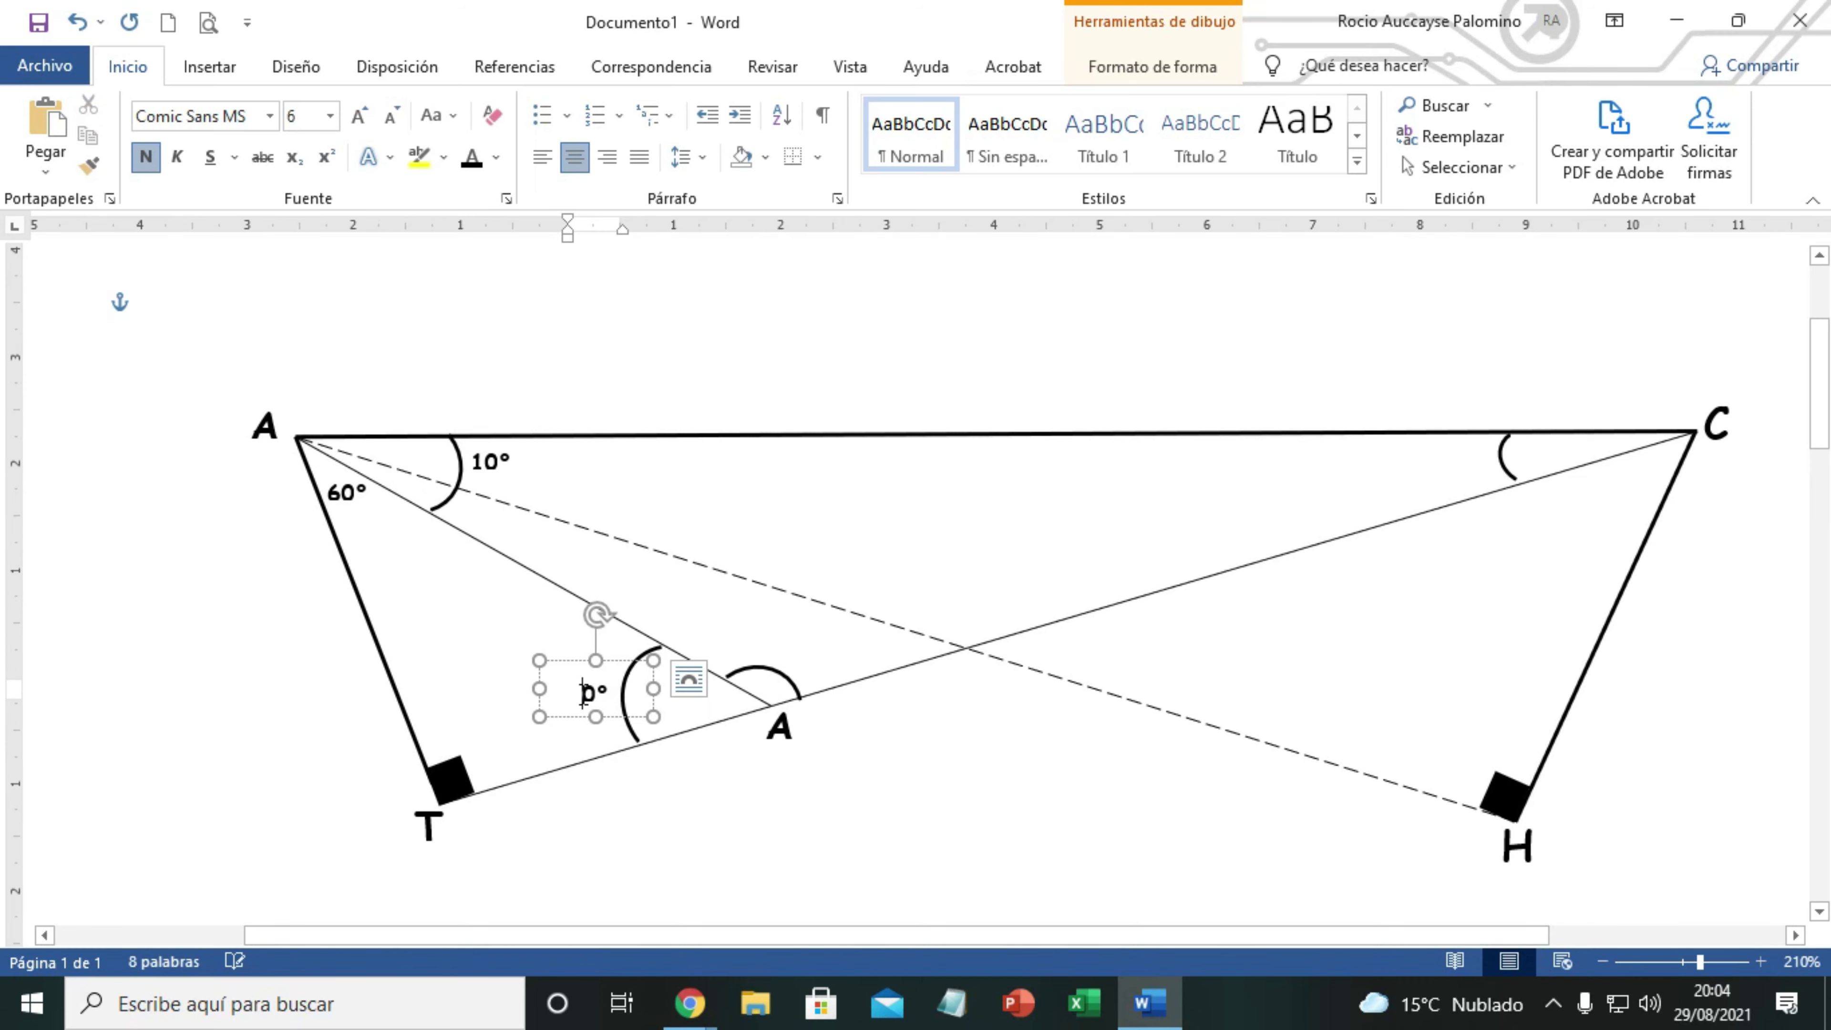
text(3)
click(567, 717)
mouse_move(566, 718)
mouse_down()
mouse_move(612, 763)
mouse_move(744, 676)
mouse_up()
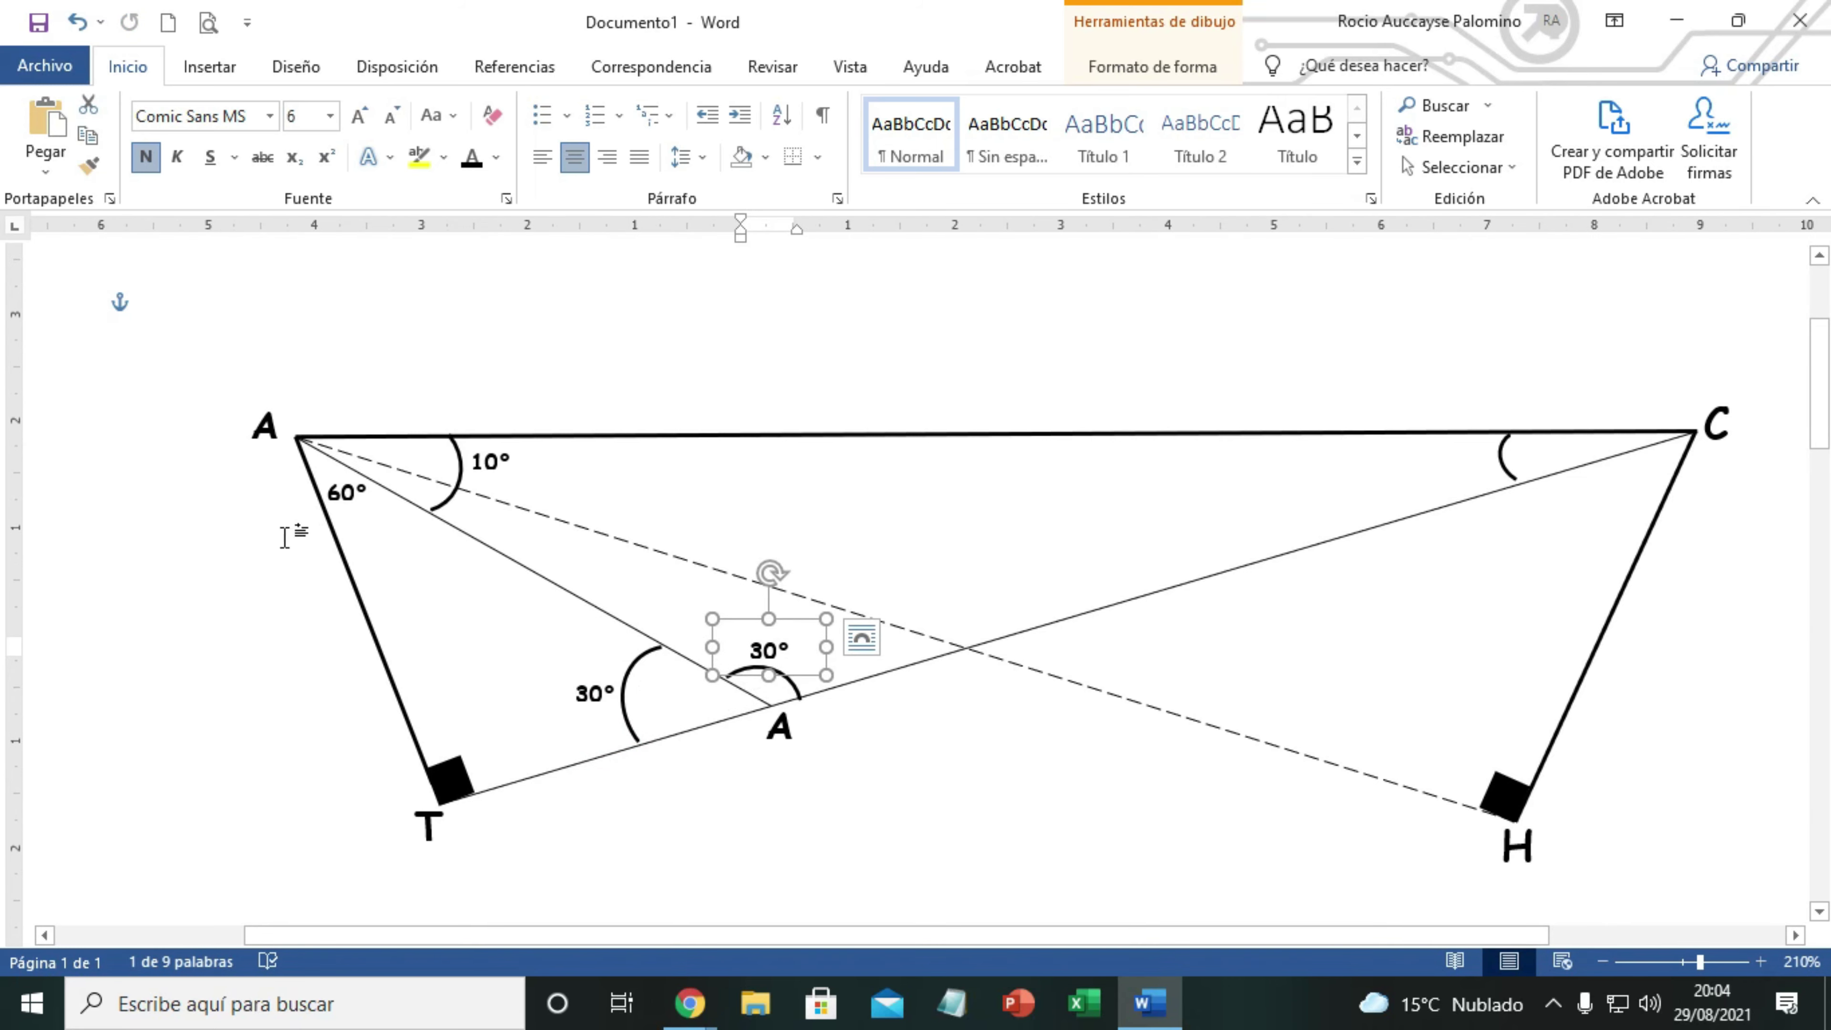
click(348, 496)
Change the 60° label at A and the 30° label near T to 45°.
key(BackSpace)
key(Delete)
text(45)
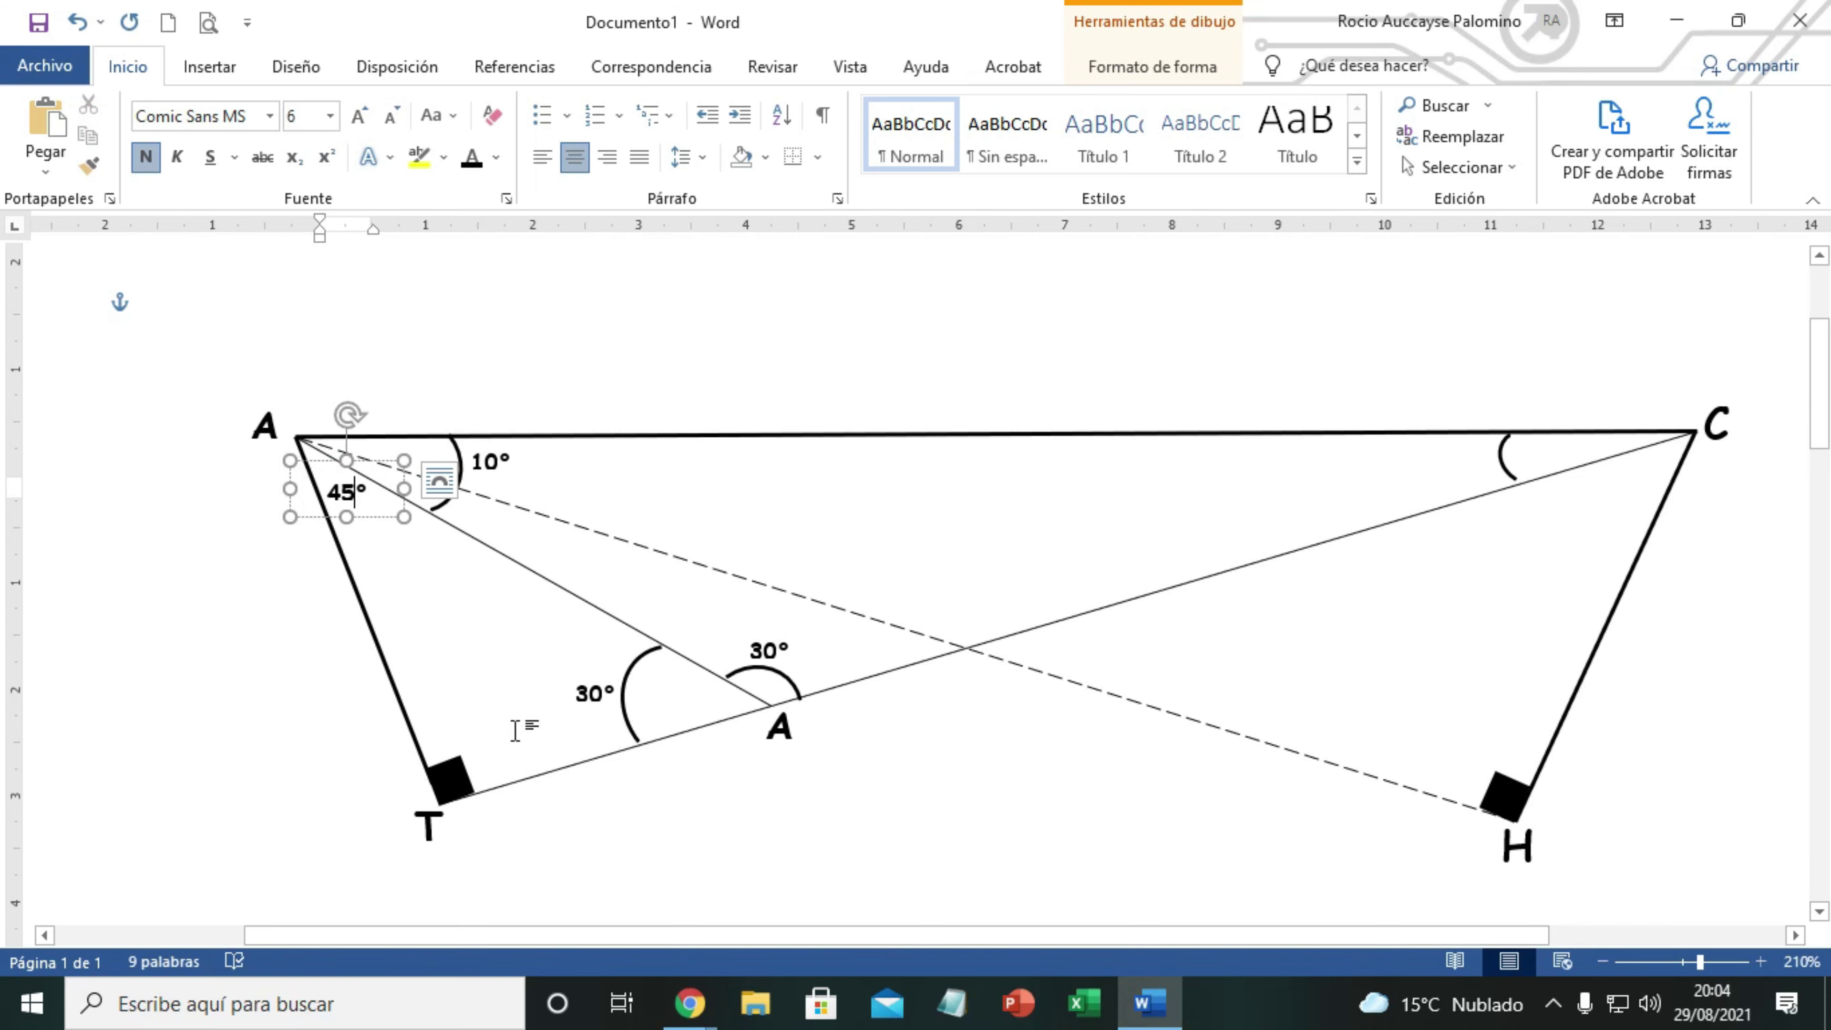
double_click(590, 693)
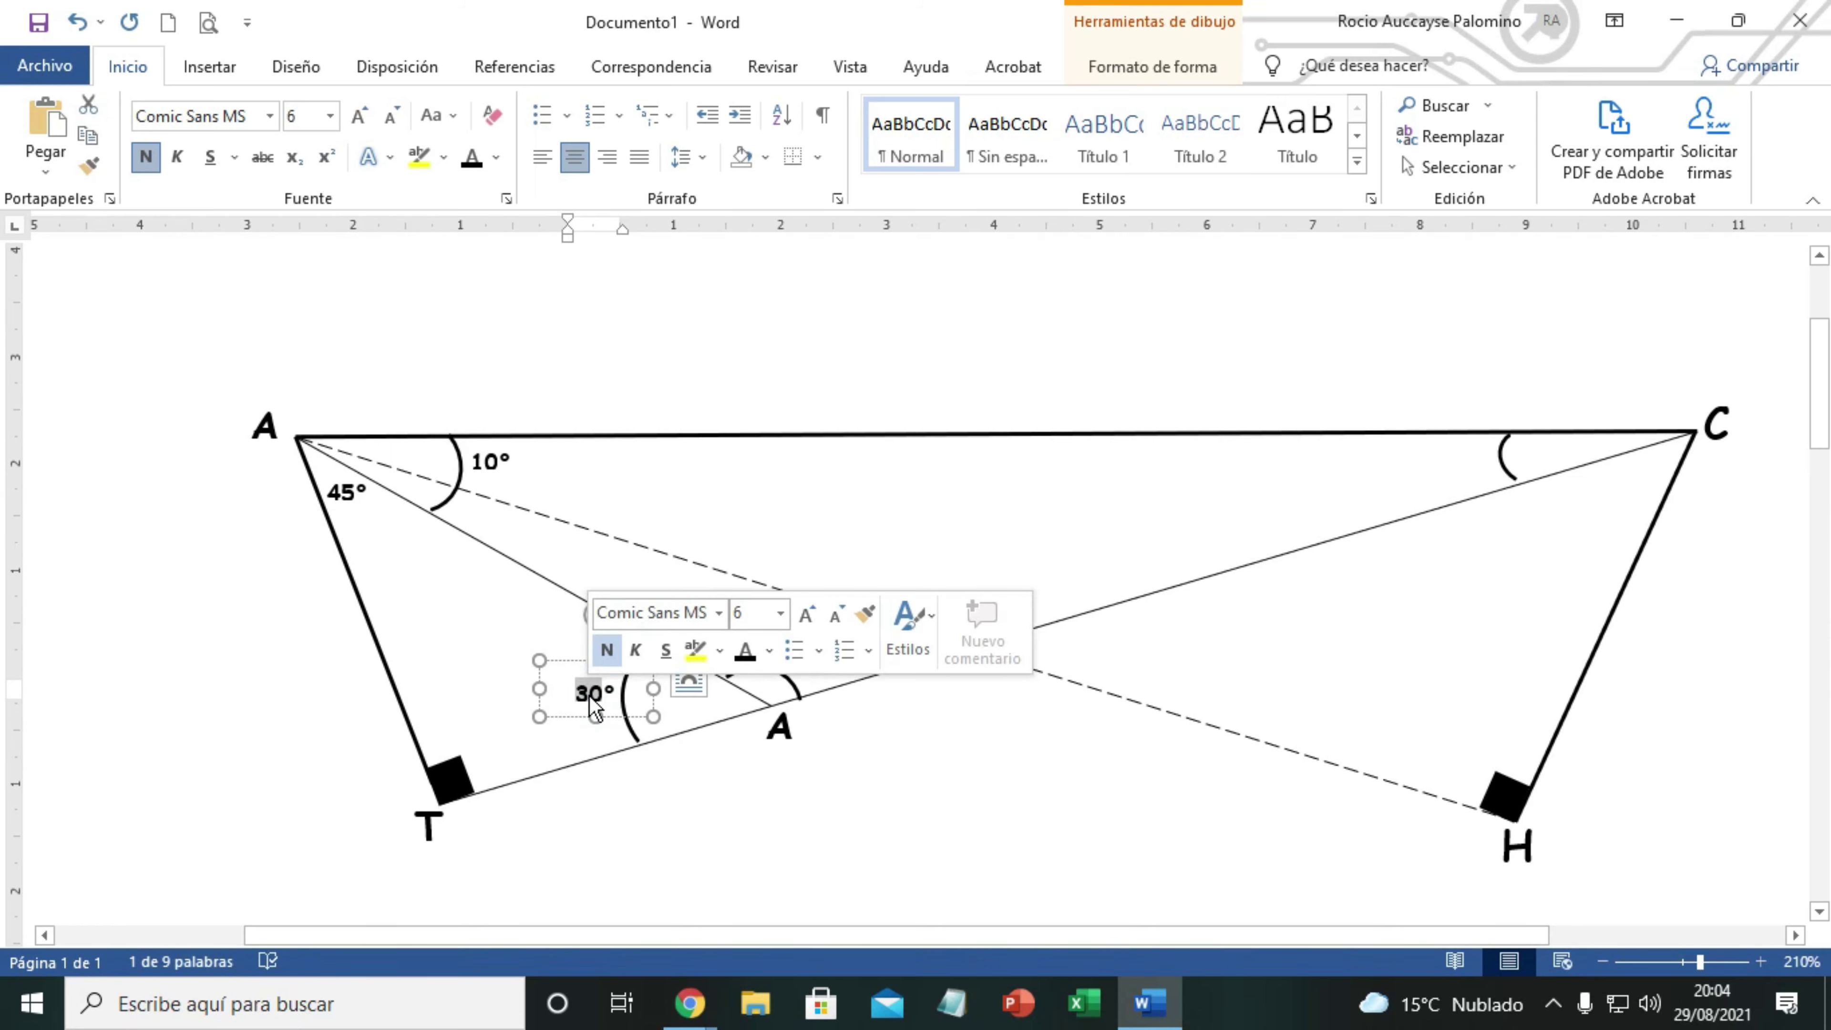
text(45)
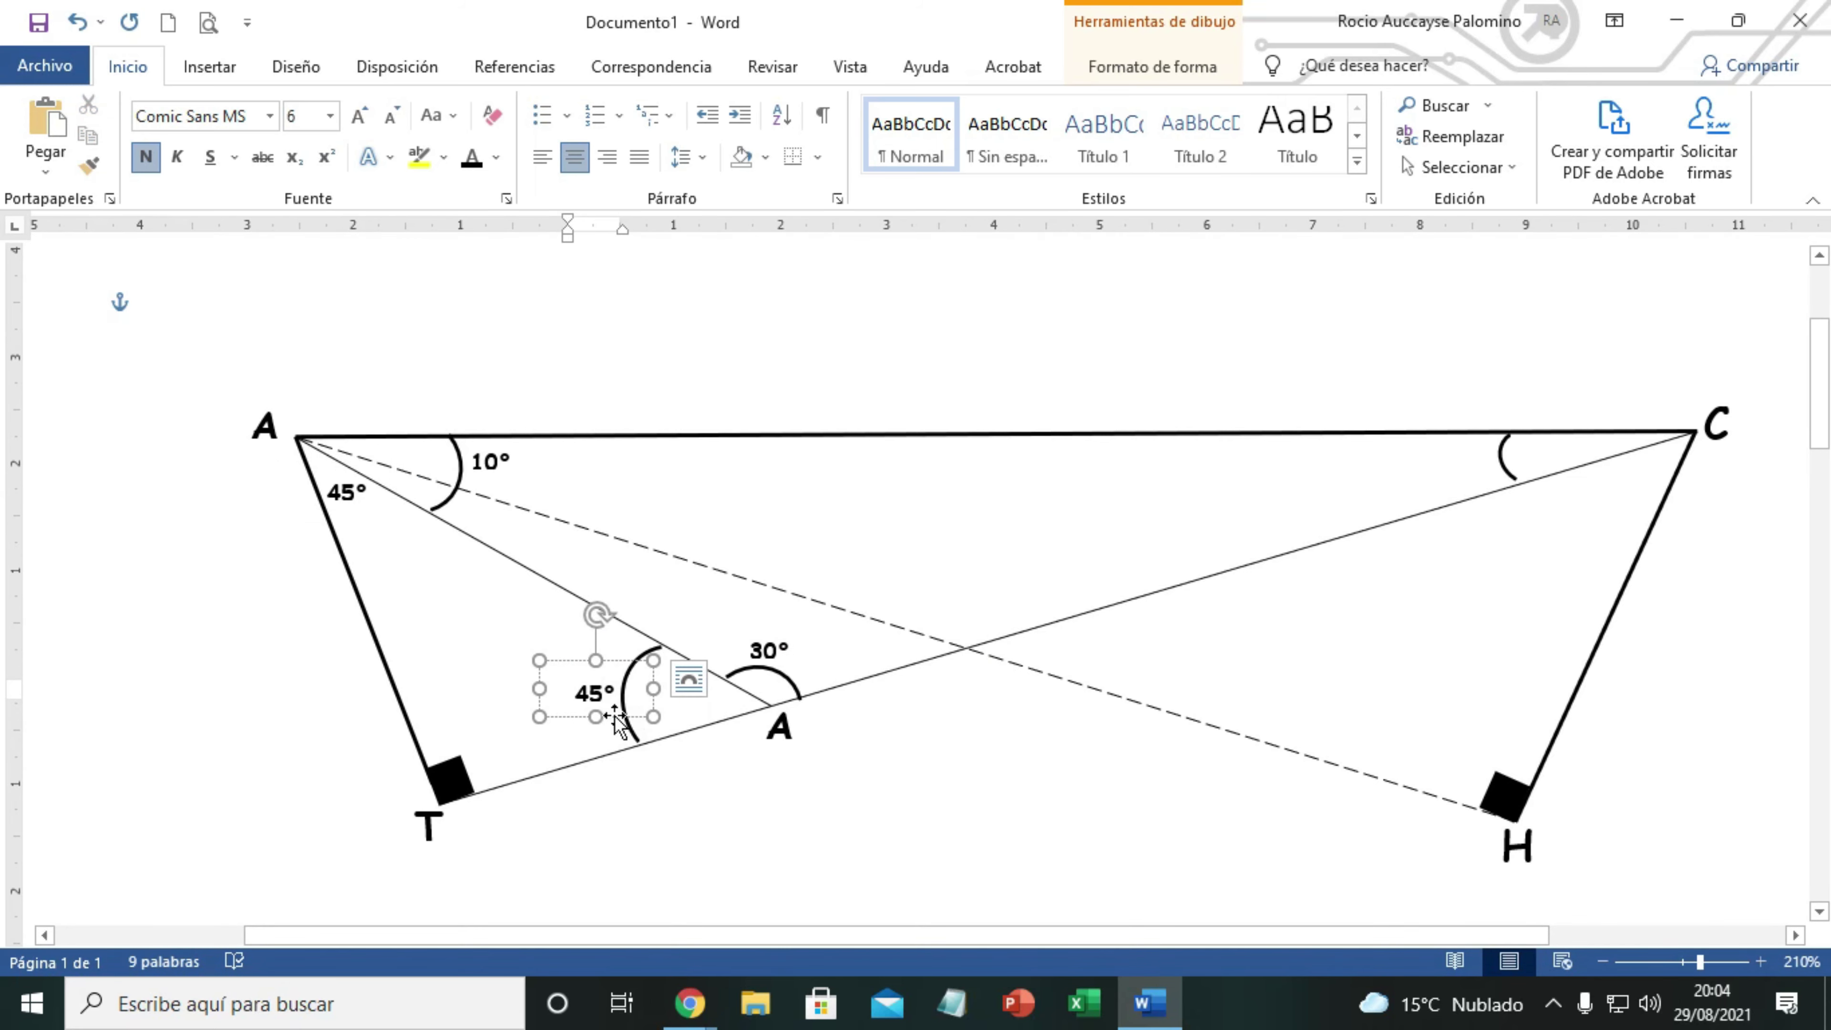
Copy the 45° label to vertex T and make it read 90°.
mouse_move(568, 671)
mouse_down()
mouse_move(614, 717)
mouse_move(460, 711)
mouse_up()
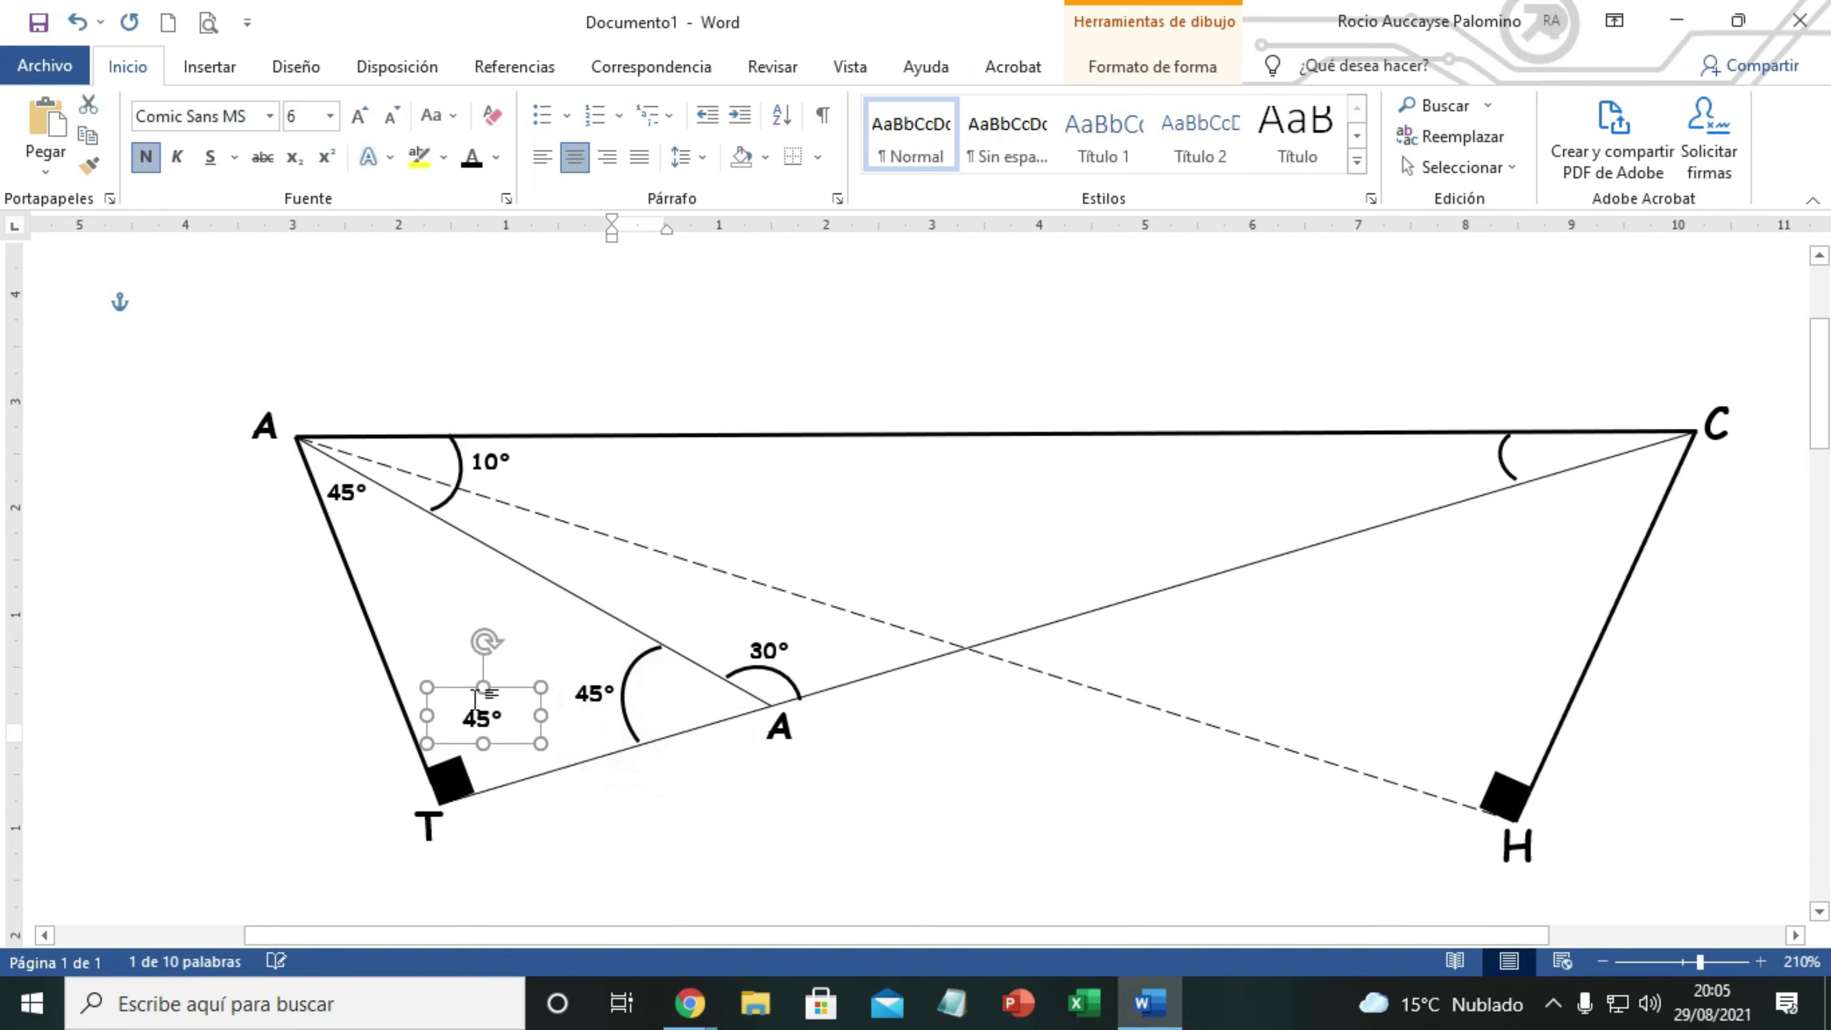
mouse_move(482, 642)
mouse_down()
mouse_move(461, 643)
mouse_move(478, 649)
mouse_up()
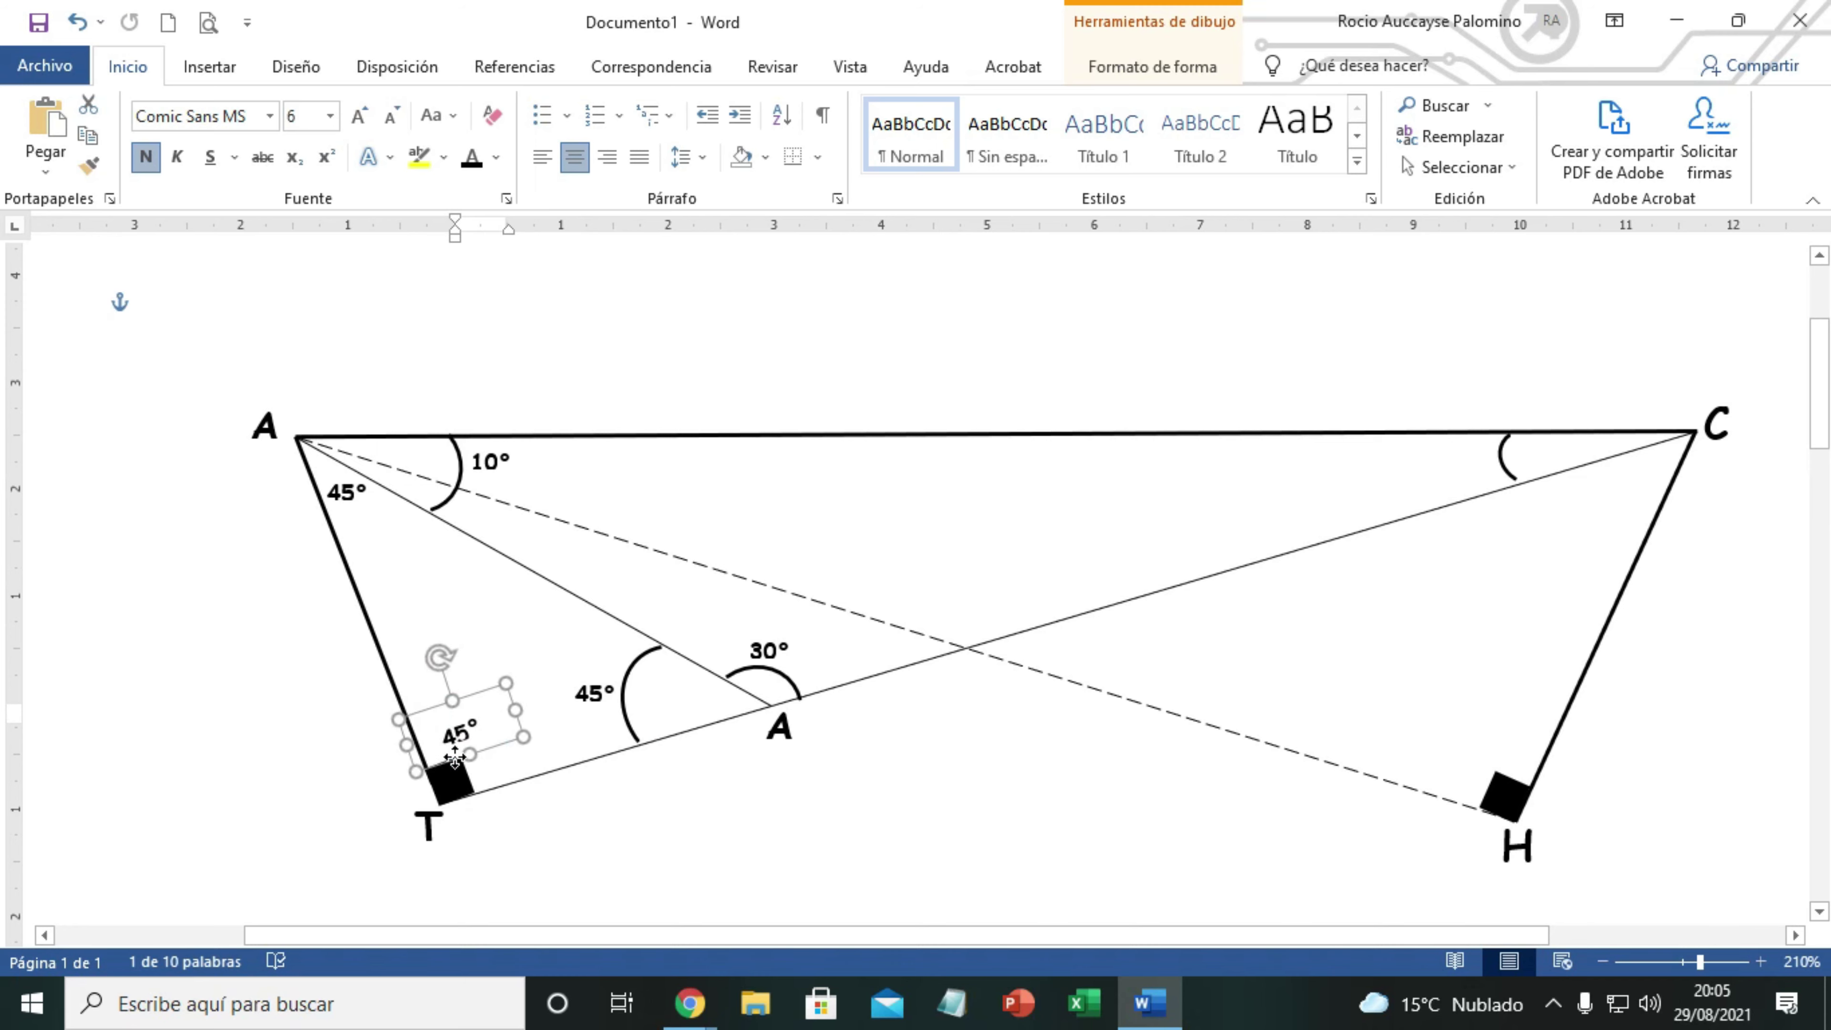
text(90)
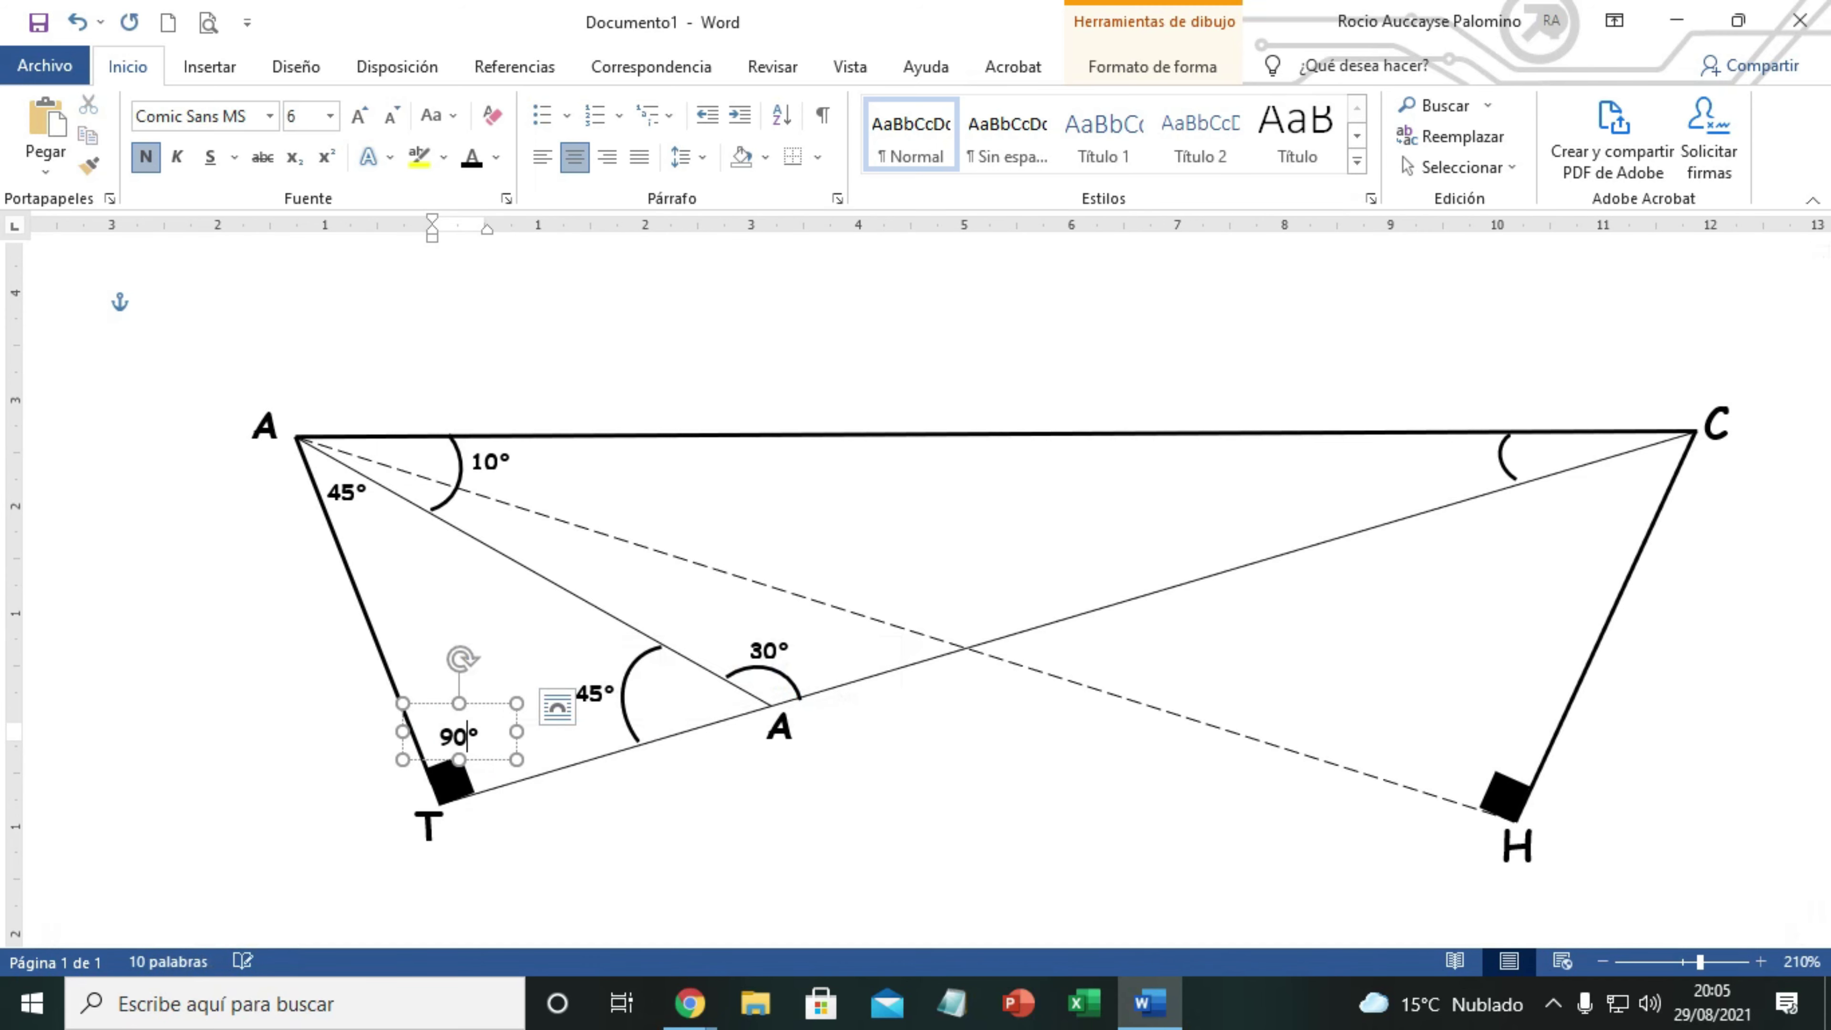
key(Delete)
key(ctrl+z)
click(438, 671)
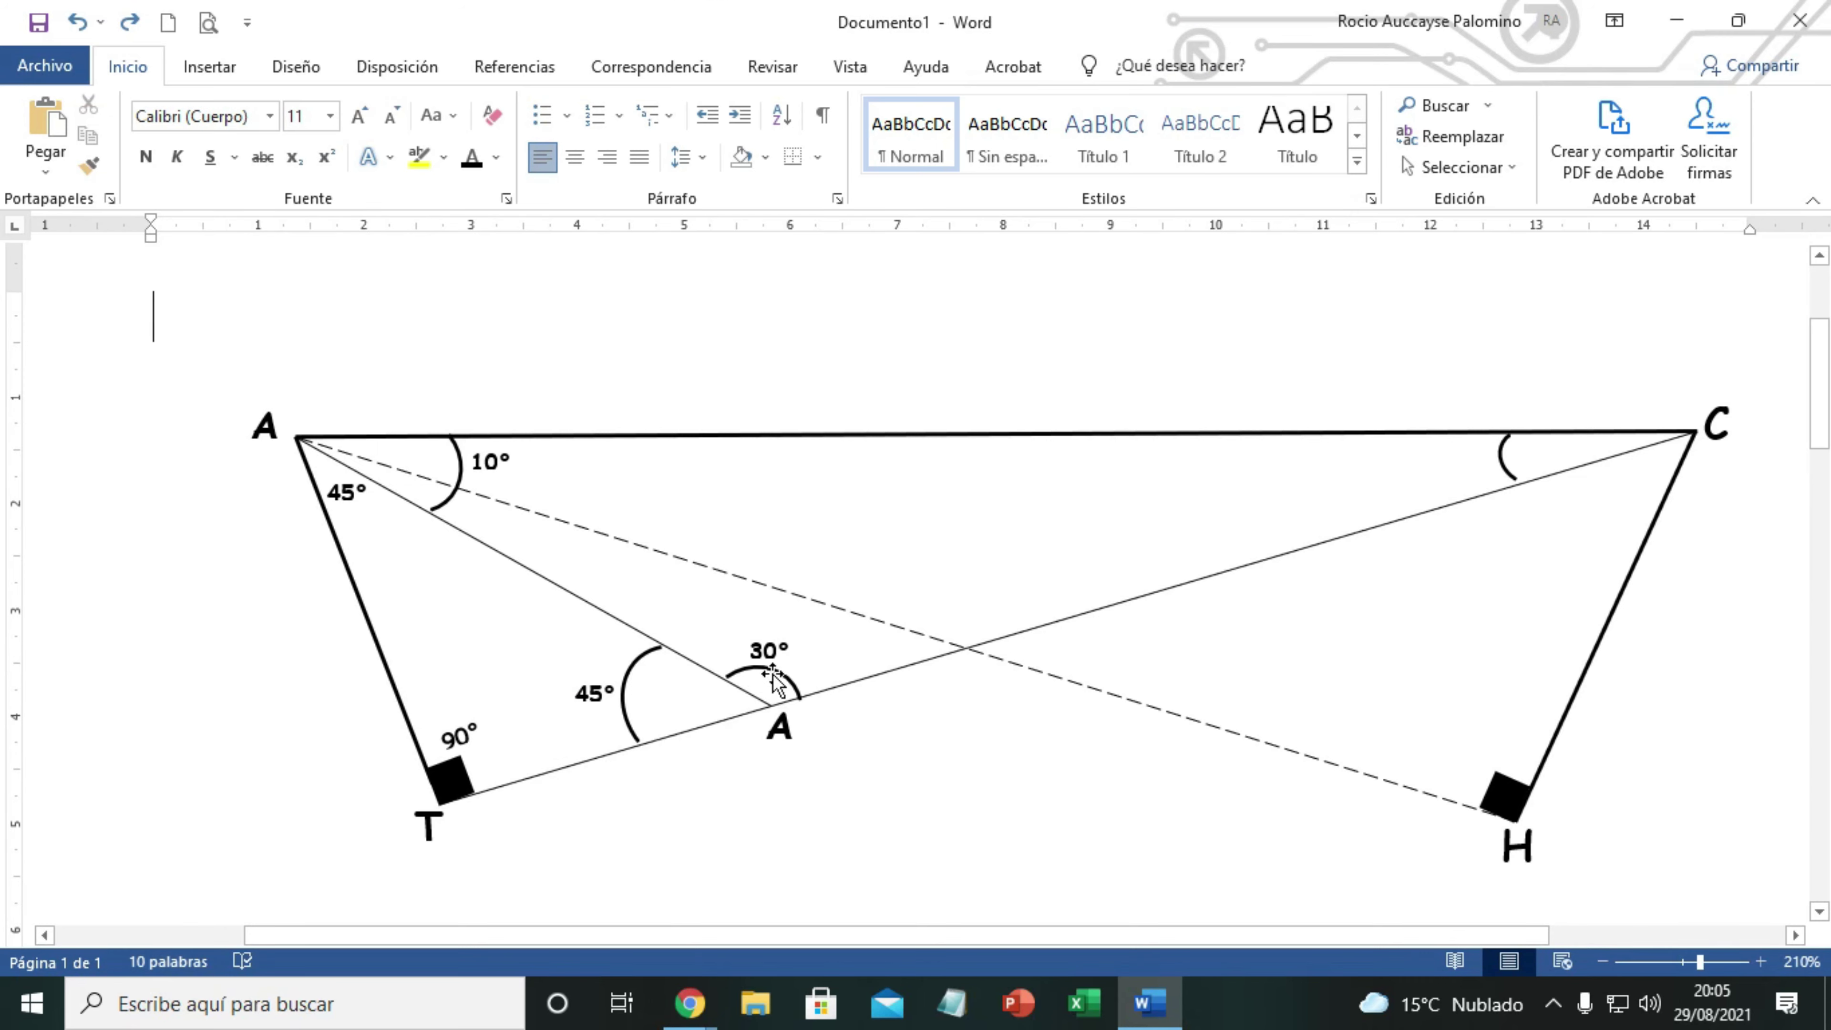
Change the 30° label at the crossing point A to 135°.
click(822, 689)
key(BackSpace)
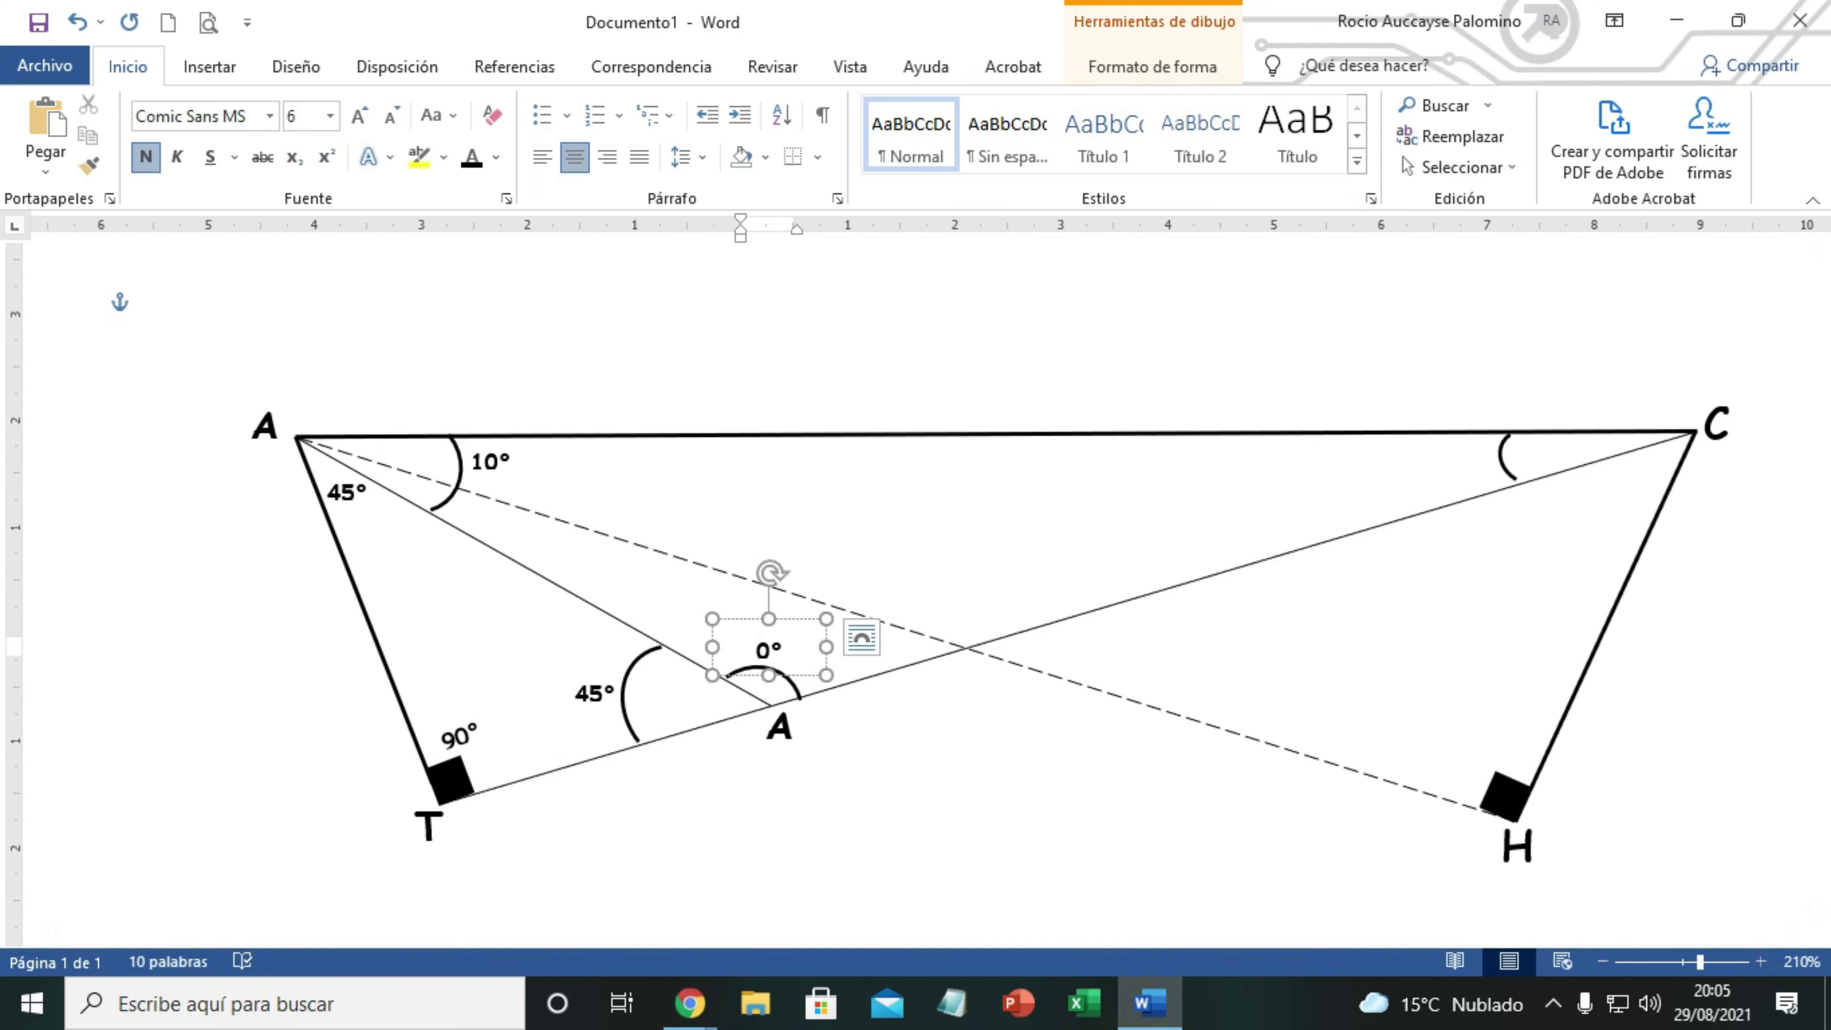
key(Delete)
text(135)
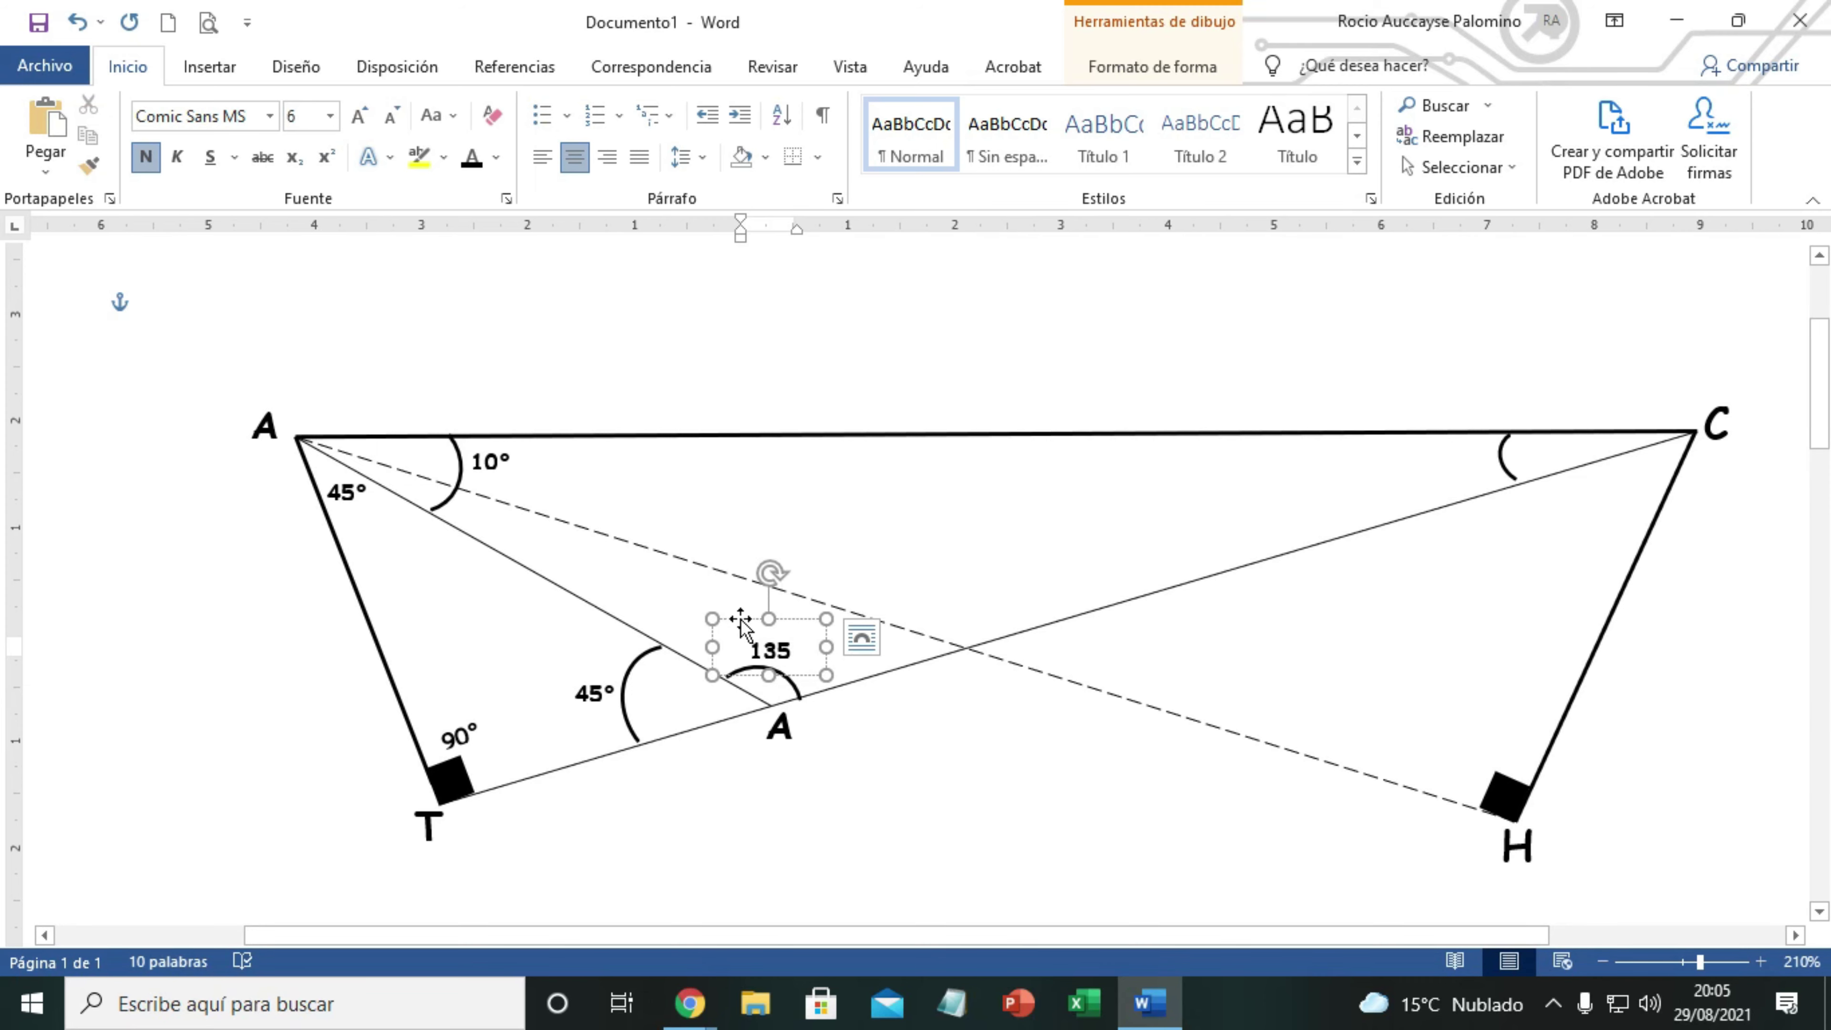
click(830, 646)
text(°)
click(891, 741)
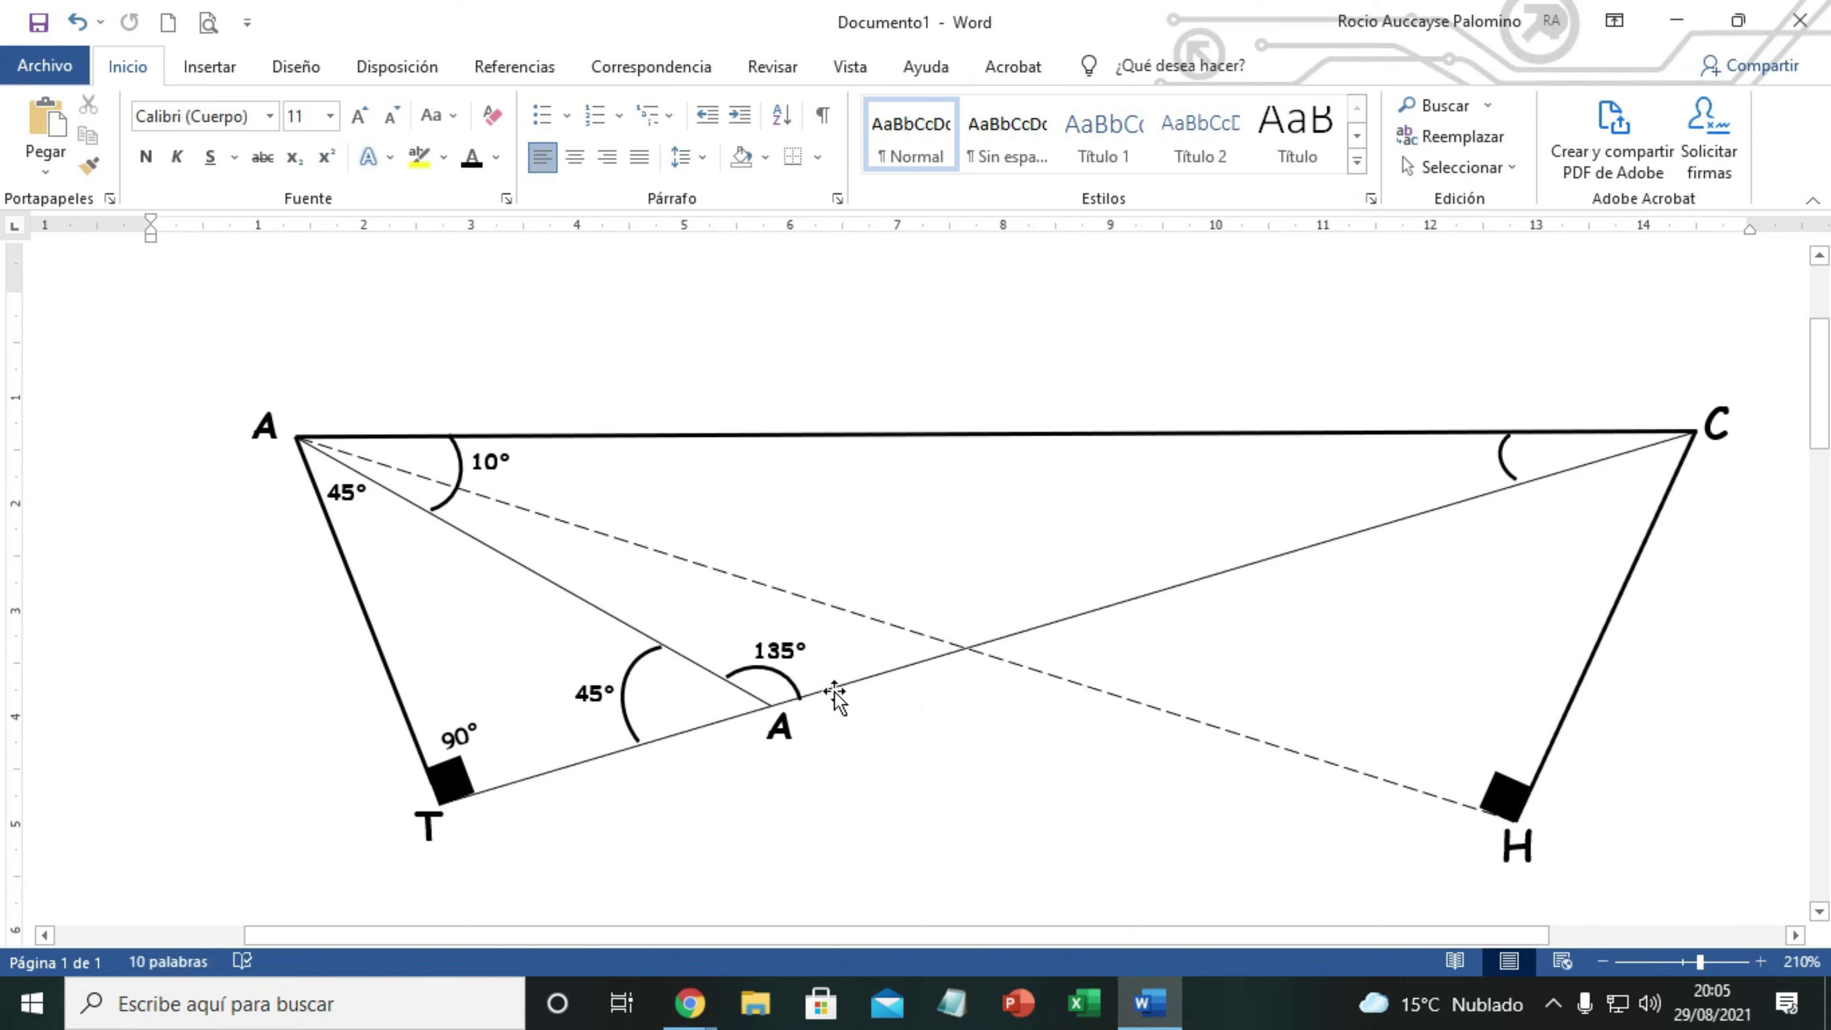
Copy the 135° label to the angle at C and change it to 100°.
click(775, 660)
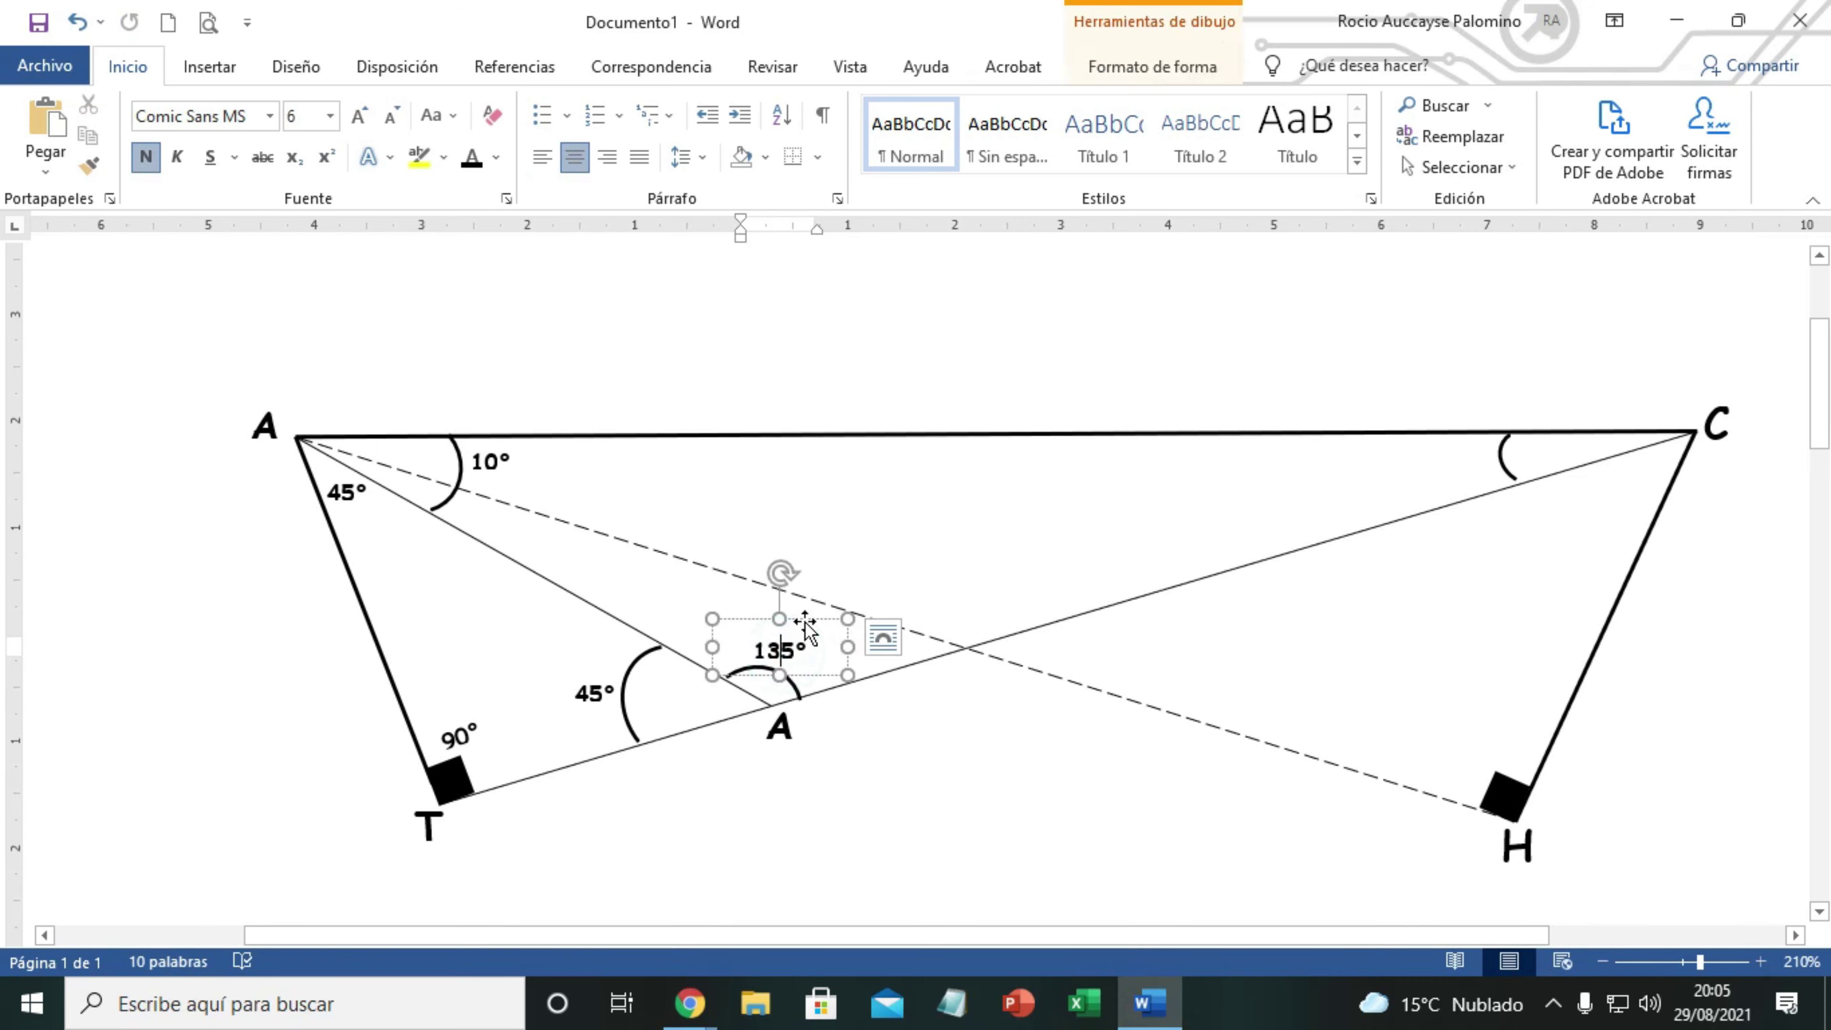
key(ctrl+c)
key(ctrl+v)
drag(854, 720, 1494, 476)
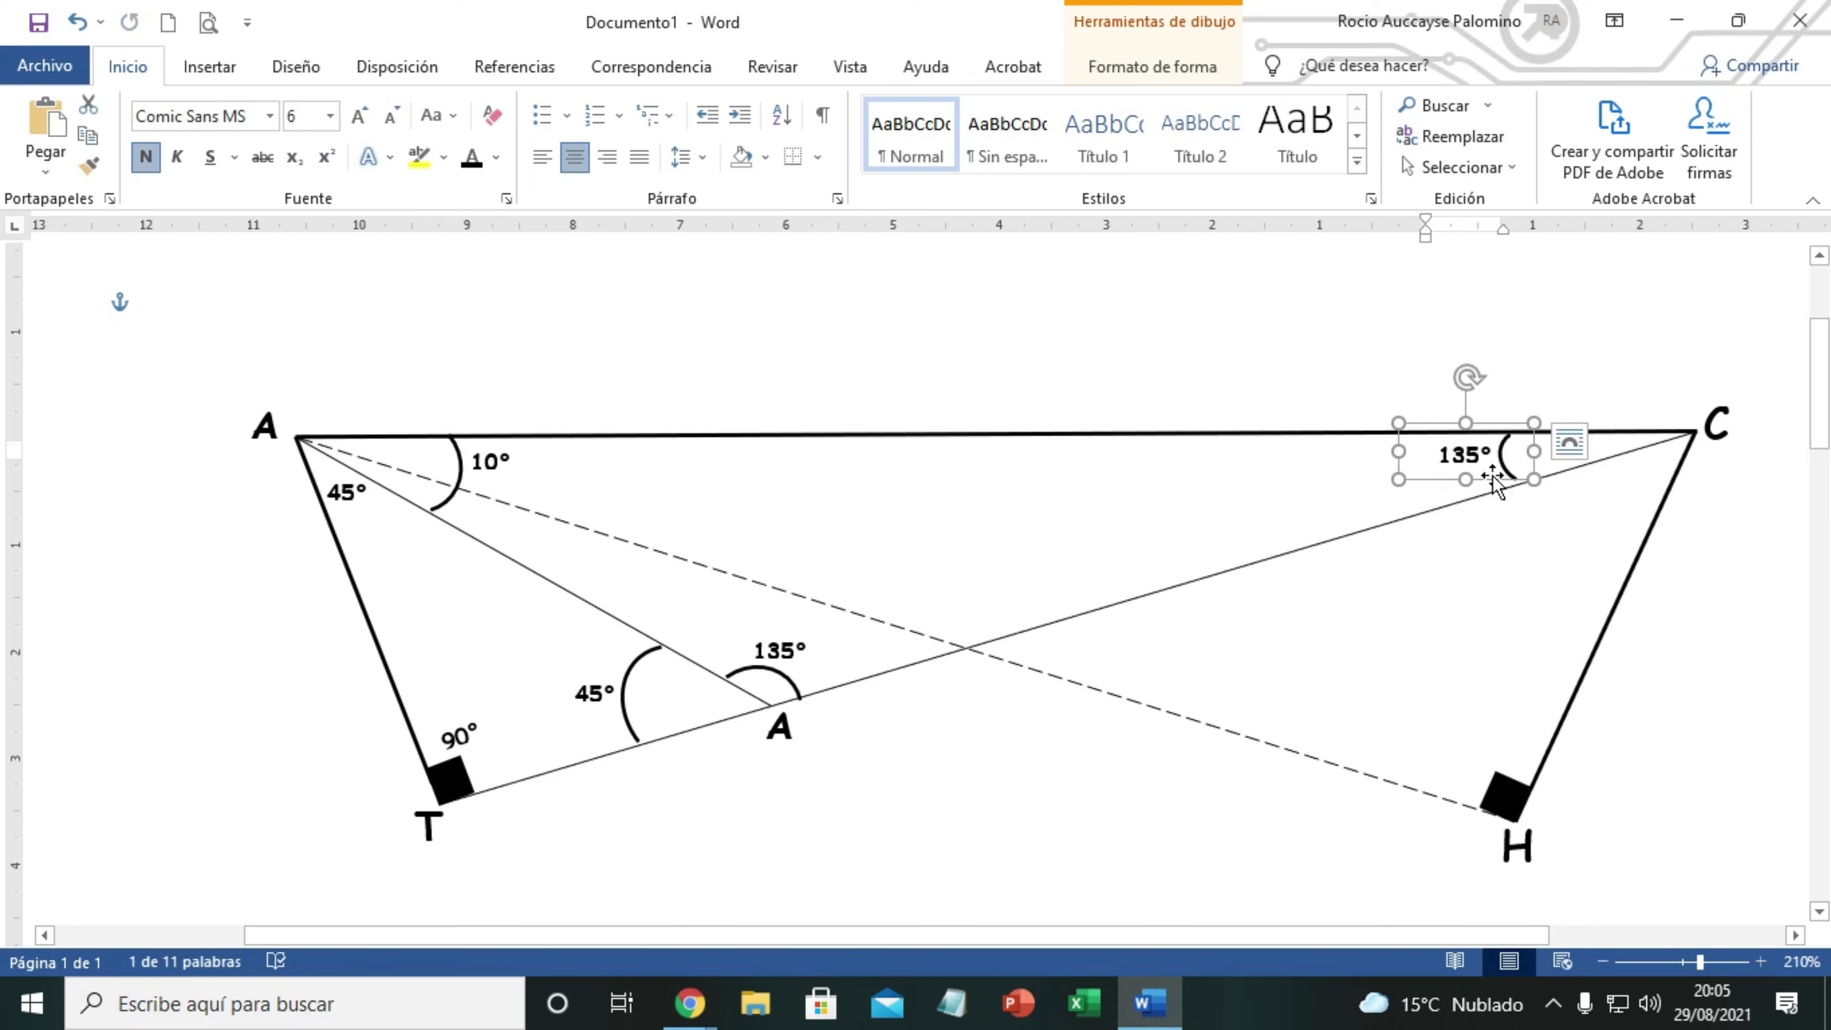
double_click(1439, 451)
text(100)
click(1469, 498)
Duplicate the 100° label, change the copy to 78°, and move it inside the triangle.
key(ctrl+c)
key(ctrl+v)
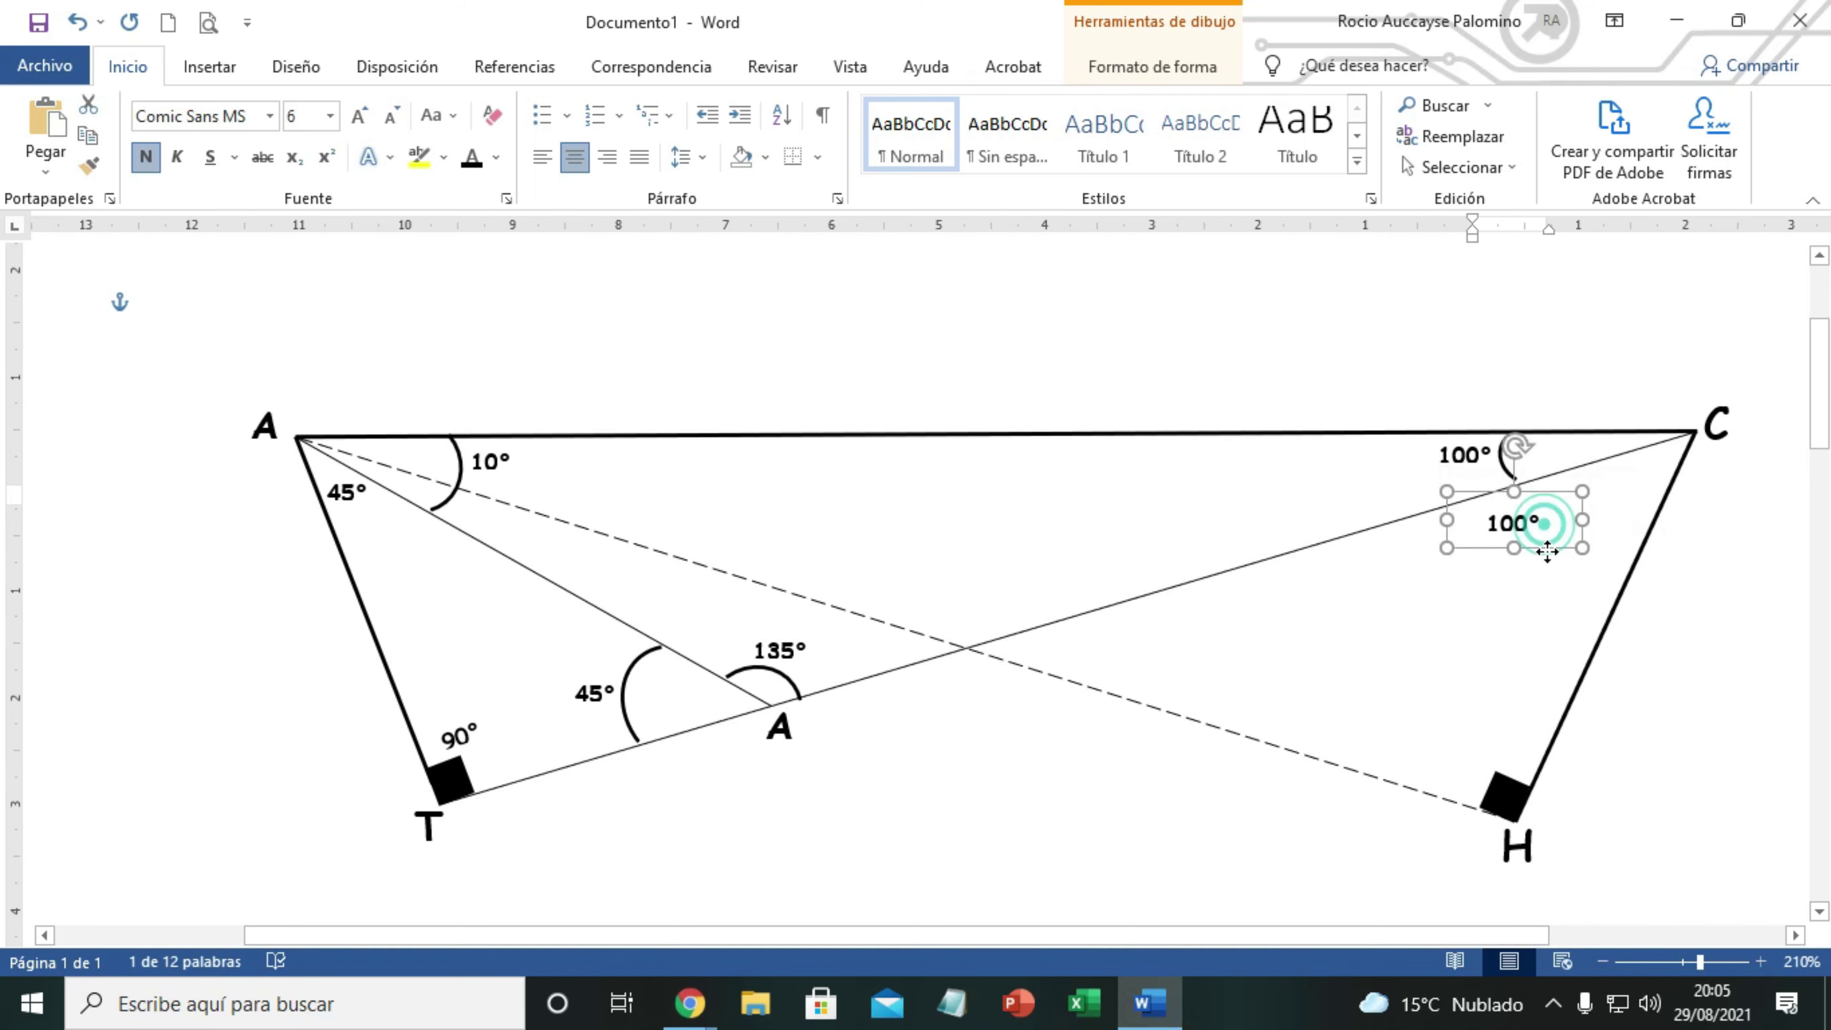
mouse_move(1551, 524)
mouse_down()
mouse_move(1557, 687)
mouse_move(1610, 562)
mouse_up()
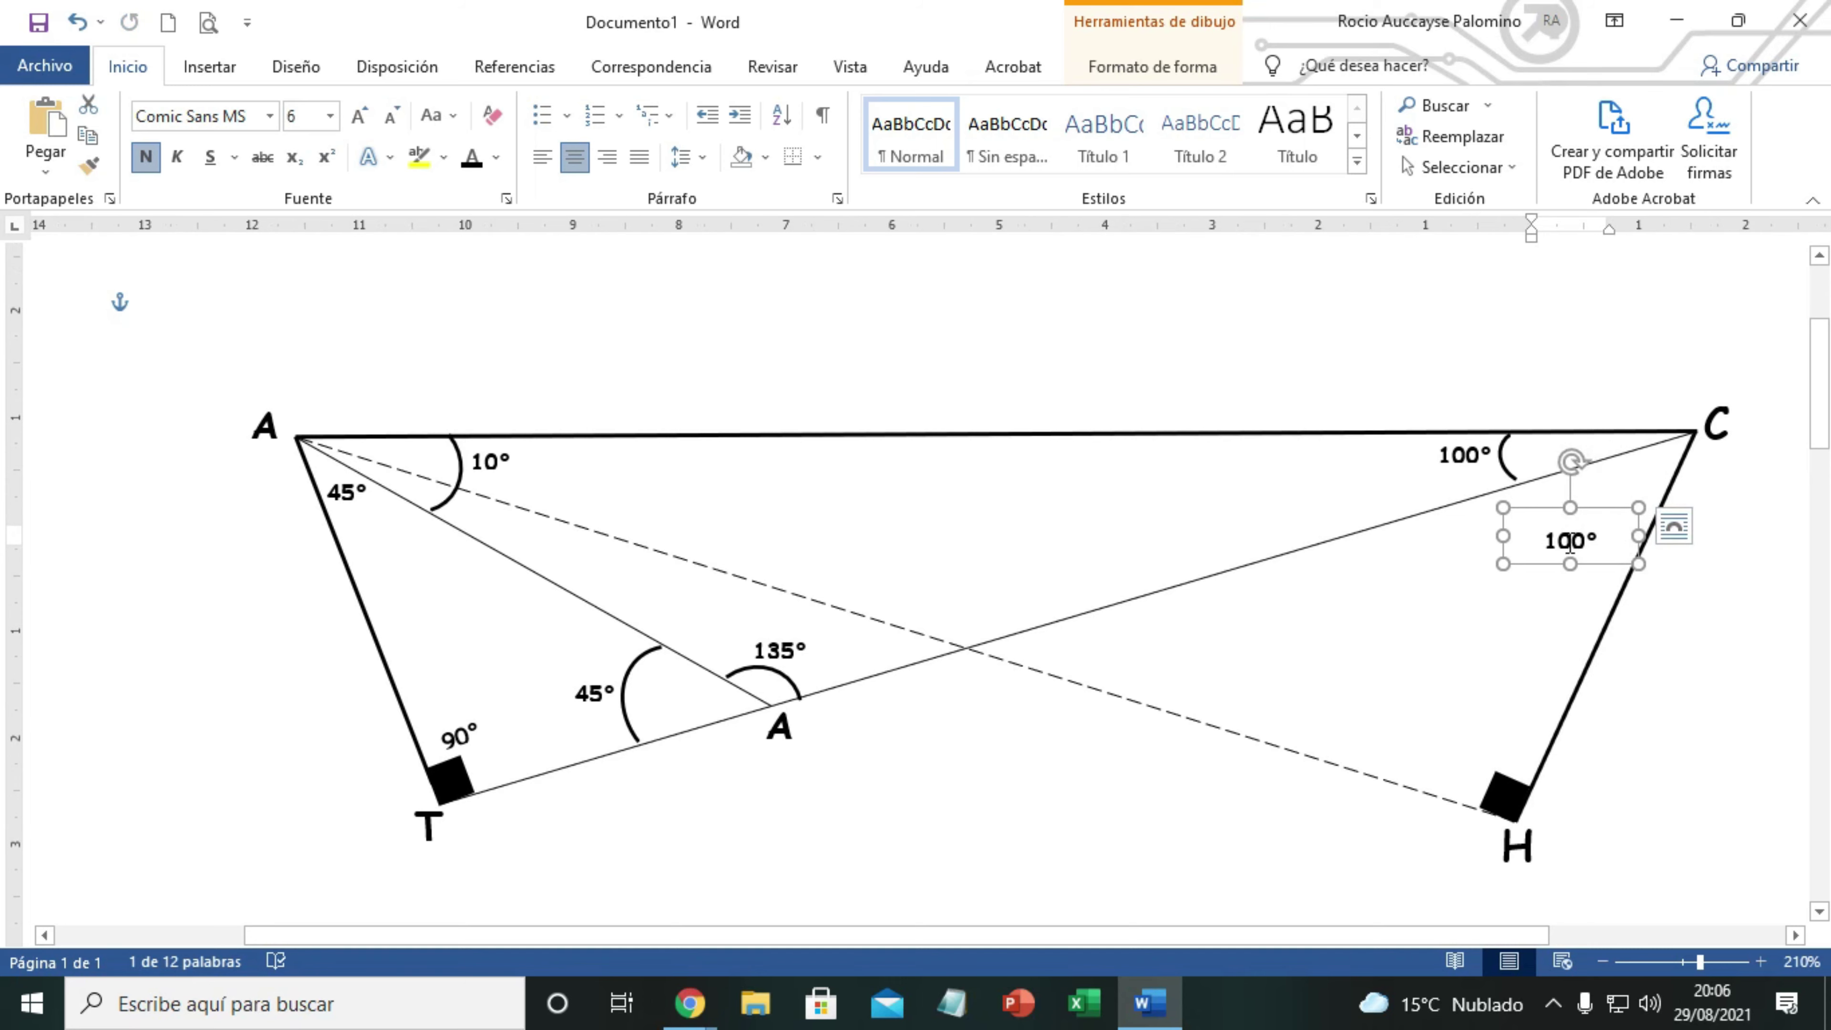
click(1571, 542)
key(BackSpace)
key(BackSpace)
text(78)
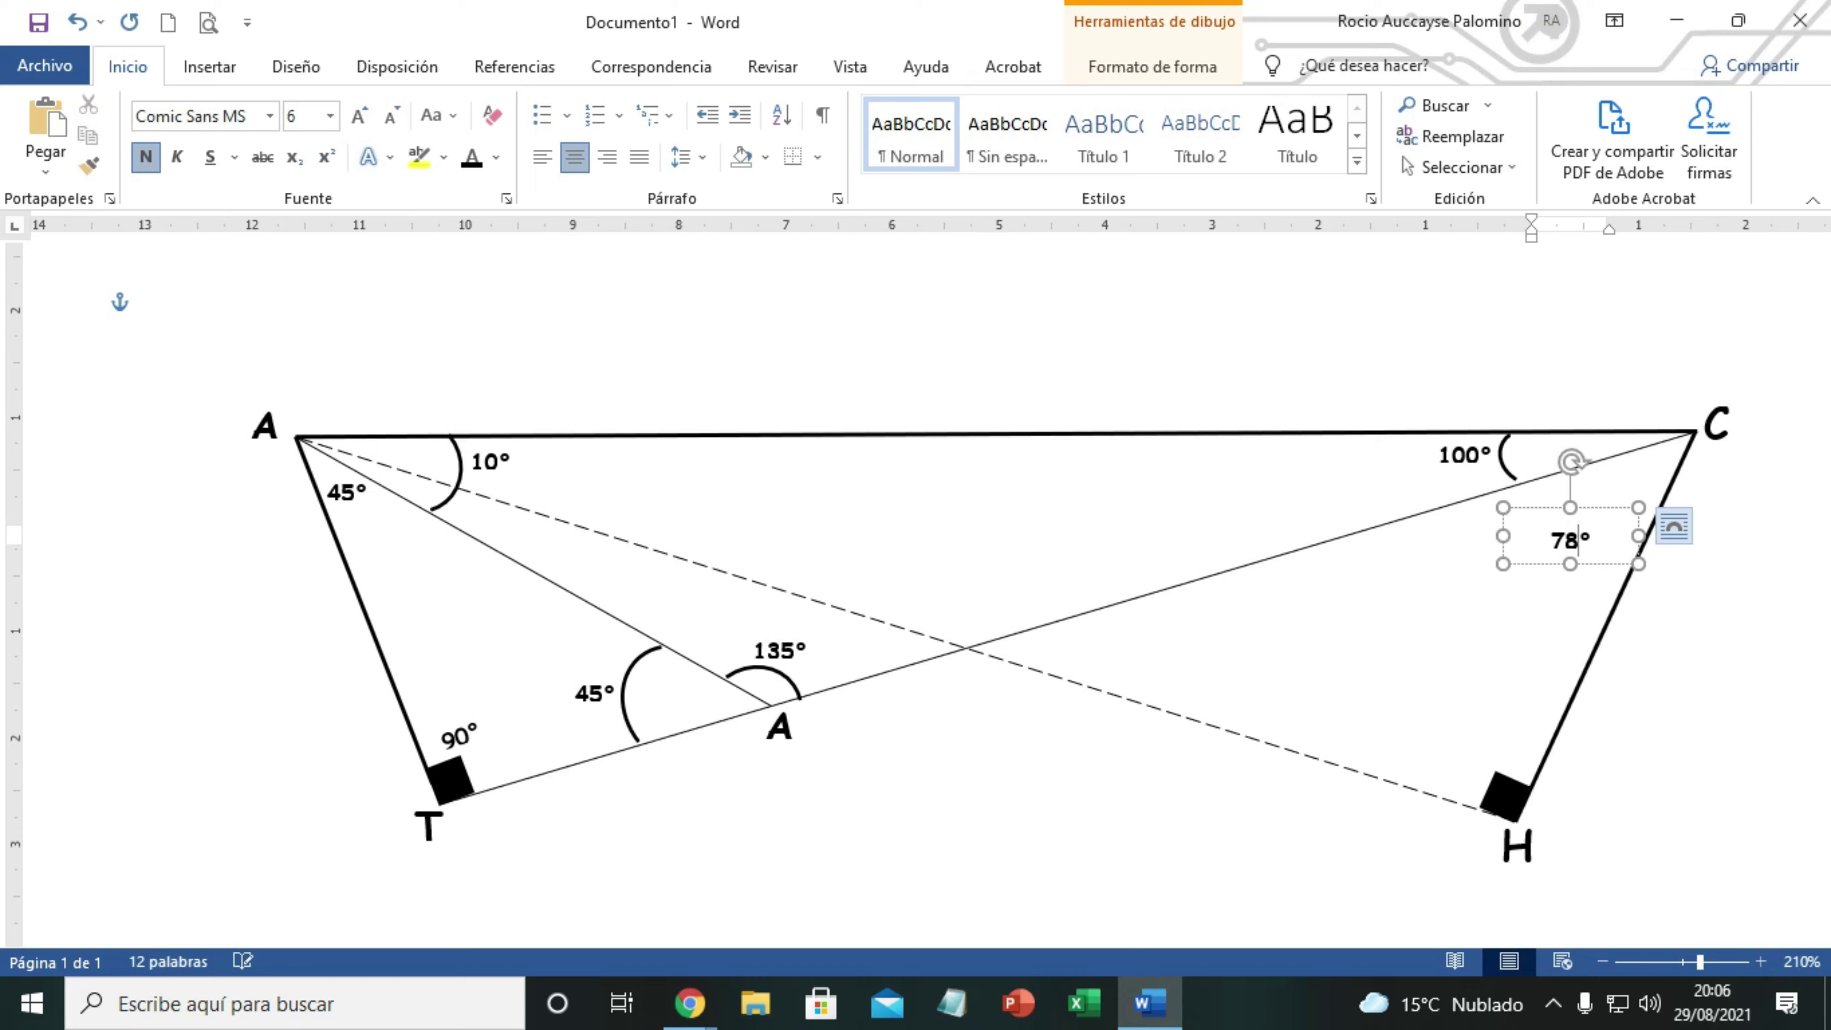
click(1590, 578)
click(1566, 545)
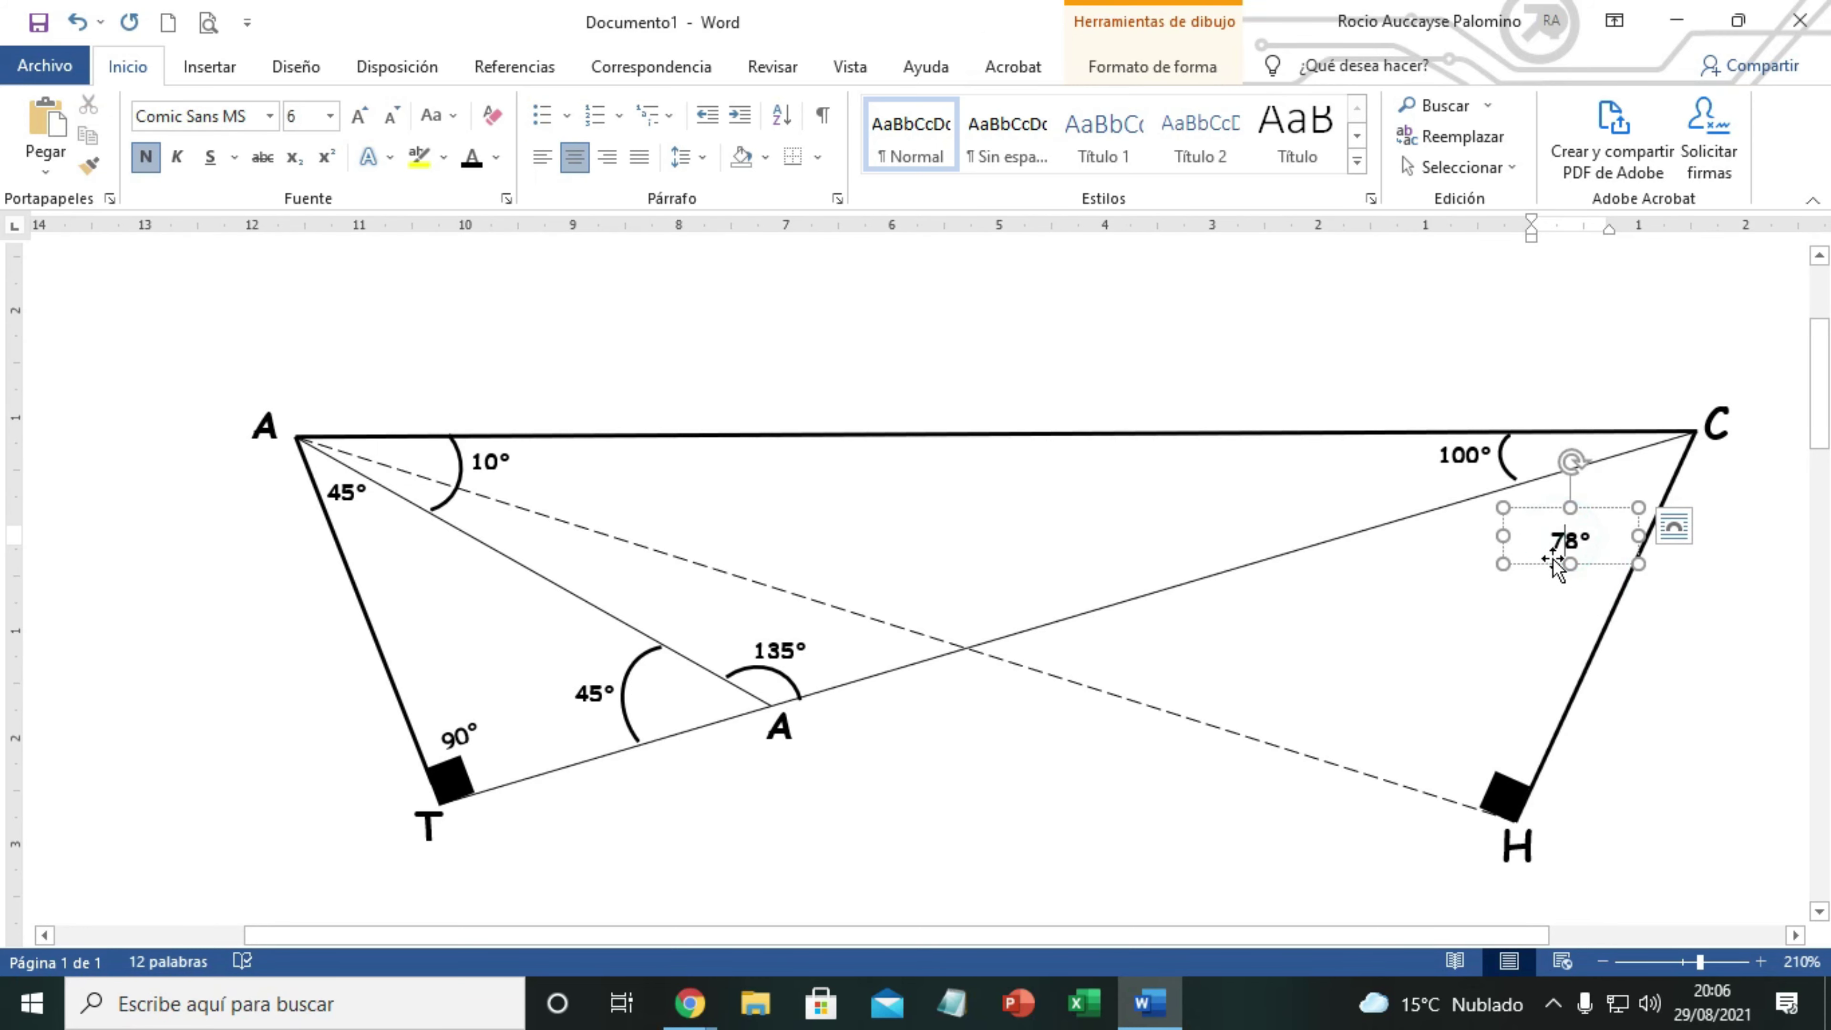
drag(1554, 567, 1386, 626)
Resize the 100° label box, then enlarge the arc at C and move it toward the vertex.
click(1510, 480)
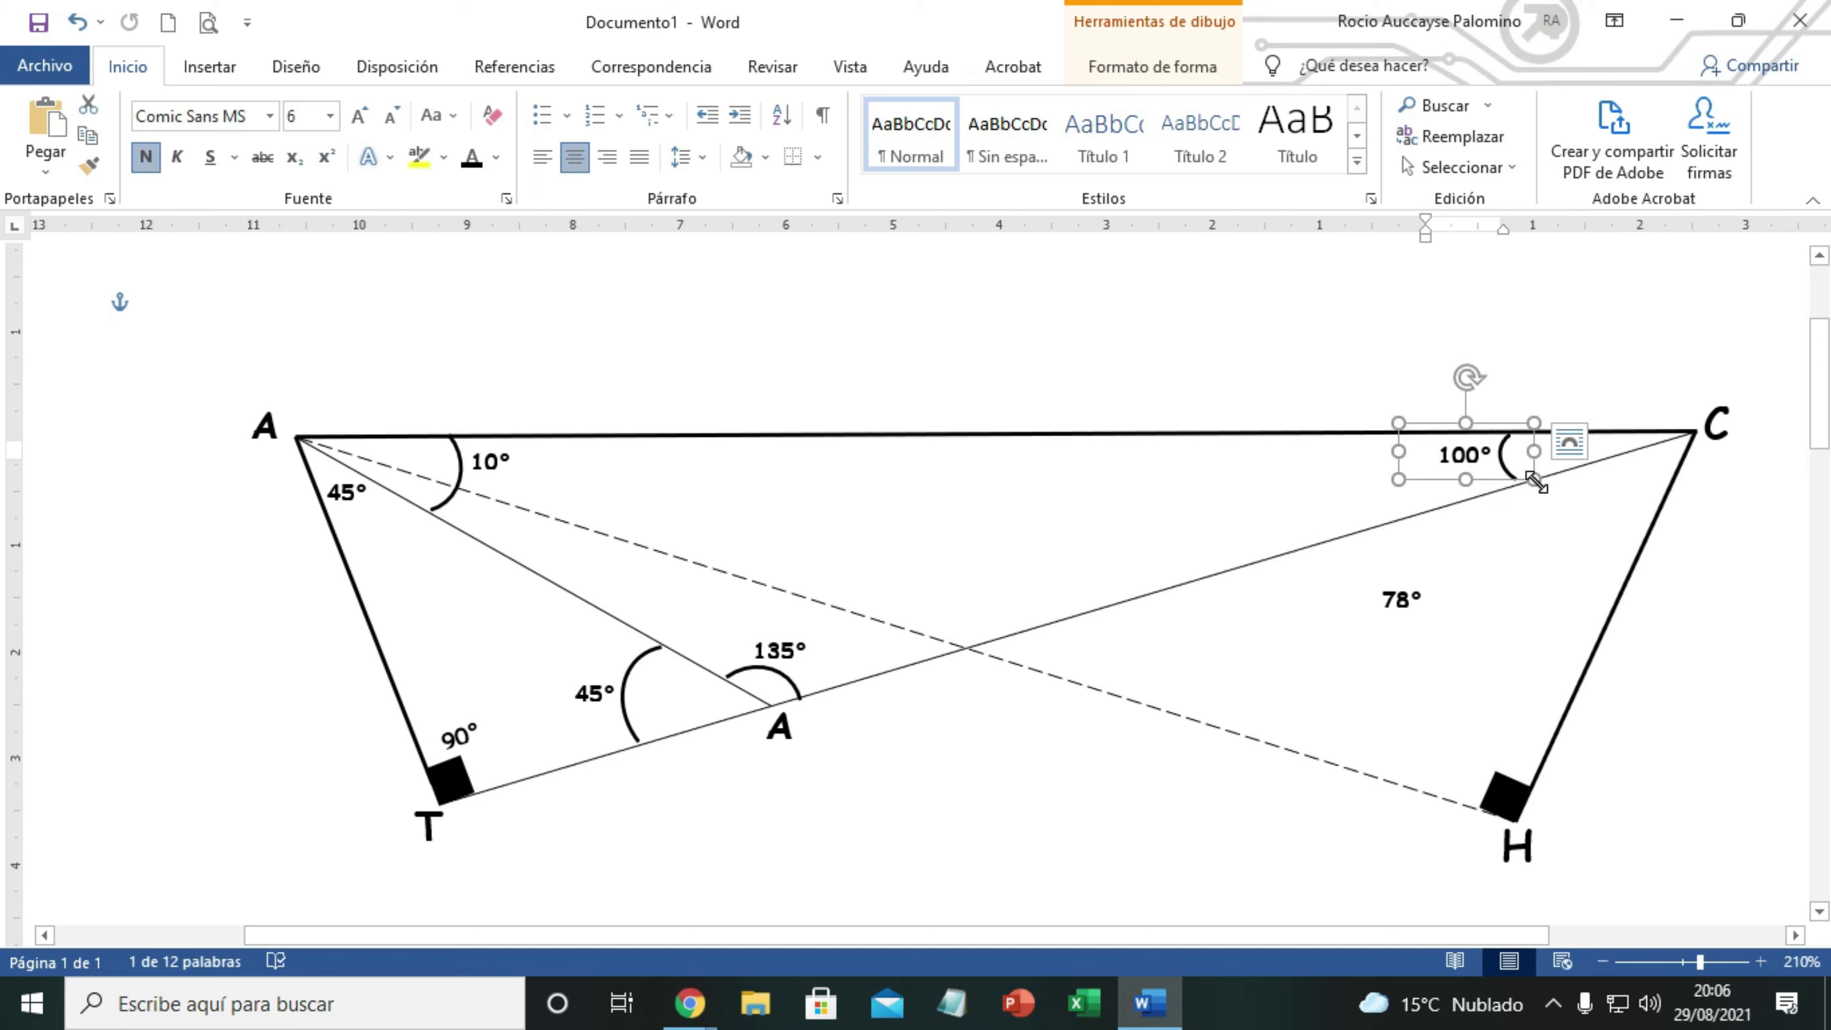
drag(1534, 479, 1526, 476)
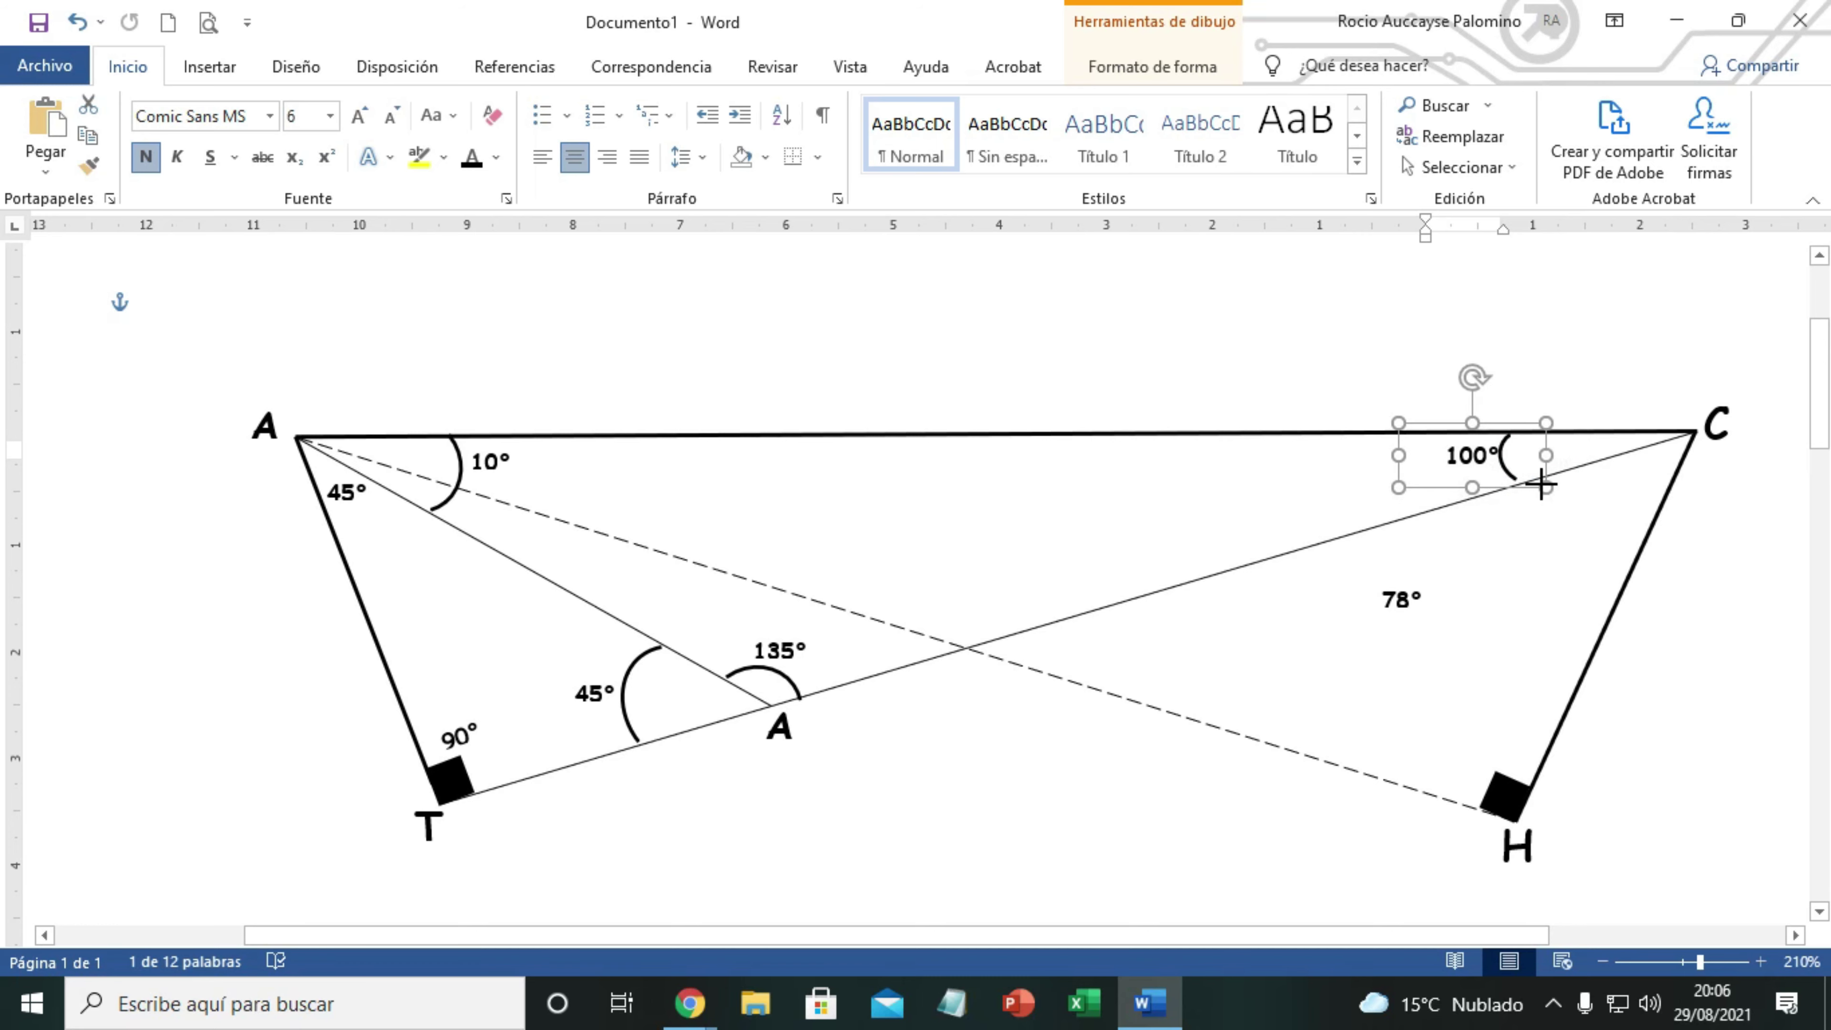
drag(1463, 476, 1390, 501)
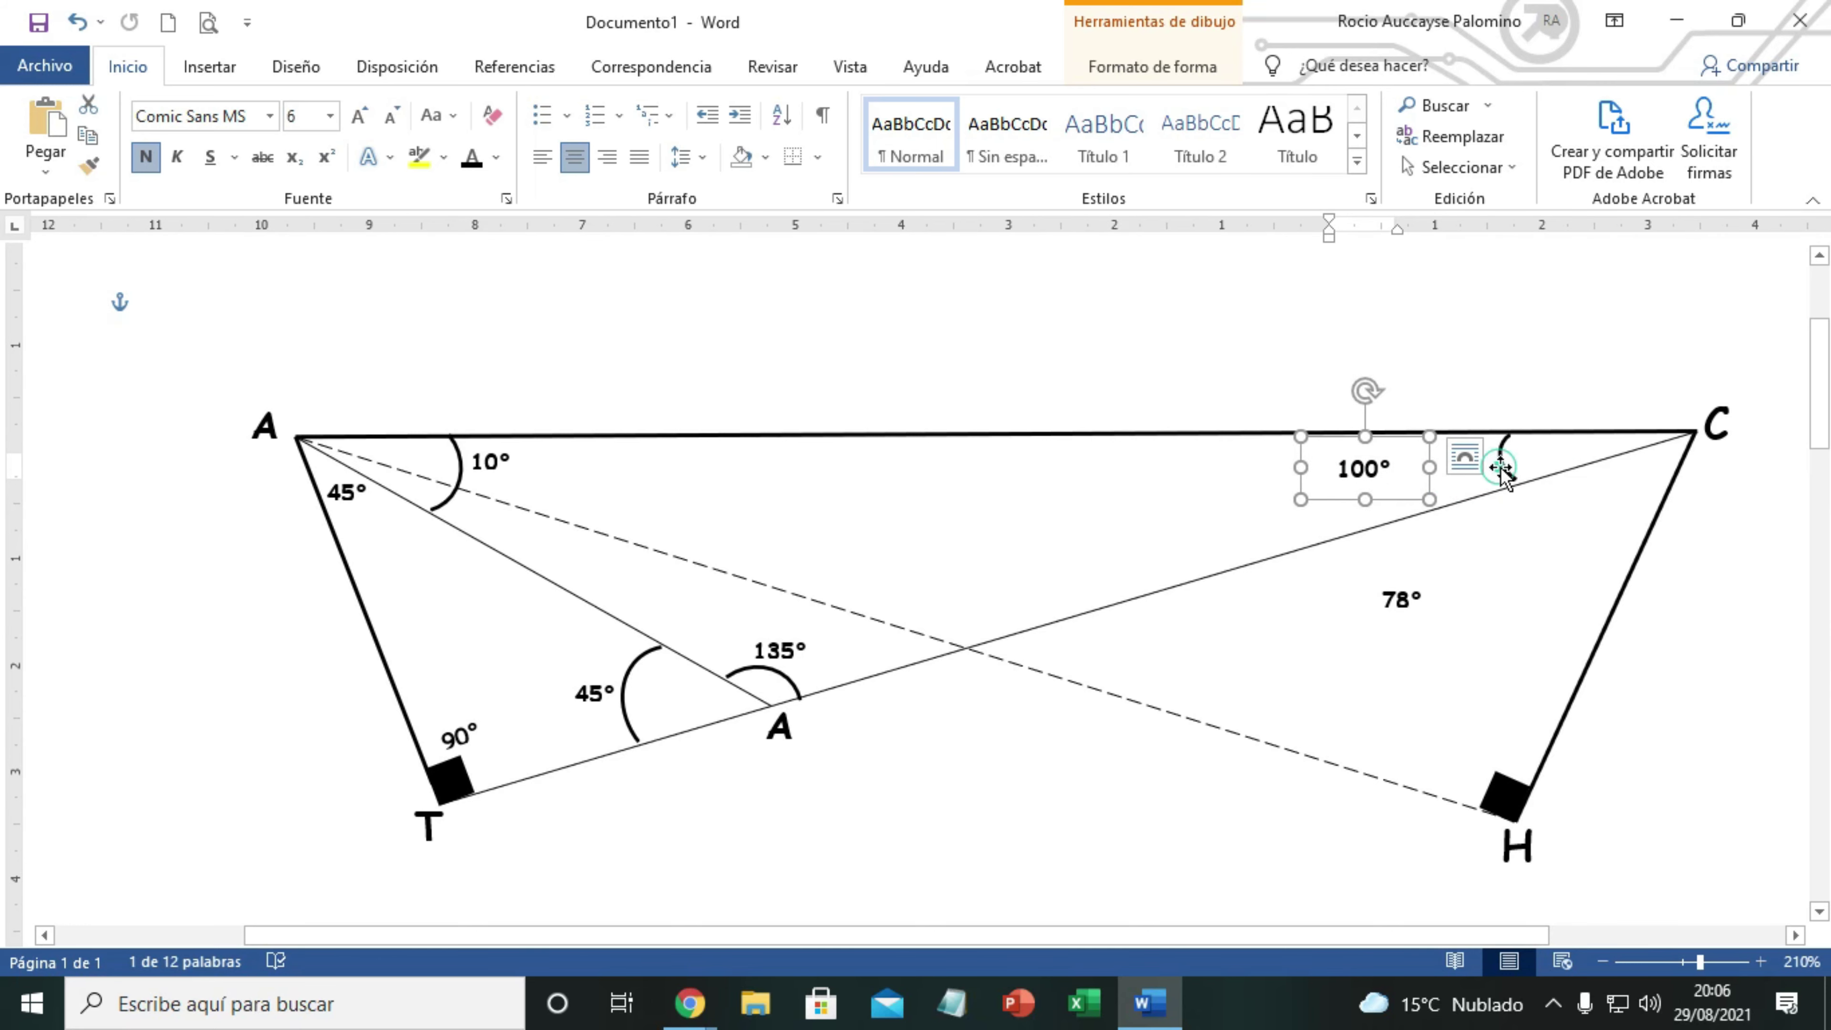
click(1511, 469)
drag(1541, 497, 1547, 583)
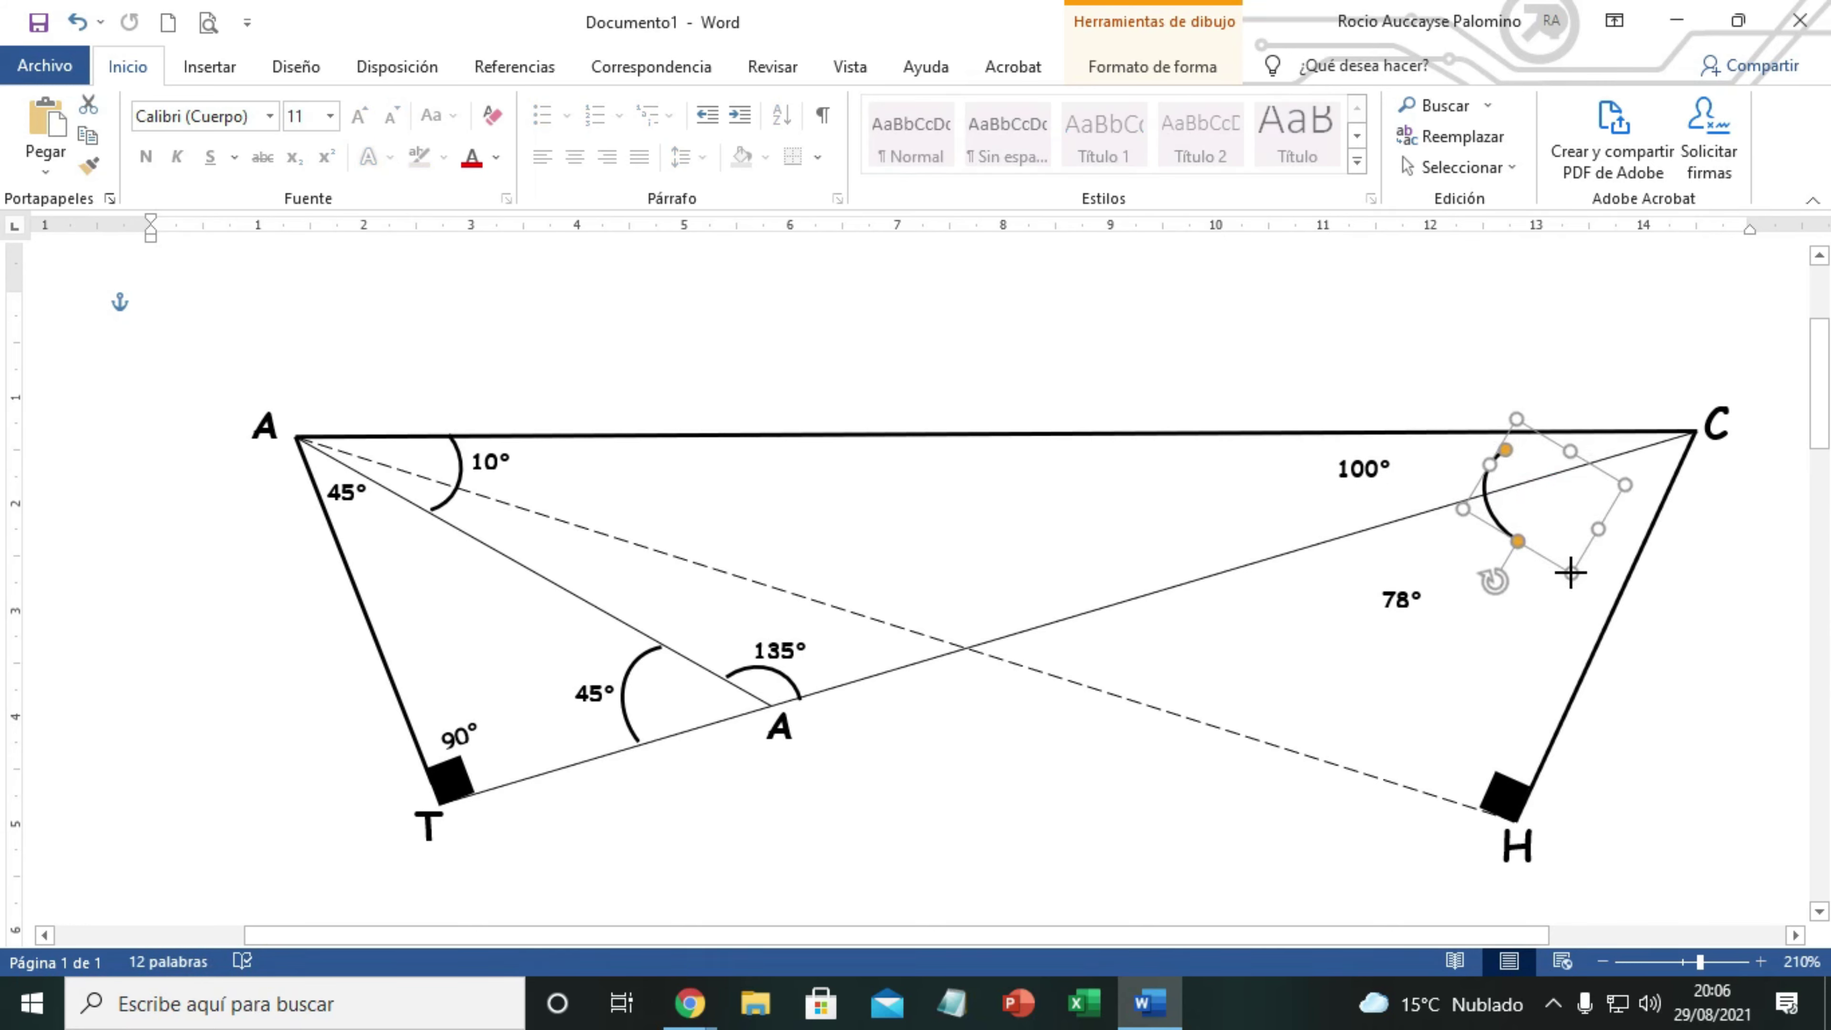
drag(1602, 482, 1631, 492)
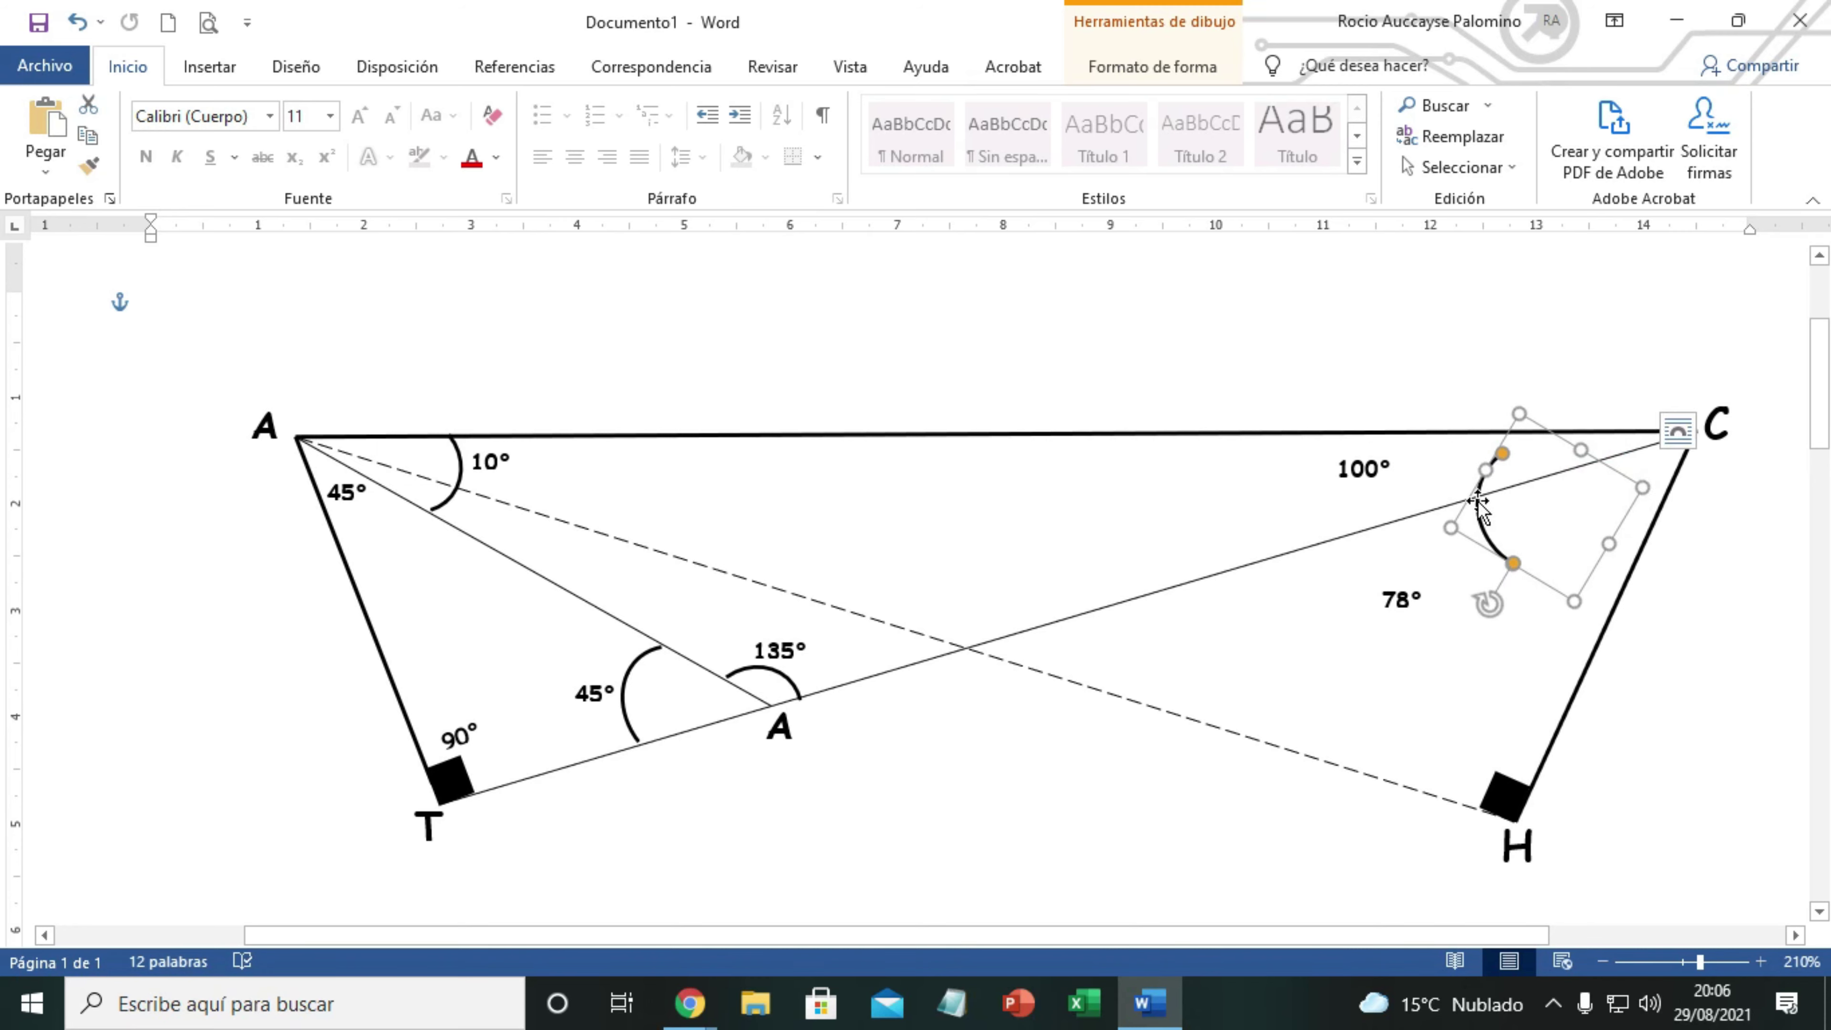
mouse_move(1460, 500)
mouse_down()
mouse_move(1555, 487)
mouse_move(1583, 519)
mouse_move(1593, 503)
mouse_up()
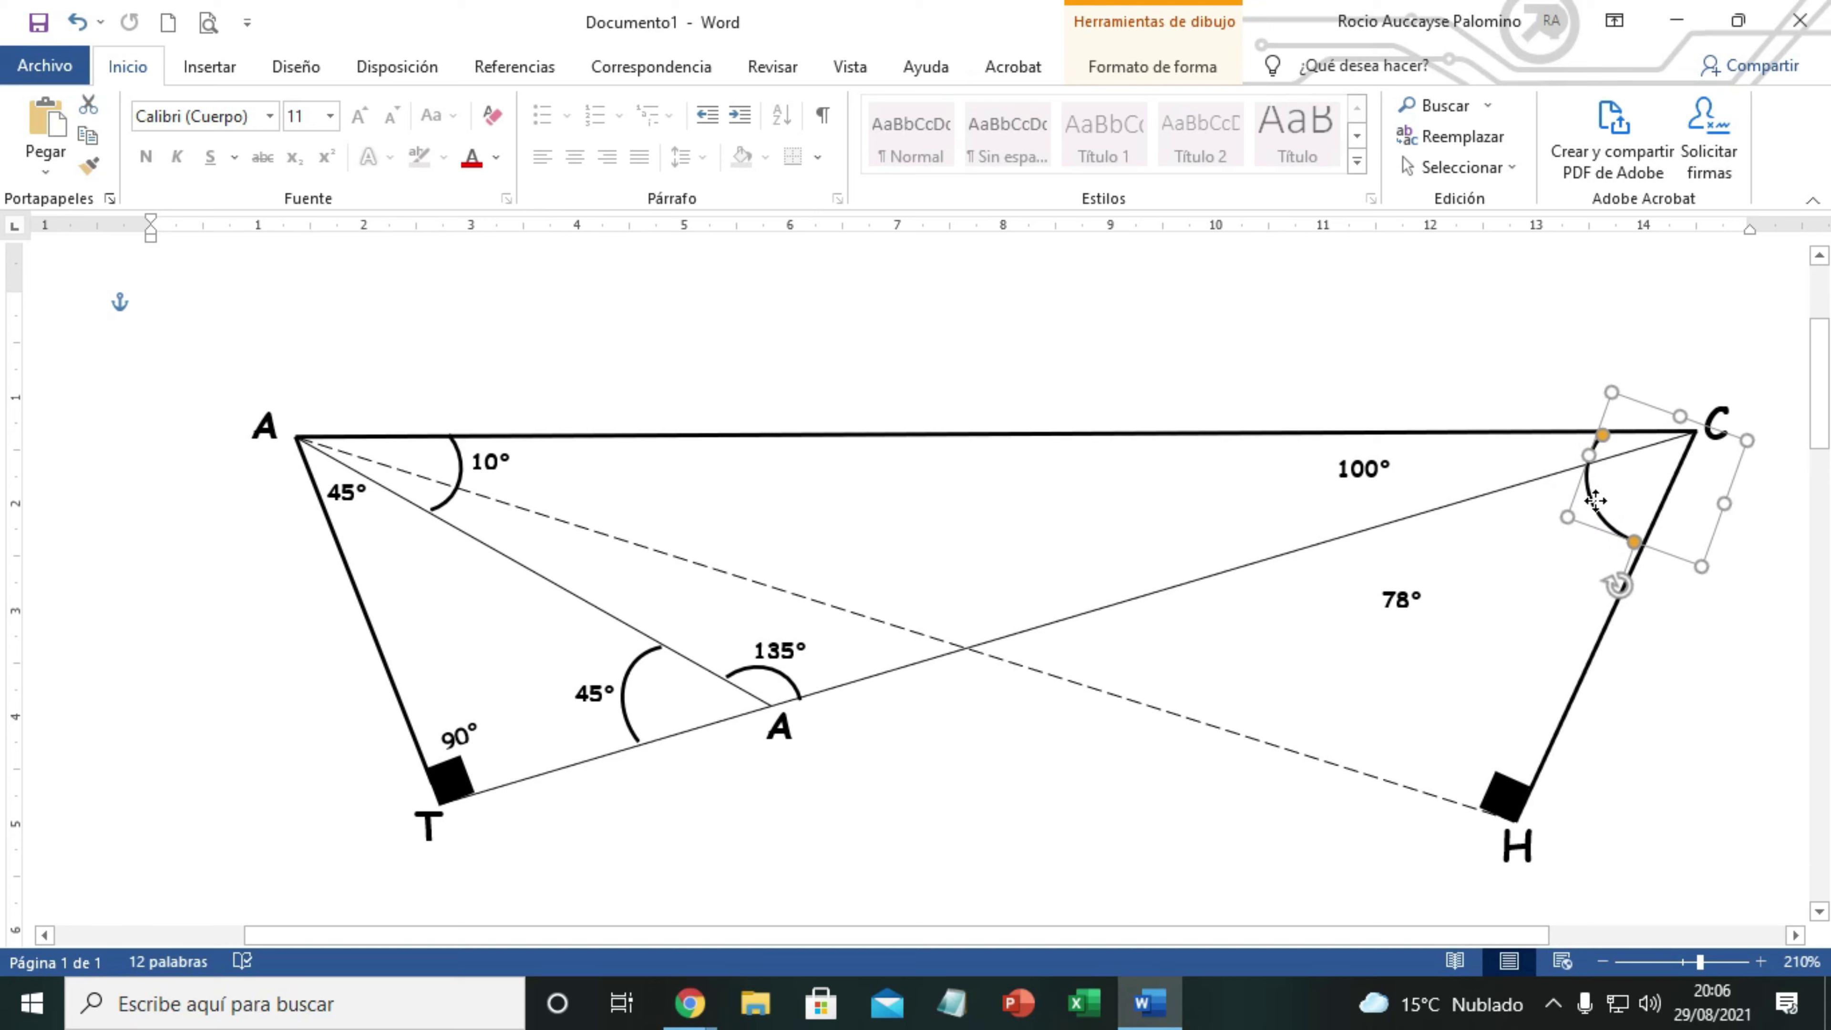
drag(1593, 503, 1600, 503)
click(1659, 664)
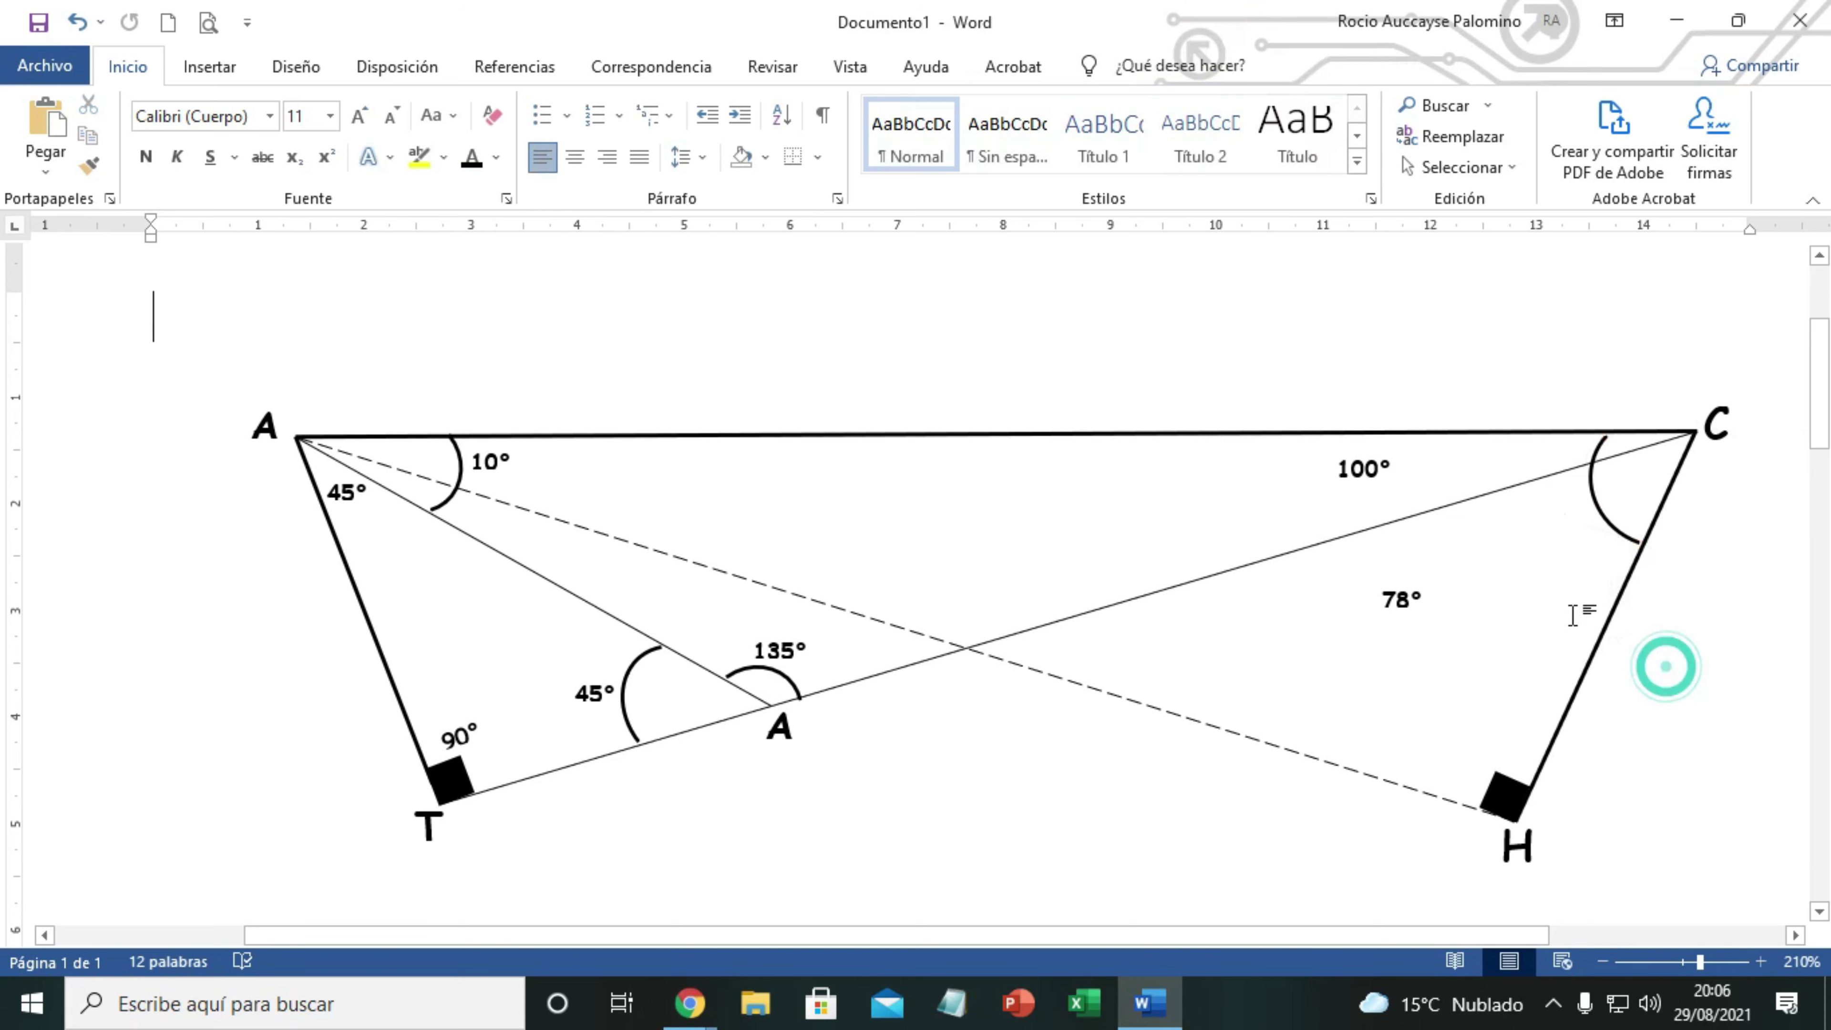
Place the 100° and 78° labels beside the enlarged arc at vertex C.
click(1369, 469)
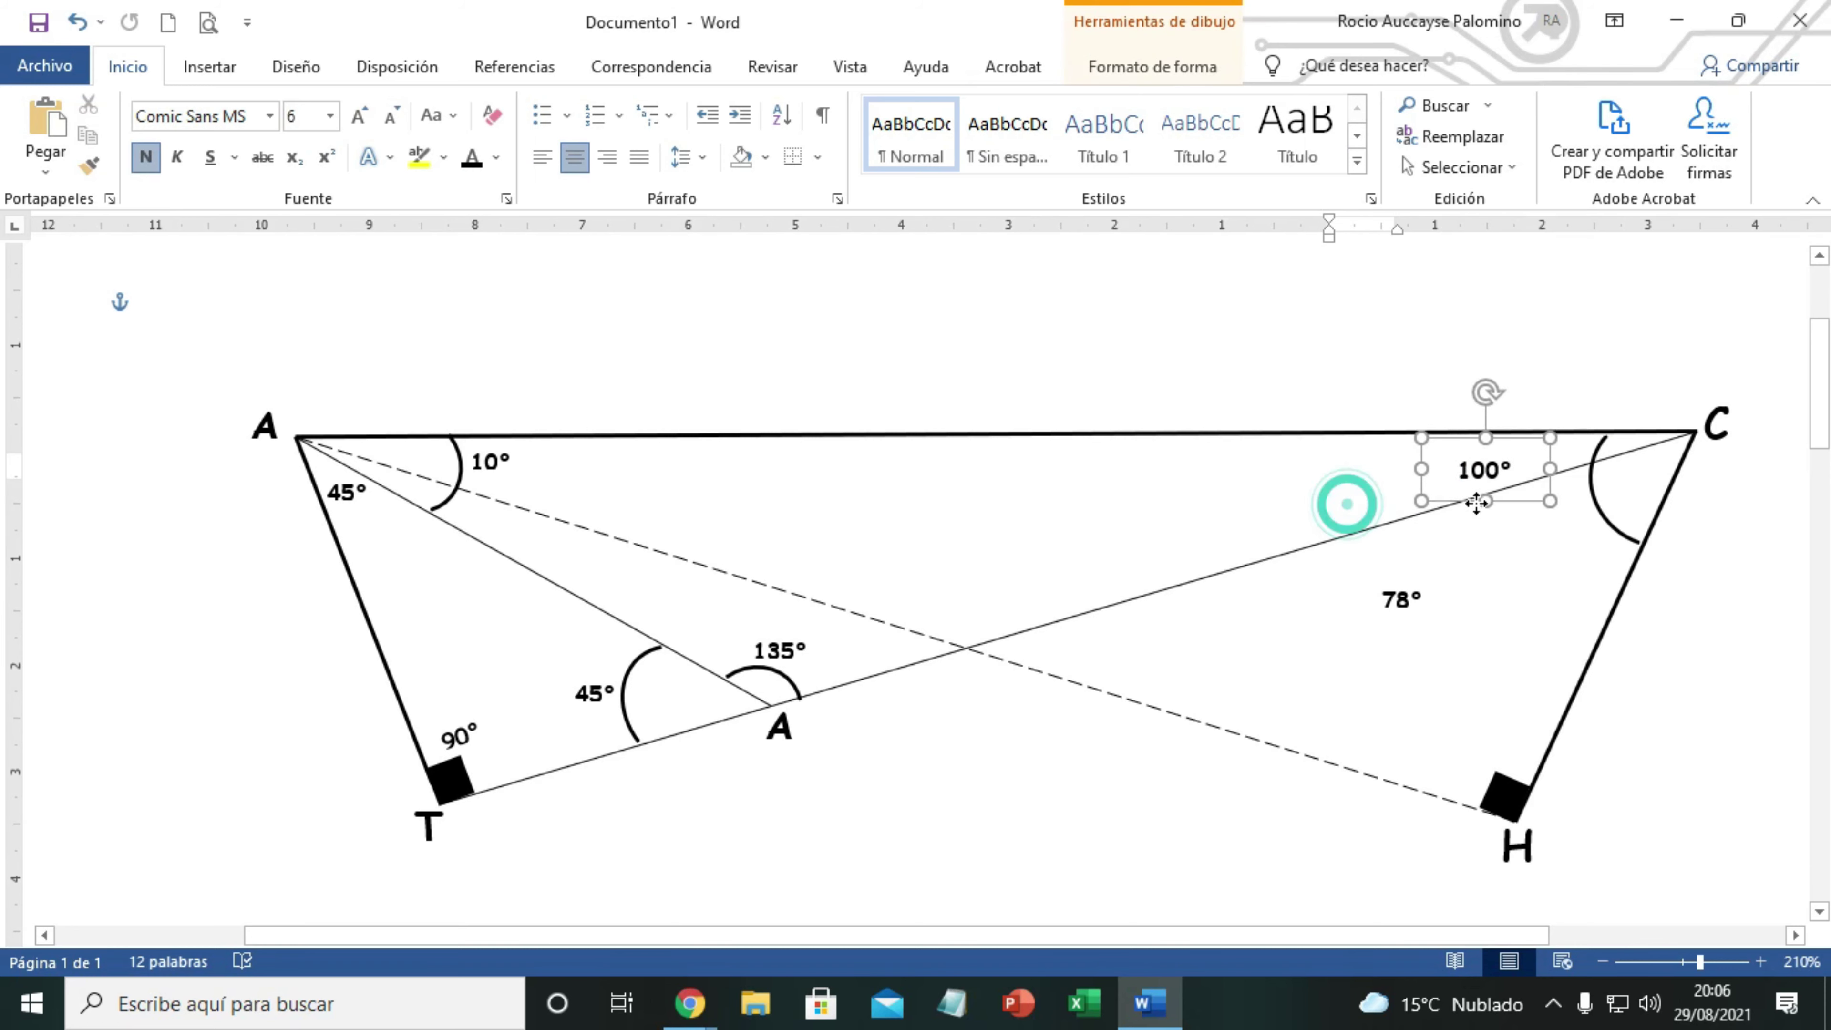
drag(1349, 505, 1541, 488)
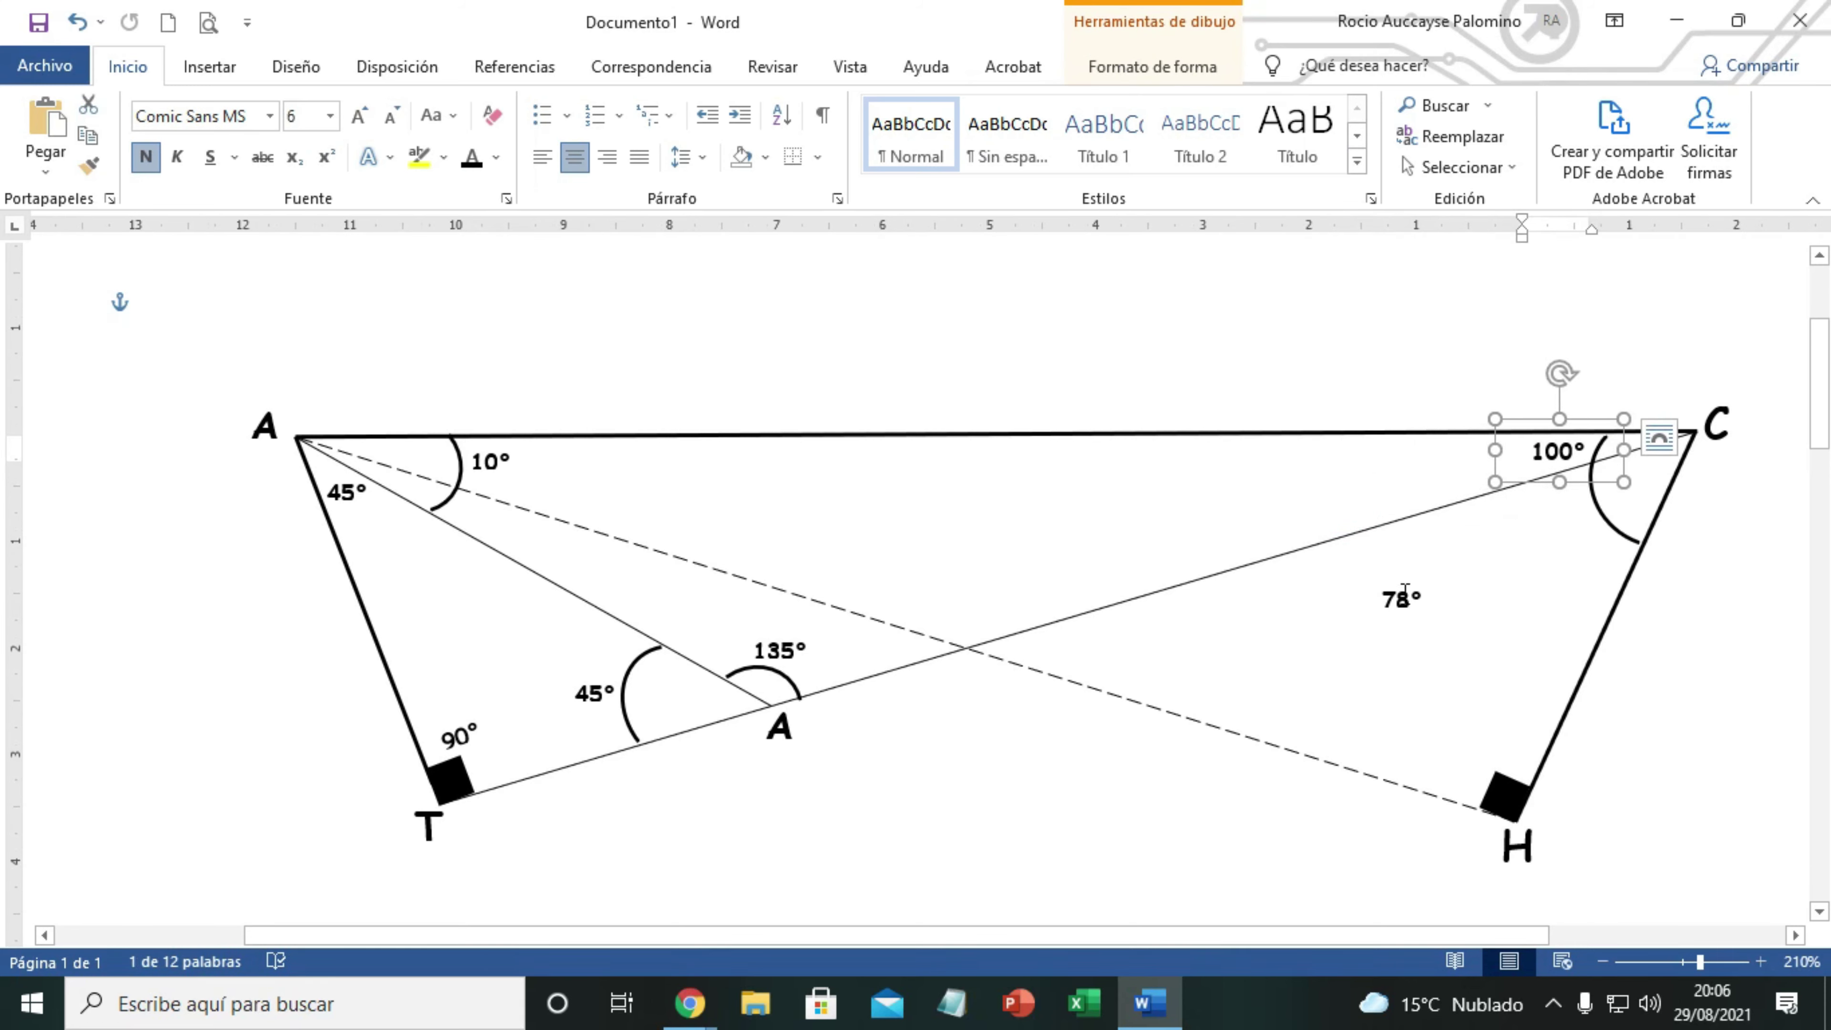
click(1404, 596)
drag(1383, 632, 1563, 556)
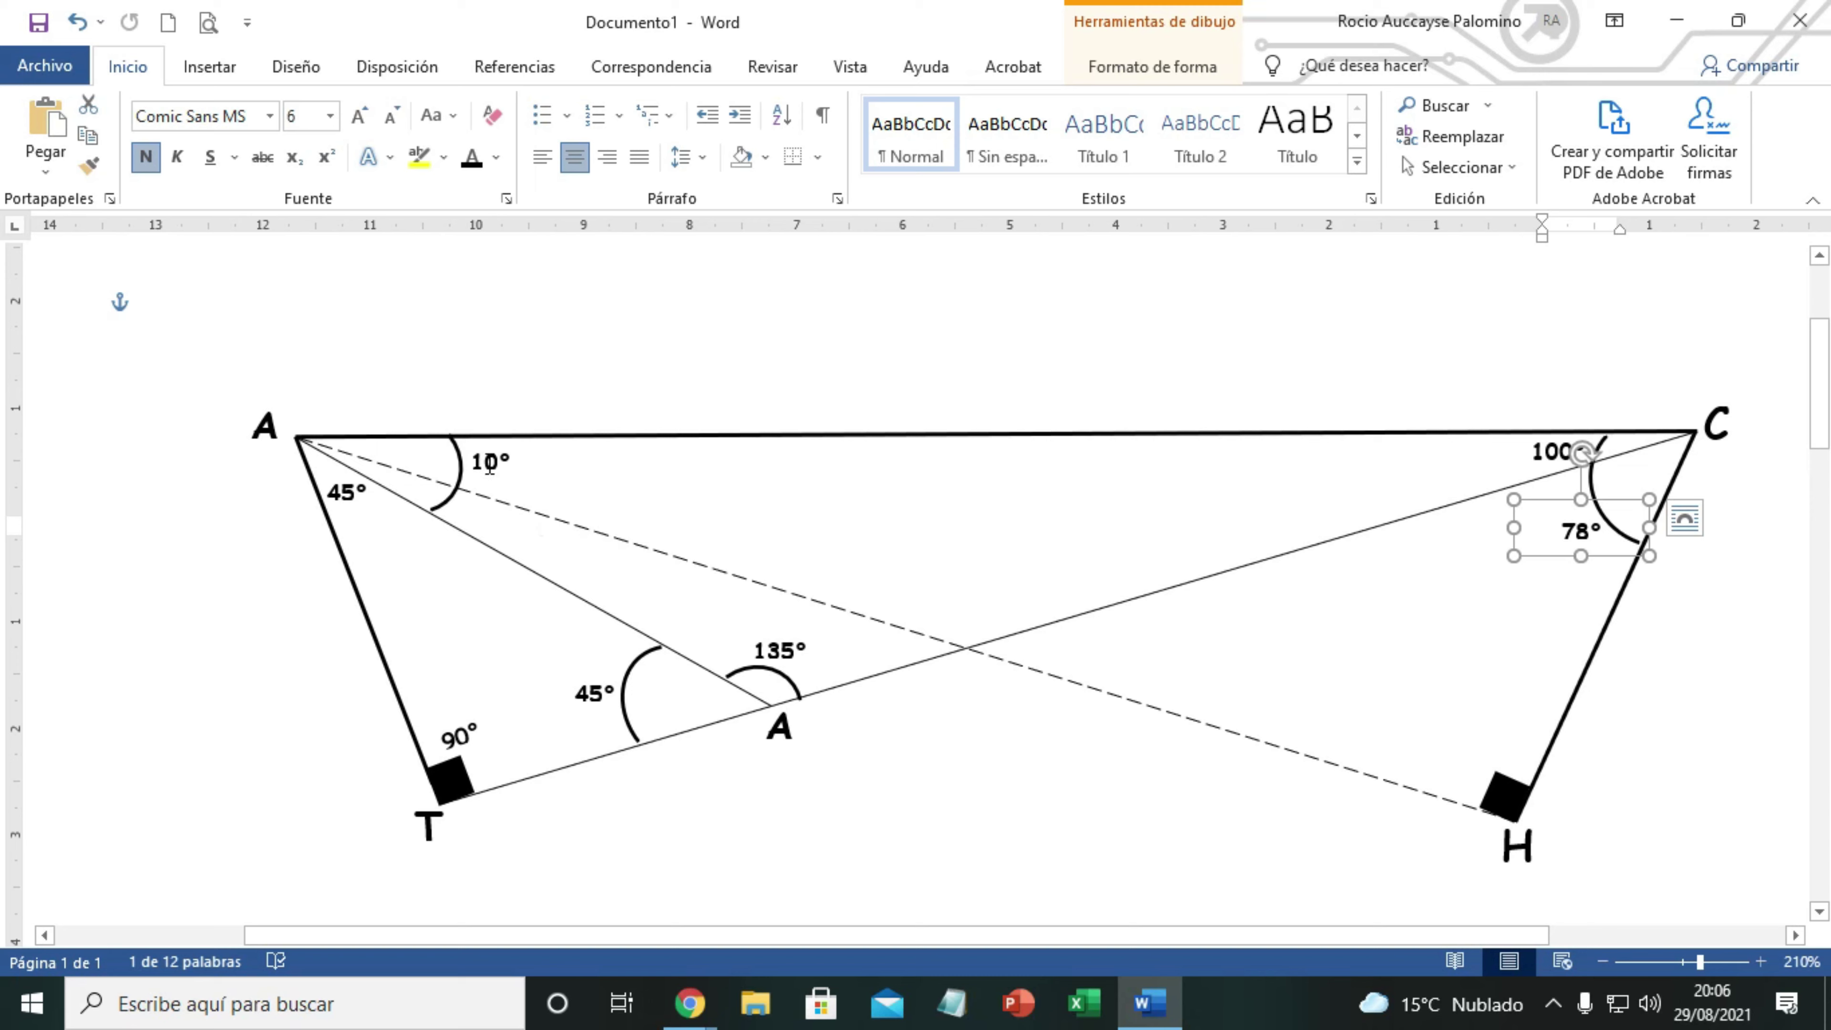
click(486, 461)
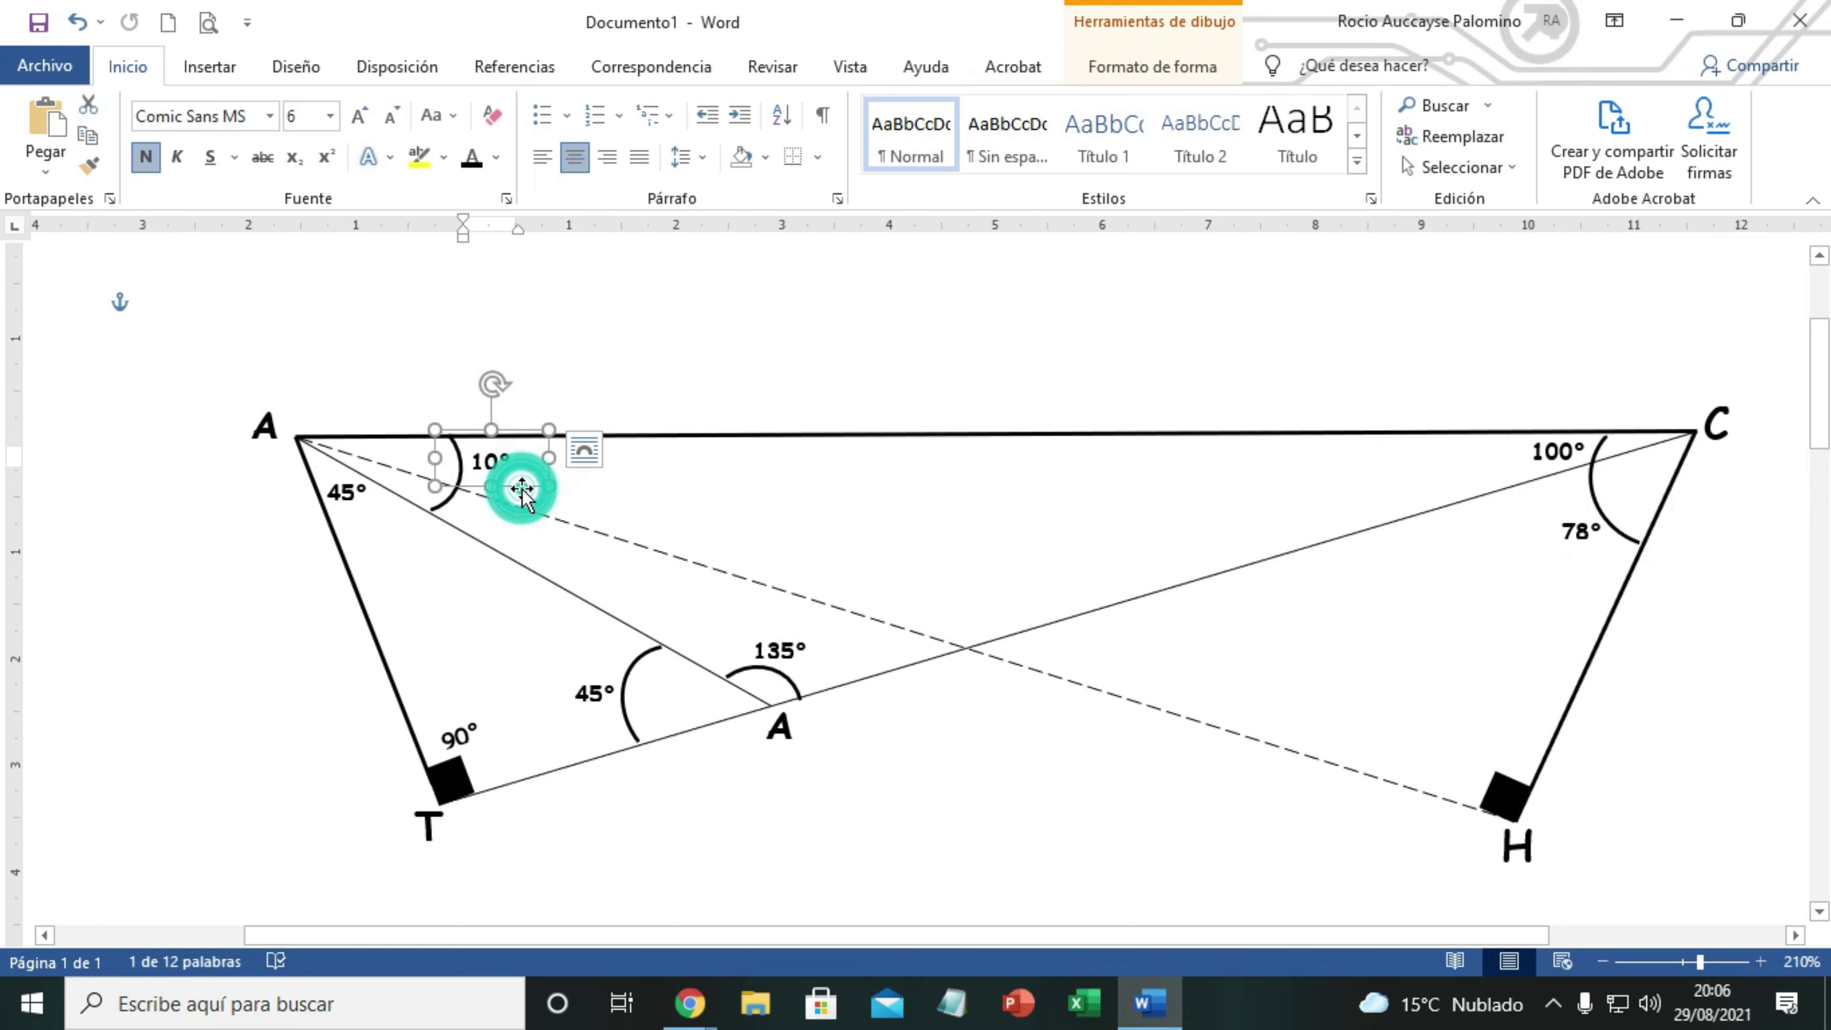
Copy the 10° label at vertex A just below it and change the copy to 25°.
drag(522, 480, 513, 538)
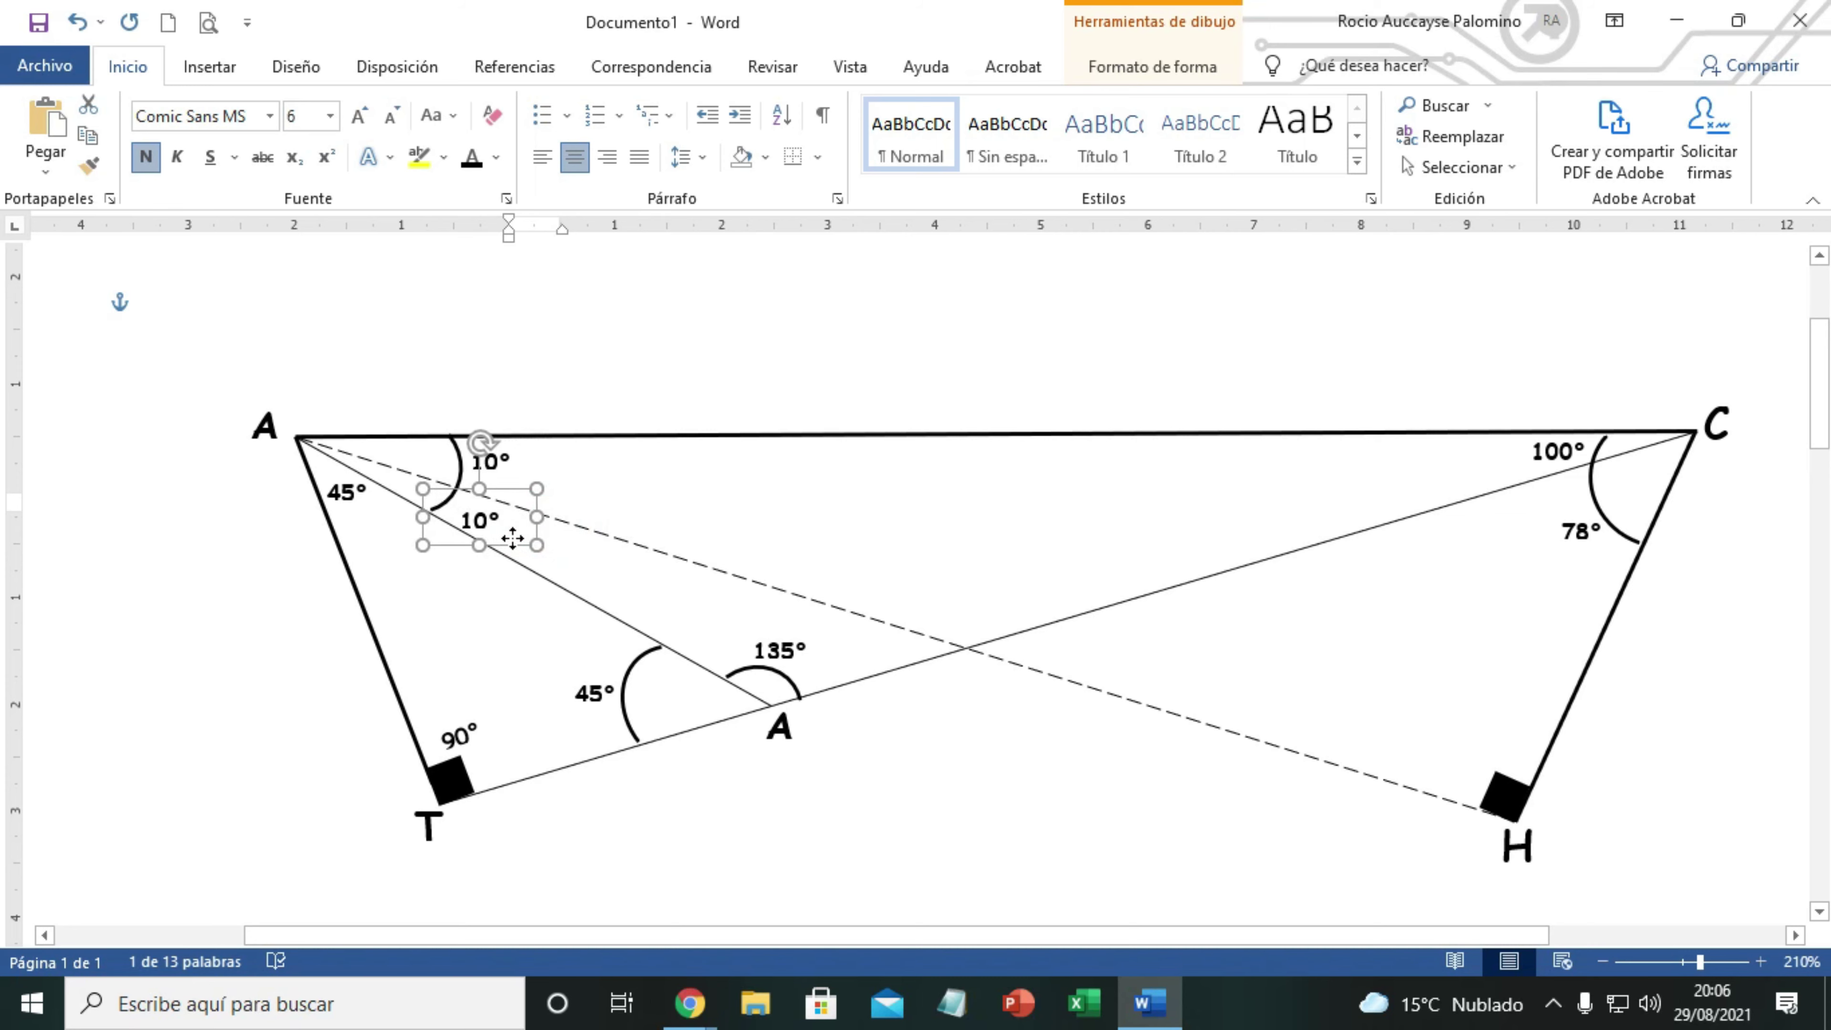
click(485, 513)
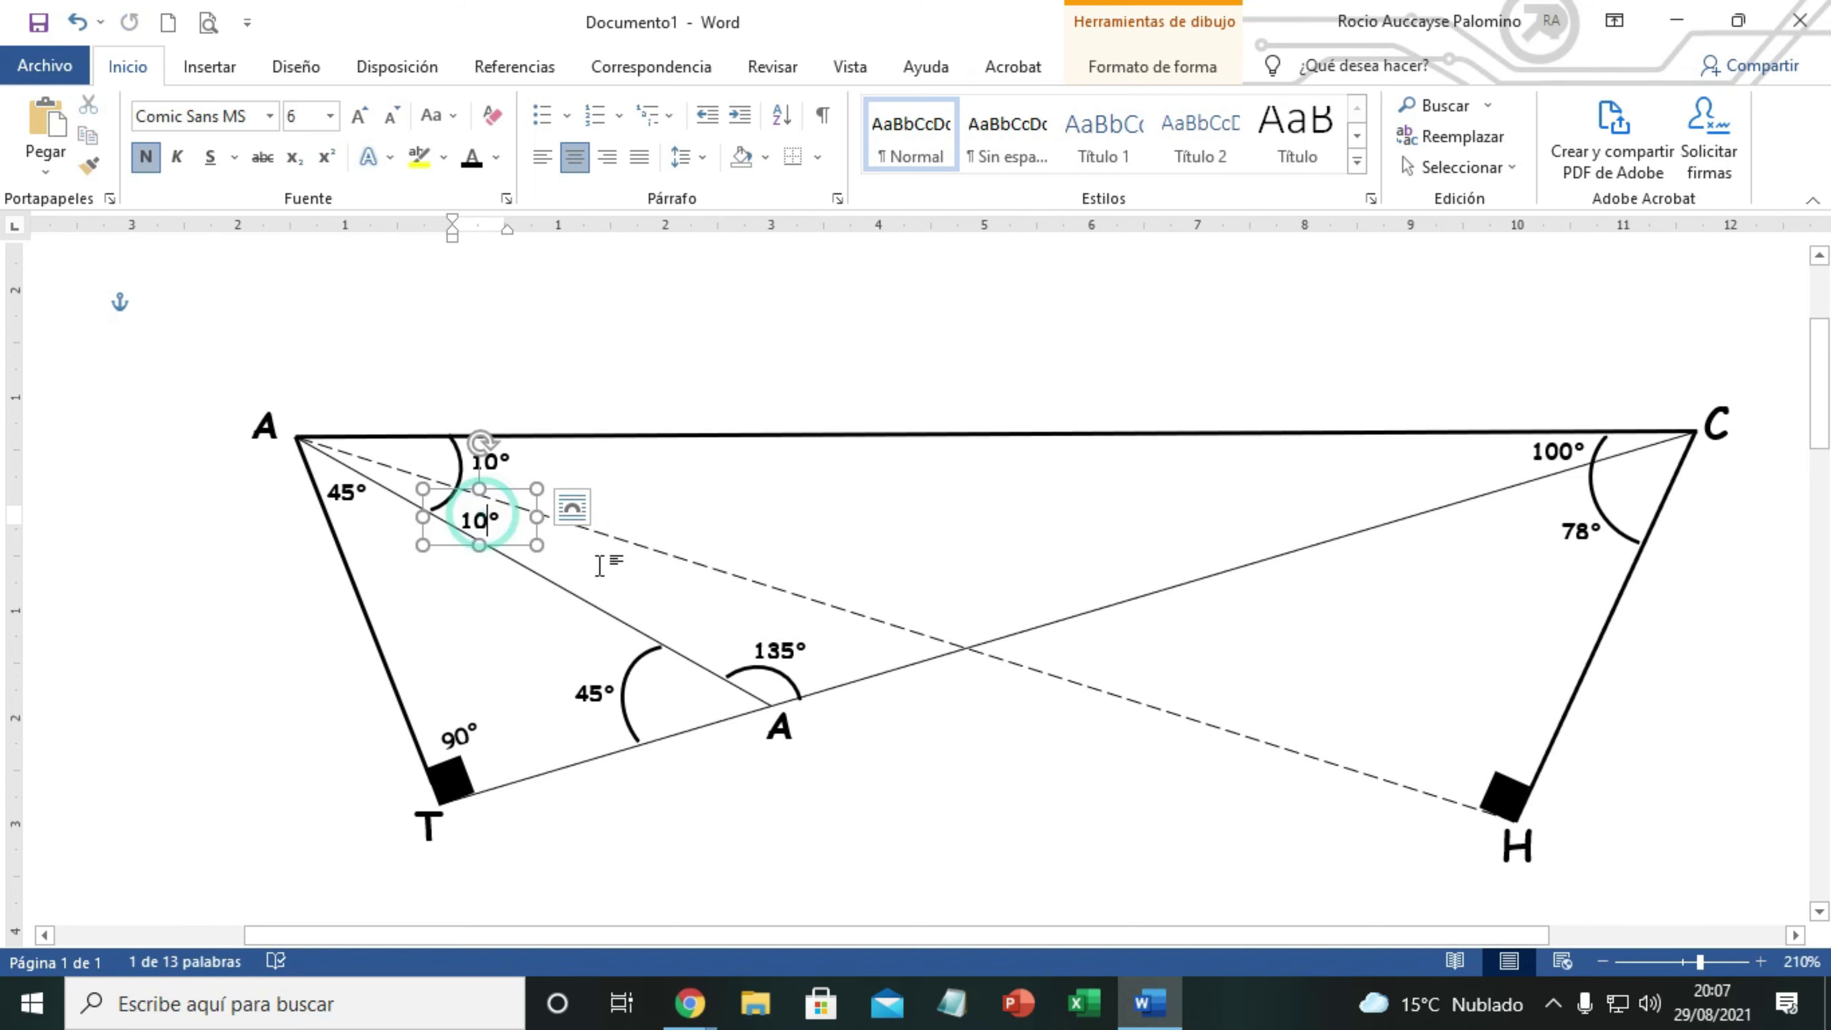
key(BackSpace)
key(BackSpace)
text(25)
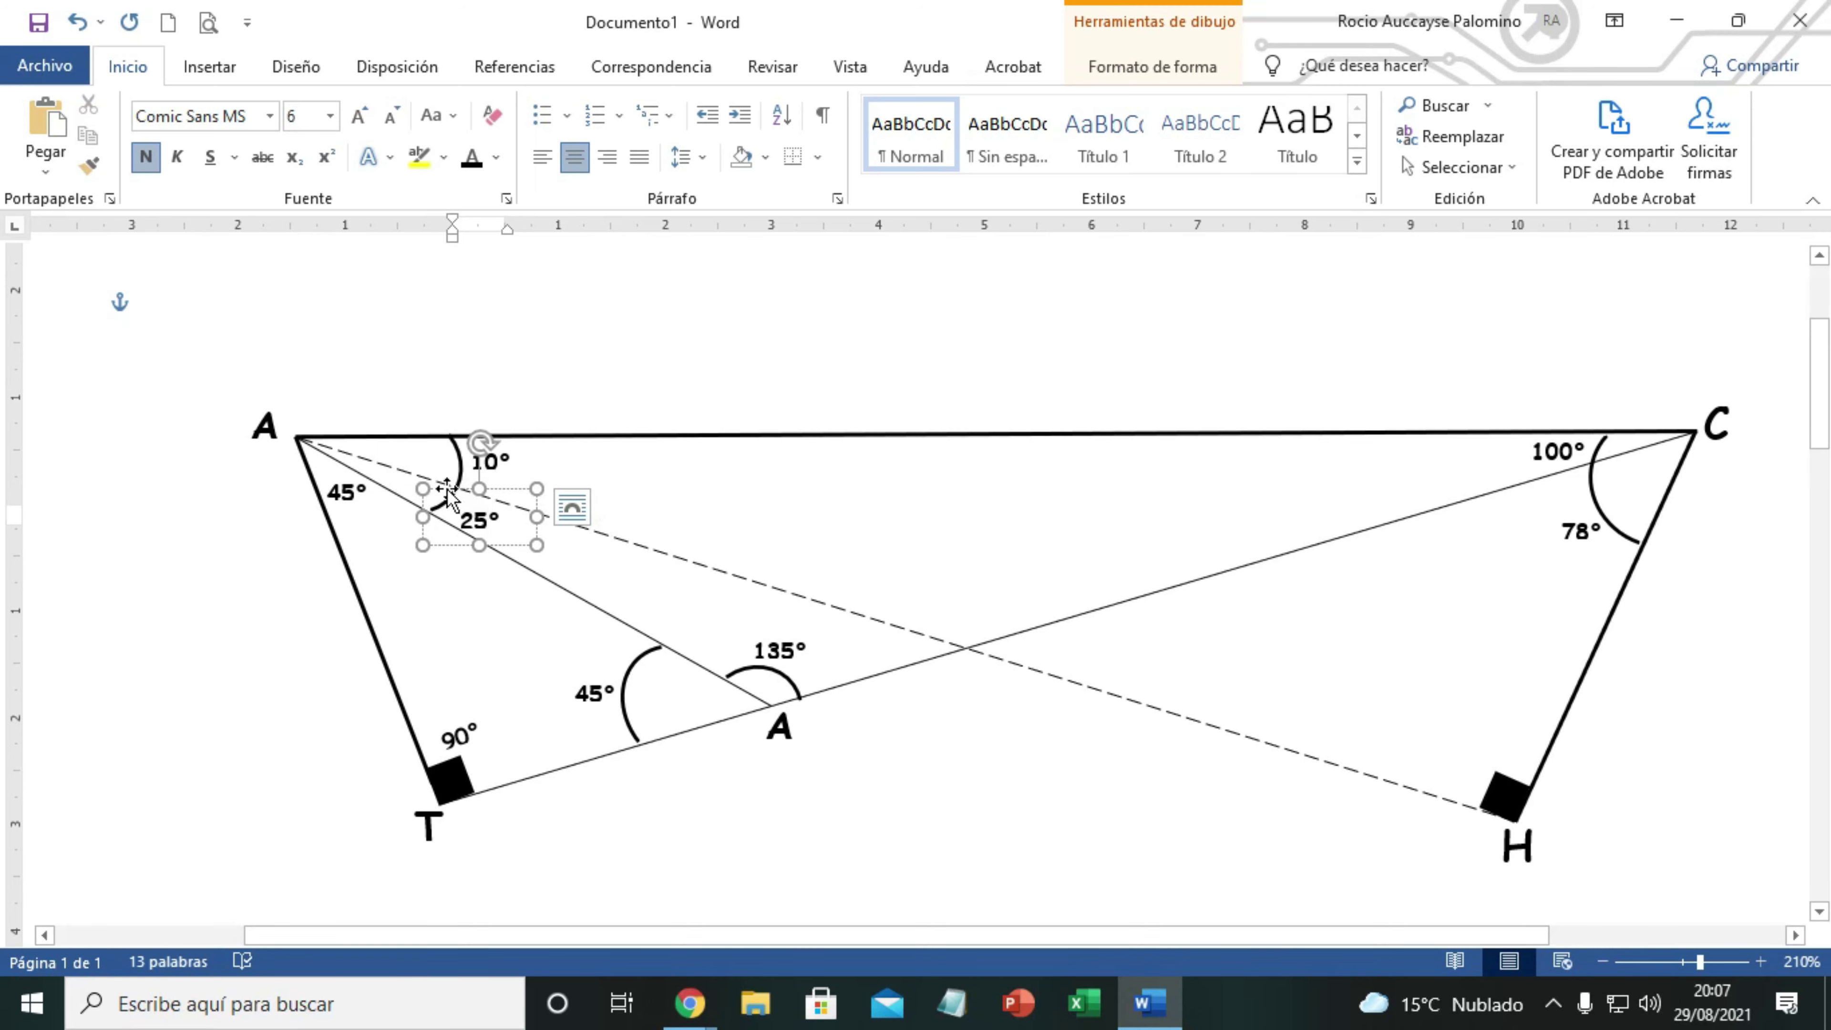
drag(447, 490, 439, 486)
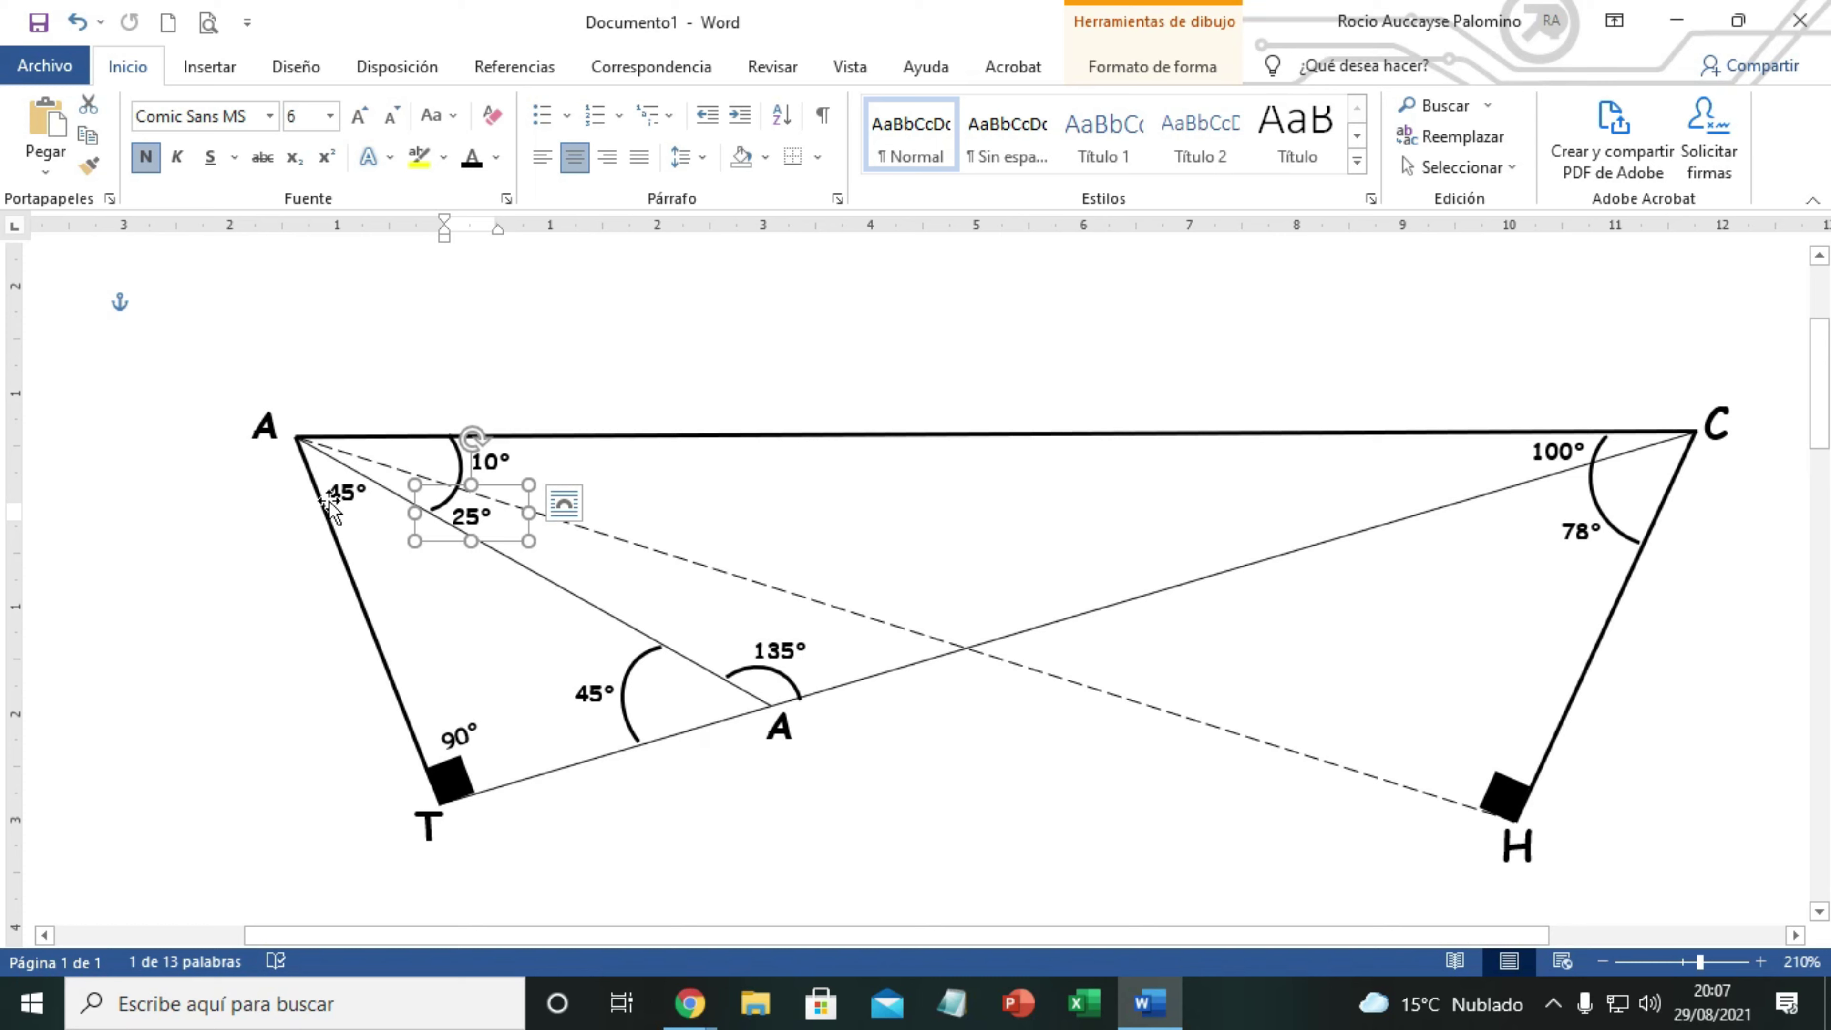
Change the intersection label on the lower line from A to B.
click(791, 732)
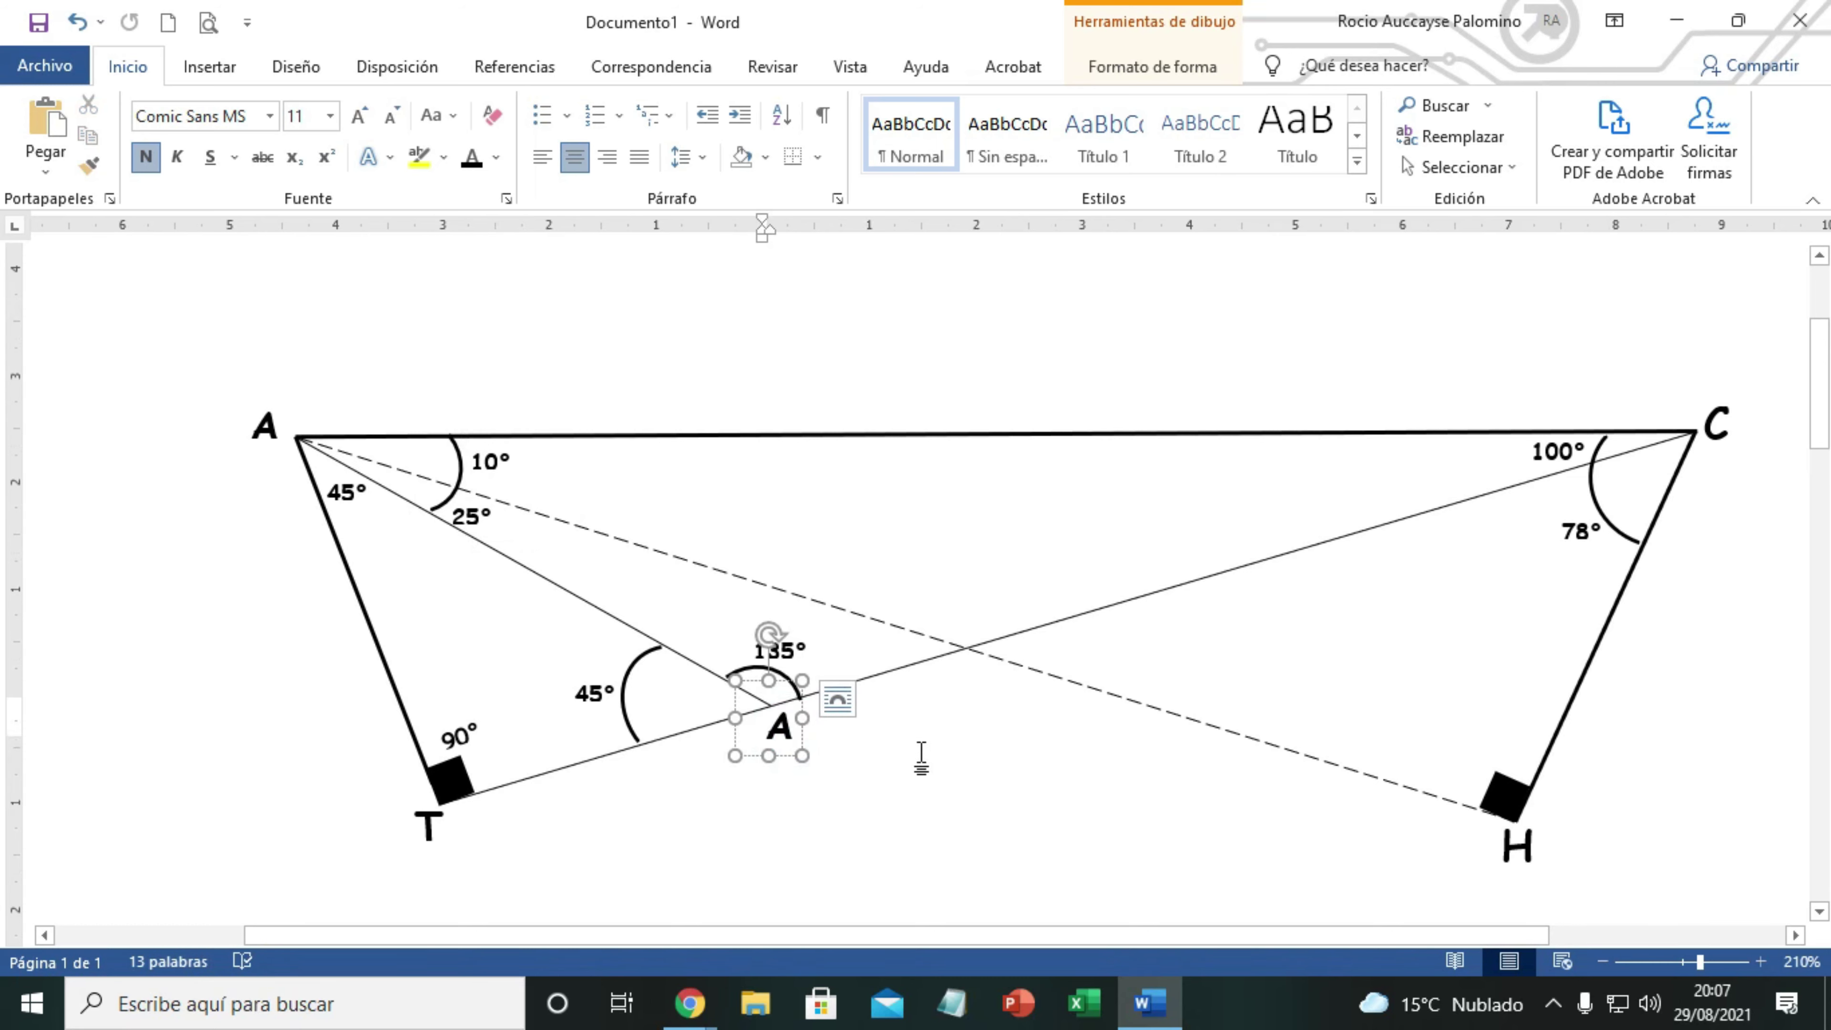
key(BackSpace)
text(B)
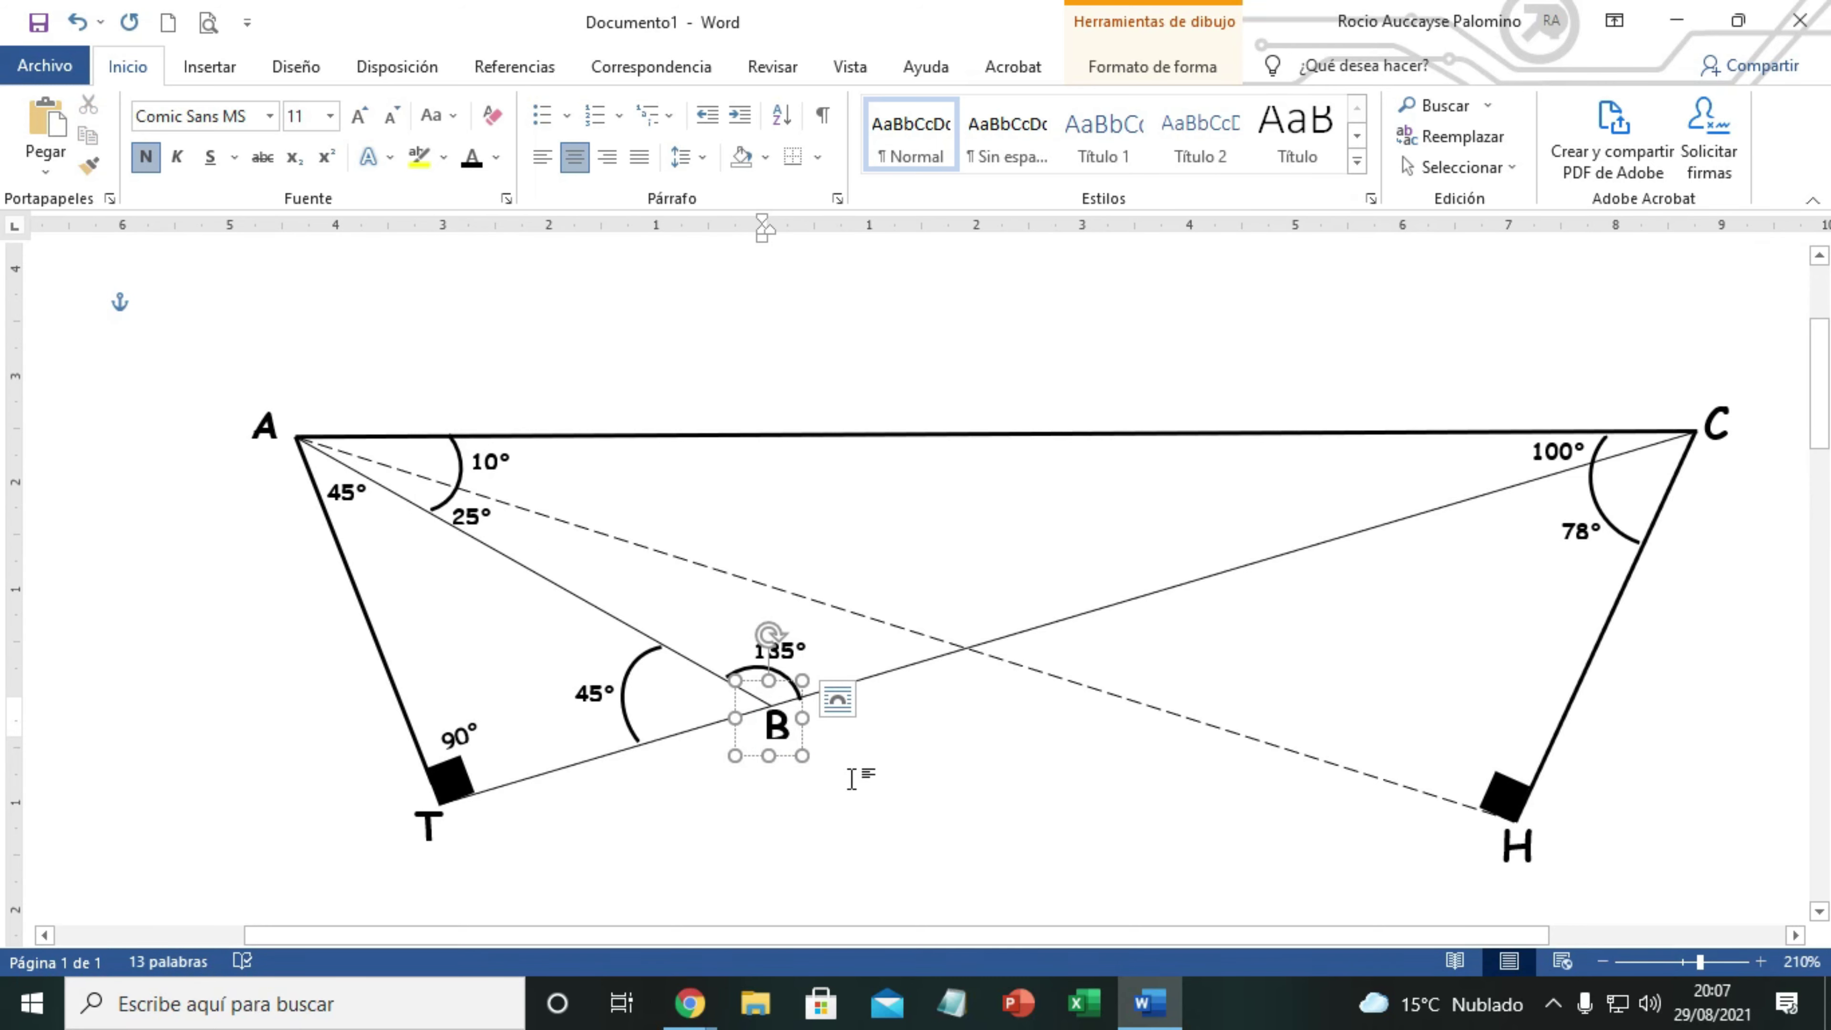
click(869, 801)
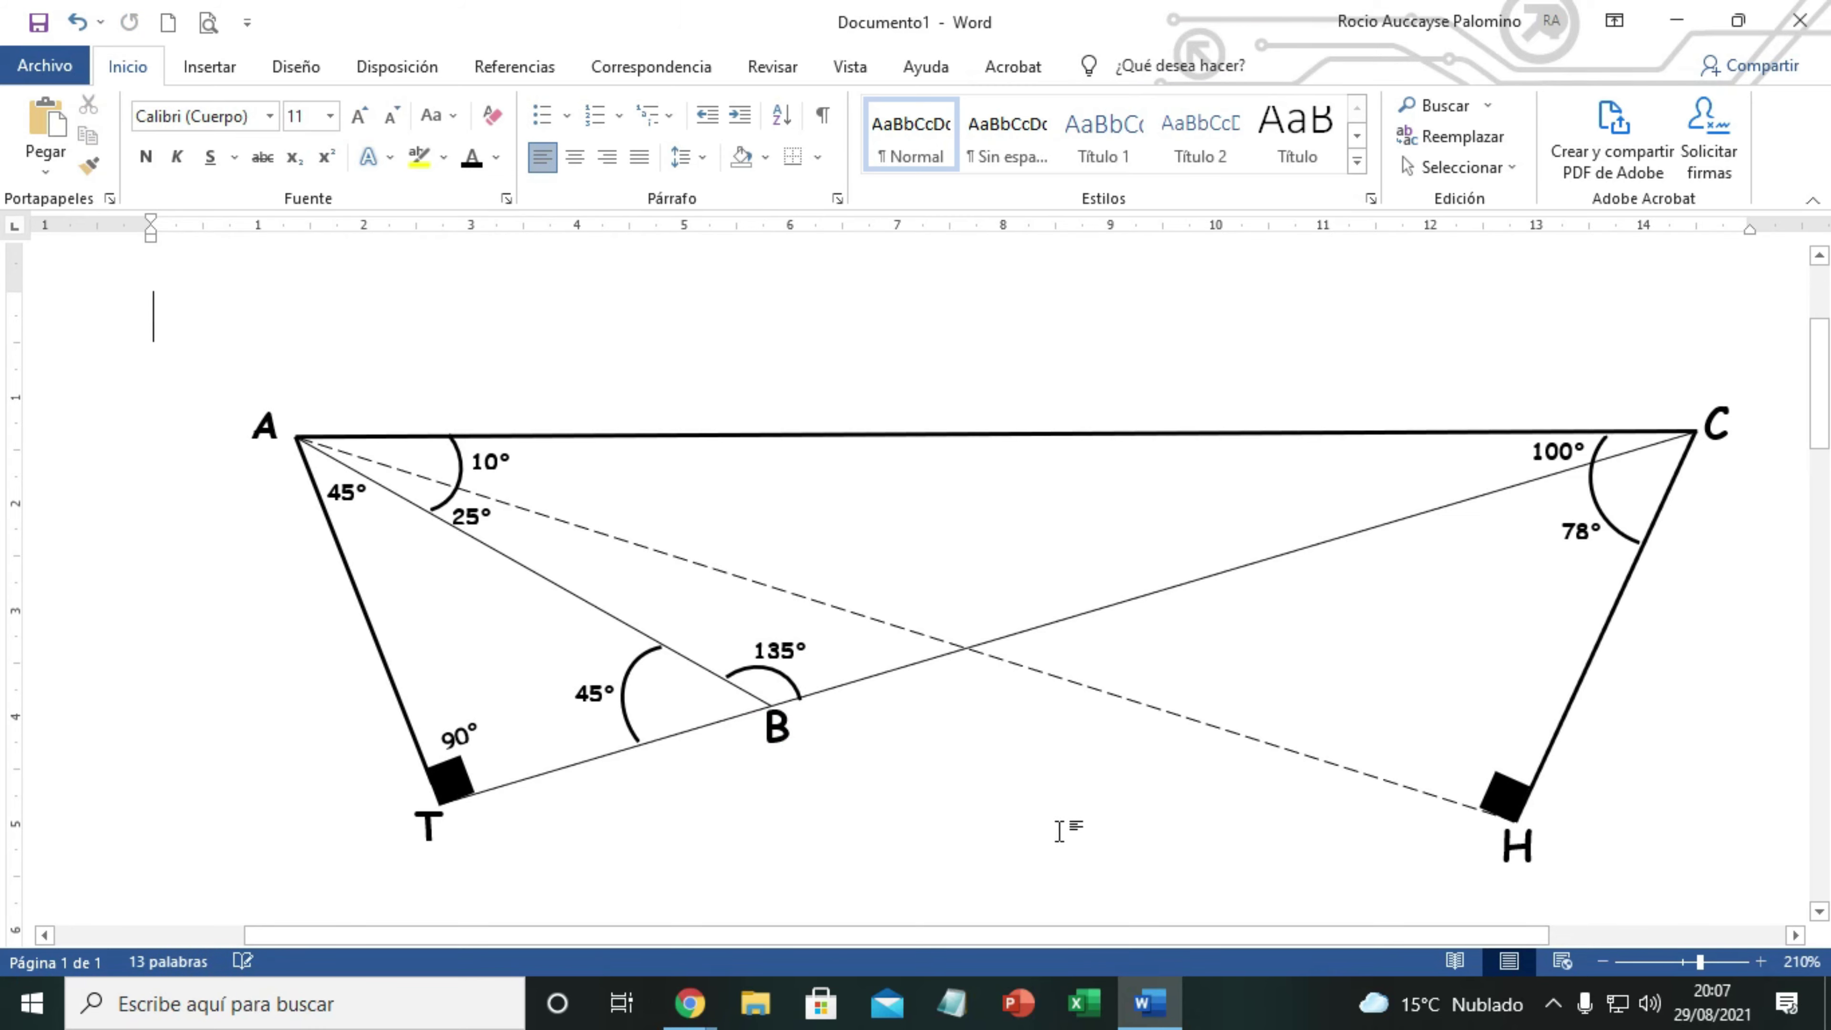
Zoom out to show the whole figure and launch PowerPoint.
click(1606, 965)
click(1607, 965)
click(1607, 965)
click(1606, 966)
click(1607, 965)
click(1606, 965)
click(1606, 965)
click(1606, 965)
click(1606, 965)
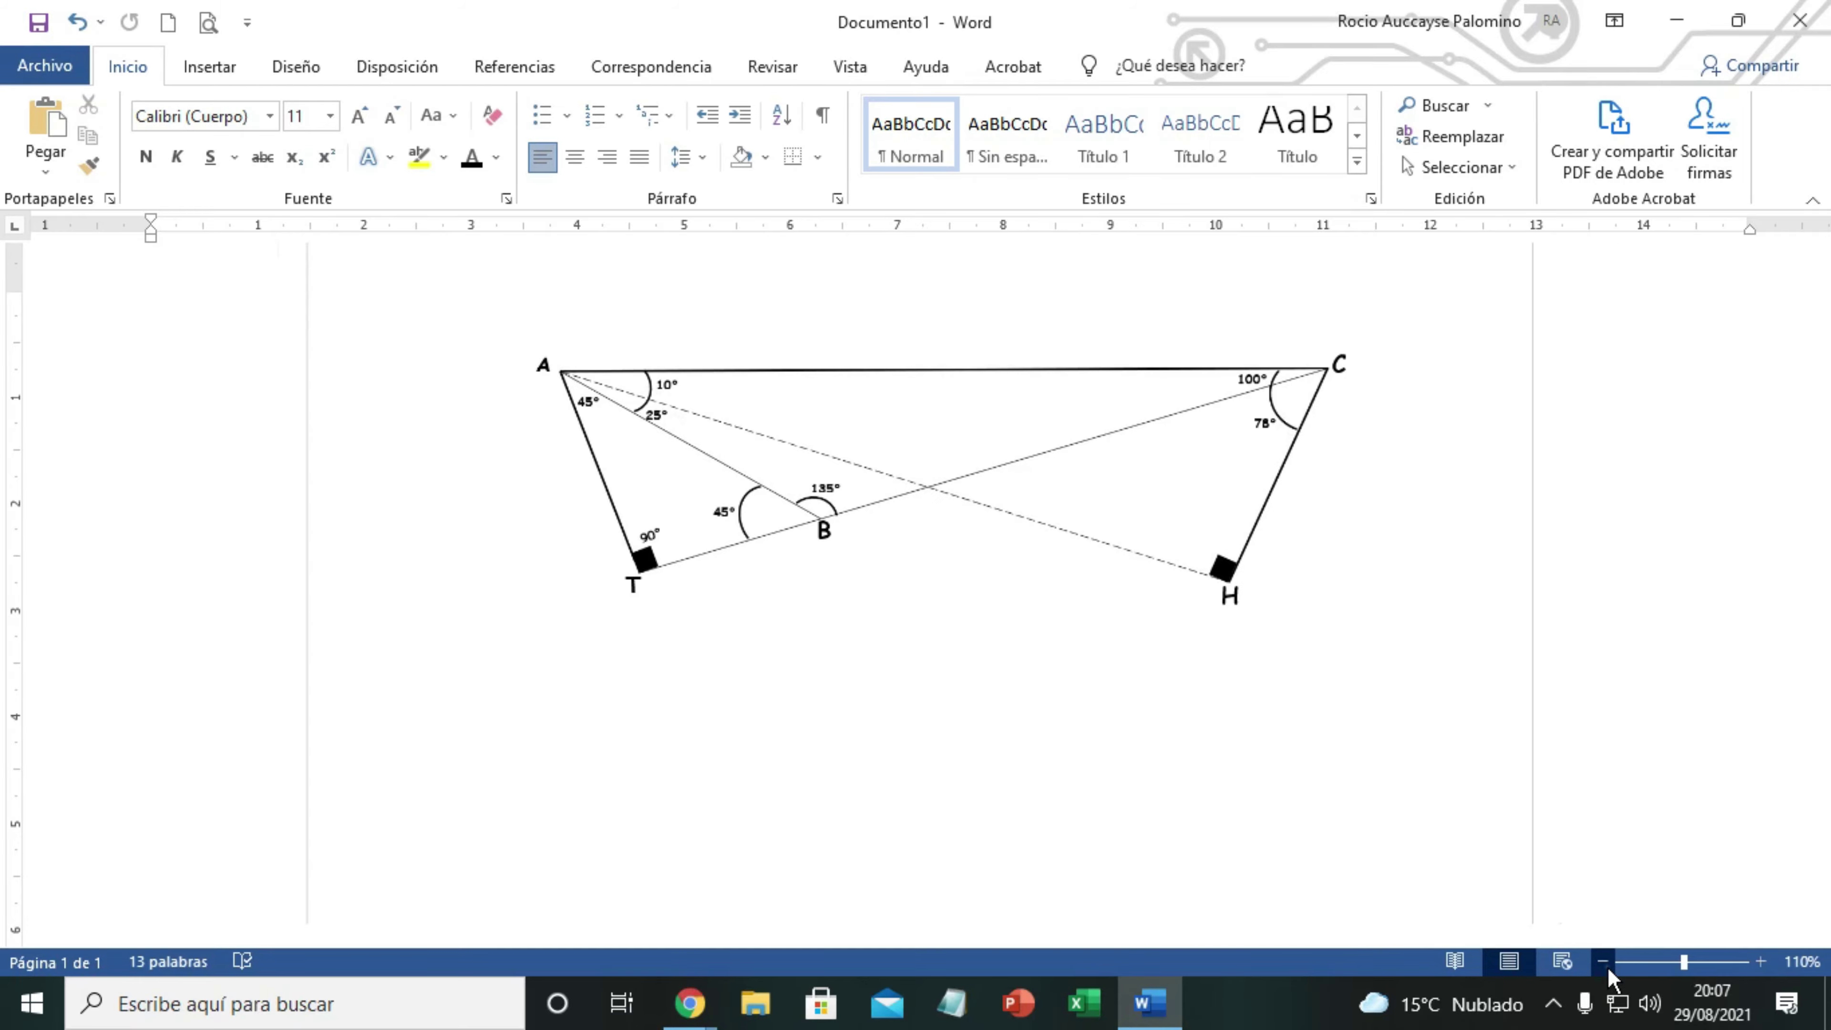
click(1606, 965)
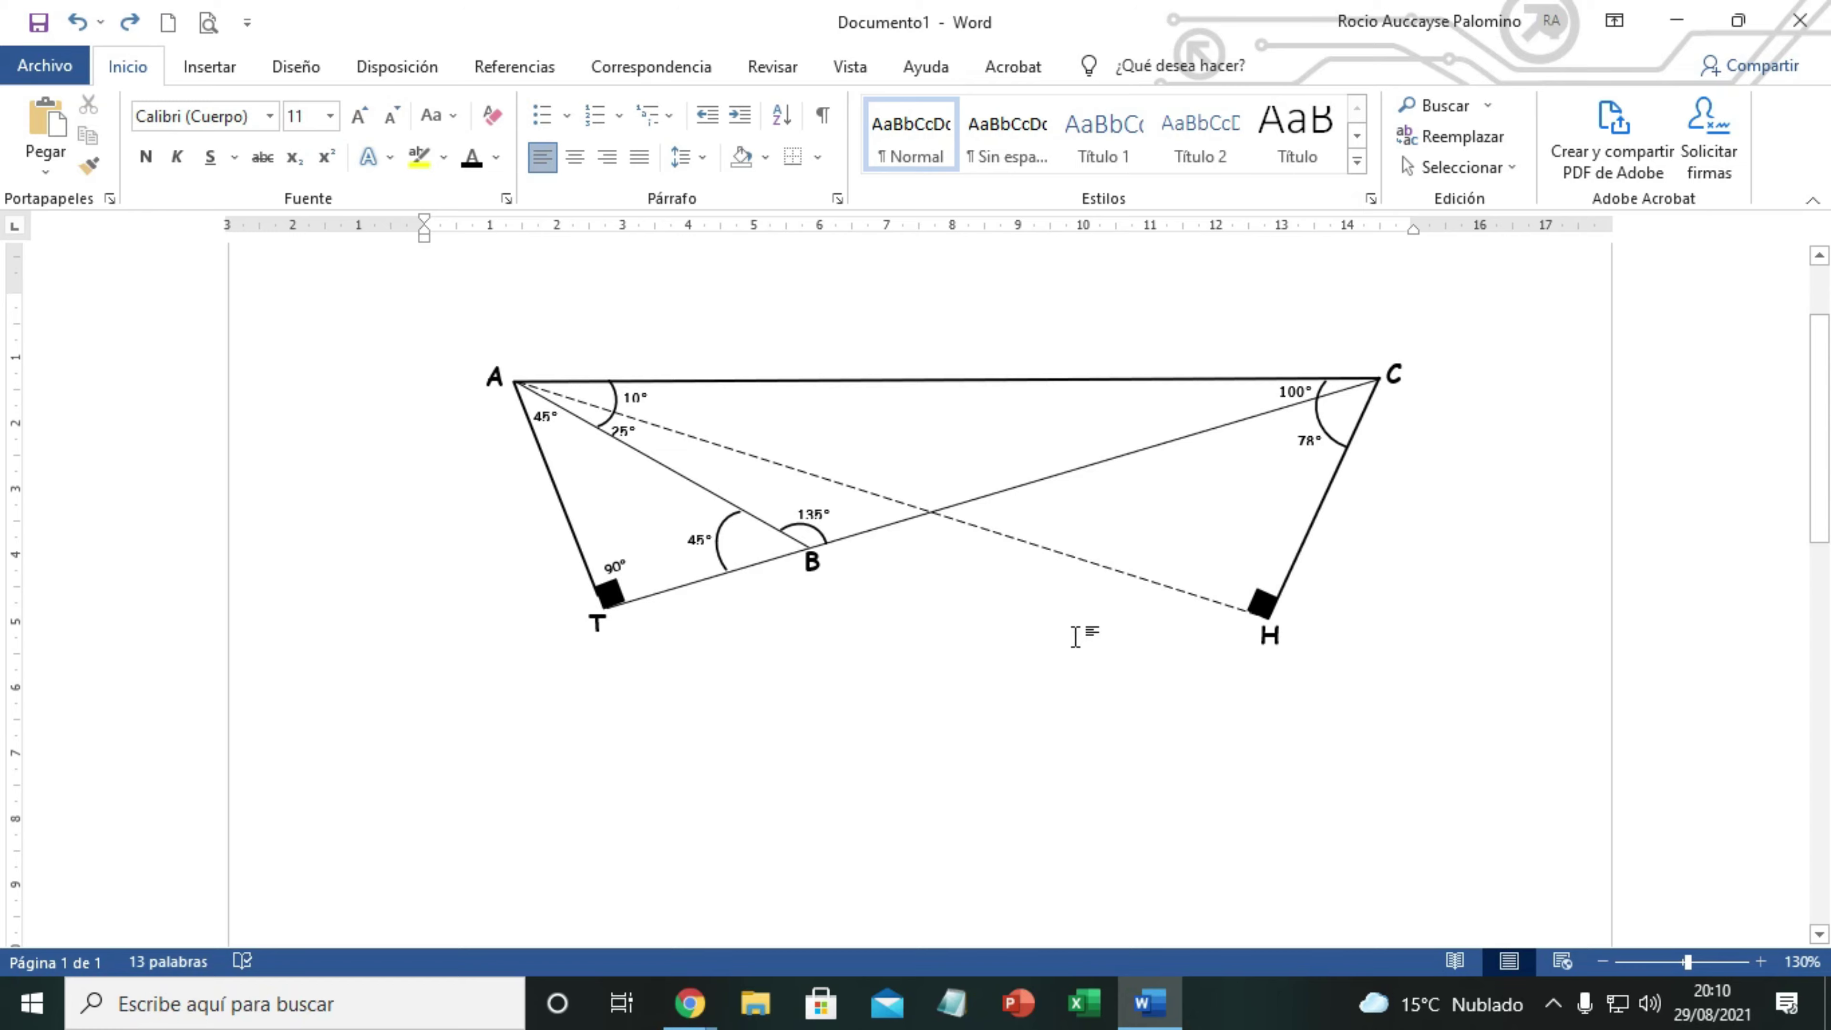
click(1019, 1003)
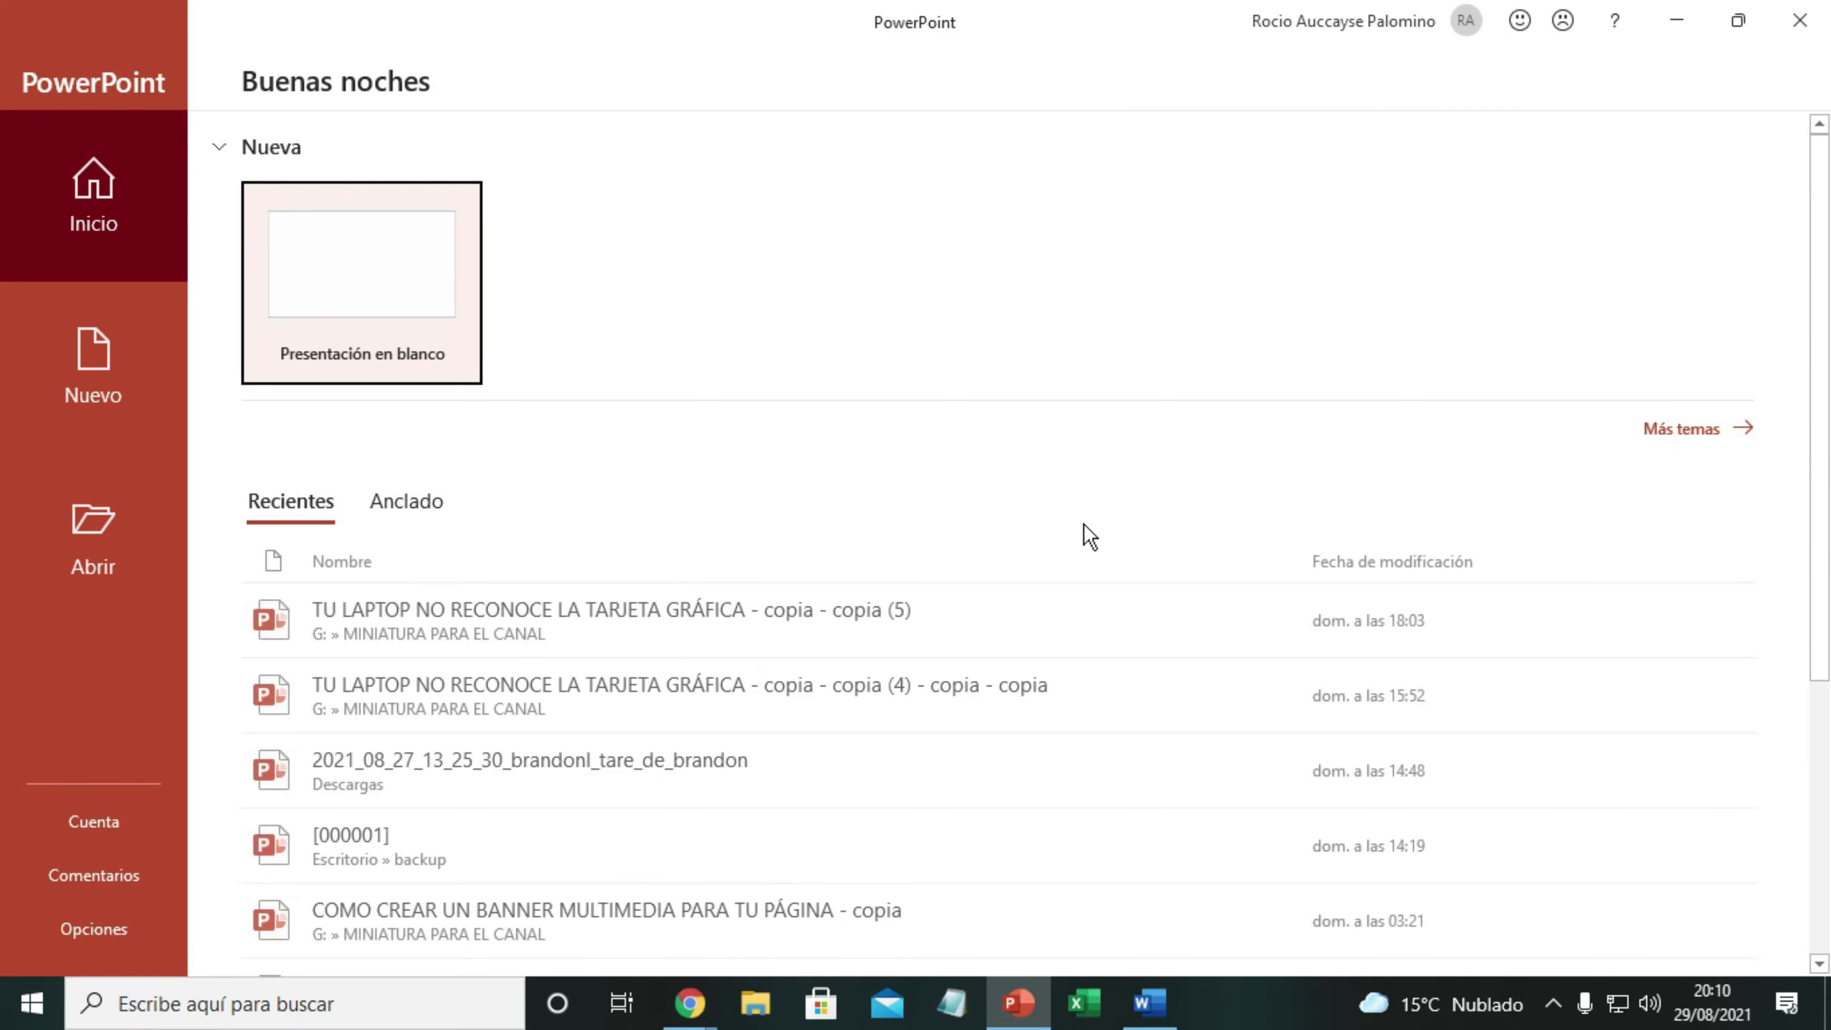
In a new blank presentation, insert a screen clipping of the triangle diagram at the slide's top-left.
click(402, 269)
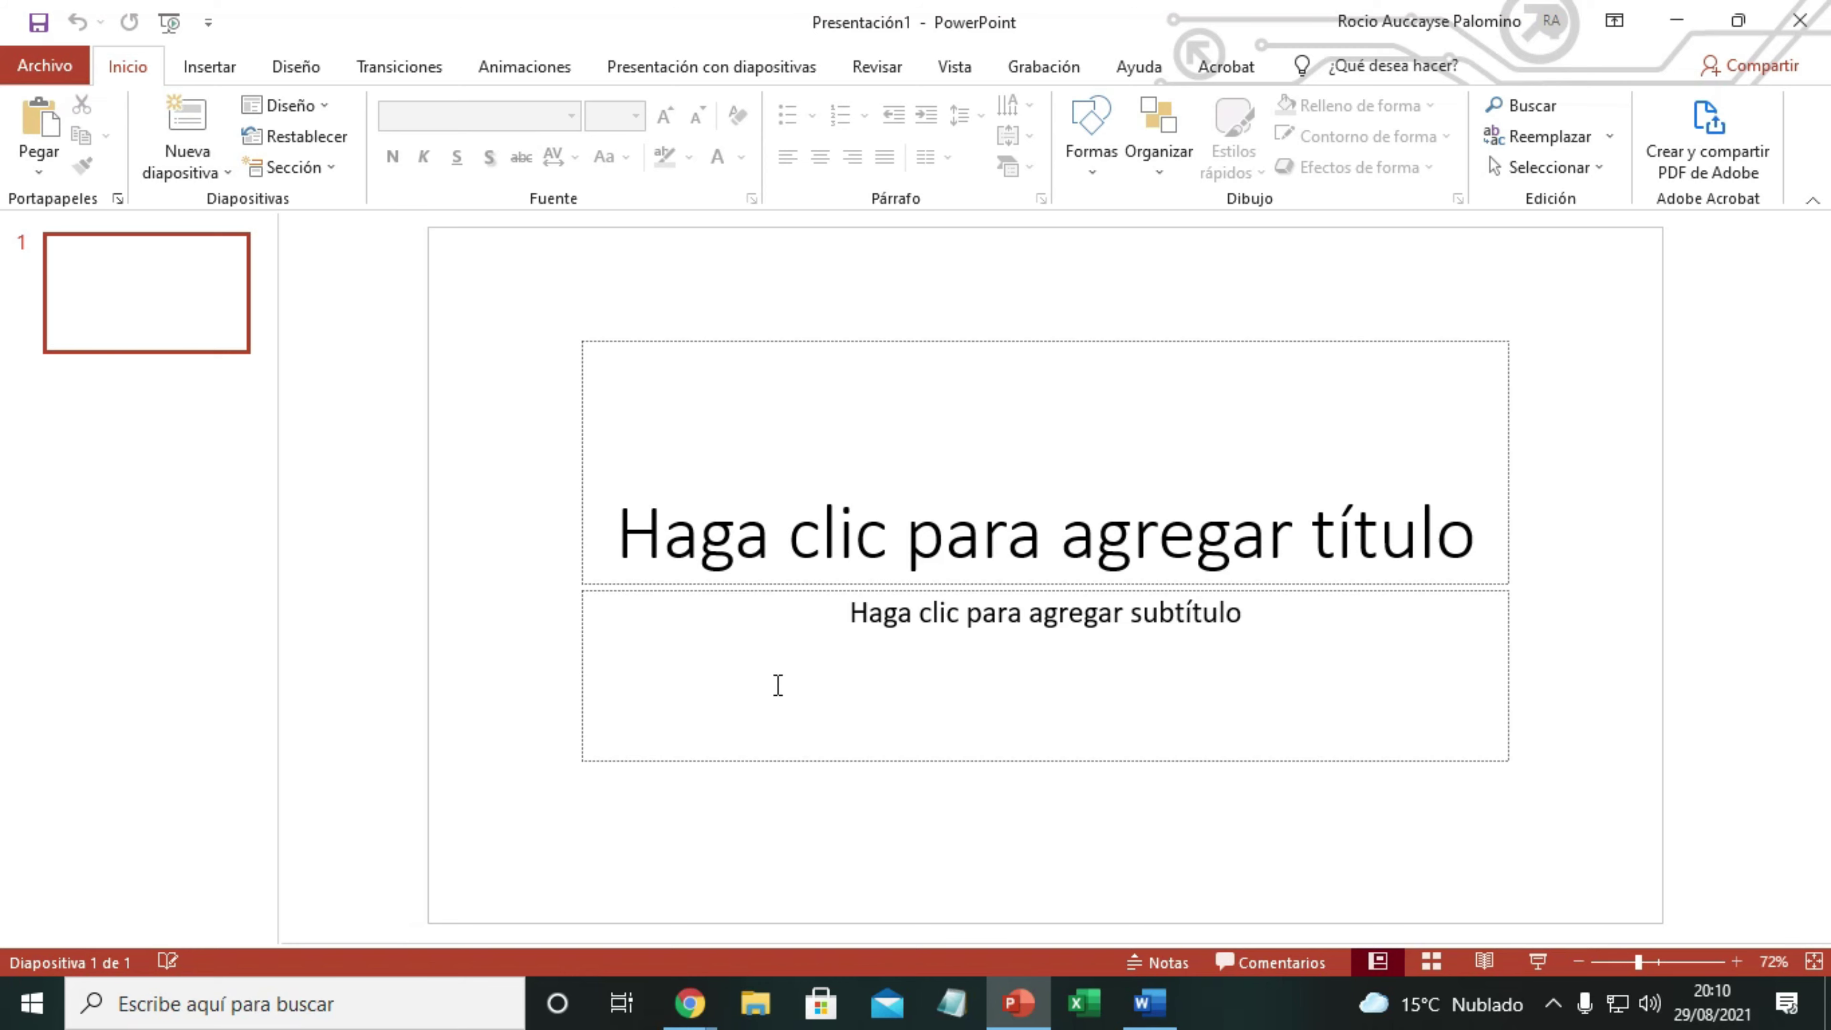
click(220, 66)
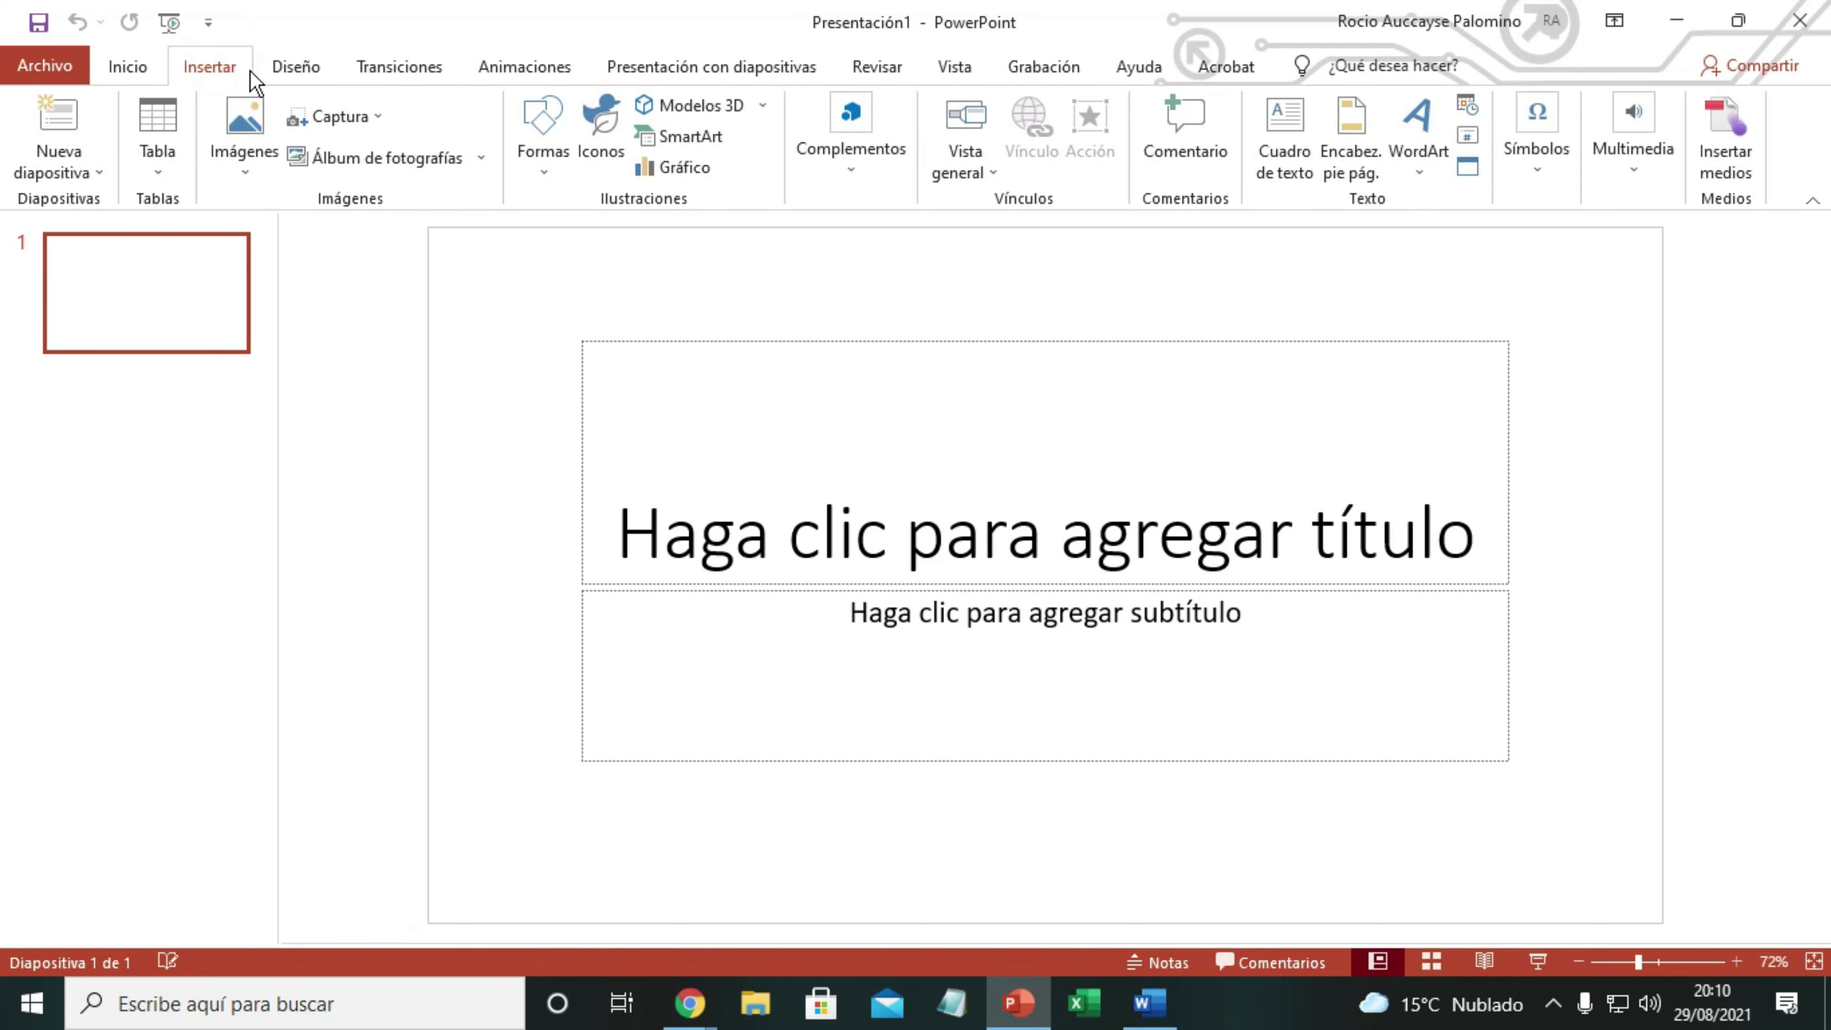
click(380, 116)
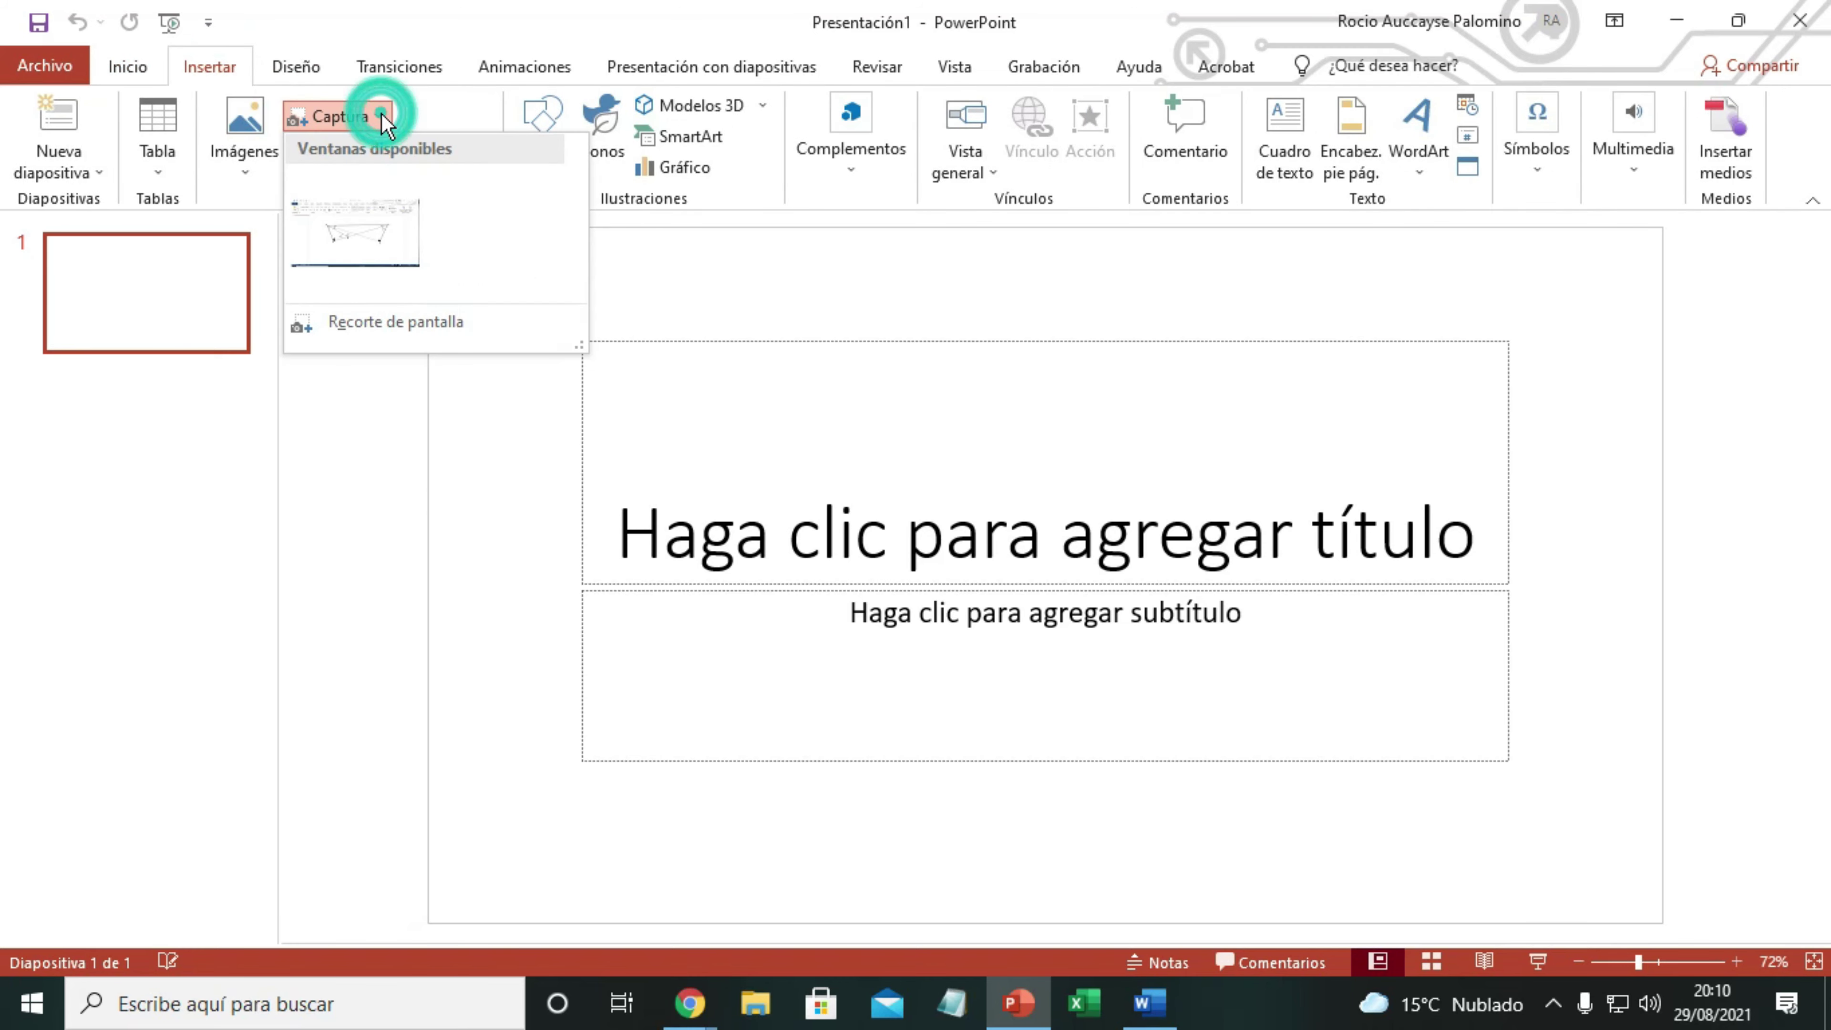
click(390, 321)
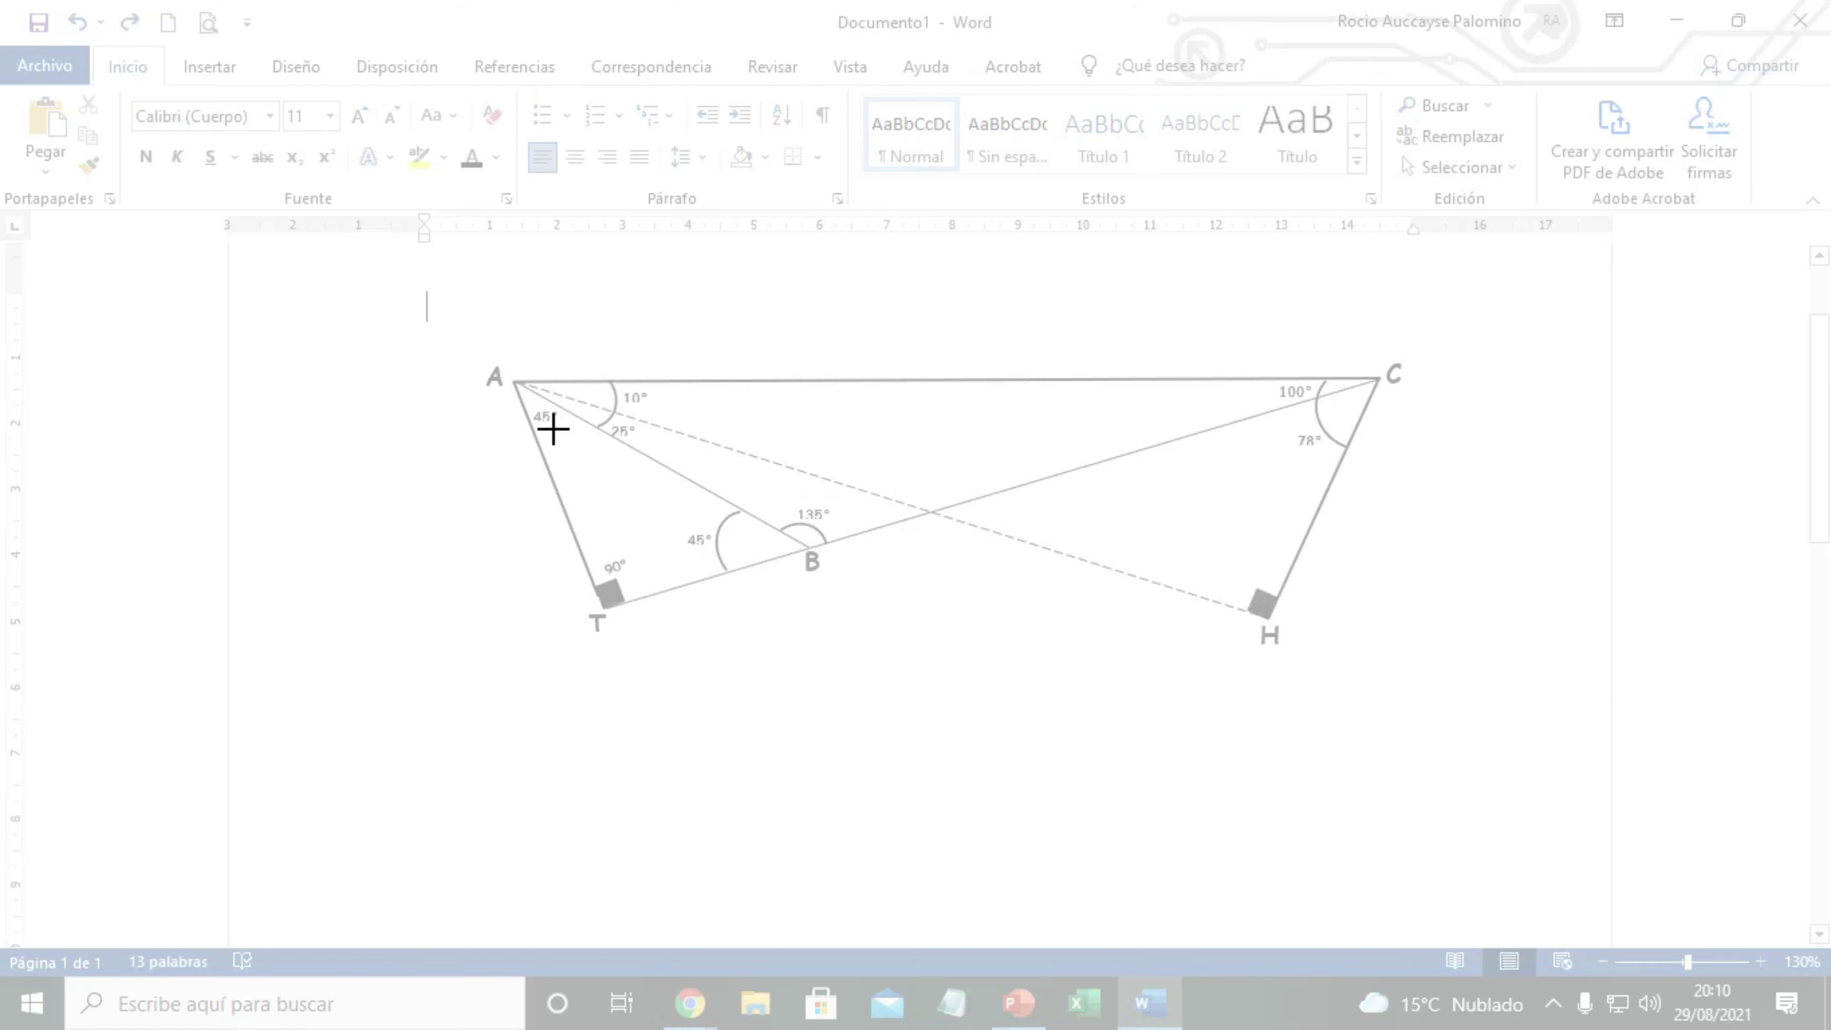
drag(476, 342, 1410, 658)
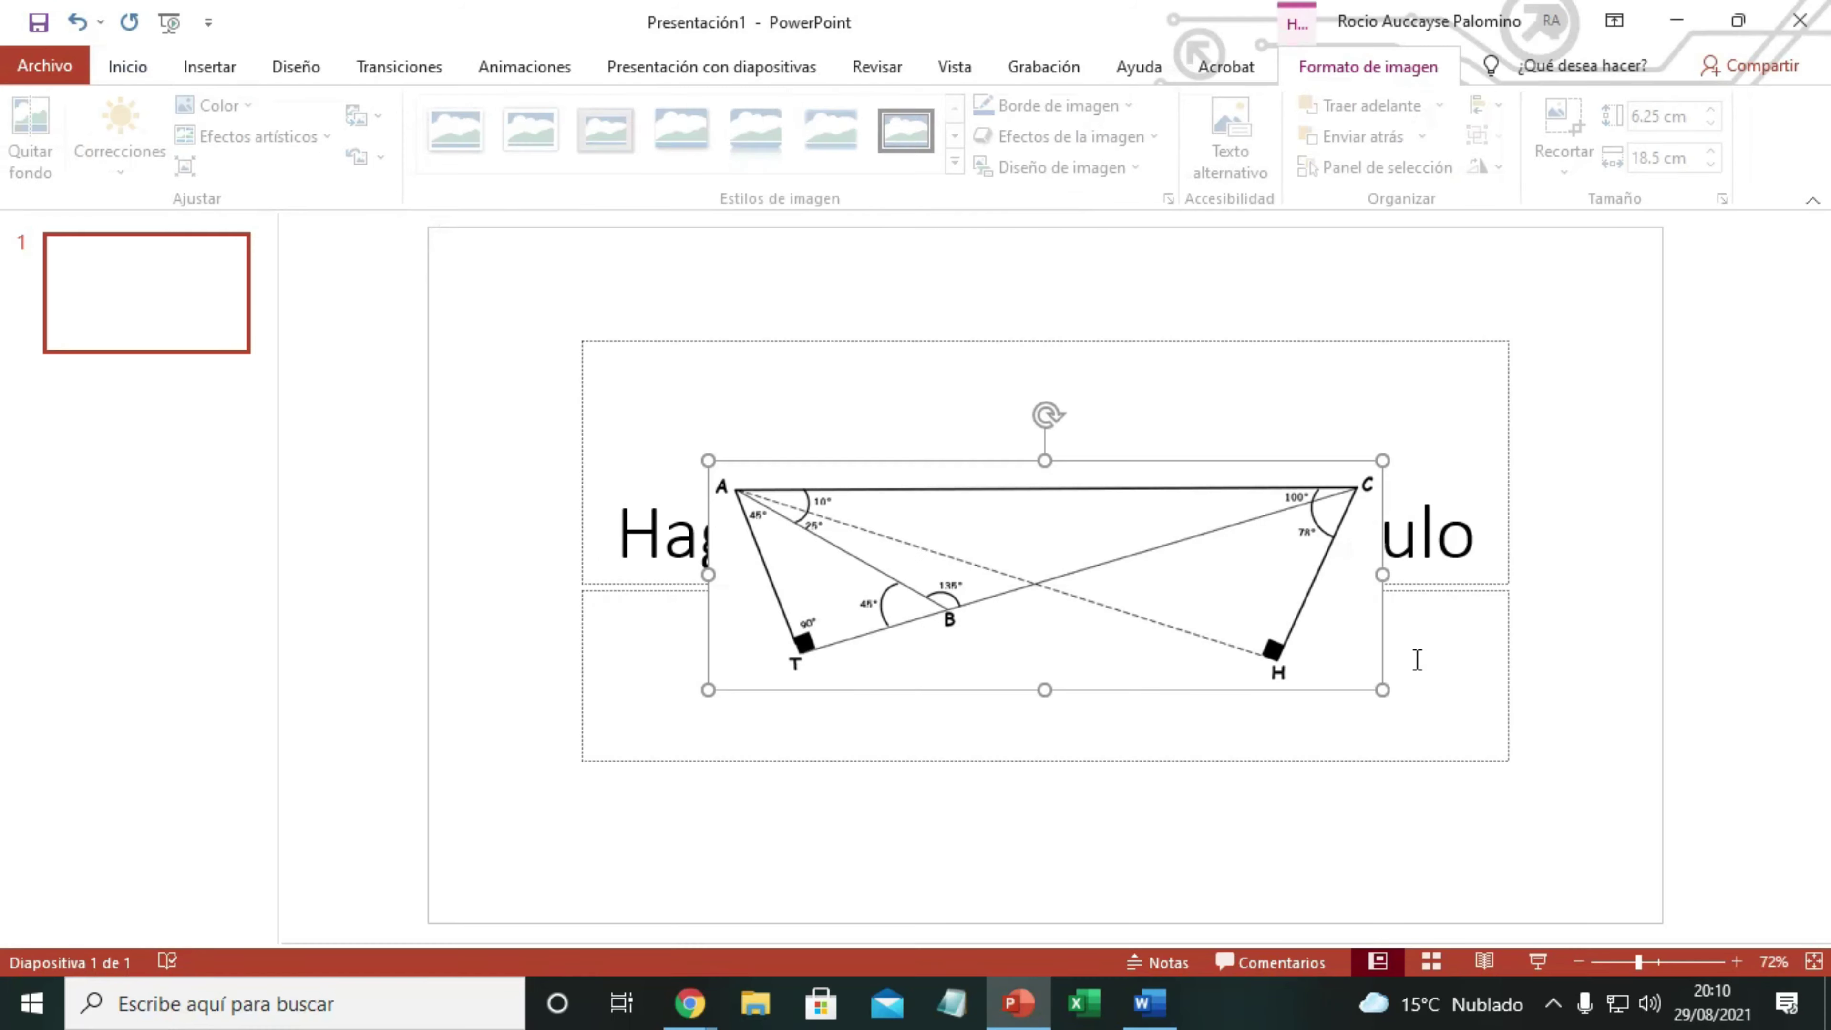
drag(1105, 598, 850, 426)
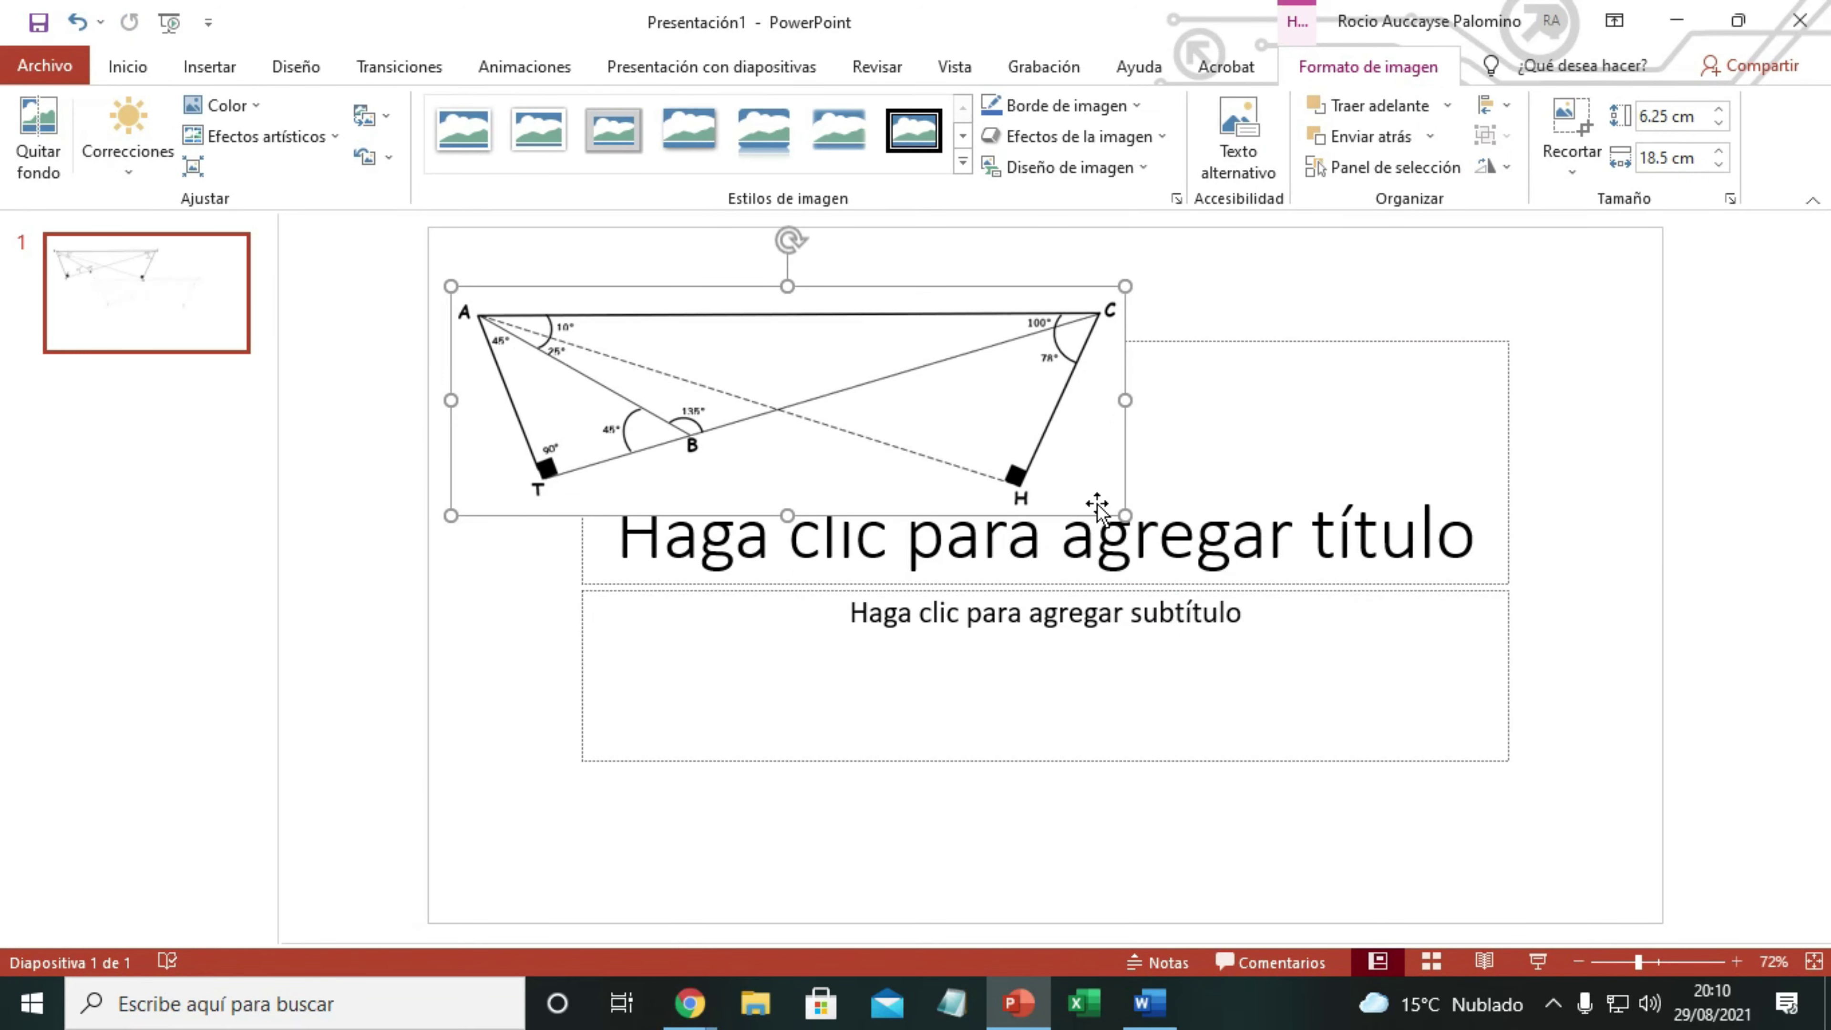
Copy the captured triangle image and start a new blank Word document.
right_click(913, 401)
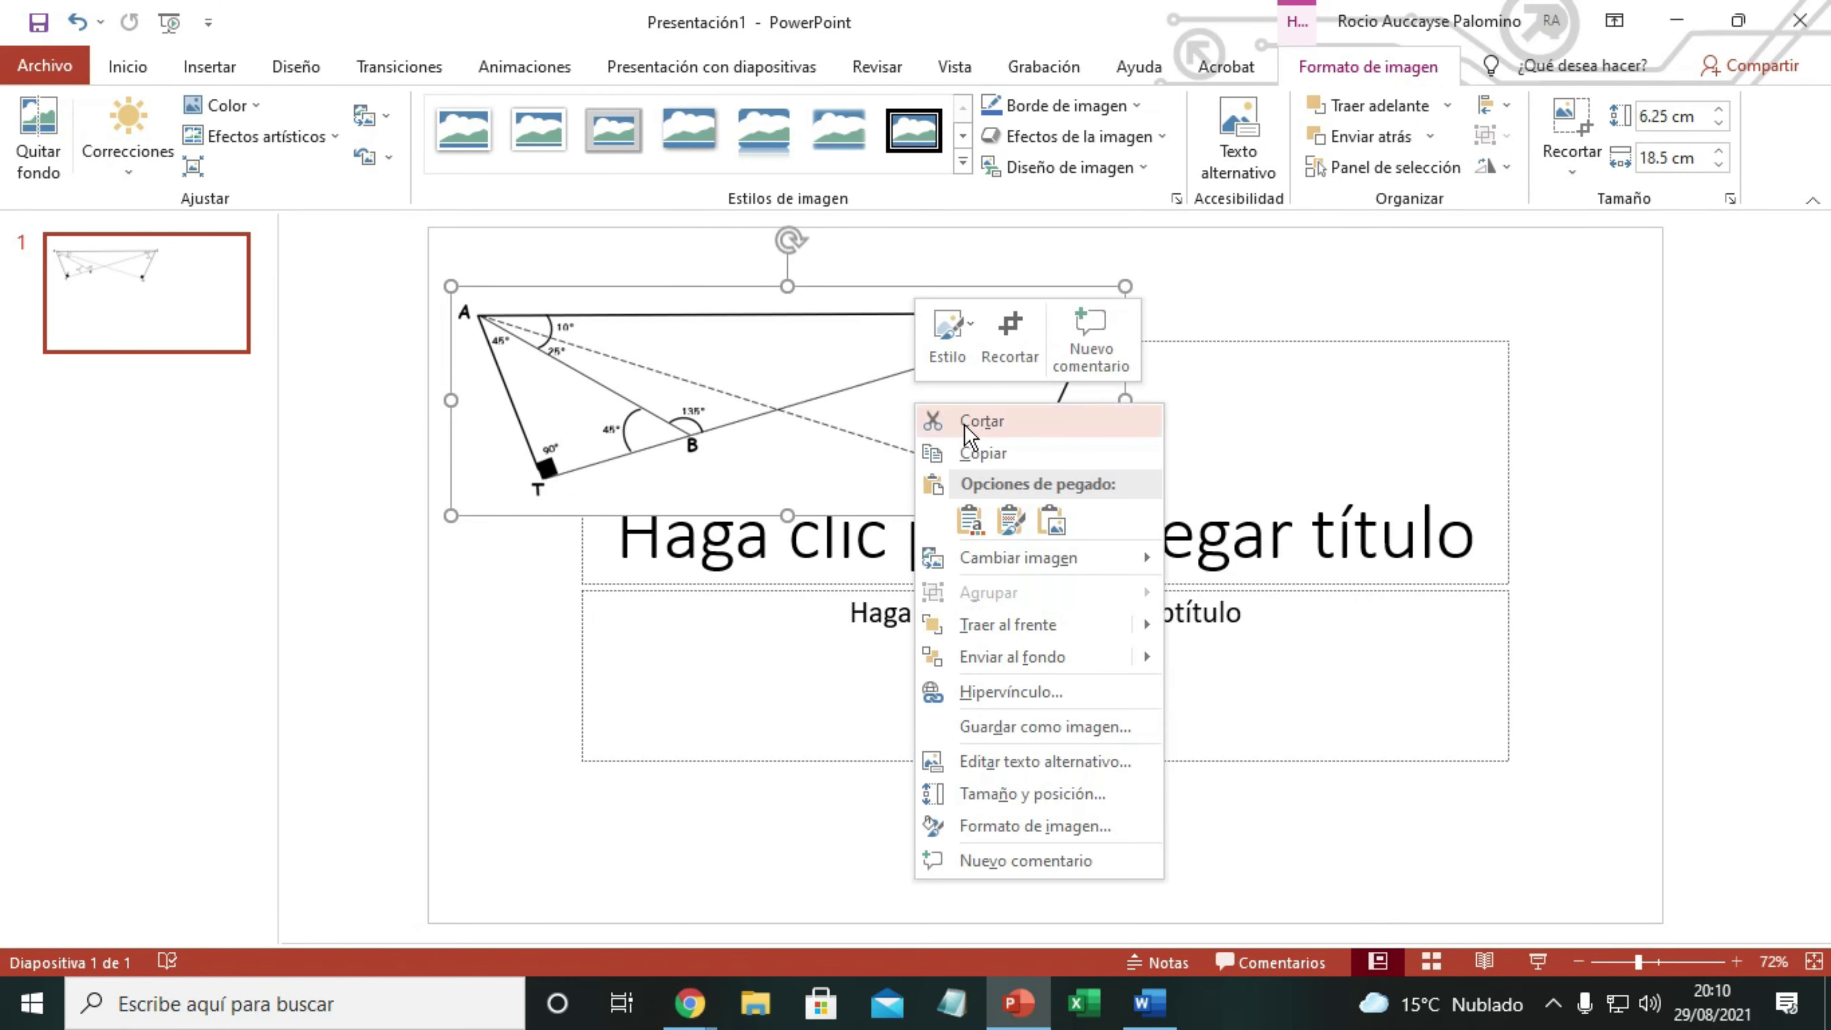
click(984, 452)
right_click(1146, 1001)
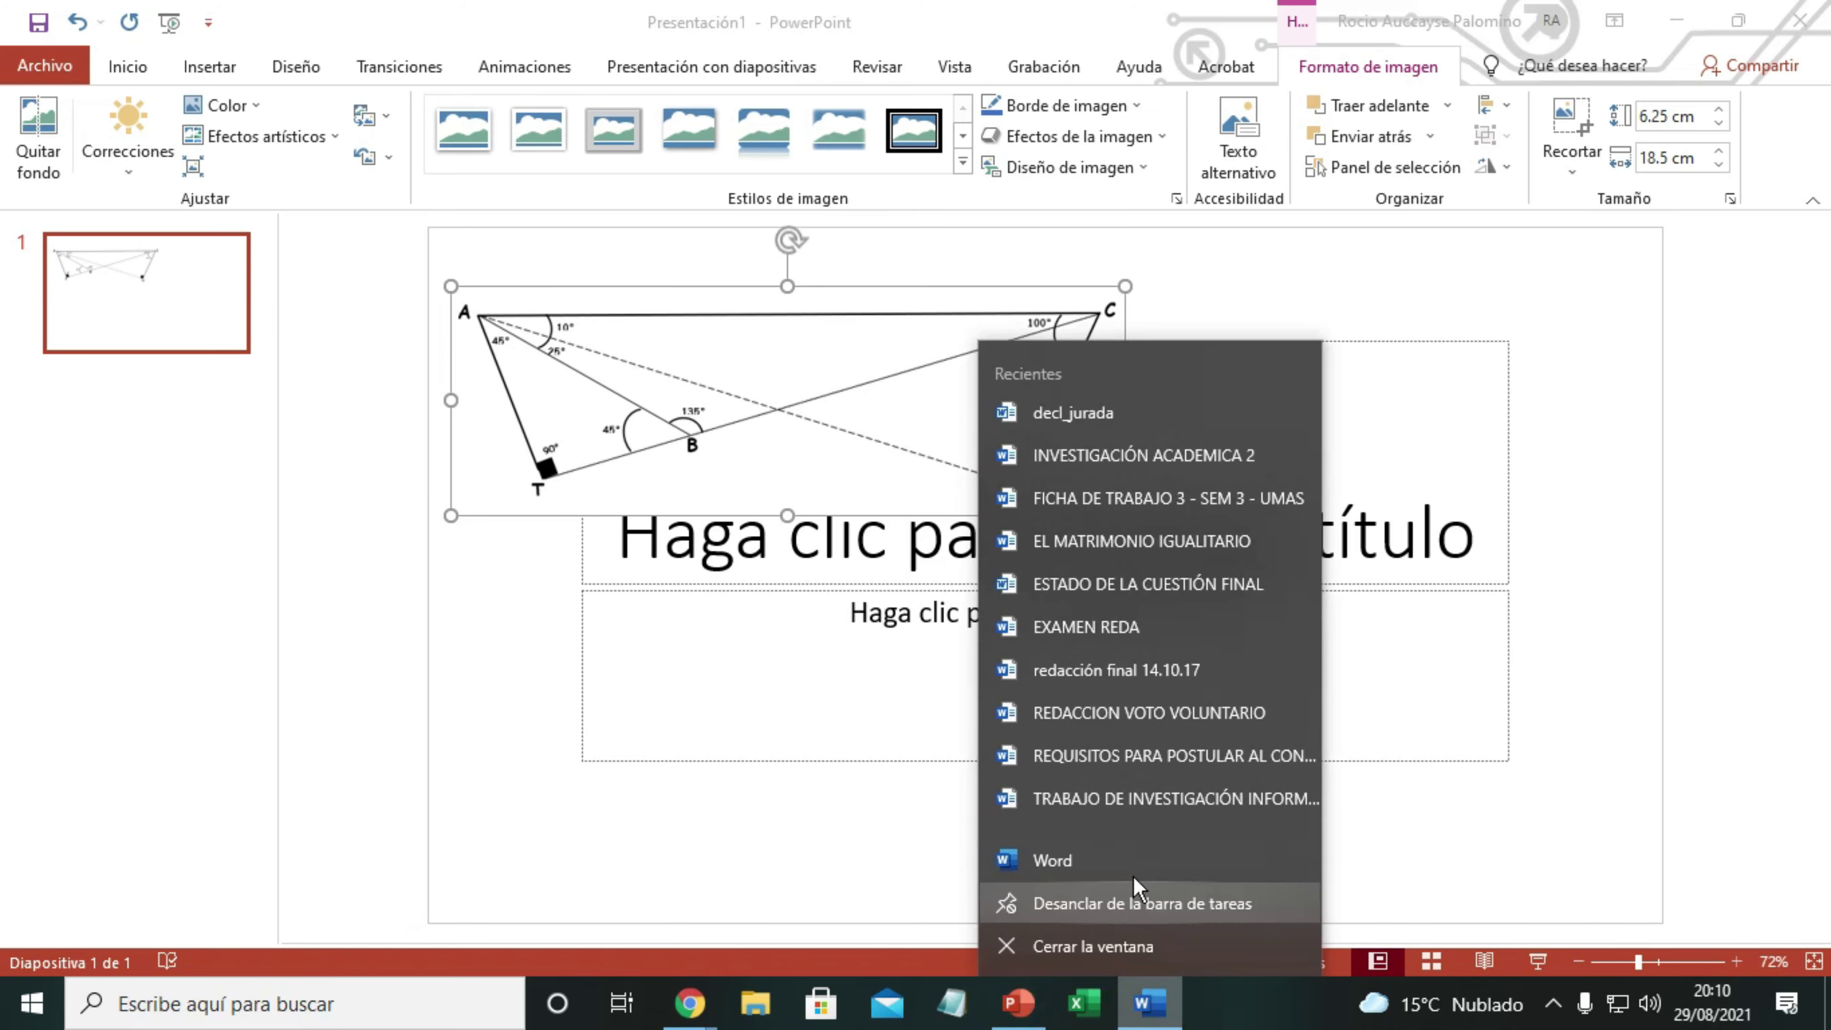
click(1104, 863)
Paste the triangle diagram into a new blank Word document and shrink it to about 1.61 × 4.75 cm.
click(401, 274)
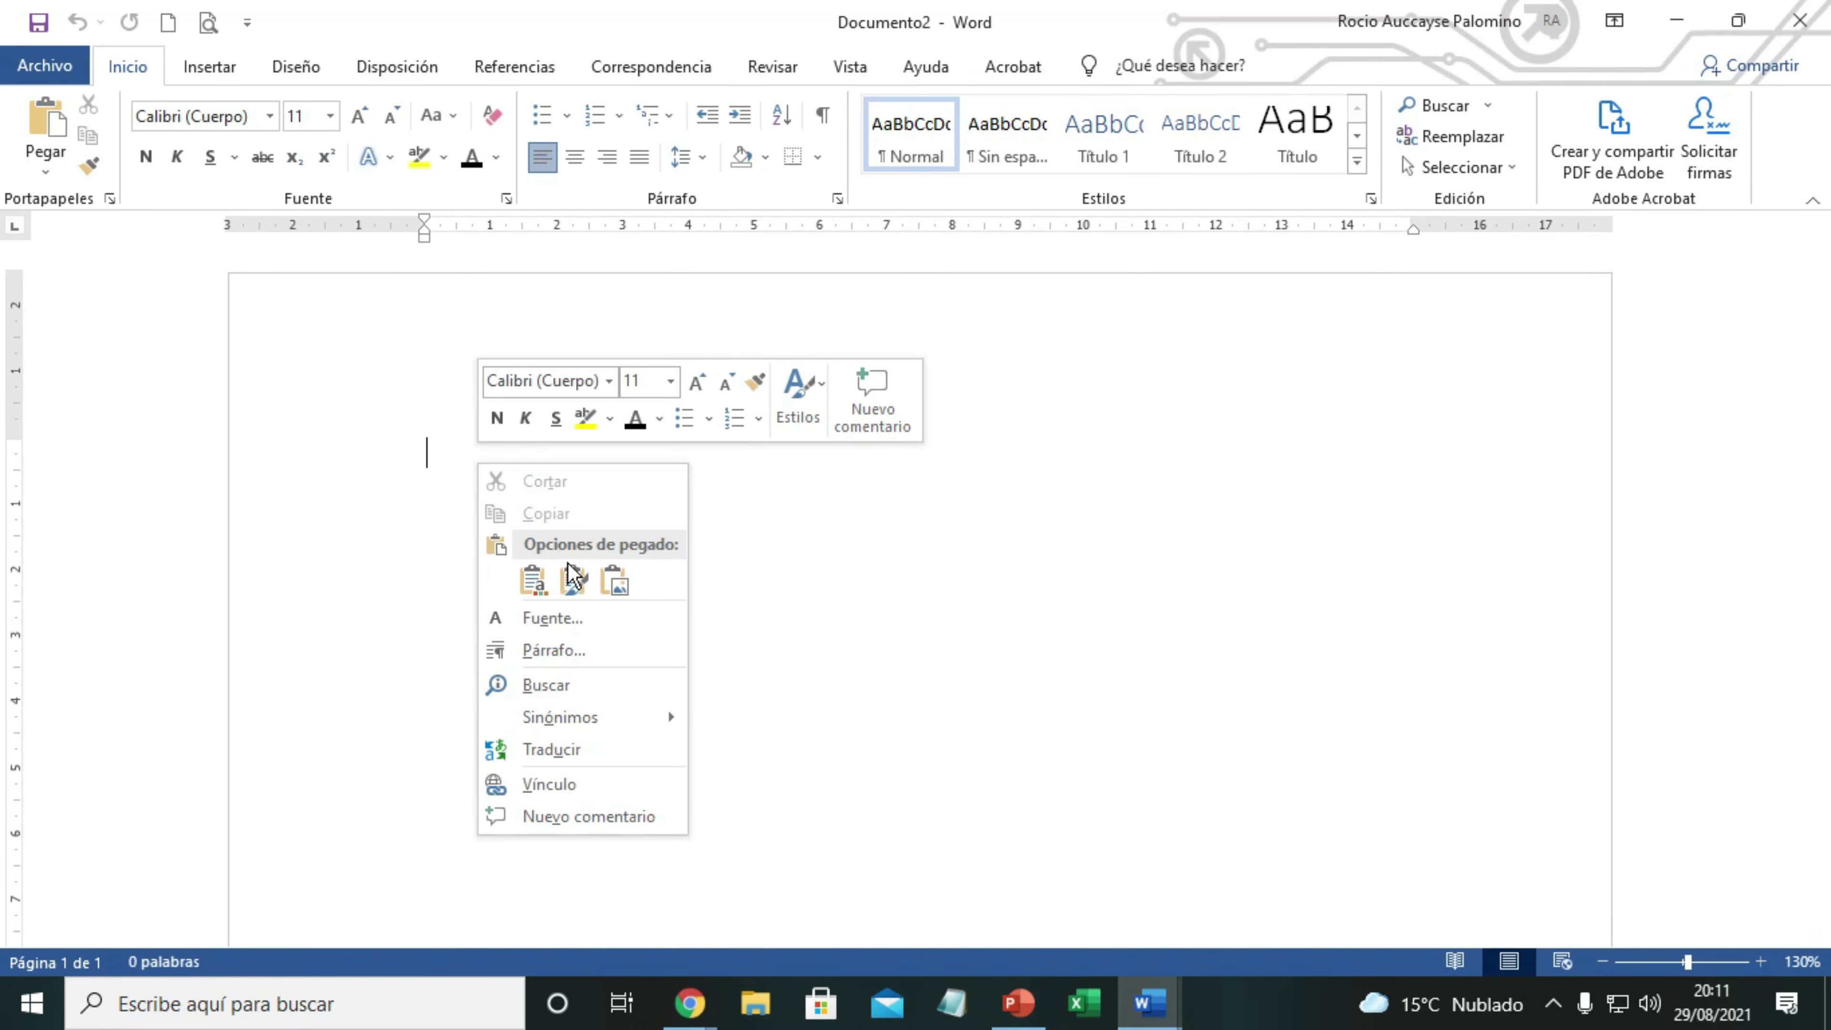
click(534, 581)
click(718, 585)
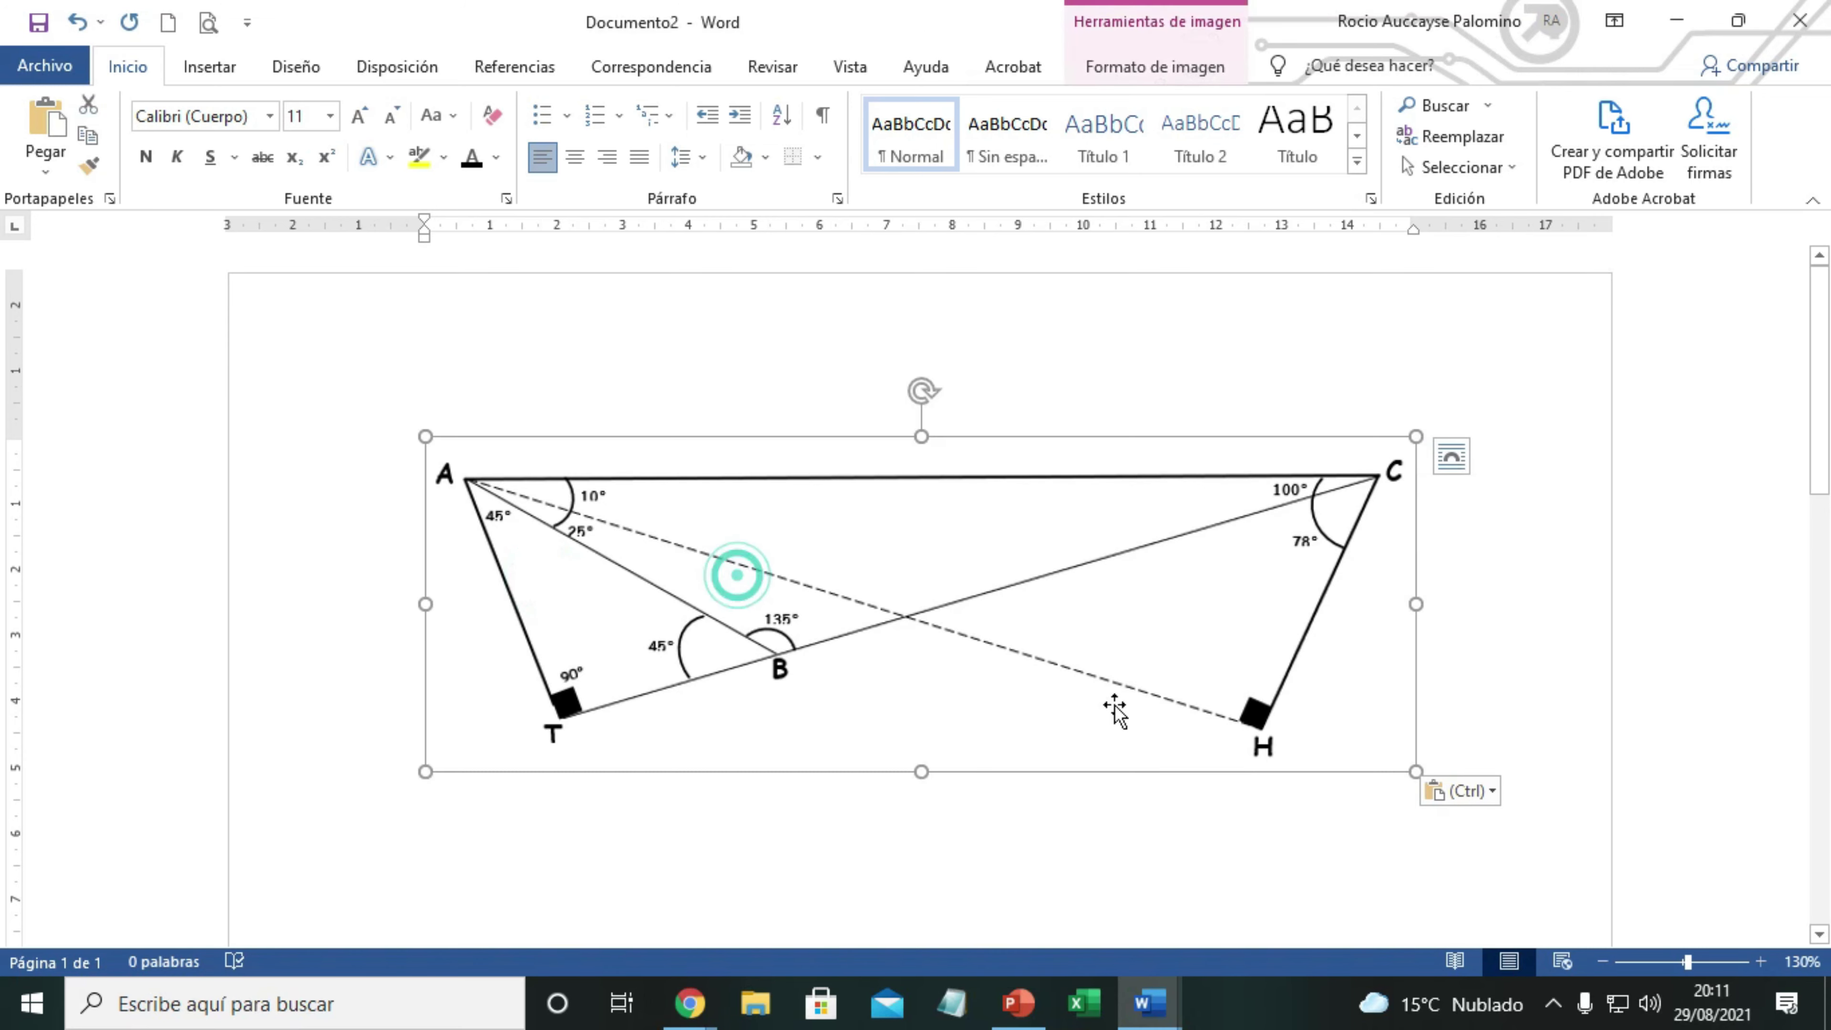
drag(1415, 770, 741, 545)
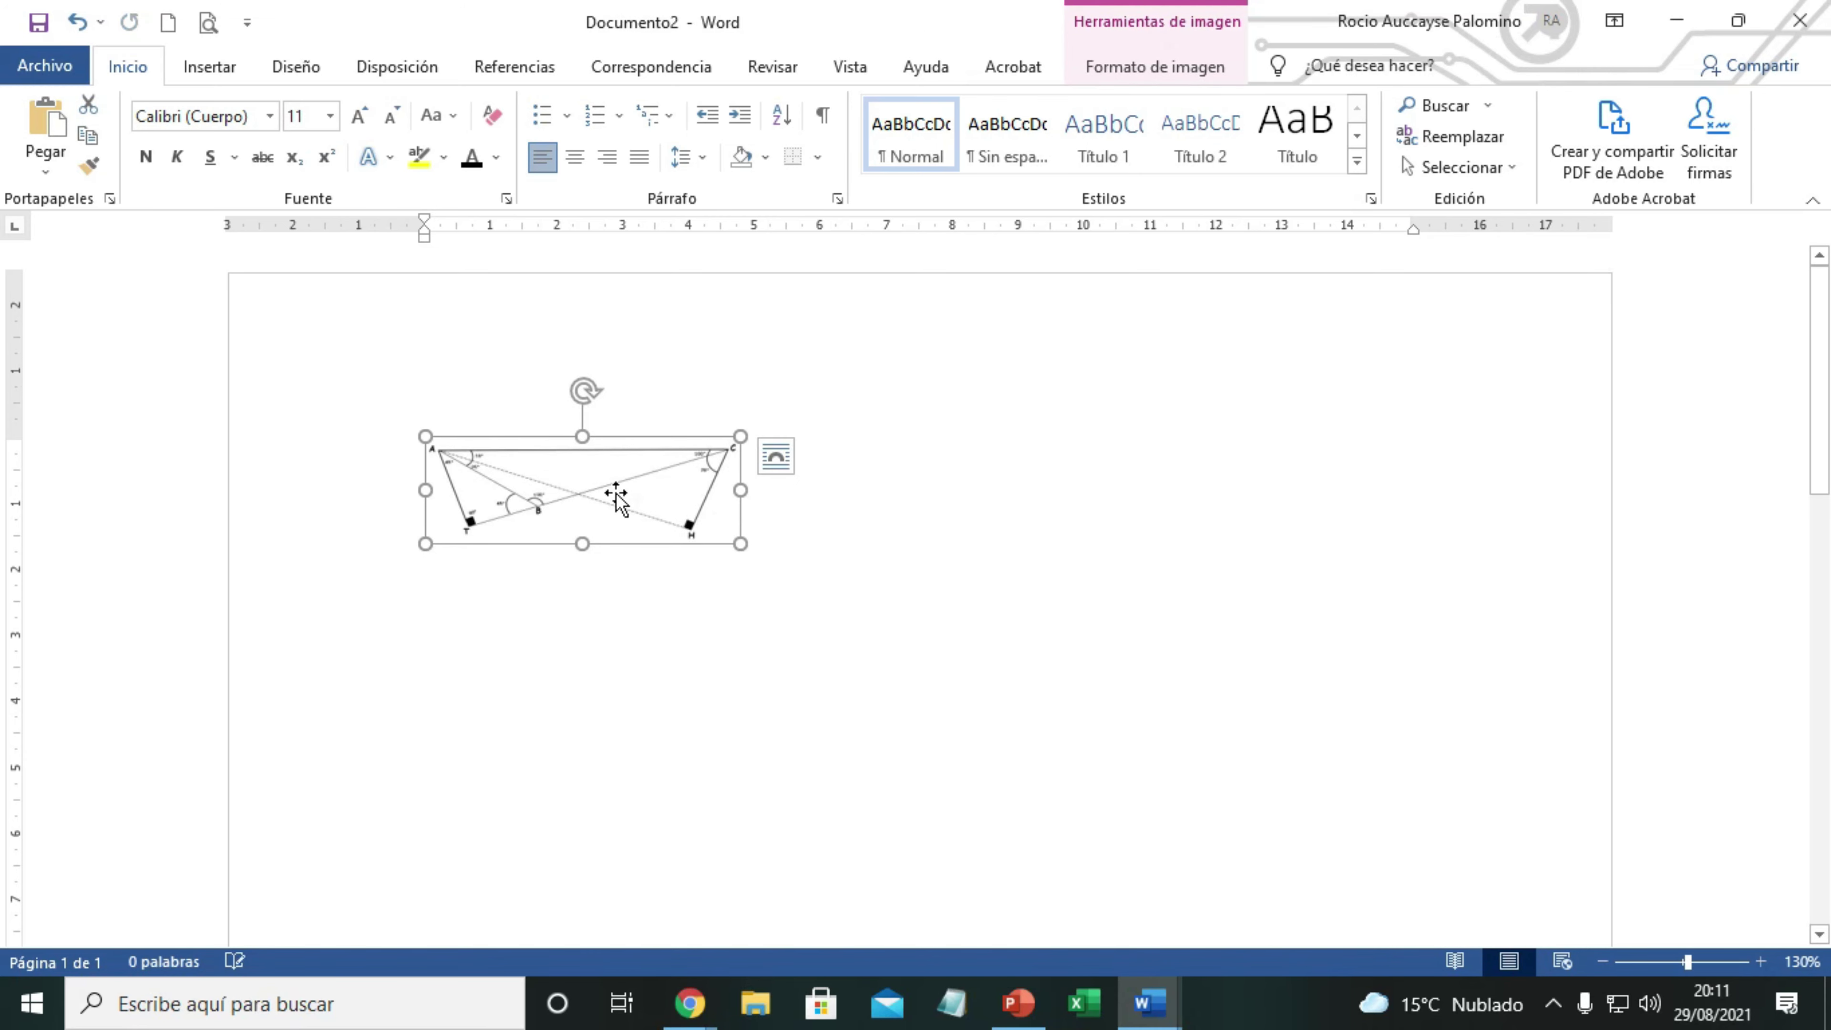
Give the picture Tight text wrapping and nudge it slightly down and left.
click(1182, 66)
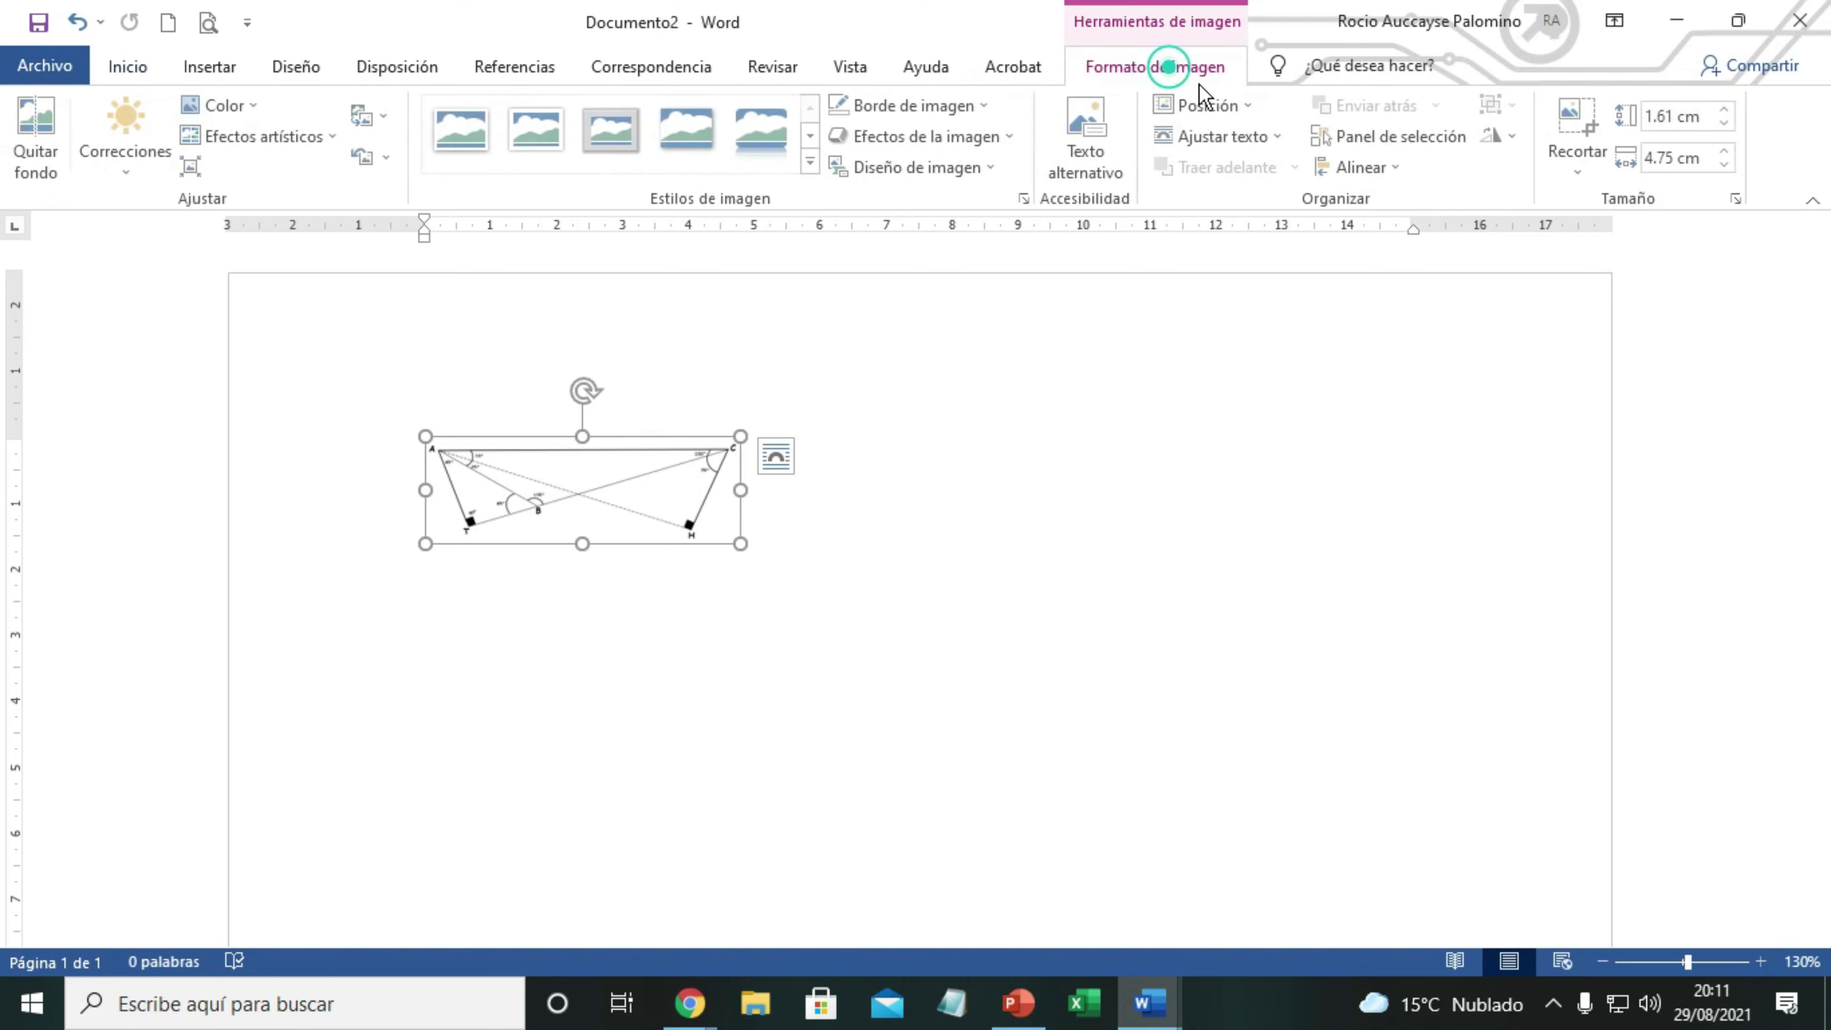
click(1272, 141)
click(1256, 236)
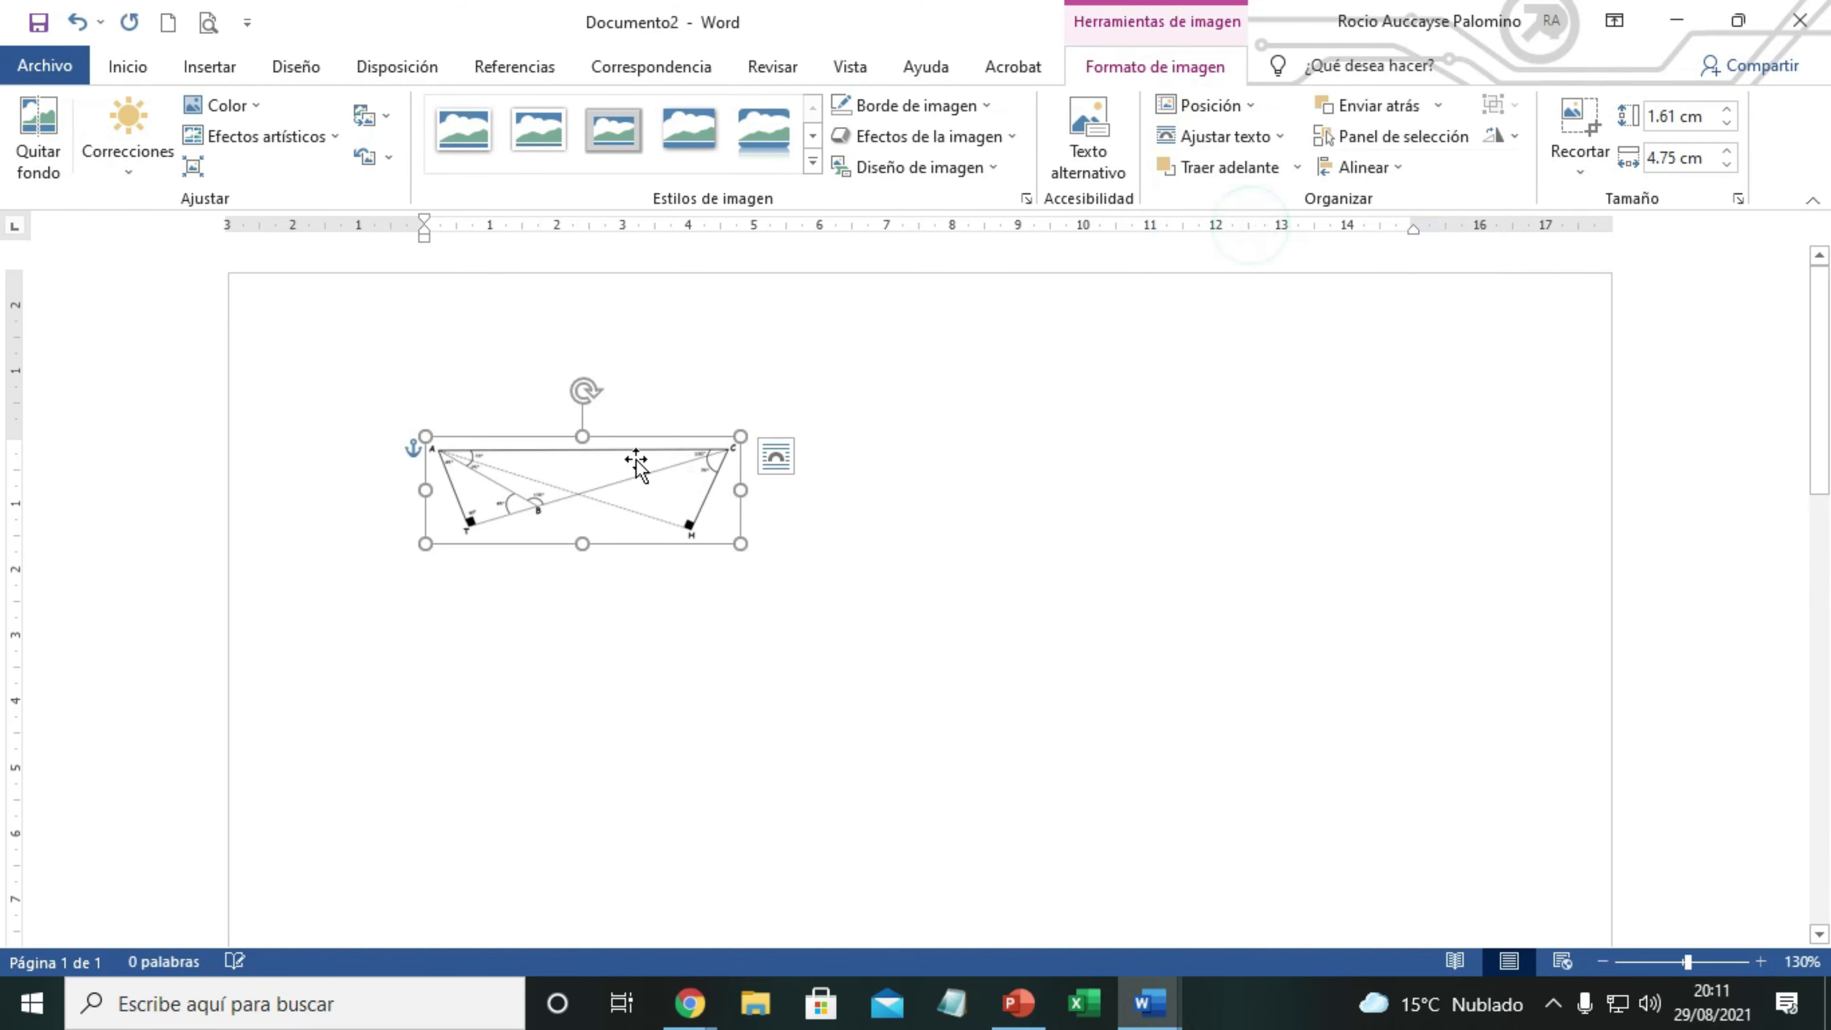
drag(634, 462, 620, 513)
click(512, 402)
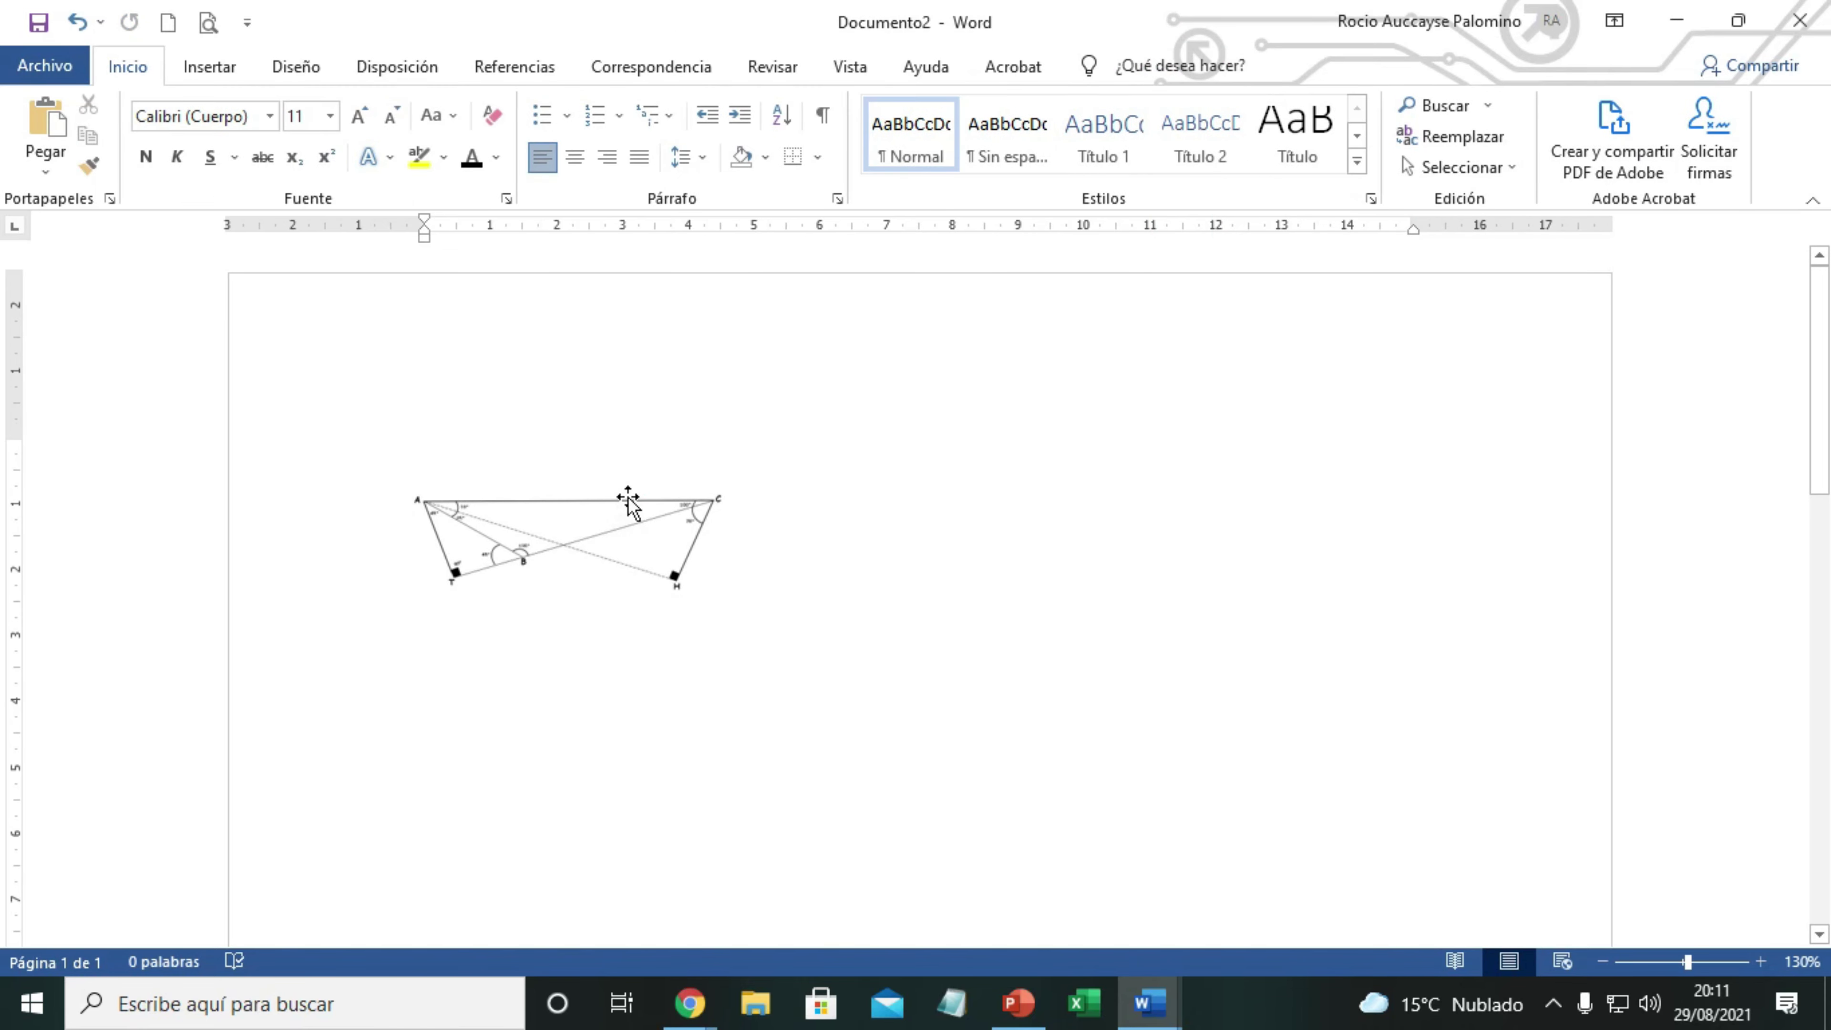
click(1761, 962)
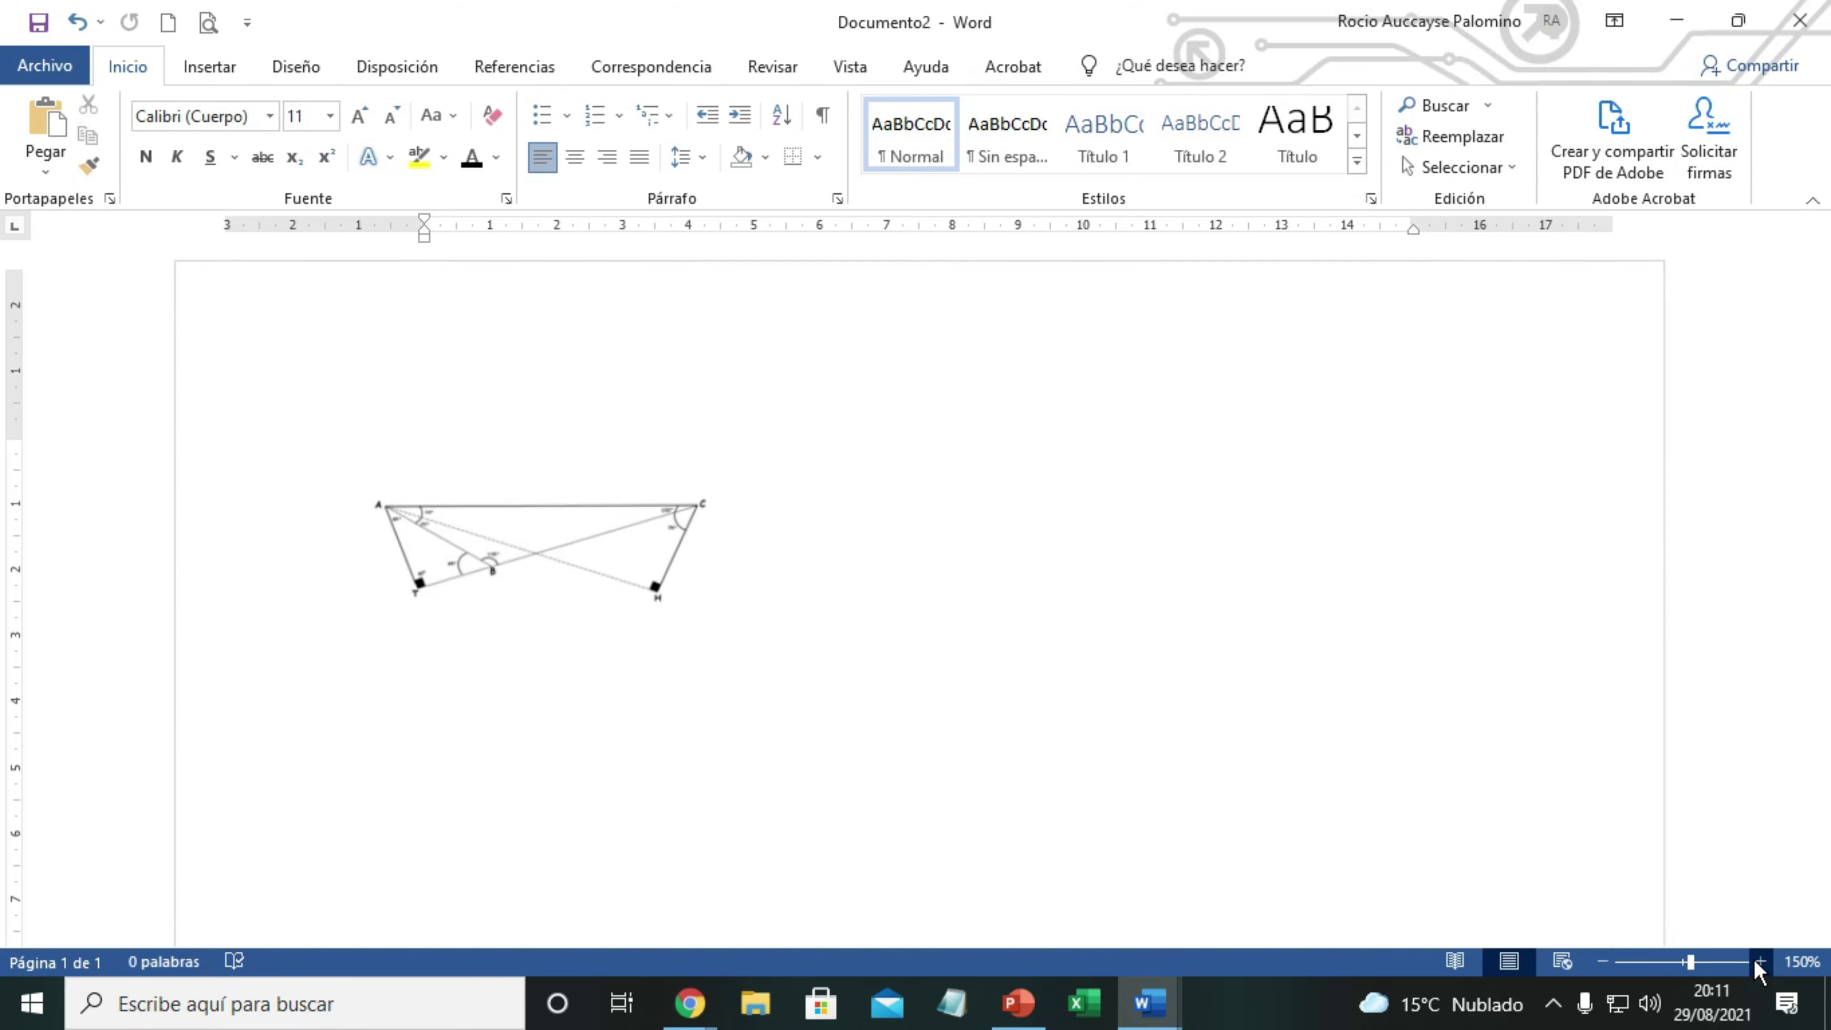
click(1761, 961)
click(1761, 962)
click(1761, 962)
click(1761, 962)
click(1761, 962)
click(1761, 962)
click(1761, 962)
click(1761, 961)
click(1760, 962)
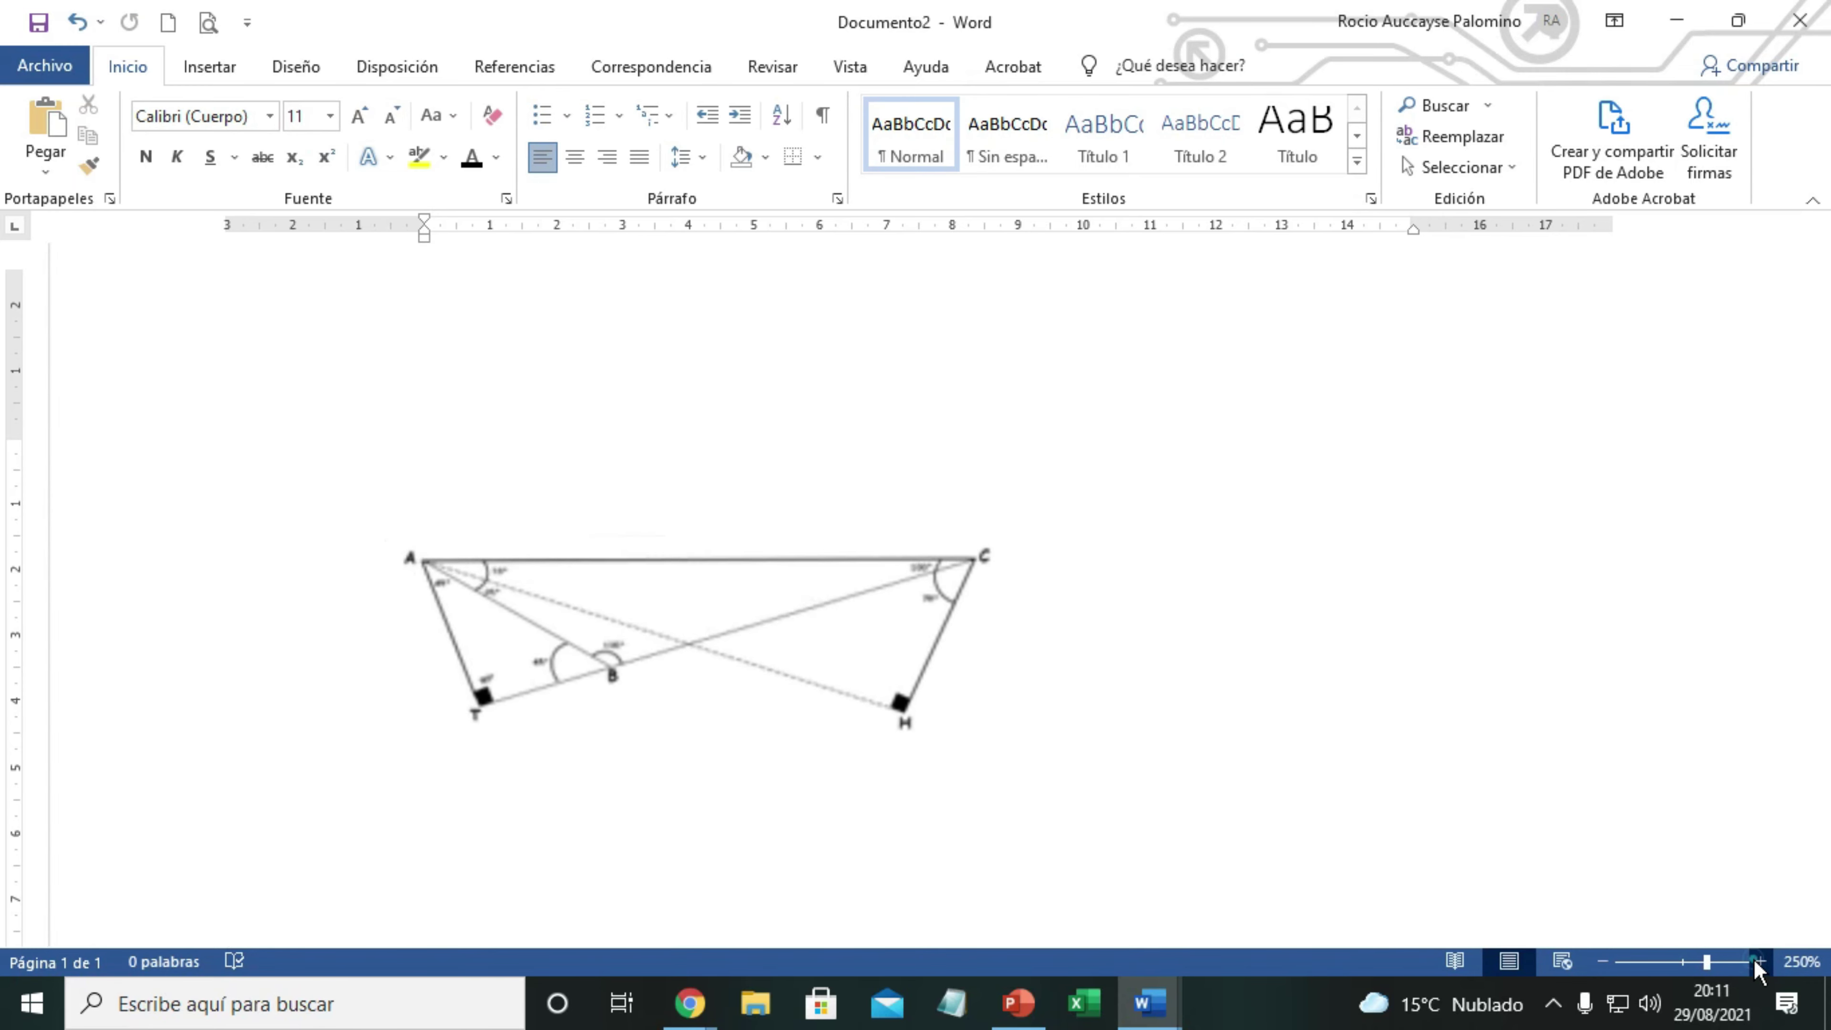
click(1761, 962)
click(1761, 961)
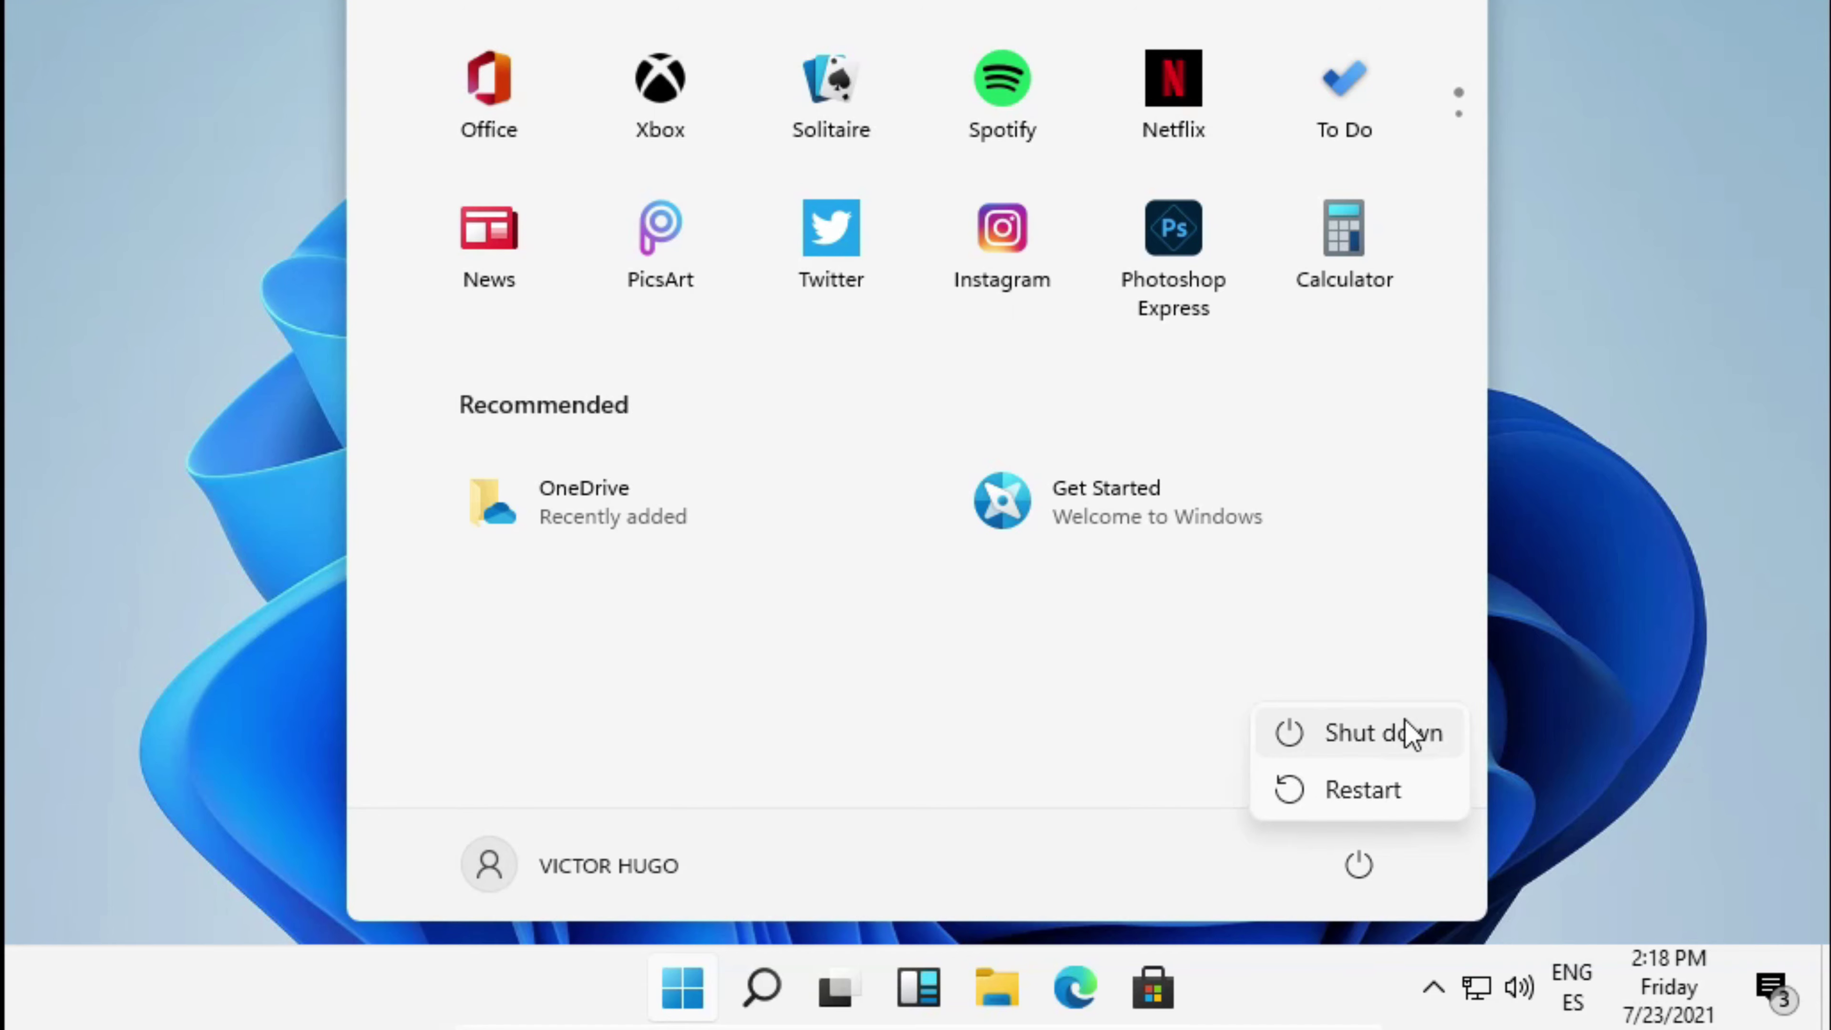
Choose Shut down from the Start menu's power options.
click(1410, 732)
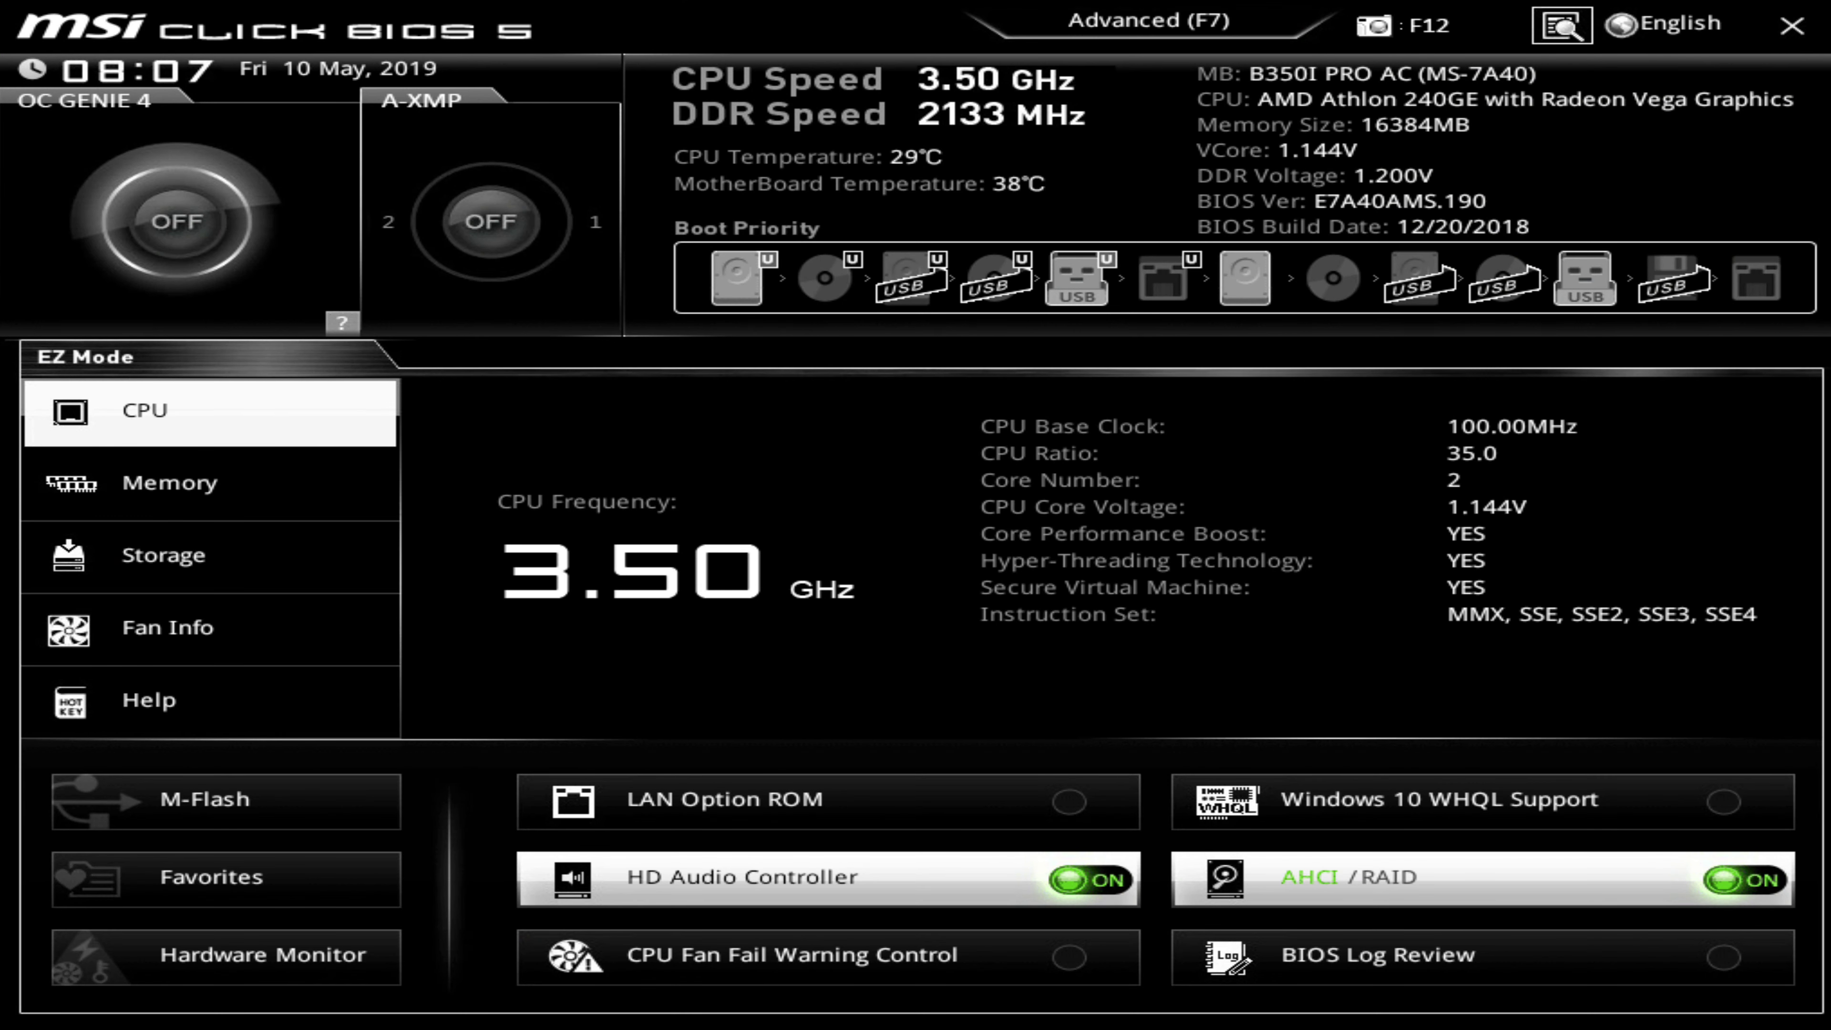